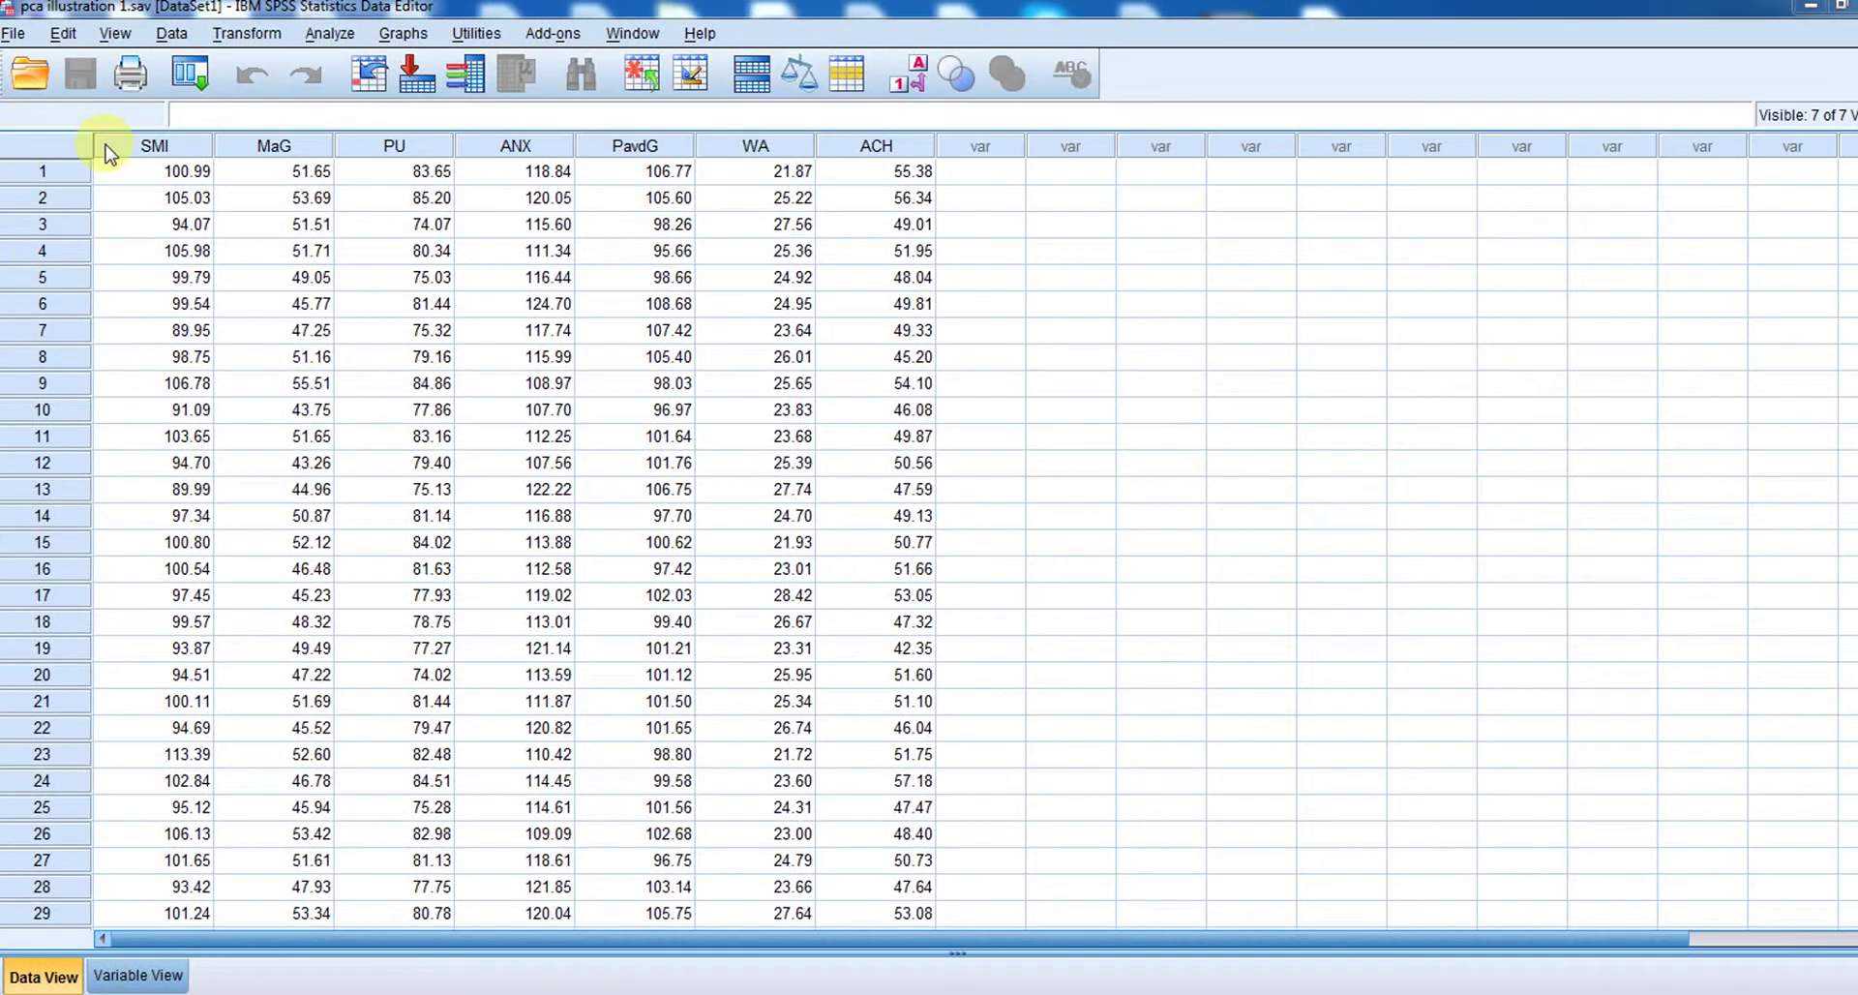
# Highlight the SMI through WA columns in the data grid, then clear the selection.
pyautogui.moveTo(172, 150); pyautogui.dragTo(735, 145)
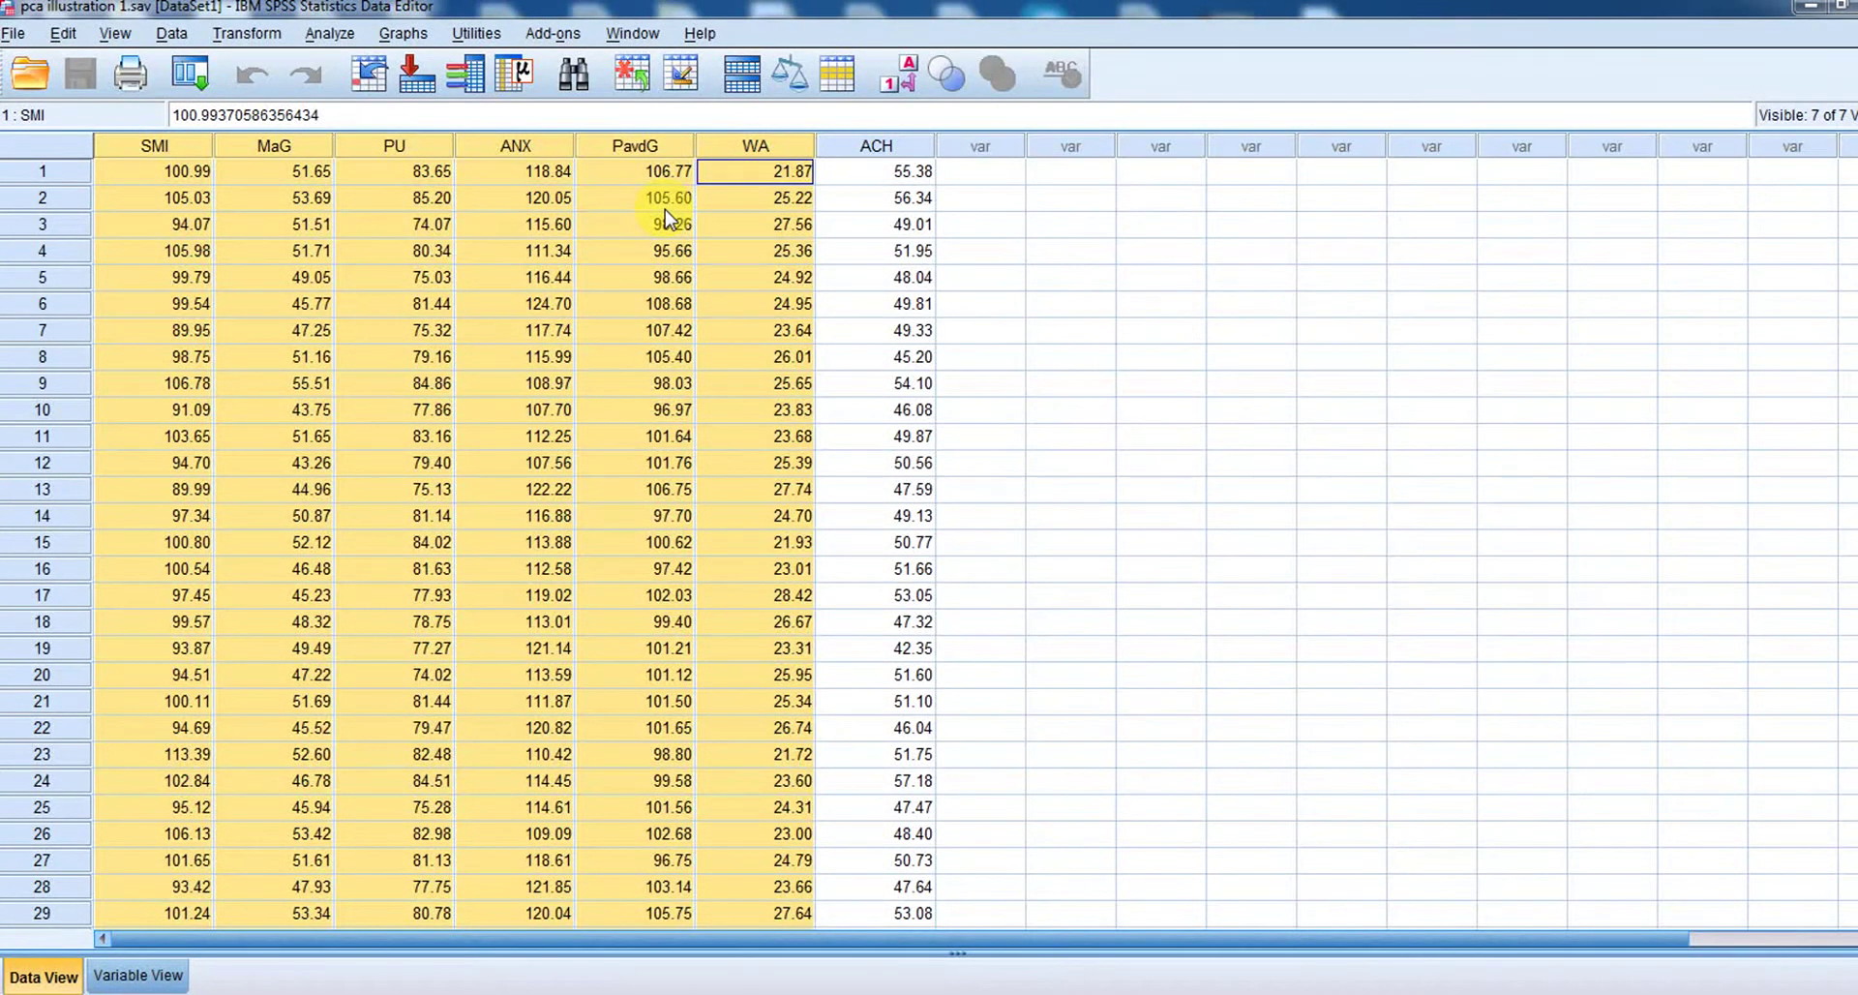
pyautogui.click(1070, 302)
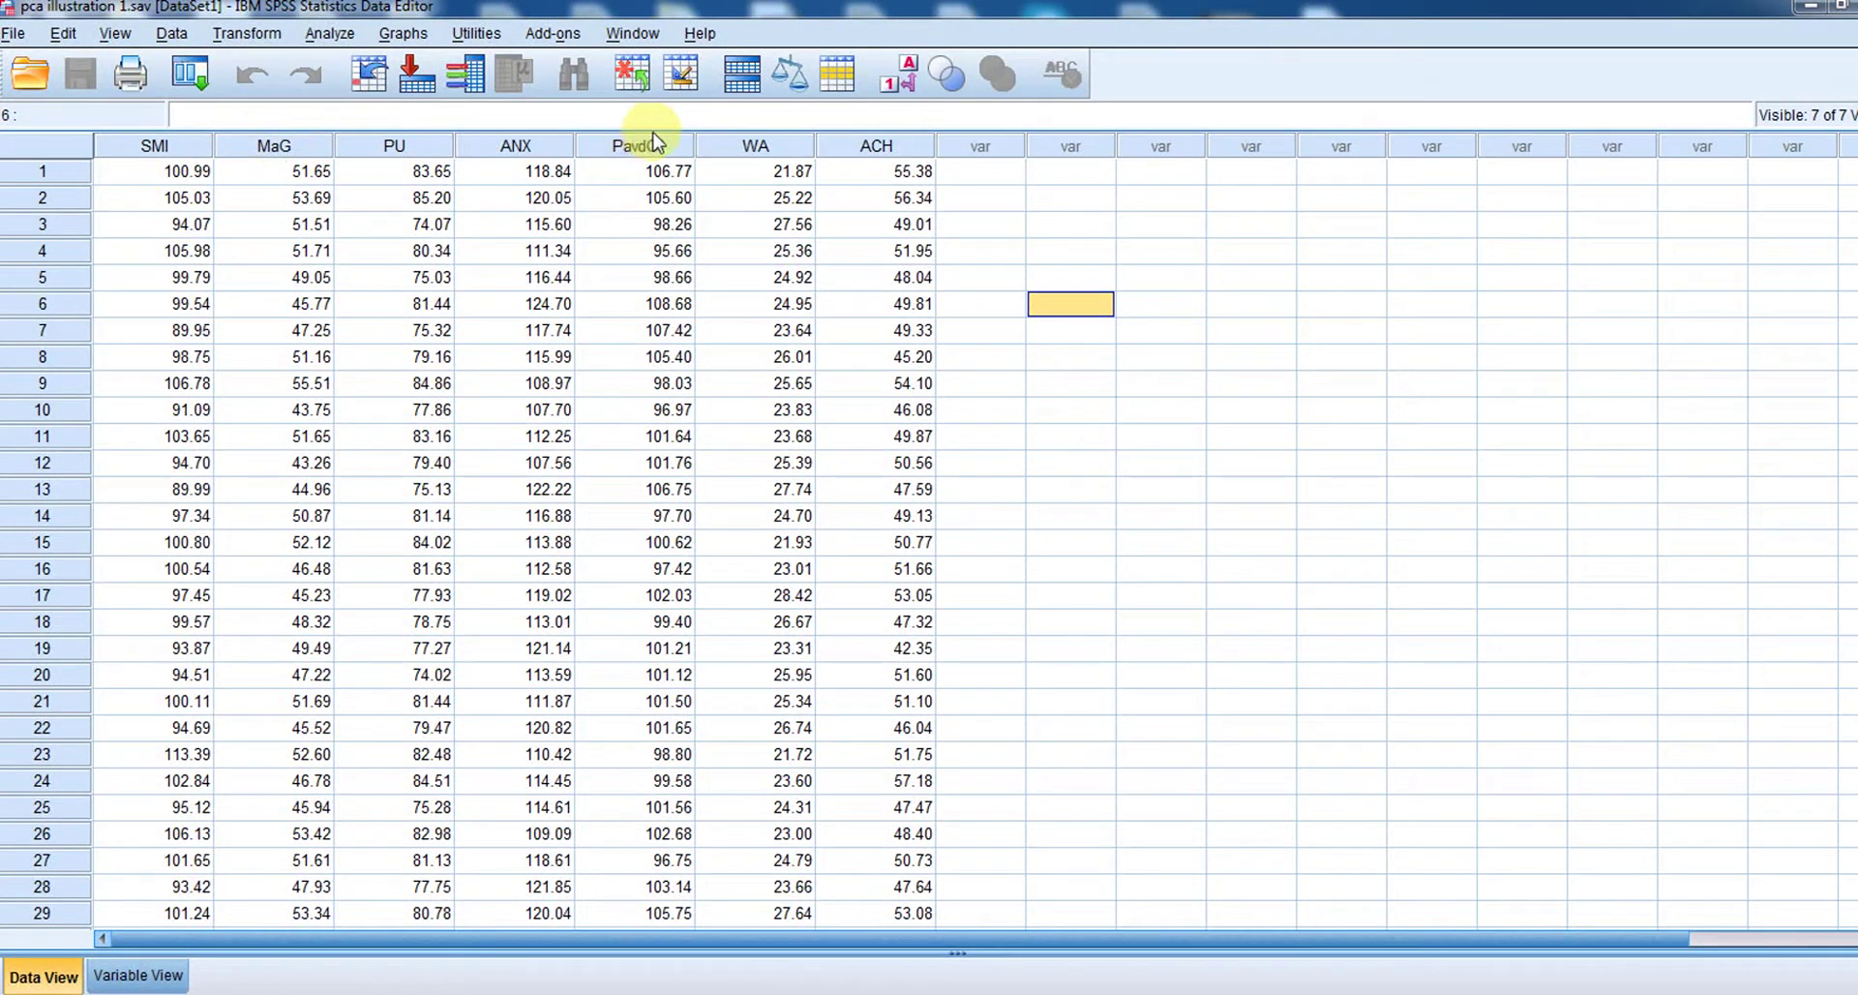
# Start an Explore analysis and assign SMI, MaG, PU, ANX, PavdG and WA as dependent variables.
pyautogui.click(334, 37)
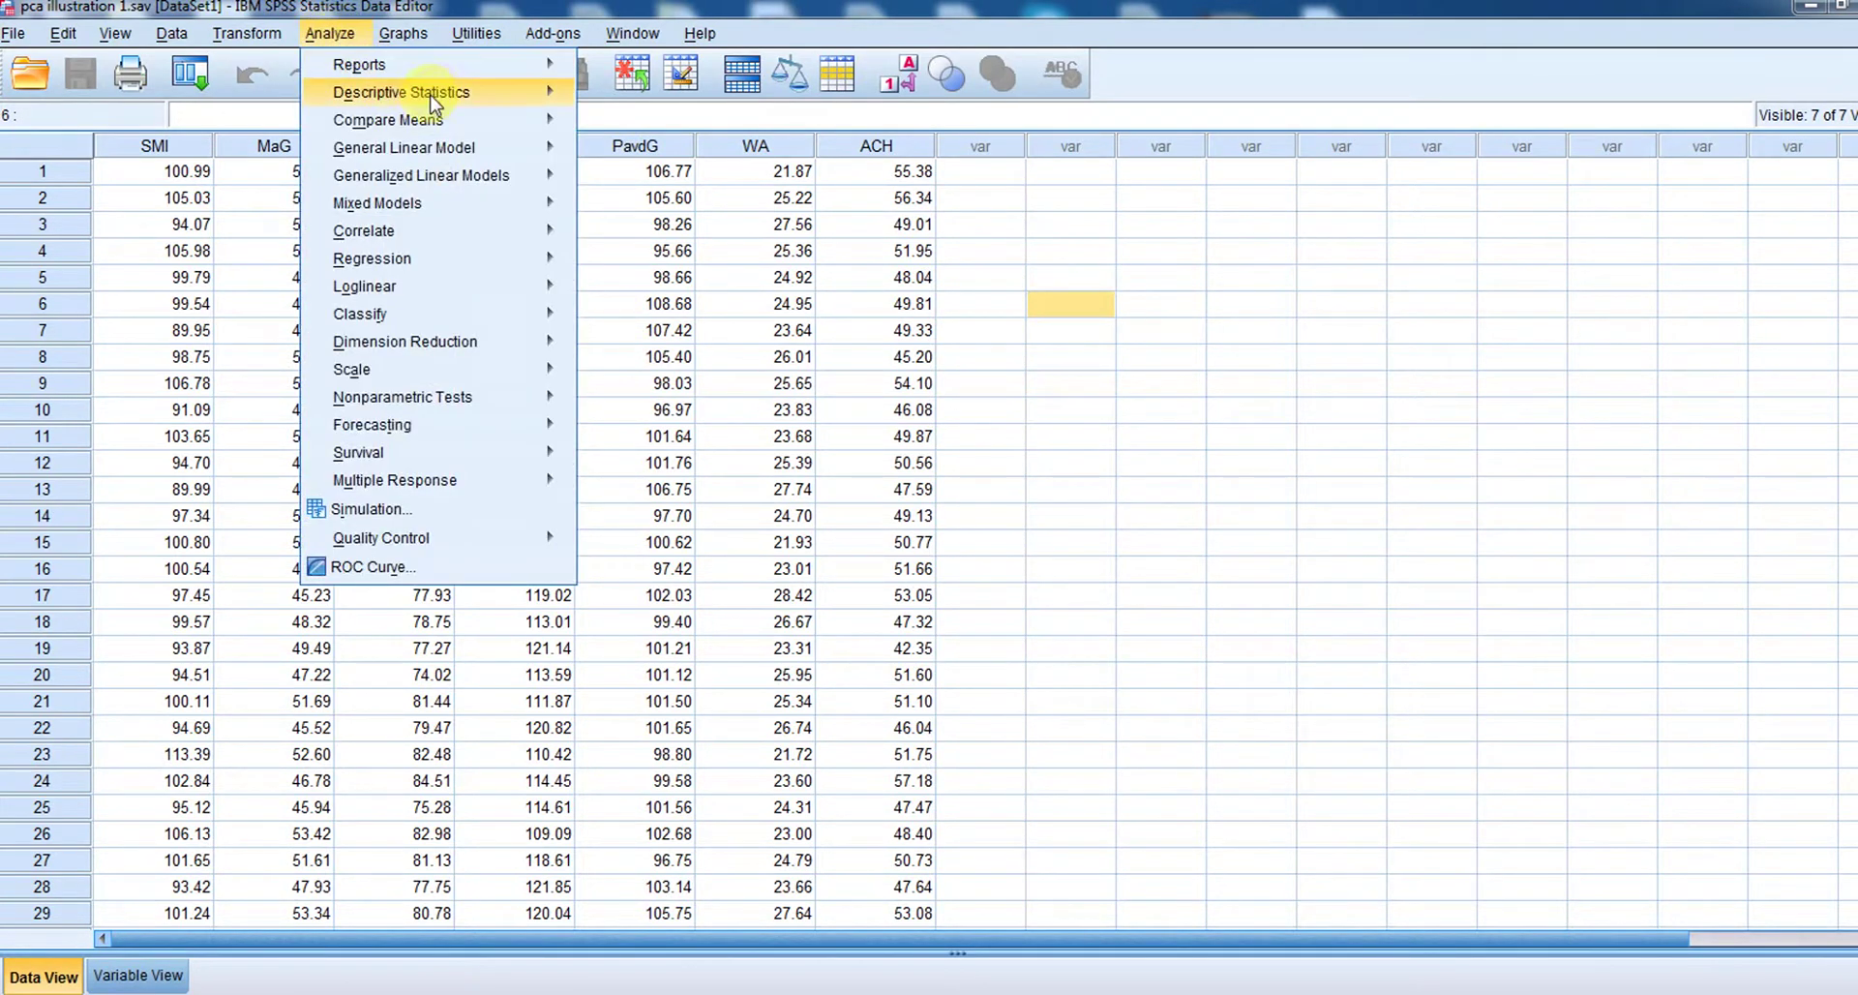
pyautogui.moveTo(440, 96)
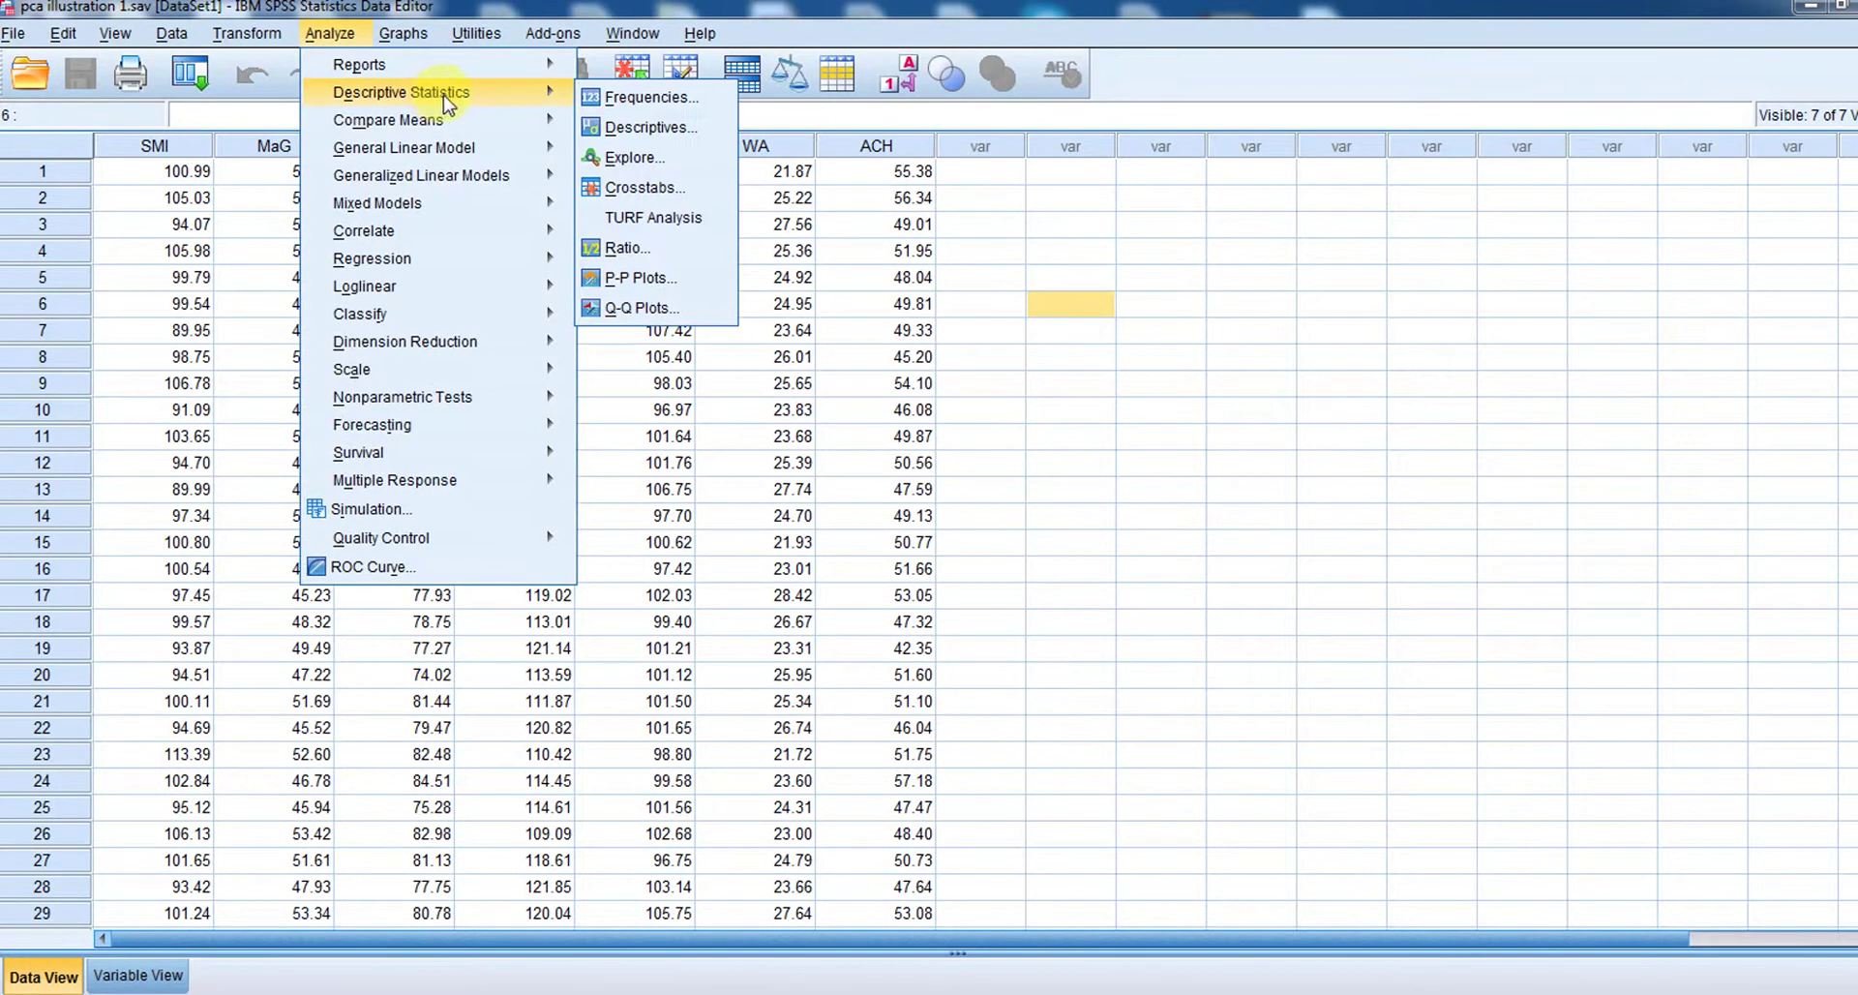
pyautogui.click(660, 164)
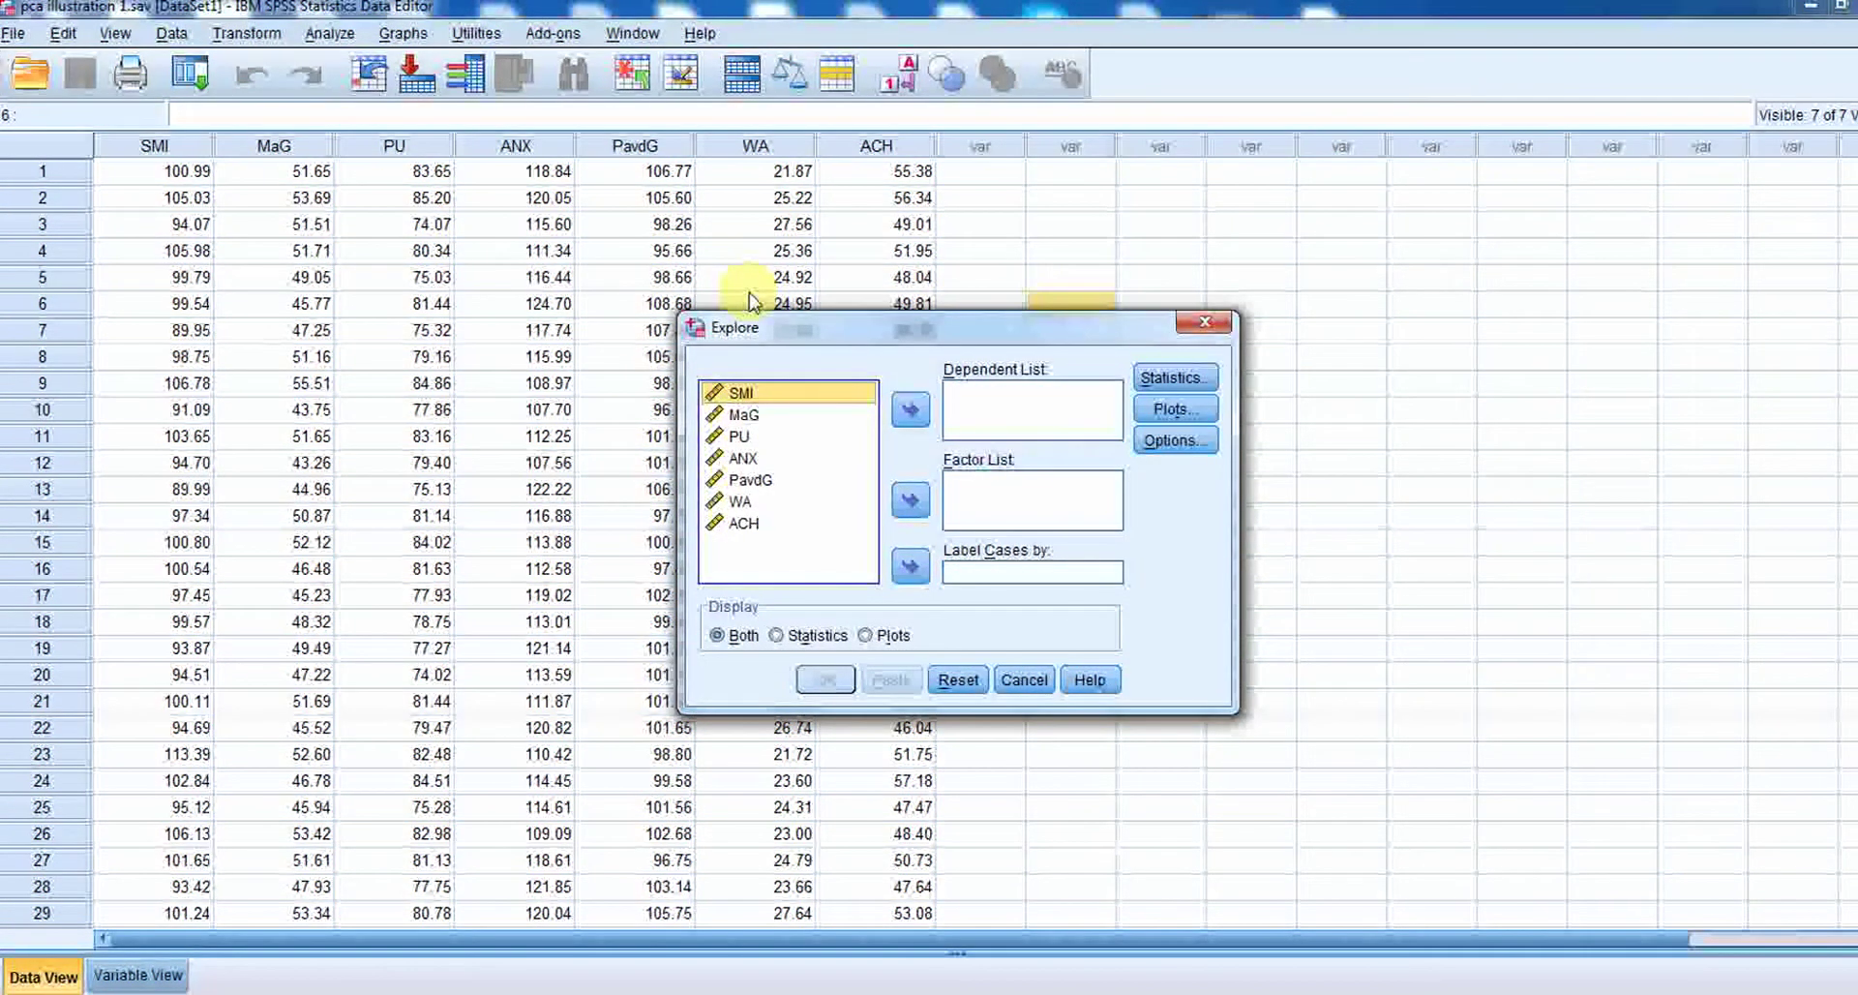
pyautogui.keyDown('shift'); pyautogui.click(759, 500); pyautogui.keyUp('shift')
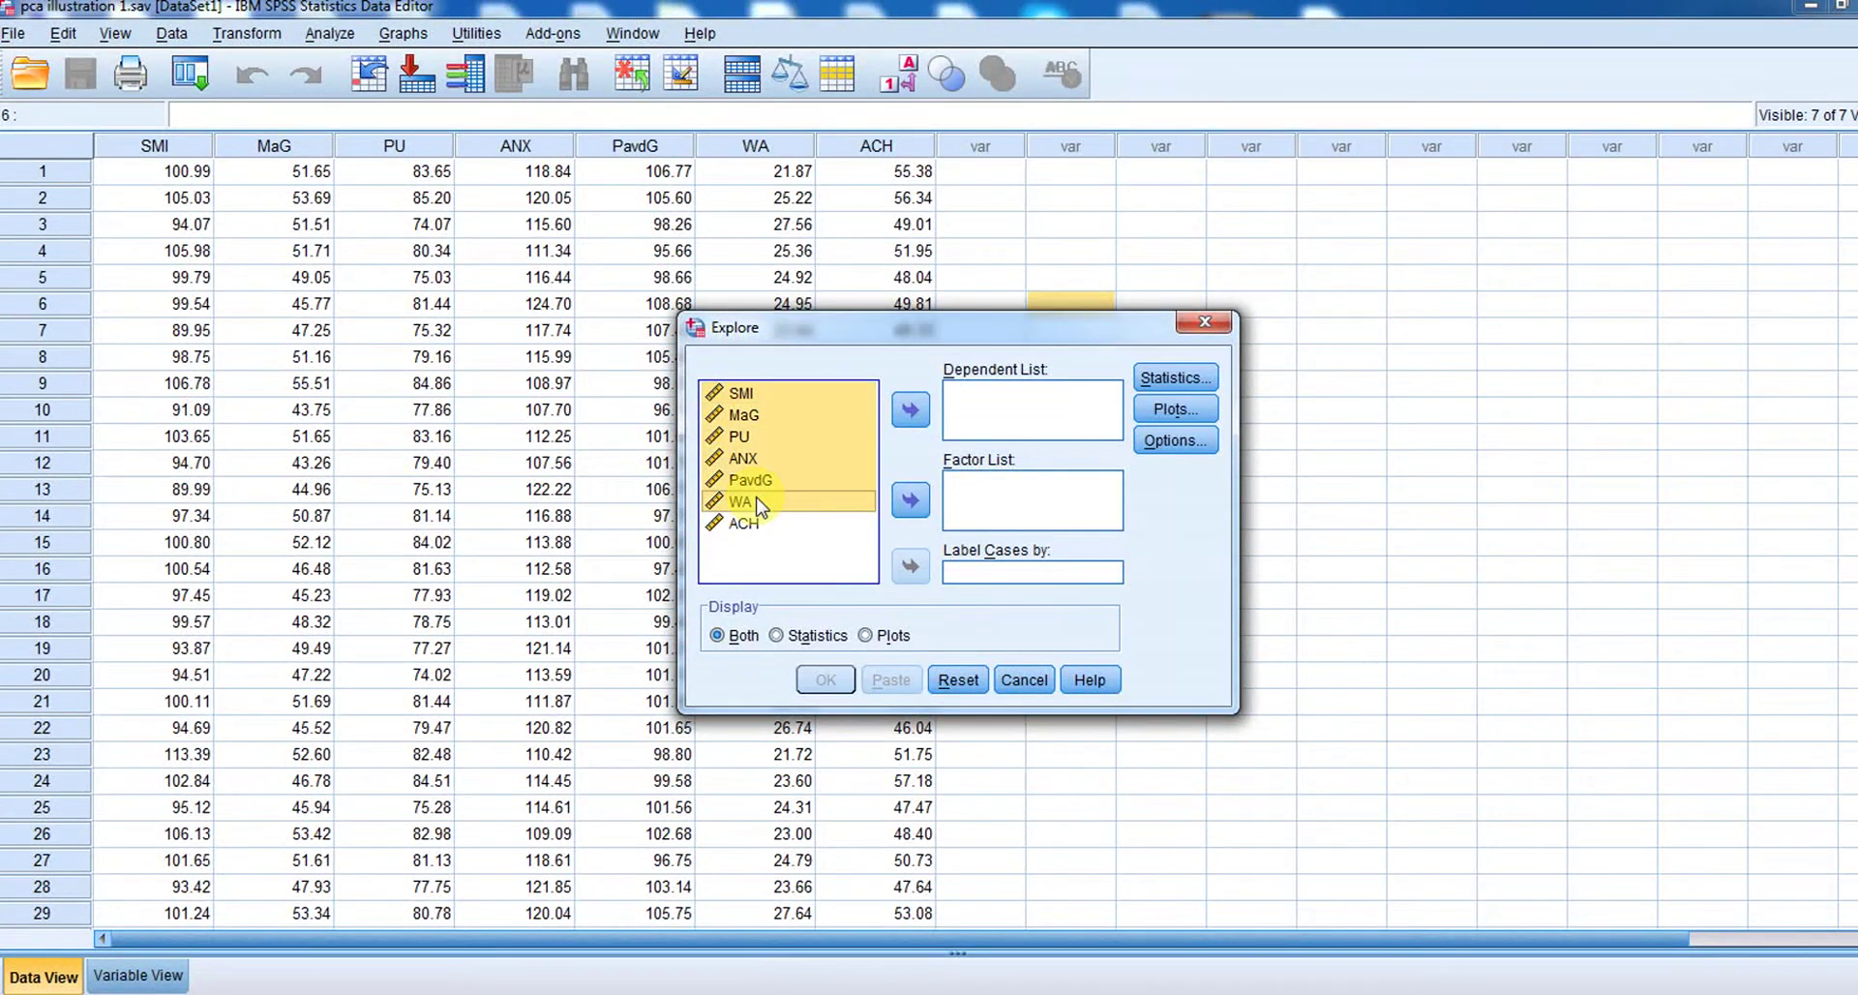
pyautogui.click(914, 410)
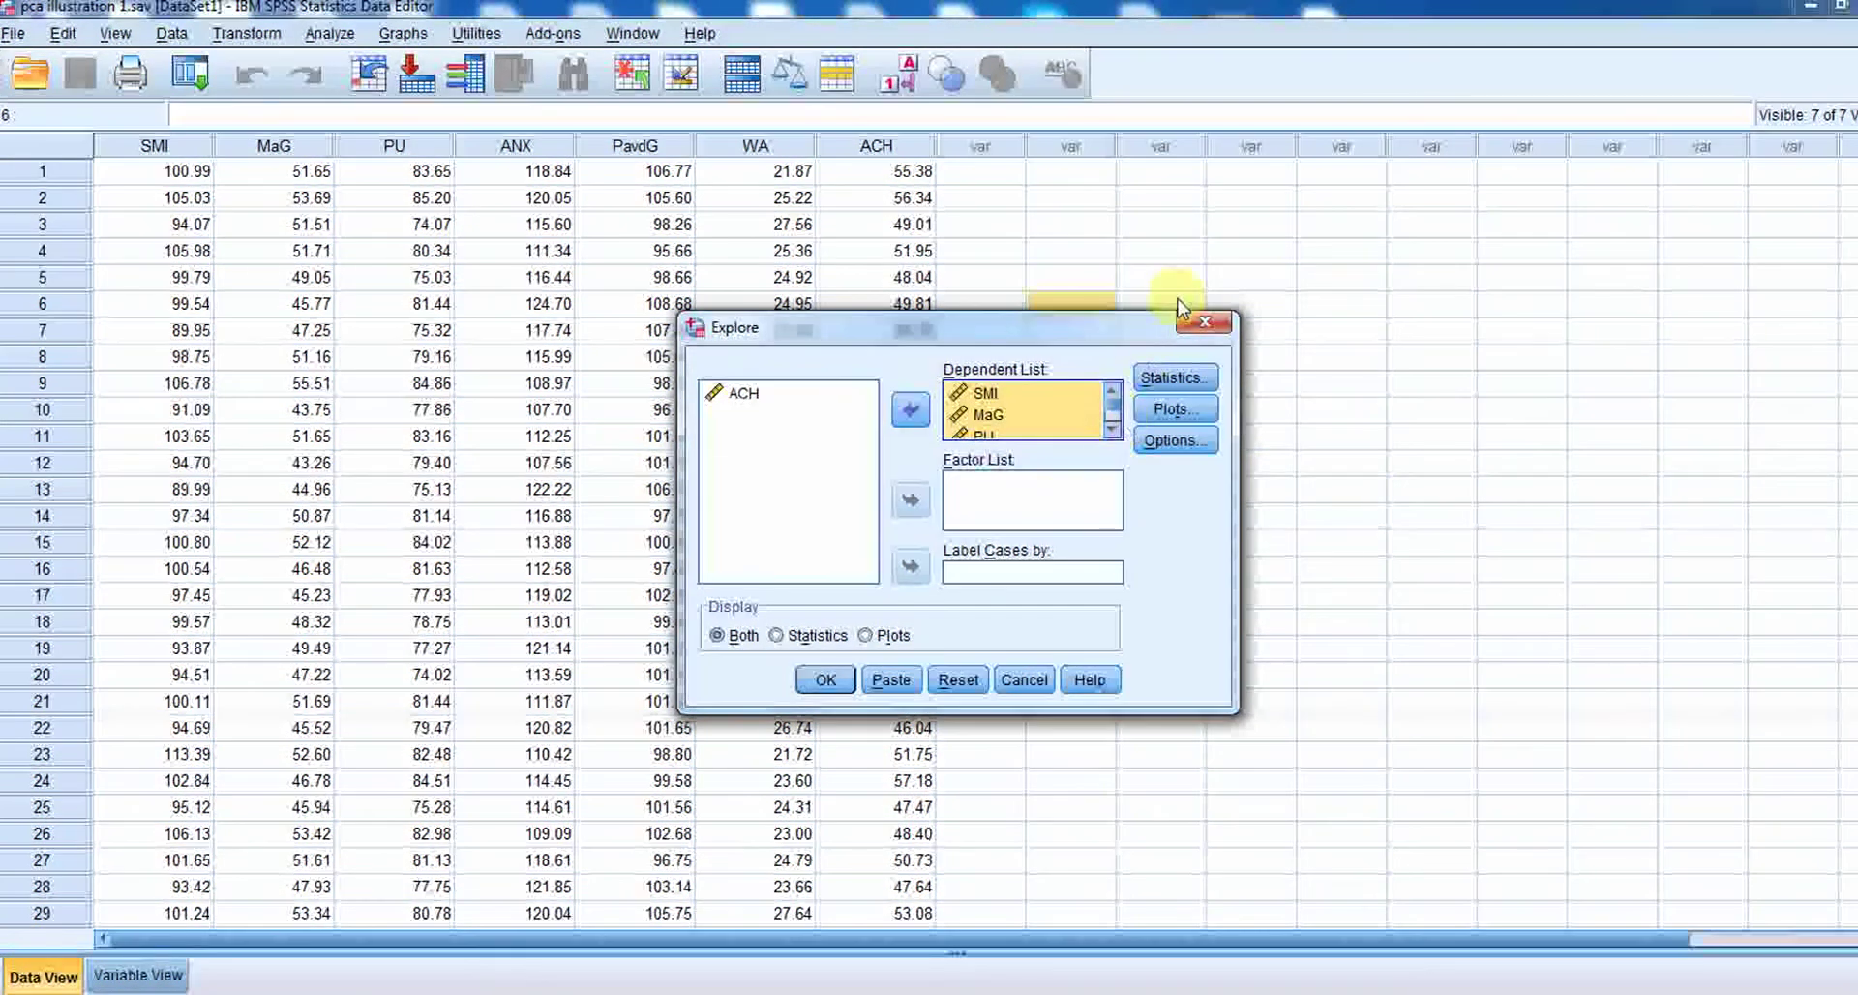
# Add Outliers to the requested Explore statistics alongside the descriptives.
pyautogui.click(1196, 375)
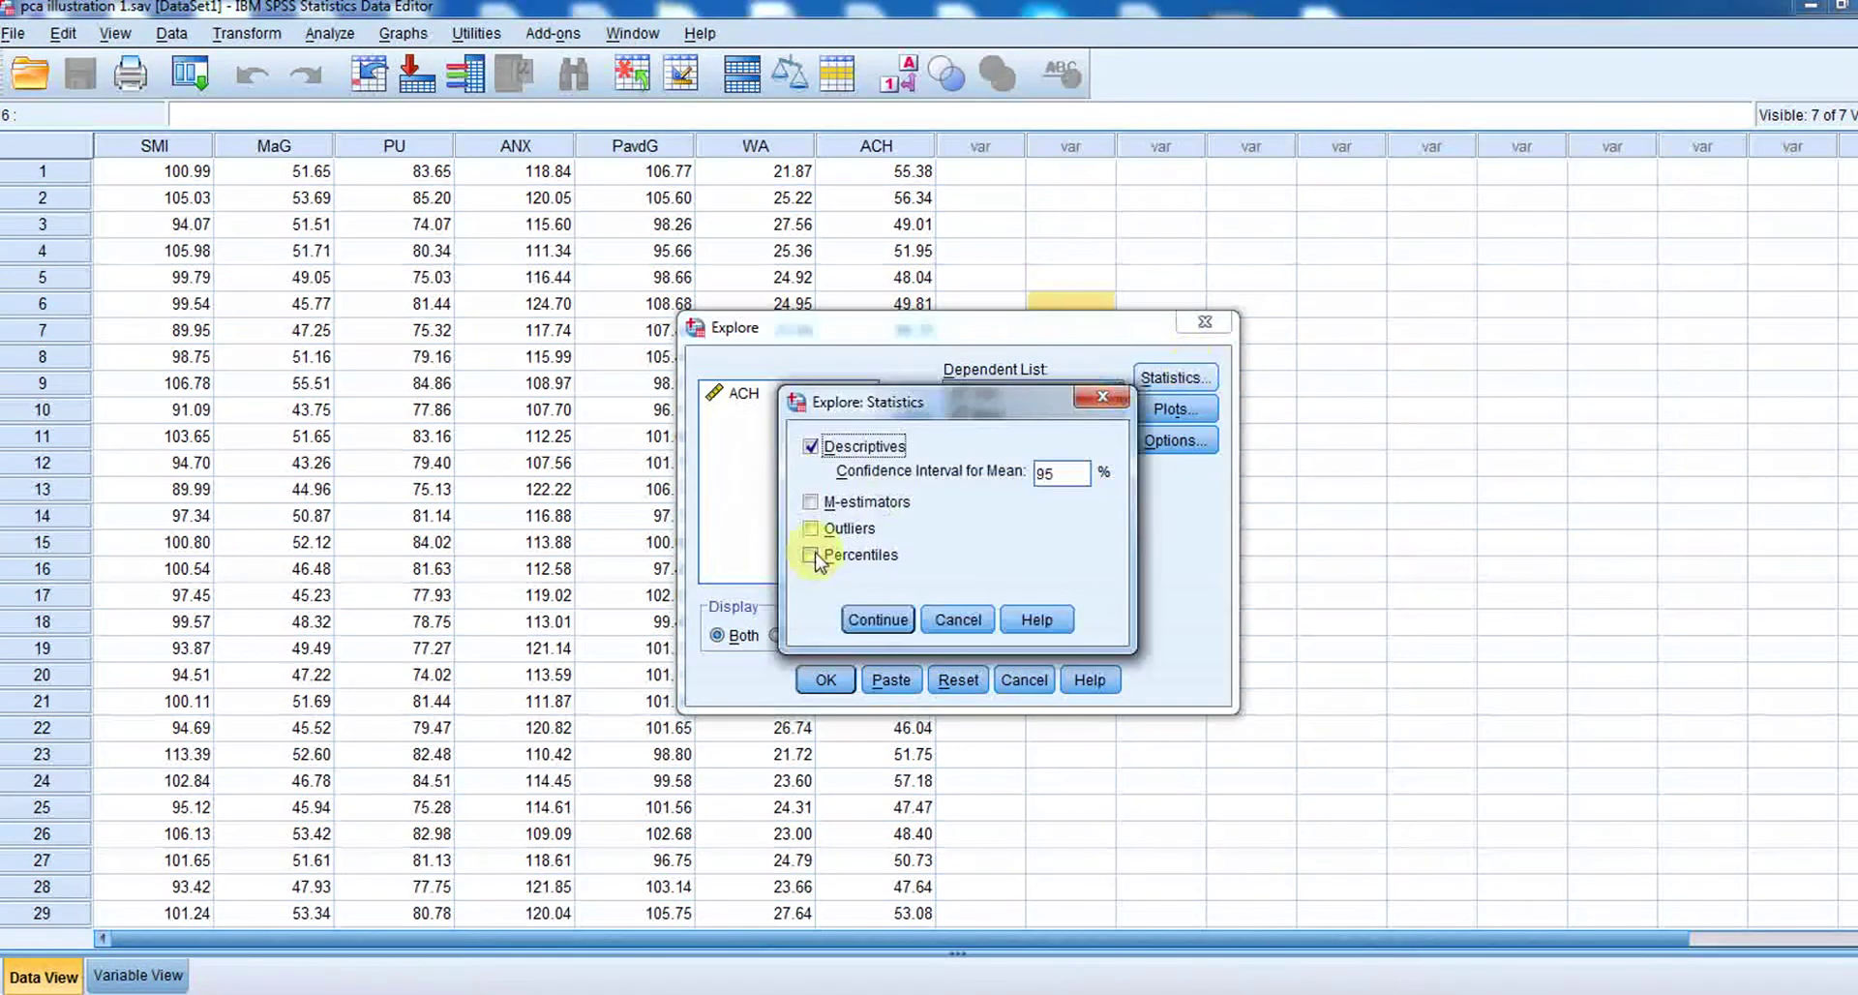
pyautogui.click(811, 528)
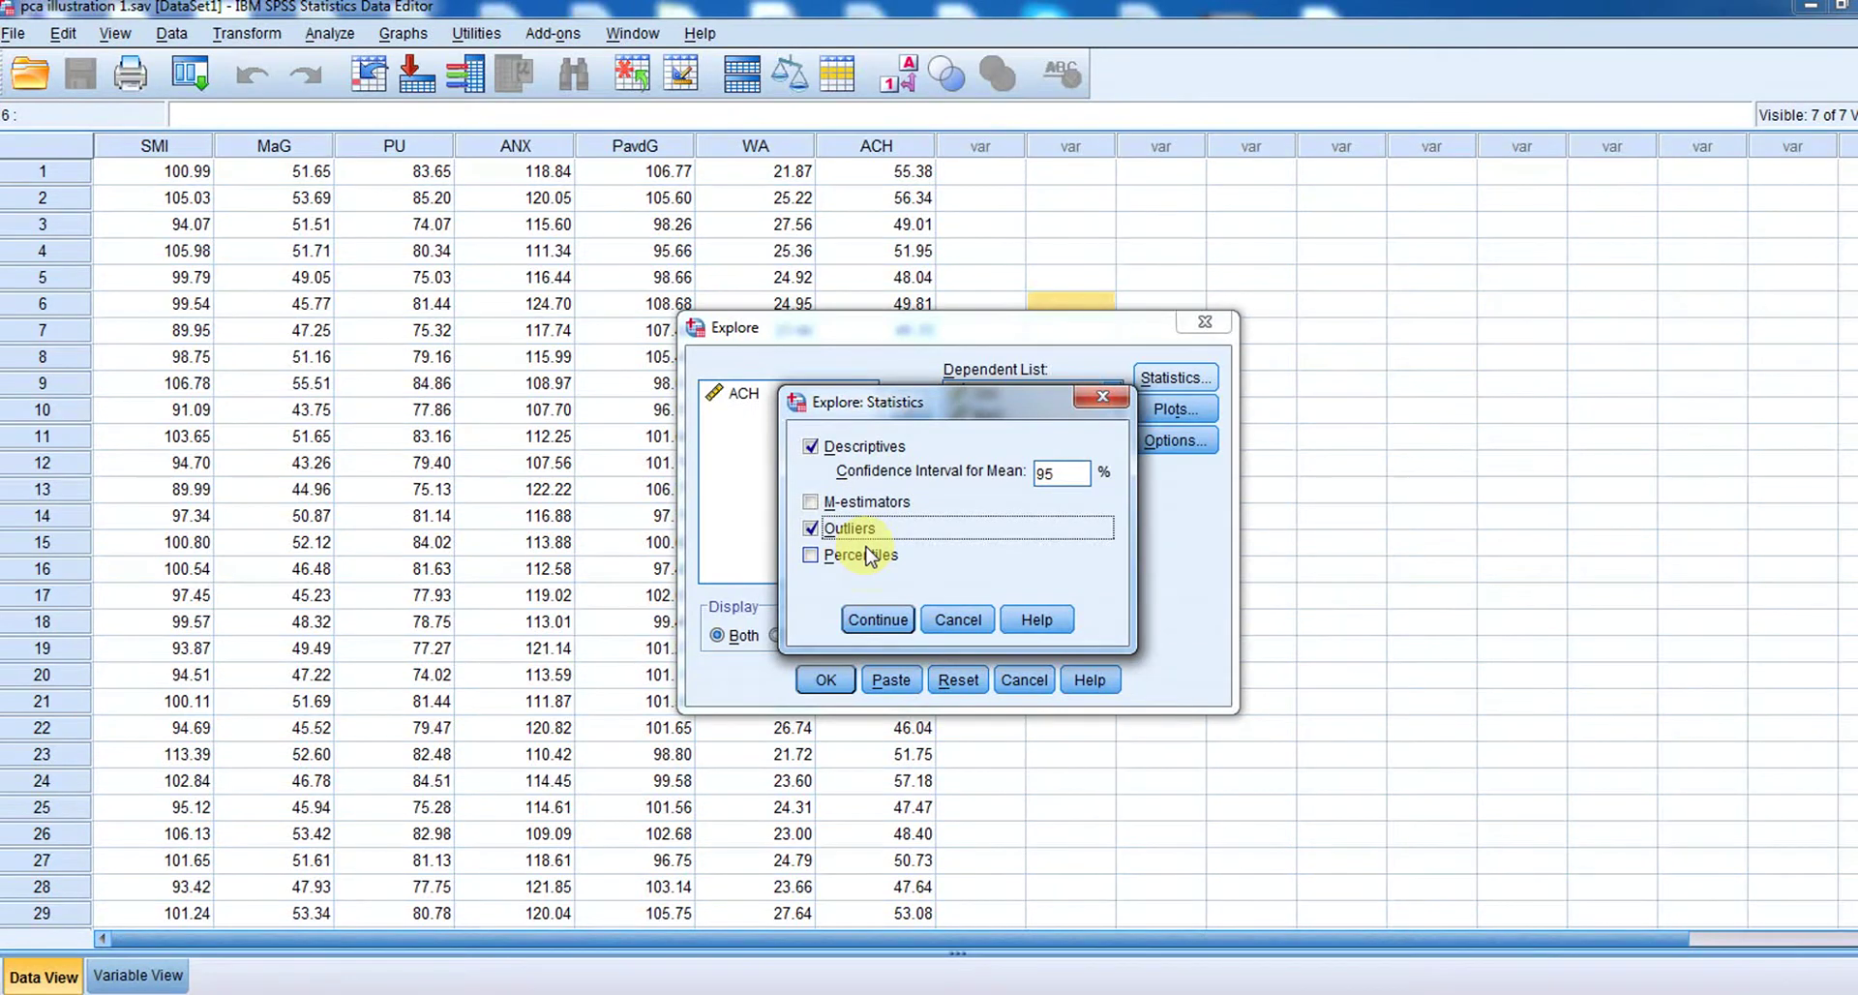
pyautogui.click(876, 620)
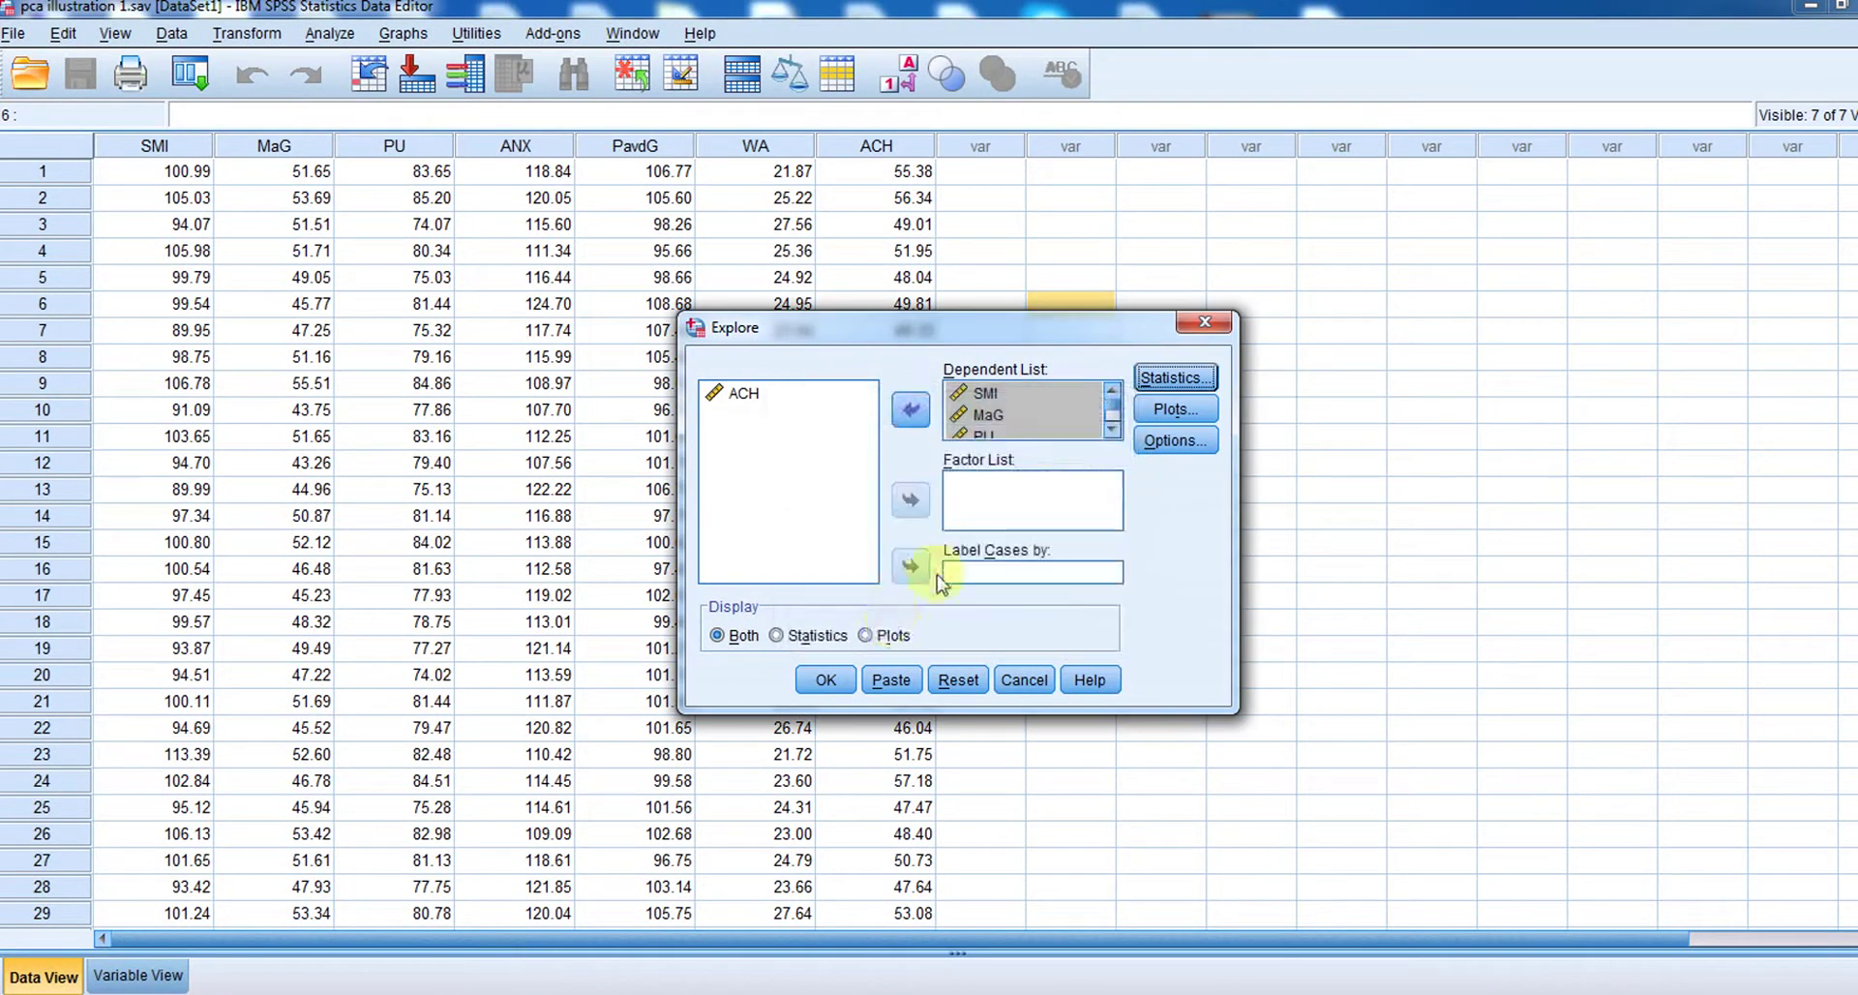
# Include histograms and normality plots with tests in the Explore plots, and run the analysis.
pyautogui.click(1204, 406)
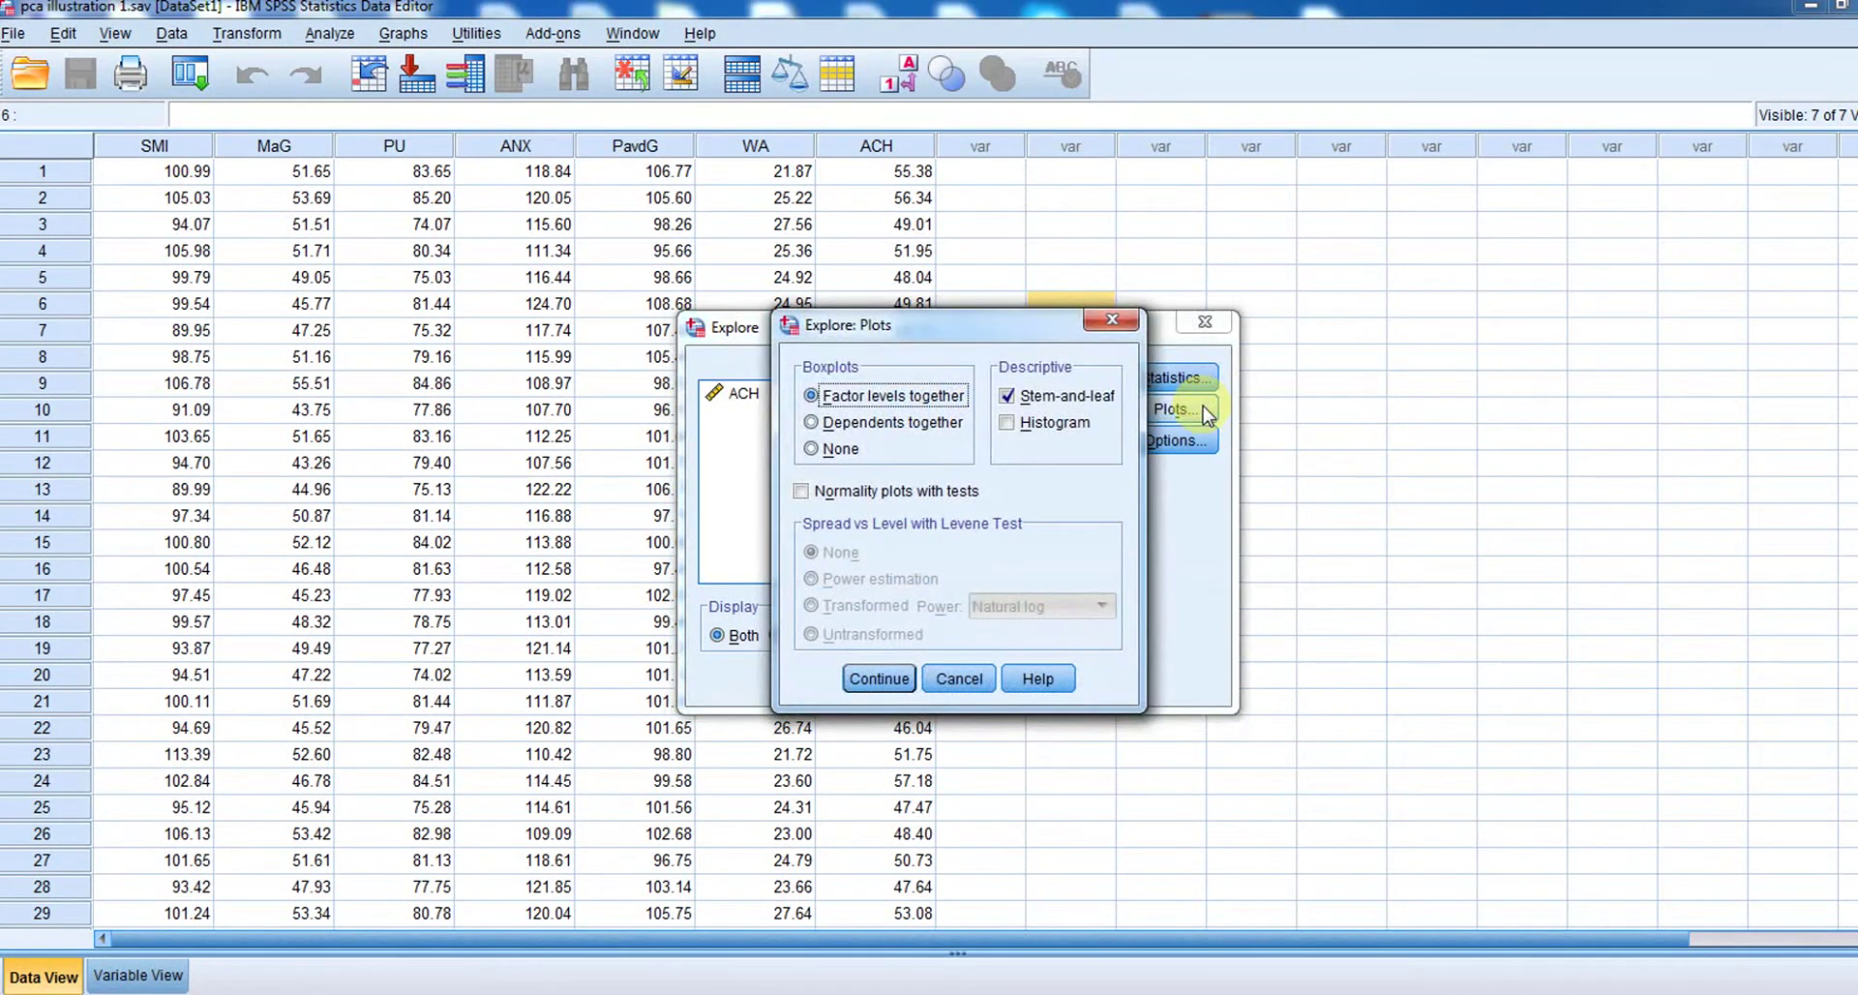
pyautogui.click(1006, 422)
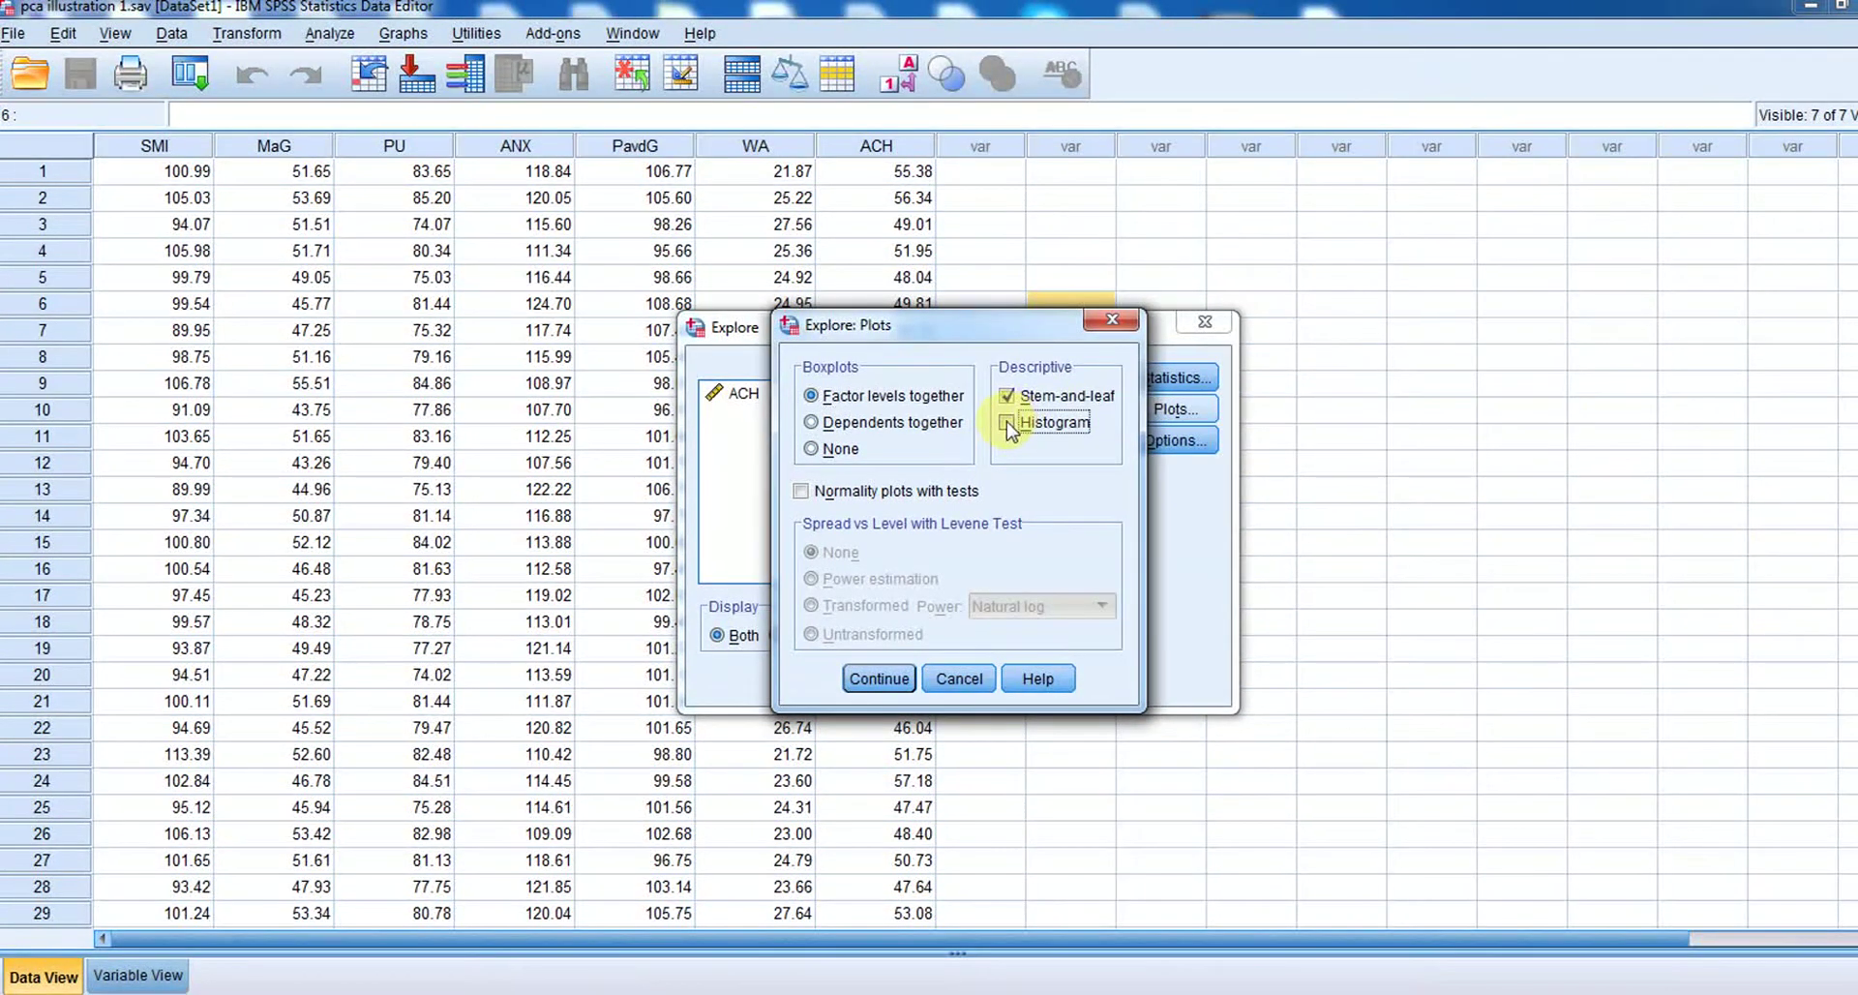
pyautogui.click(803, 491)
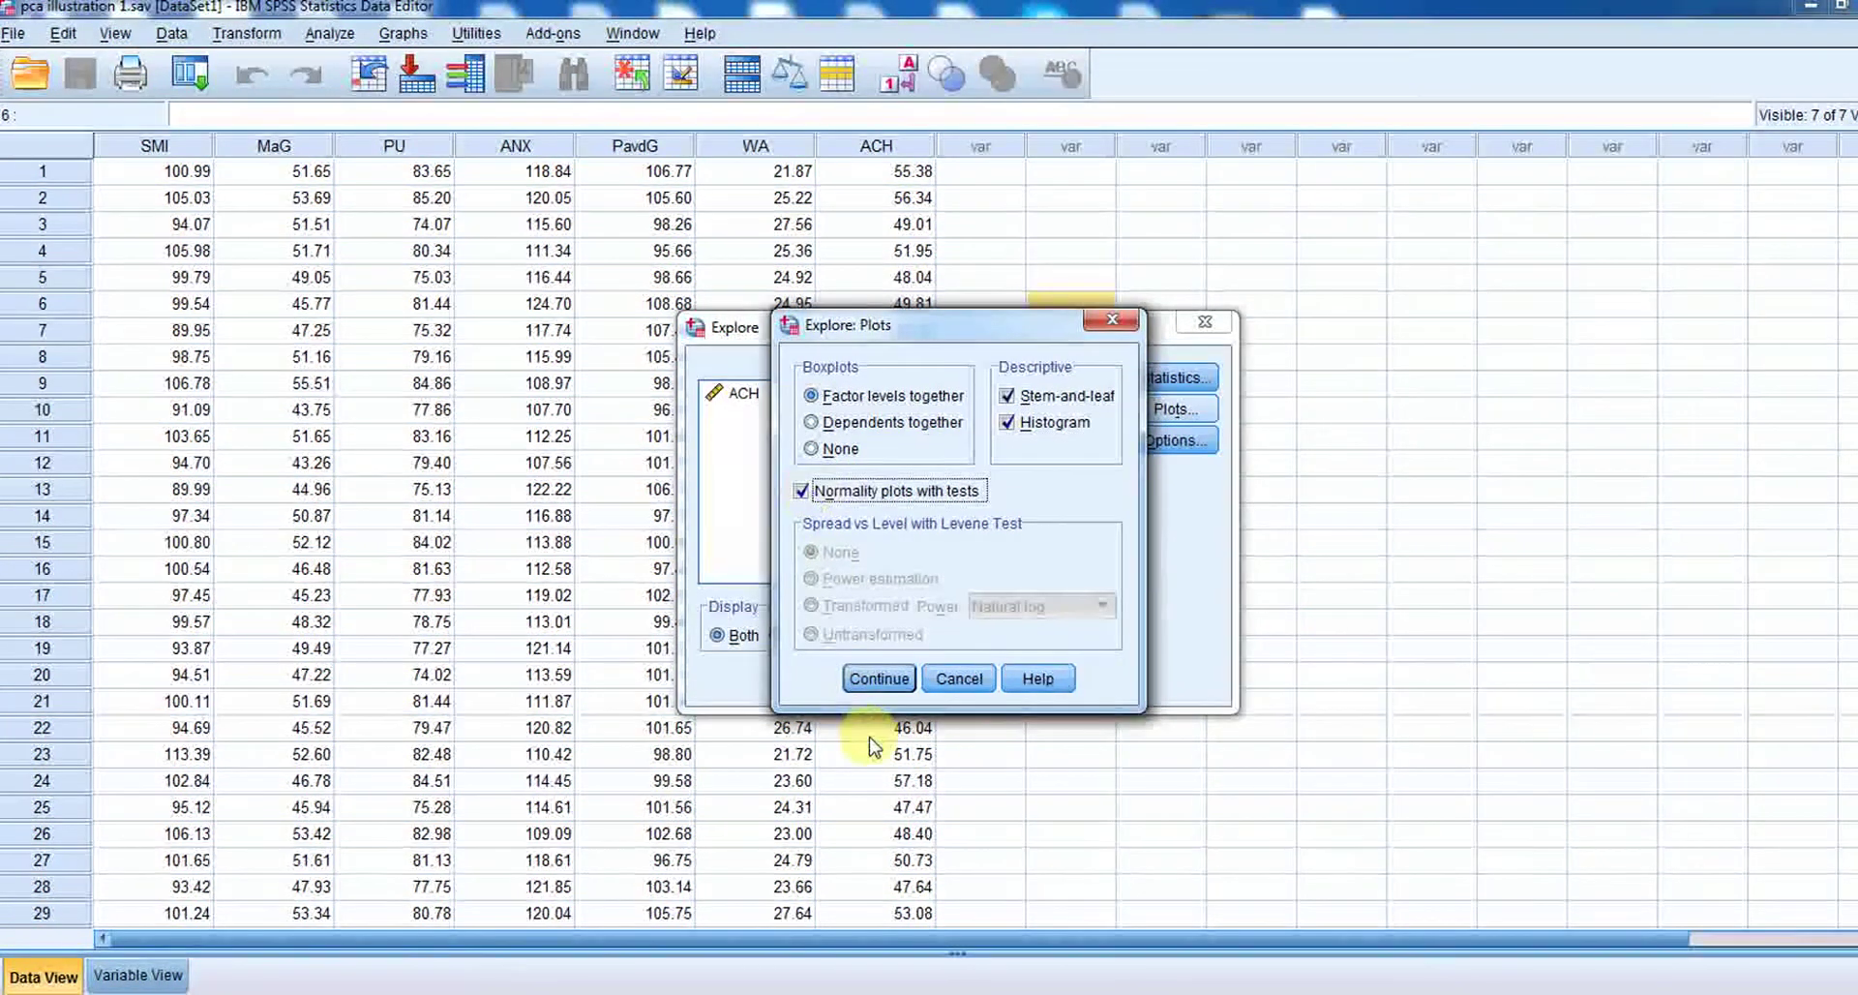
pyautogui.click(879, 677)
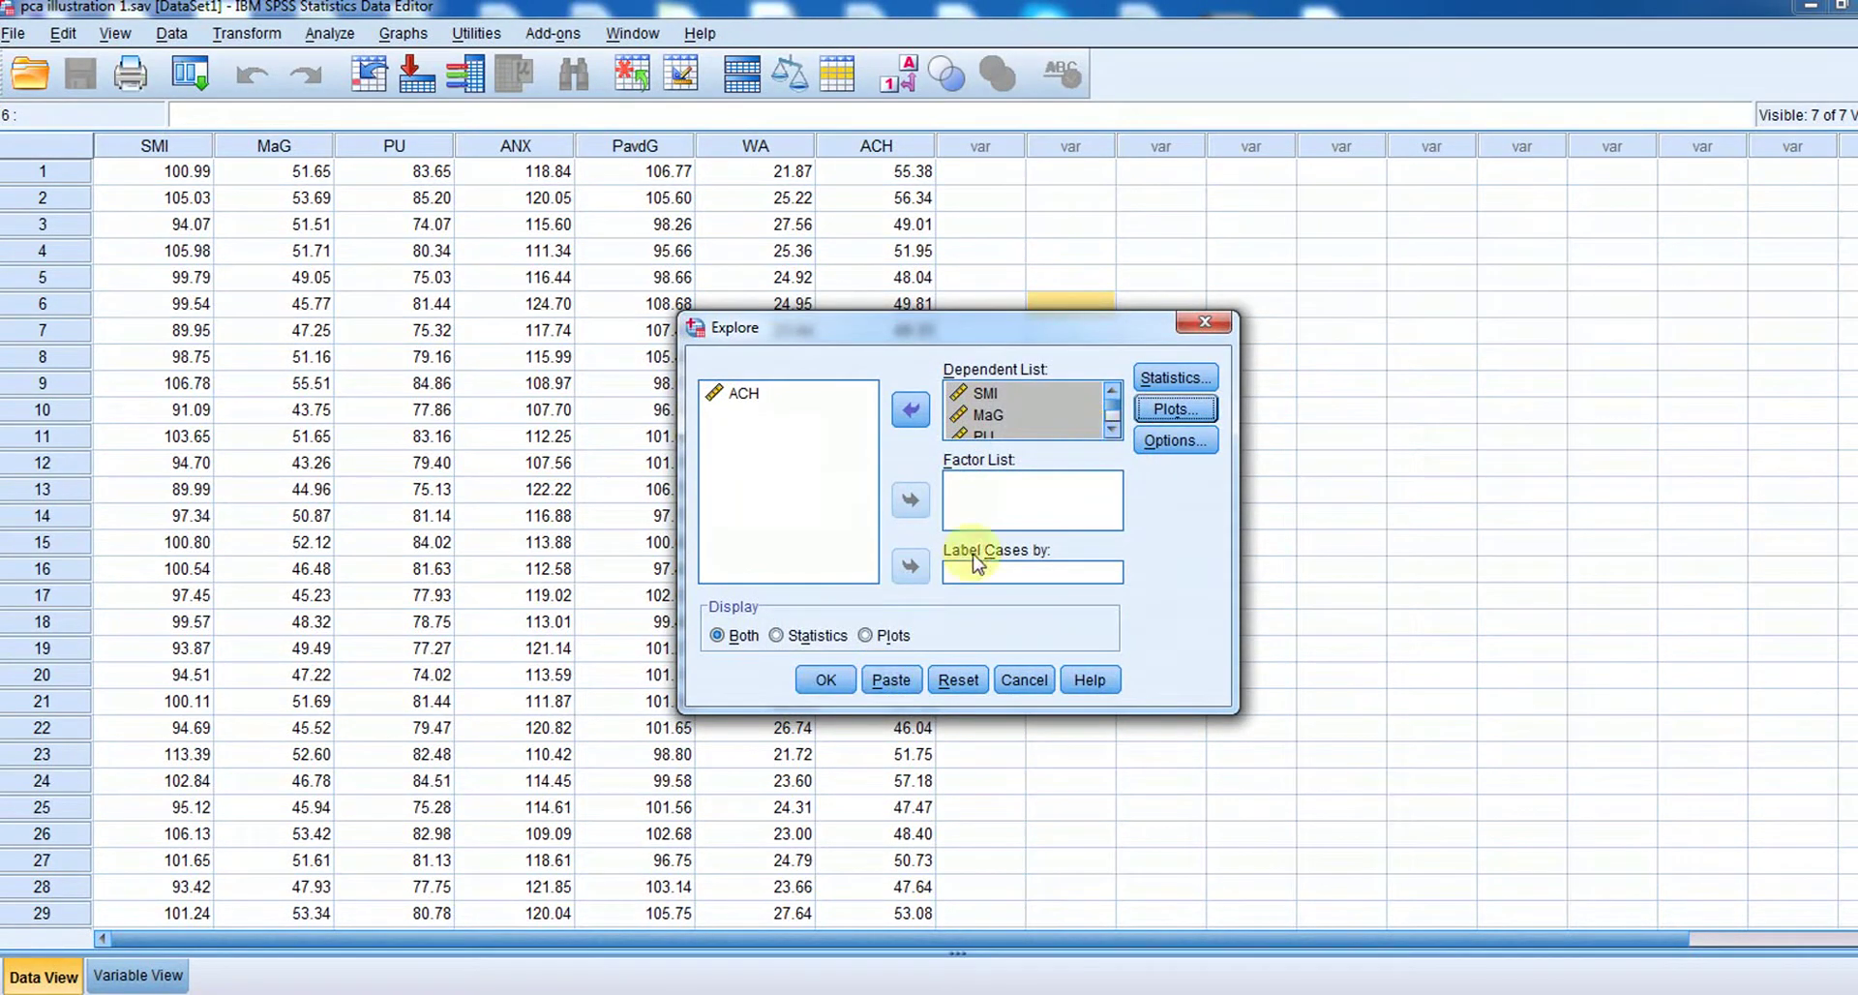
pyautogui.click(840, 682)
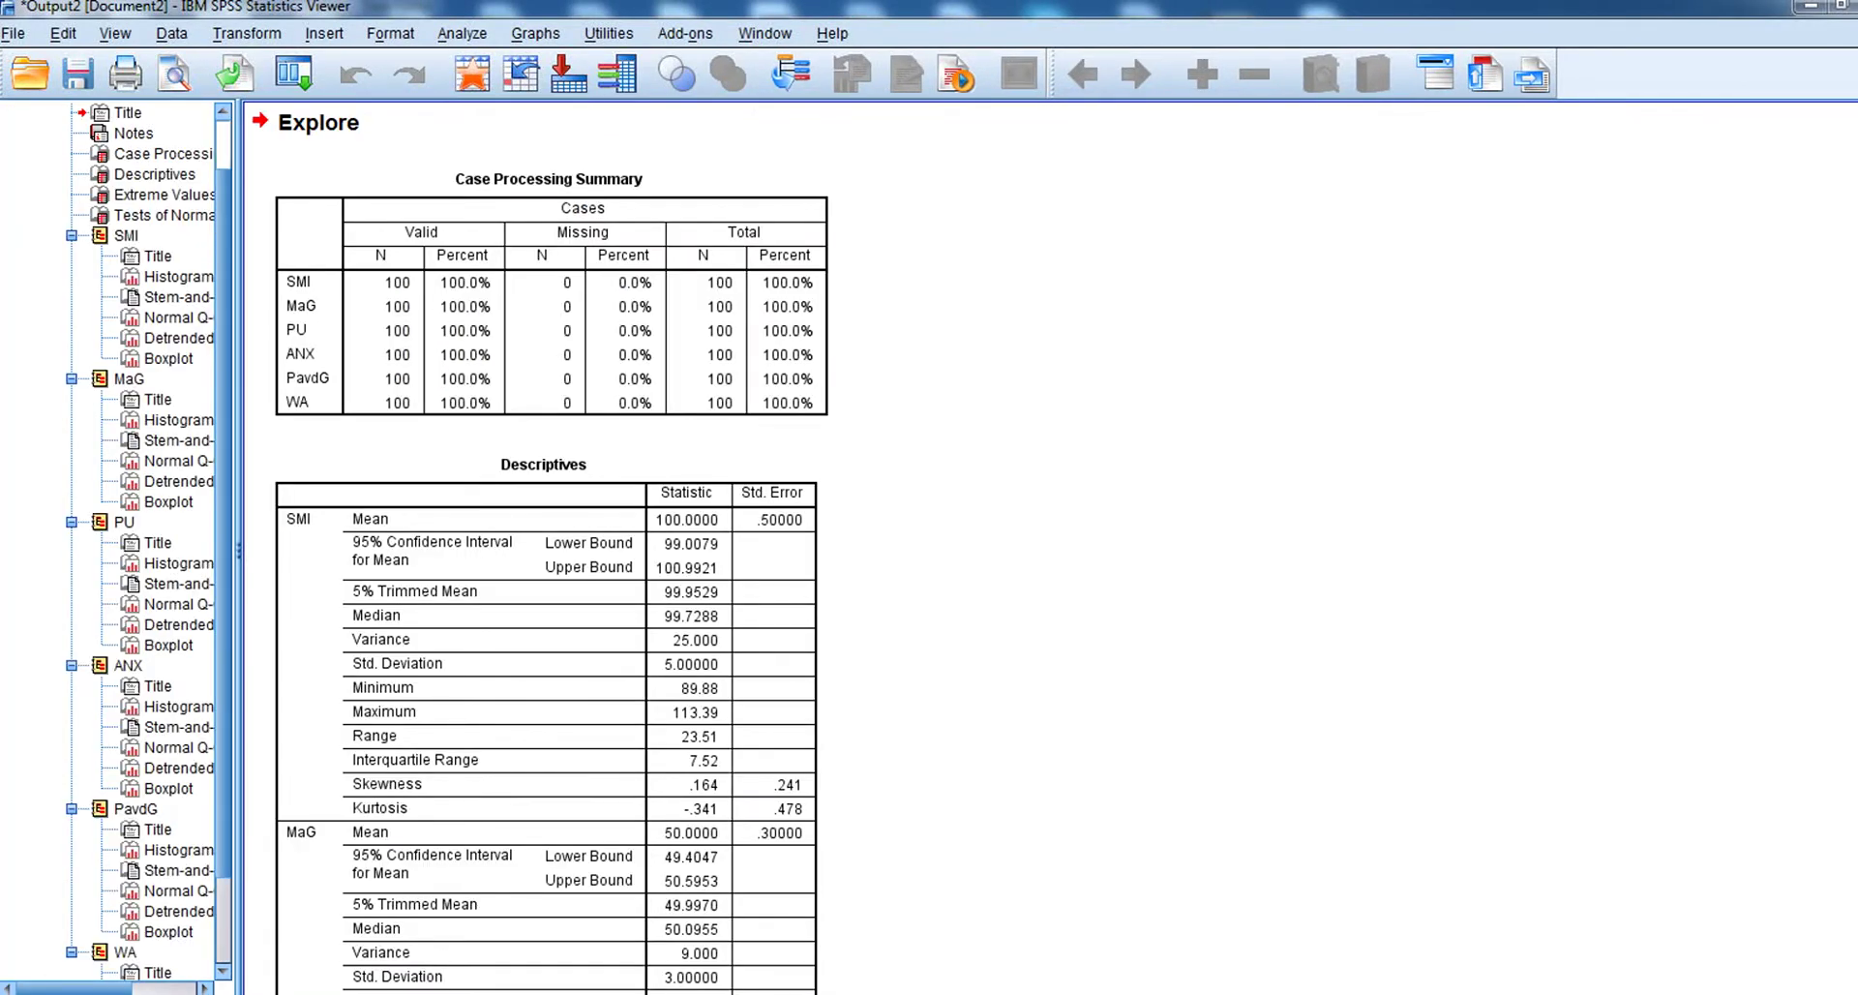
# Examine the Descriptives table in the output, focusing on the SMI statistics.
pyautogui.scroll(-5, 541, 548)
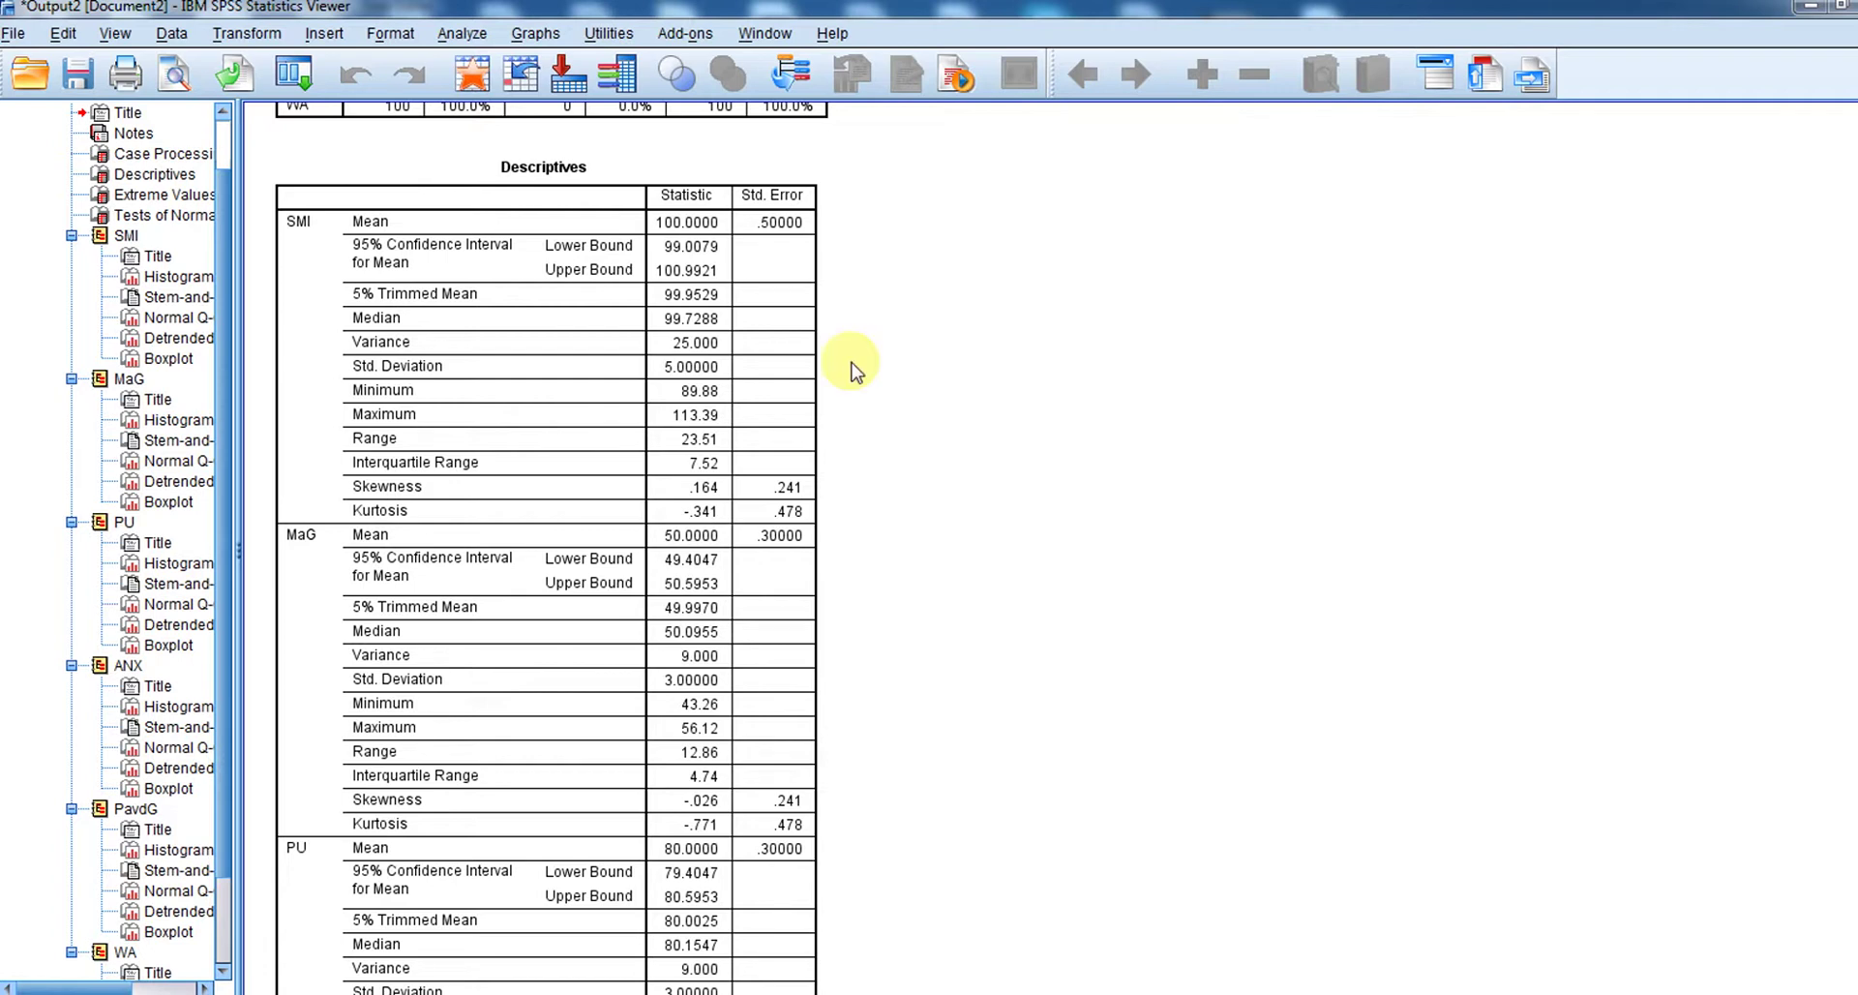
pyautogui.click(607, 369)
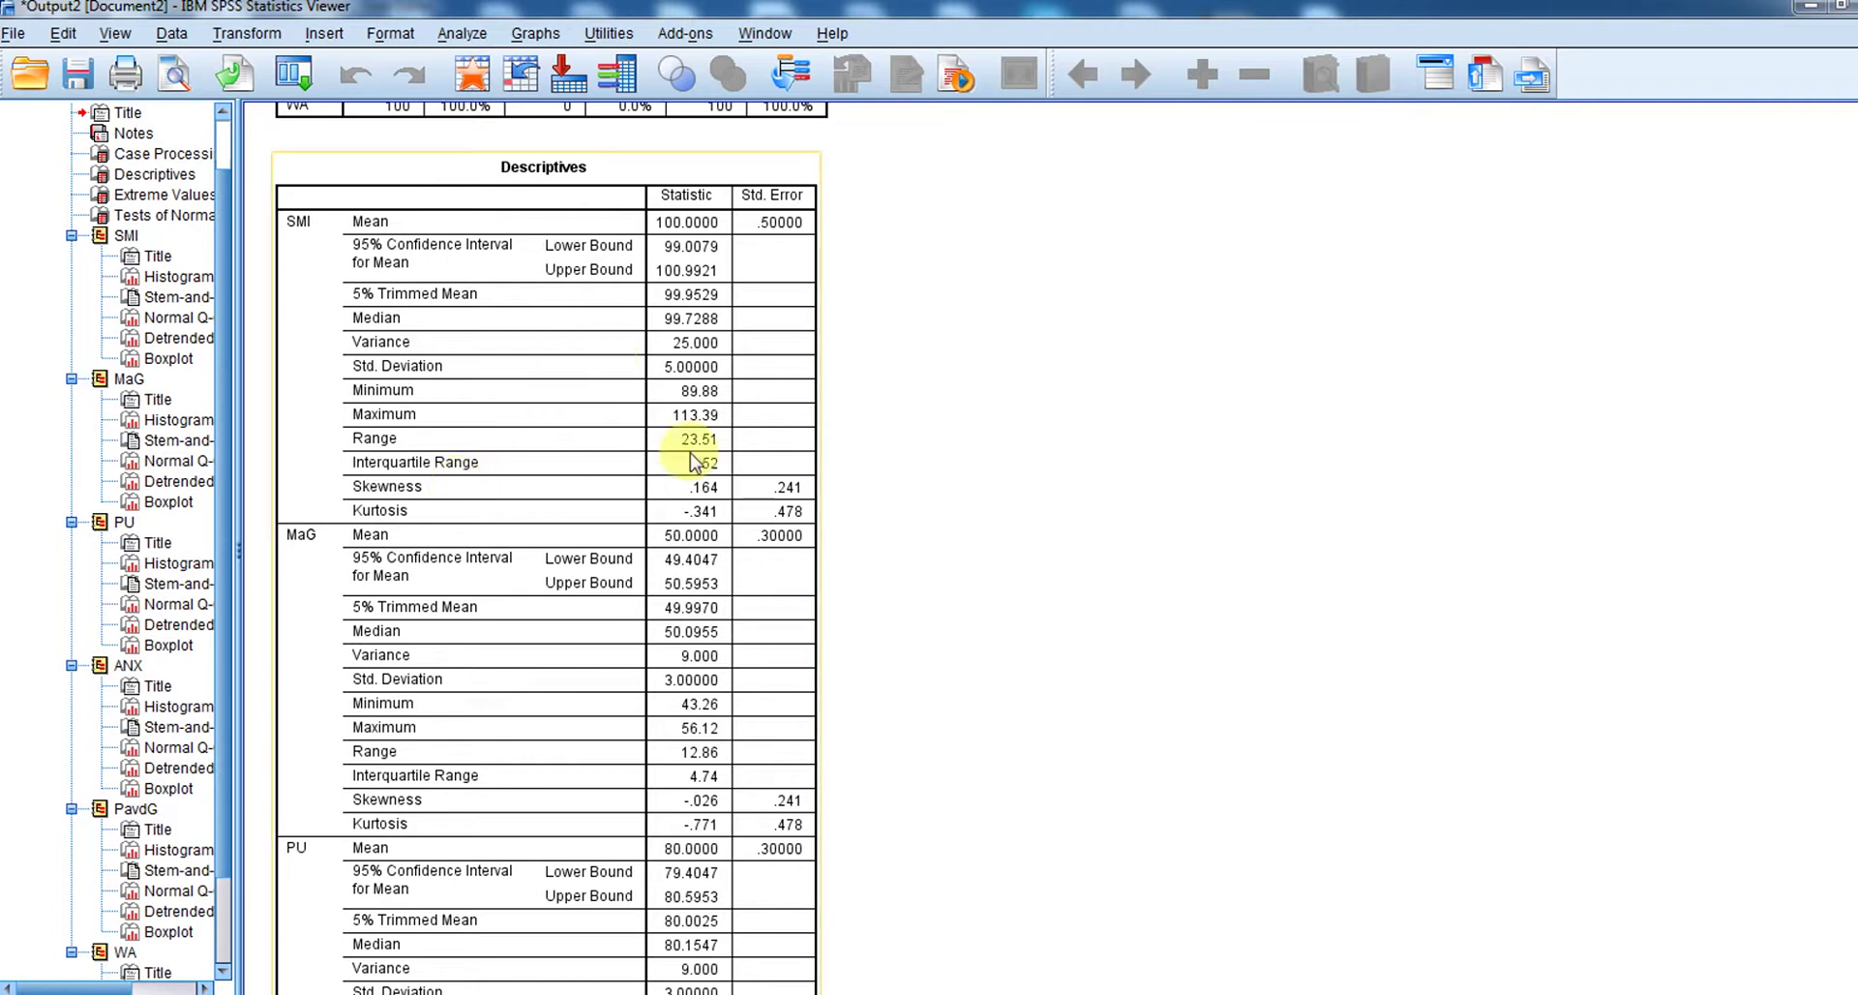
pyautogui.click(842, 483)
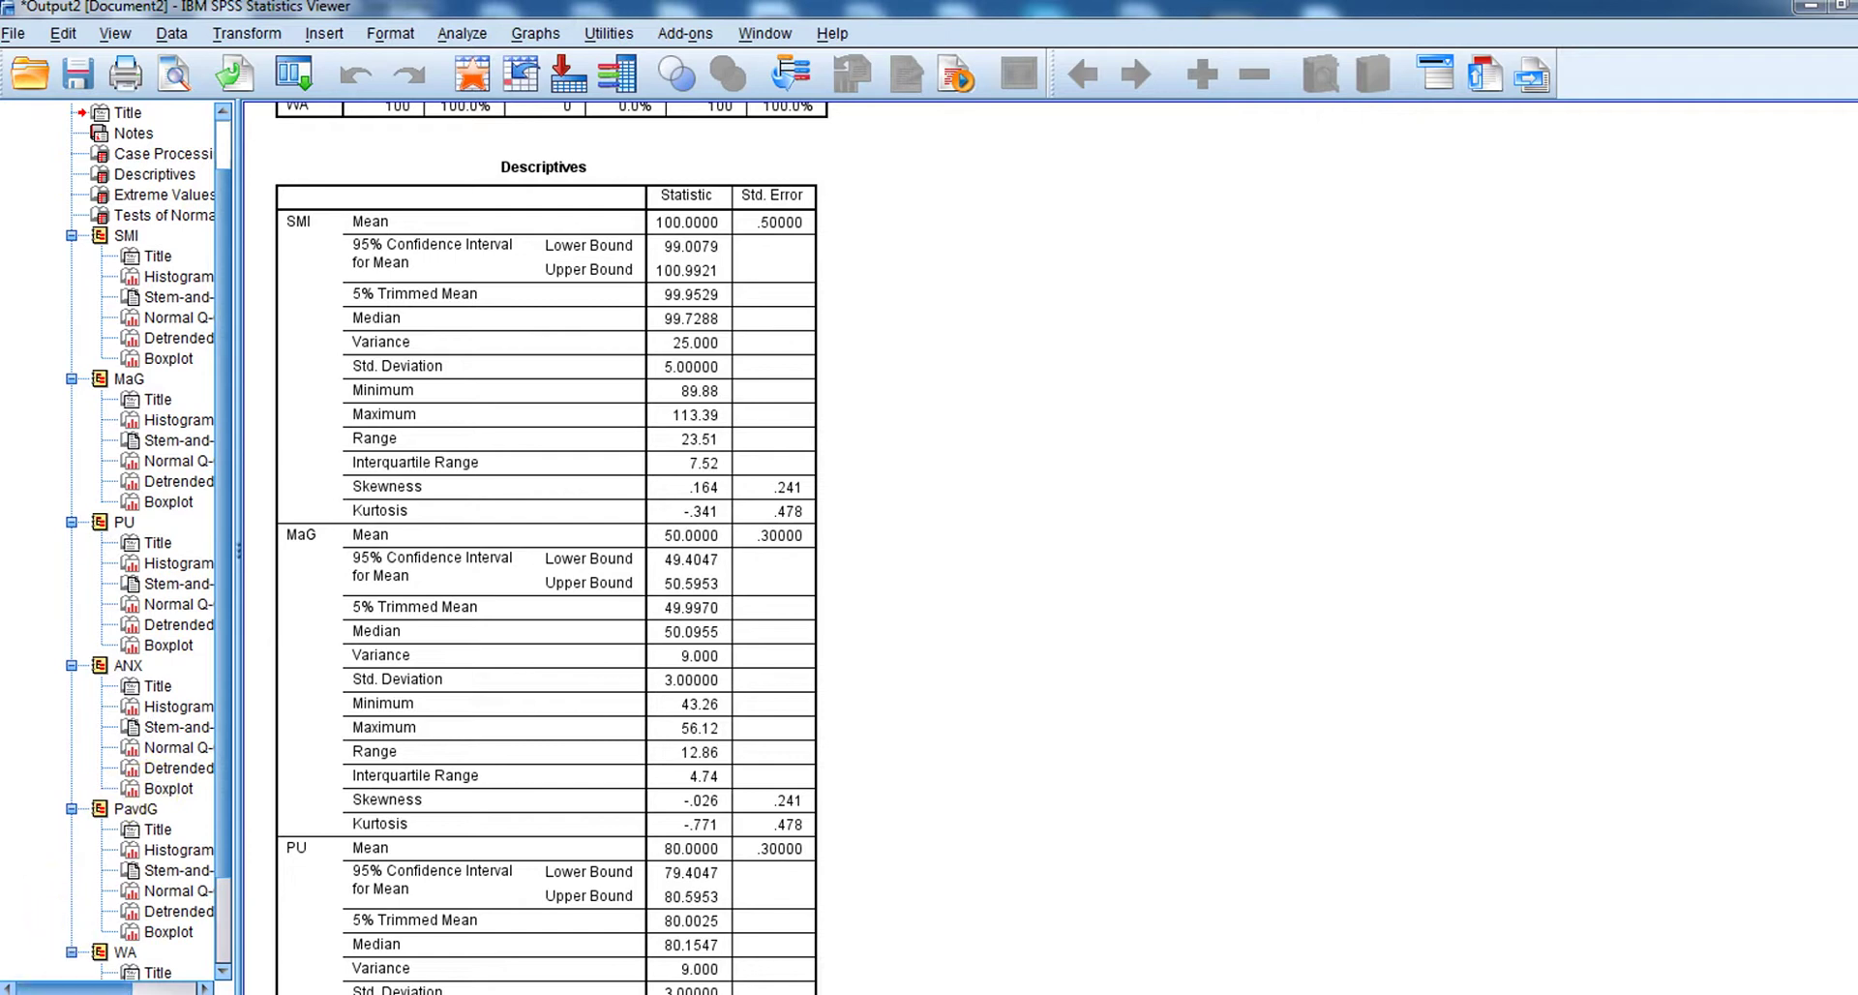
# Launch Epic Pen to annotate over the SPSS output.
pyautogui.press('super')
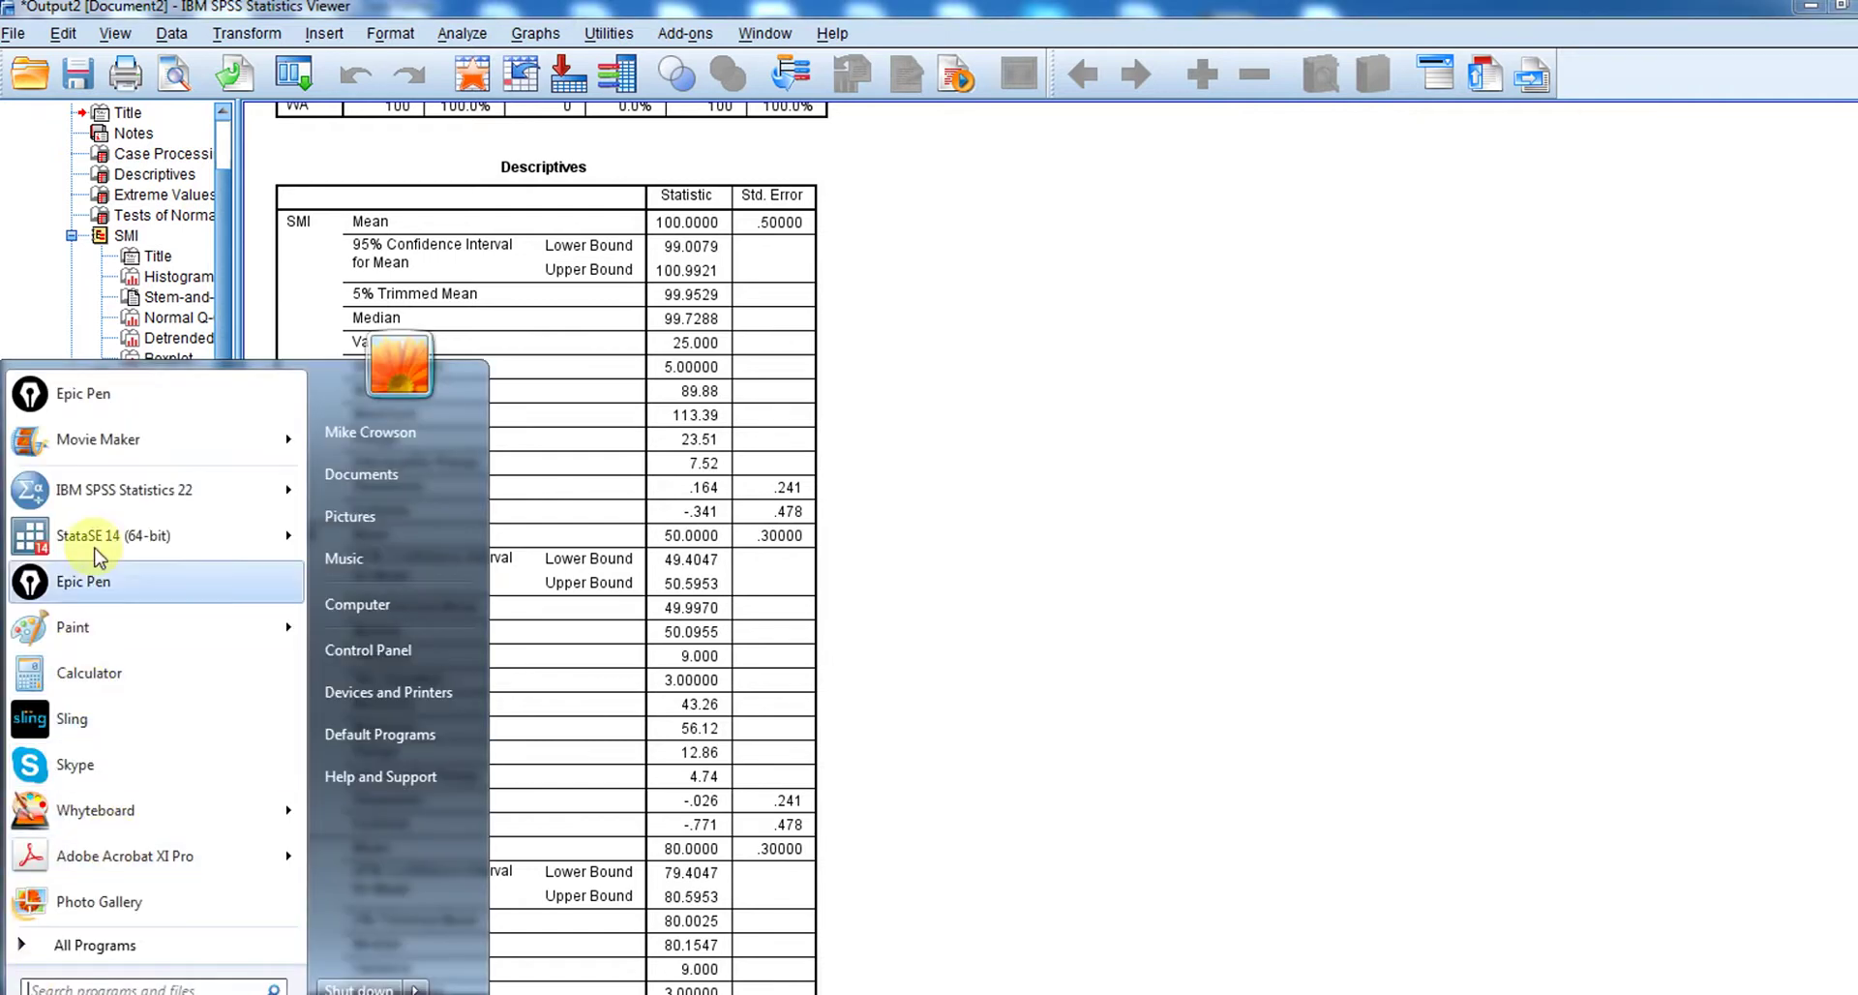
pyautogui.click(106, 589)
pyautogui.click(474, 484)
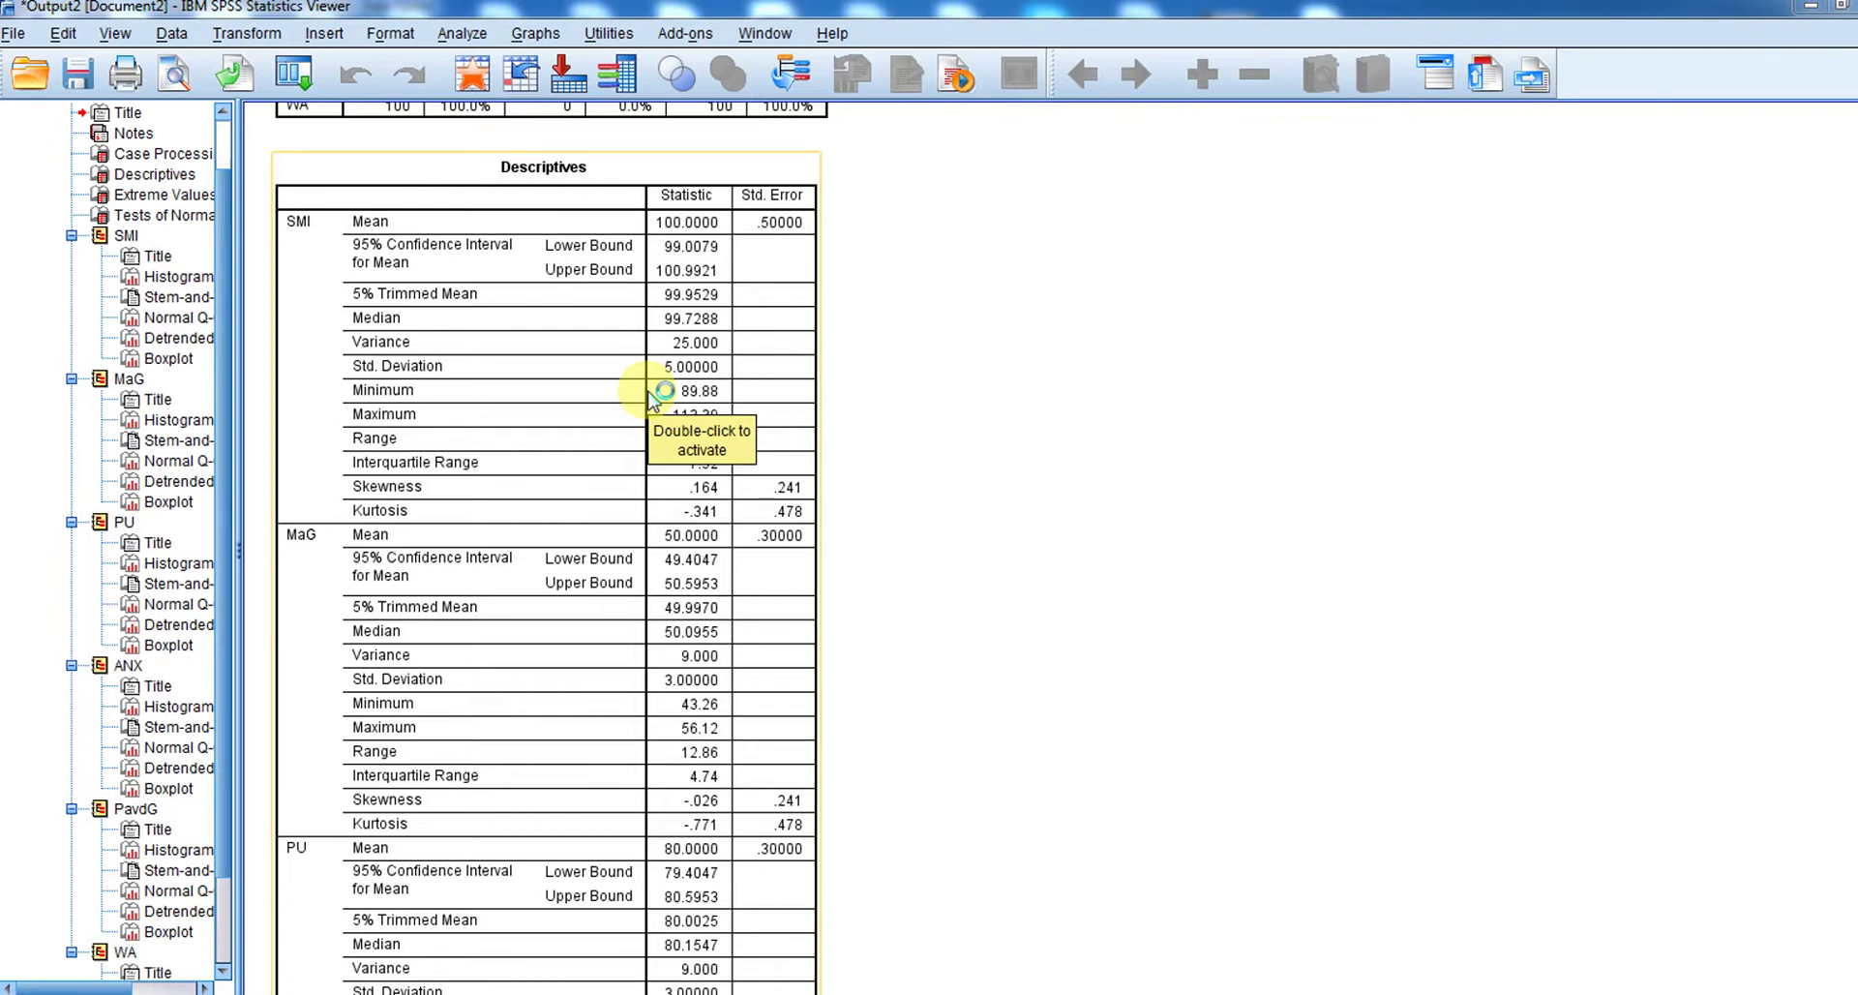
pyautogui.click(1019, 994)
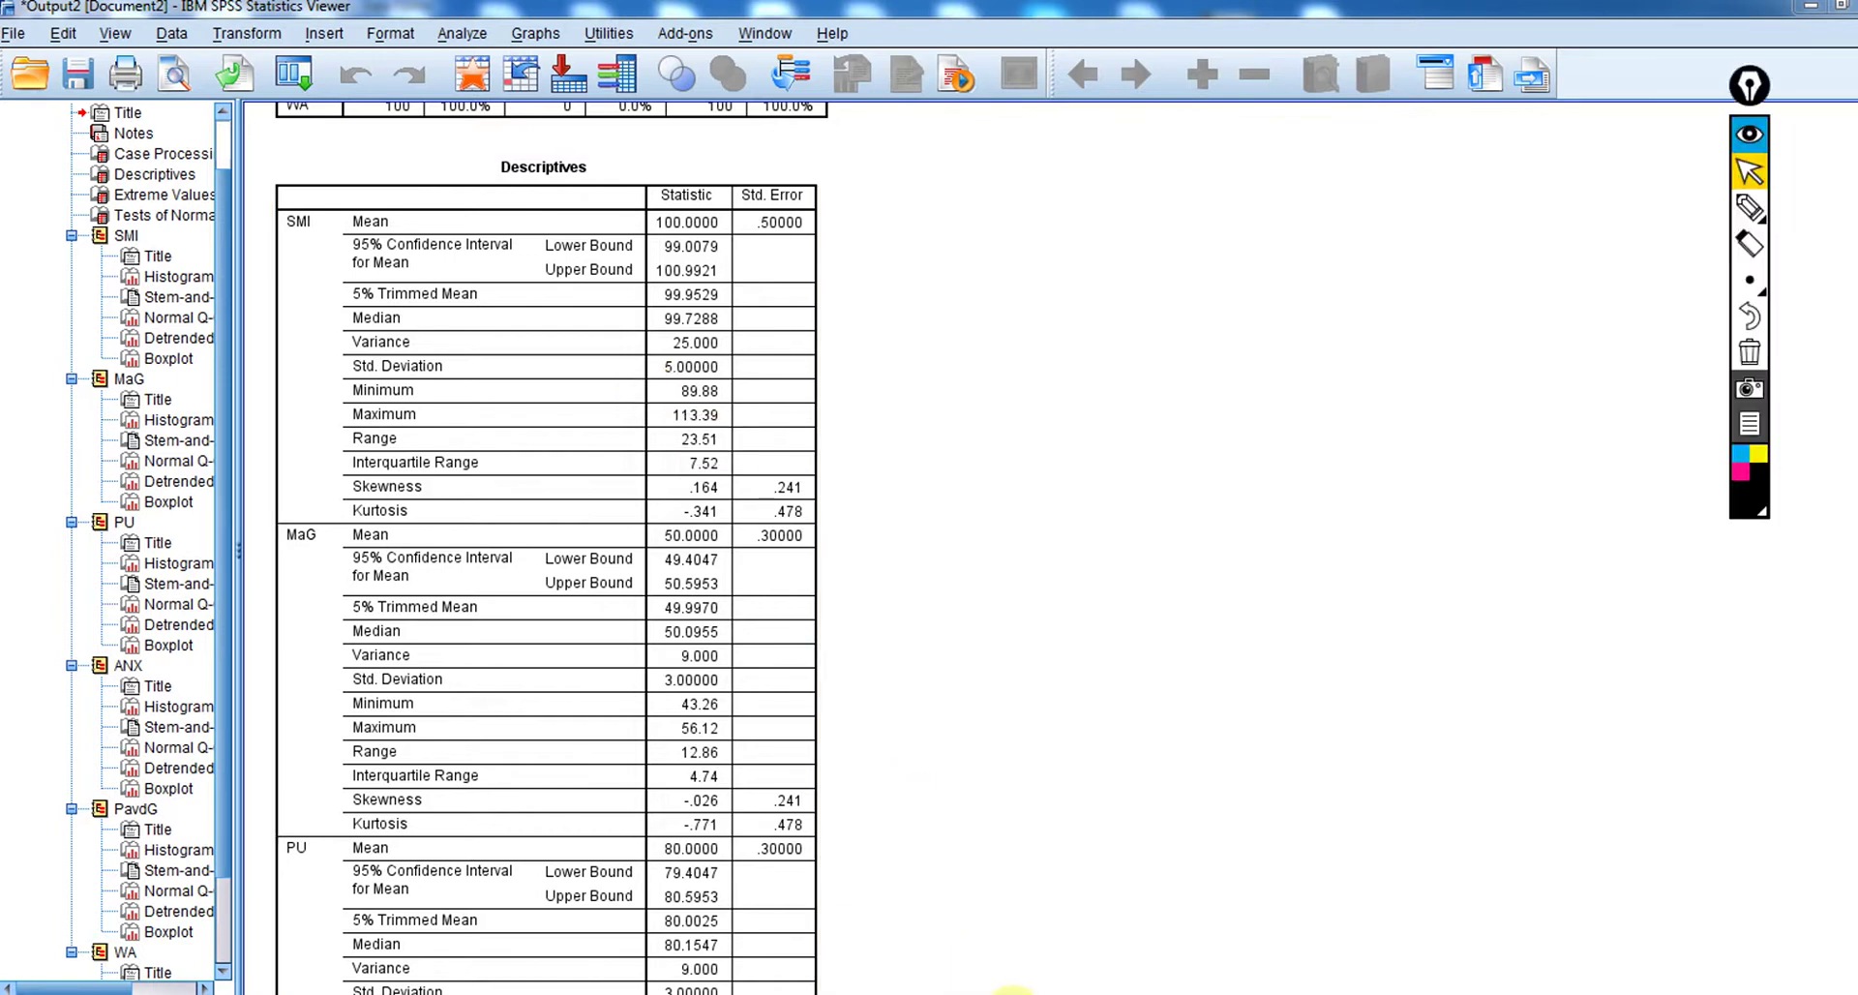
# Draw a horizontal number line with a centre tick marked 0 beside the Descriptives table, and write "skew" next to it with the pen.
pyautogui.click(1747, 206)
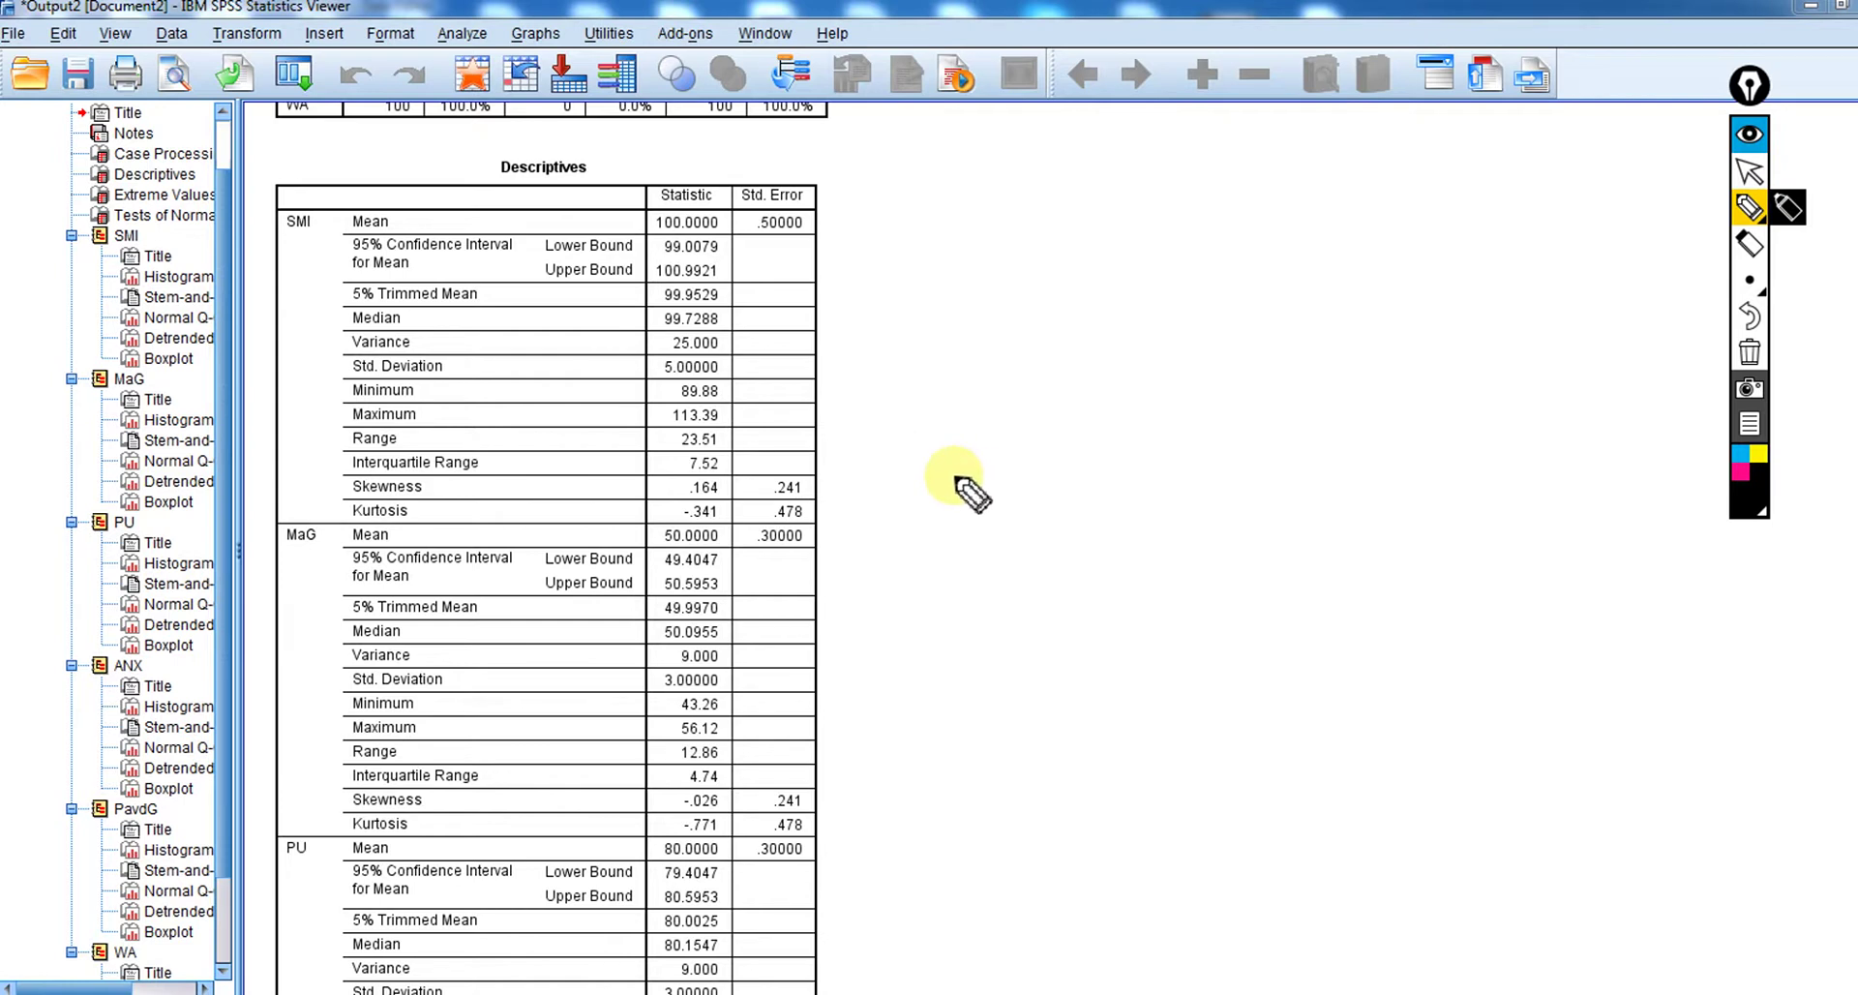
pyautogui.moveTo(951, 476); pyautogui.dragTo(1335, 482)
pyautogui.moveTo(1138, 454)
pyautogui.mouseDown()
pyautogui.moveTo(1127, 547)
pyautogui.moveTo(1151, 559)
pyautogui.mouseUp()
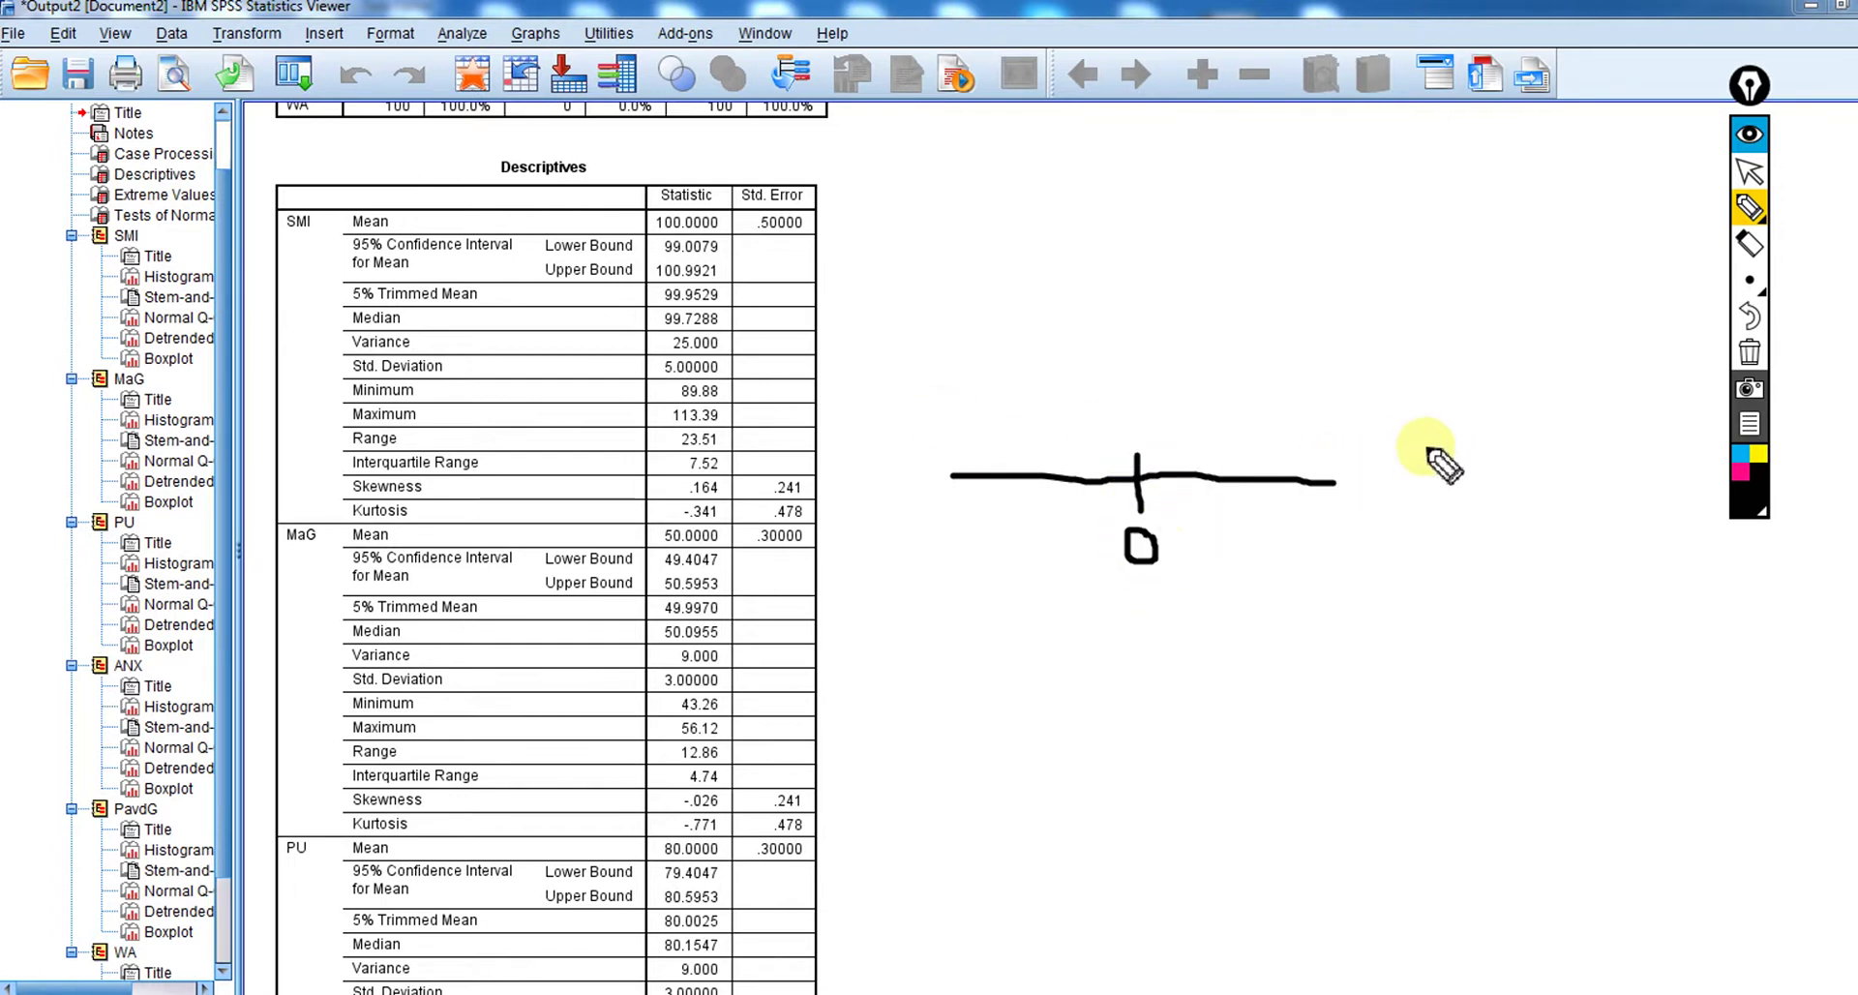
pyautogui.moveTo(1441, 429)
pyautogui.mouseDown()
pyautogui.moveTo(1457, 459)
pyautogui.moveTo(1436, 466)
pyautogui.moveTo(1562, 436)
pyautogui.mouseUp()
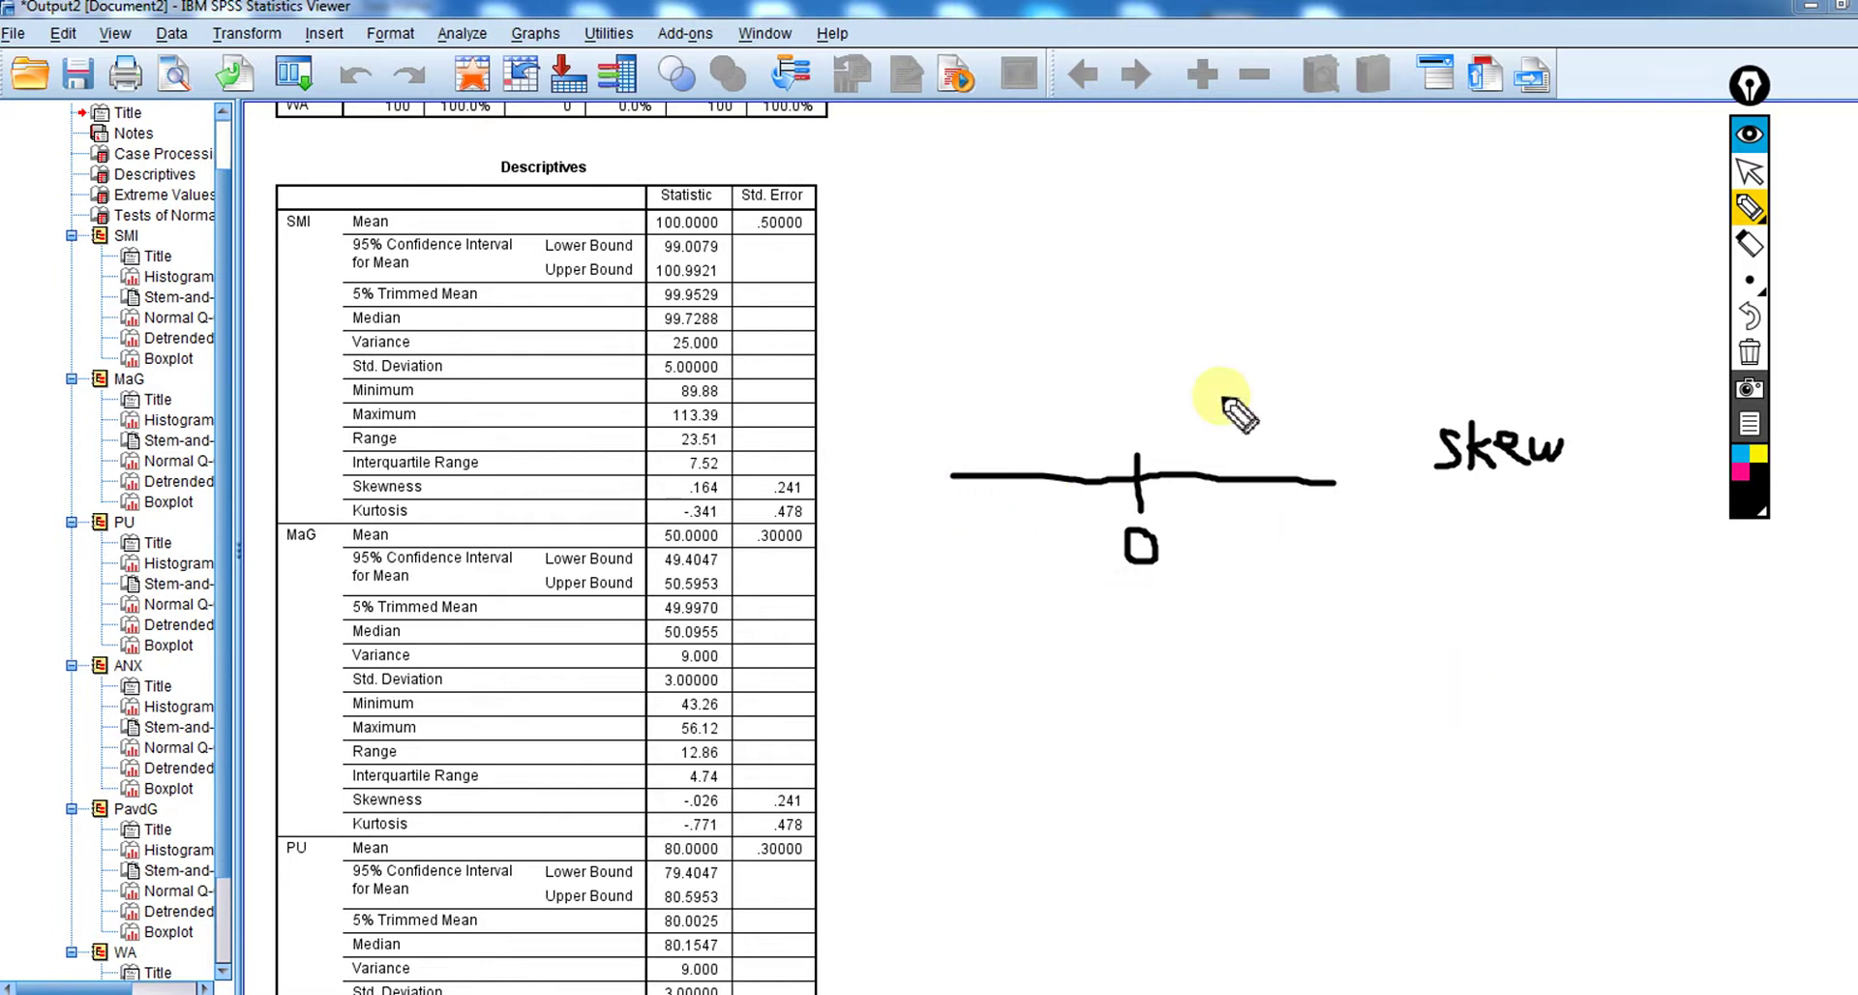
# Mark the positive and negative sides of the number line and sketch two right-skewed and two left-skewed curves beneath the matching sides.
pyautogui.moveTo(1221, 395)
pyautogui.mouseDown()
pyautogui.moveTo(1221, 438)
pyautogui.moveTo(1246, 401)
pyautogui.moveTo(1221, 399)
pyautogui.mouseUp()
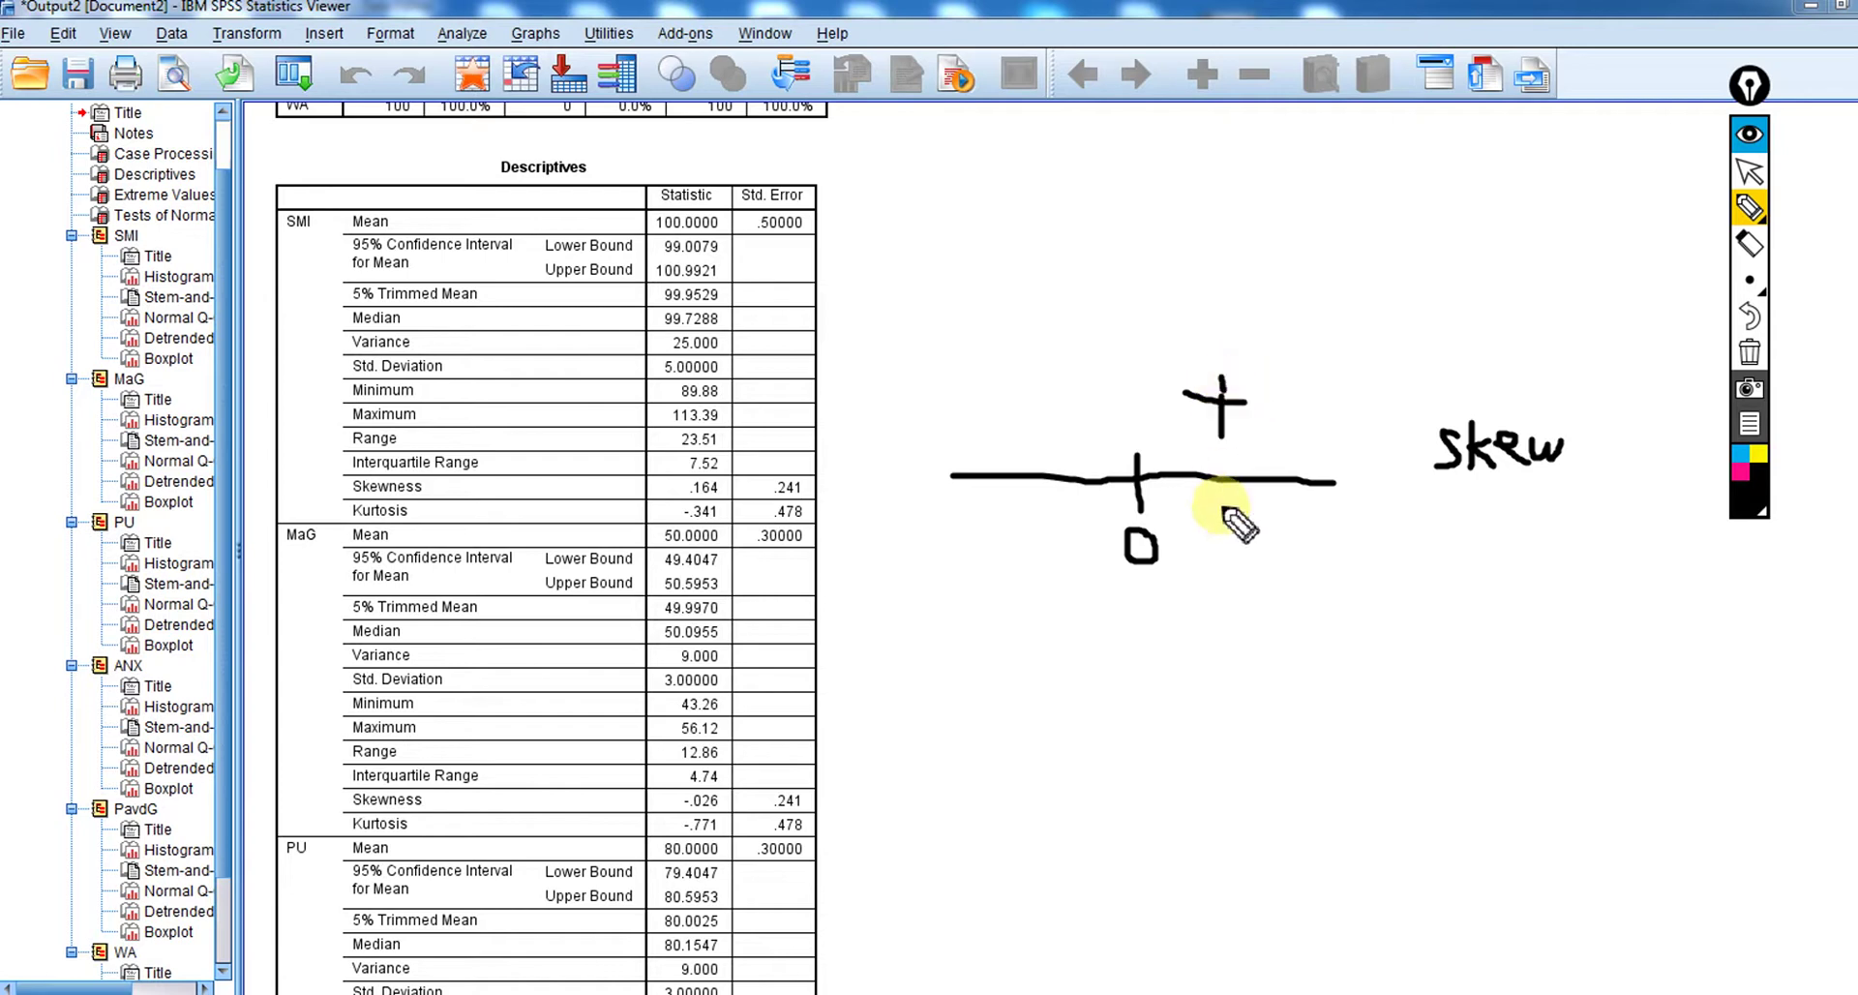
pyautogui.moveTo(1257, 685)
pyautogui.mouseDown()
pyautogui.moveTo(1314, 610)
pyautogui.moveTo(1461, 667)
pyautogui.mouseUp()
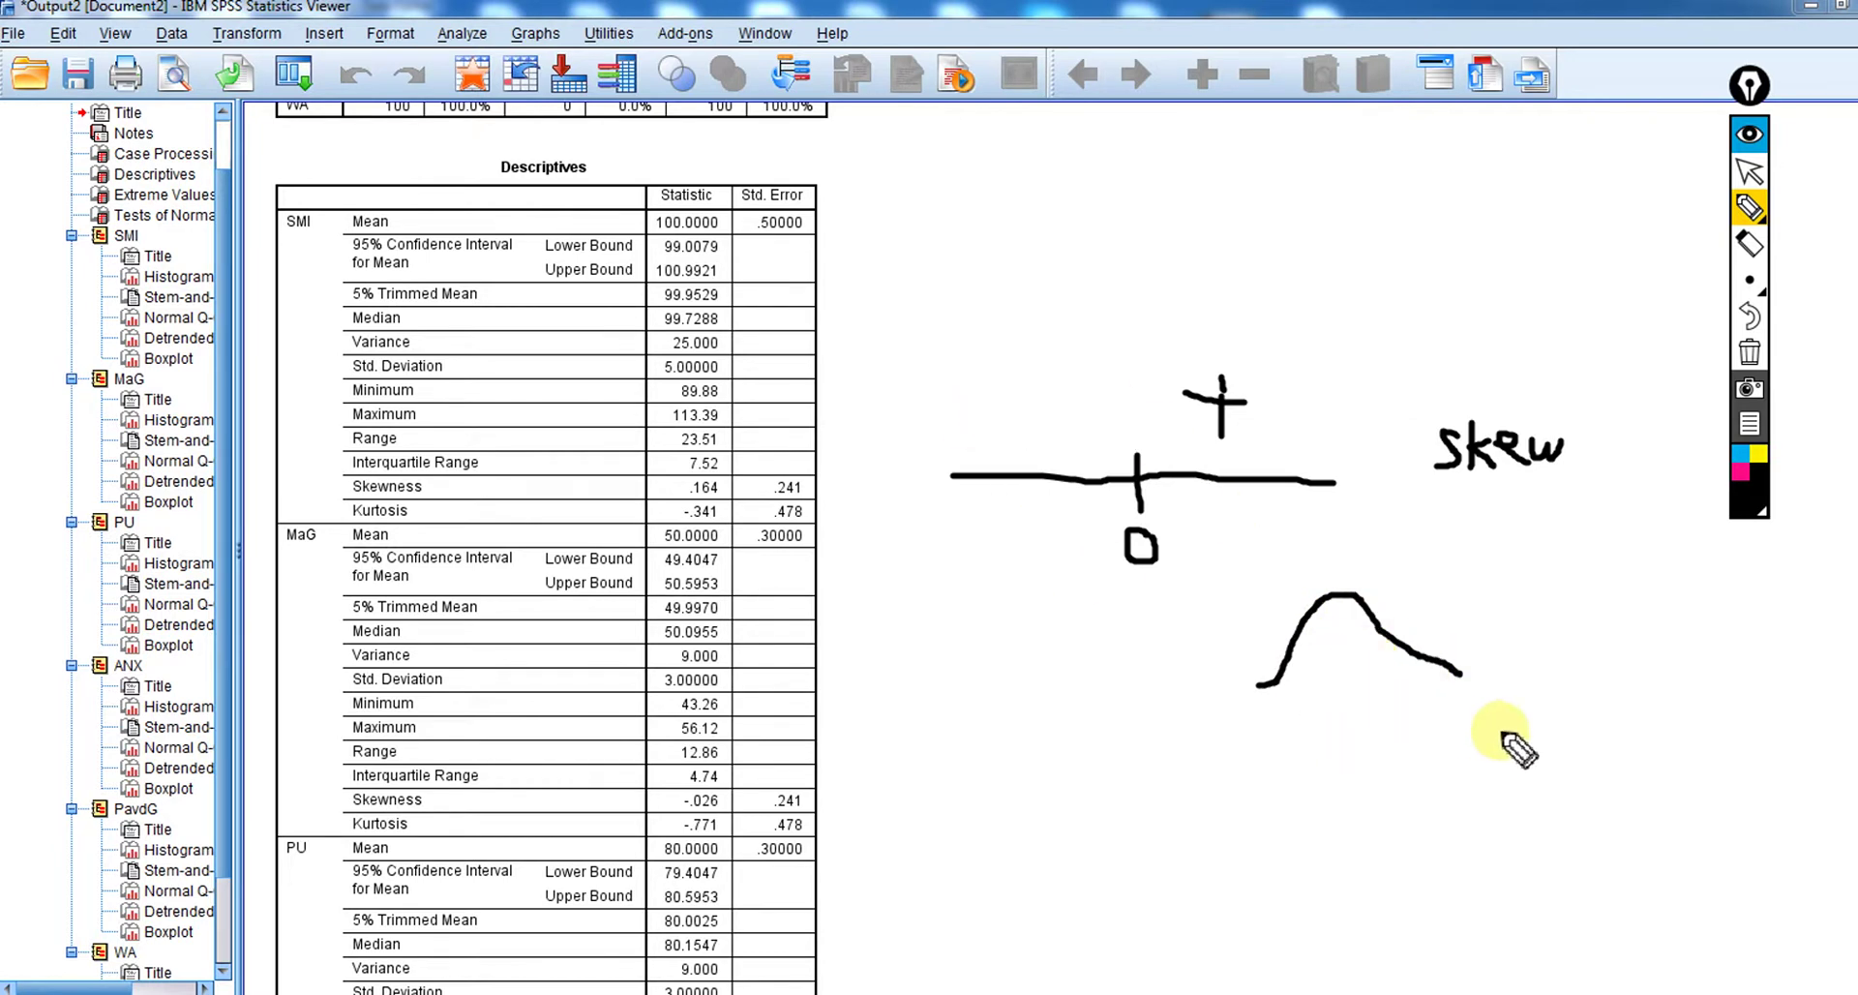
pyautogui.moveTo(998, 414); pyautogui.dragTo(1033, 417)
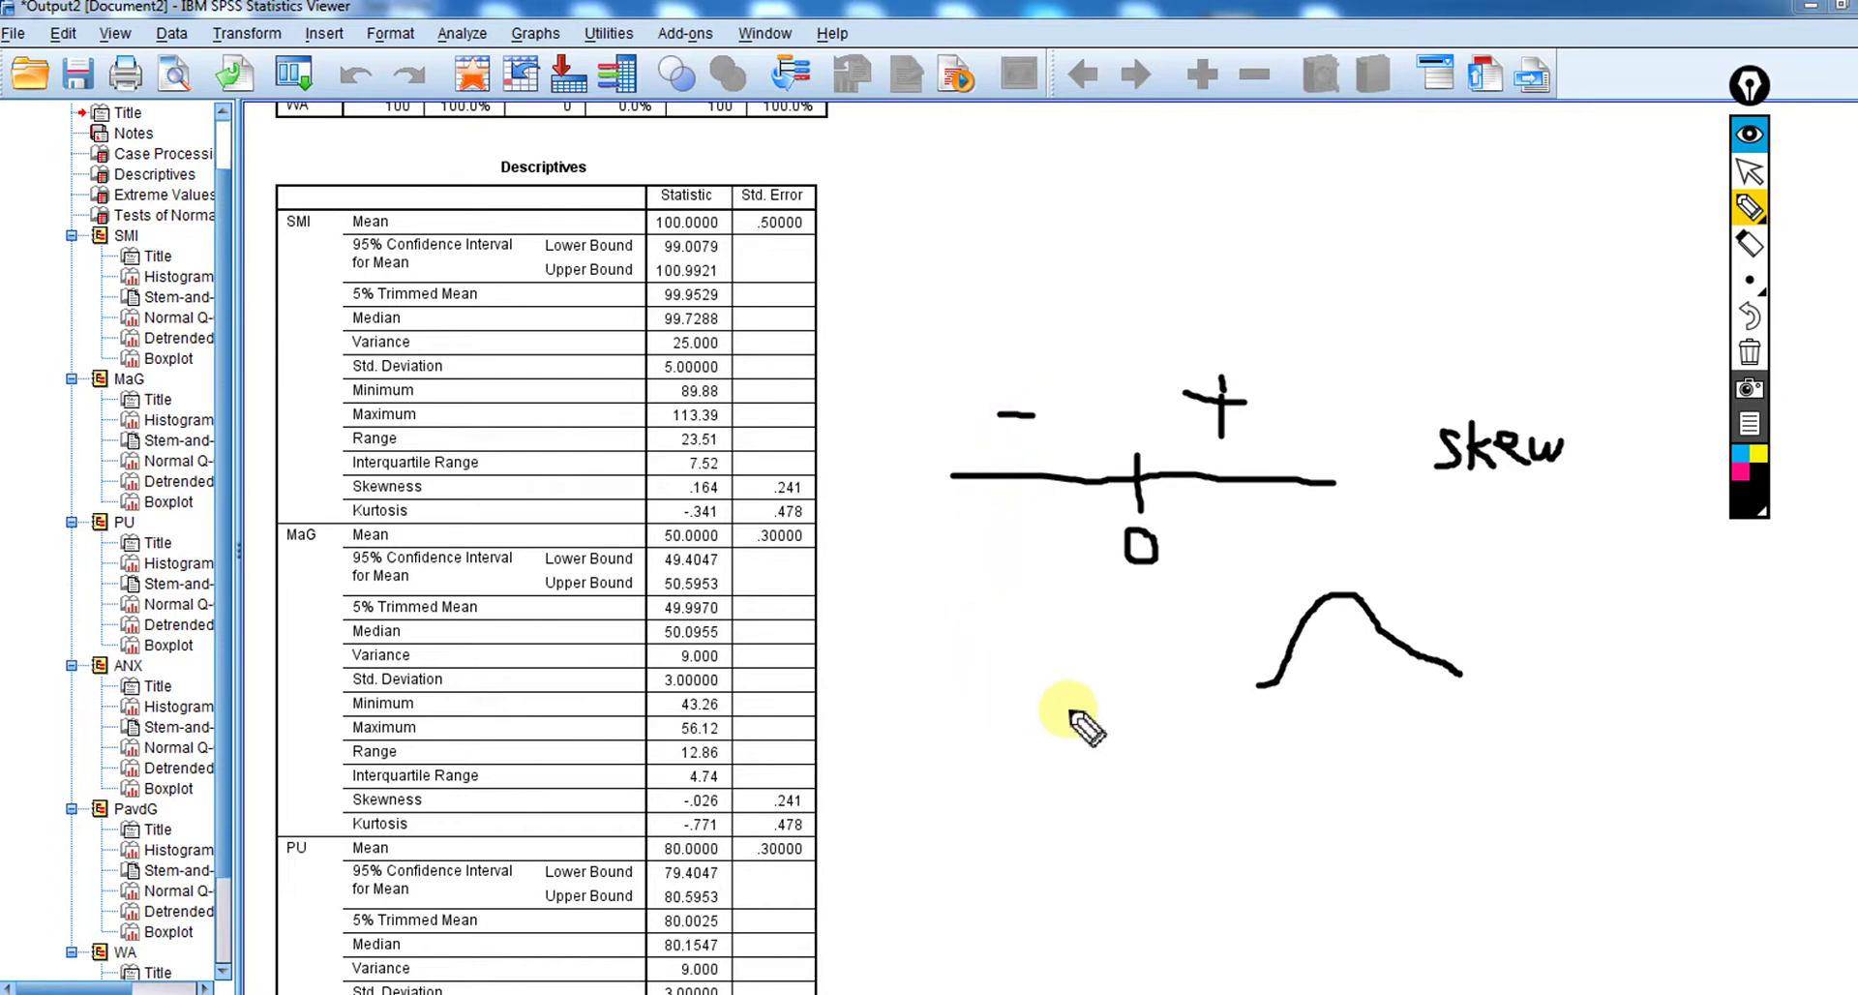
pyautogui.moveTo(1093, 694)
pyautogui.mouseDown()
pyautogui.moveTo(1057, 604)
pyautogui.moveTo(1026, 606)
pyautogui.moveTo(963, 687)
pyautogui.mouseUp()
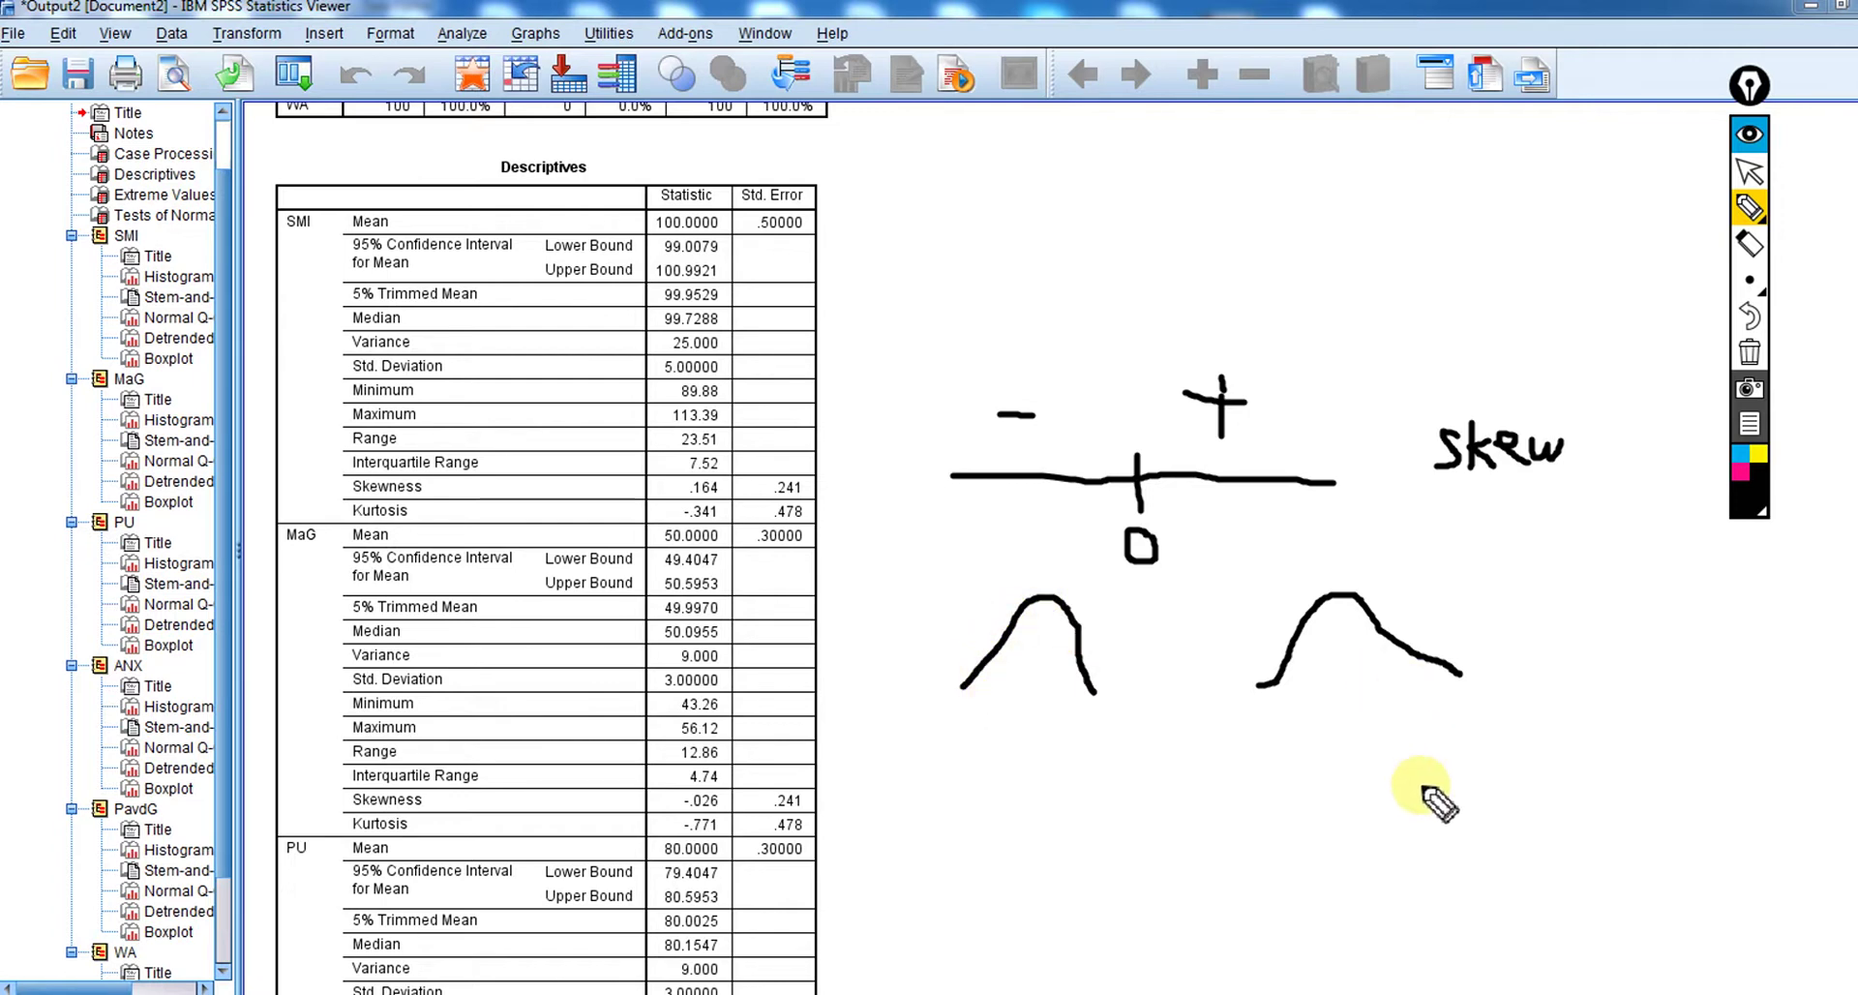
pyautogui.moveTo(1301, 834)
pyautogui.mouseDown()
pyautogui.moveTo(1359, 722)
pyautogui.moveTo(1438, 801)
pyautogui.moveTo(1526, 818)
pyautogui.mouseUp()
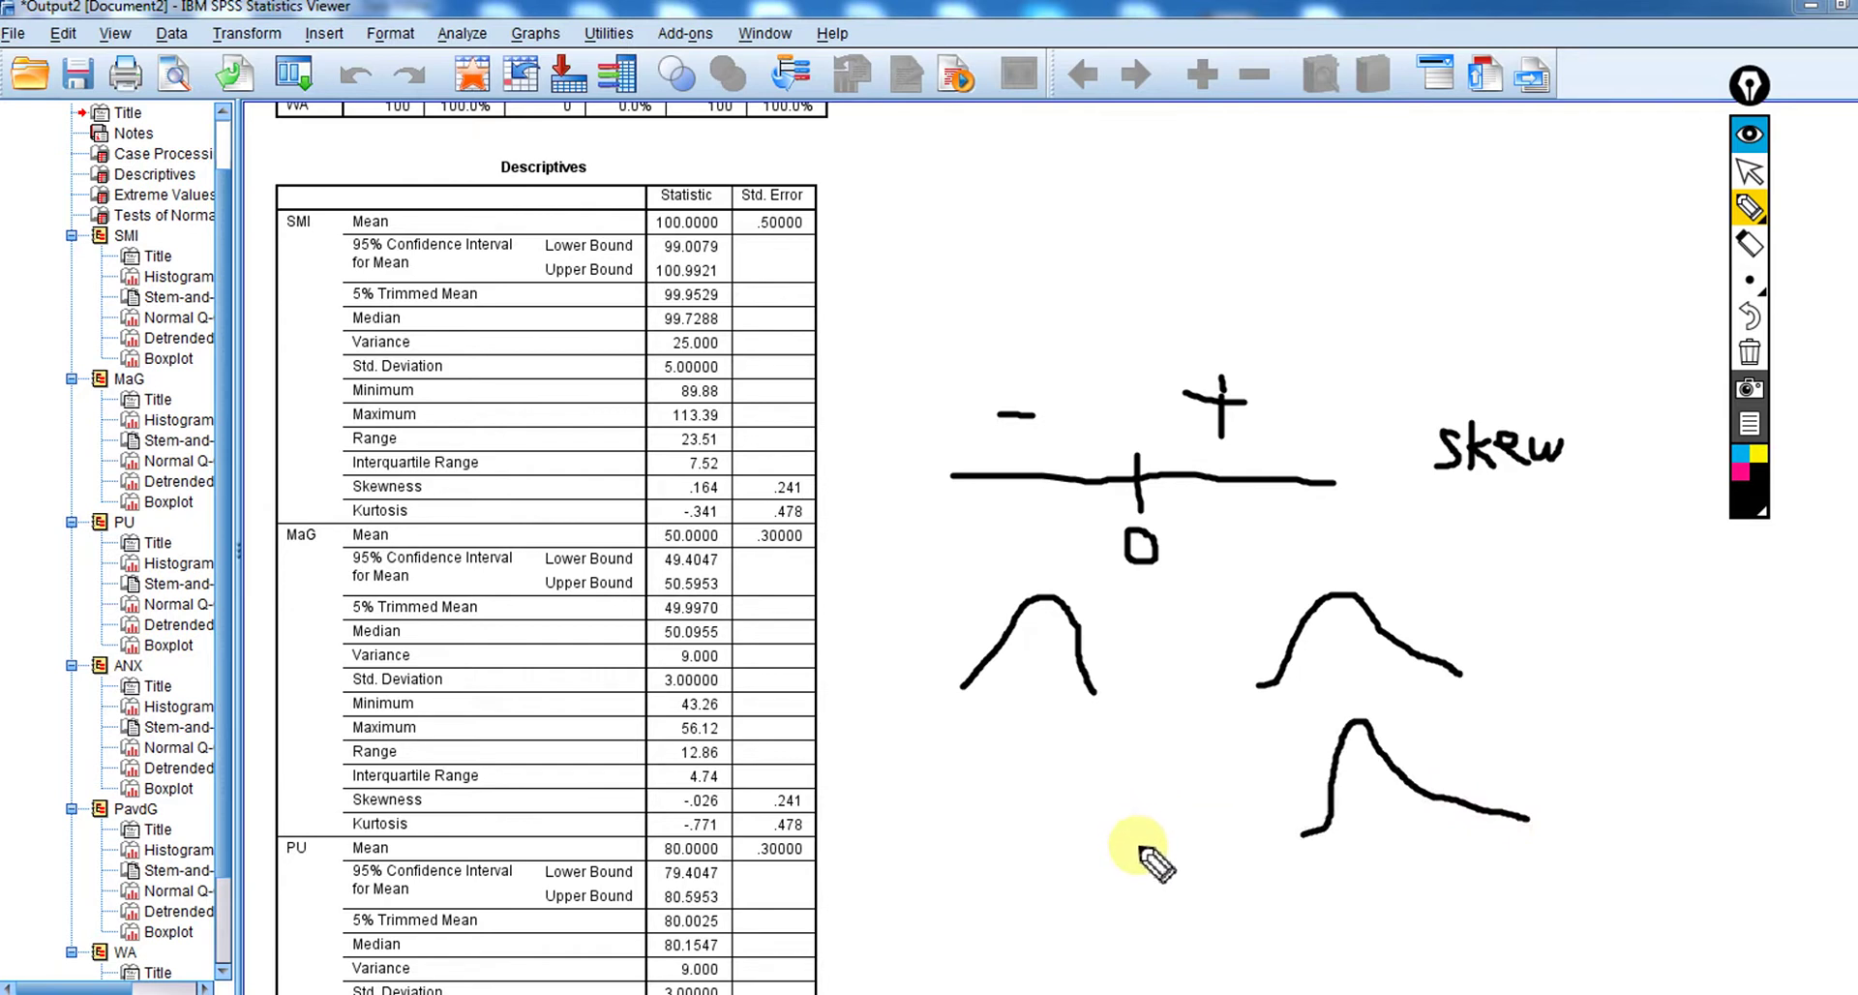
pyautogui.moveTo(1140, 844)
pyautogui.mouseDown()
pyautogui.moveTo(1088, 742)
pyautogui.moveTo(1033, 815)
pyautogui.moveTo(982, 834)
pyautogui.mouseUp()
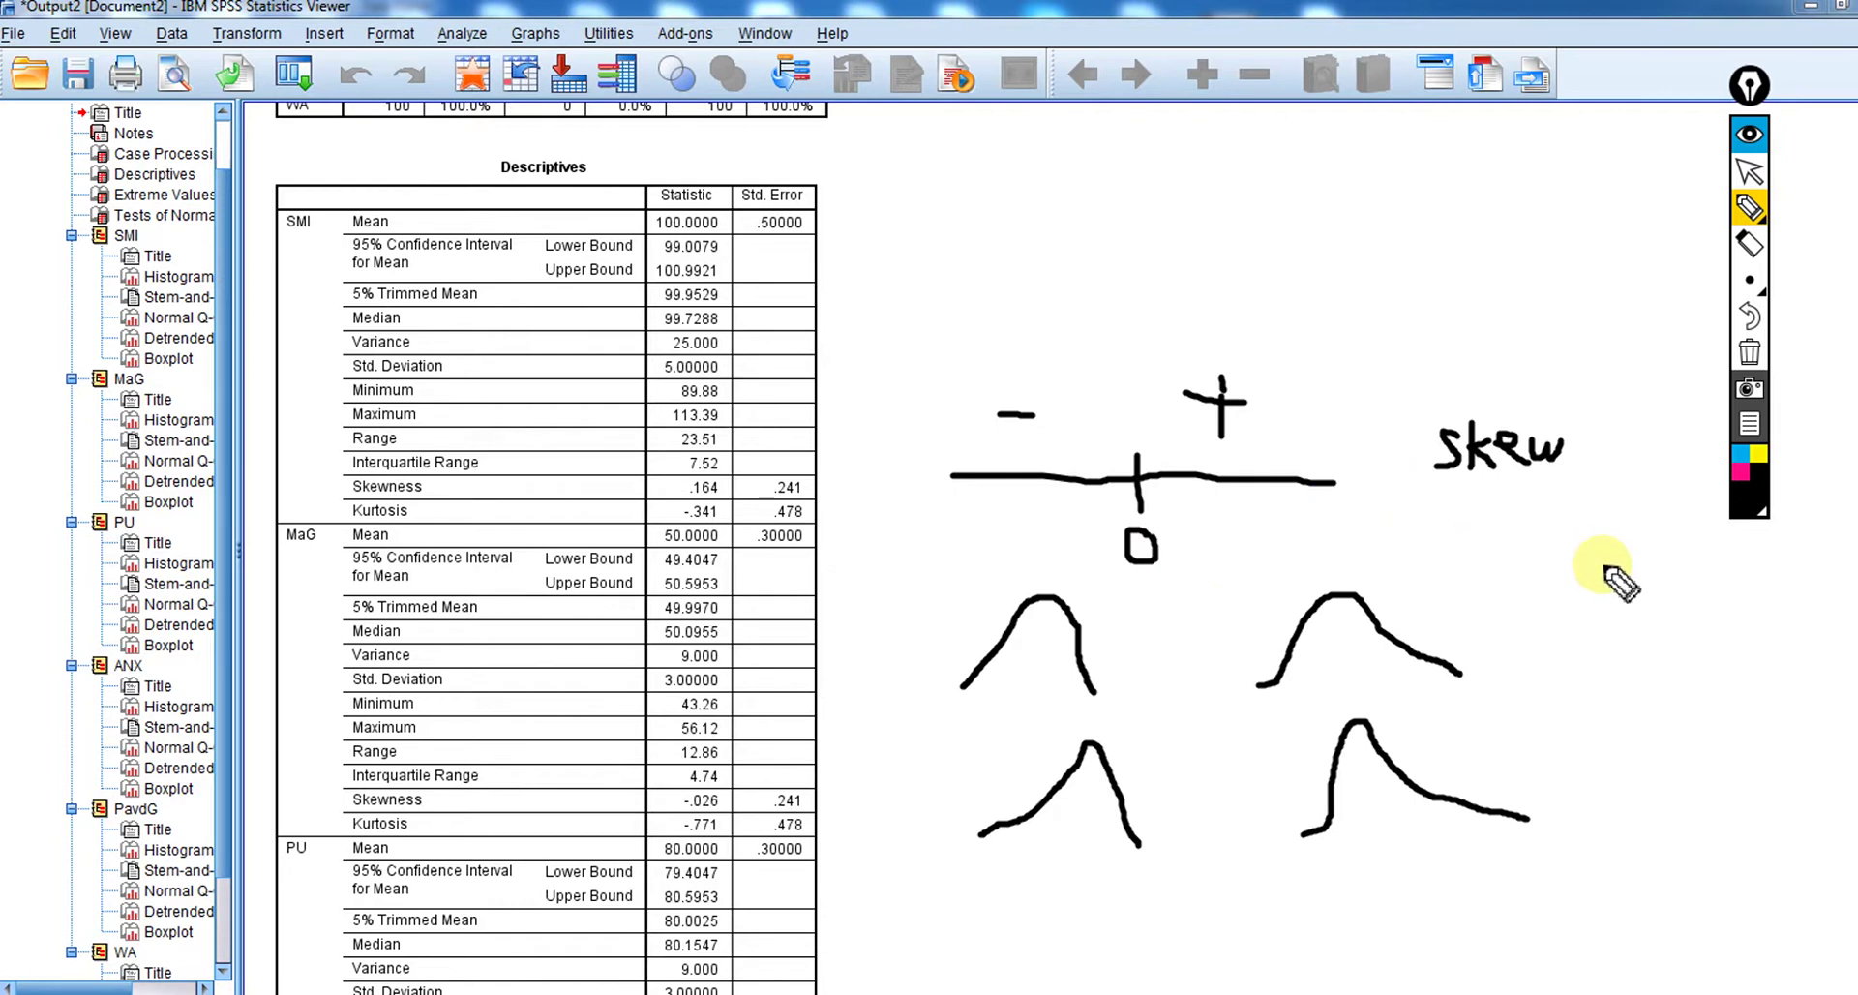
pyautogui.click(1406, 294)
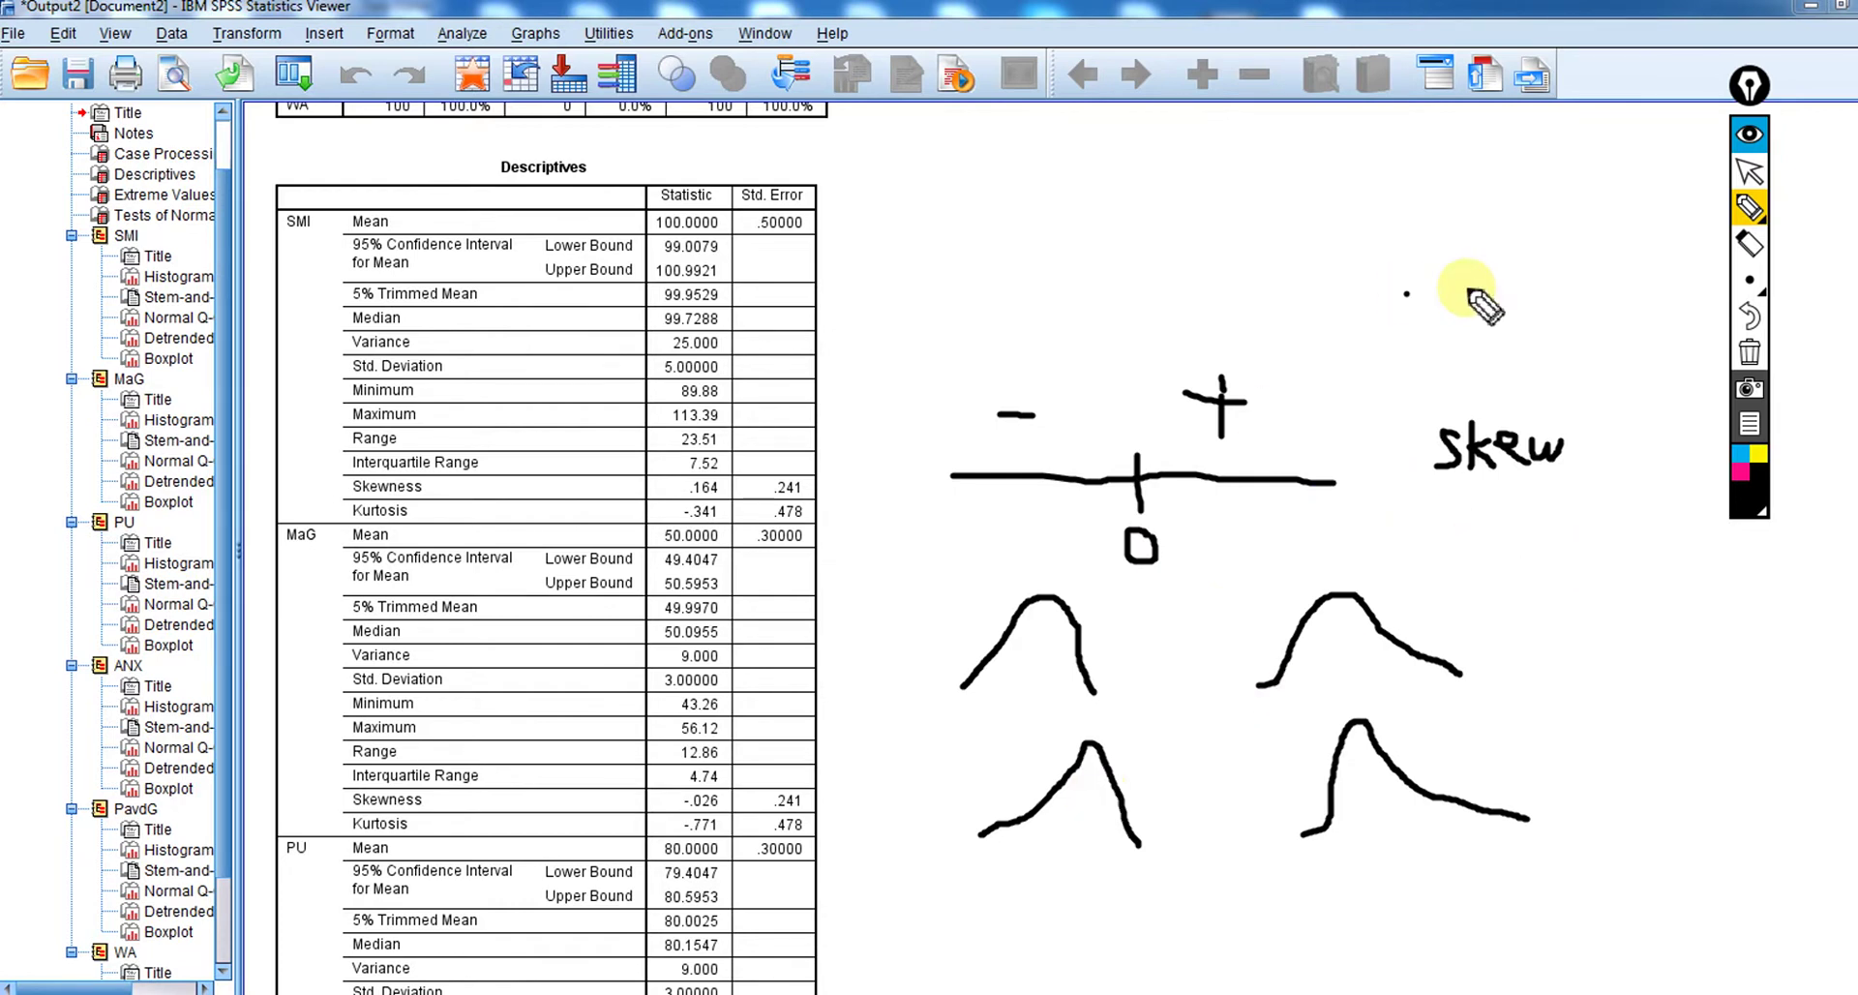
pyautogui.click(1749, 179)
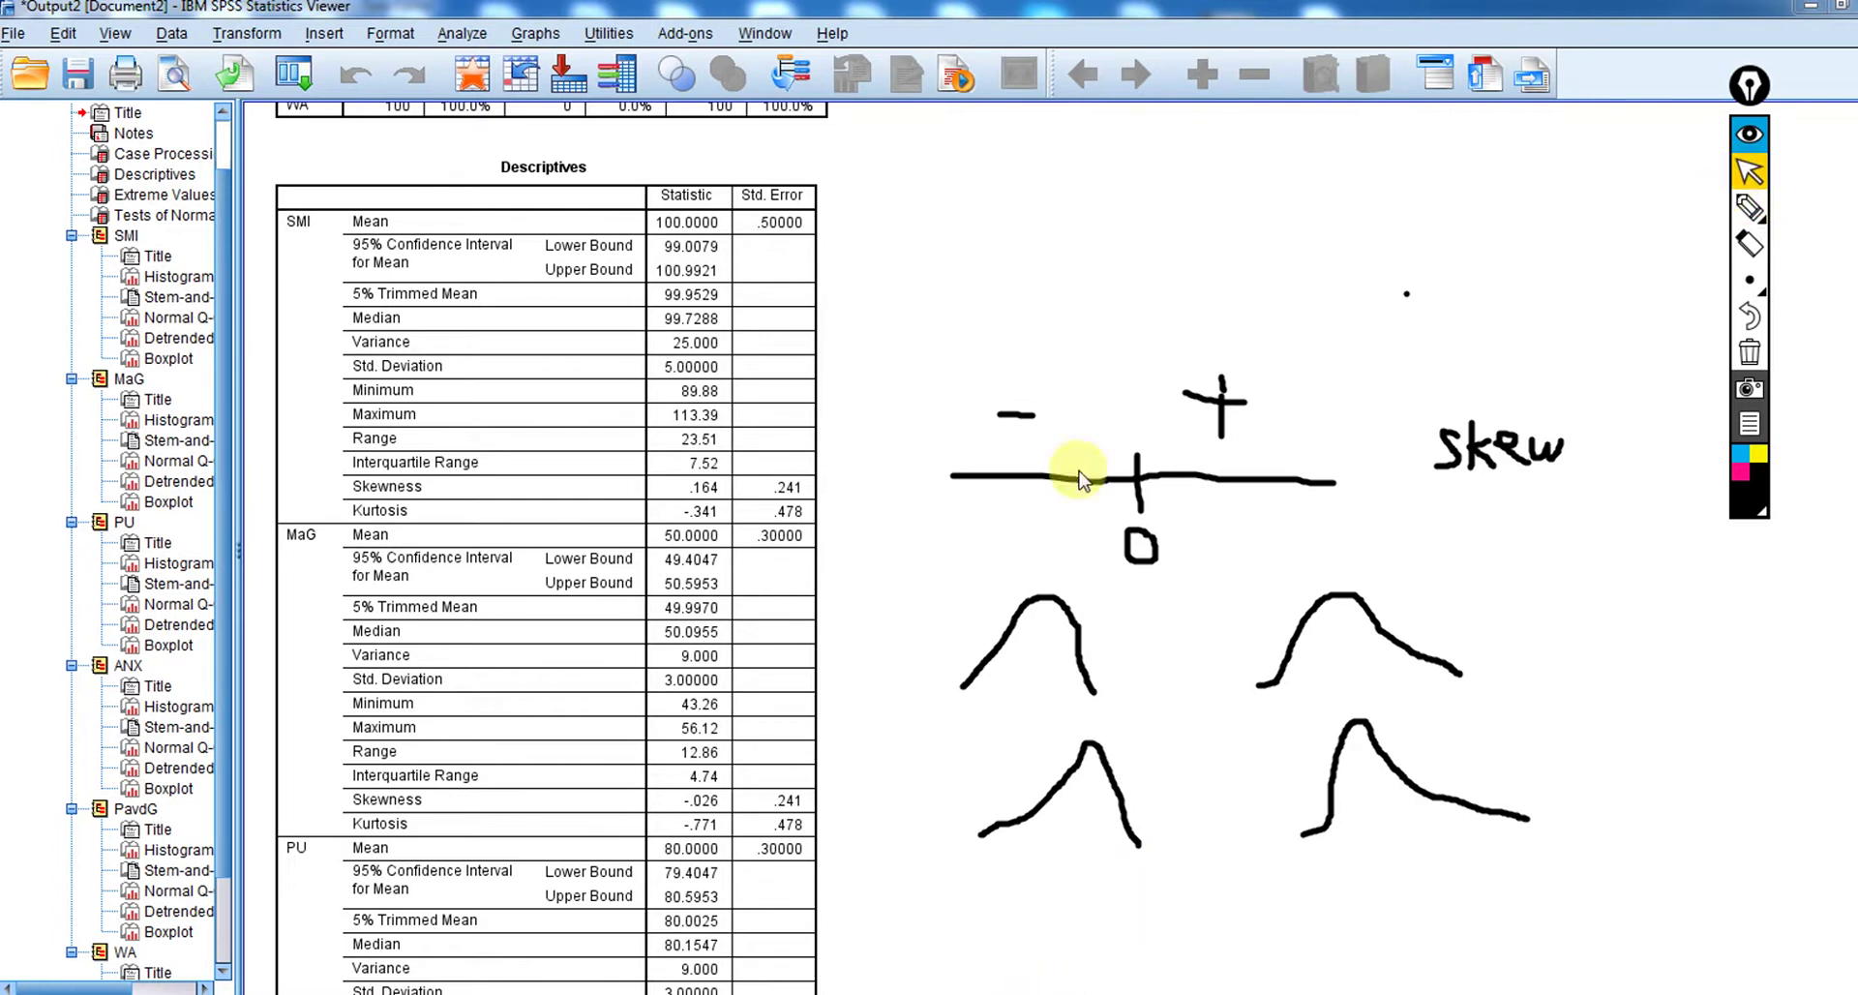
# Add a tick on each side of the number line with the pen, labelled +1 on the positive side and -1 < on the negative side.
pyautogui.click(1749, 213)
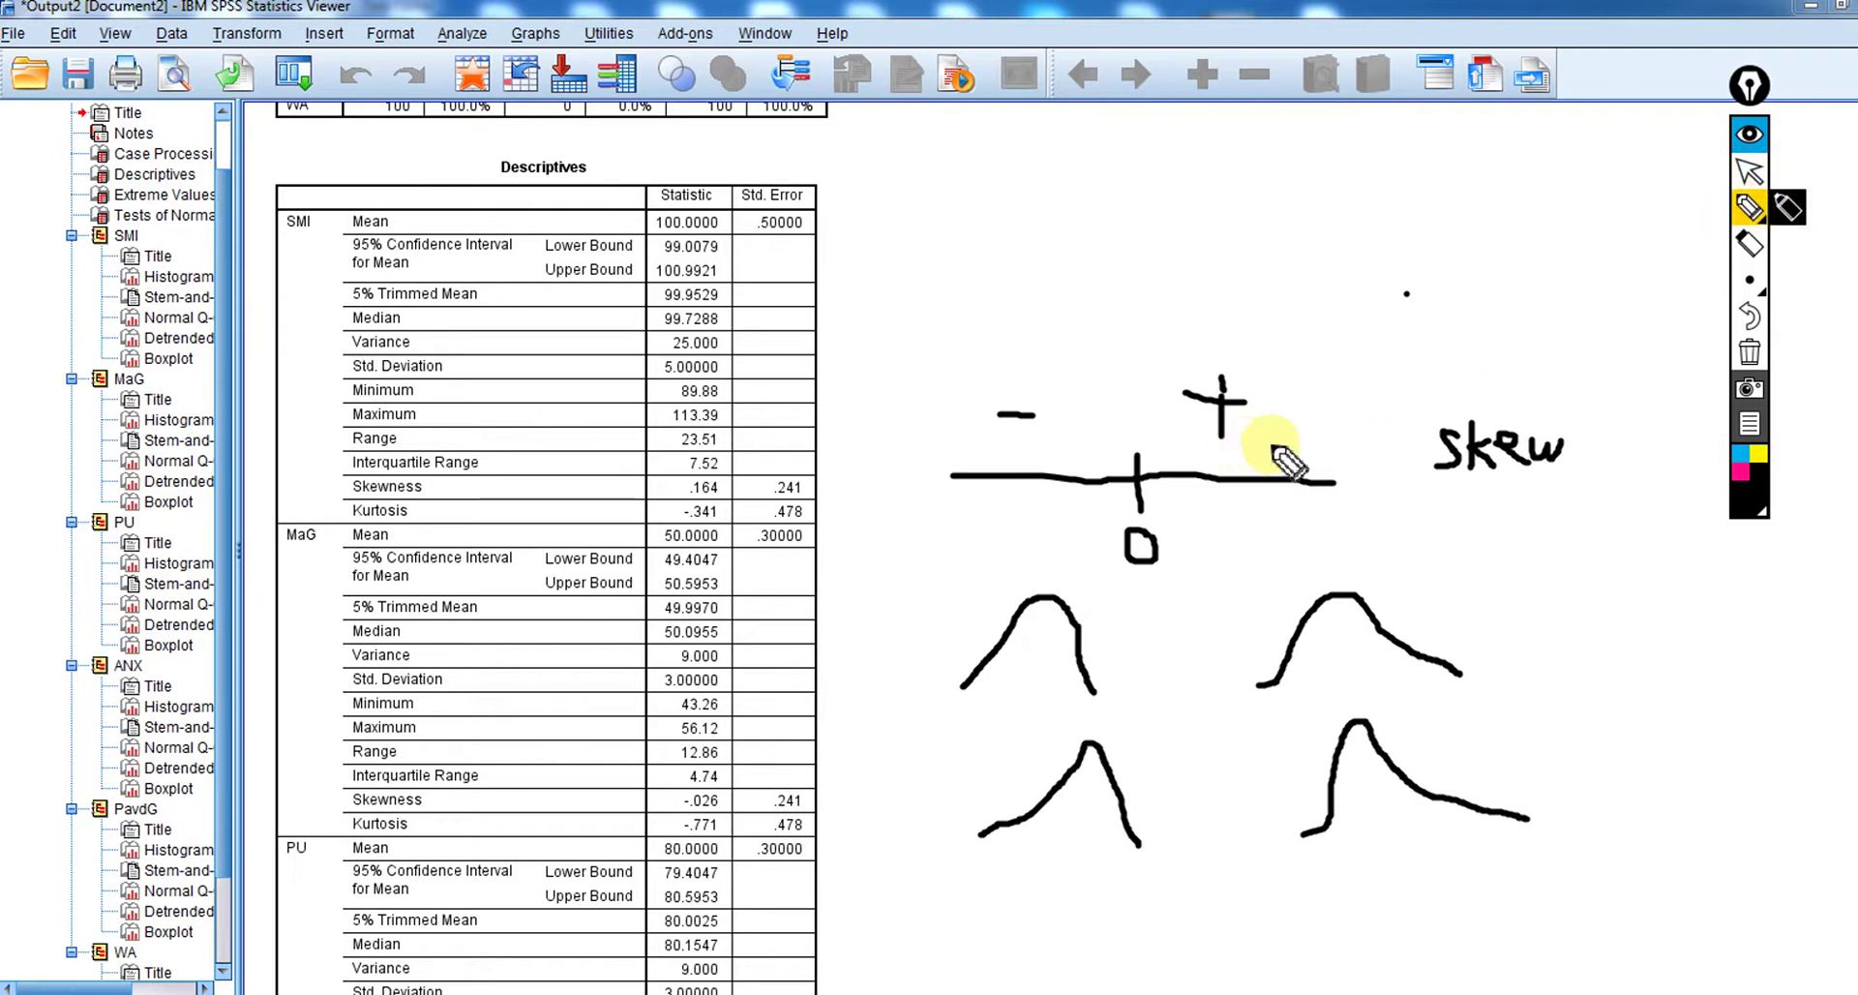
pyautogui.moveTo(1270, 443); pyautogui.dragTo(1271, 510)
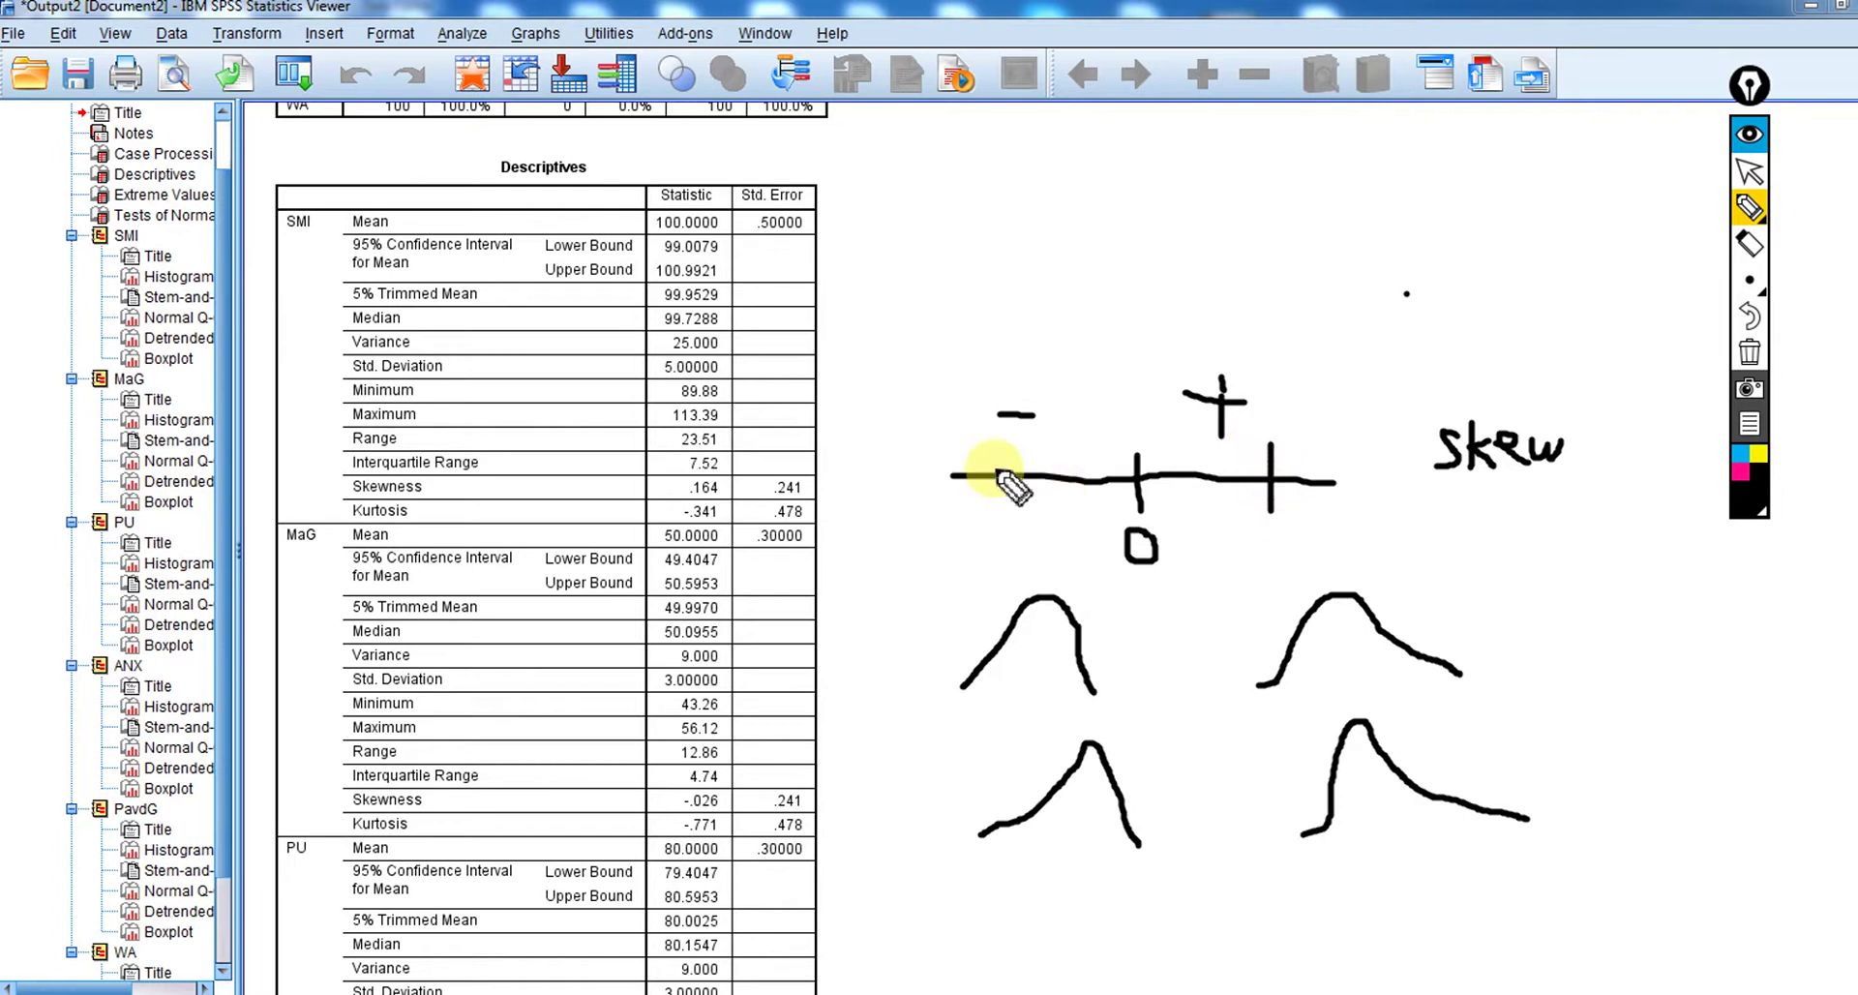
pyautogui.moveTo(993, 445); pyautogui.dragTo(995, 483)
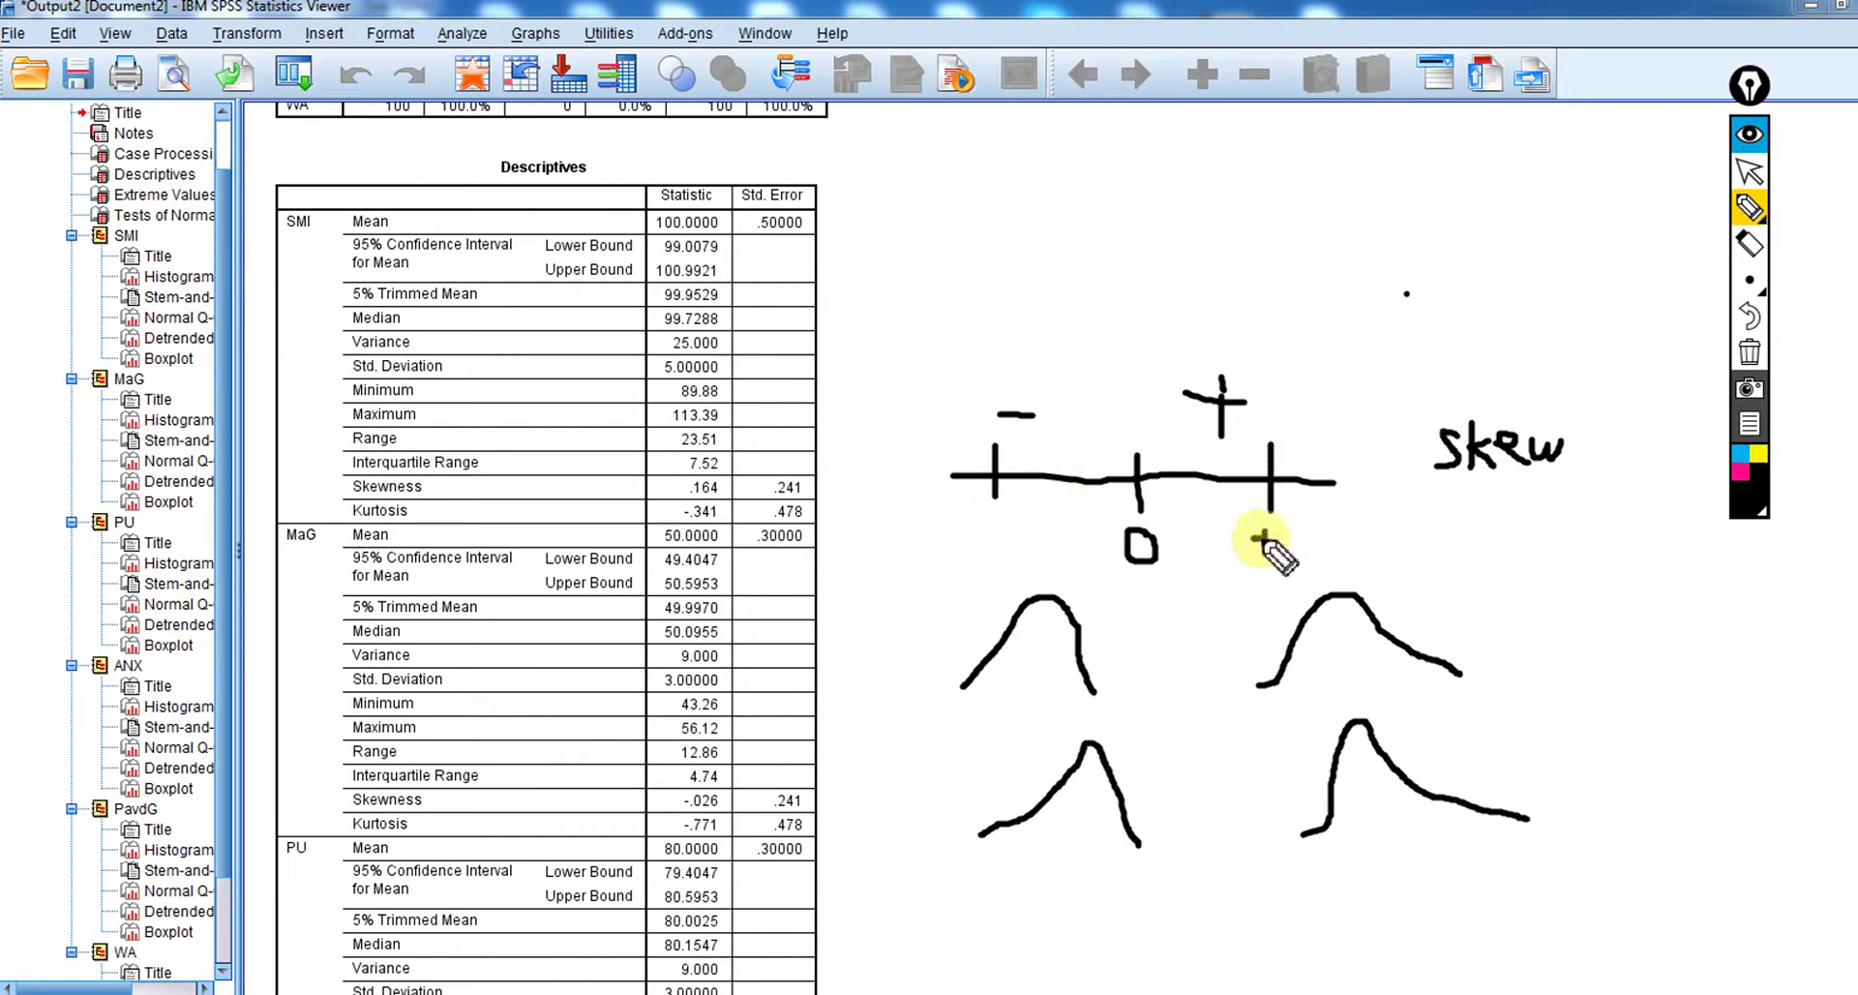
pyautogui.moveTo(1284, 525); pyautogui.dragTo(1282, 559)
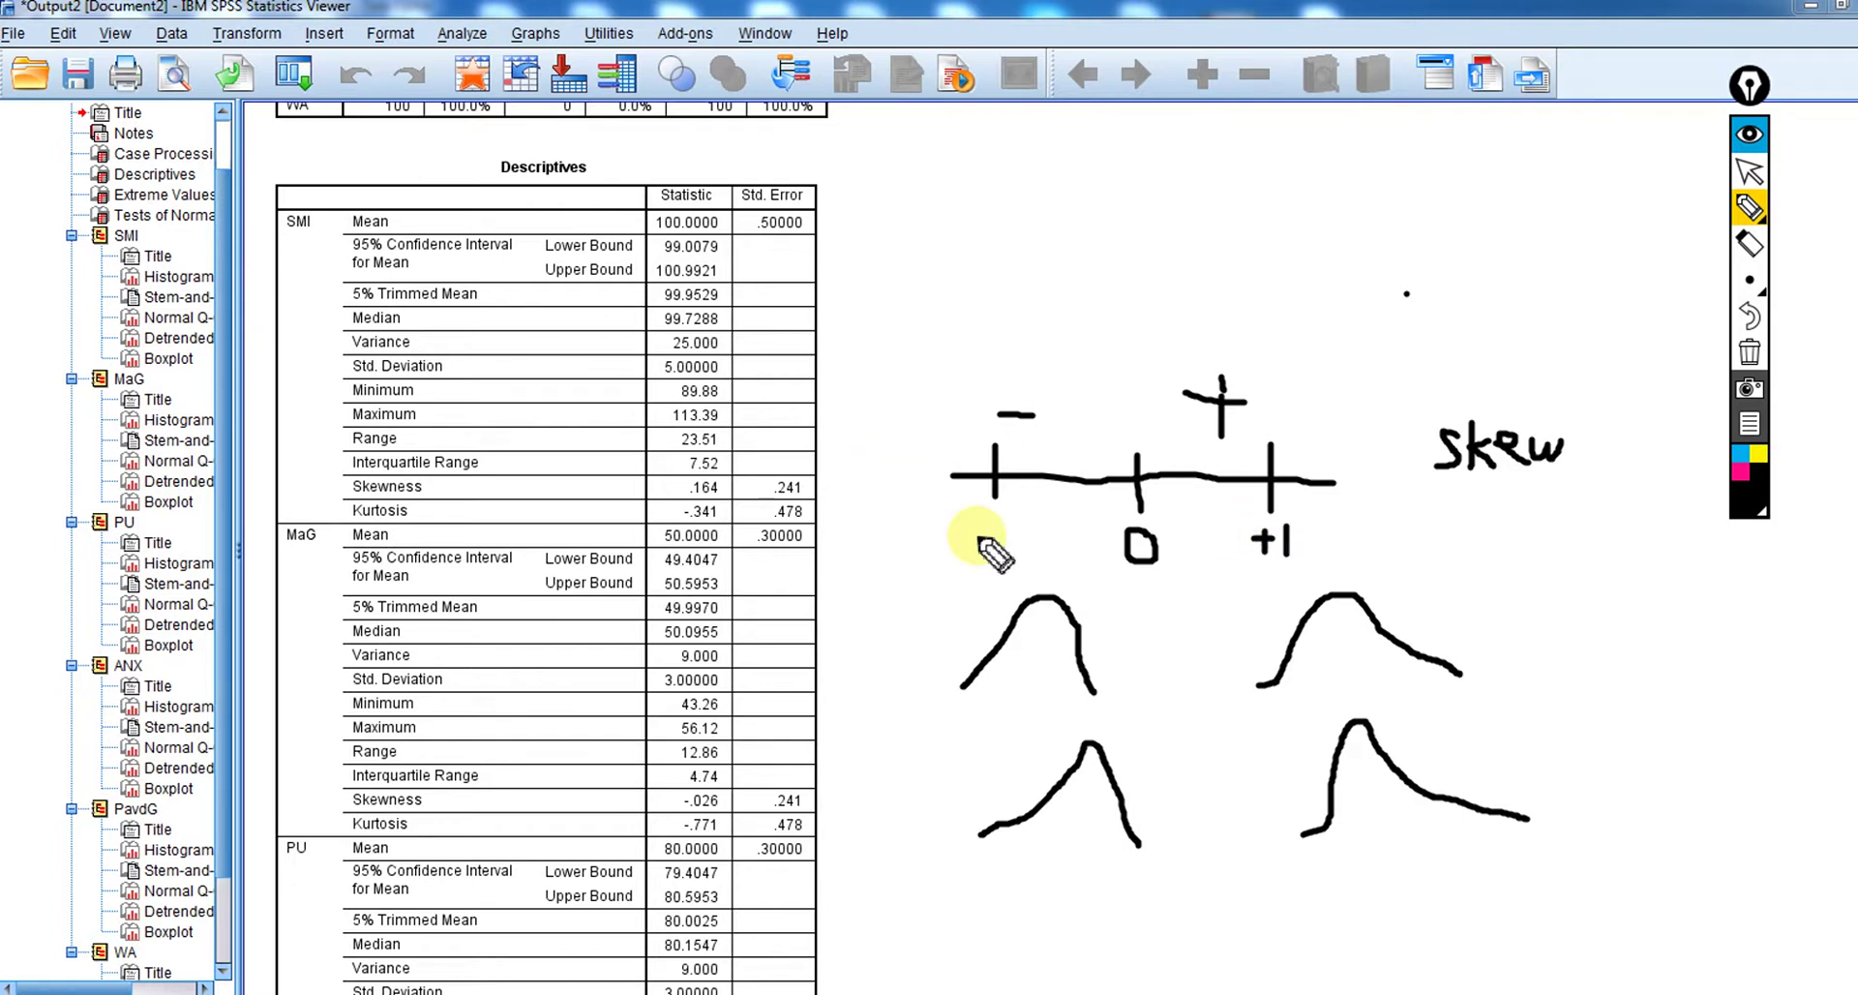
pyautogui.moveTo(996, 523)
pyautogui.mouseDown()
pyautogui.moveTo(951, 524)
pyautogui.moveTo(960, 547)
pyautogui.mouseUp()
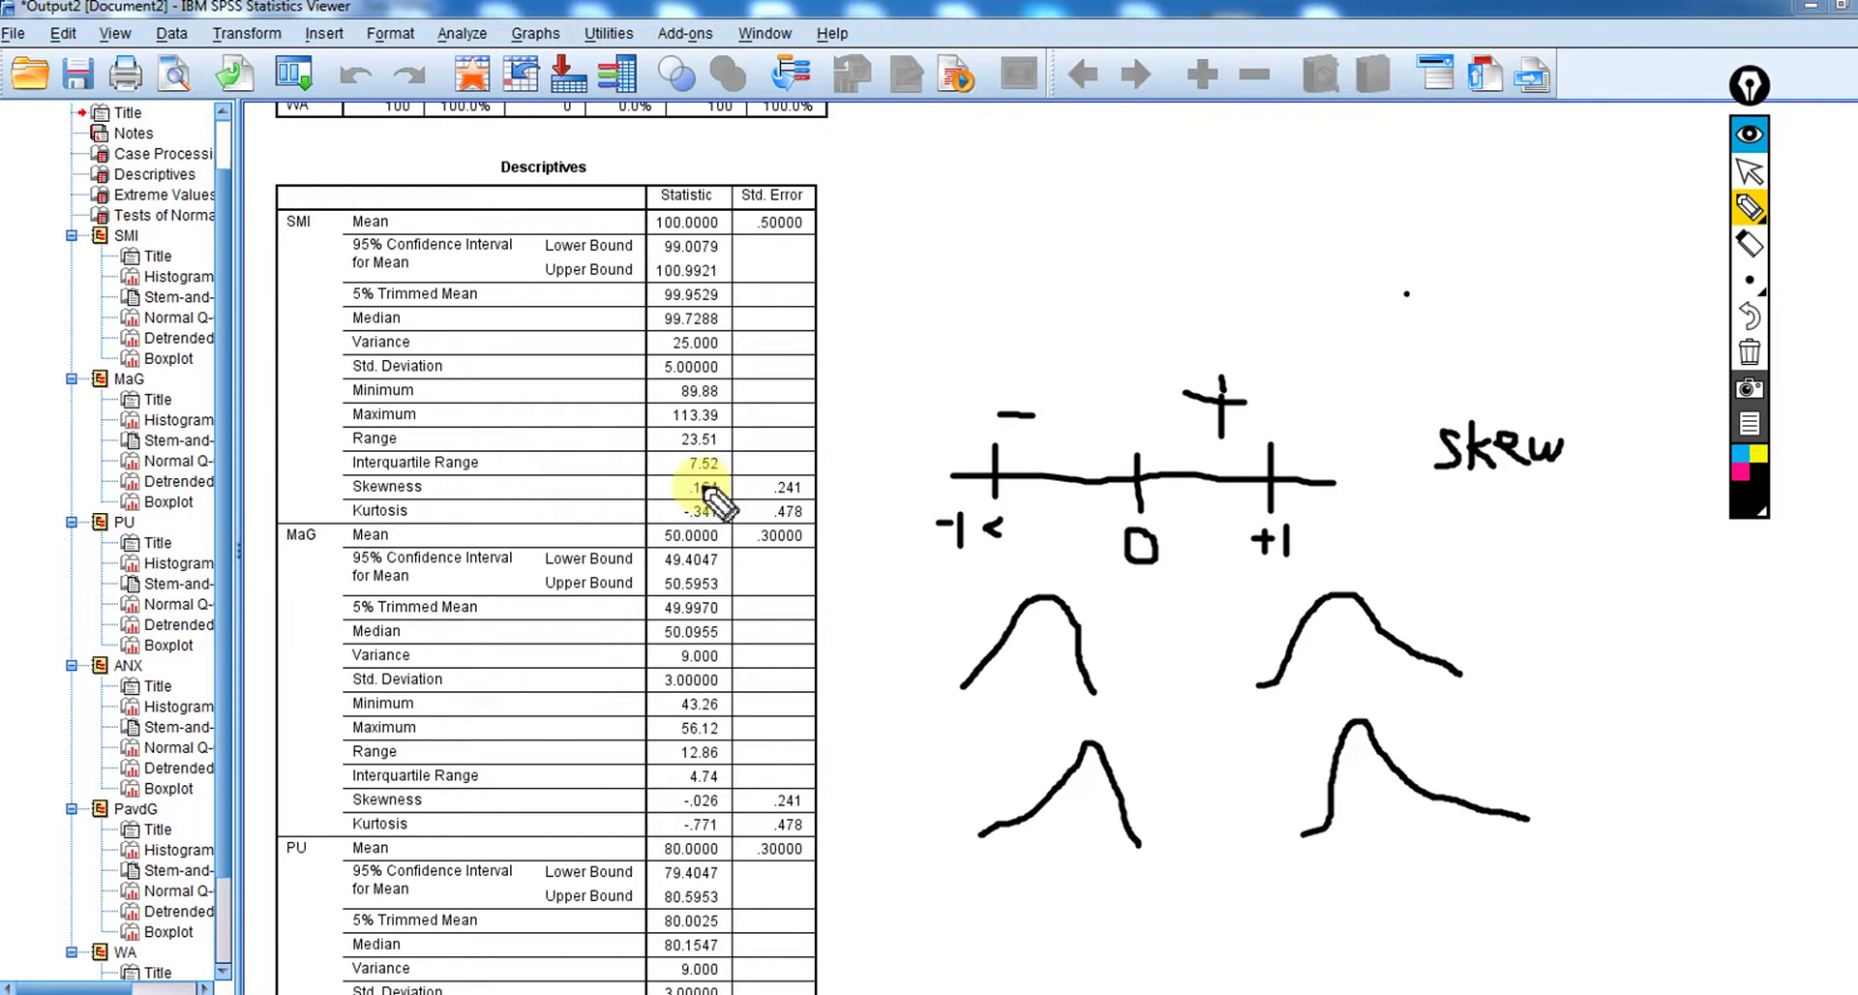
# Underline the SMI skewness statistic and mark small strokes beside the 0 tick on the number line, returning to the normal cursor.
pyautogui.moveTo(682, 495); pyautogui.dragTo(727, 497)
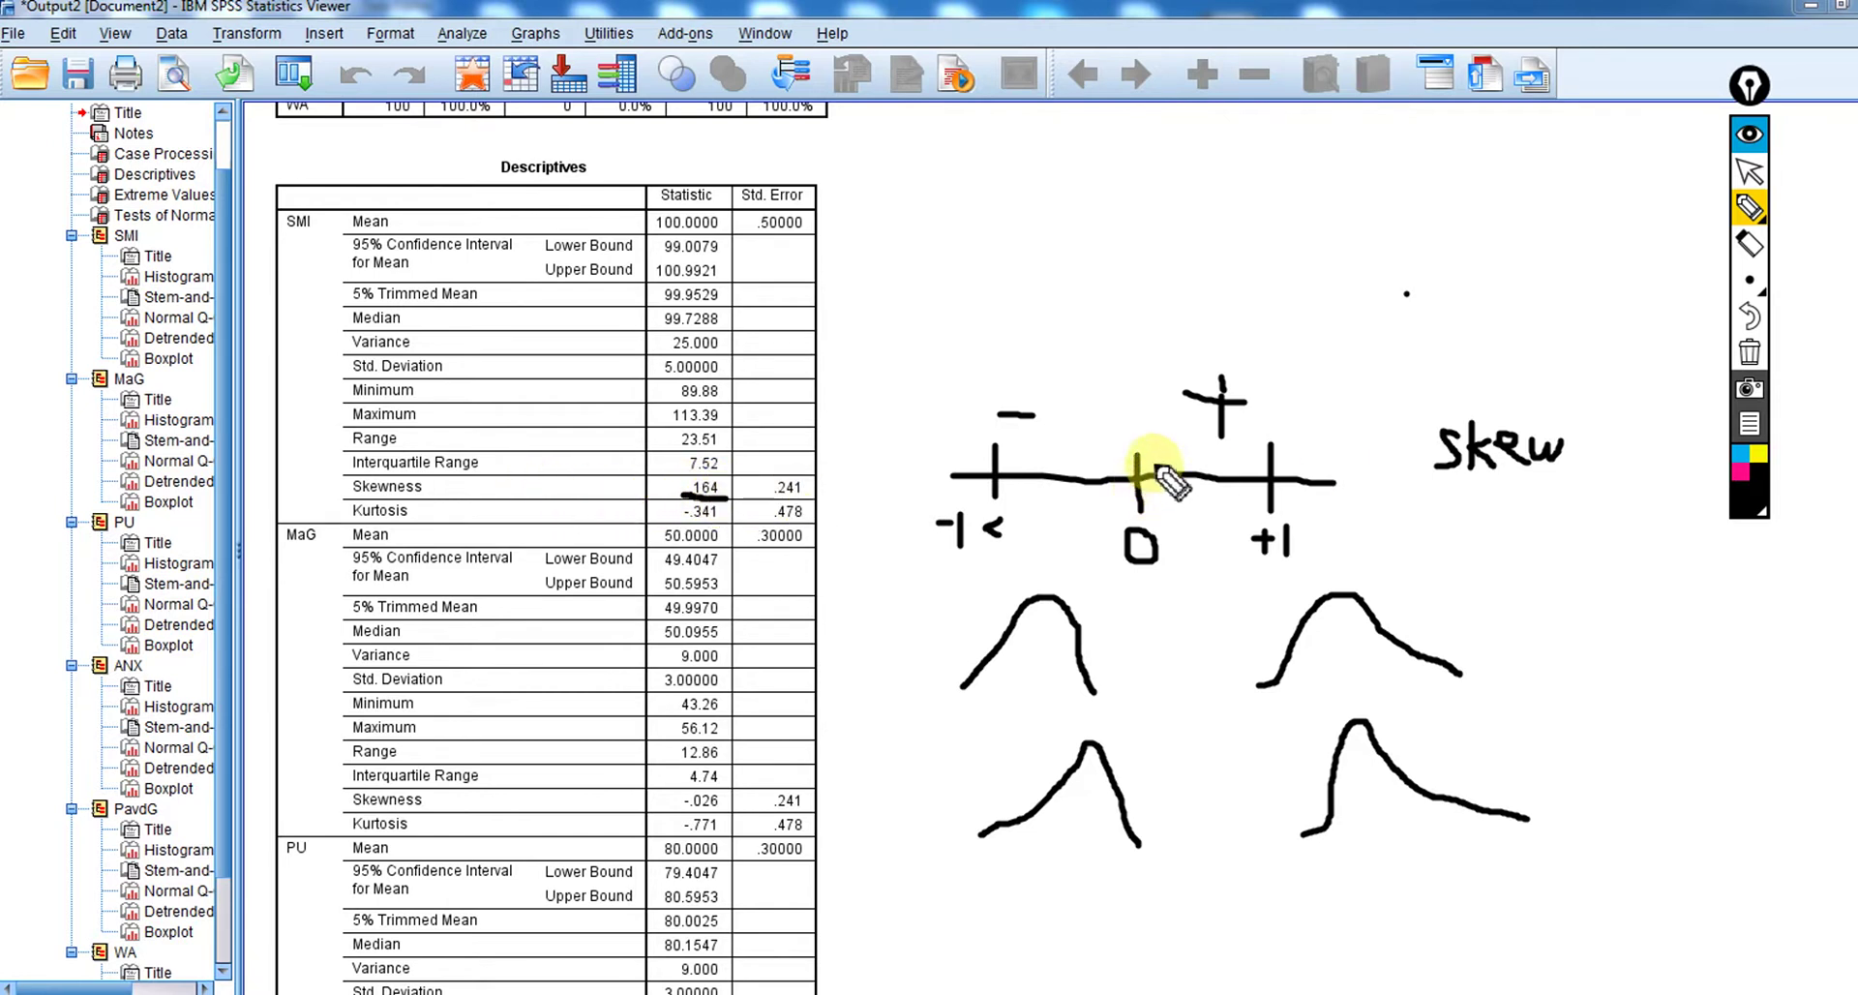
pyautogui.moveTo(1150, 438); pyautogui.dragTo(1149, 461)
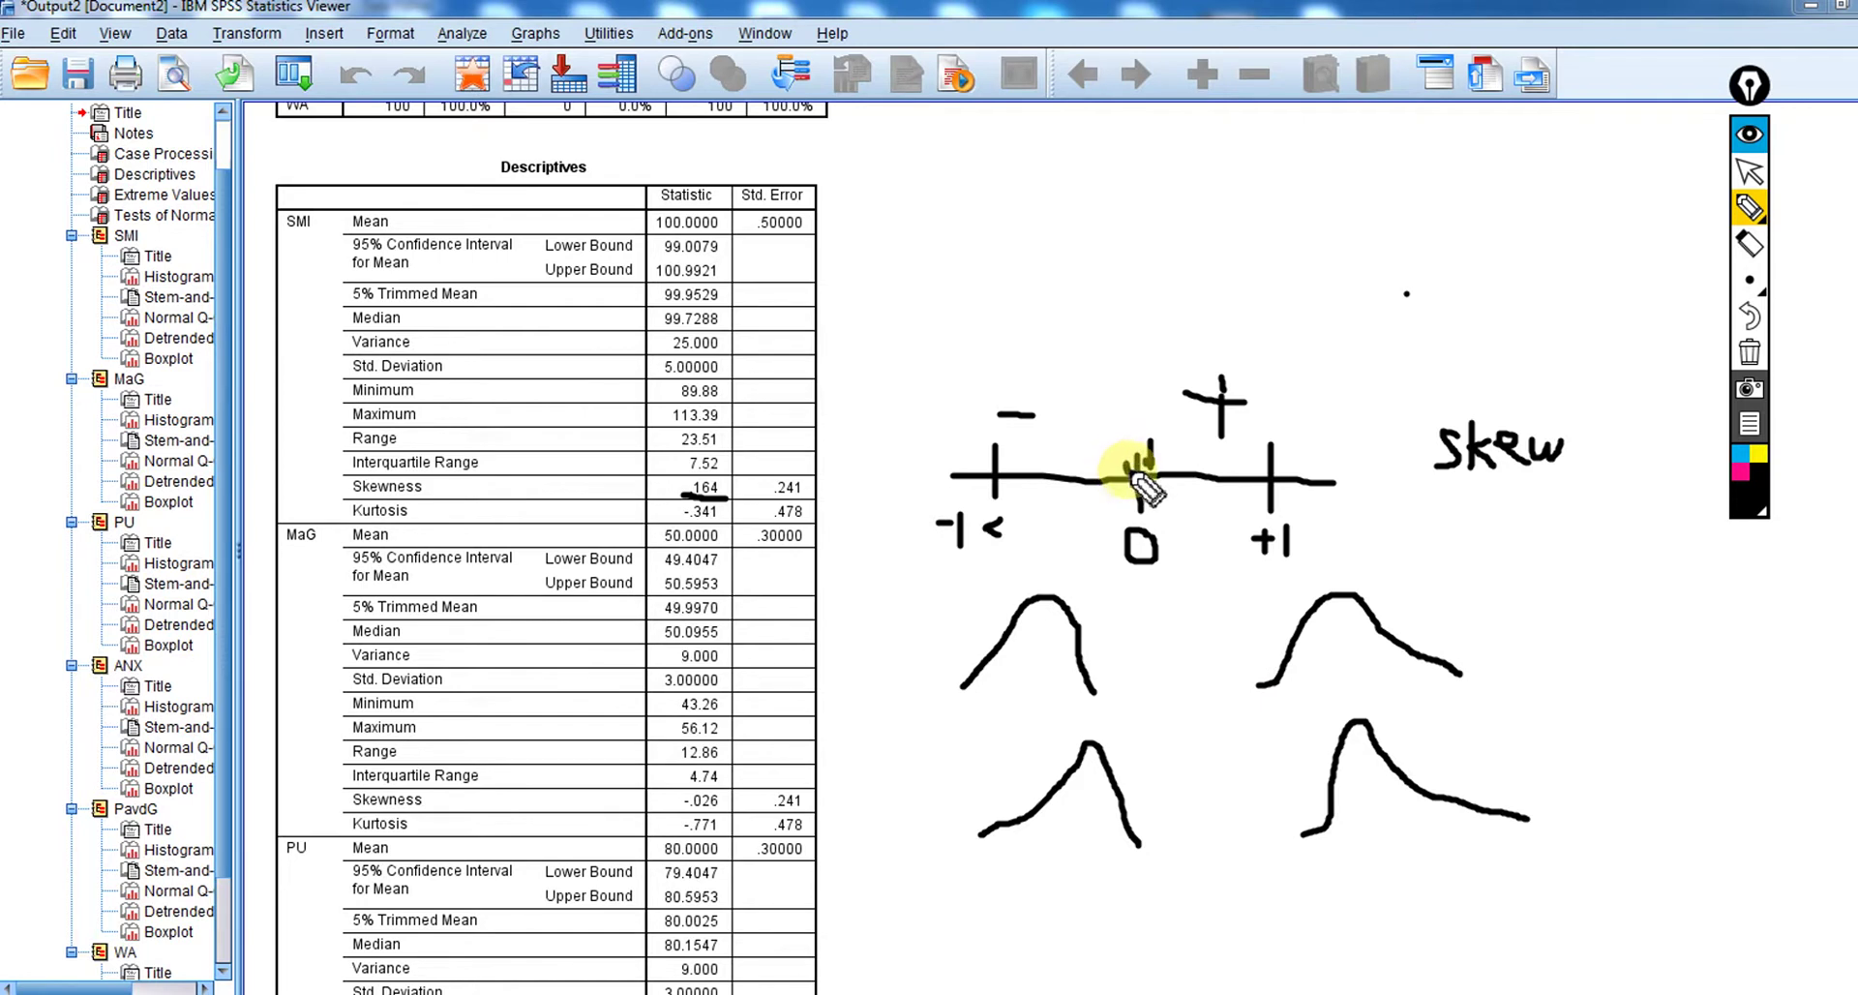
pyautogui.click(1749, 171)
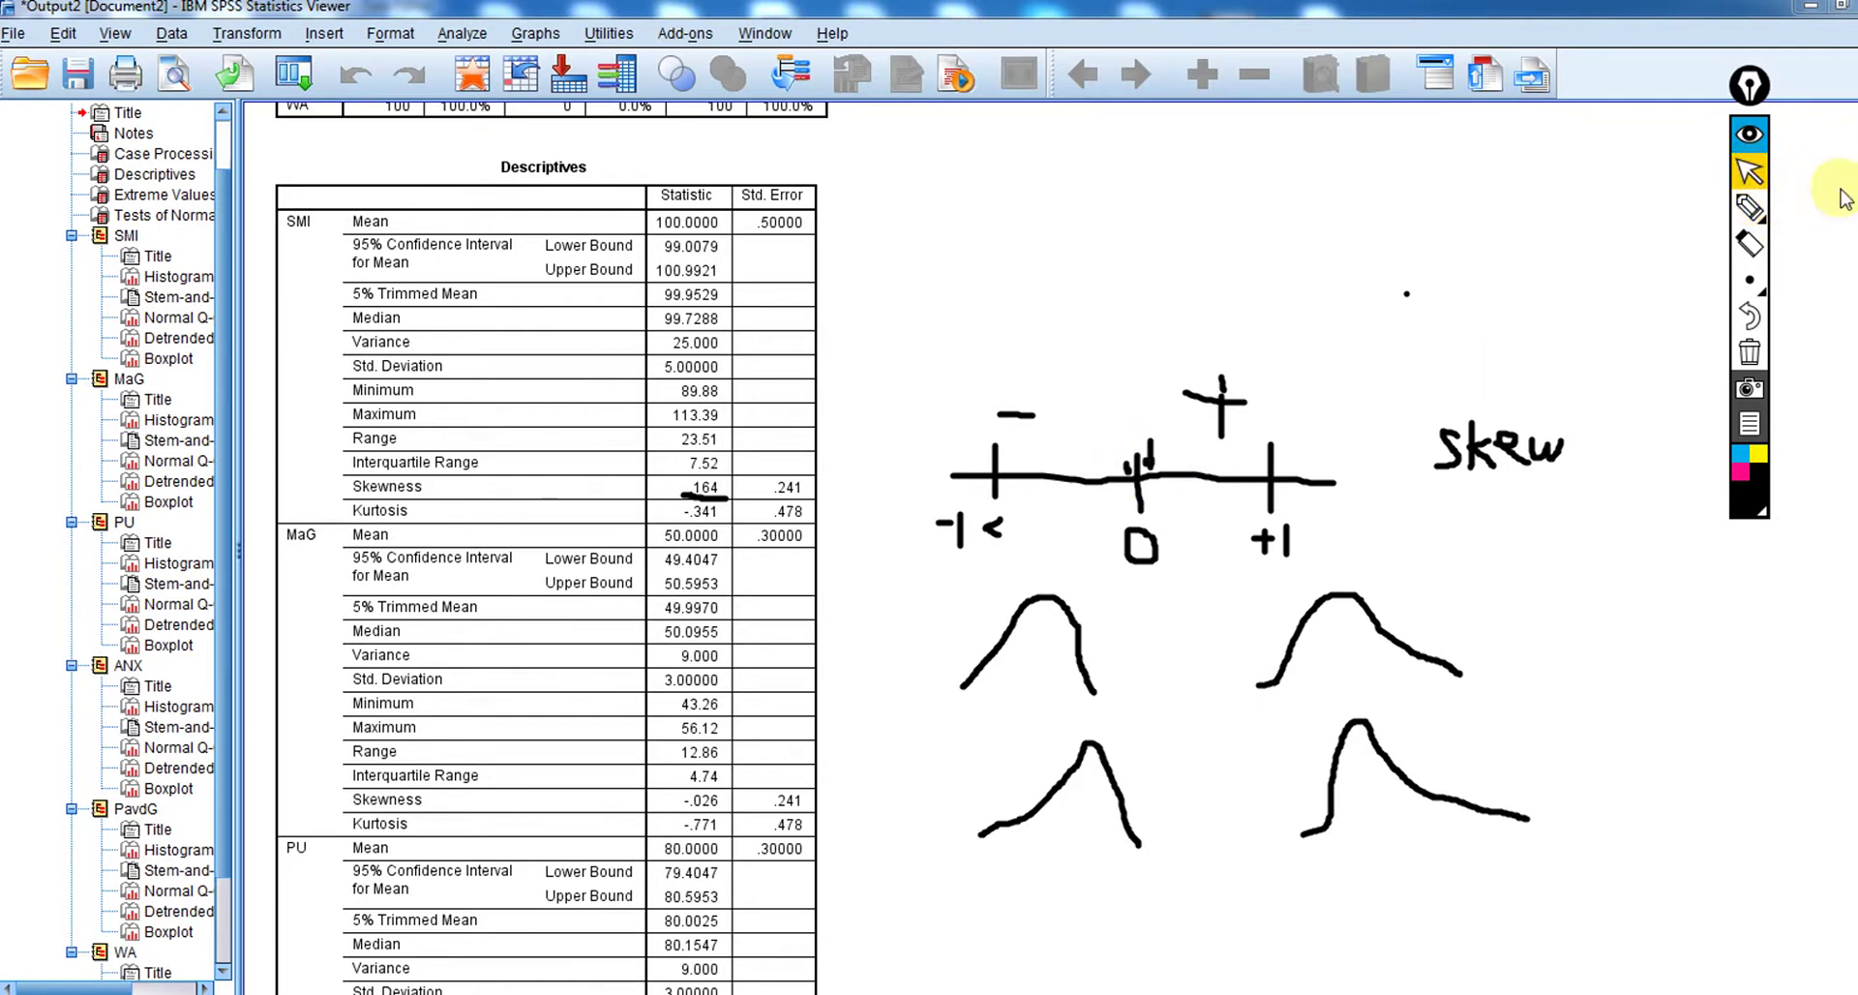
# Review the skewness statistics of the remaining variables down to WA in the Descriptives table.
pyautogui.scroll(-4, 546, 547)
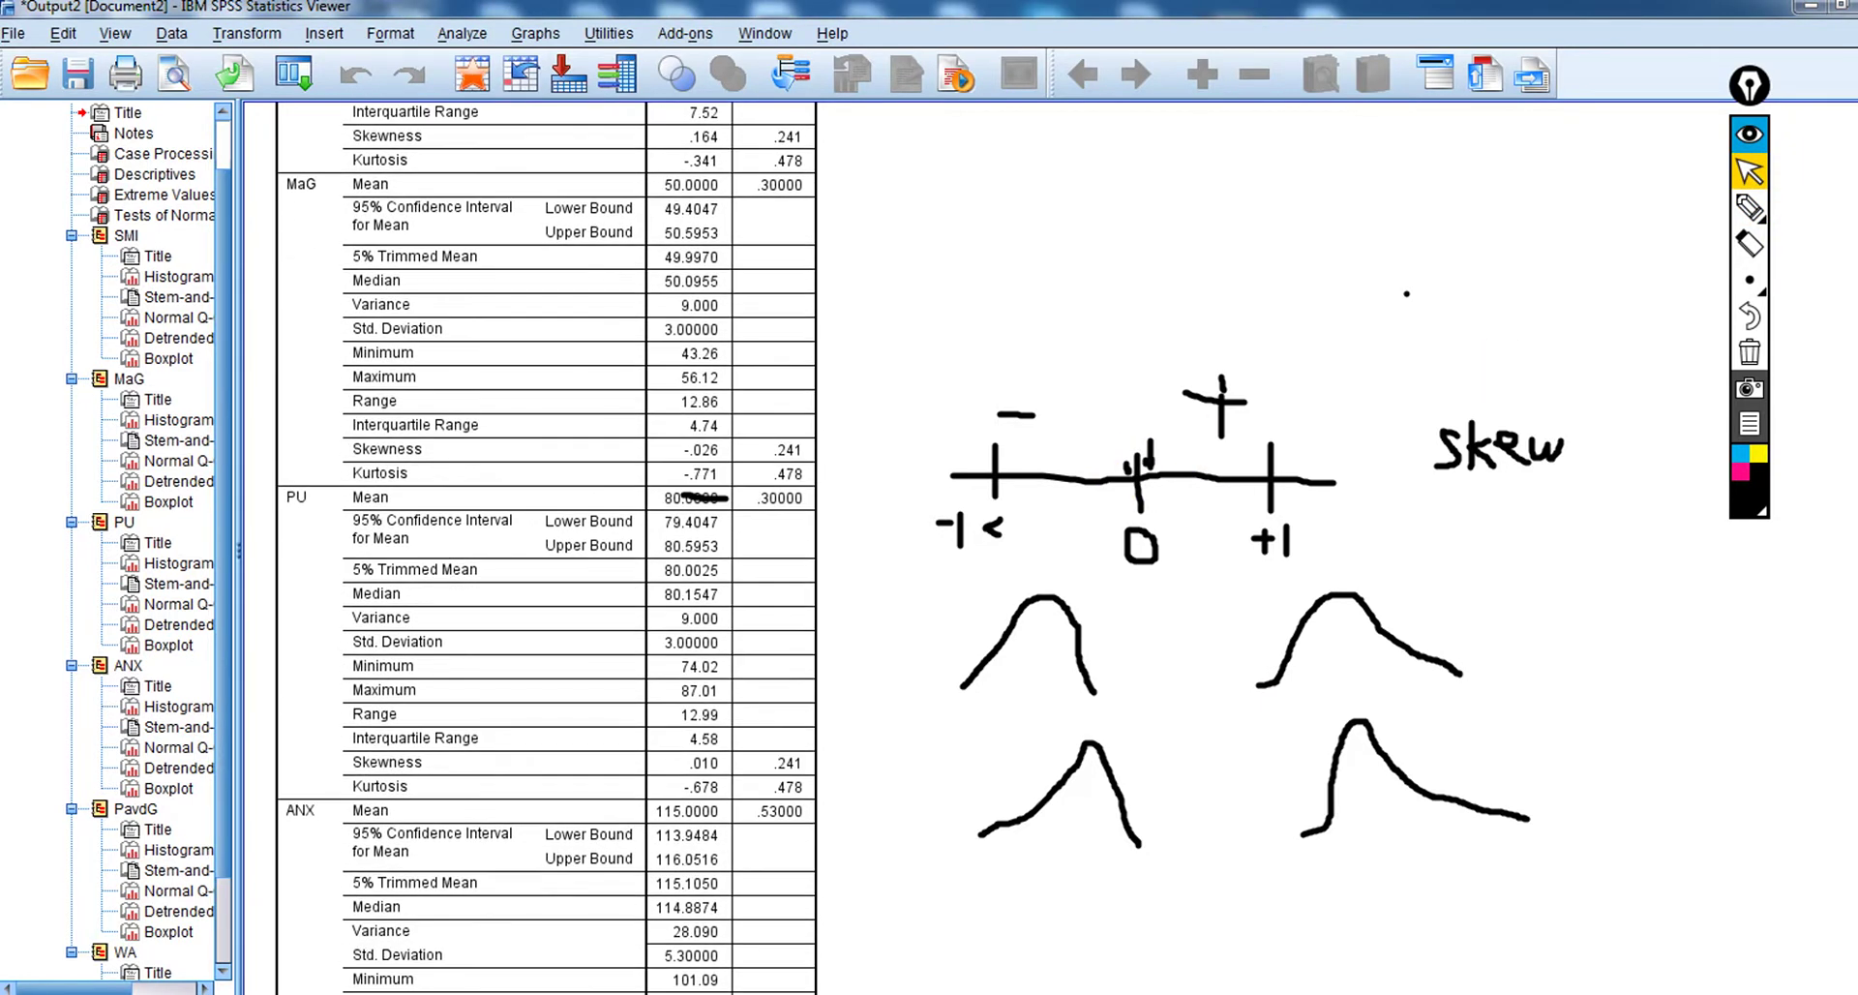
pyautogui.scroll(-6, 546, 547)
pyautogui.scroll(-3, 546, 548)
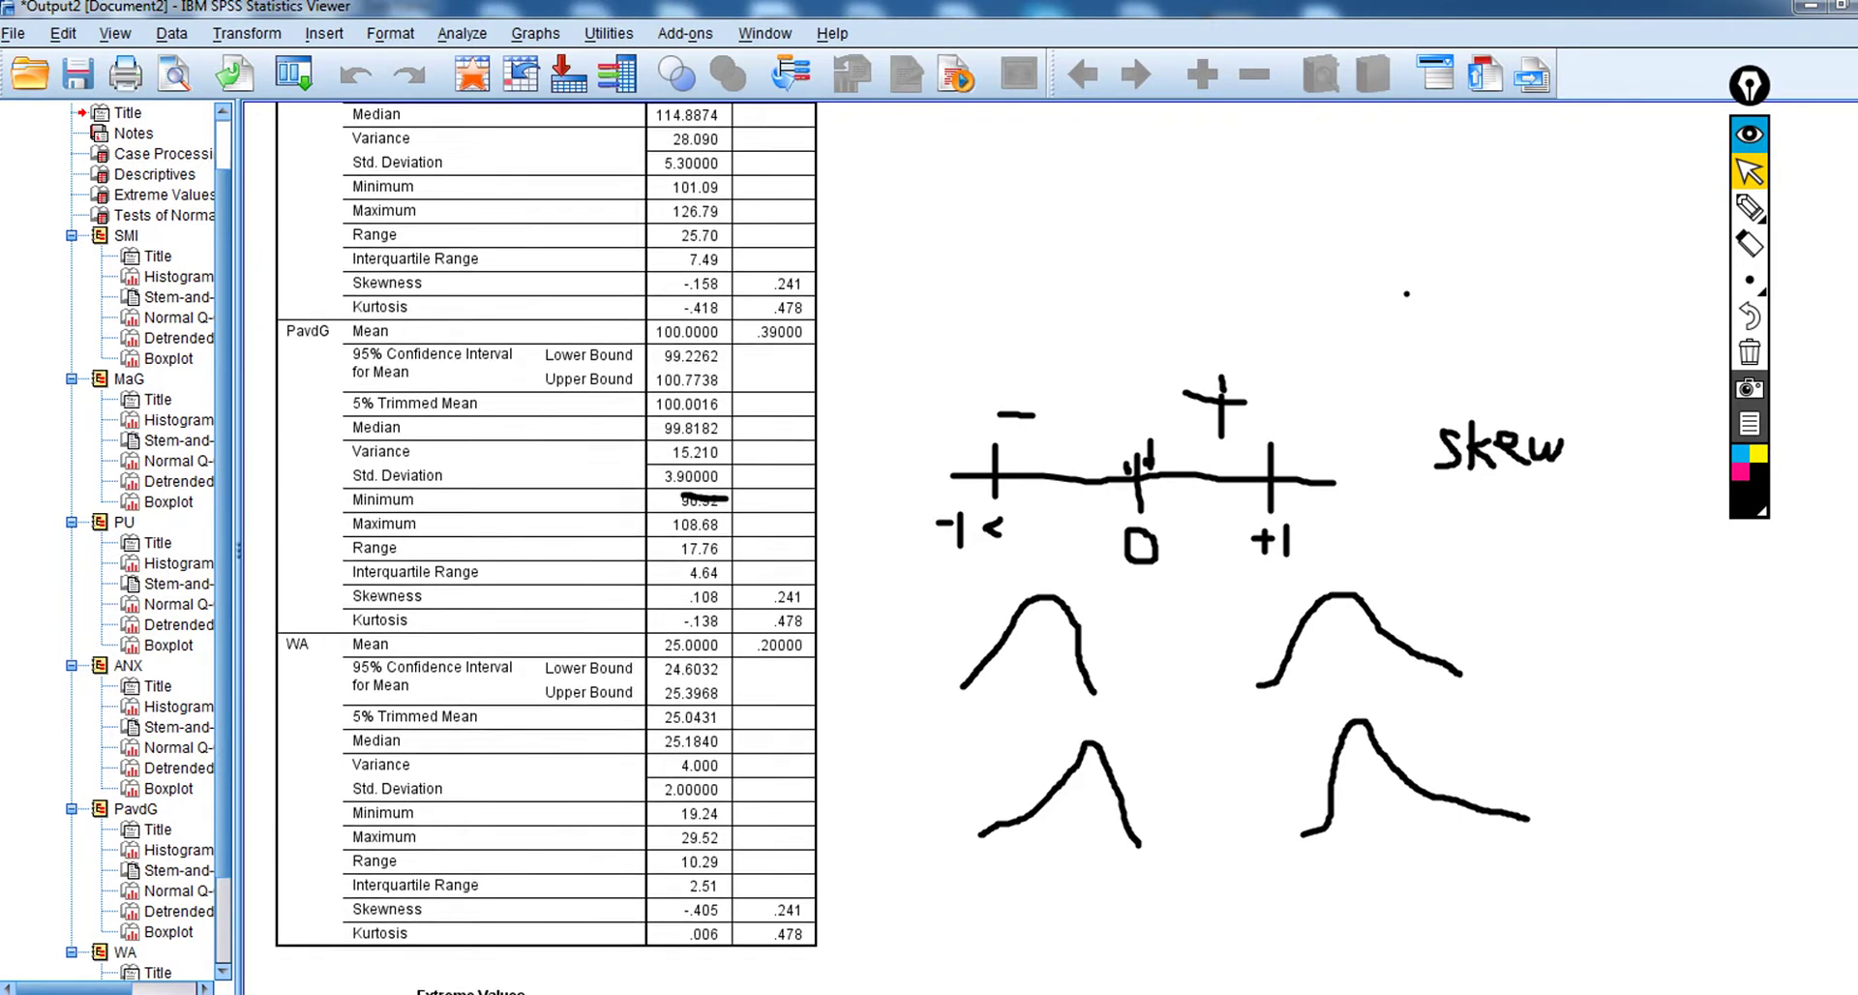
pyautogui.scroll(11, 546, 547)
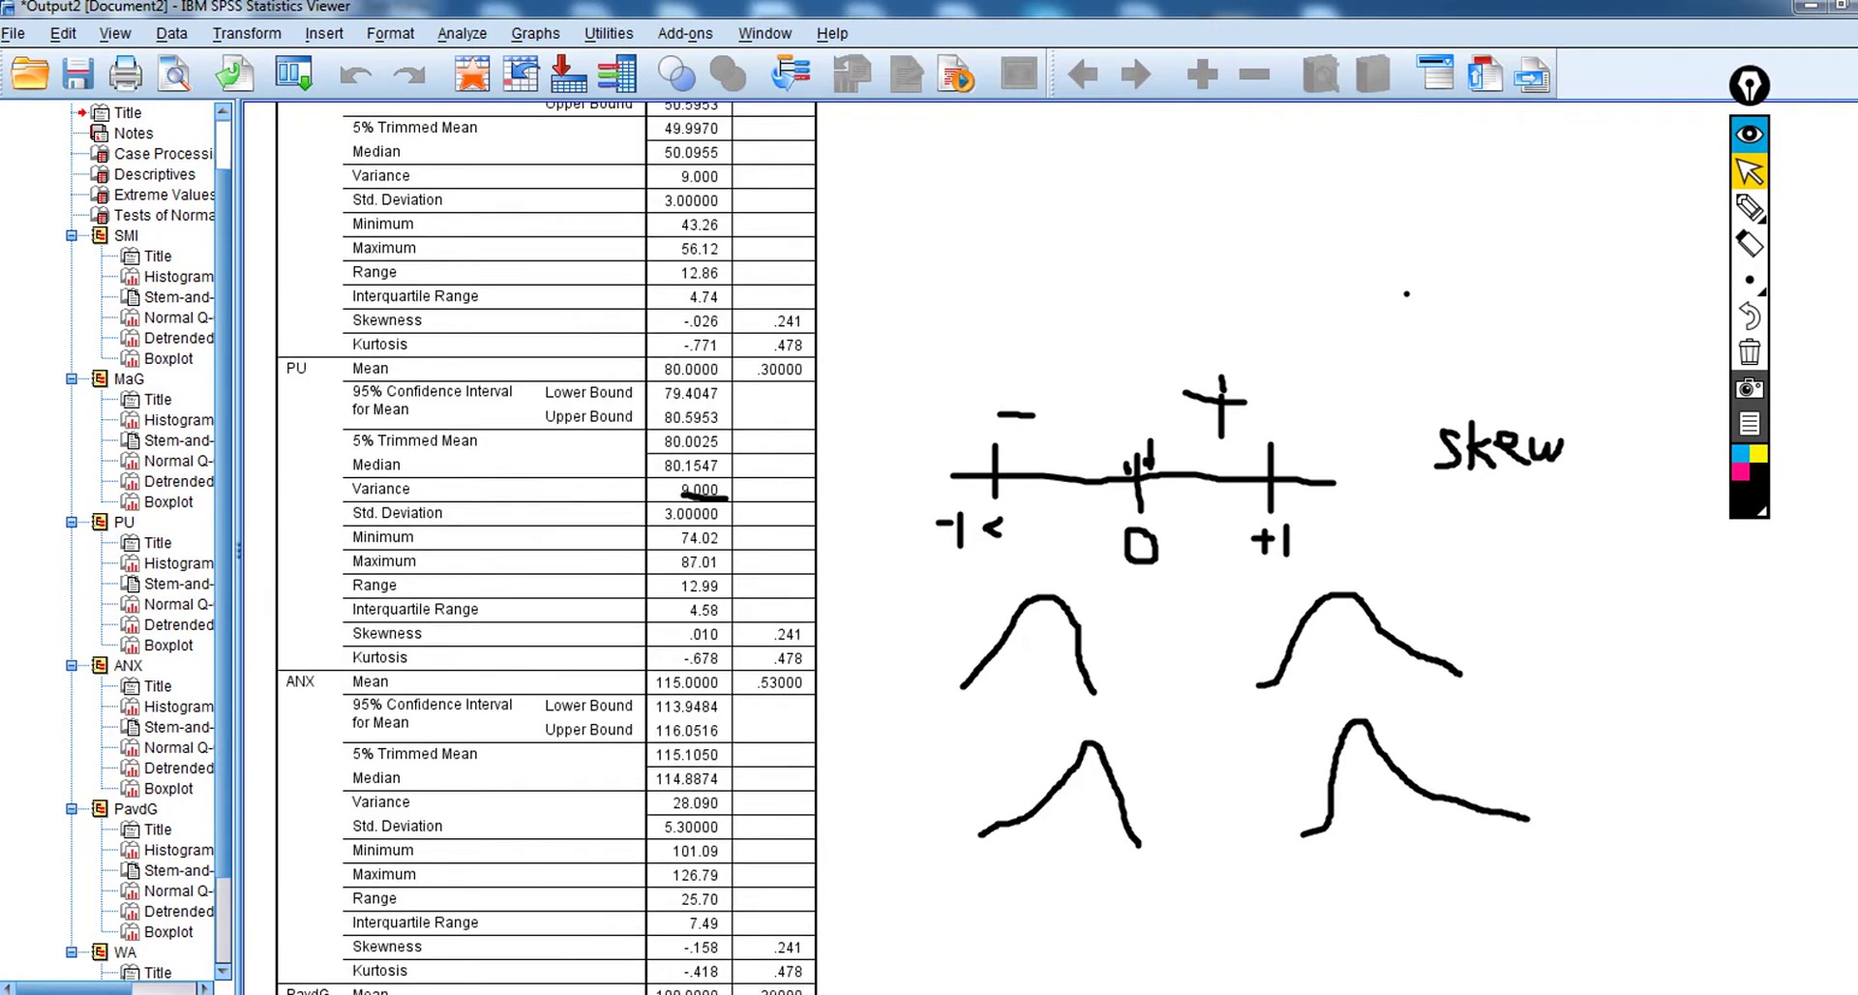
pyautogui.scroll(2, 546, 548)
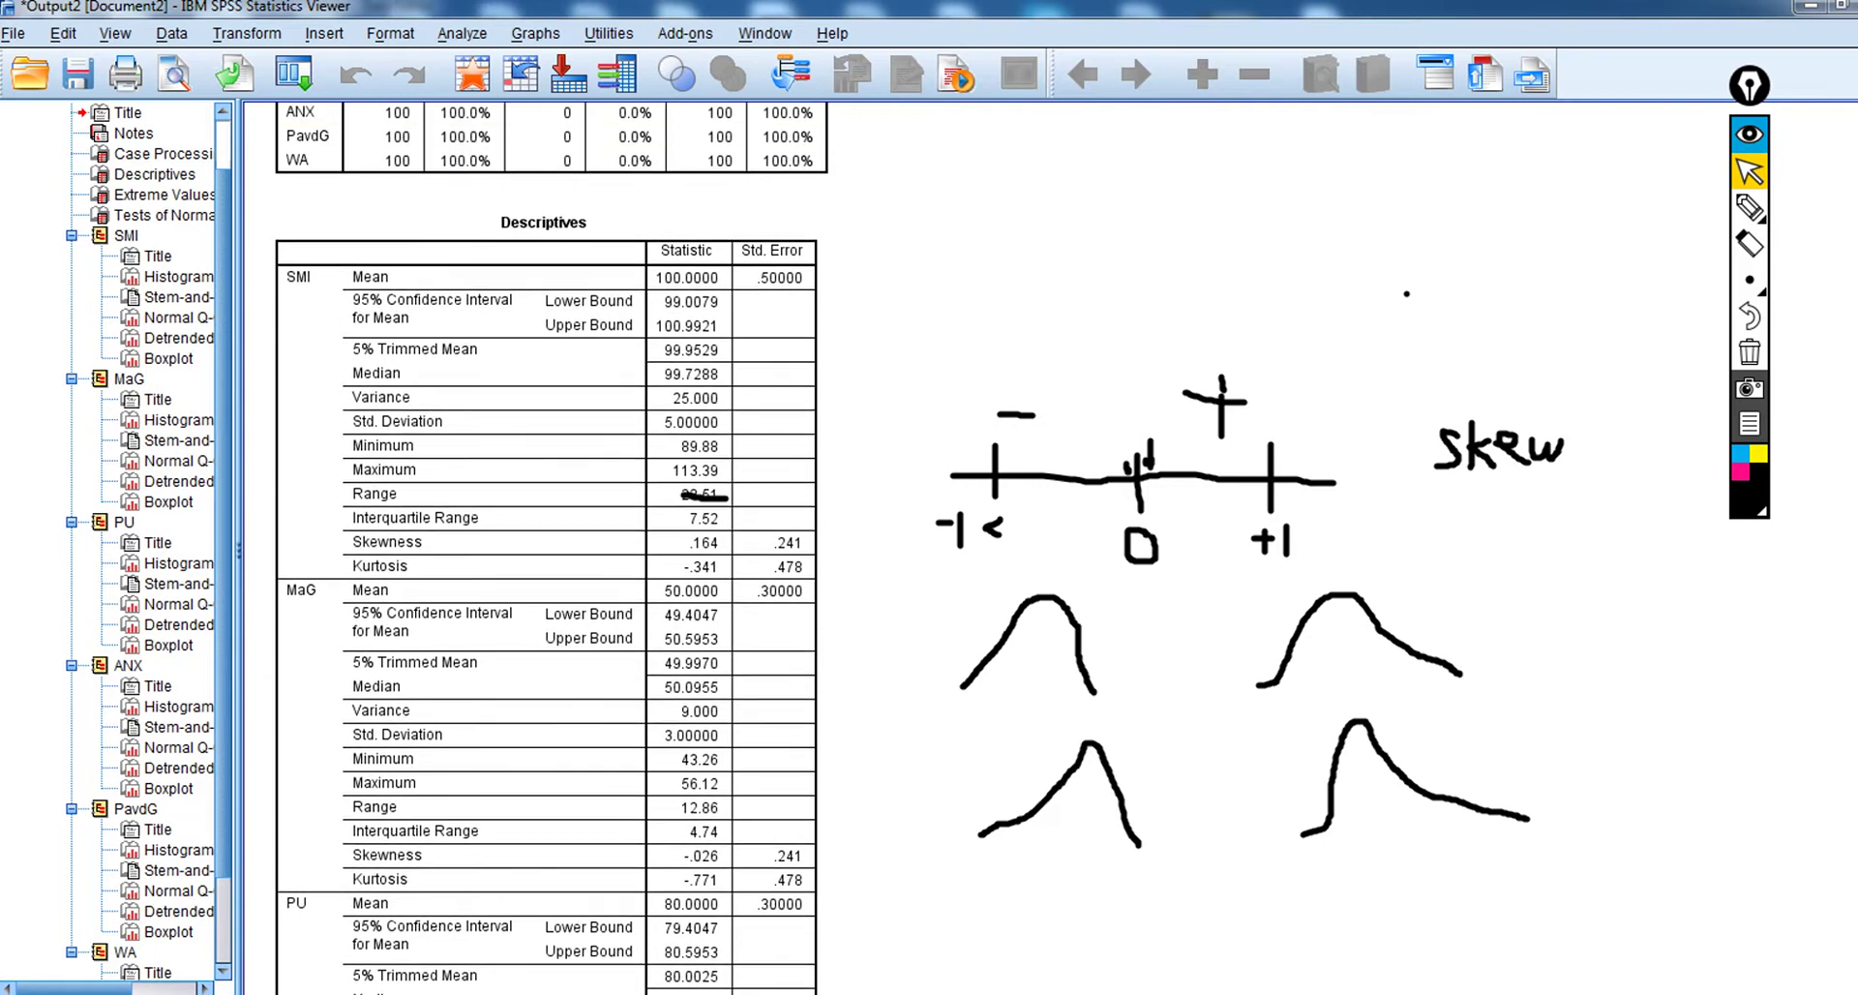
# Clear all the skewness drawings from the screen.
pyautogui.click(1751, 177)
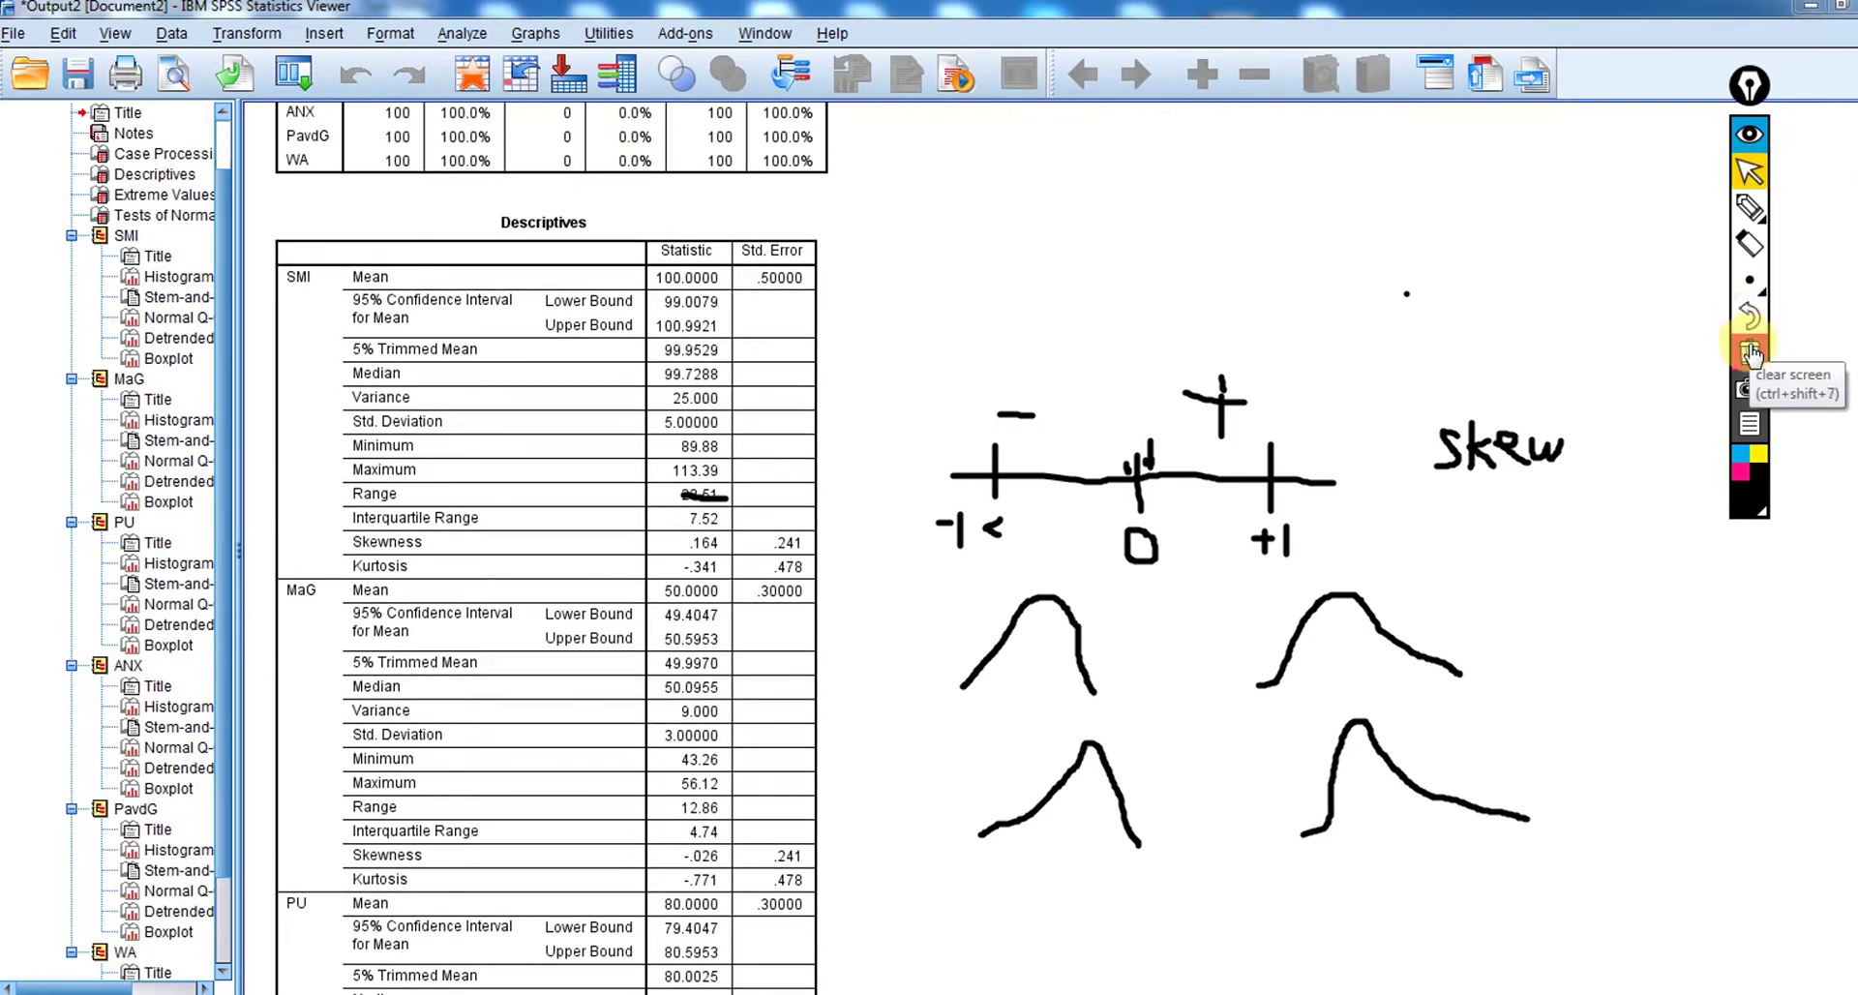
pyautogui.click(1751, 354)
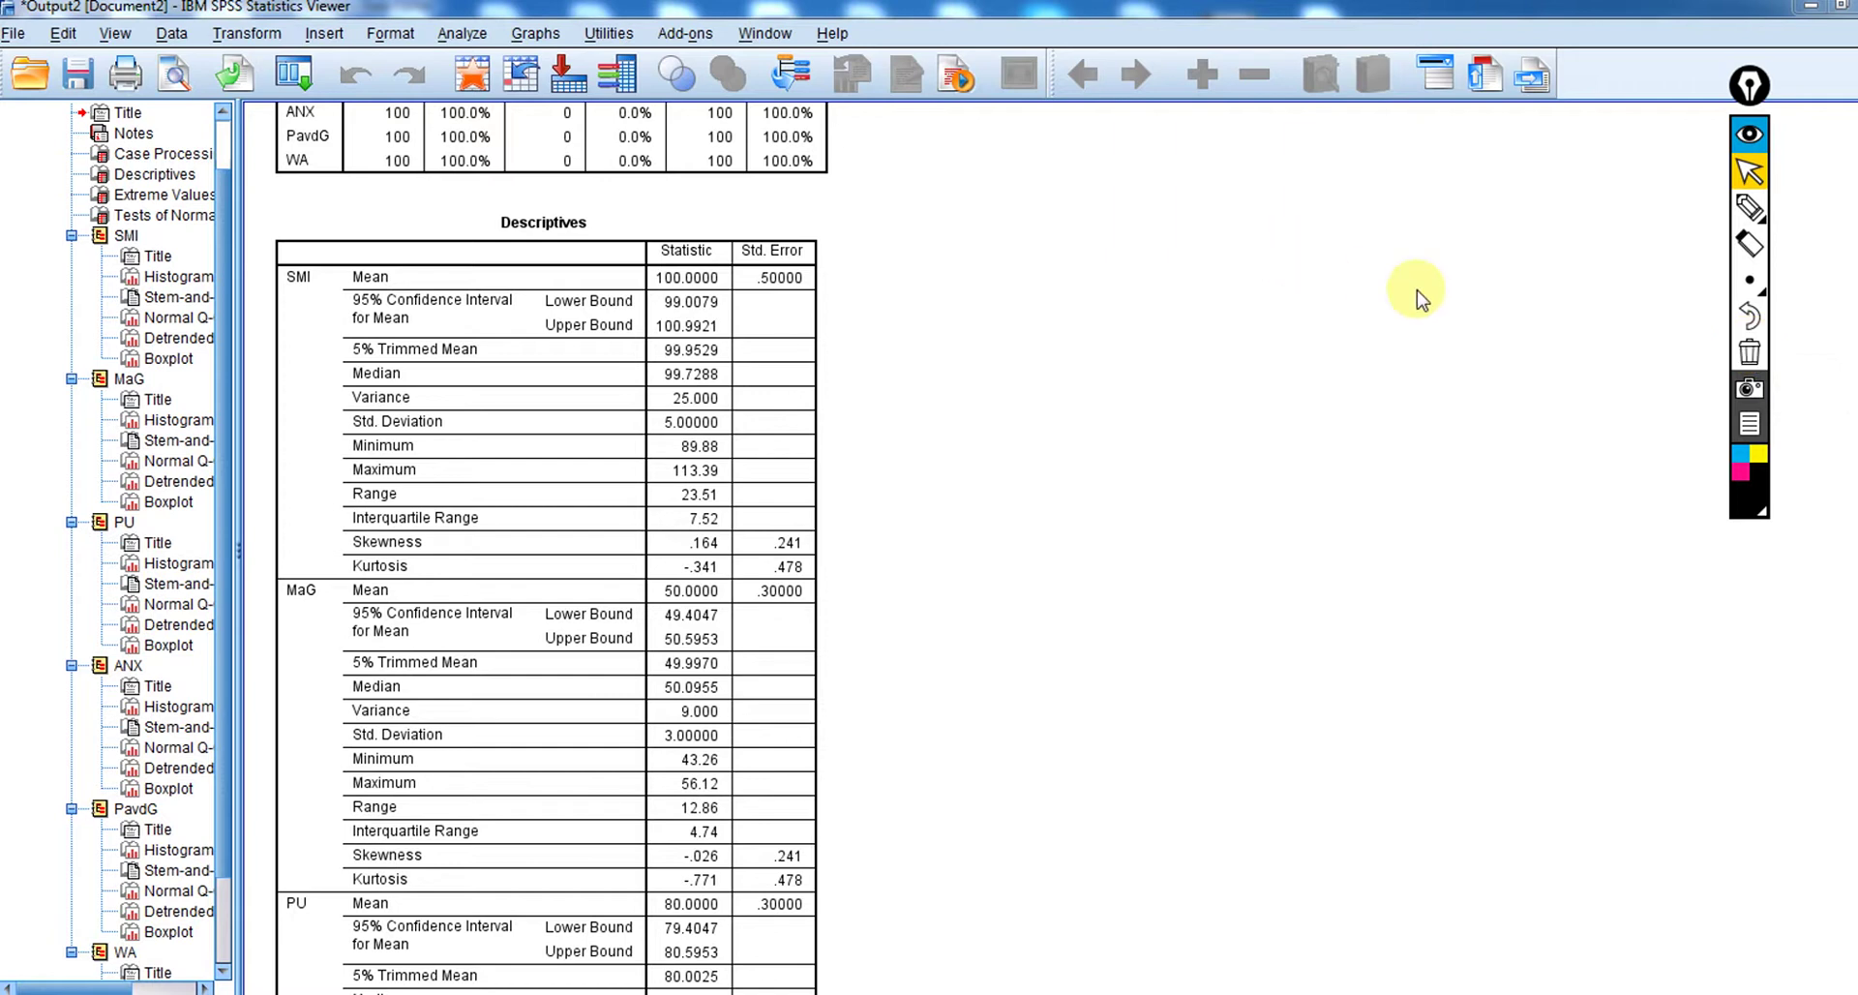
pyautogui.click(1749, 280)
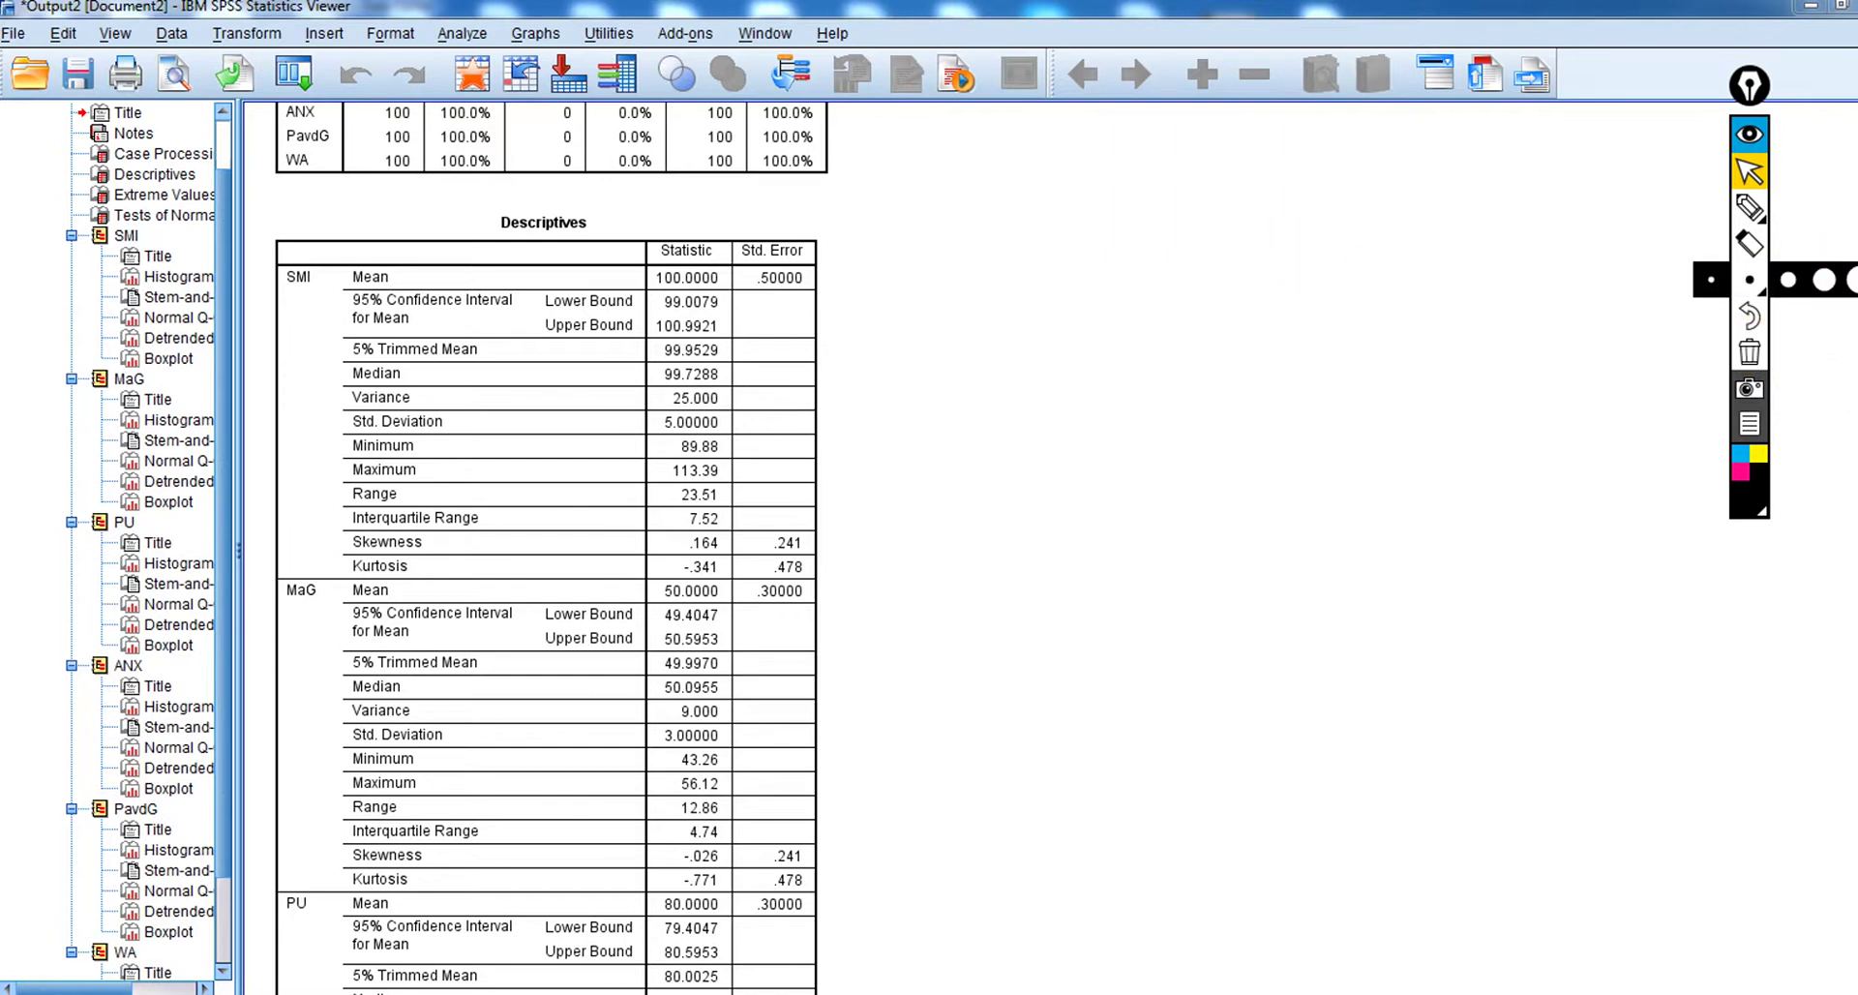
# Underline SMI's Kurtosis label and draw a number line beside the table with a centre tick marked 0 and plus and minus sides.
pyautogui.scroll(-1, 552, 549)
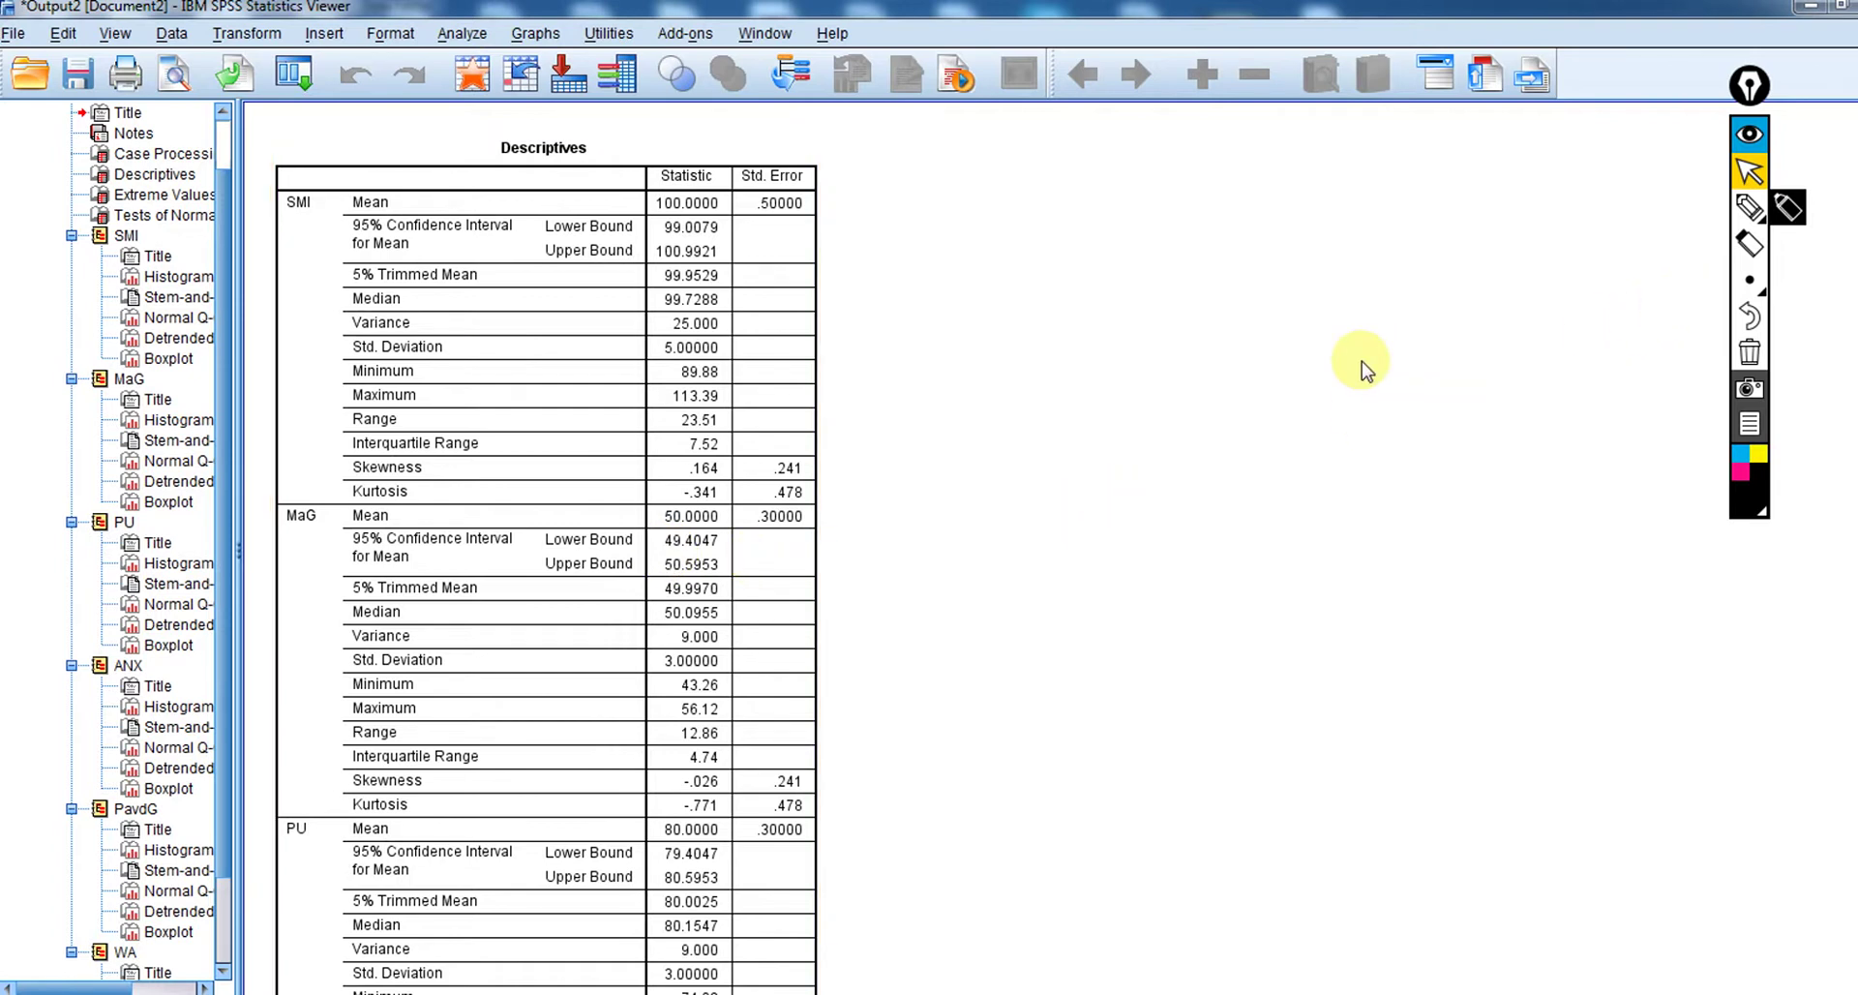
pyautogui.click(1750, 209)
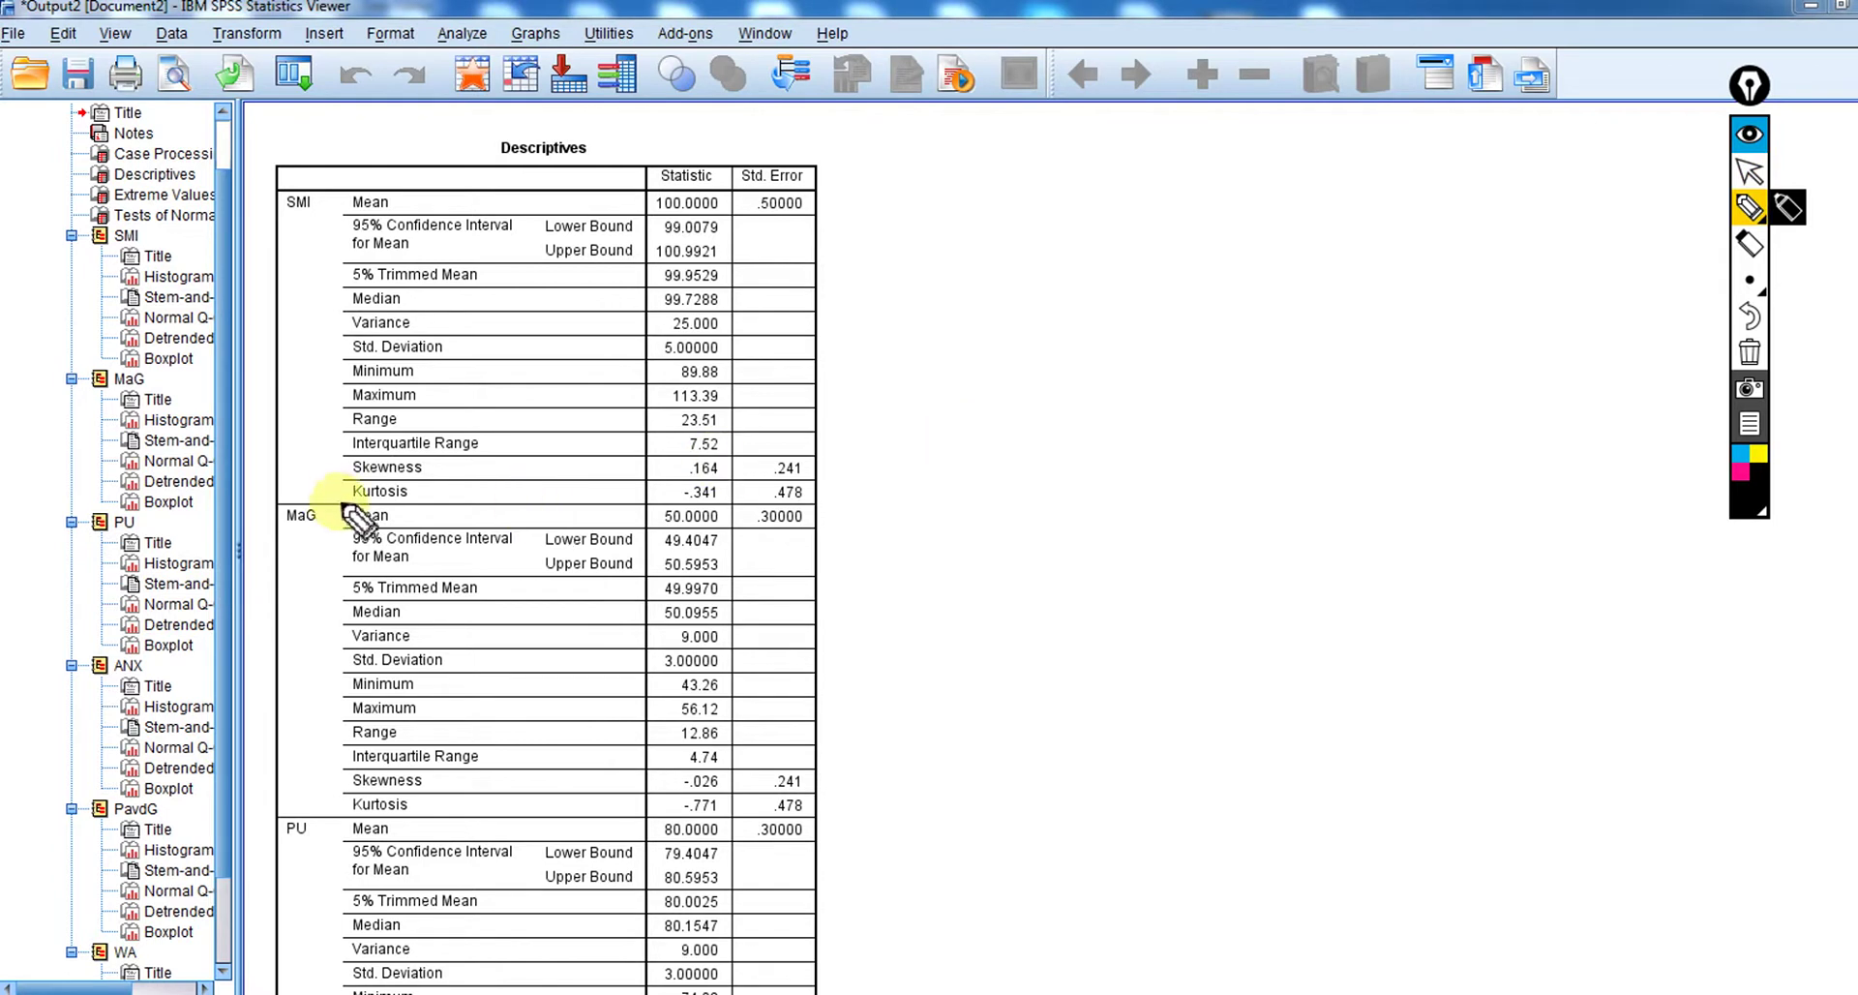
pyautogui.moveTo(344, 502); pyautogui.dragTo(393, 501)
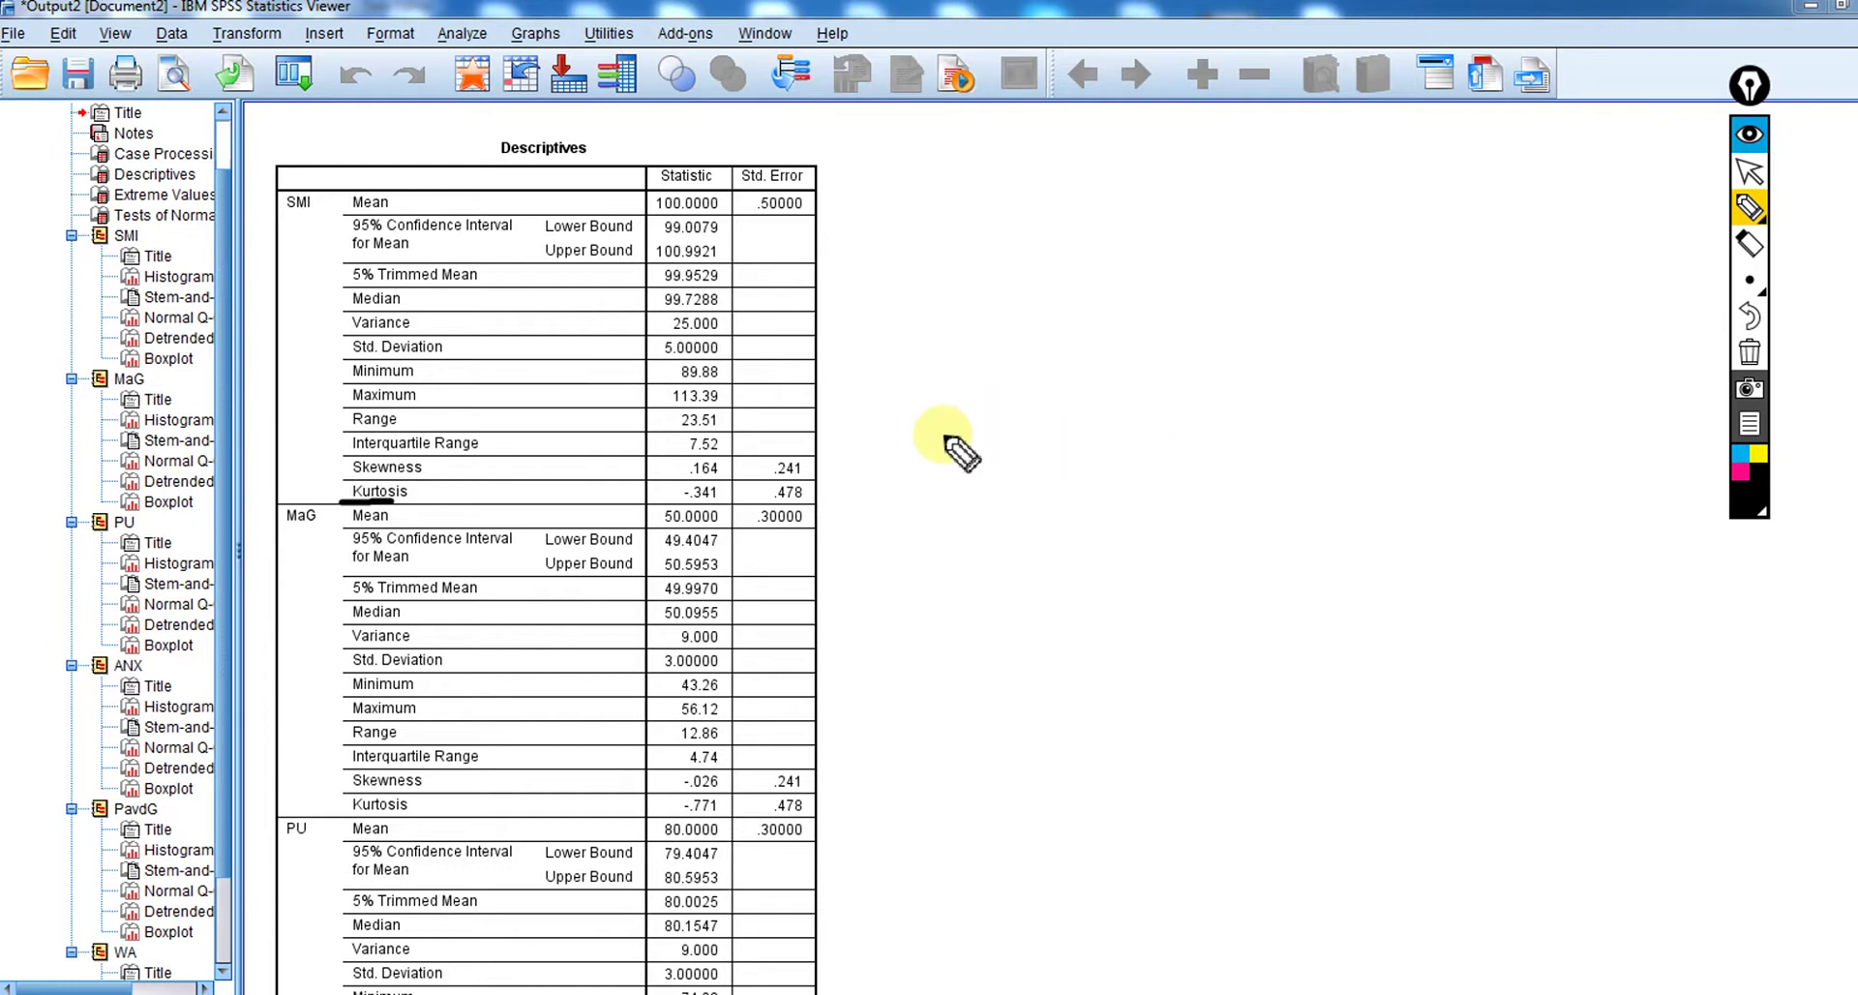
pyautogui.moveTo(977, 442); pyautogui.dragTo(1304, 437)
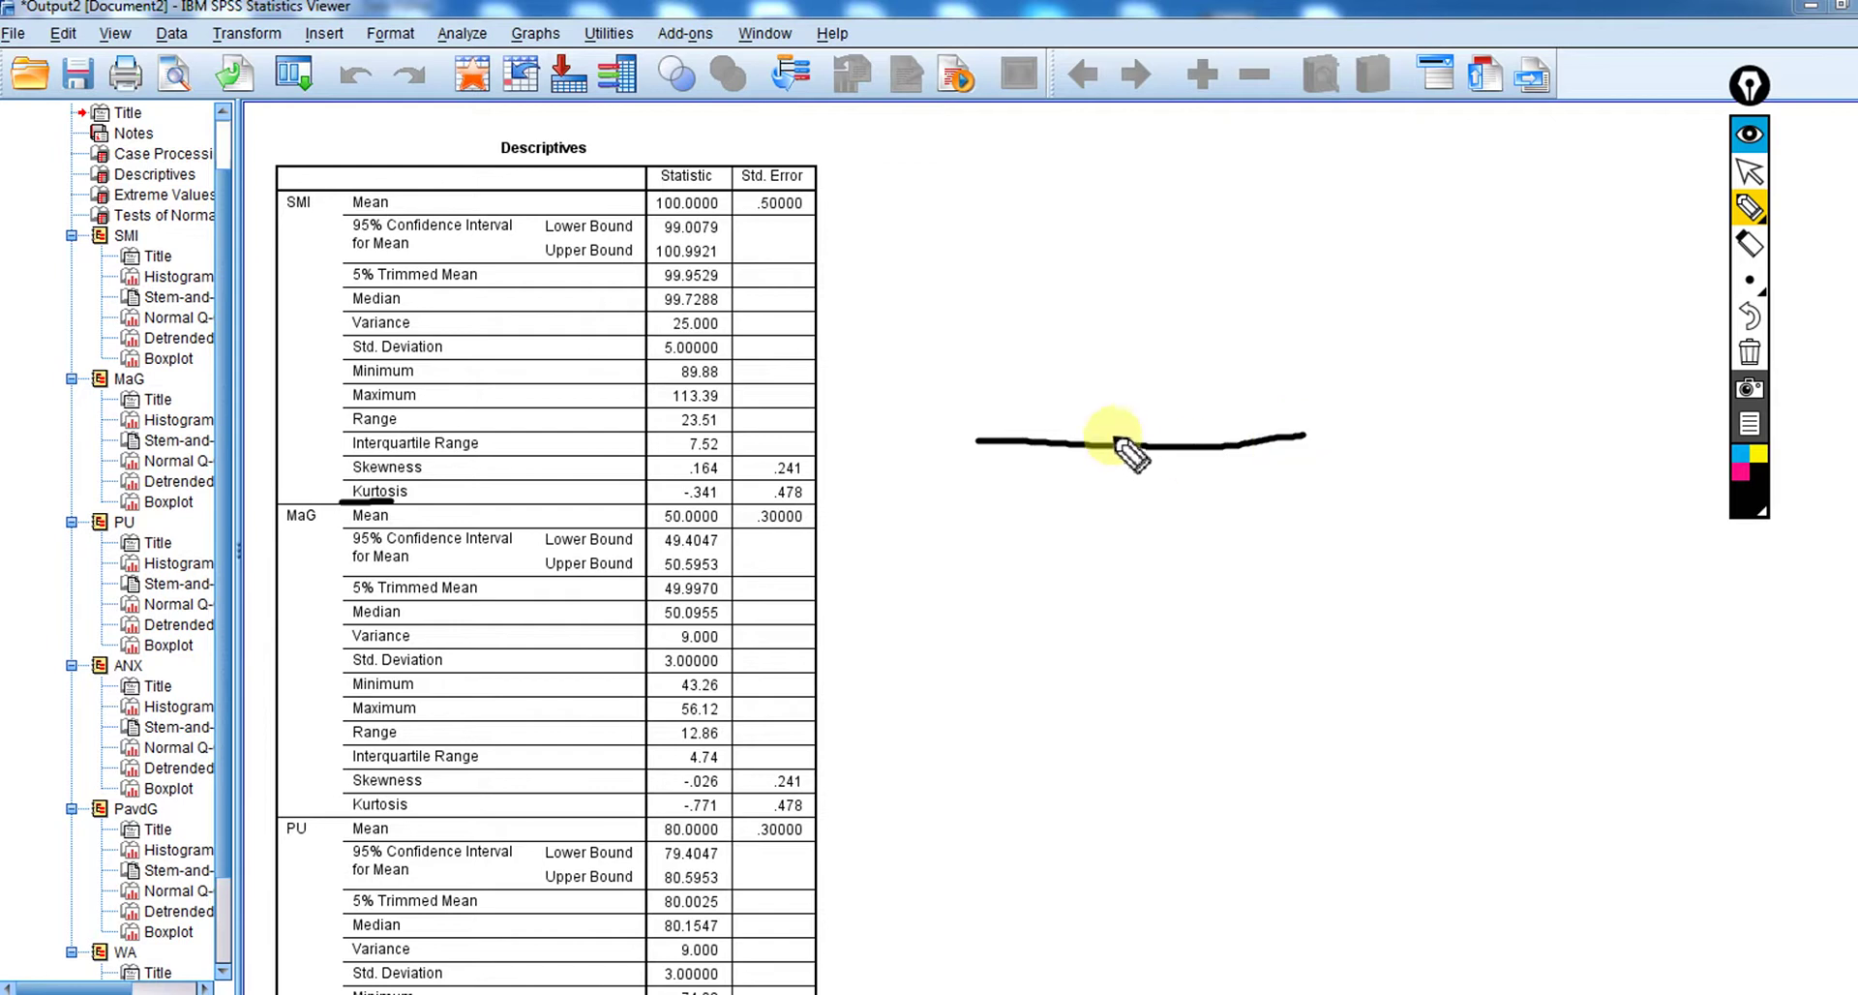
pyautogui.moveTo(1130, 411)
pyautogui.mouseDown()
pyautogui.moveTo(1124, 522)
pyautogui.moveTo(1149, 507)
pyautogui.mouseUp()
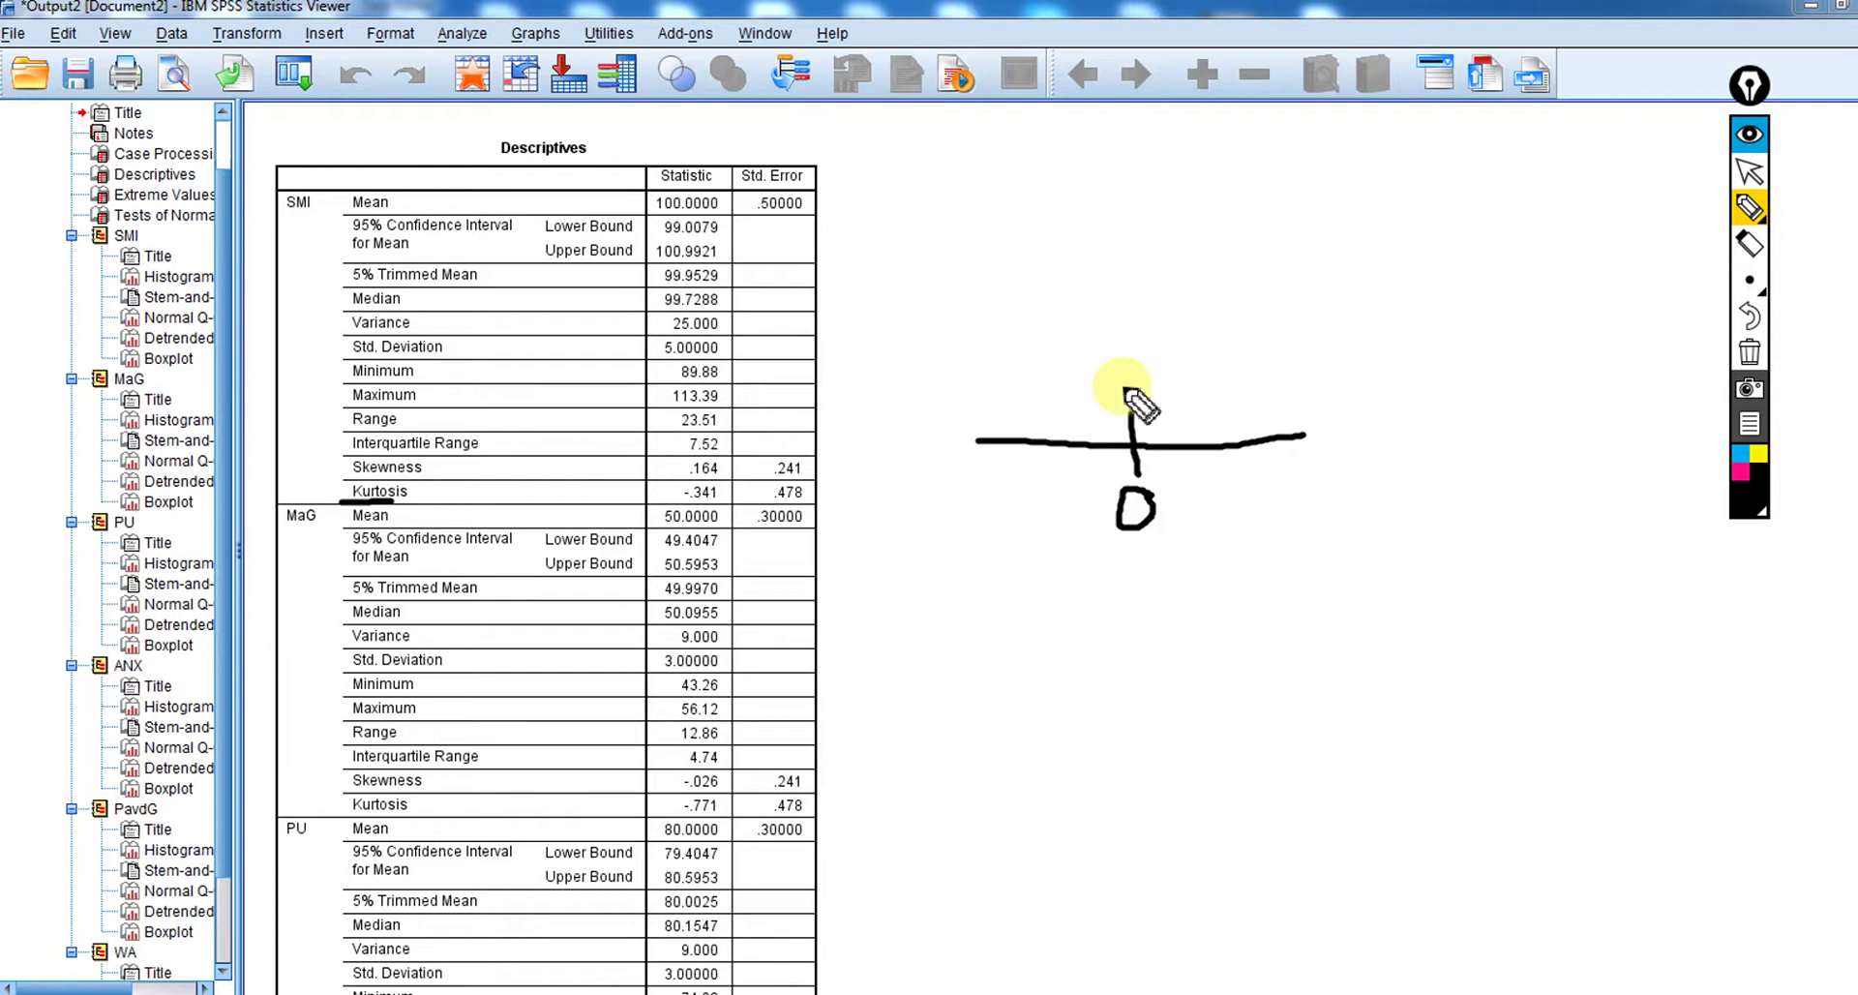
pyautogui.moveTo(1202, 375); pyautogui.dragTo(1215, 391)
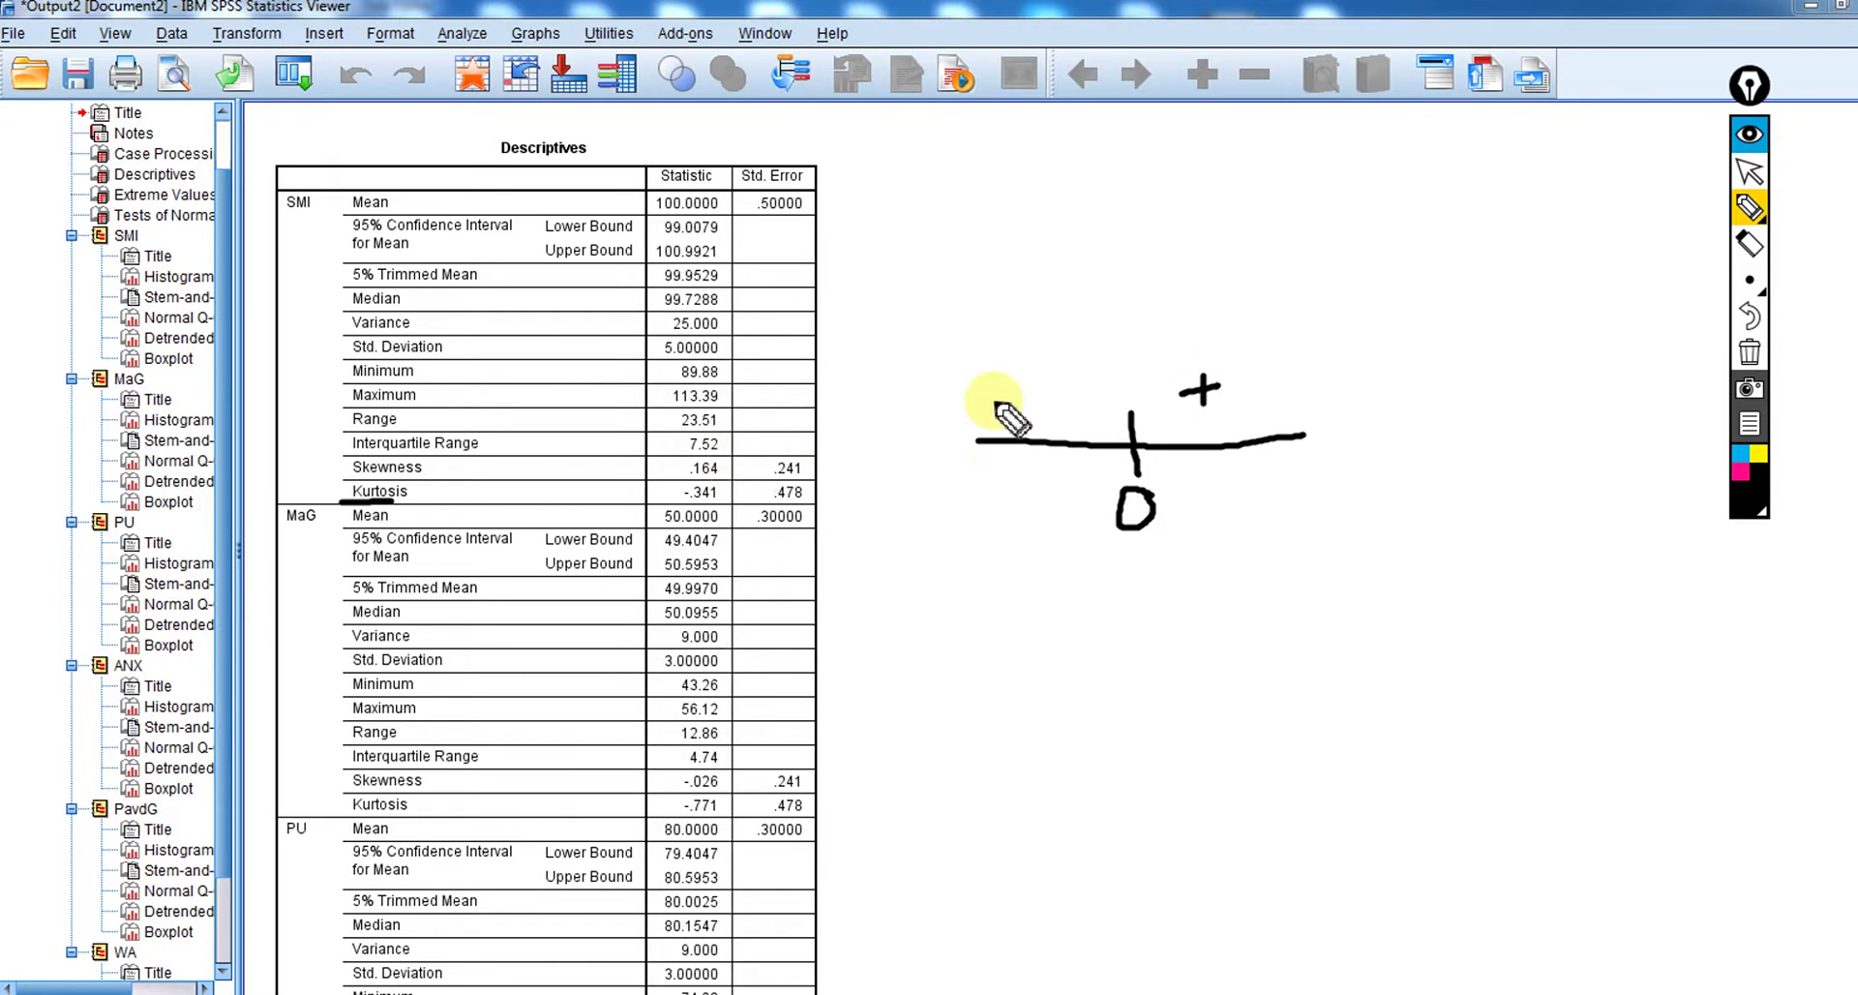
pyautogui.moveTo(1027, 386); pyautogui.dragTo(1069, 388)
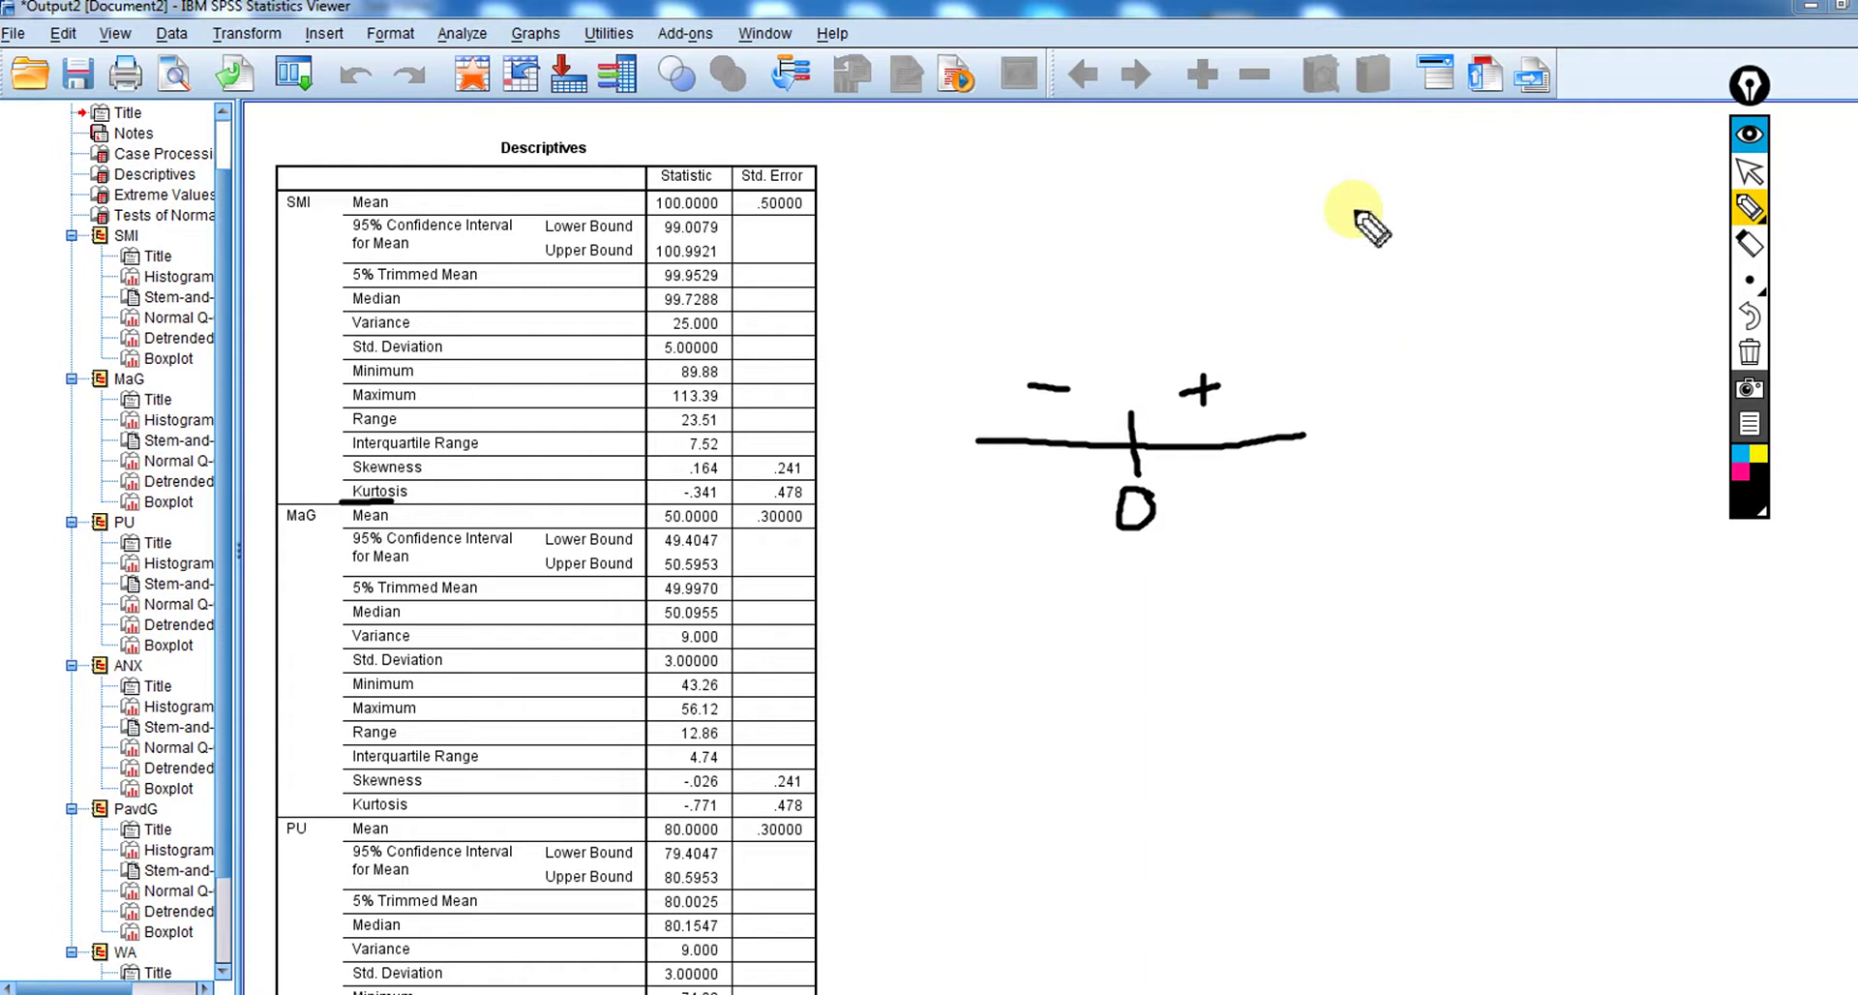
# Sketch two sets of axes beside the number line, one with a flat-topped curve and one below it with a bell-shaped curve.
pyautogui.moveTo(1365, 189)
pyautogui.mouseDown()
pyautogui.moveTo(1362, 355)
pyautogui.moveTo(1635, 355)
pyautogui.mouseUp()
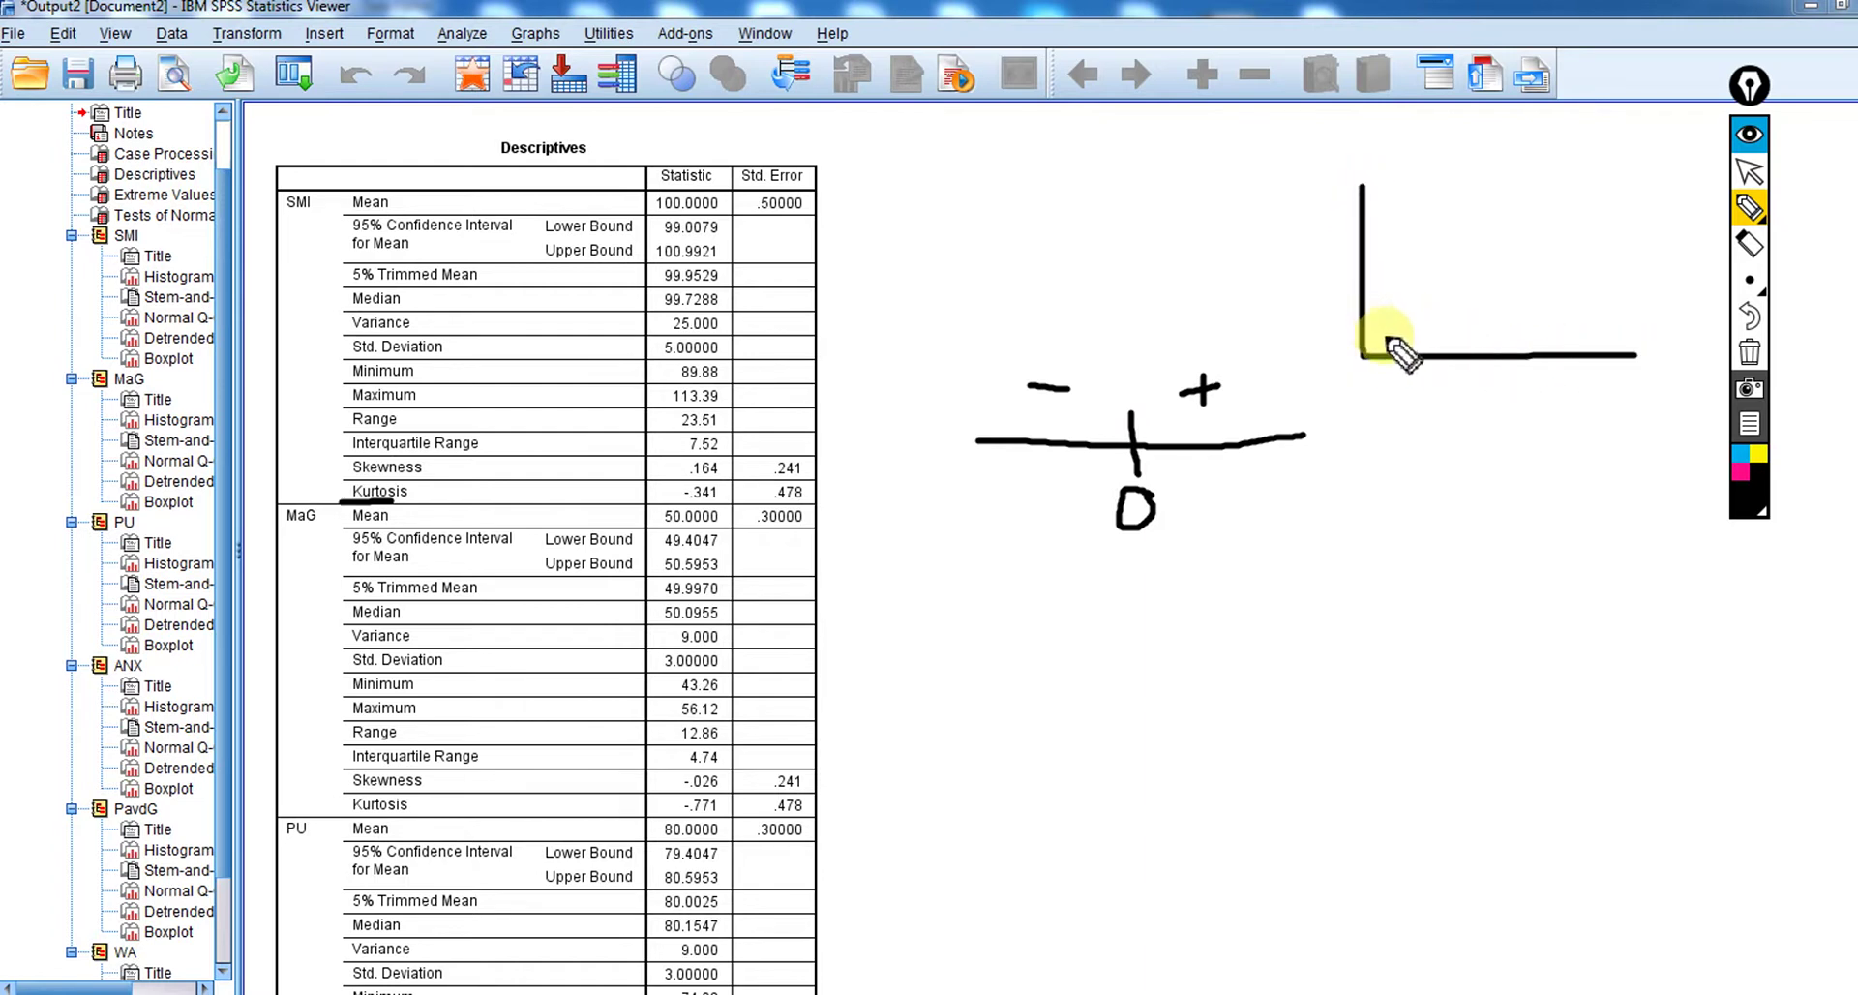
pyautogui.moveTo(1385, 336)
pyautogui.mouseDown()
pyautogui.moveTo(1422, 279)
pyautogui.moveTo(1494, 271)
pyautogui.moveTo(1591, 281)
pyautogui.moveTo(1633, 334)
pyautogui.mouseUp()
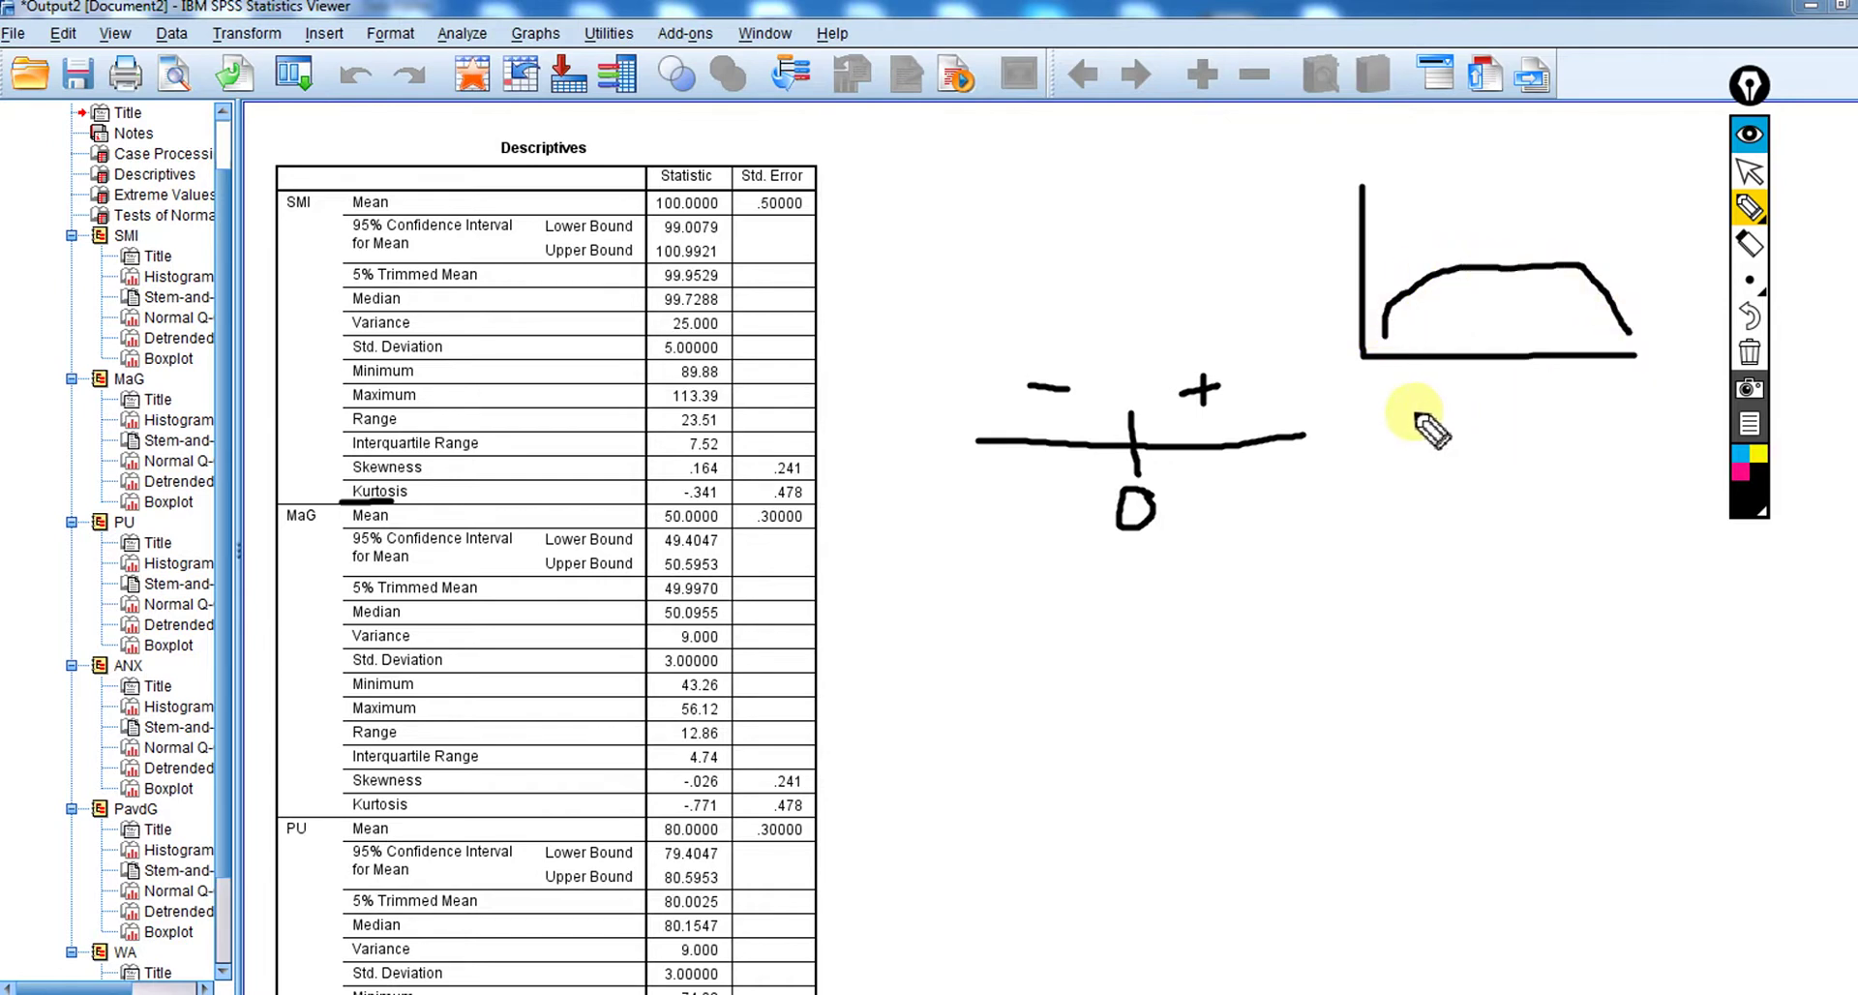
pyautogui.moveTo(1414, 417)
pyautogui.mouseDown()
pyautogui.moveTo(1415, 583)
pyautogui.moveTo(1708, 582)
pyautogui.mouseUp()
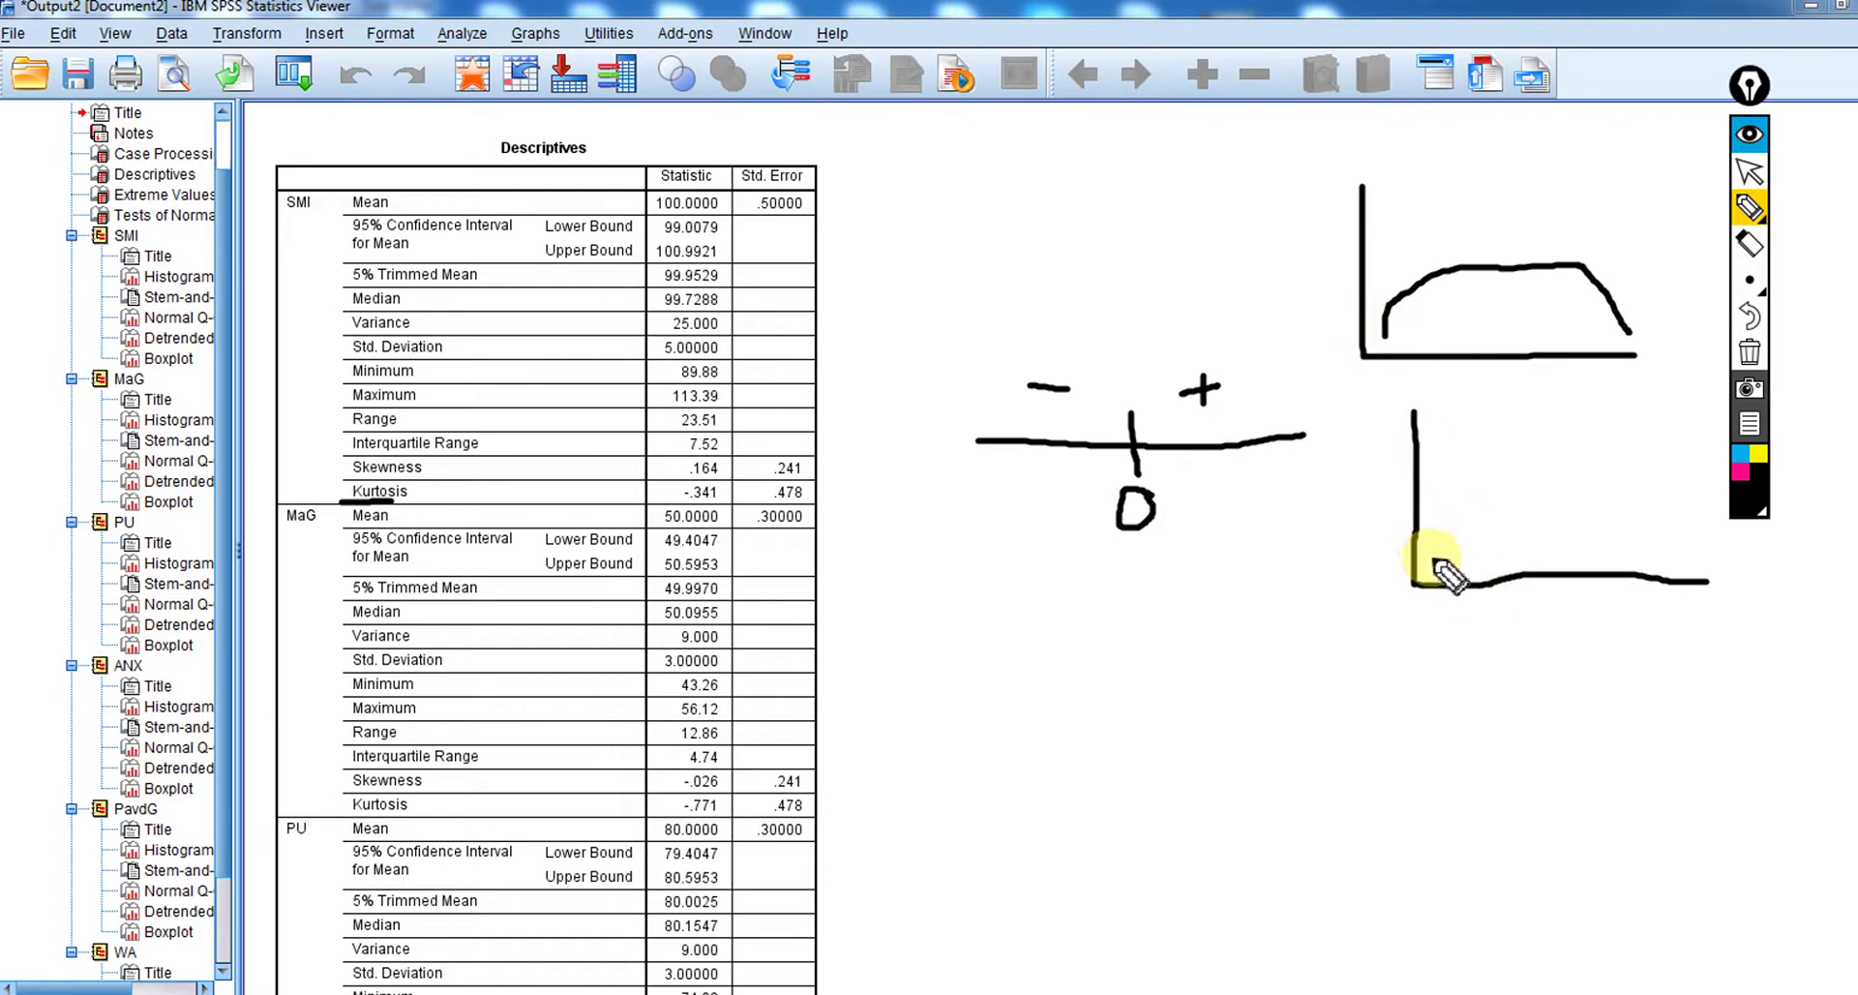
pyautogui.moveTo(1434, 558)
pyautogui.mouseDown()
pyautogui.moveTo(1519, 426)
pyautogui.moveTo(1582, 414)
pyautogui.moveTo(1674, 542)
pyautogui.mouseUp()
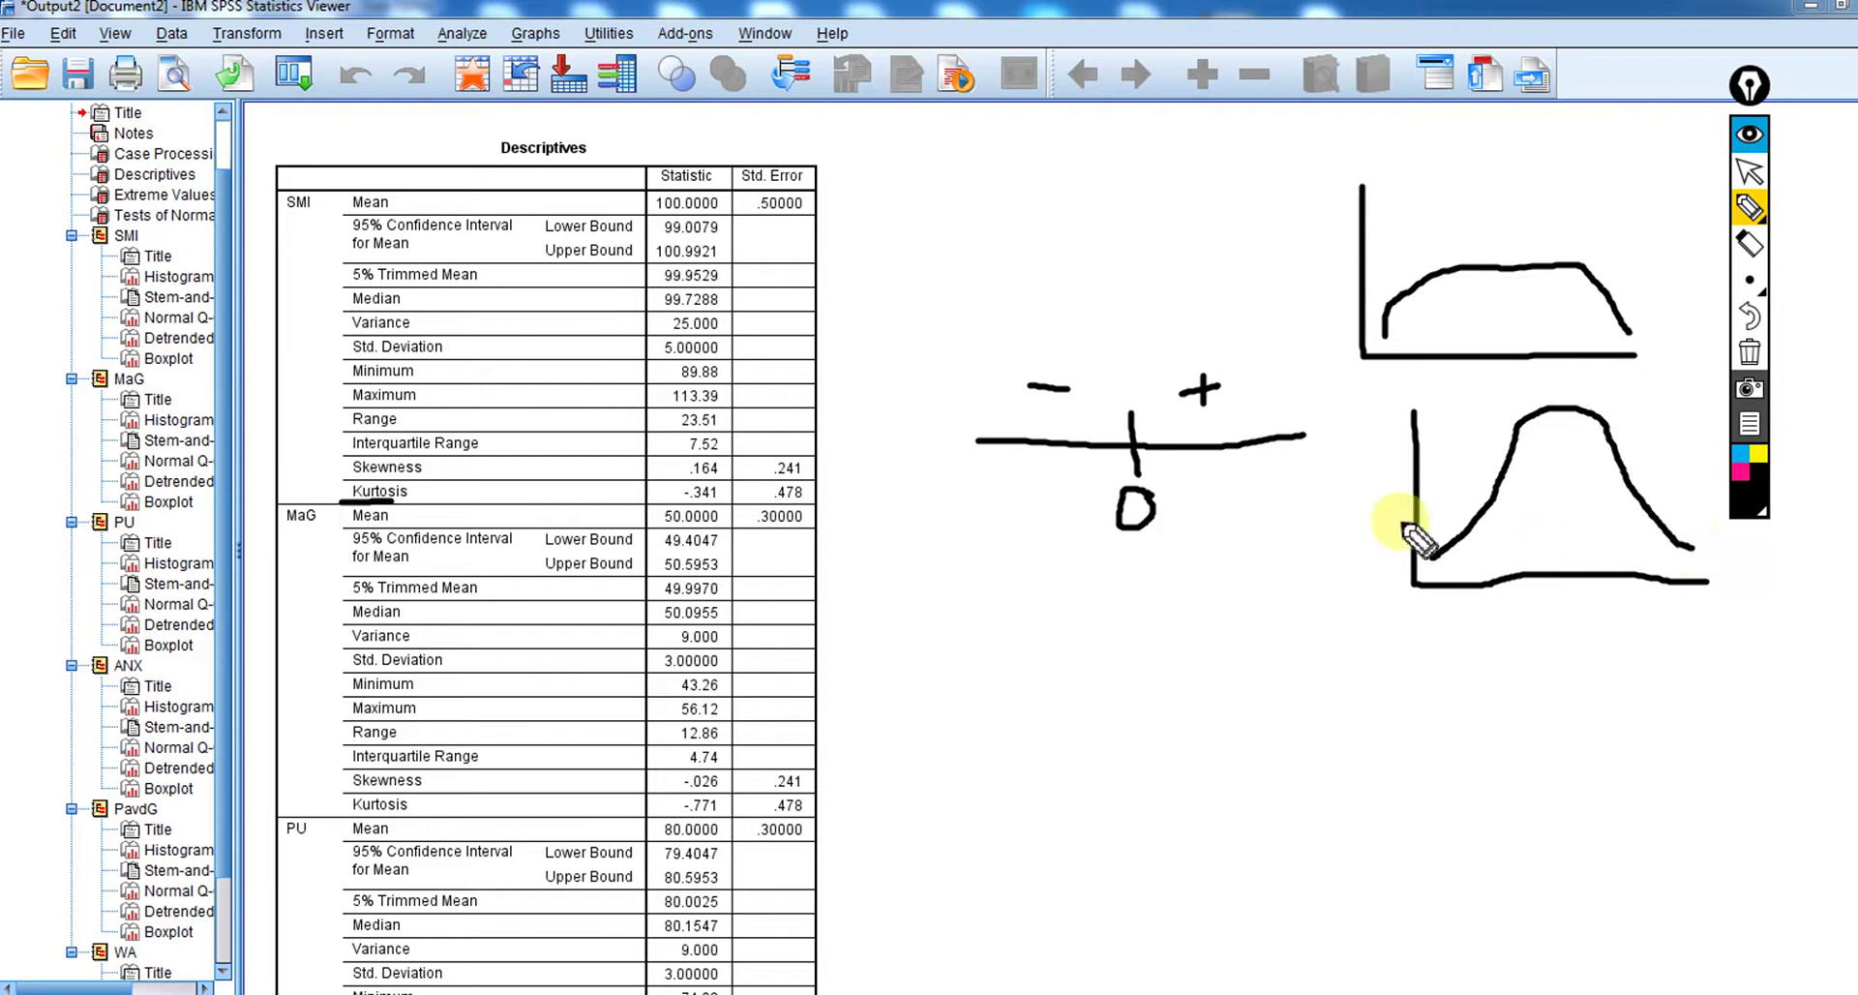
# Draw a dotted curve over the bell-shaped one, with a narrower, taller peak and raised tails on both sides.
pyautogui.click(1456, 533)
pyautogui.click(1485, 534)
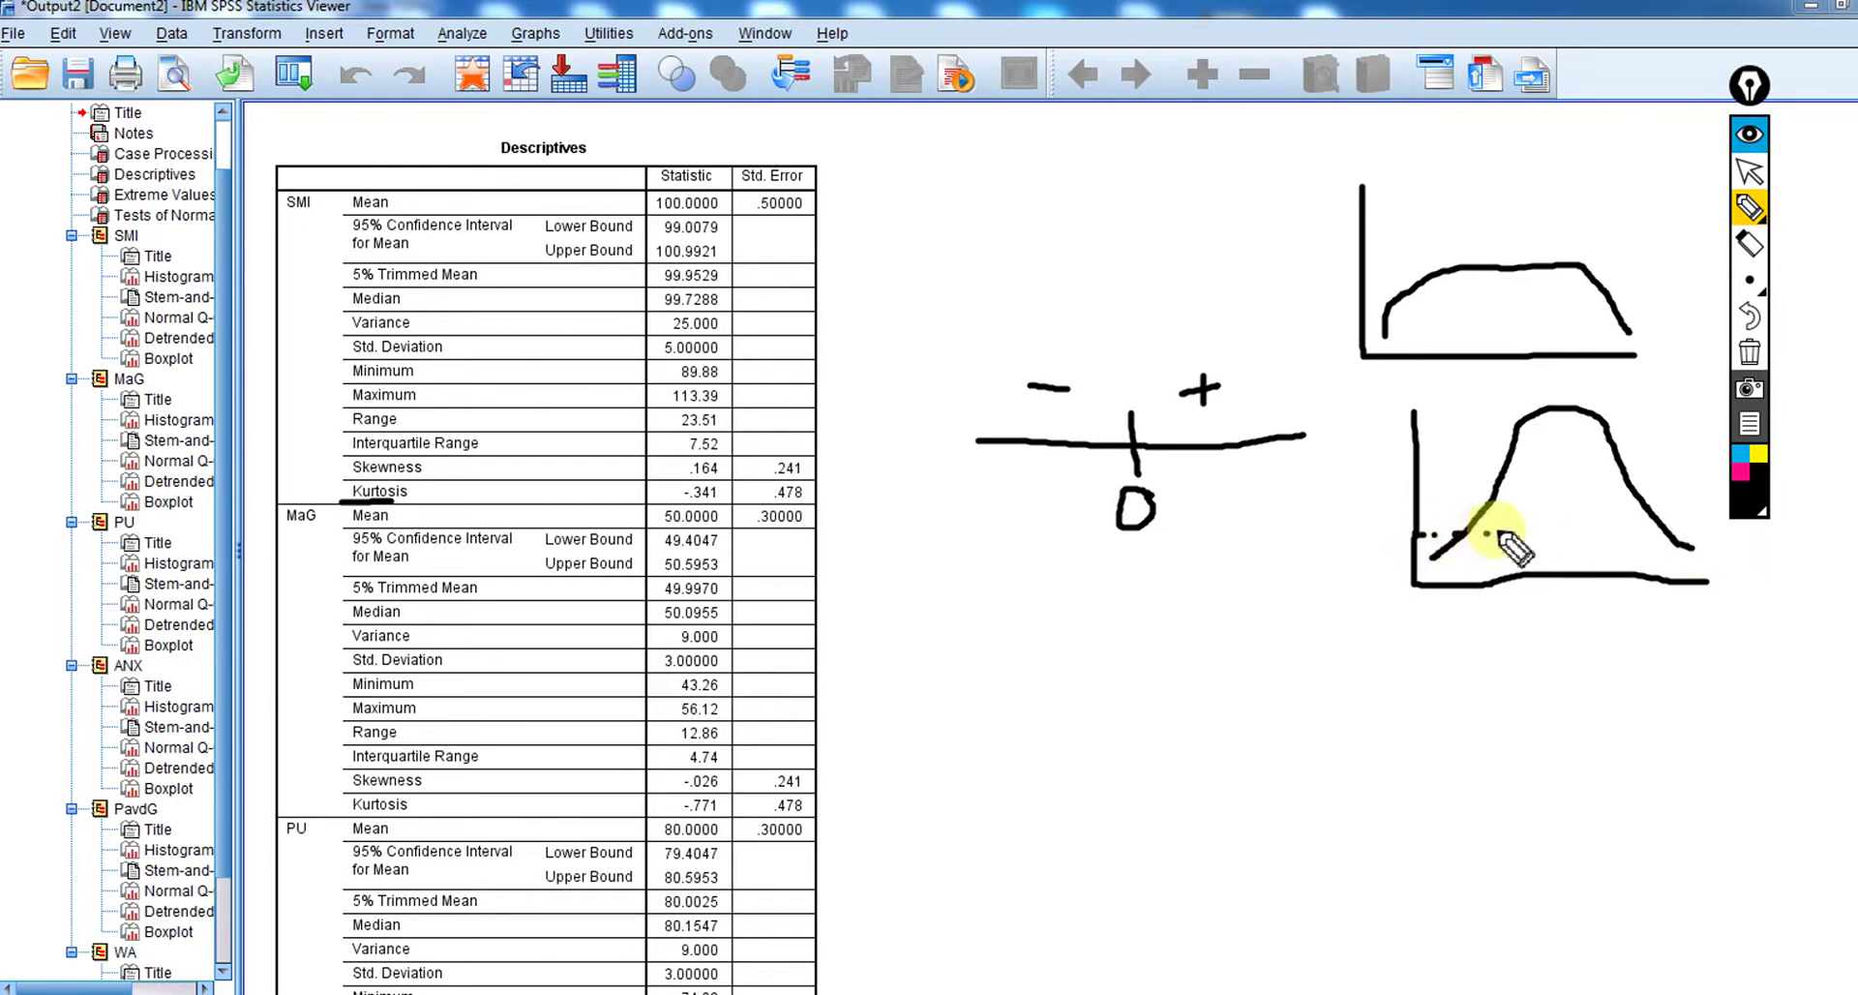
pyautogui.click(1502, 528)
pyautogui.click(1515, 526)
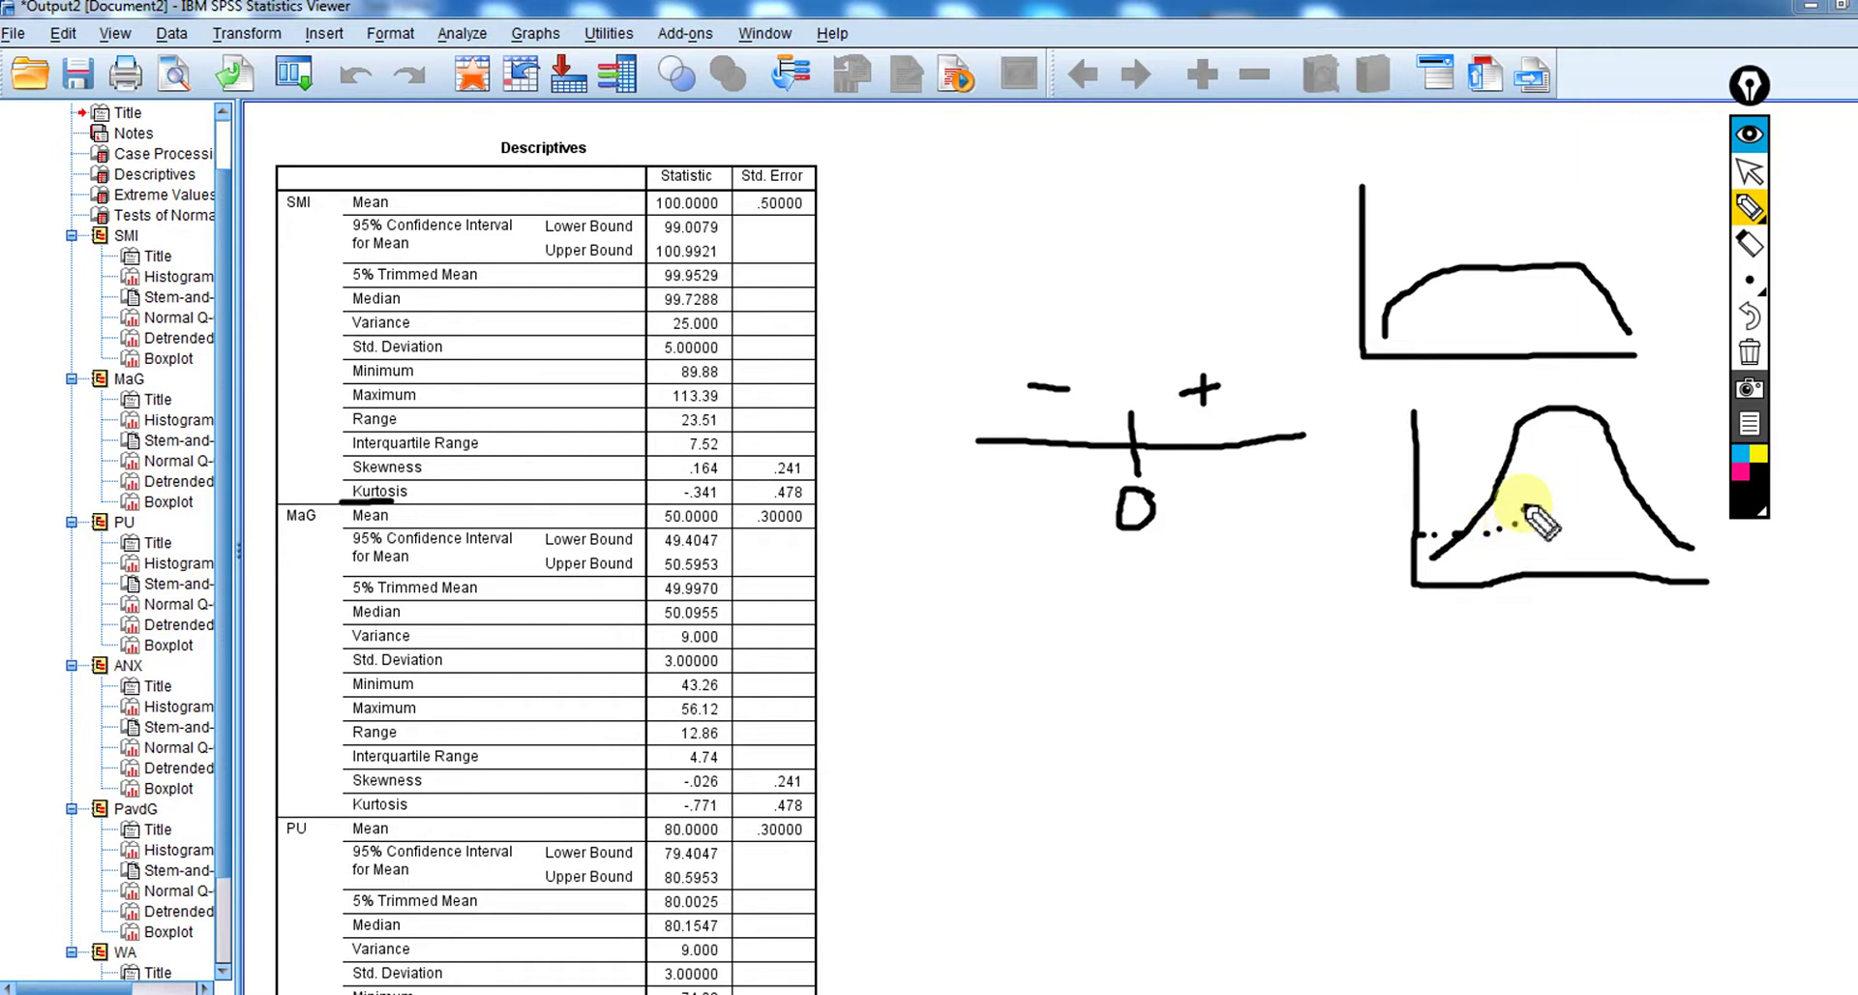
pyautogui.click(1525, 487)
pyautogui.click(1526, 449)
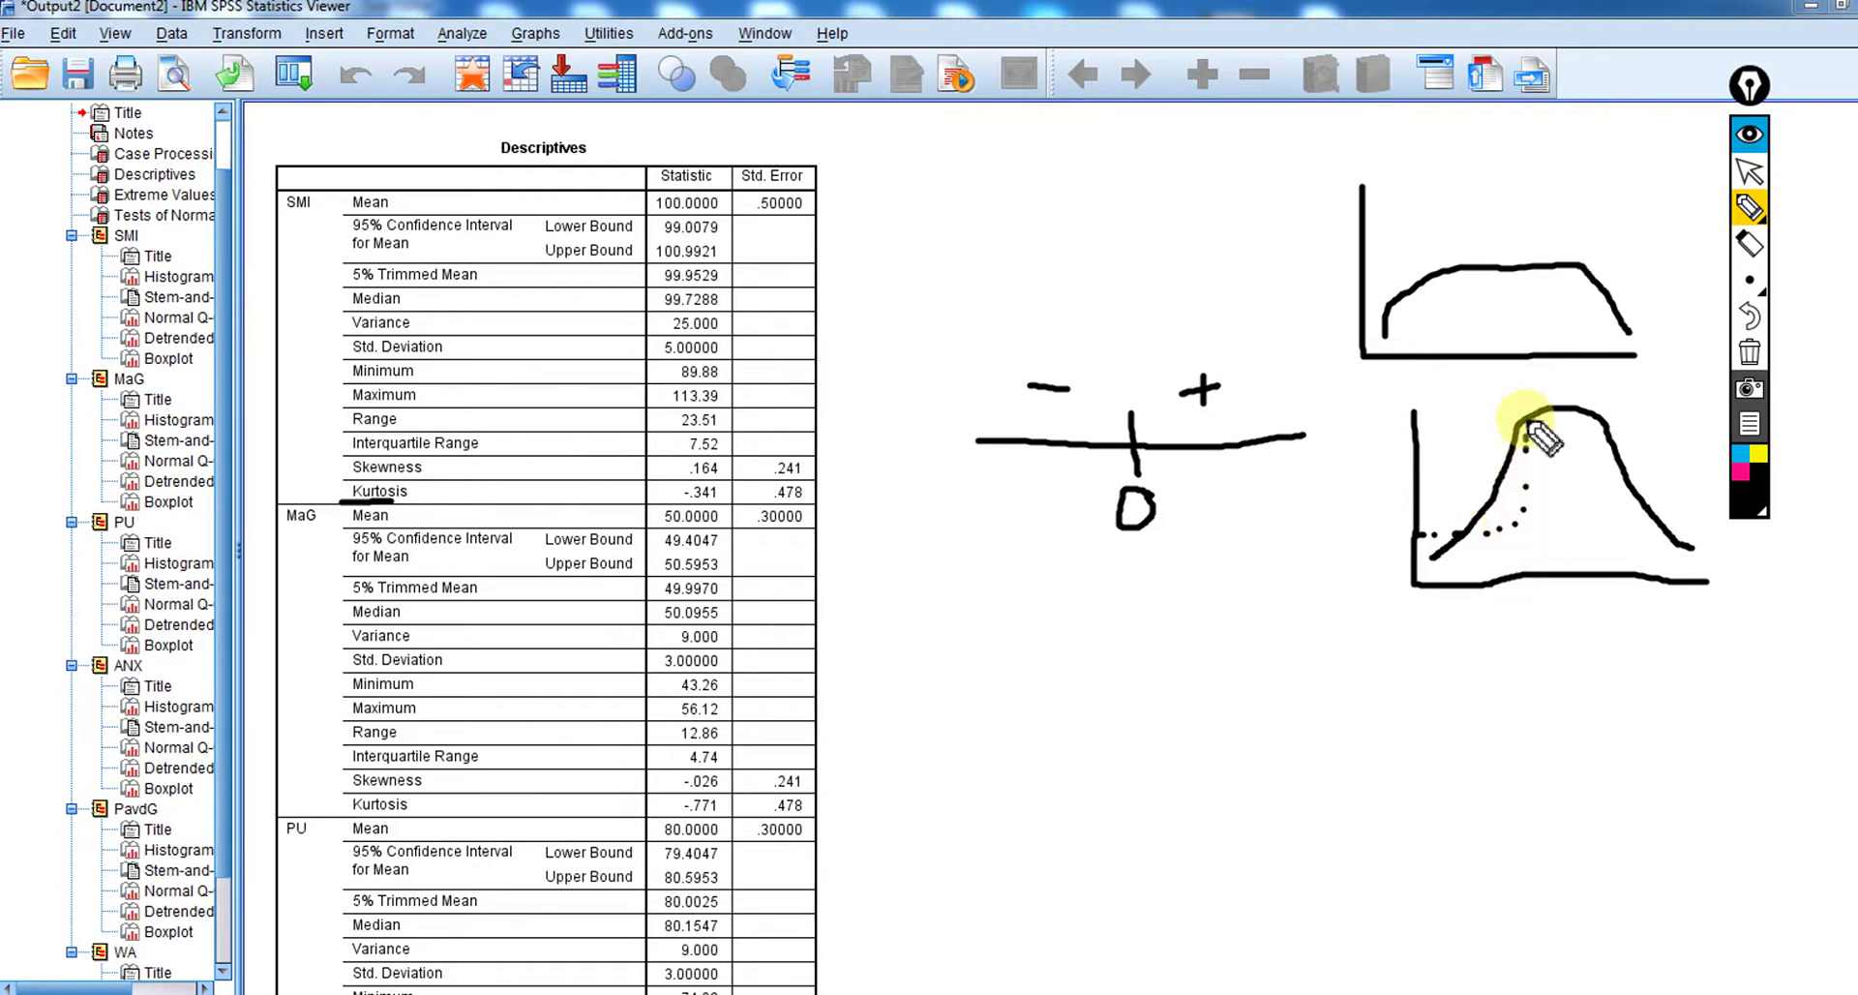
pyautogui.click(1525, 434)
pyautogui.click(1530, 387)
pyautogui.moveTo(1550, 384); pyautogui.dragTo(1566, 379)
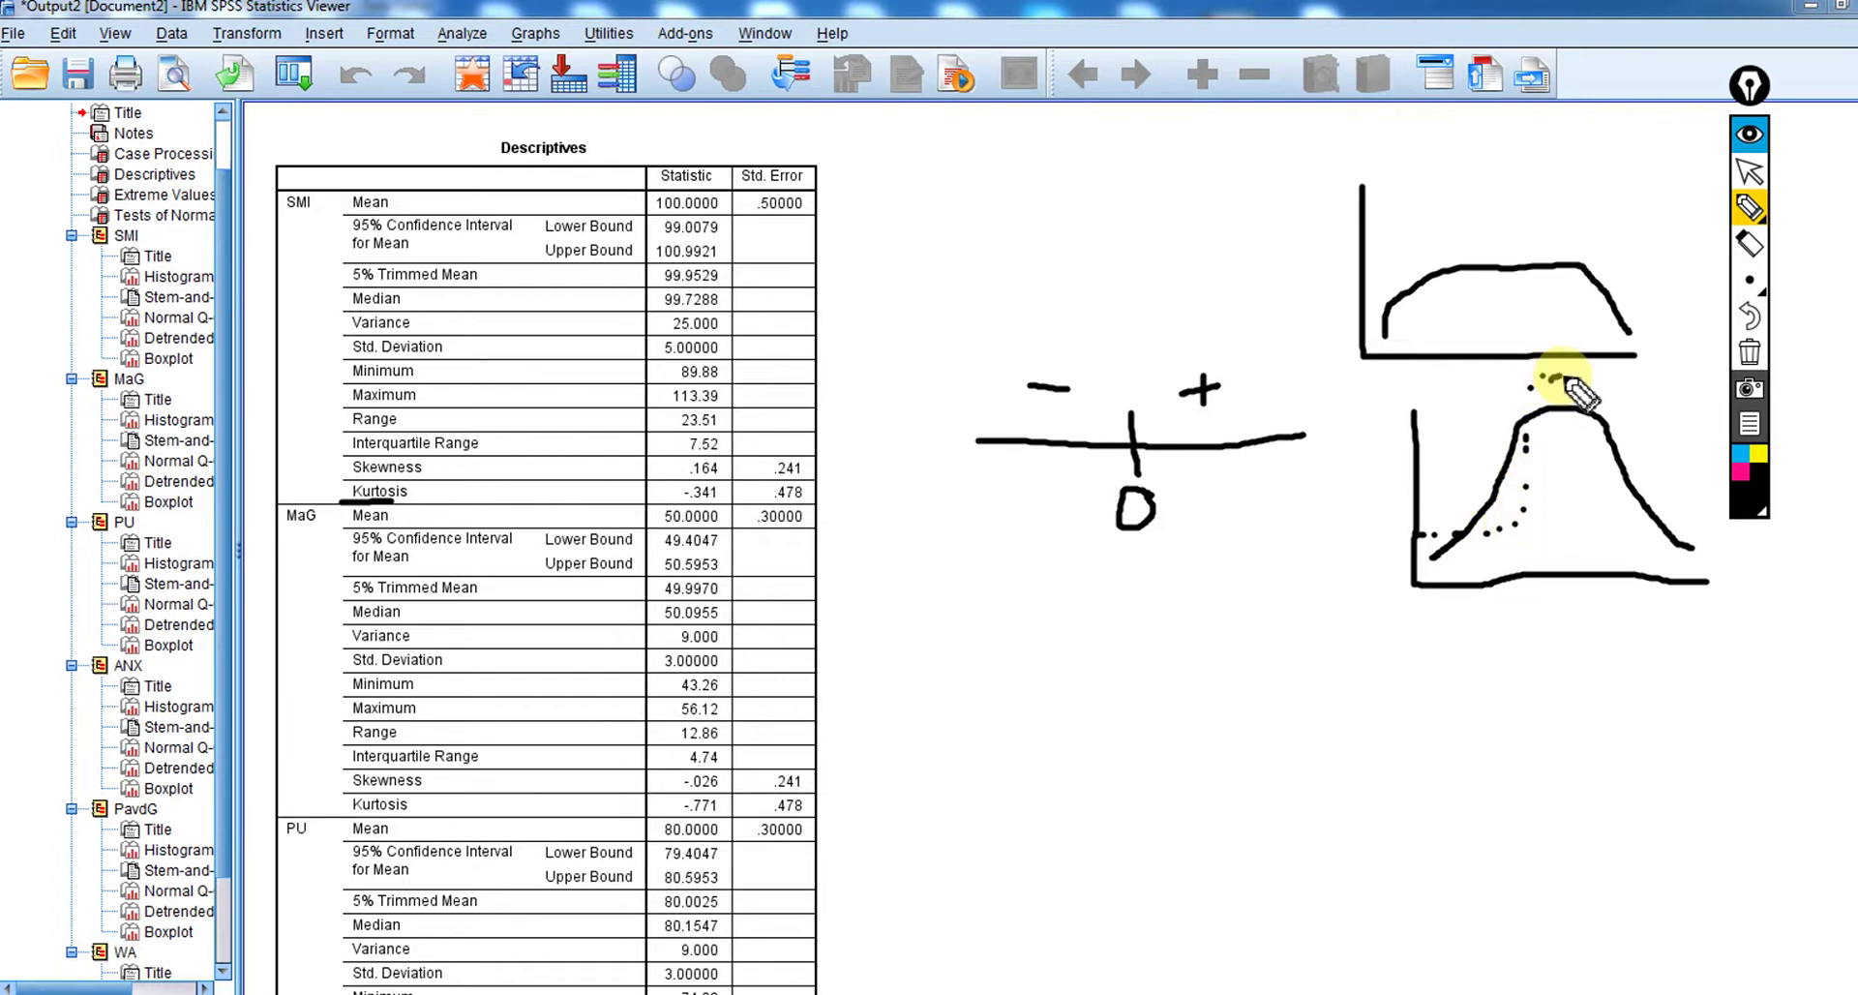
pyautogui.click(1591, 469)
pyautogui.click(1601, 494)
pyautogui.click(1616, 514)
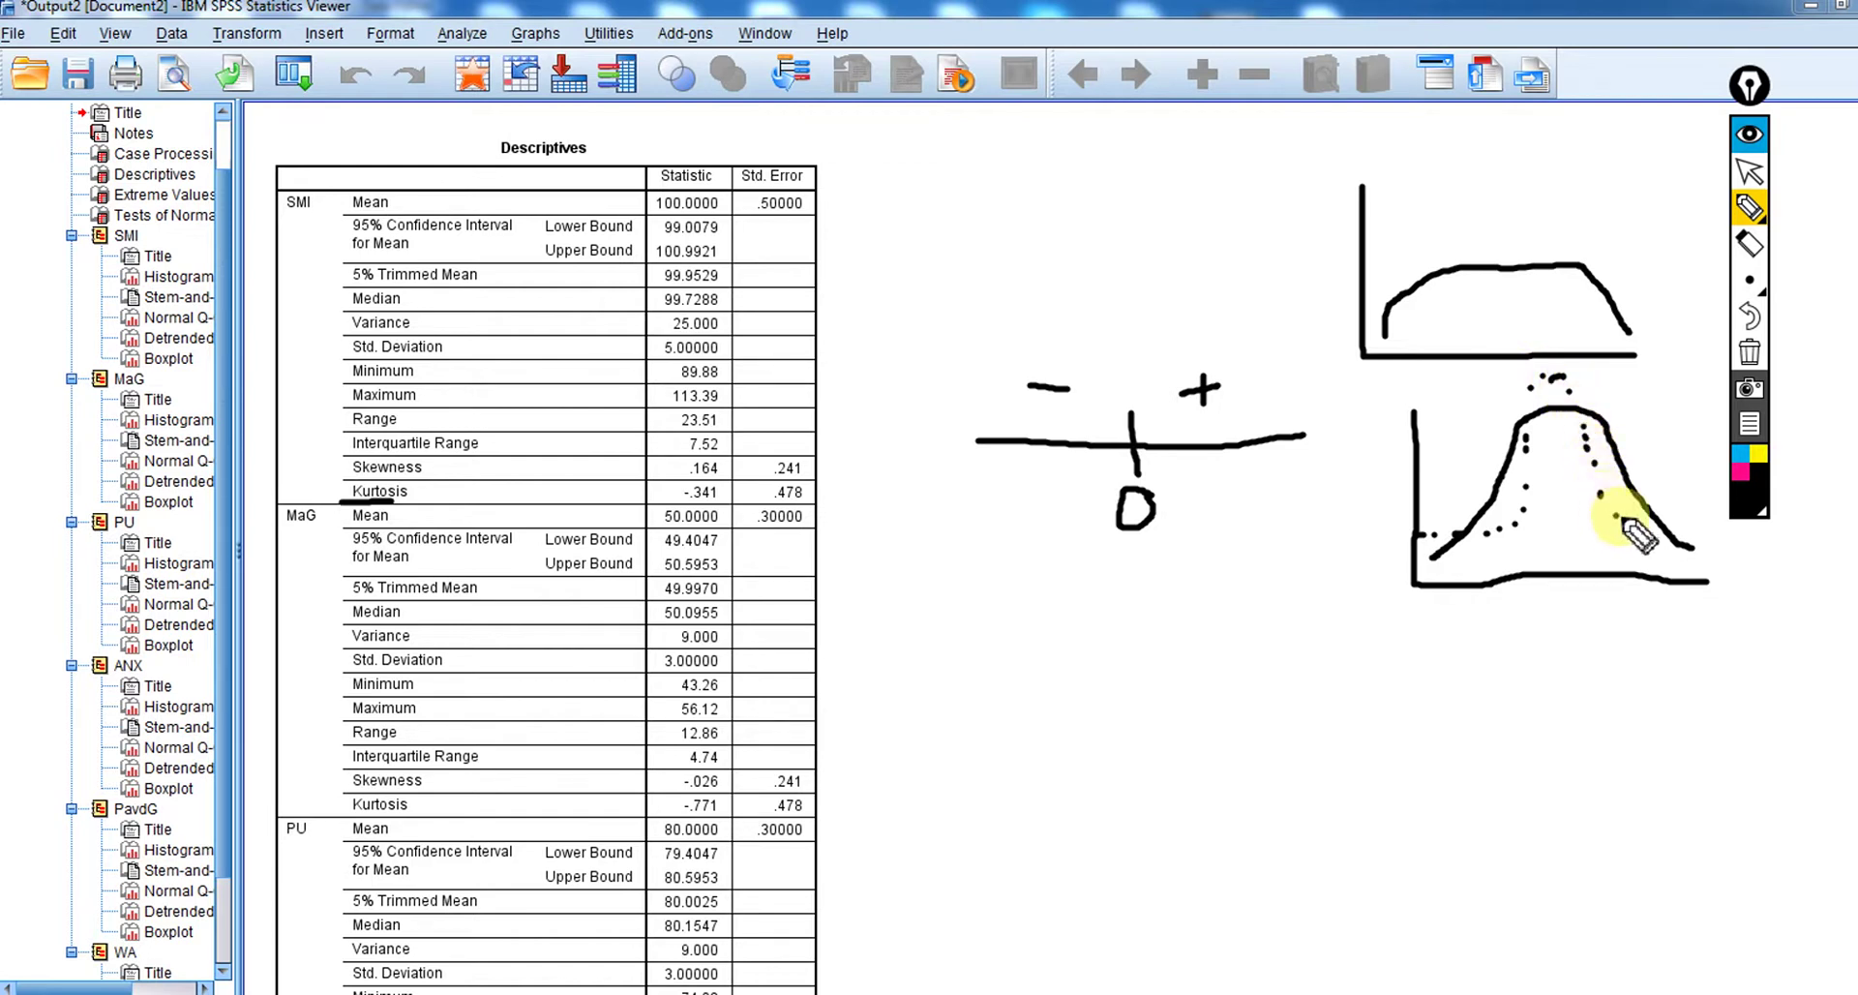
pyautogui.click(1655, 521)
pyautogui.click(1675, 523)
pyautogui.click(1695, 525)
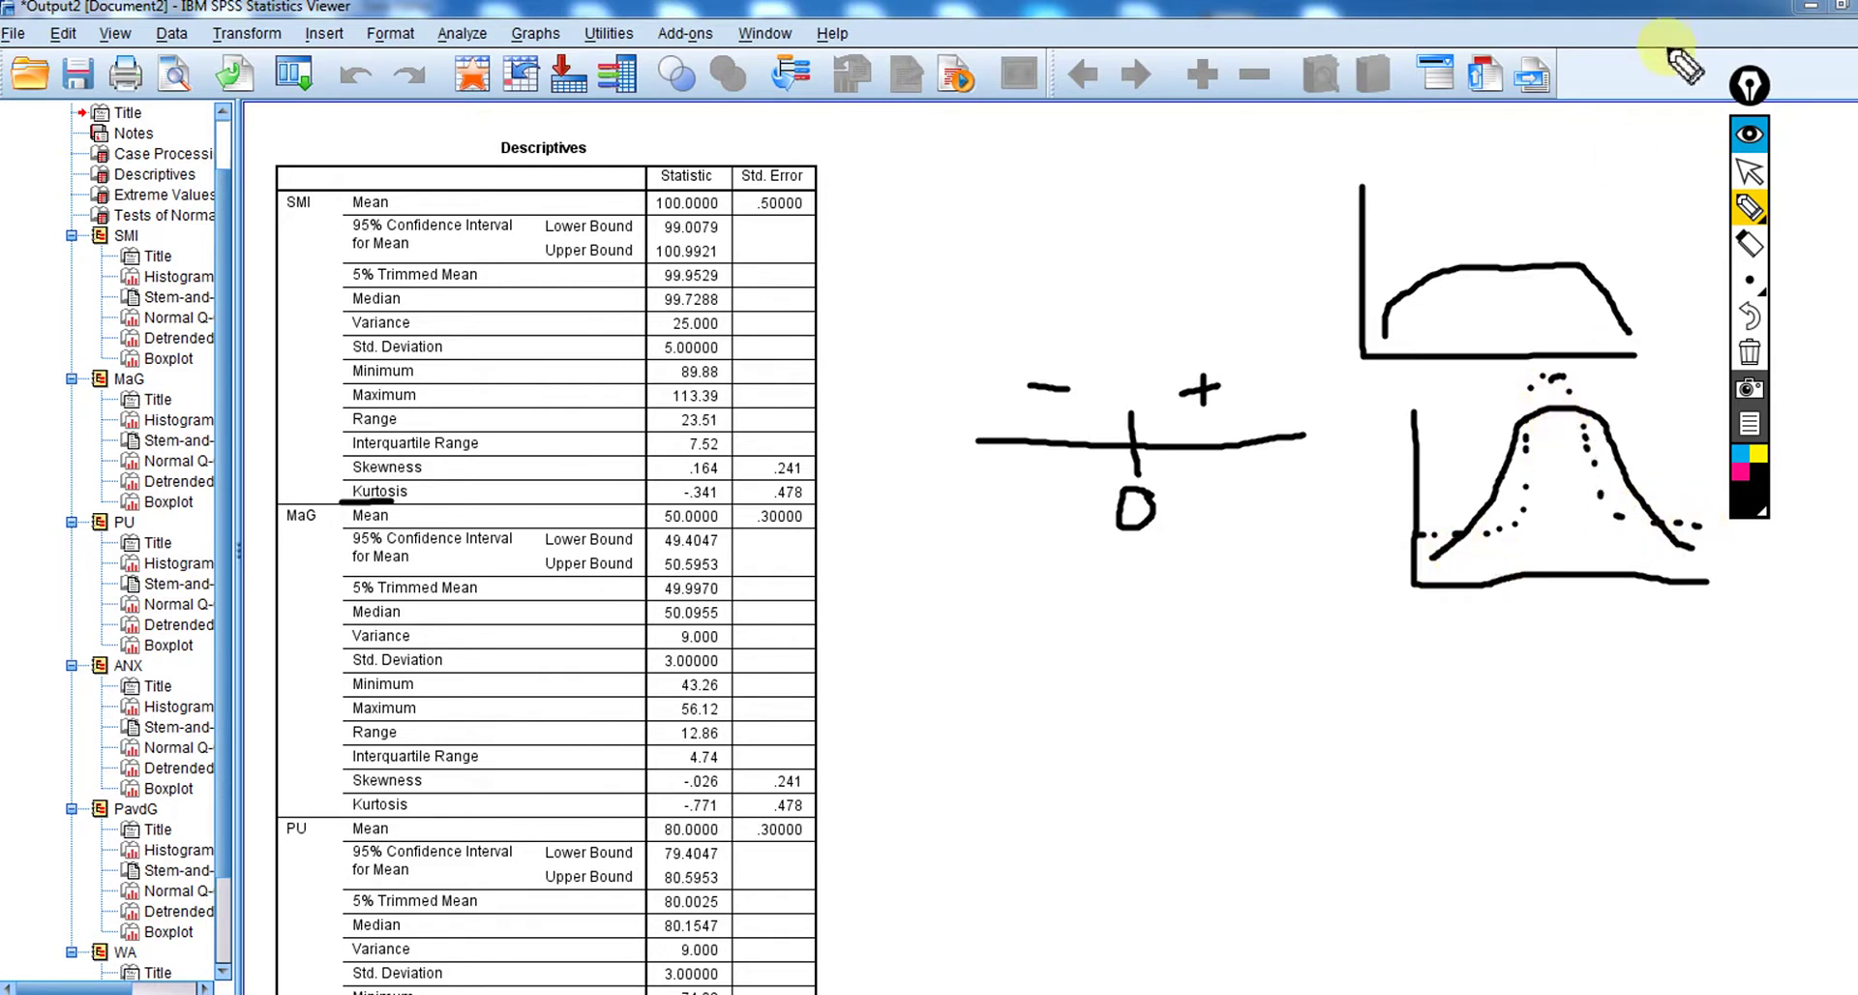
# Return to the normal cursor, clear all the kurtosis drawings, and leave the Descriptives table unselected.
pyautogui.click(1748, 175)
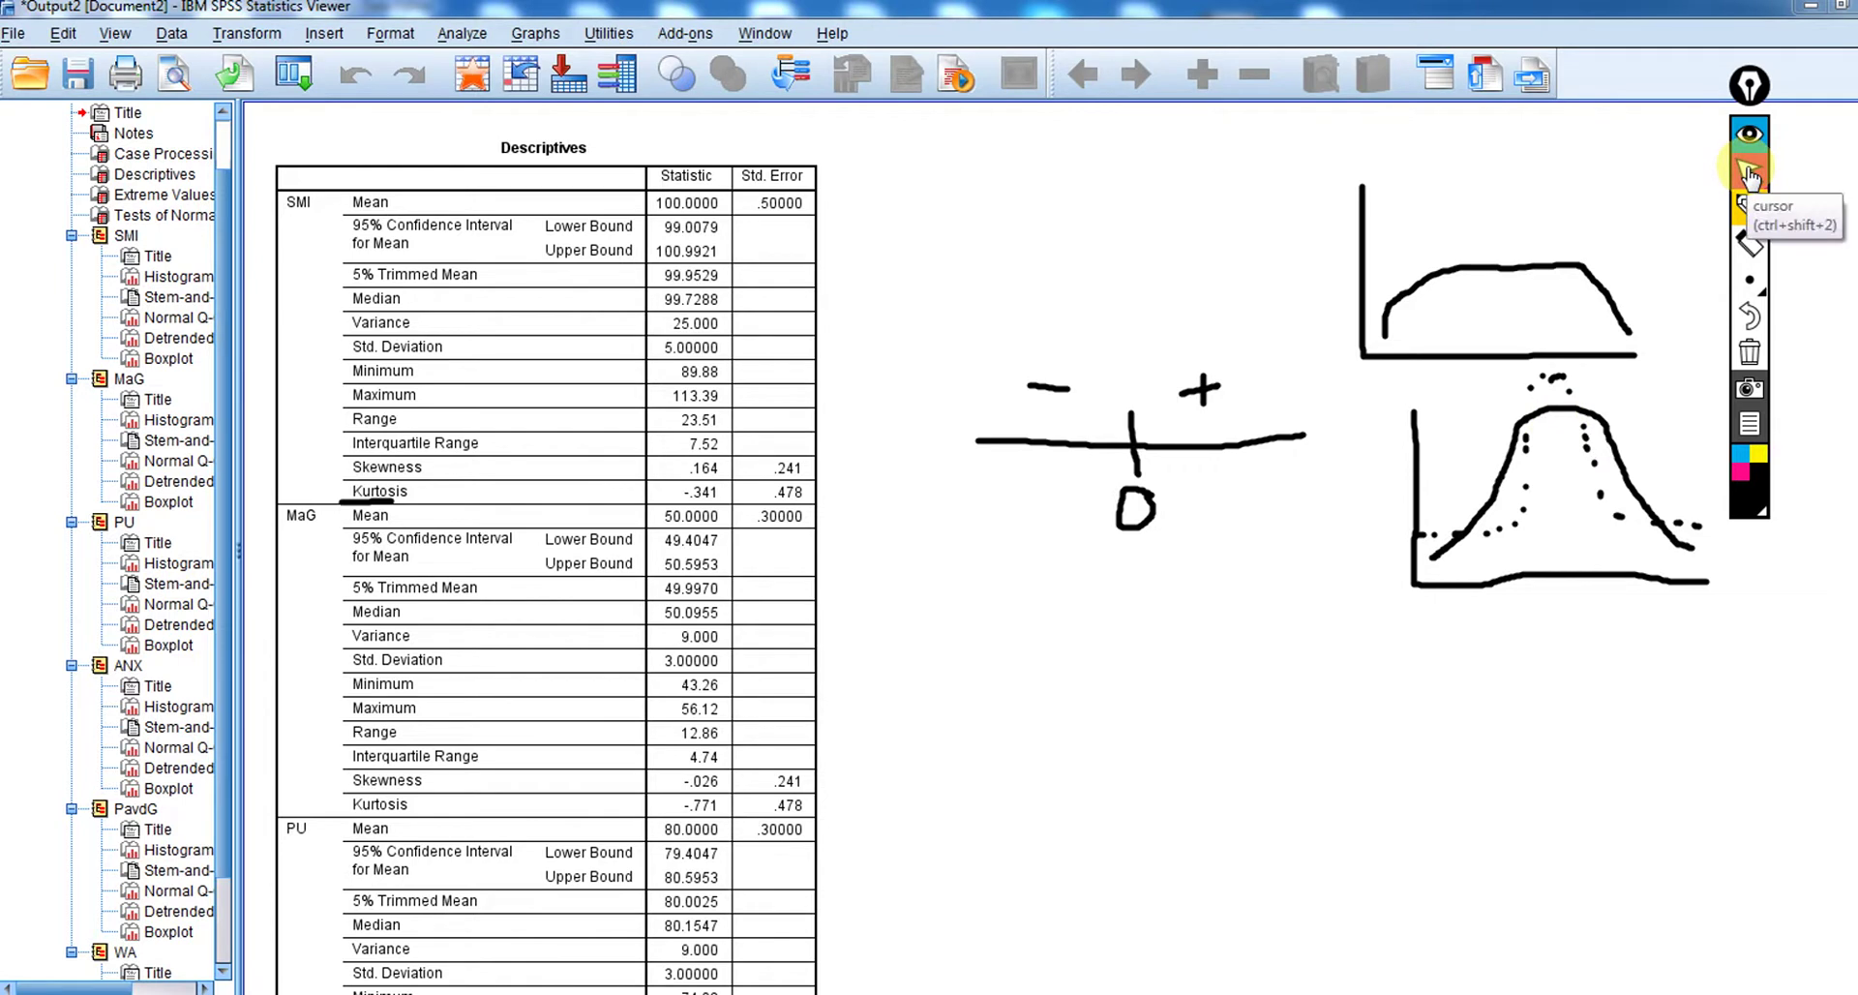
pyautogui.click(1750, 354)
pyautogui.click(602, 522)
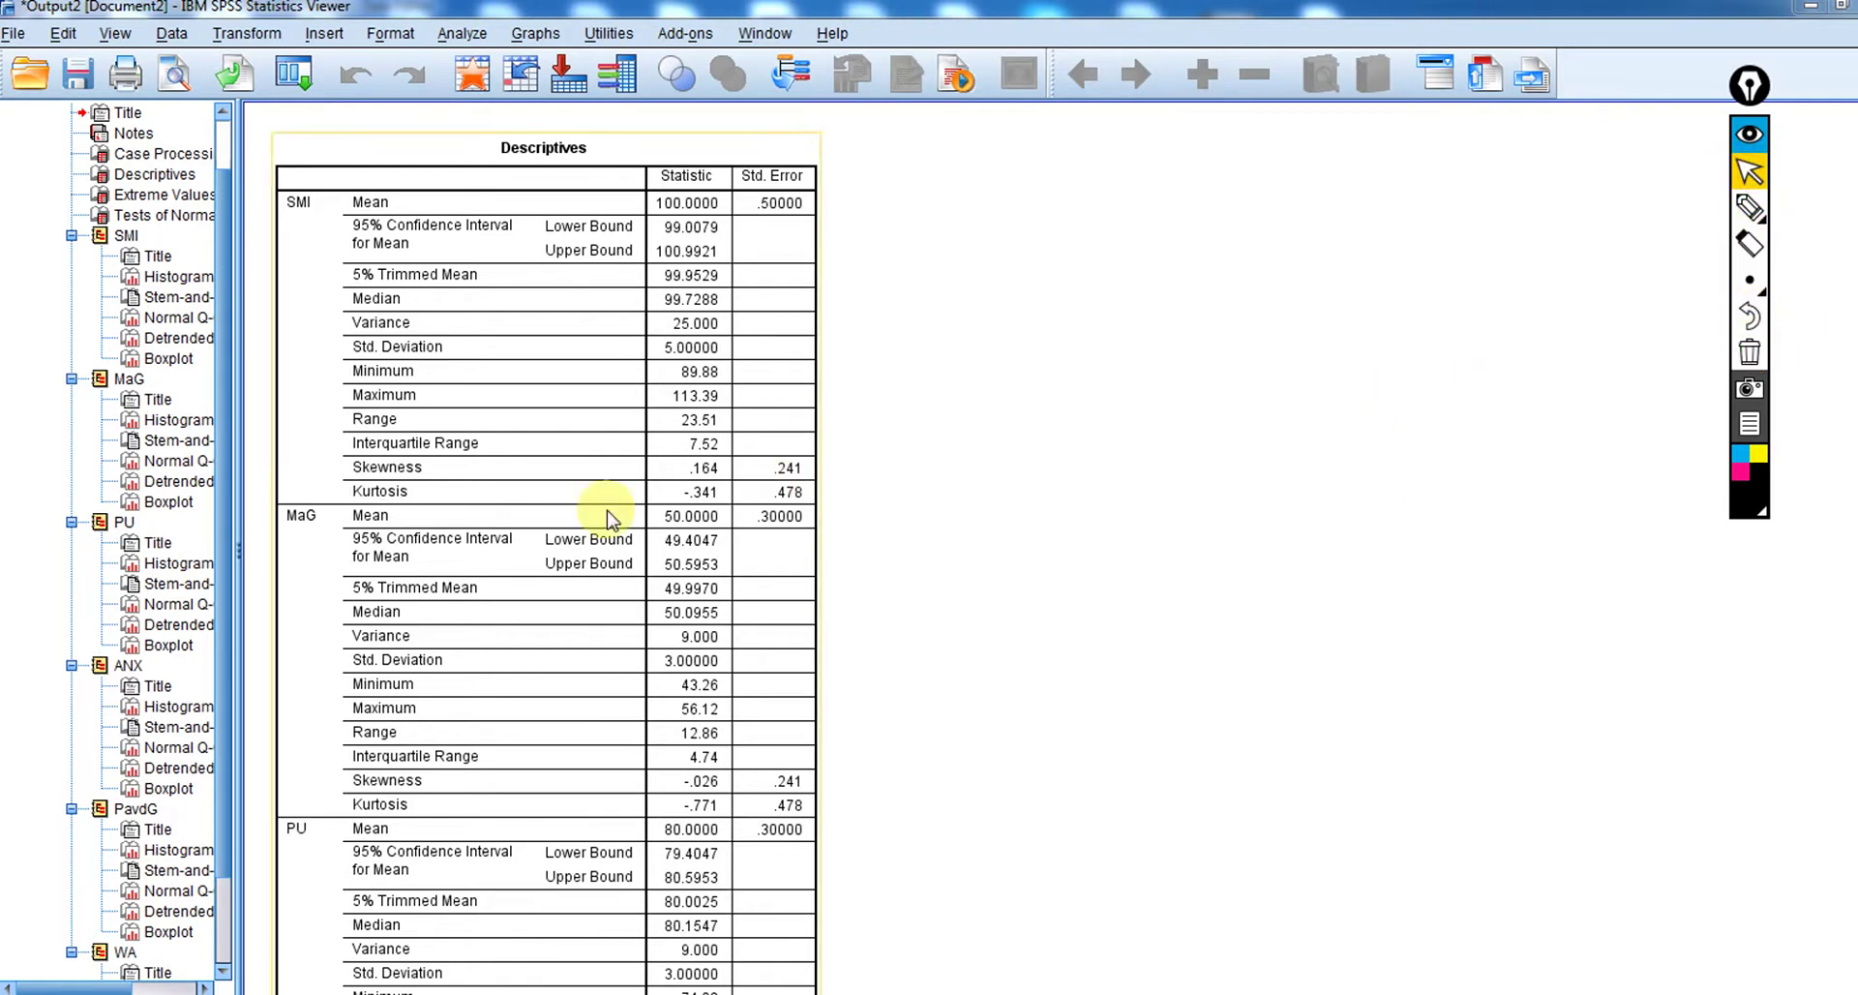
pyautogui.click(896, 760)
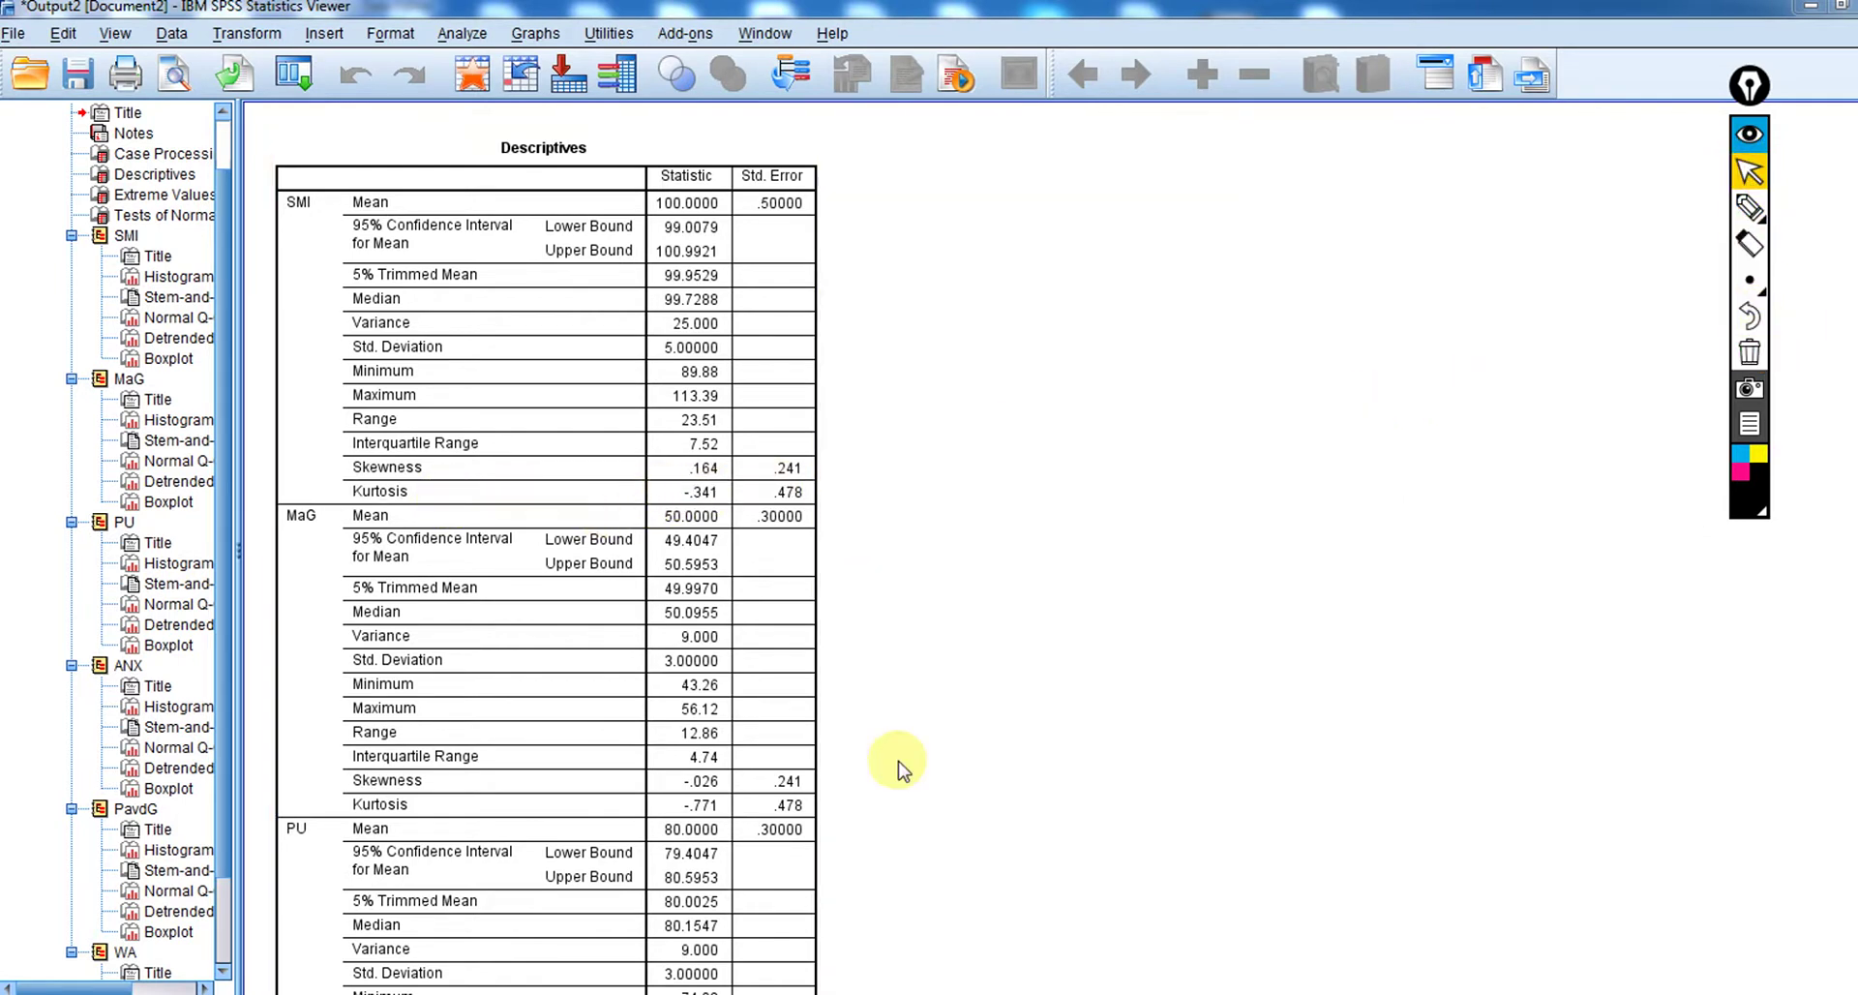
# Draw a number line beside the Descriptives table with a centre tick marked 0 and one tick on each side, and clear the drawing.
pyautogui.click(1747, 206)
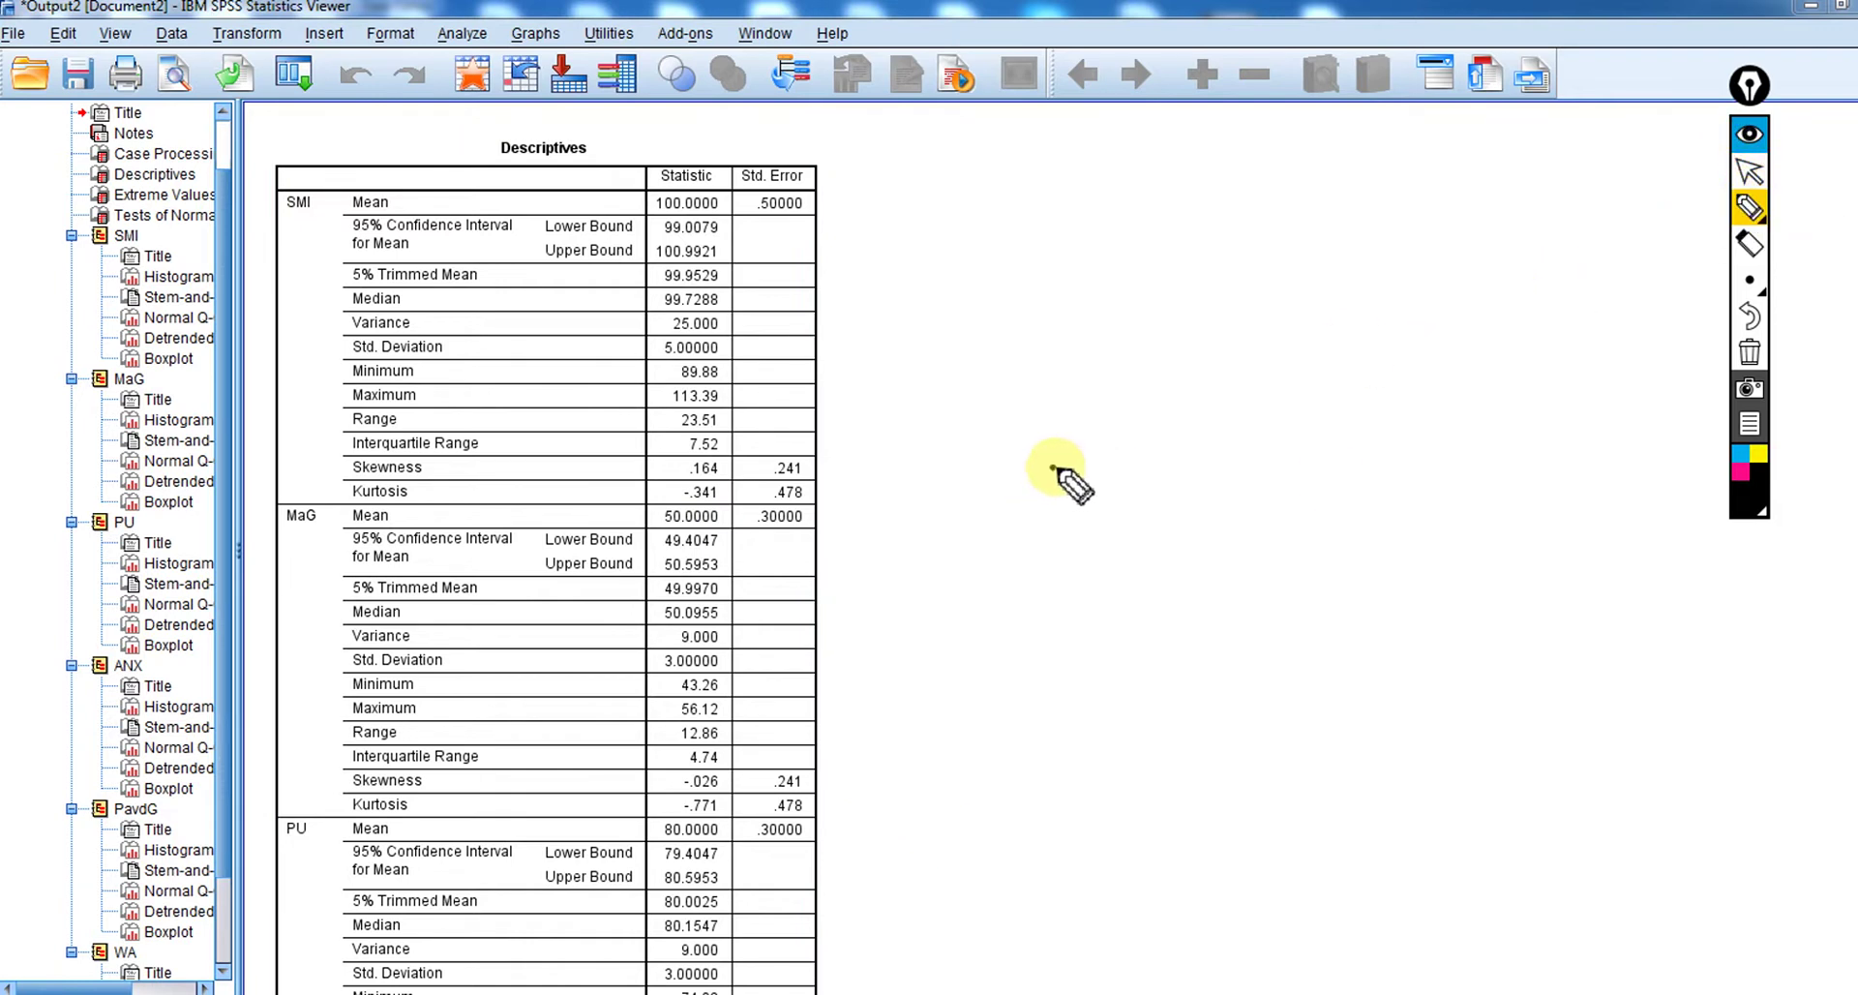
pyautogui.moveTo(1052, 467); pyautogui.dragTo(1367, 451)
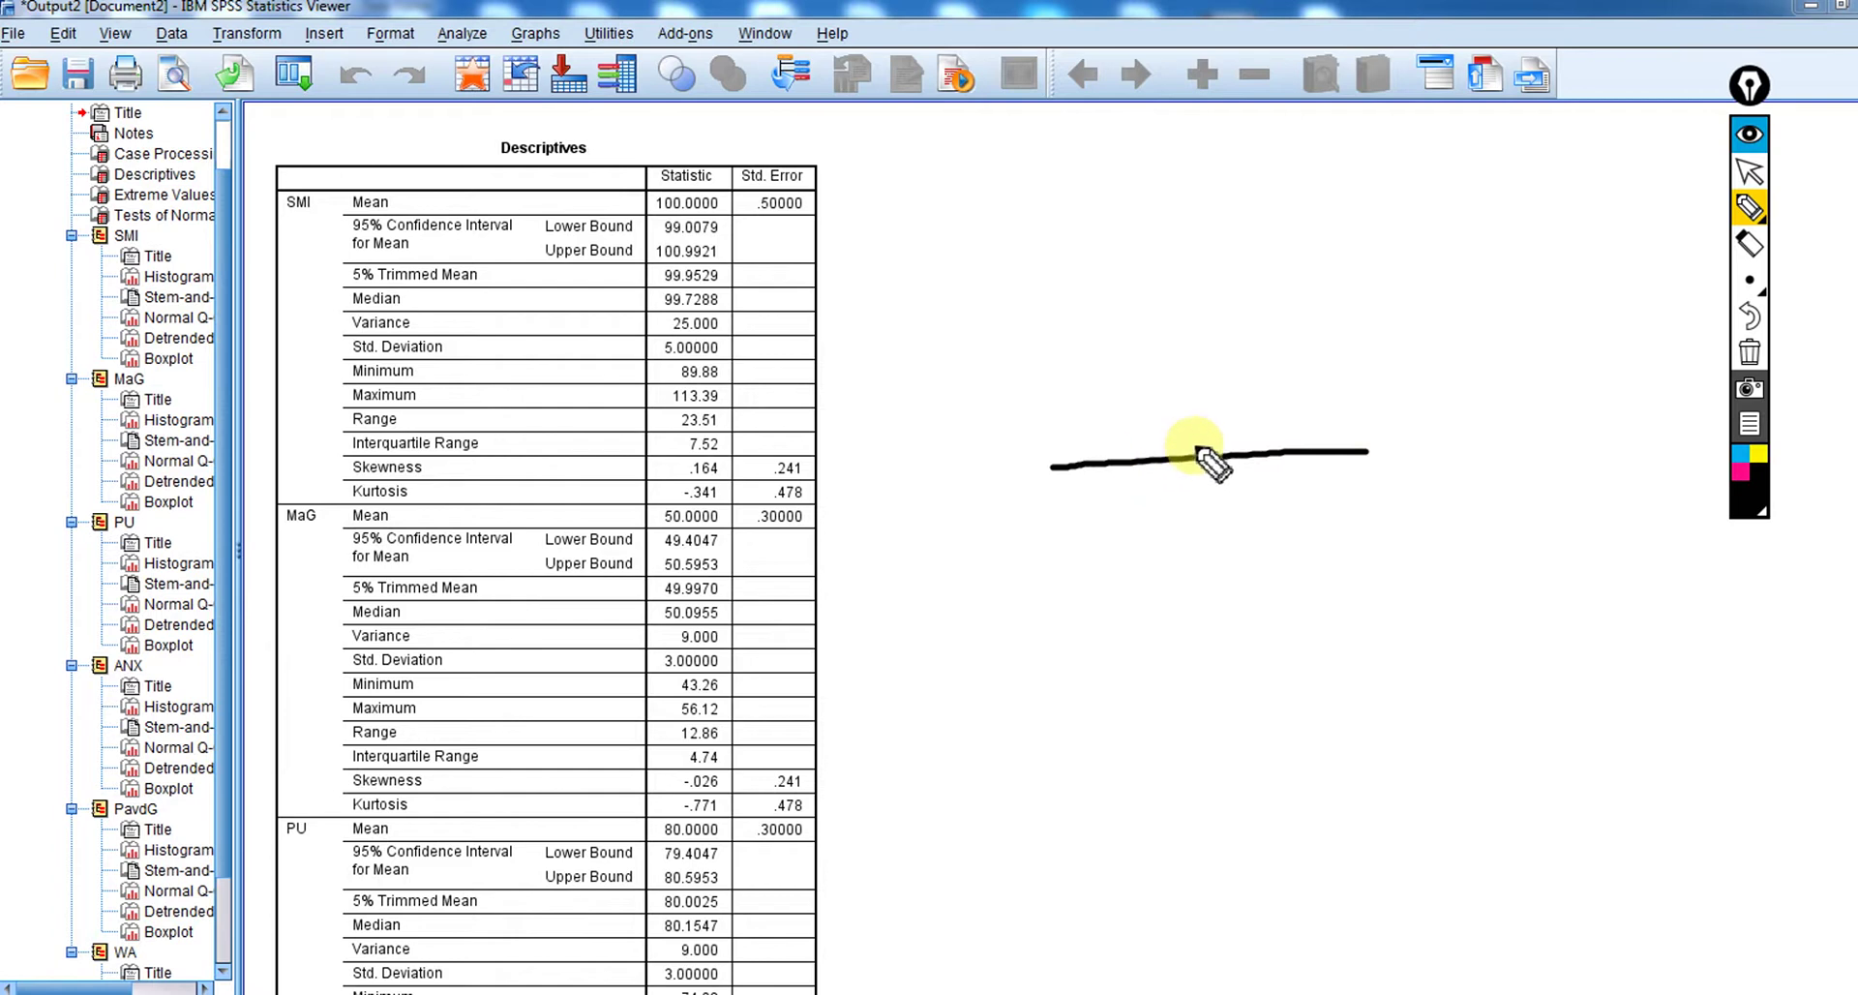
pyautogui.moveTo(1203, 433); pyautogui.dragTo(1209, 514)
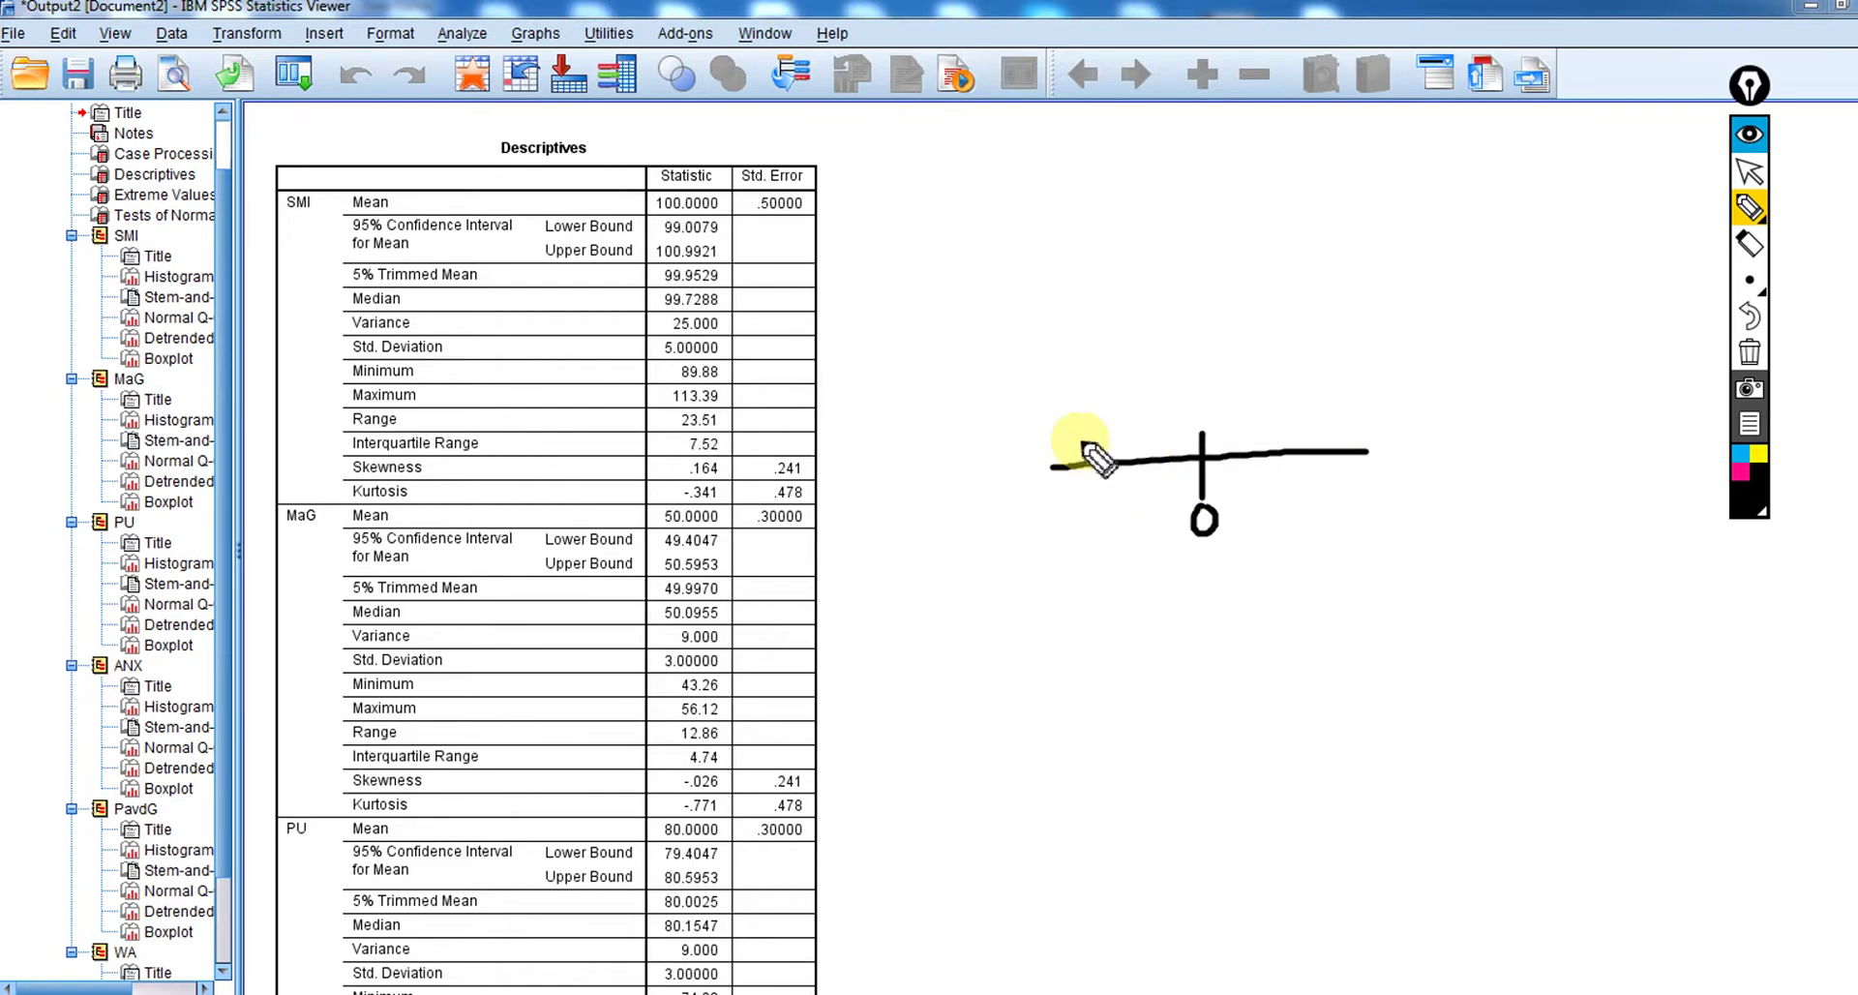
pyautogui.moveTo(1086, 435); pyautogui.dragTo(1088, 489)
pyautogui.moveTo(1329, 426); pyautogui.dragTo(1332, 455)
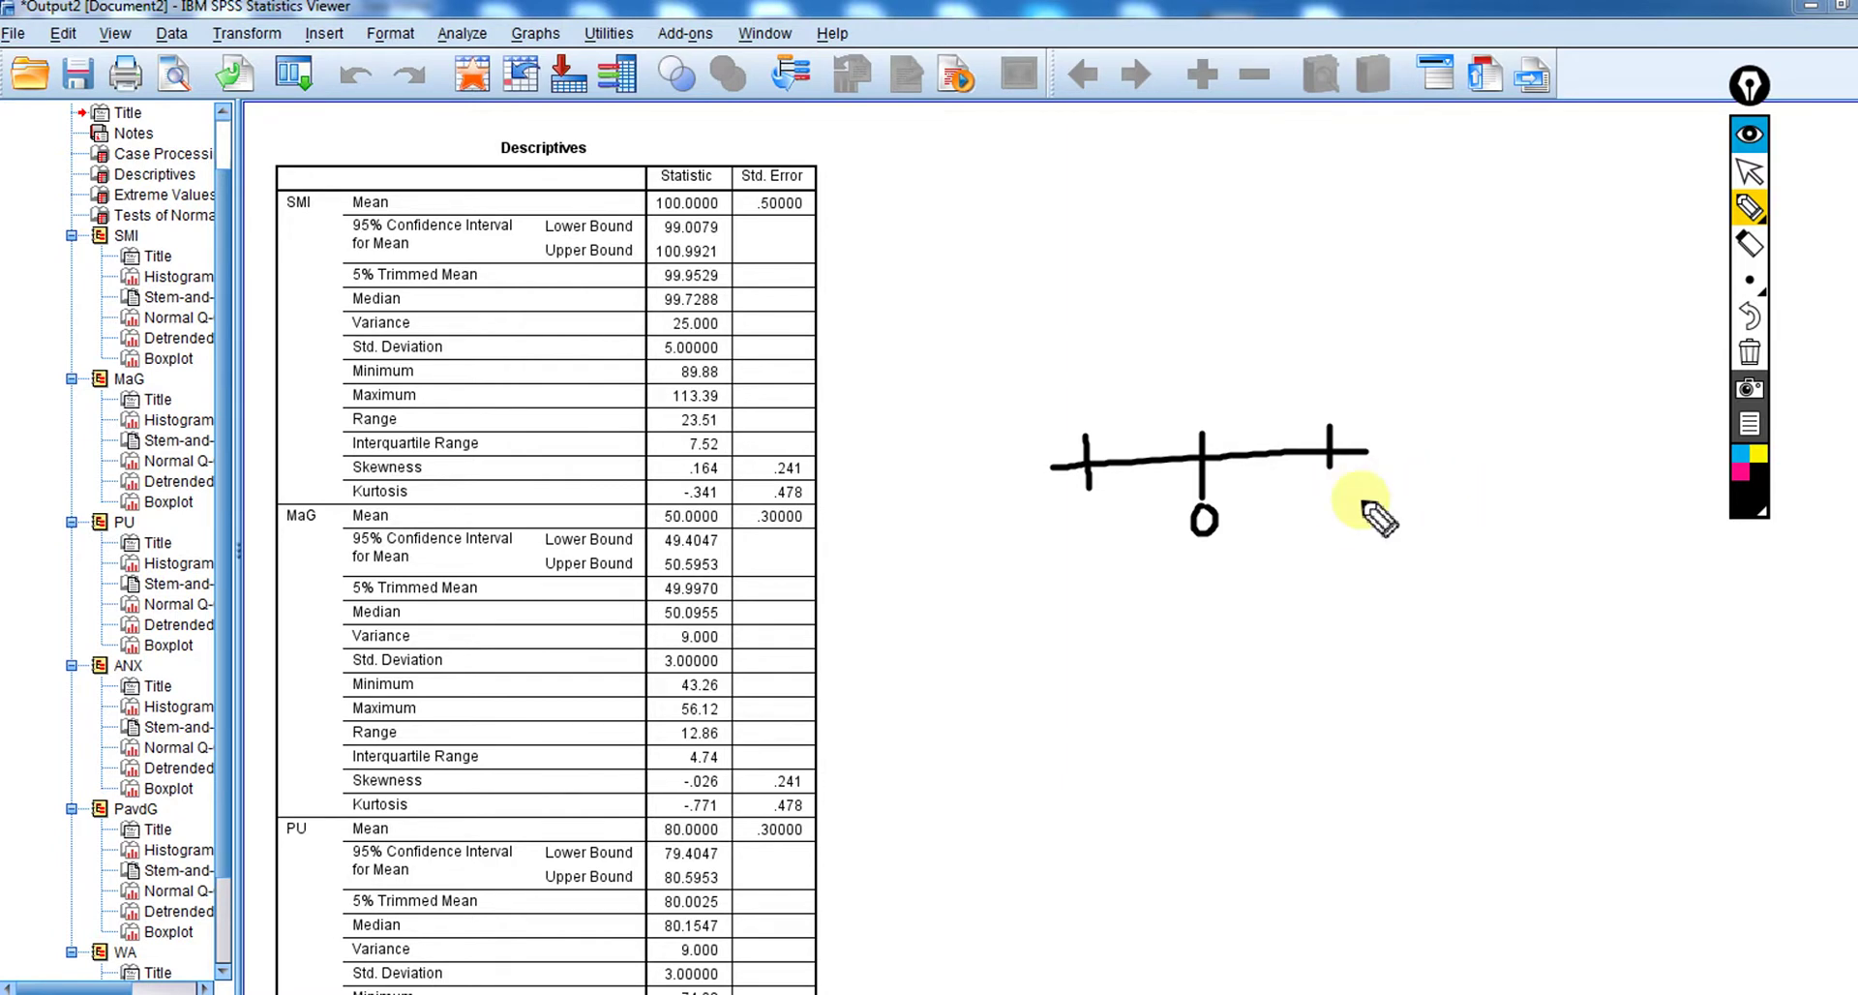
pyautogui.click(1752, 176)
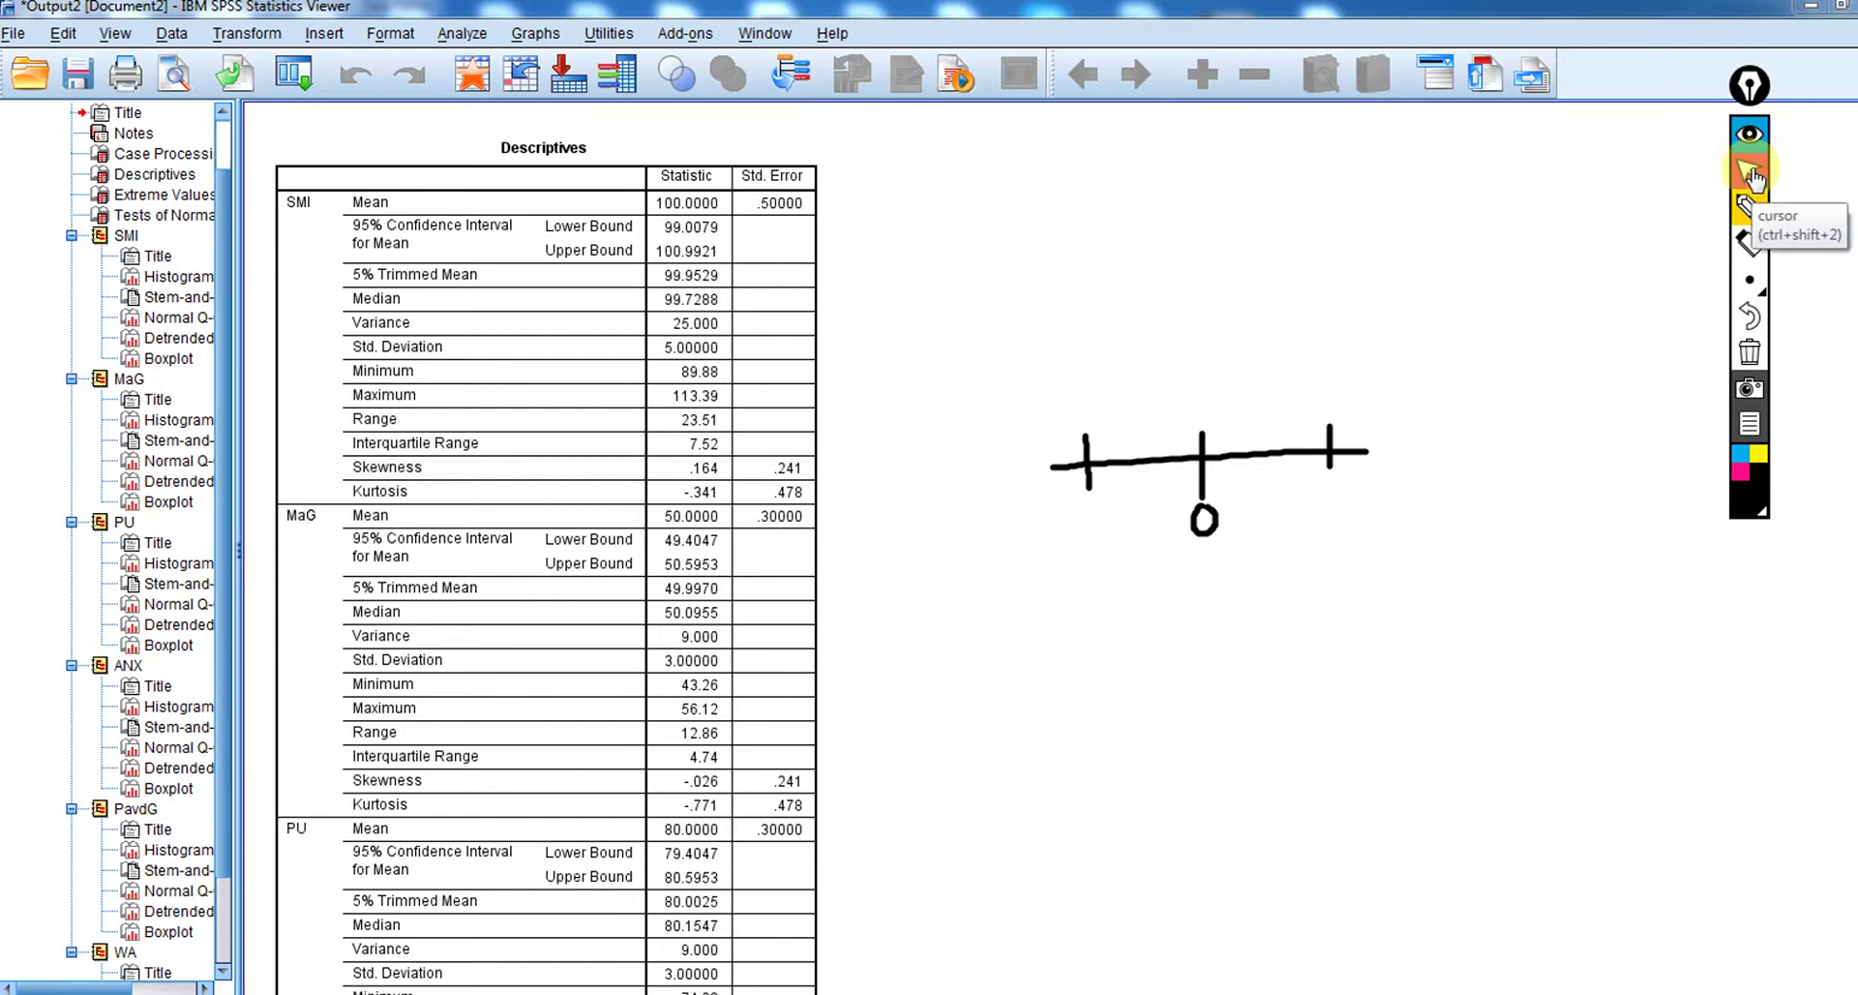
pyautogui.click(1765, 350)
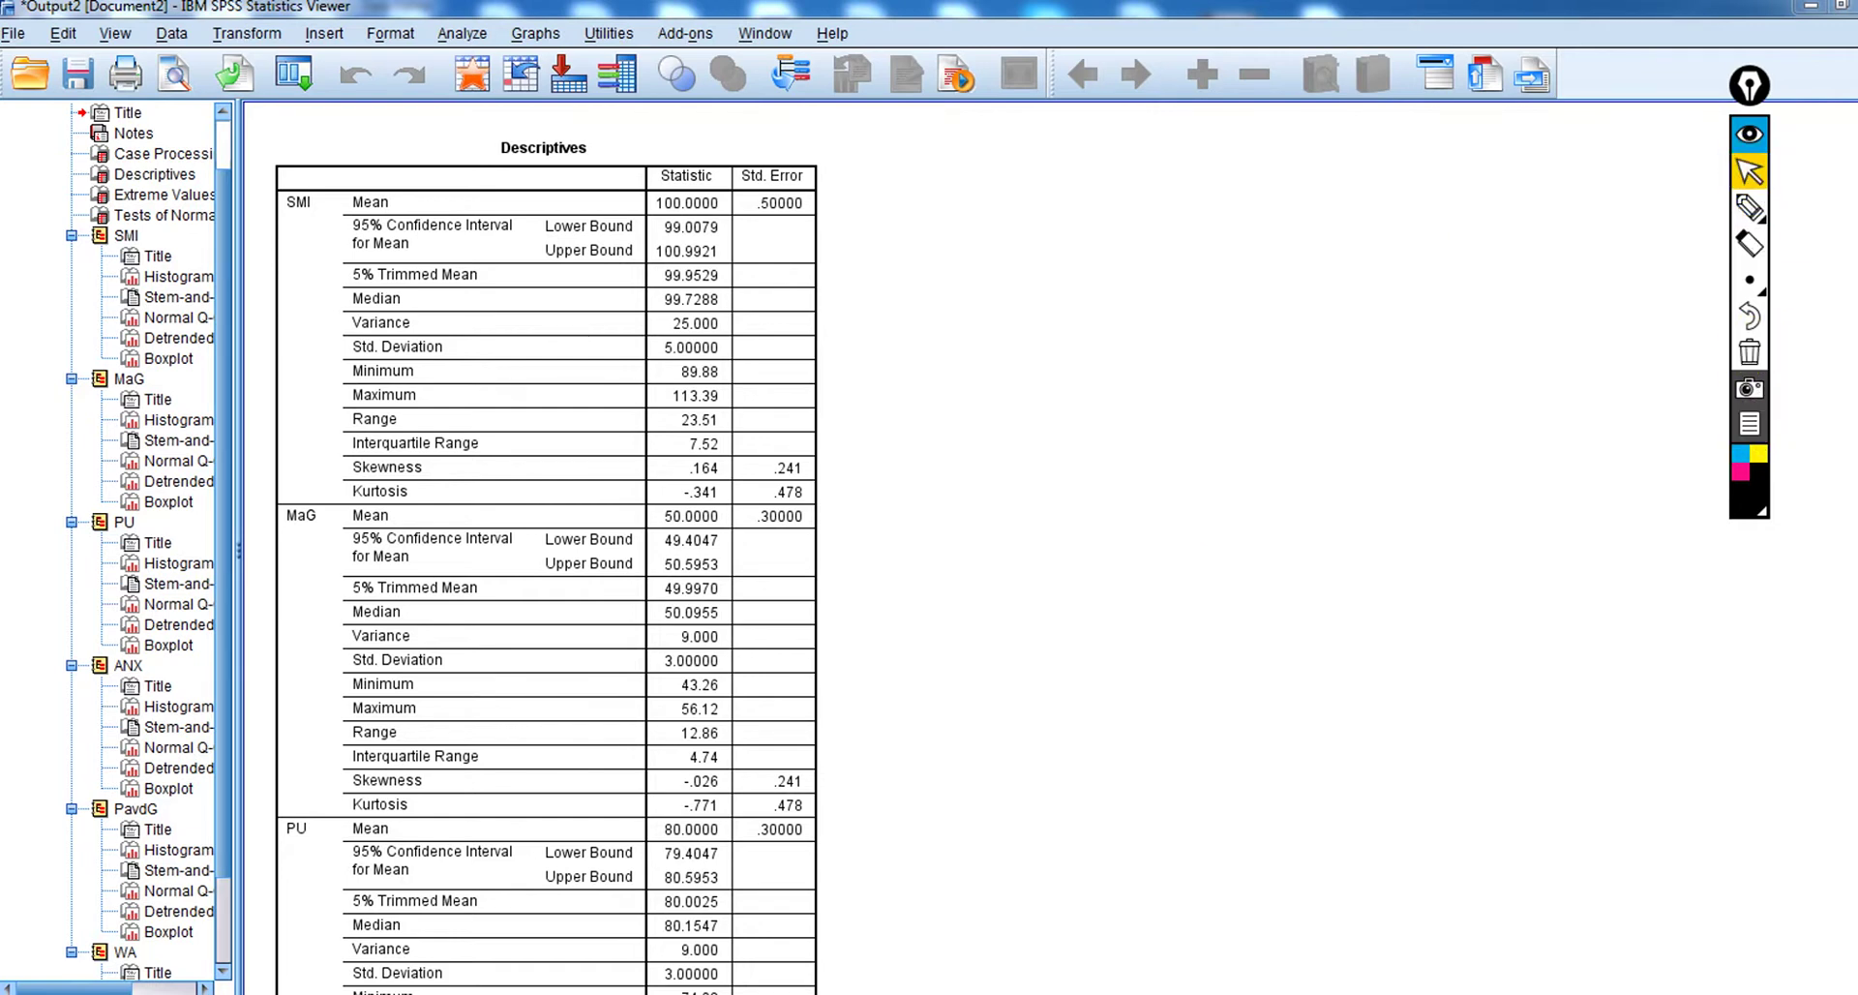
# Review the end of the Descriptives table, the Extreme Values table and the Tests of Normality table in the output.
pyautogui.scroll(-15, 545, 547)
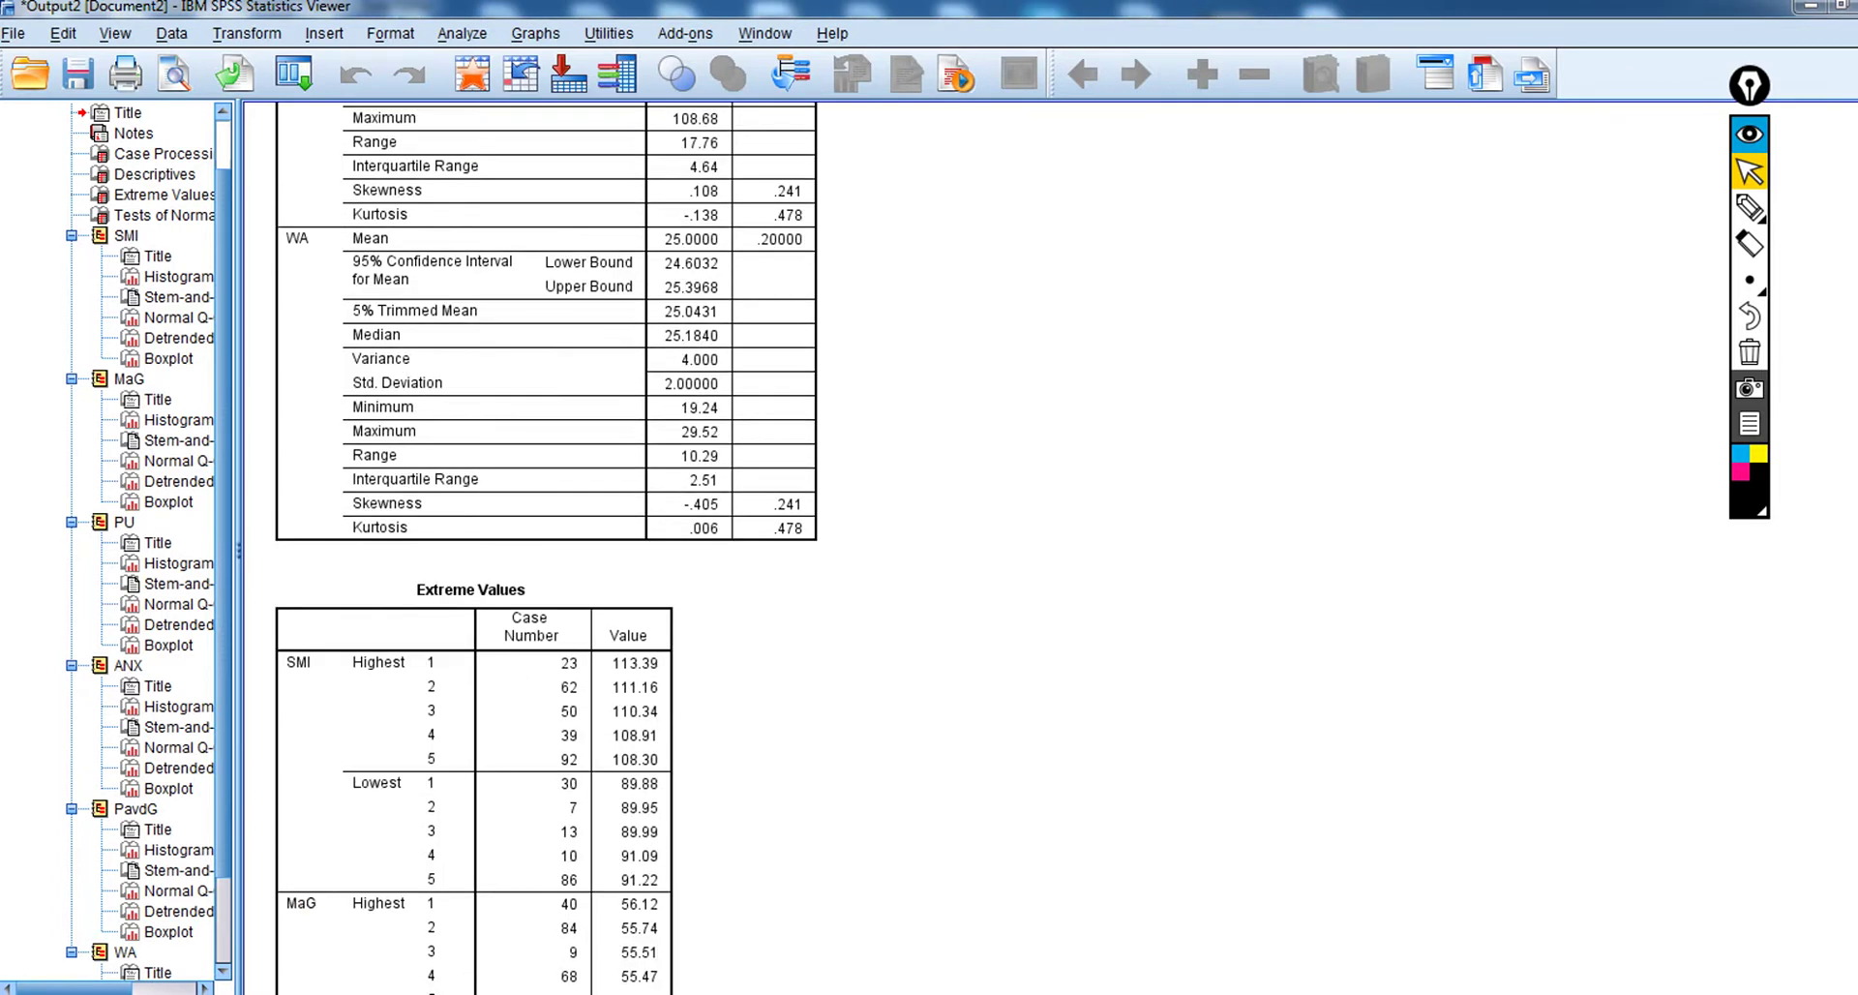
pyautogui.scroll(1, 546, 548)
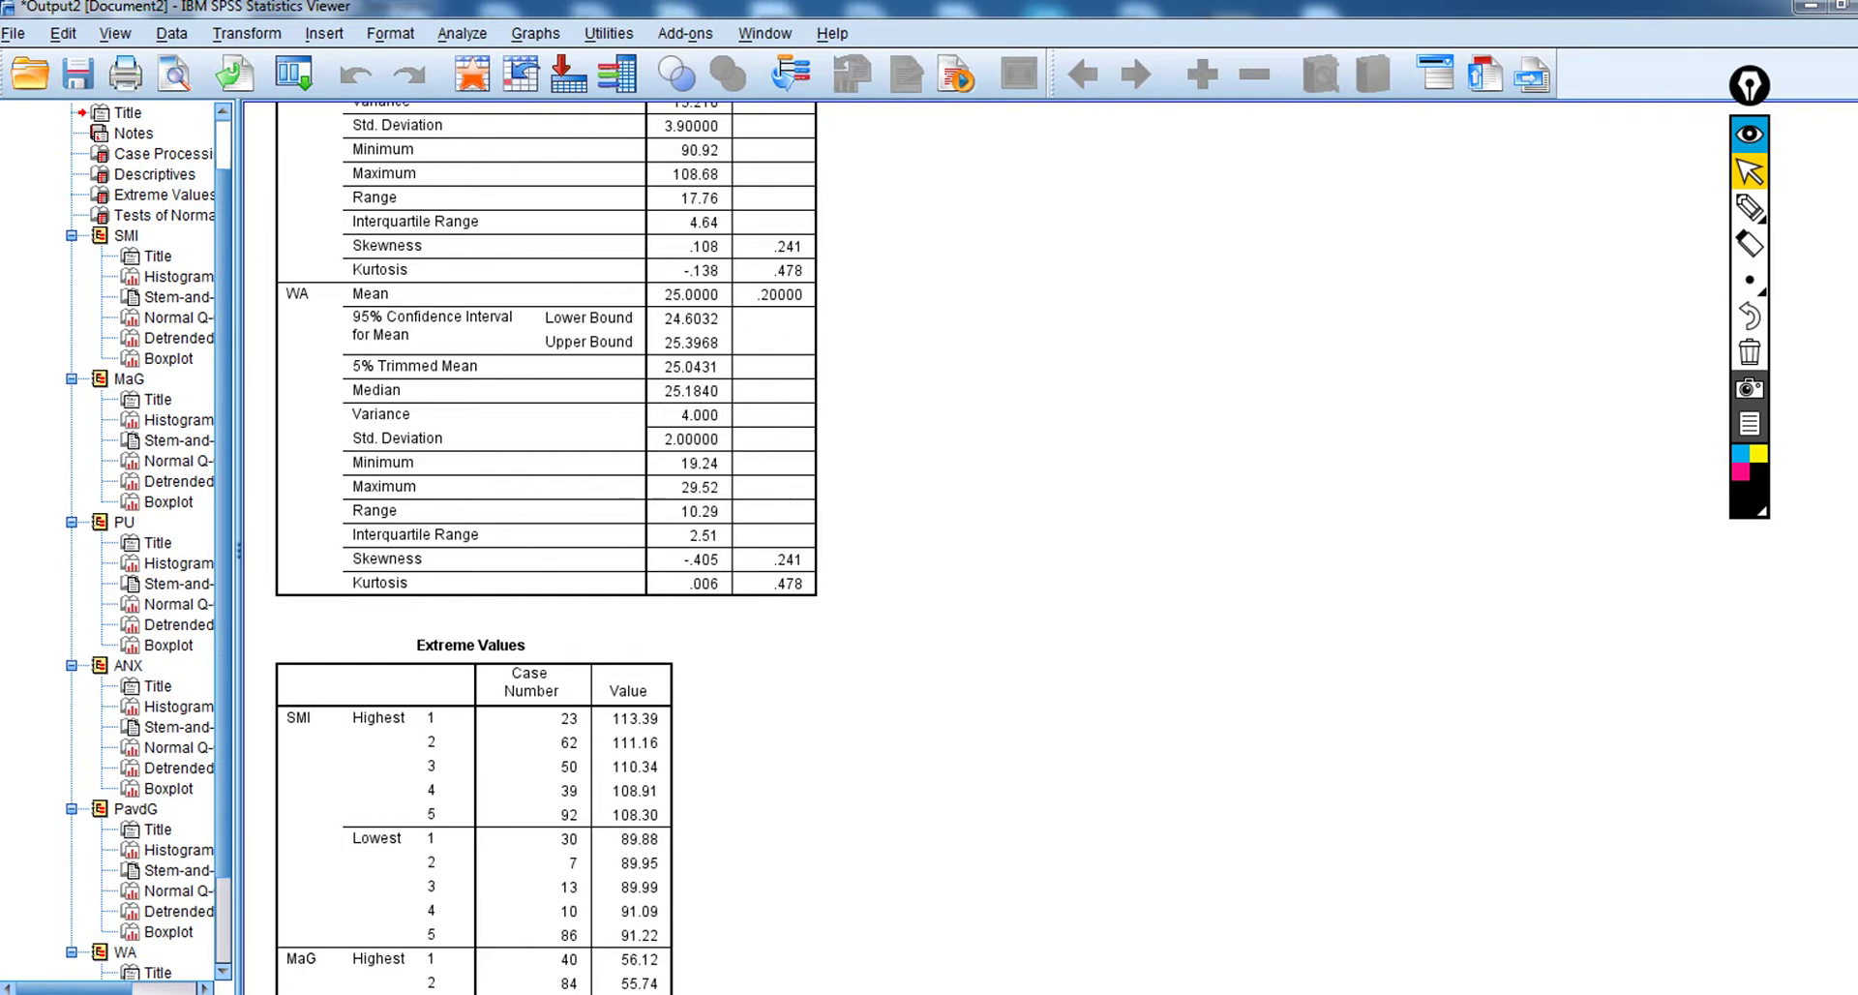
pyautogui.scroll(-3, 545, 547)
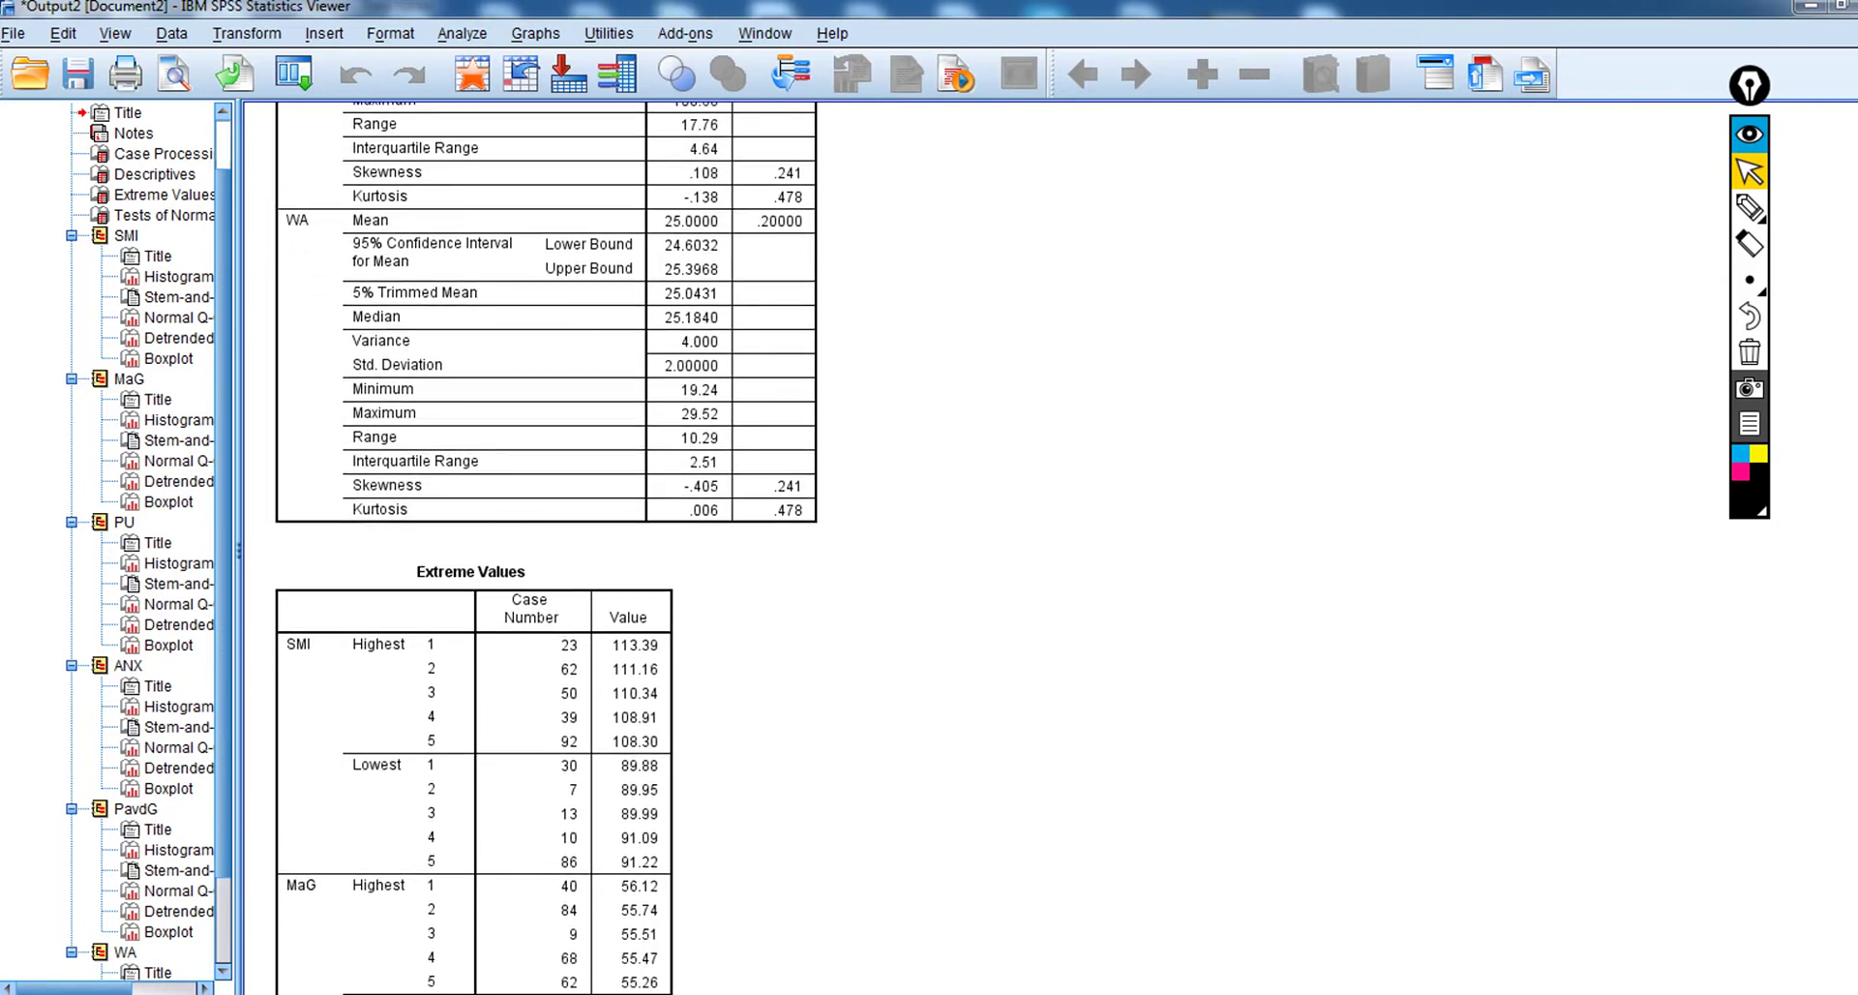
pyautogui.scroll(-2, 545, 547)
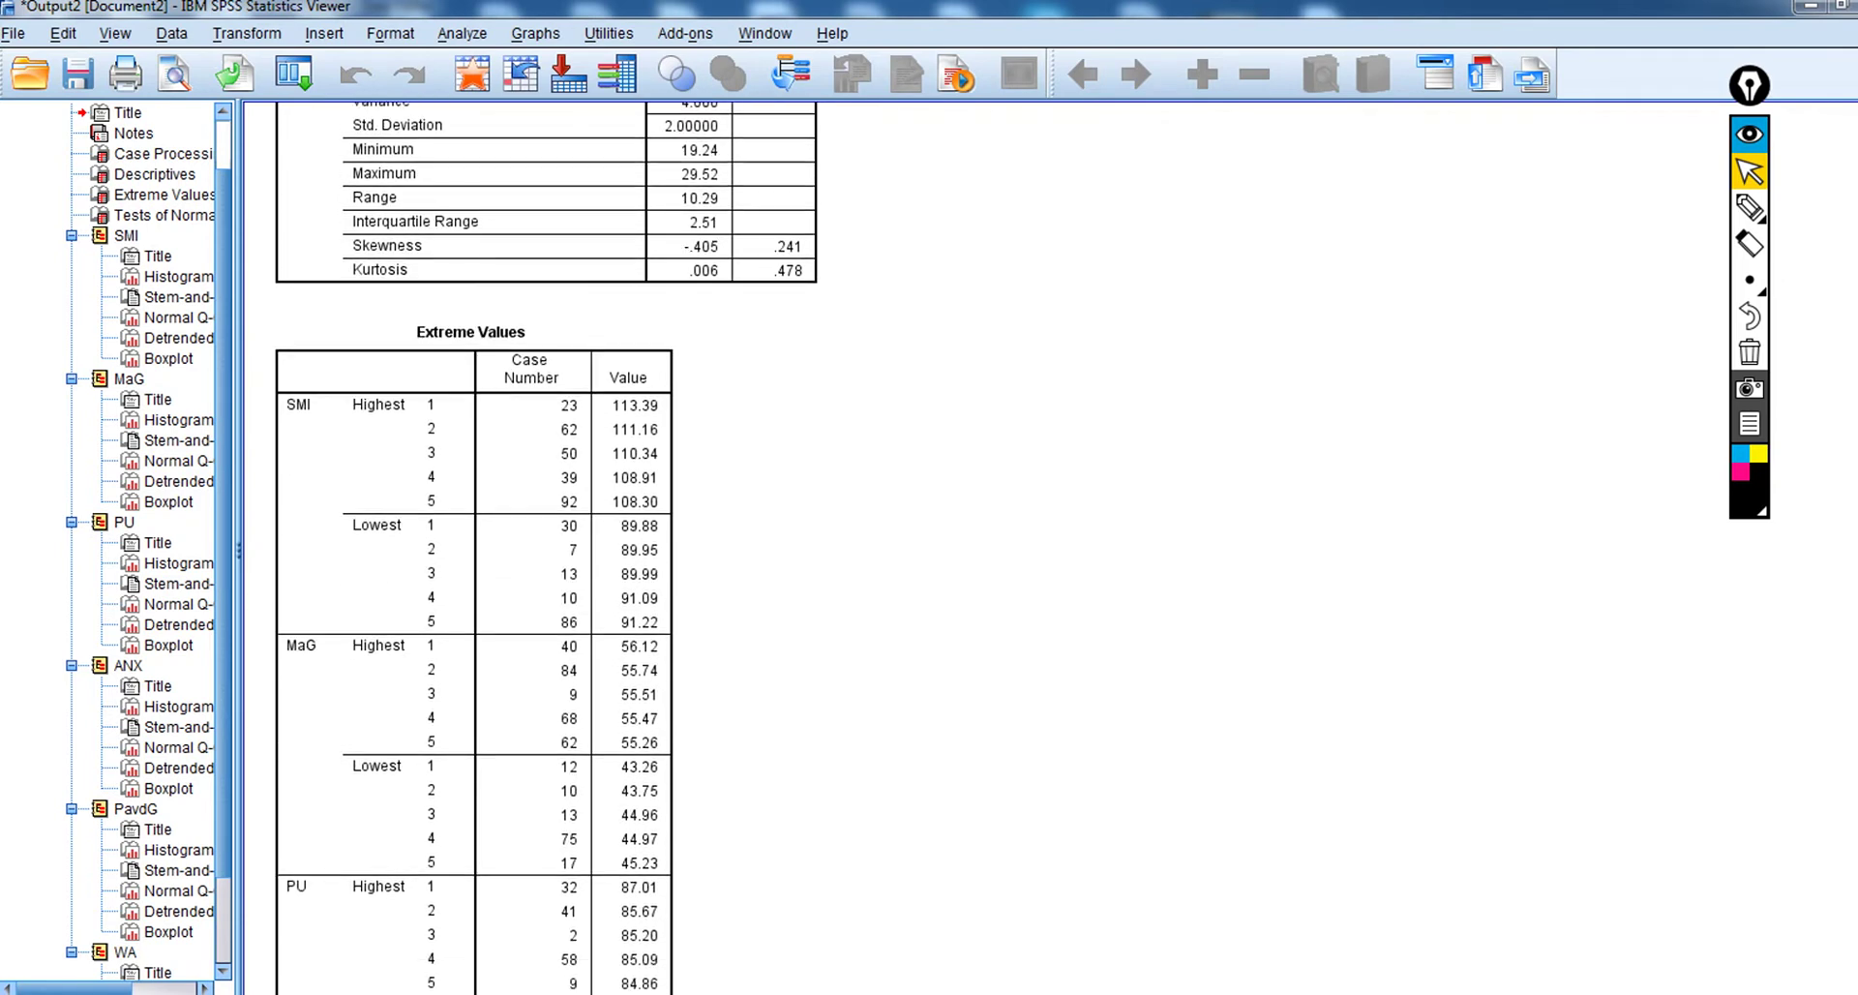
pyautogui.scroll(-1, 546, 548)
pyautogui.scroll(-1, 546, 548)
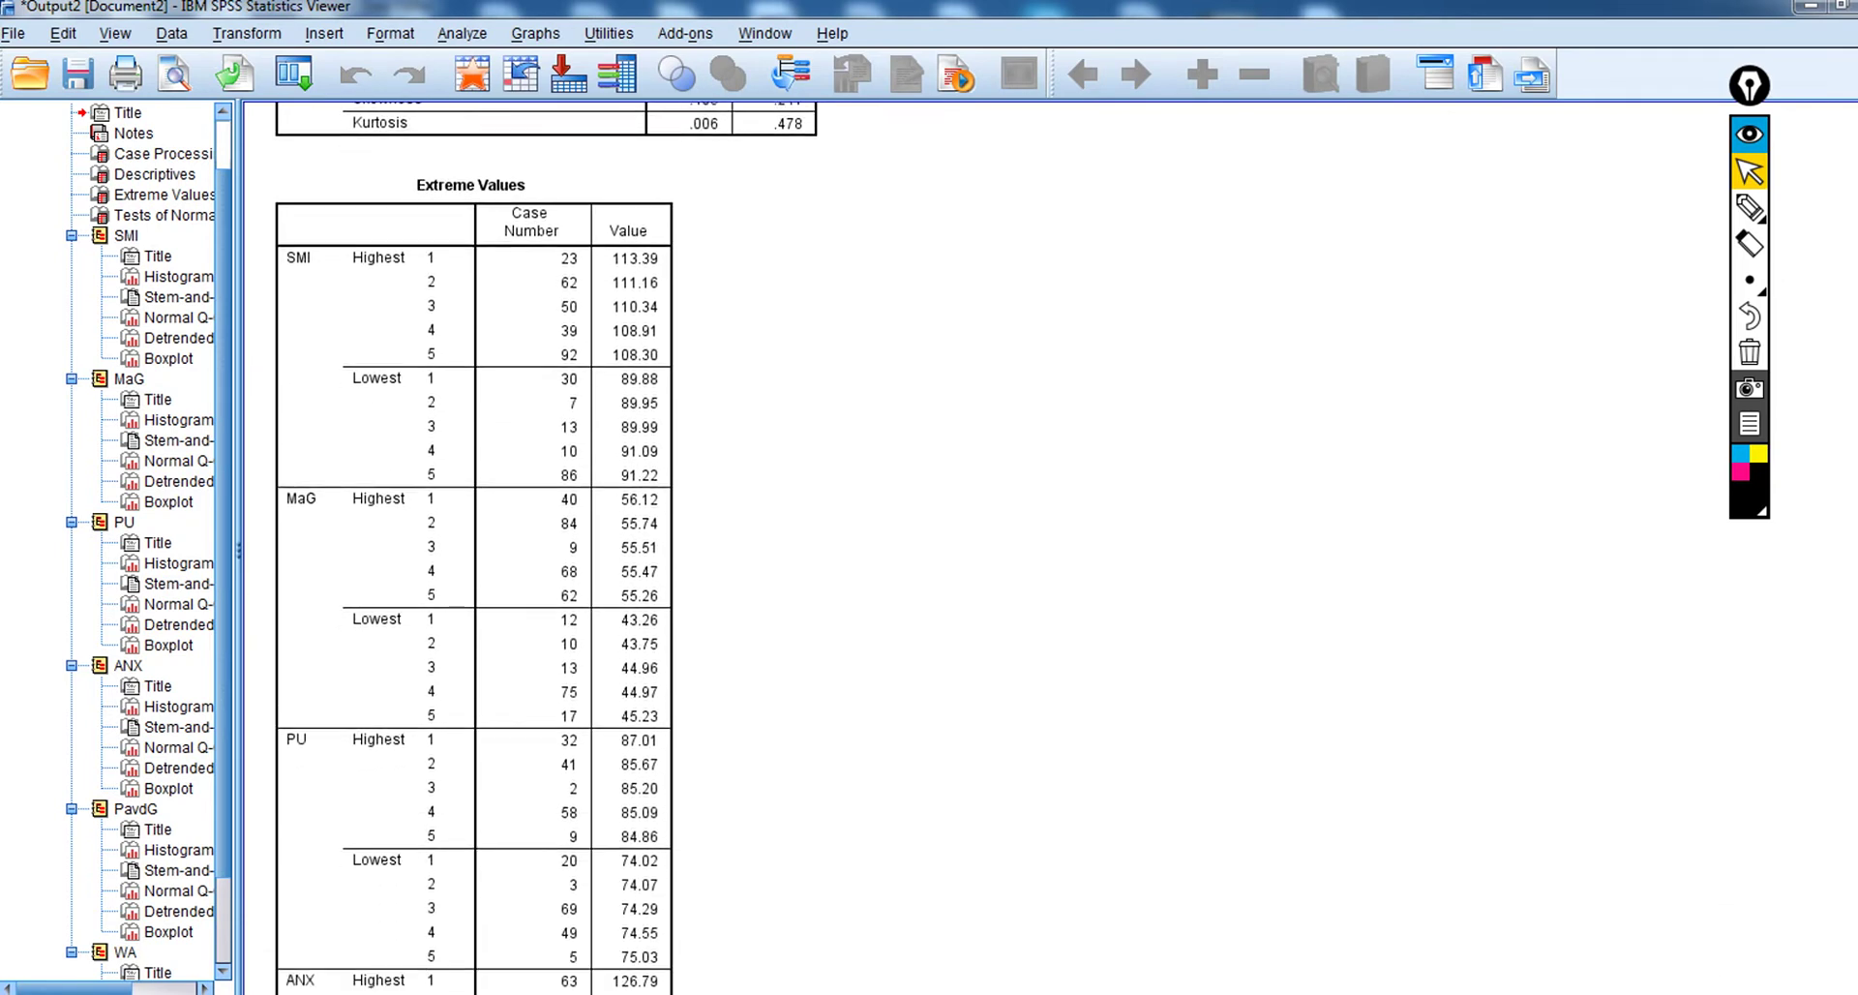
pyautogui.scroll(-20, 546, 548)
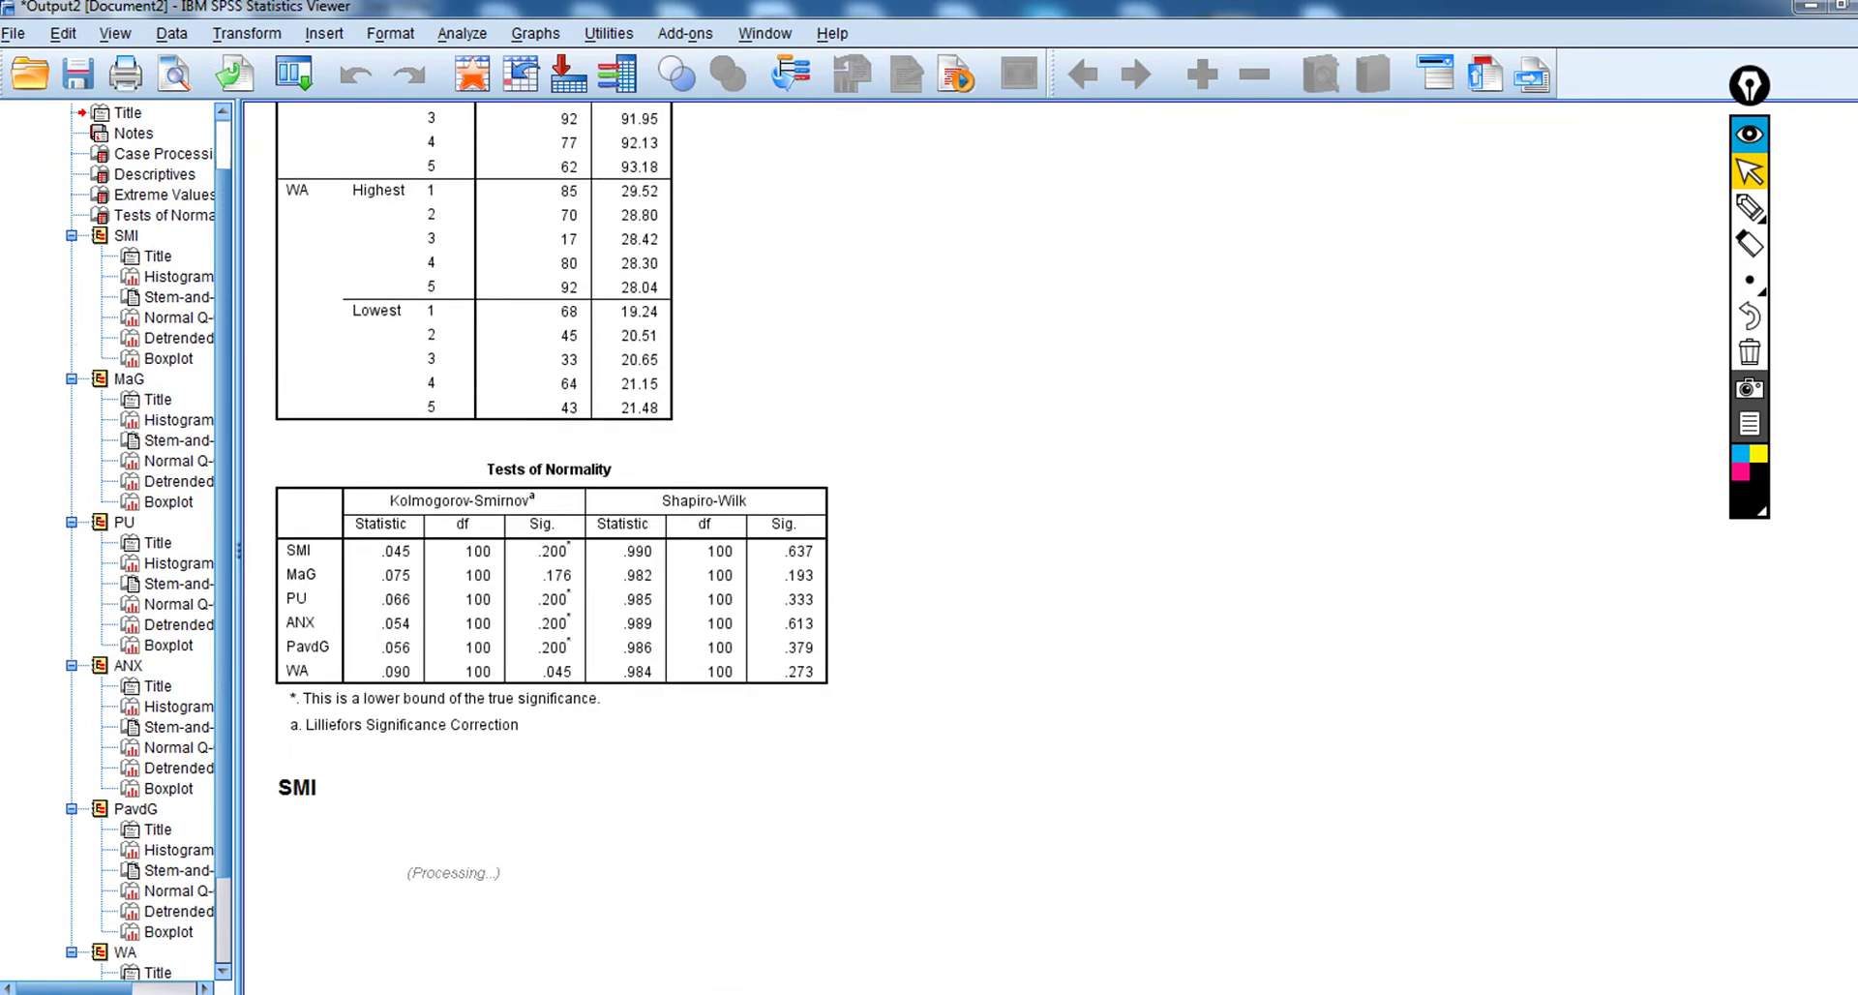
pyautogui.scroll(-1, 546, 549)
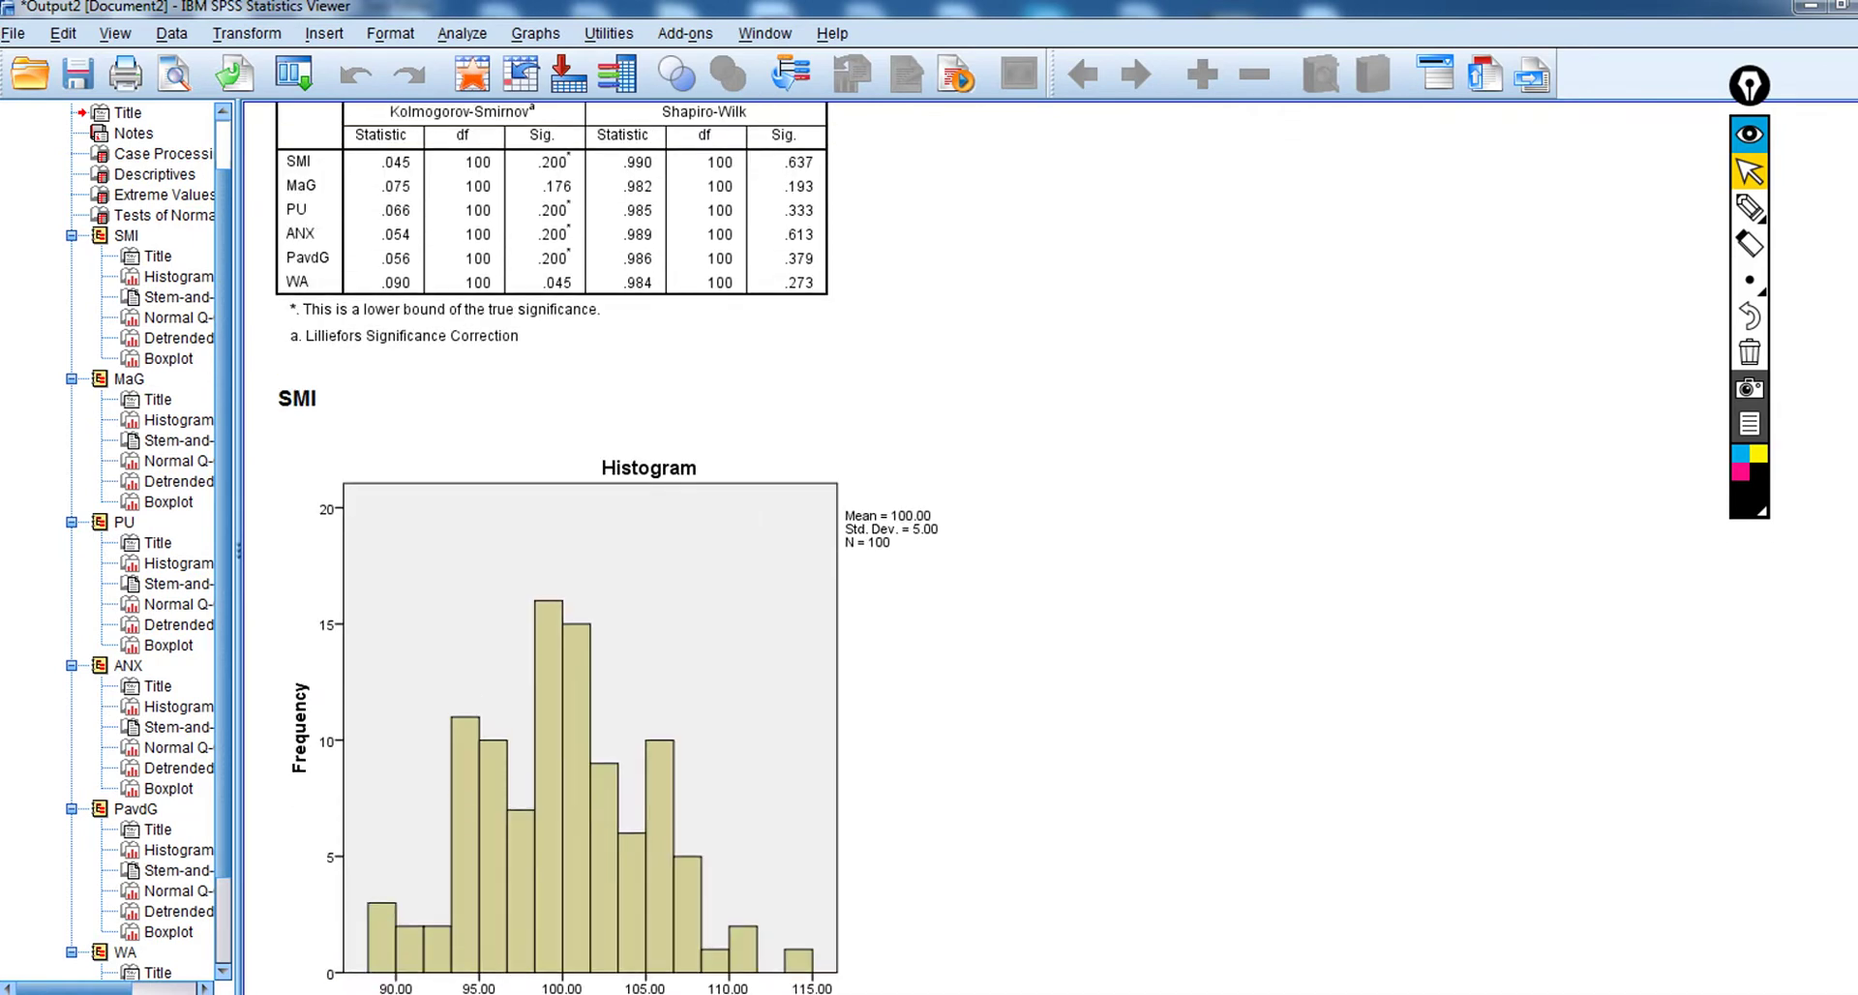
# Underline the Shapiro-Wilk Sig. heading in the Tests of Normality table and mark the SMI and MaG significance values with short strokes.
pyautogui.scroll(6, 556, 542)
pyautogui.click(1747, 207)
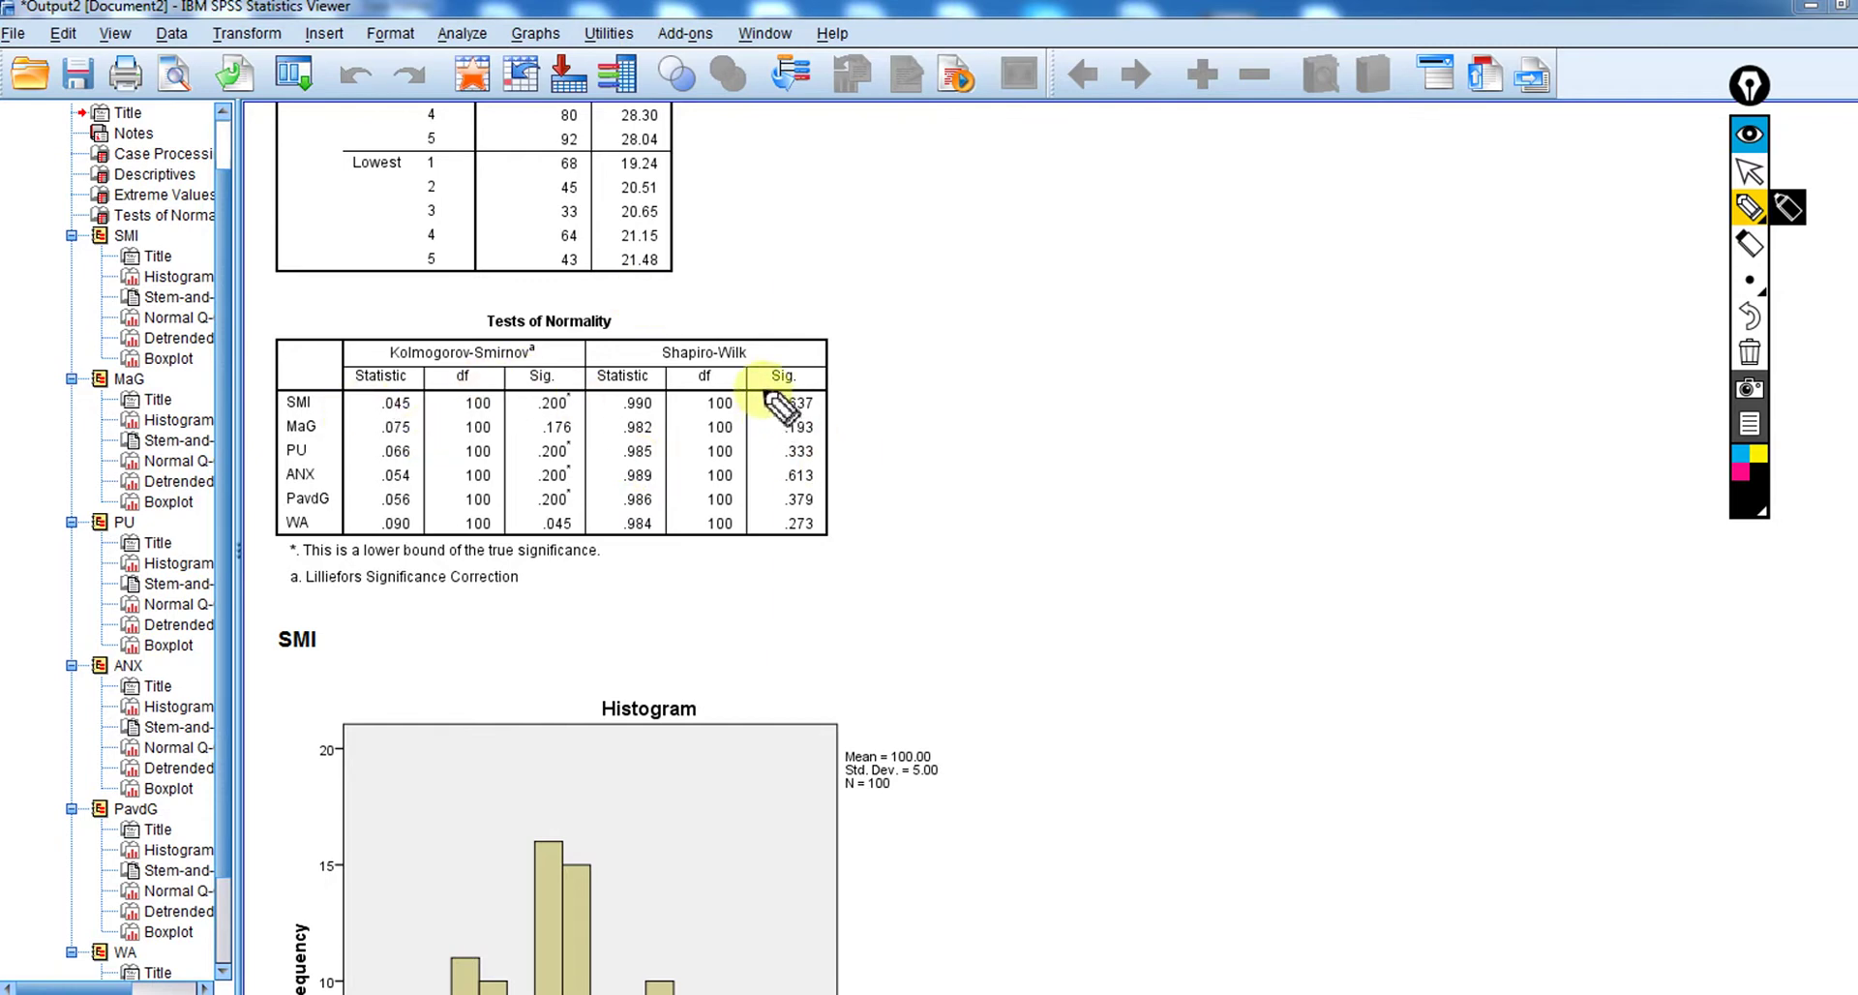
pyautogui.moveTo(763, 388); pyautogui.dragTo(818, 386)
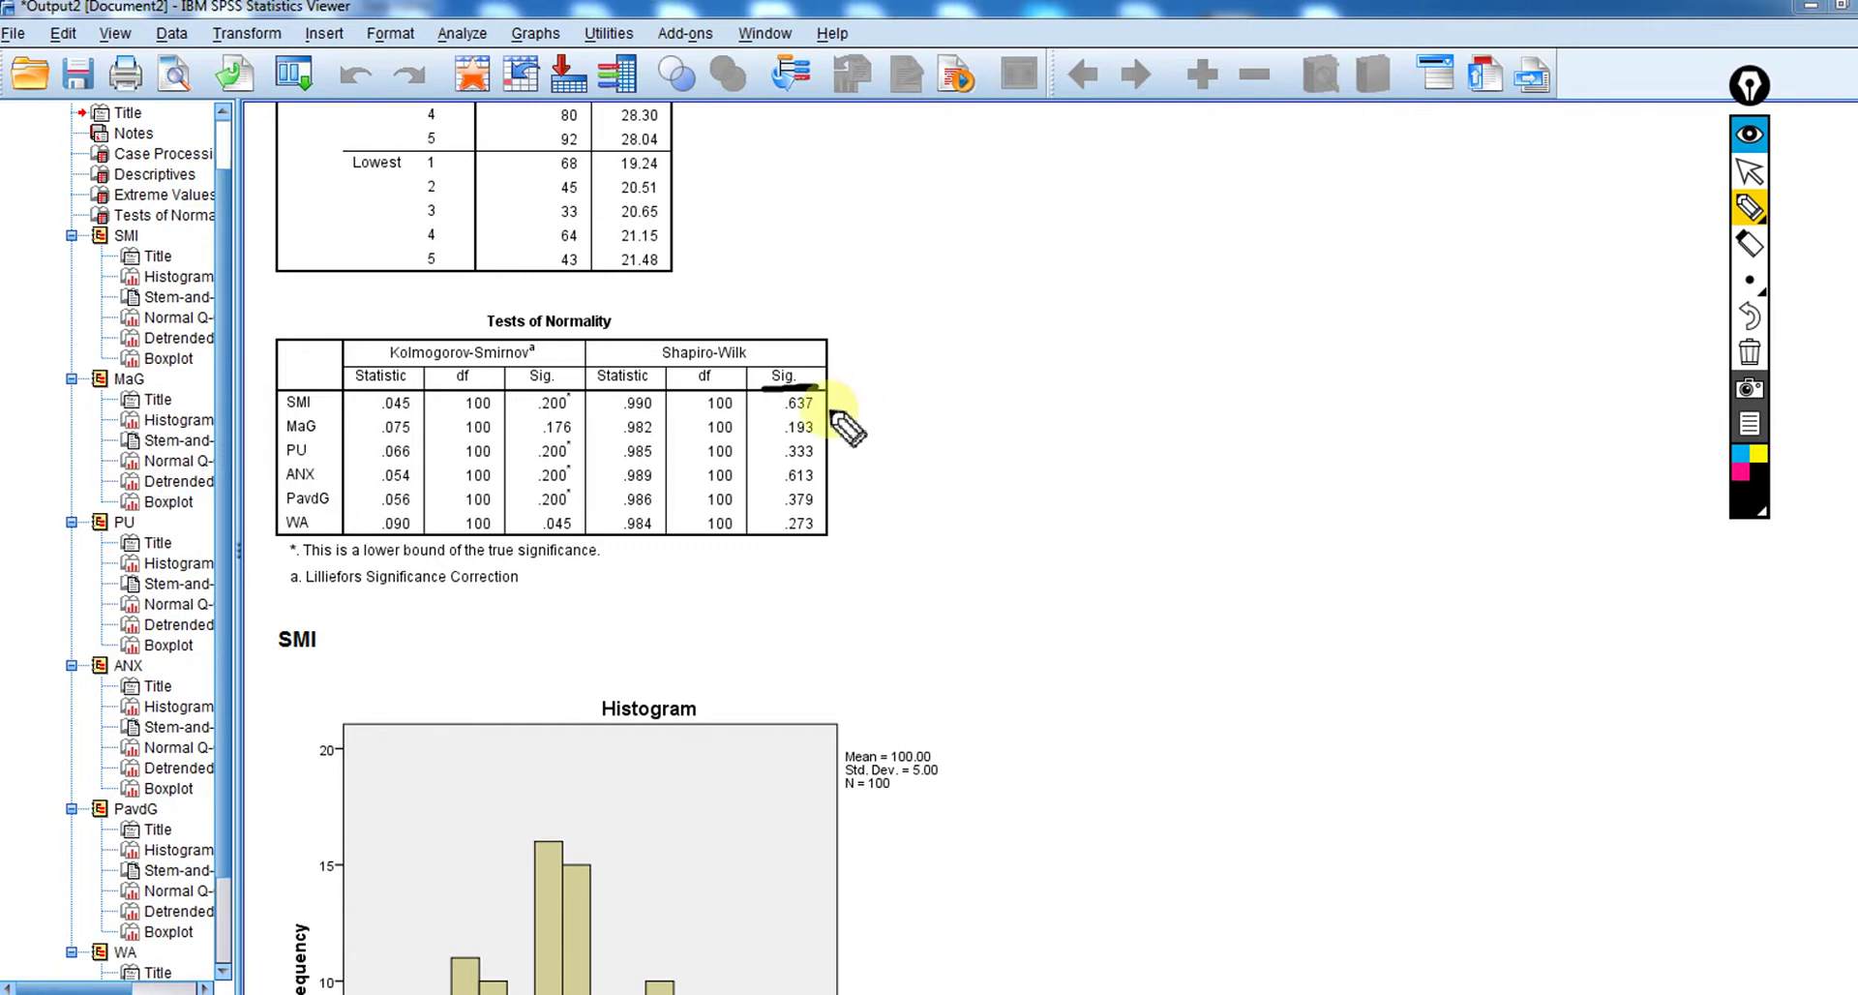
pyautogui.moveTo(818, 400); pyautogui.dragTo(842, 395)
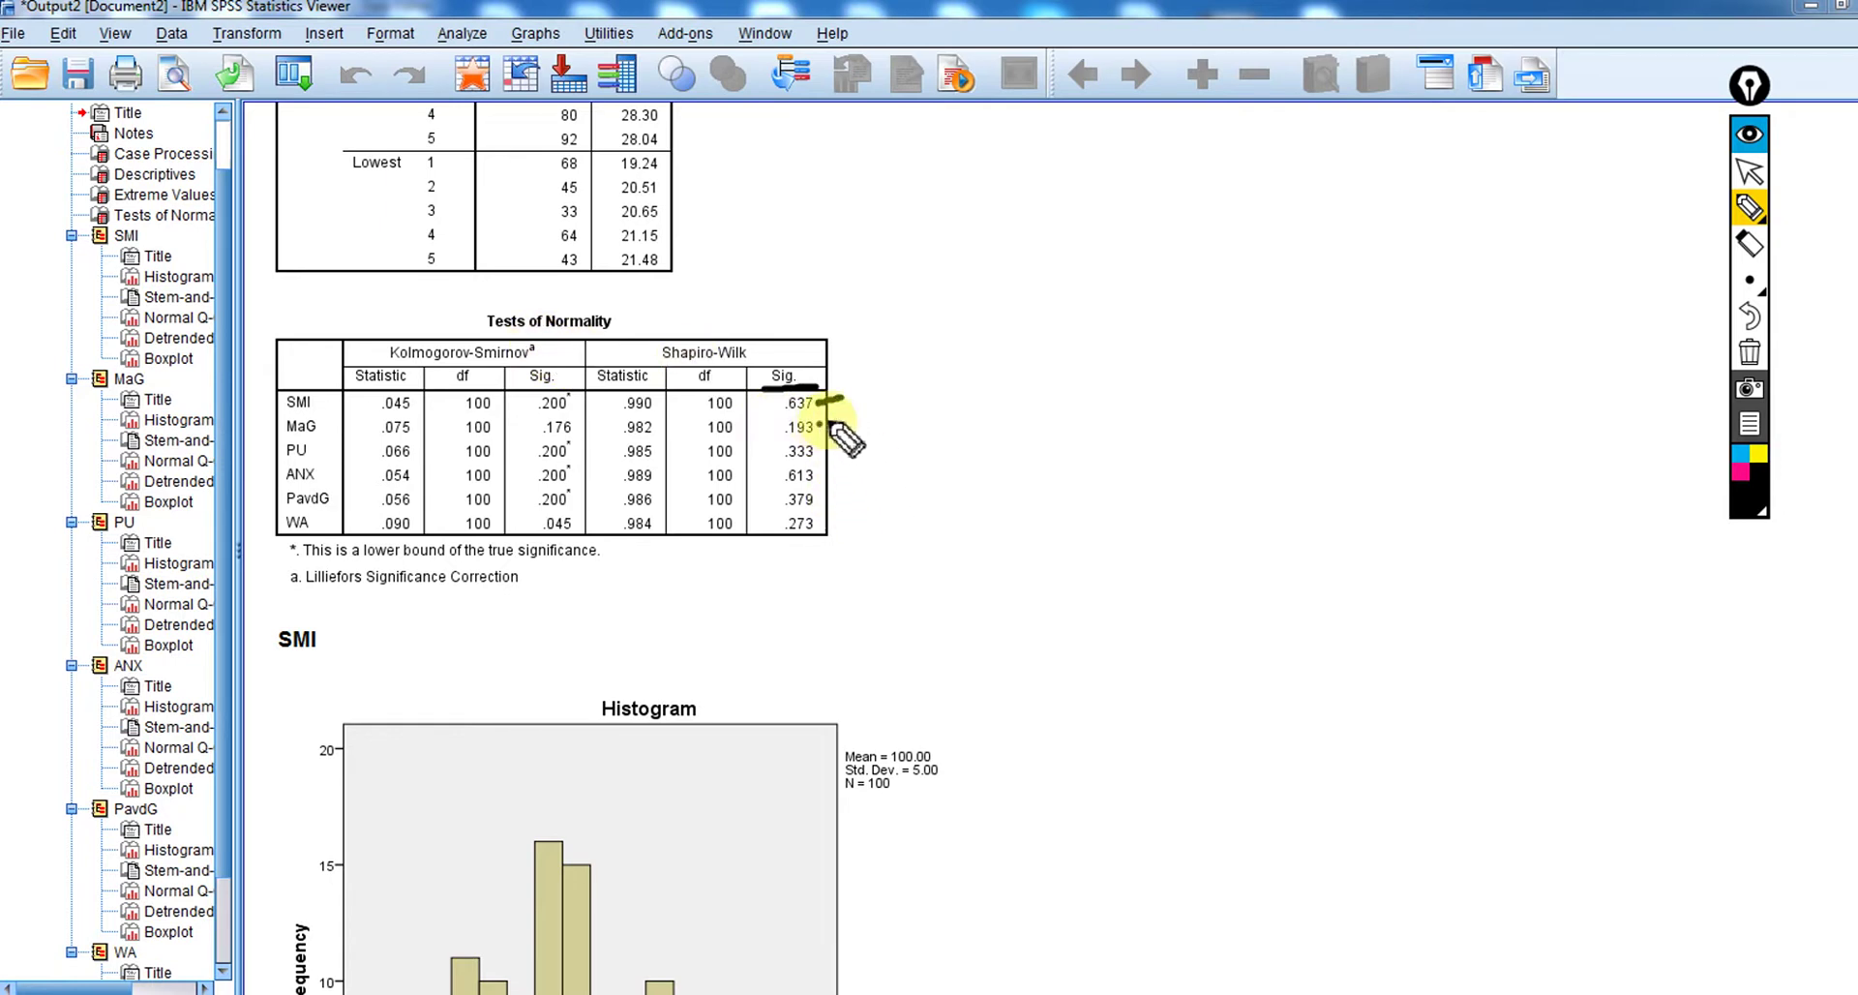
pyautogui.moveTo(830, 422); pyautogui.dragTo(844, 415)
# Clear all marks from the Tests of Normality table and return to the normal cursor.
pyautogui.moveTo(1749, 280)
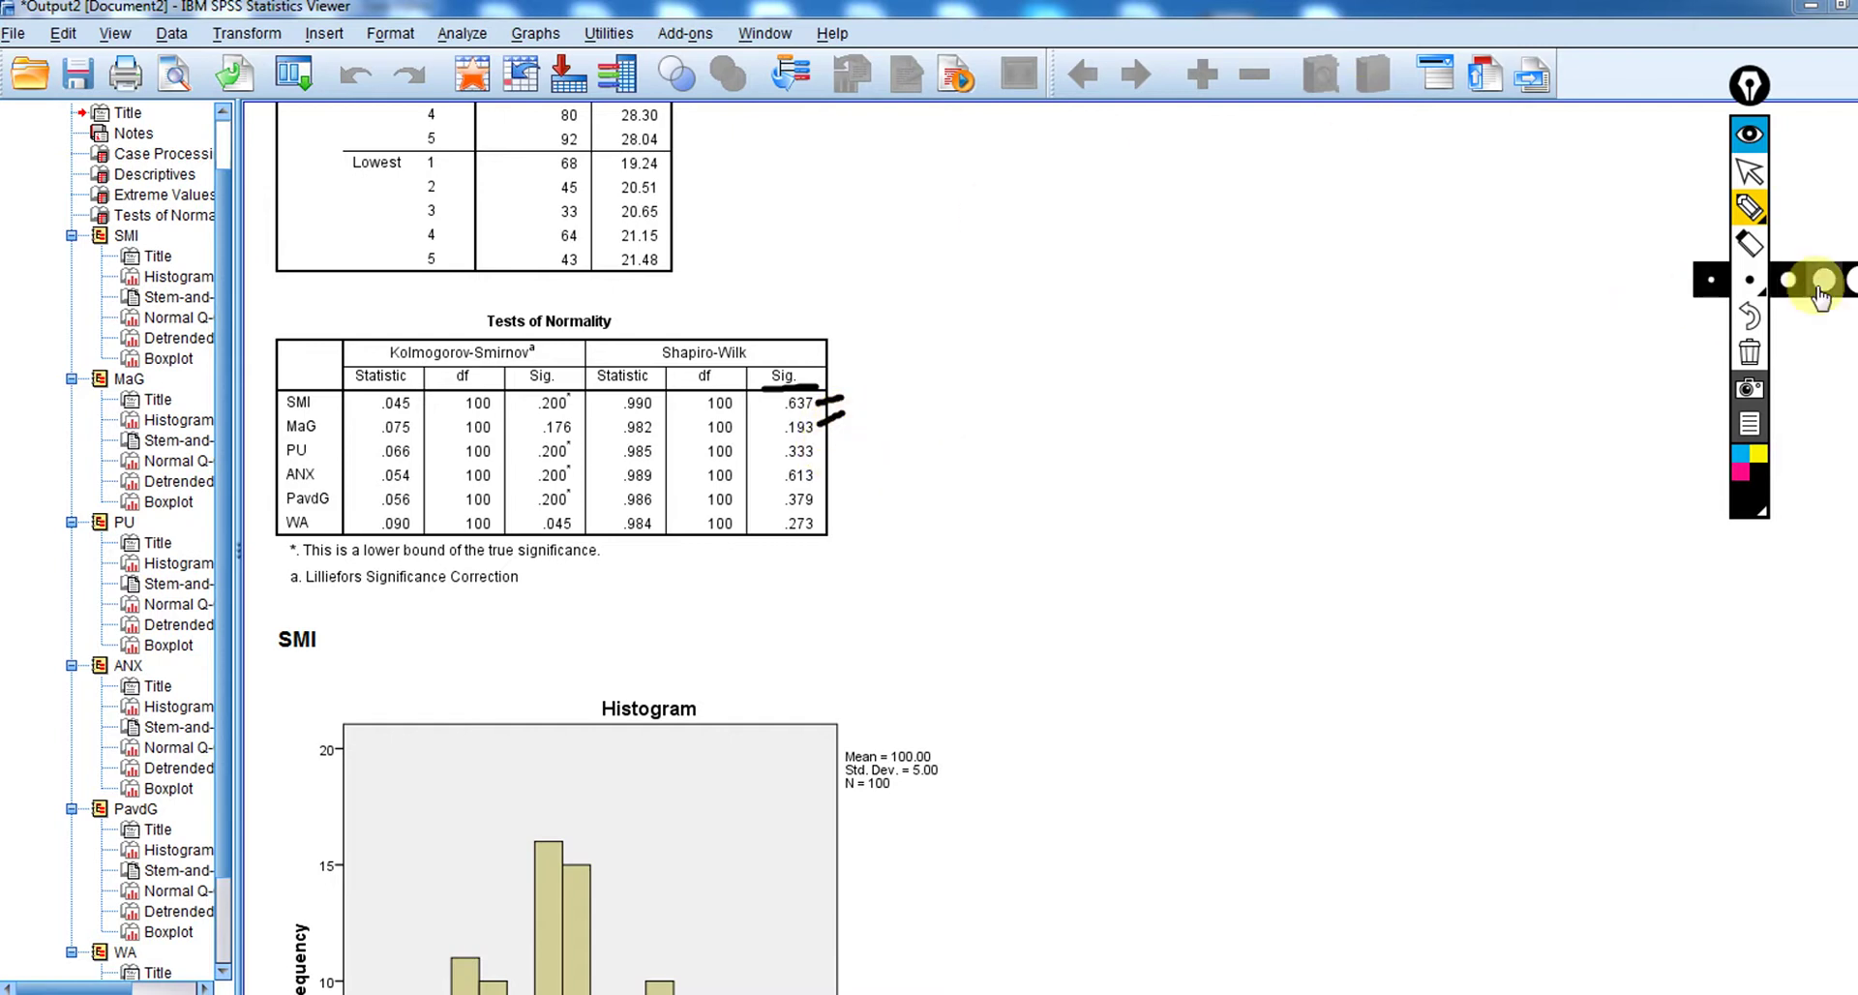
pyautogui.click(1750, 355)
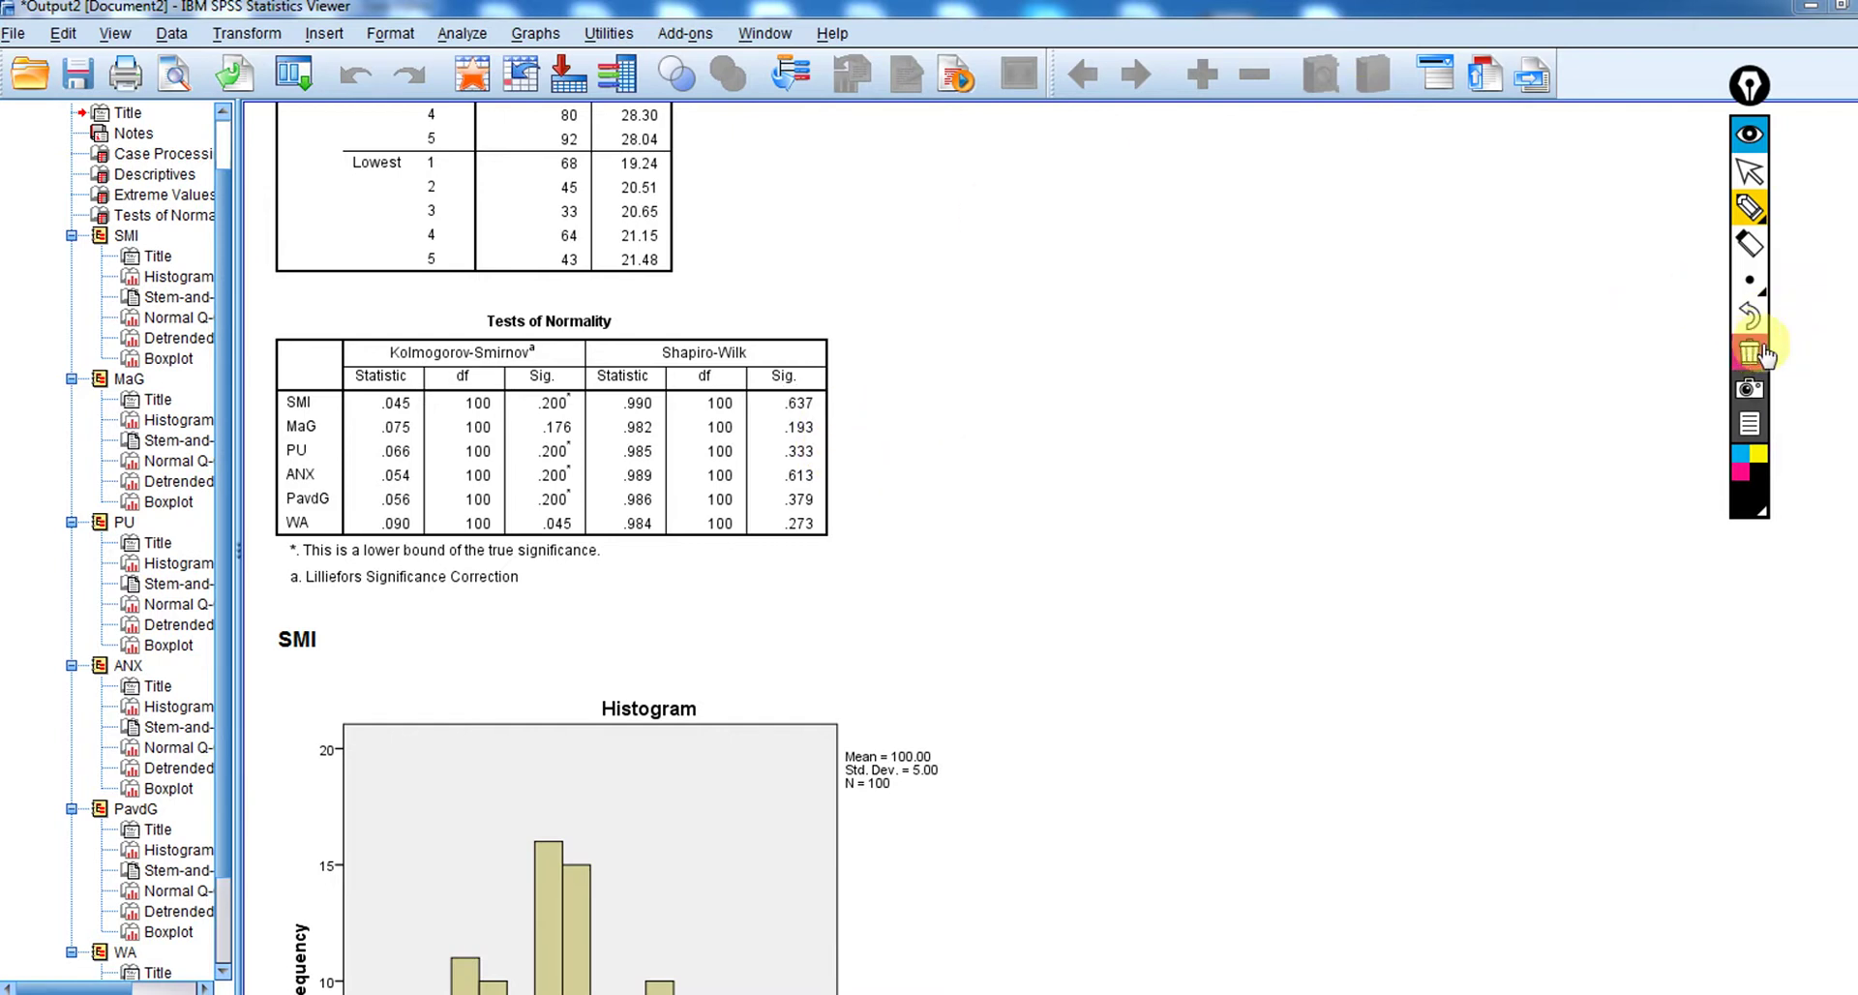
pyautogui.click(1747, 174)
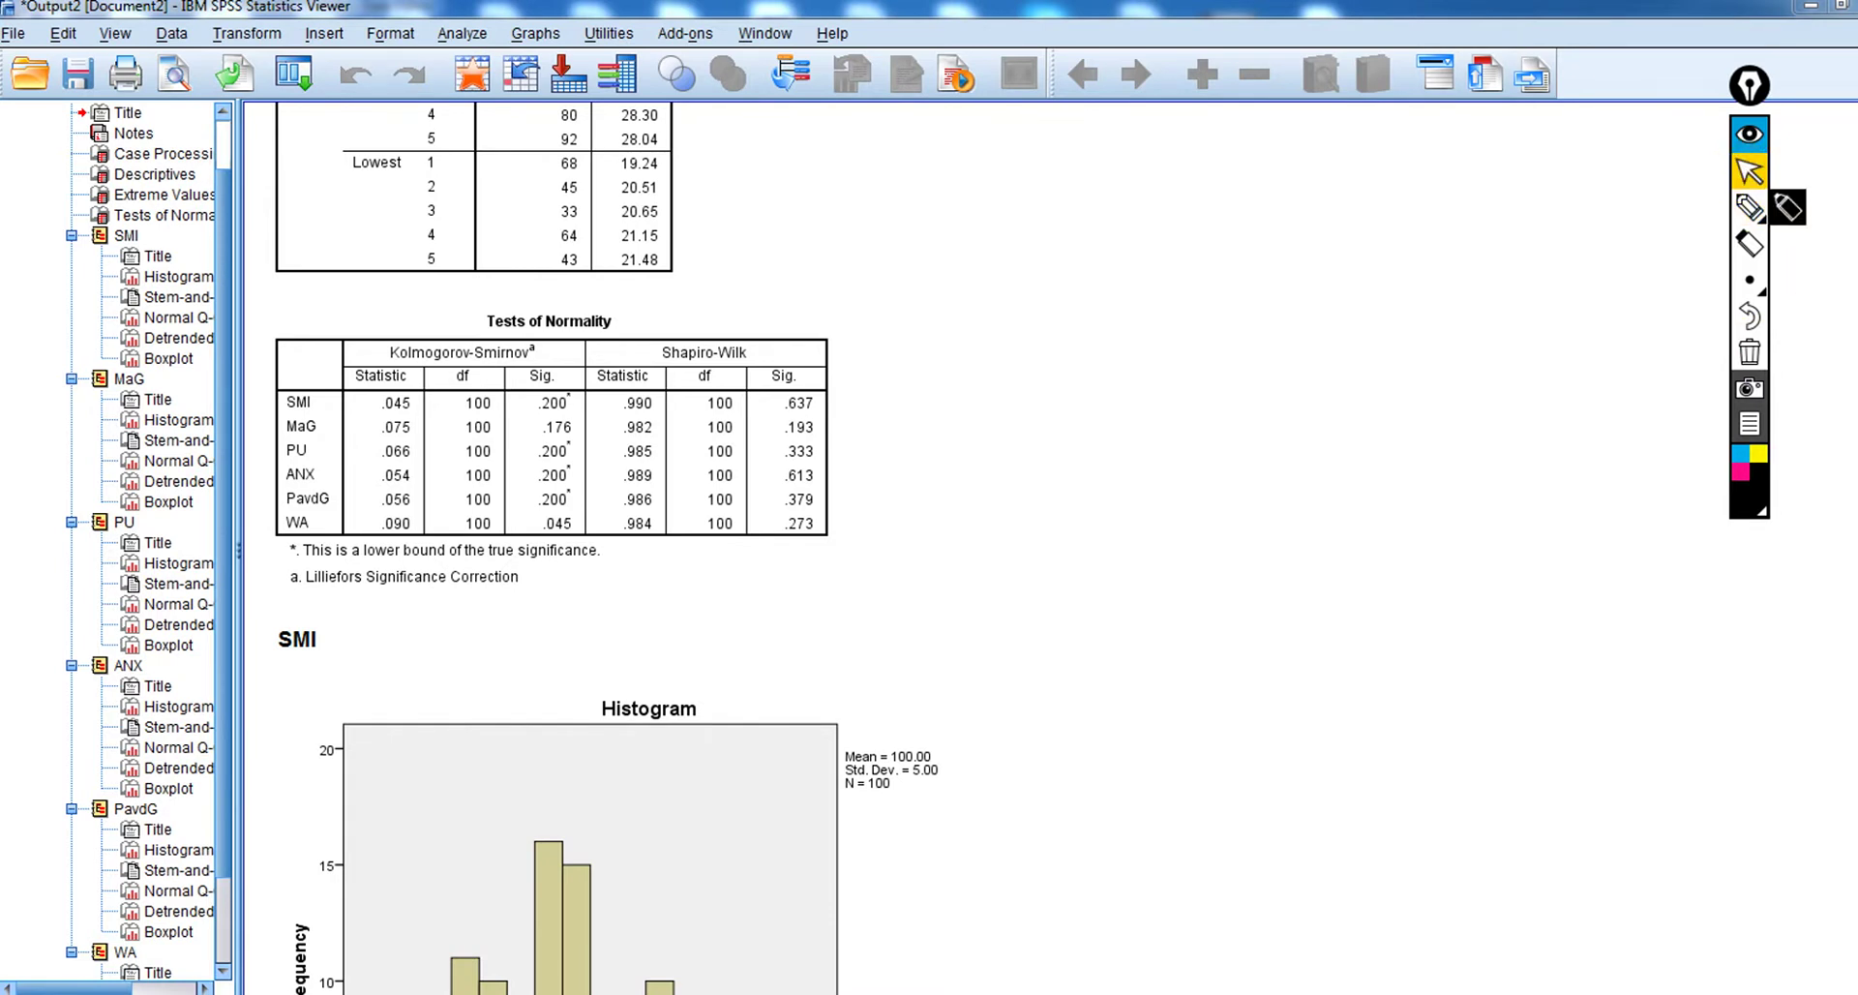
# Examine SMI's histogram, stem-and-leaf plot, normal Q-Q plots and boxplot for normality and outliers.
pyautogui.scroll(-5, 557, 550)
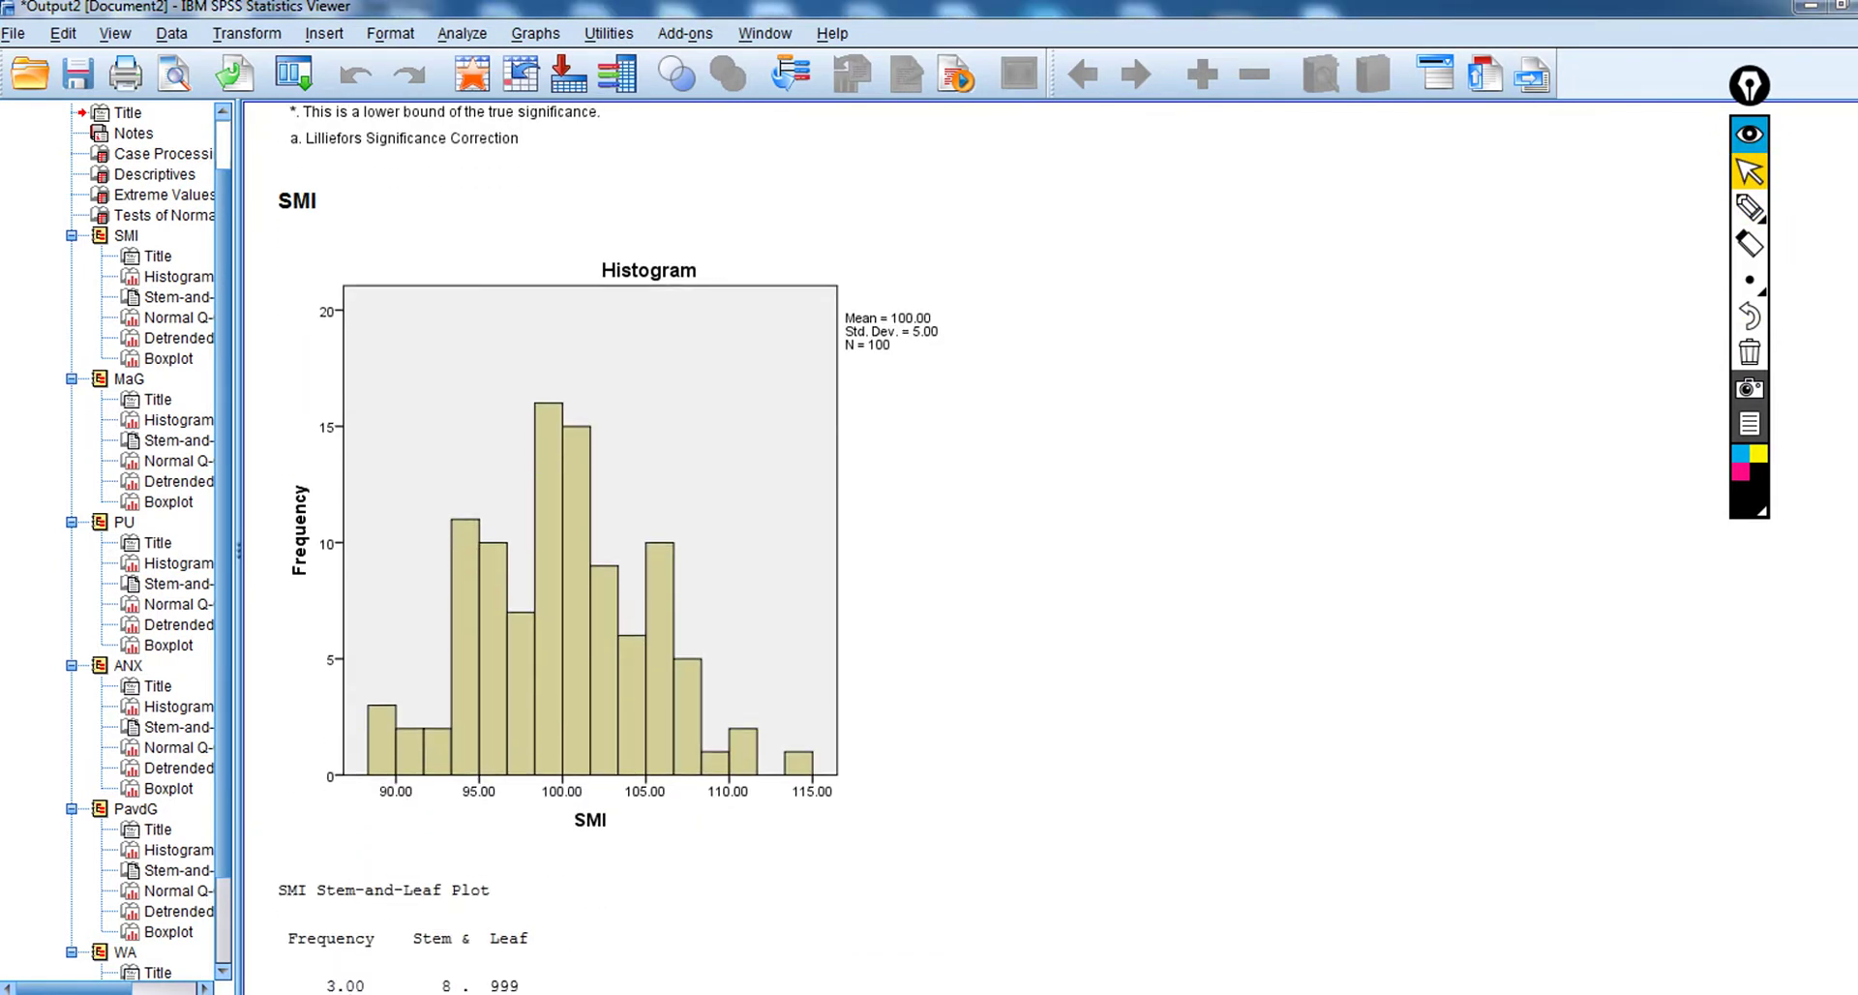
pyautogui.scroll(-12, 581, 549)
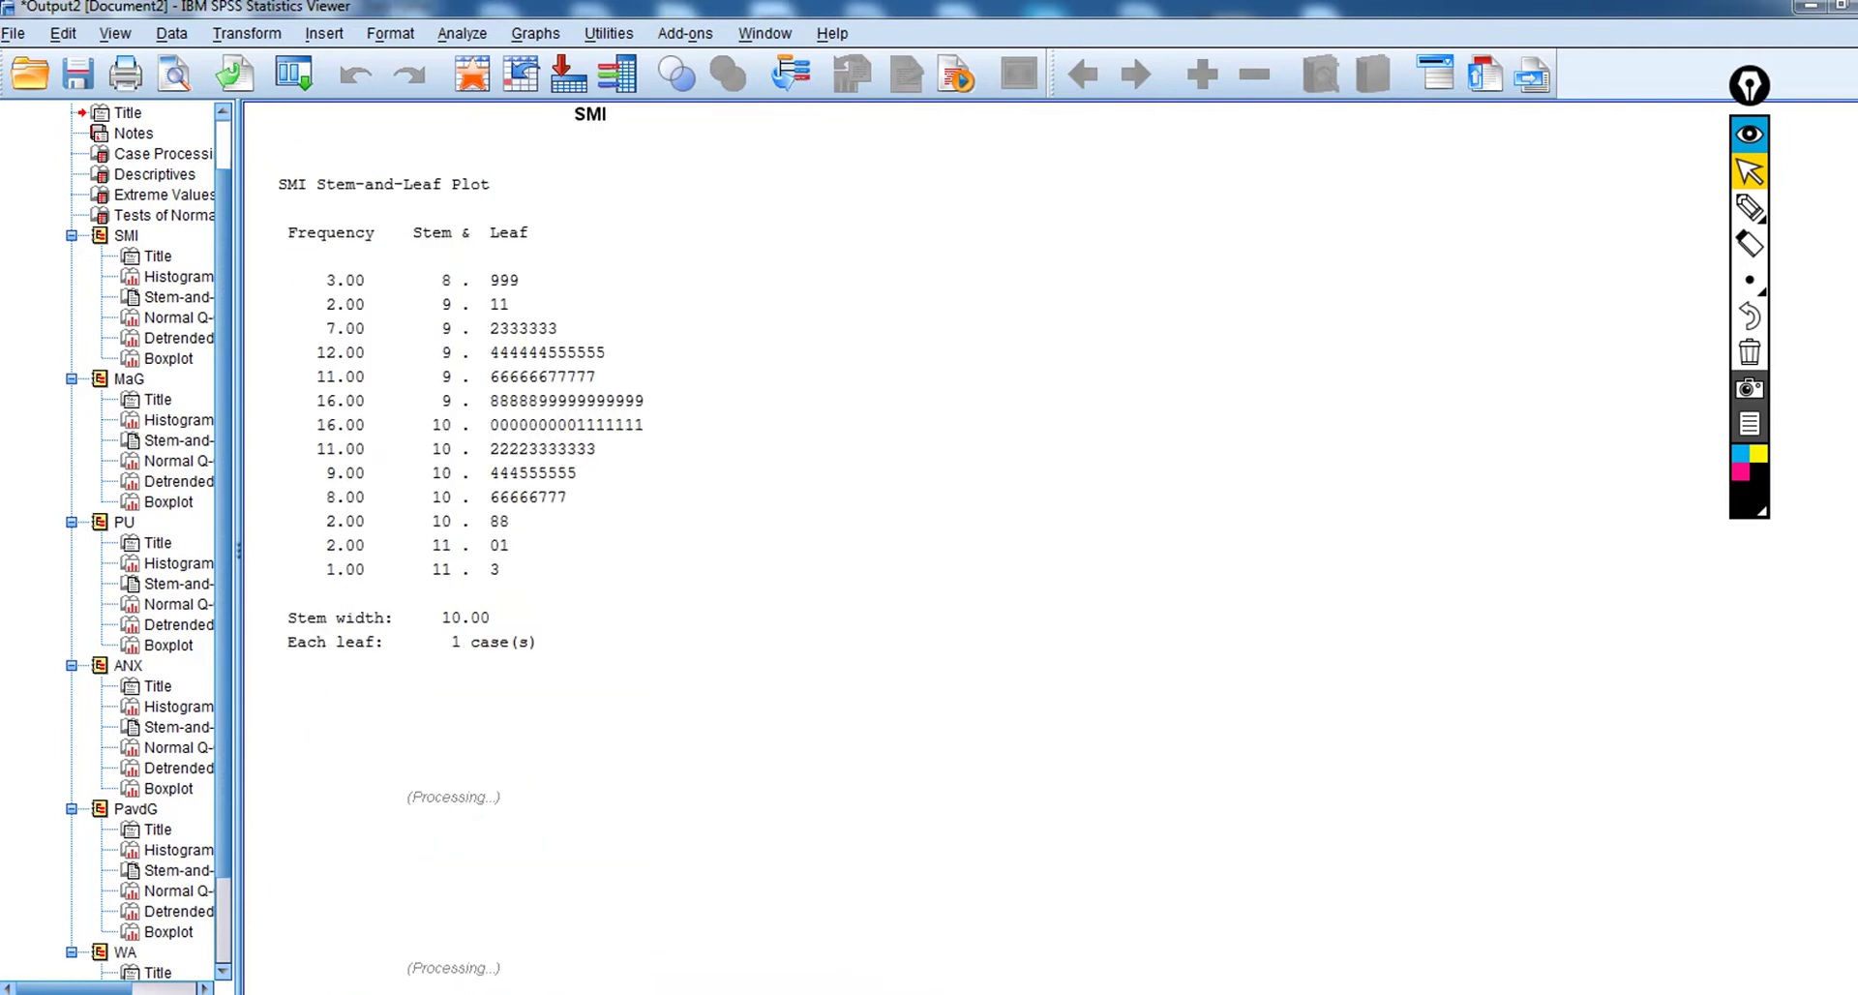
pyautogui.scroll(-15, 649, 549)
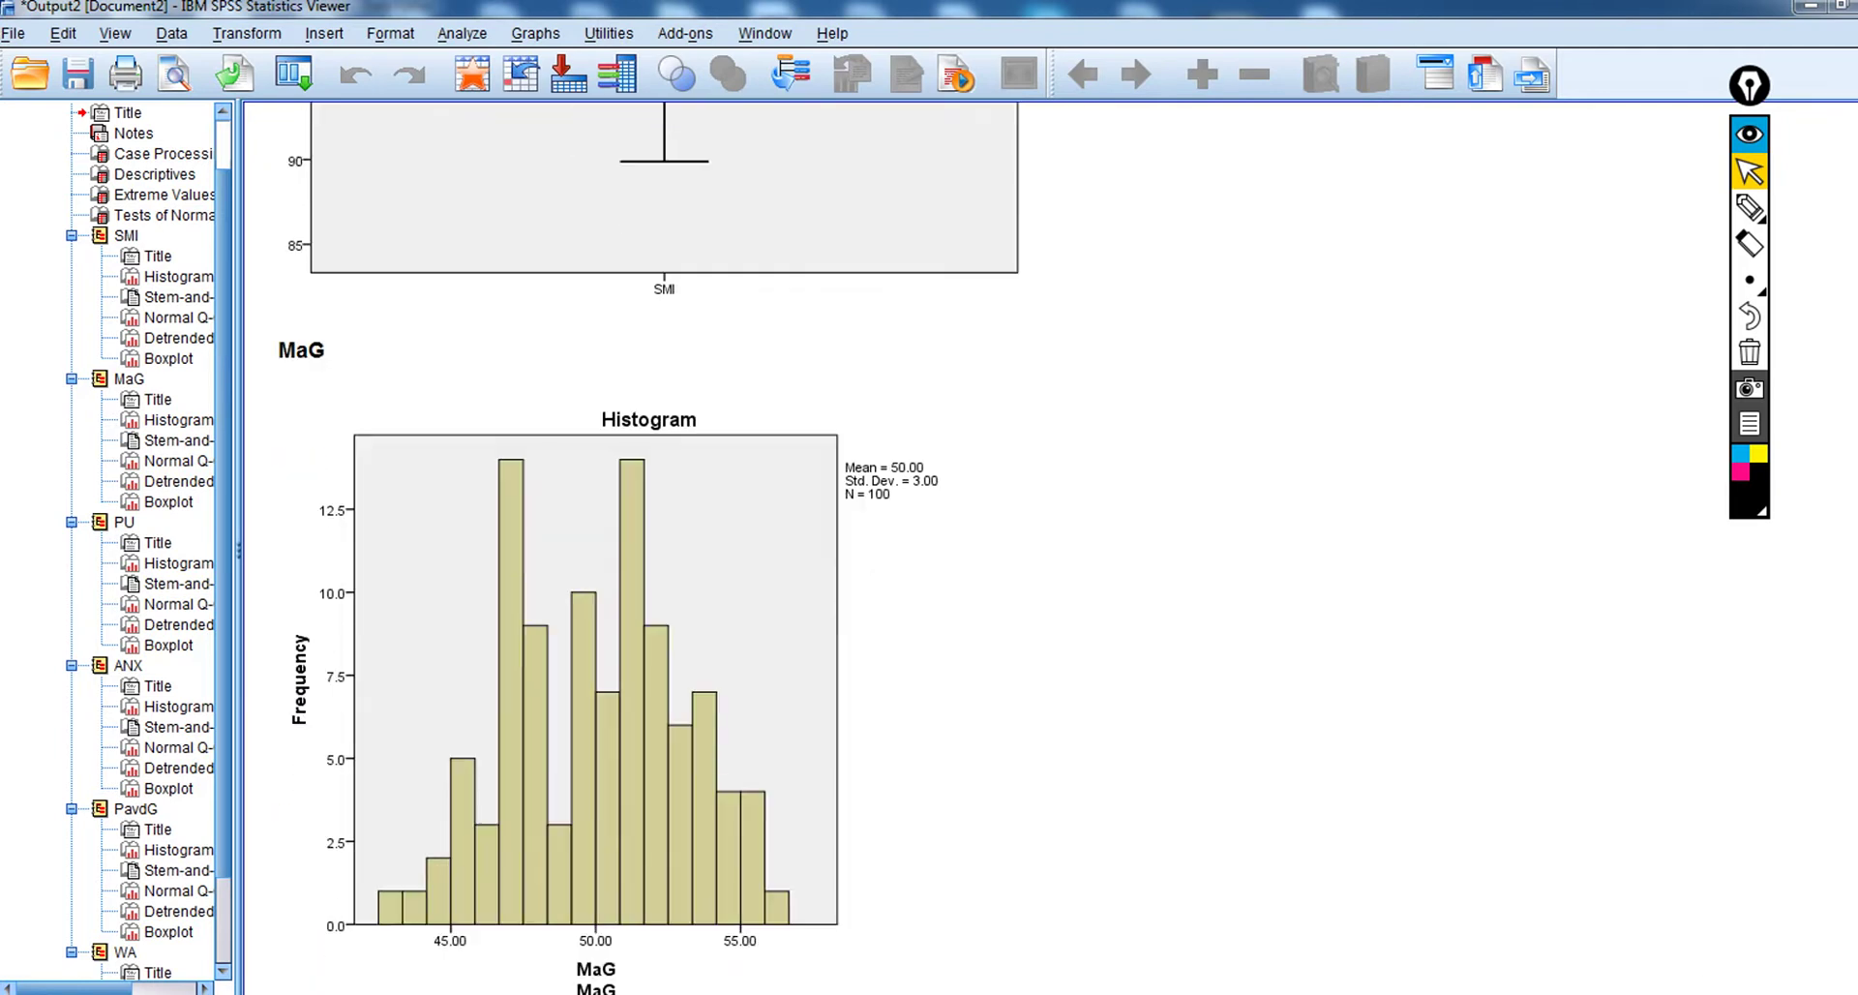
pyautogui.scroll(12, 648, 549)
pyautogui.scroll(14, 629, 550)
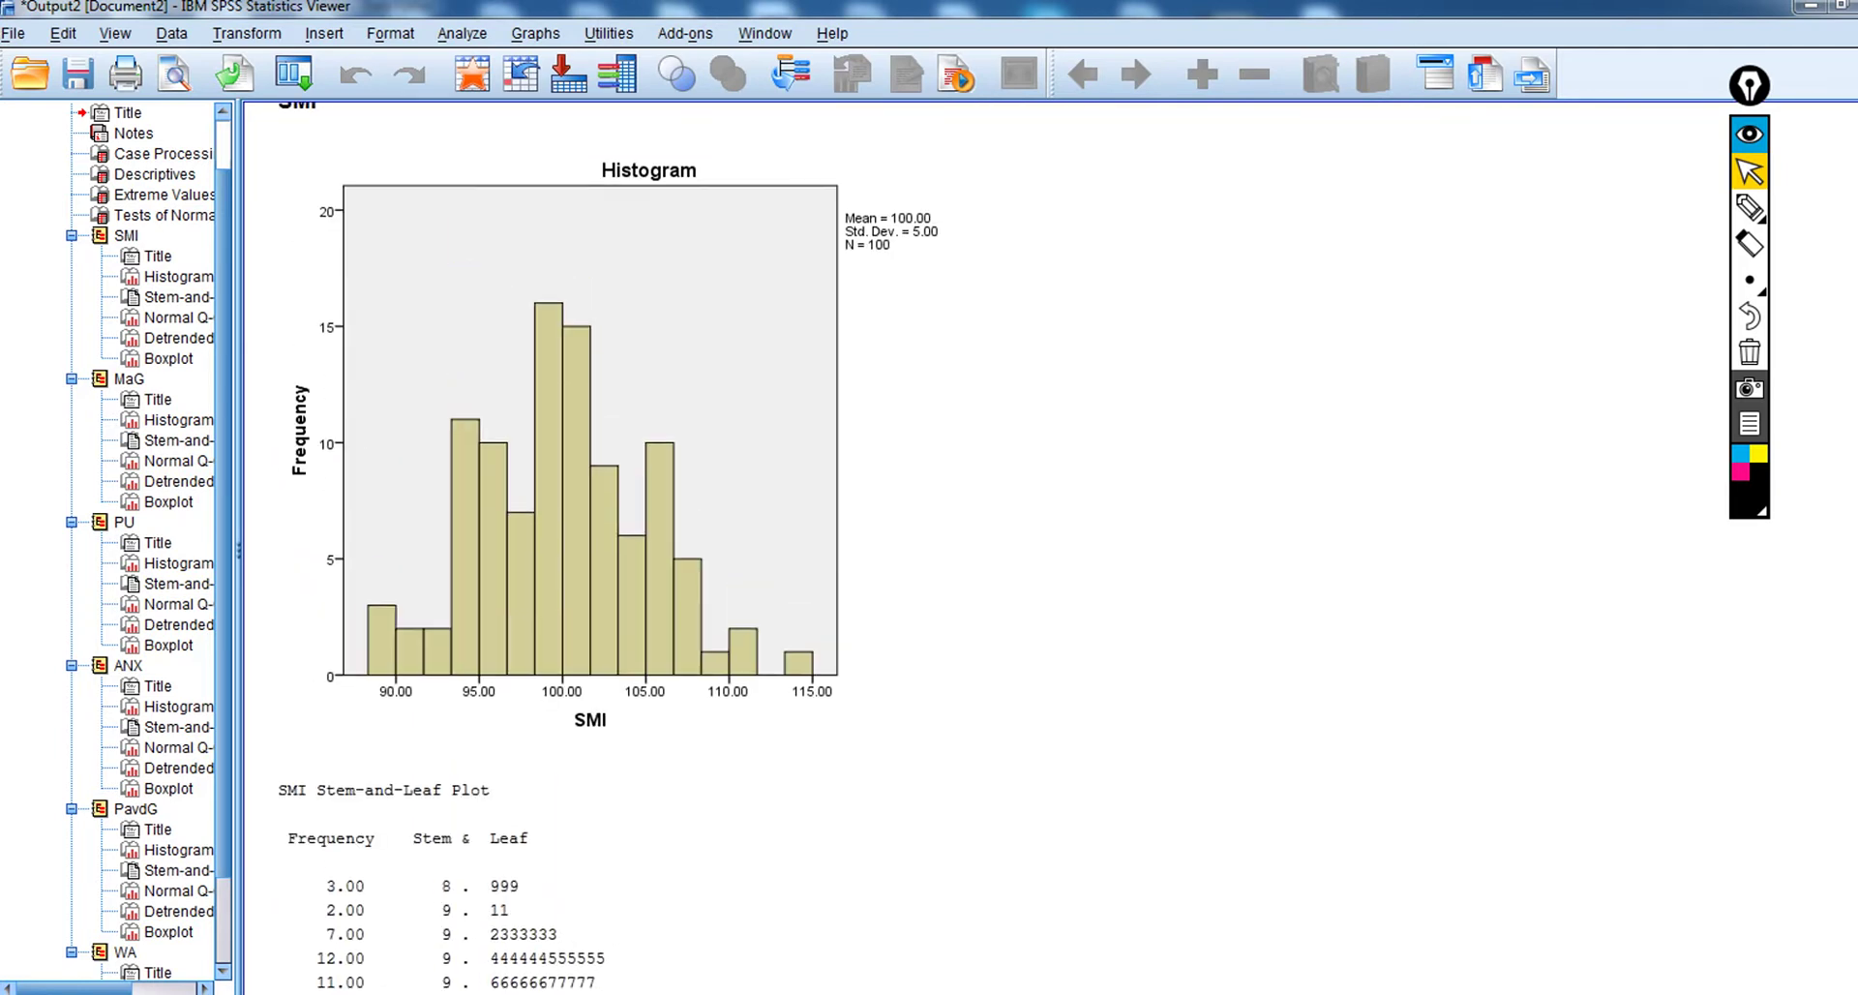
pyautogui.scroll(-2, 608, 551)
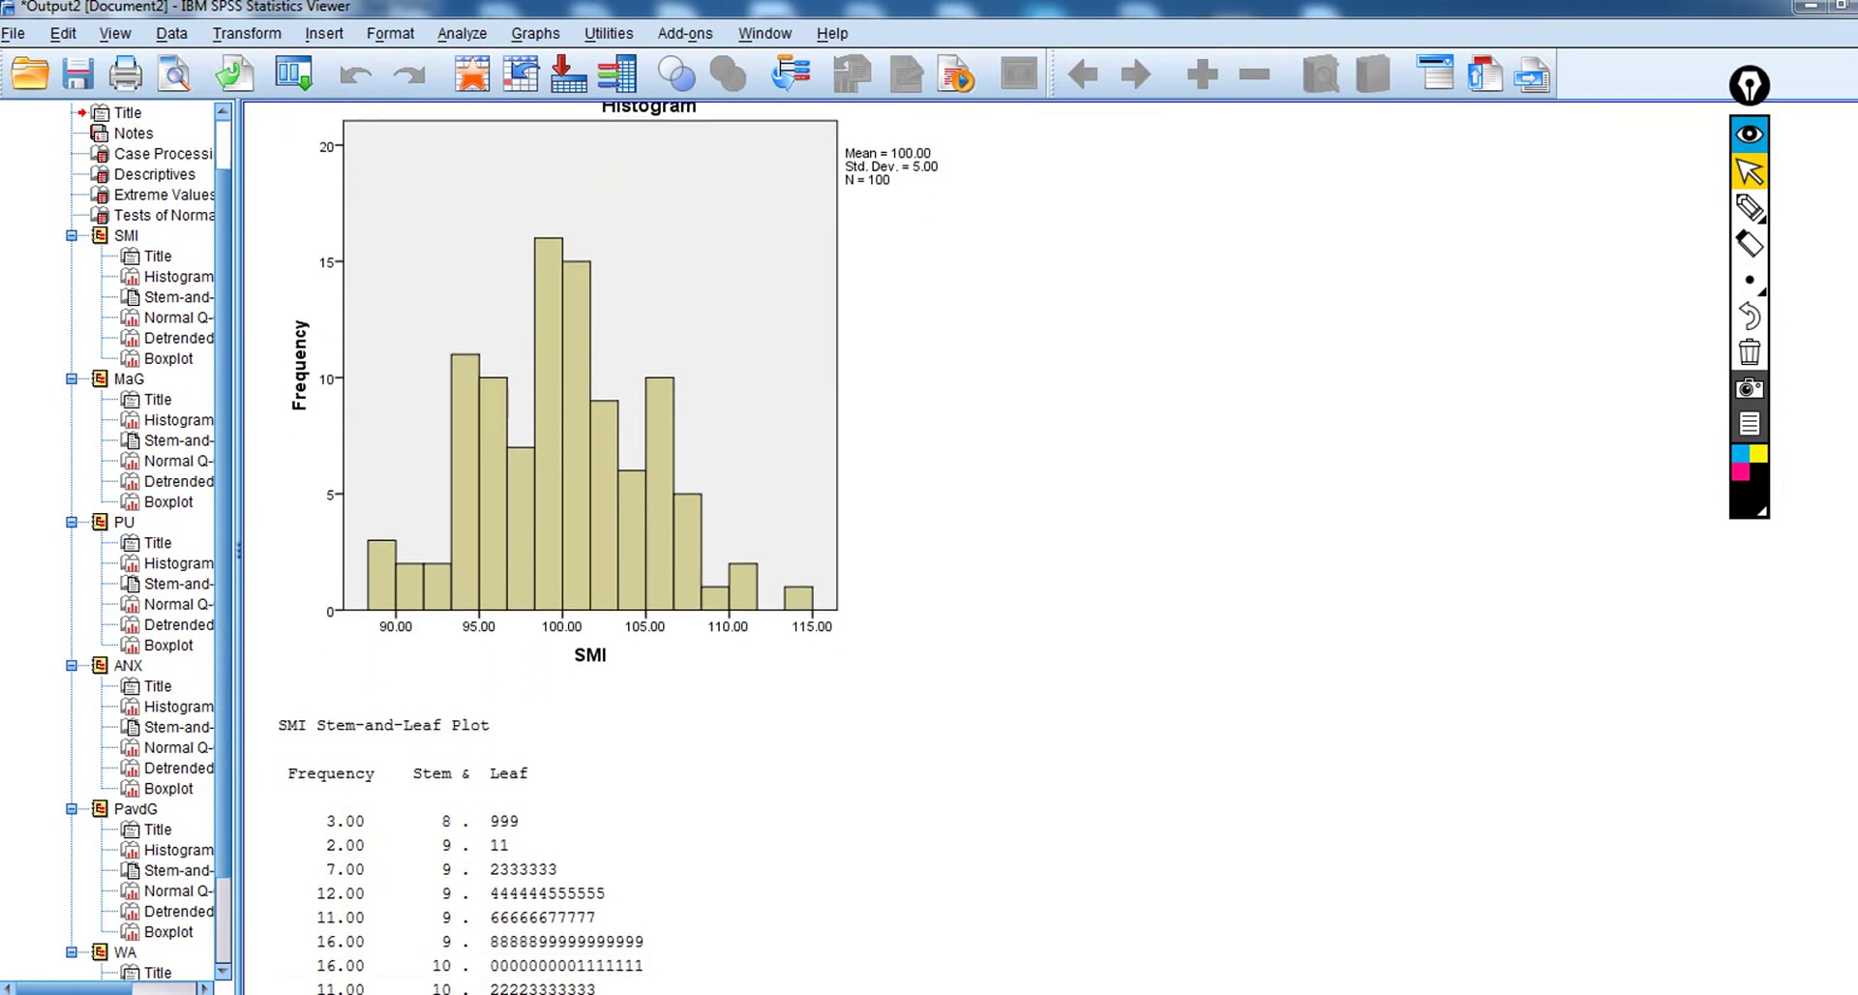
pyautogui.scroll(-15, 629, 549)
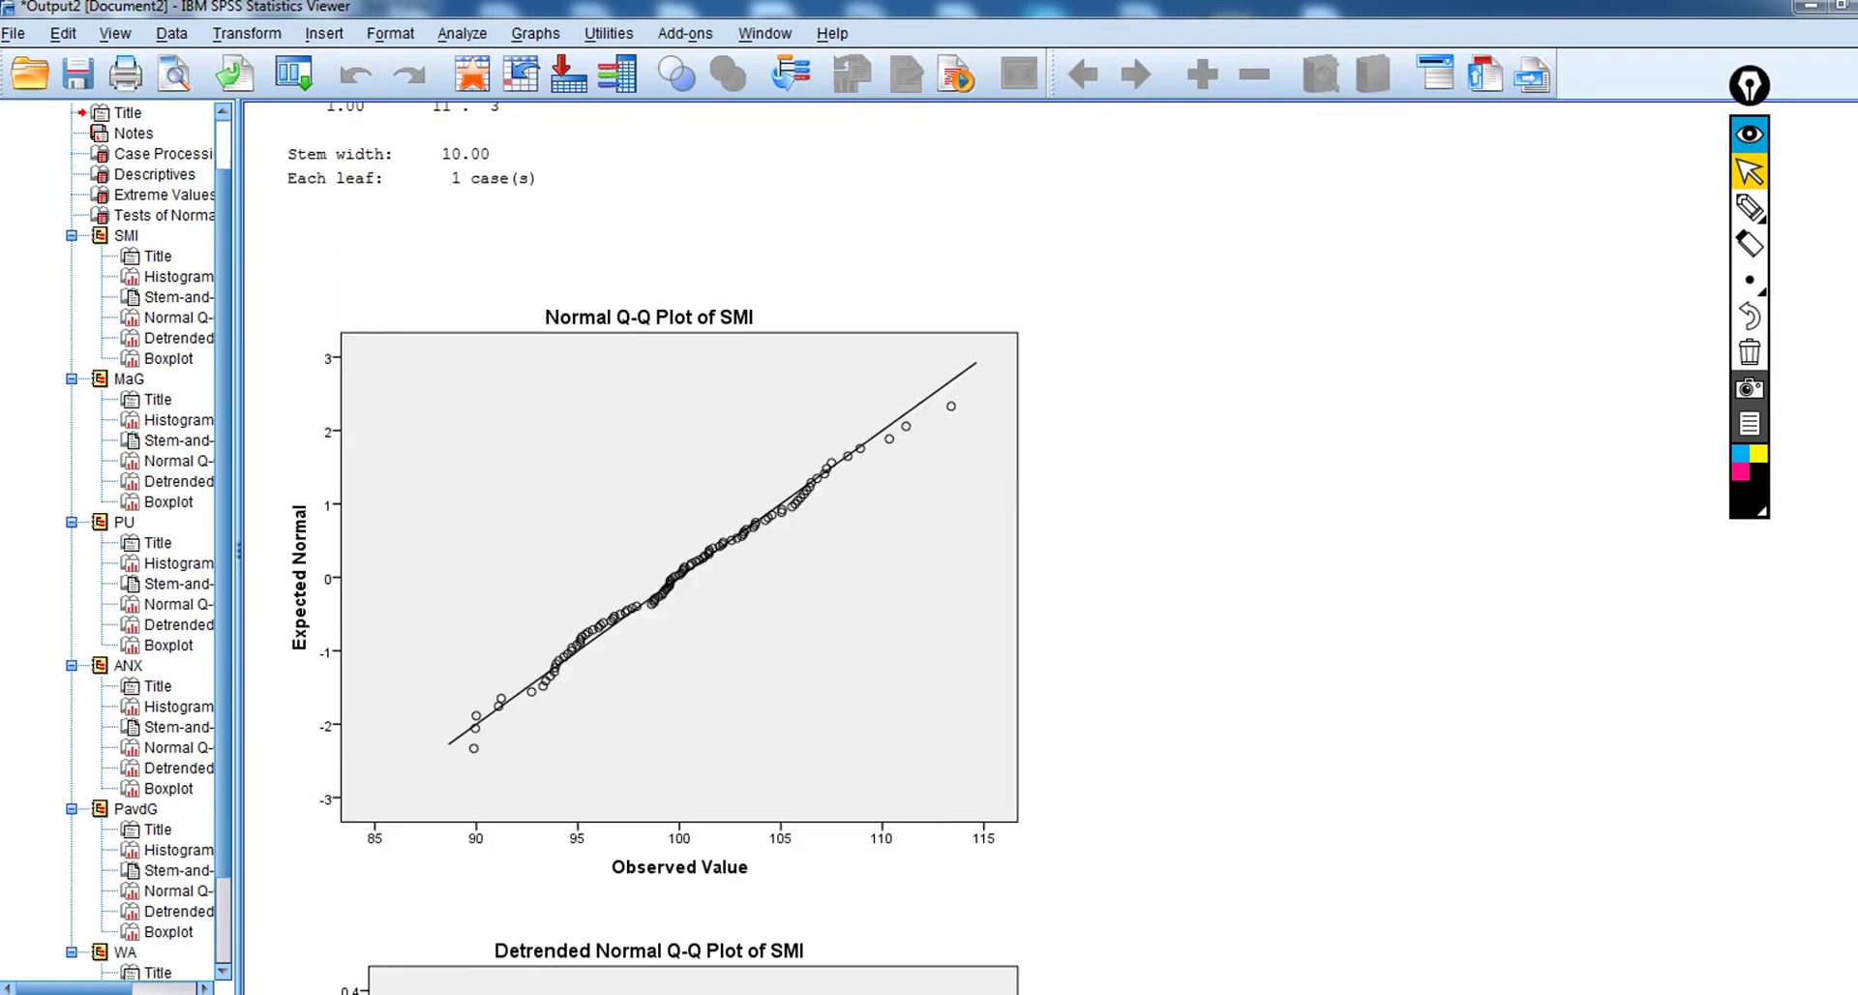
pyautogui.scroll(-17, 629, 549)
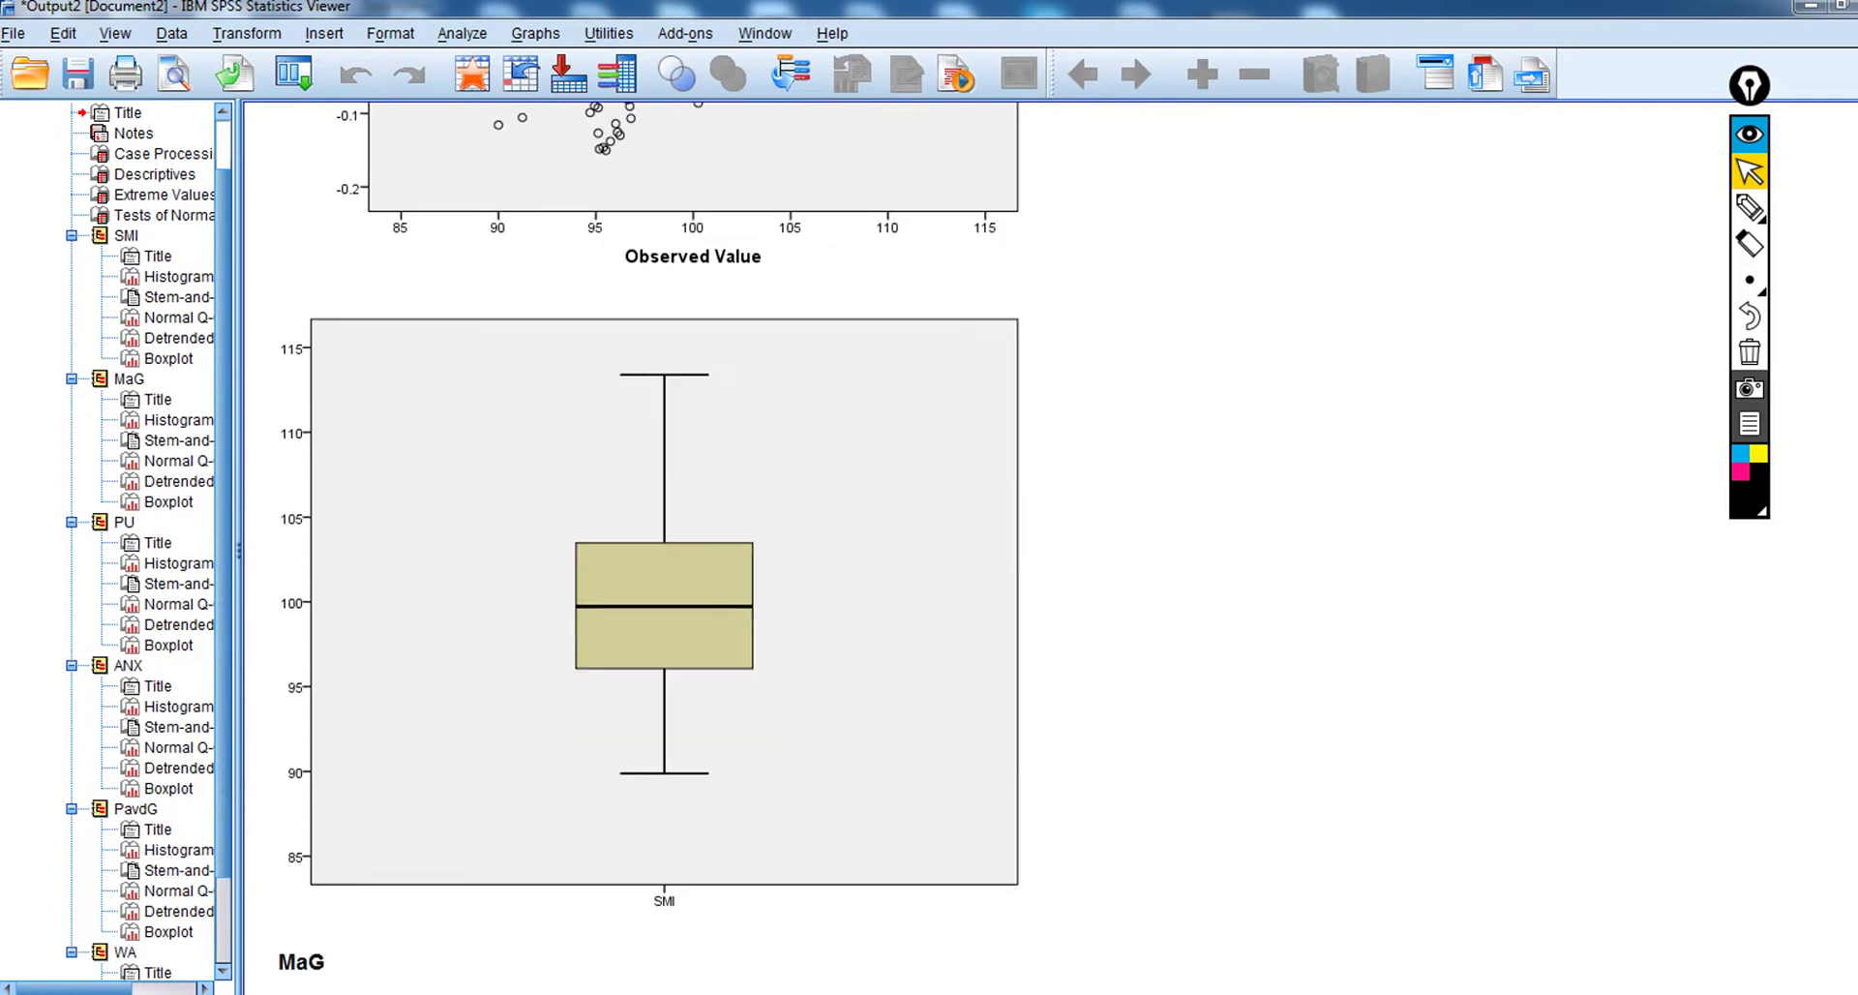
pyautogui.scroll(-1, 1675, 506)
pyautogui.click(926, 459)
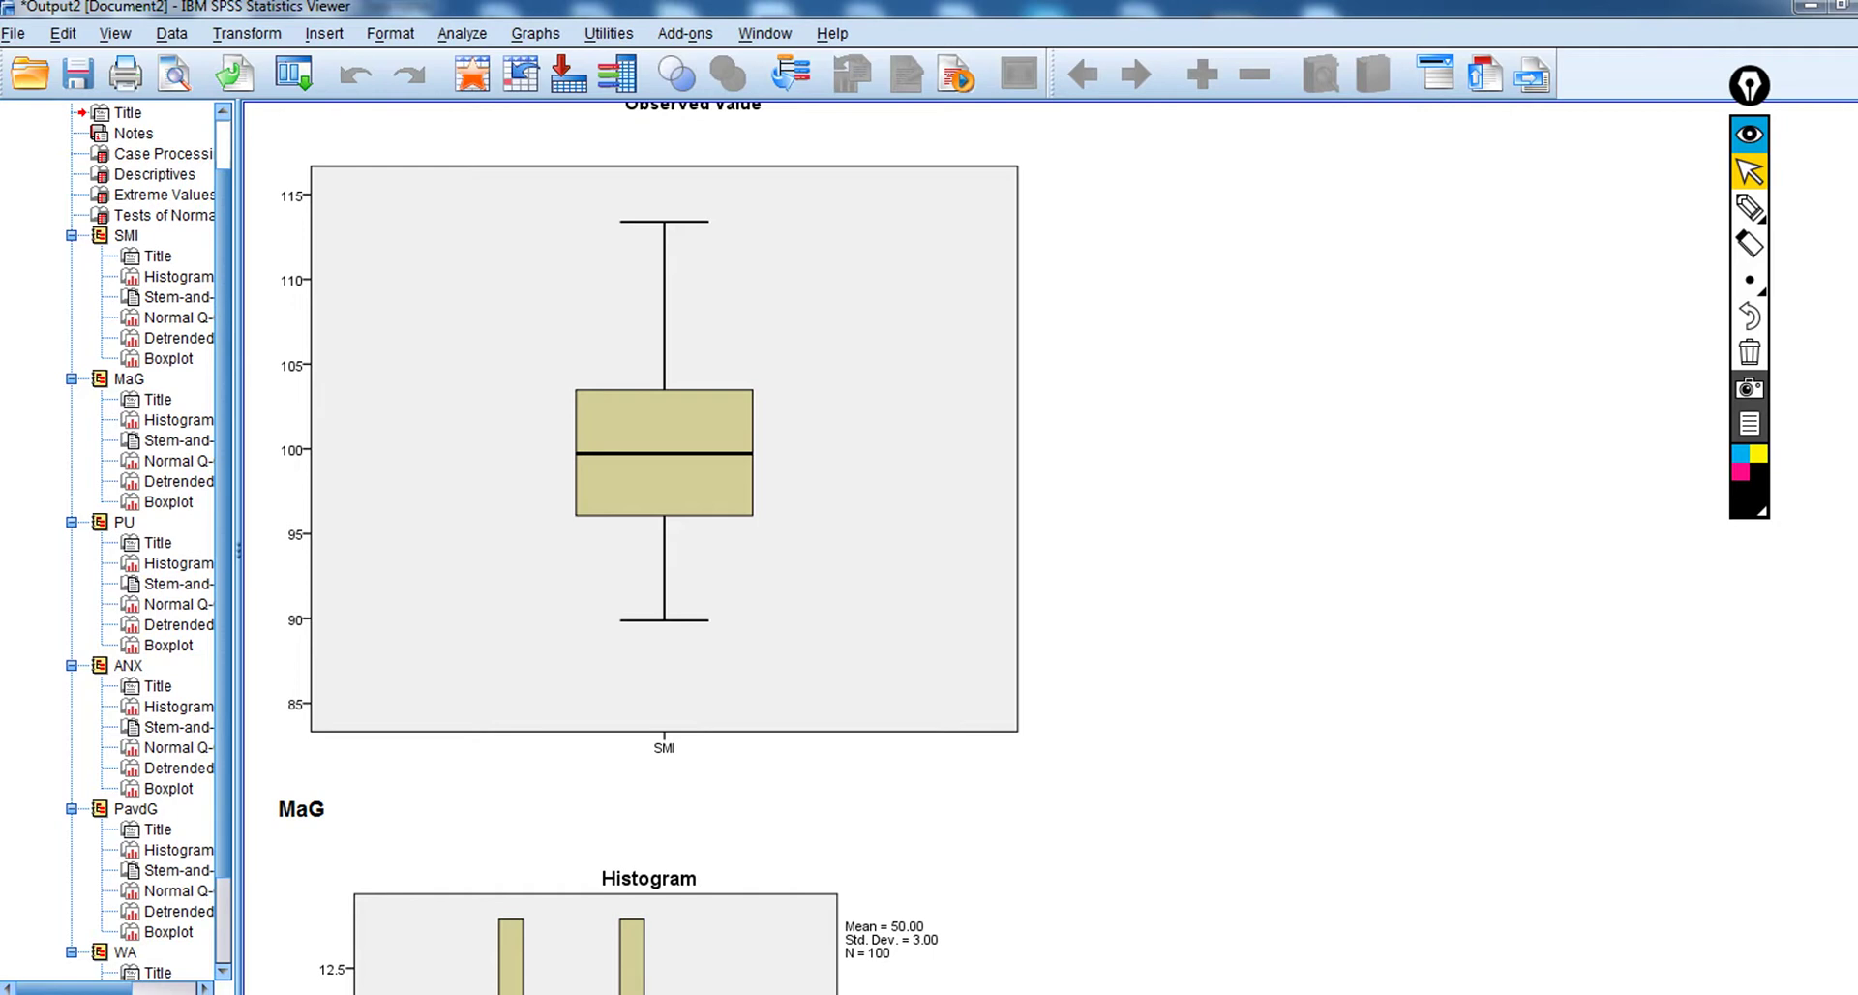
# Examine MaG's histogram, normal Q-Q plots and boxplot for normality and outliers.
pyautogui.scroll(-8, 648, 542)
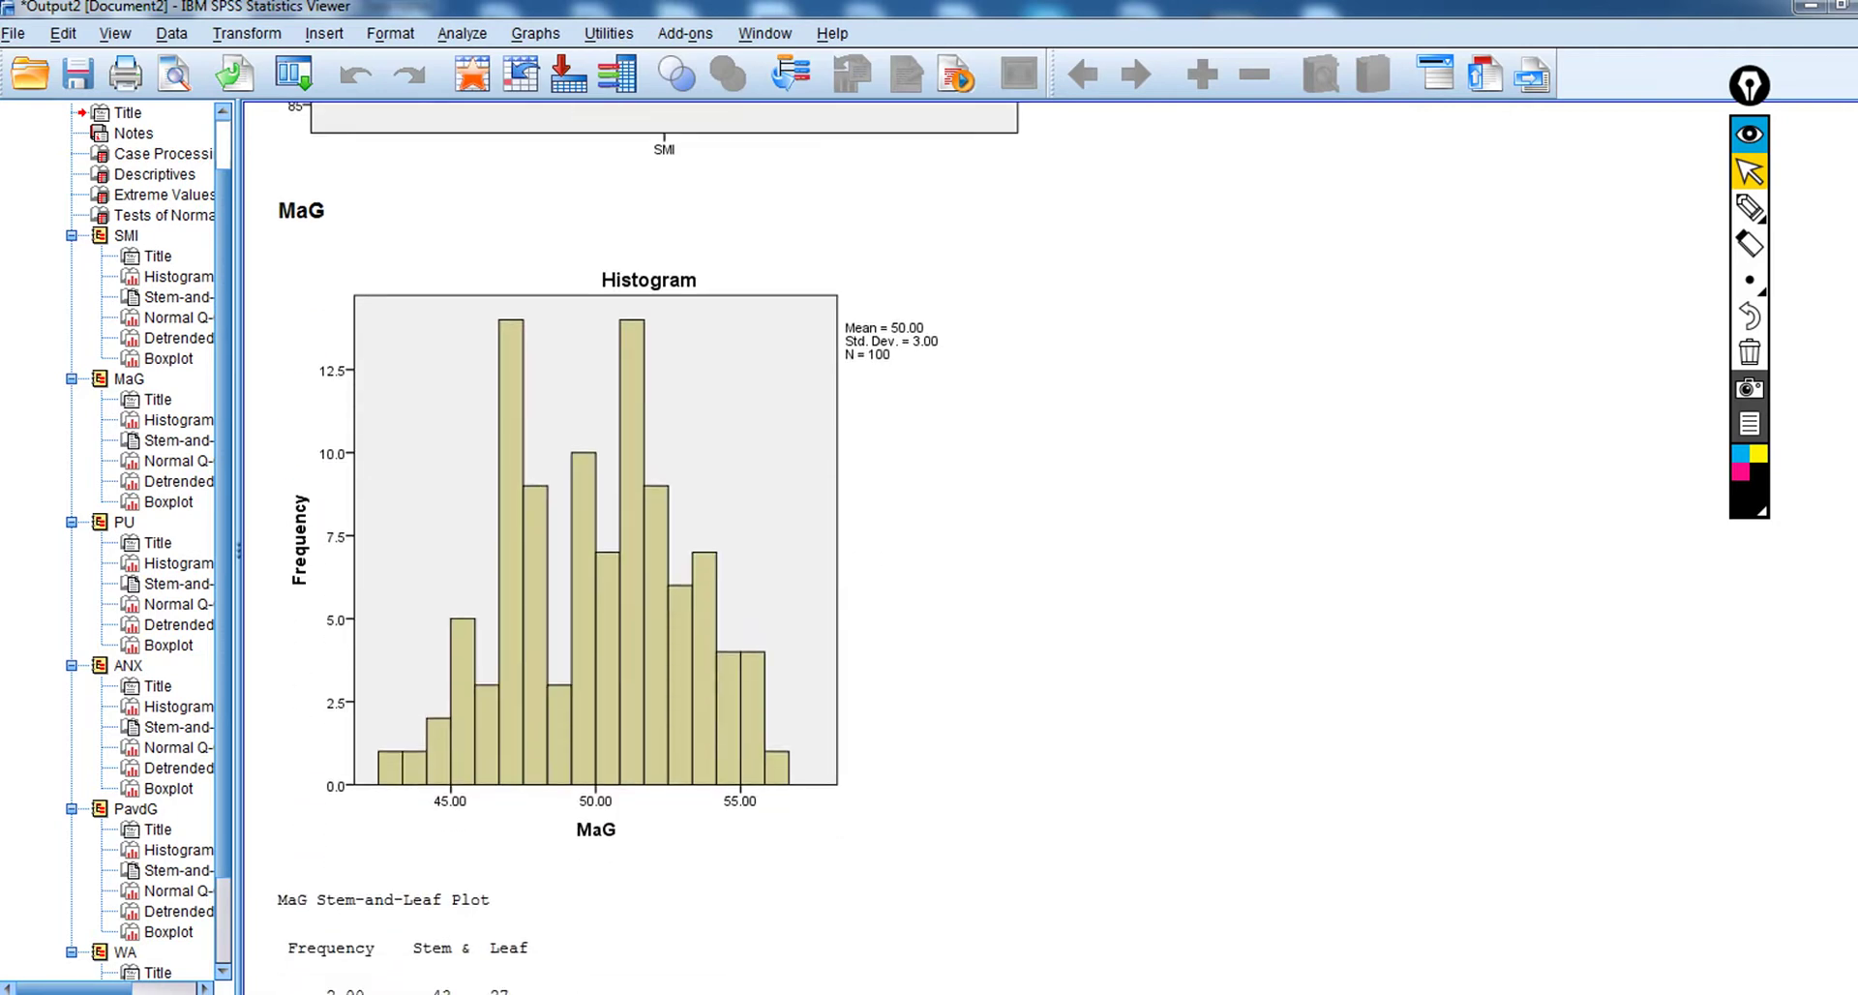
pyautogui.scroll(-15, 648, 542)
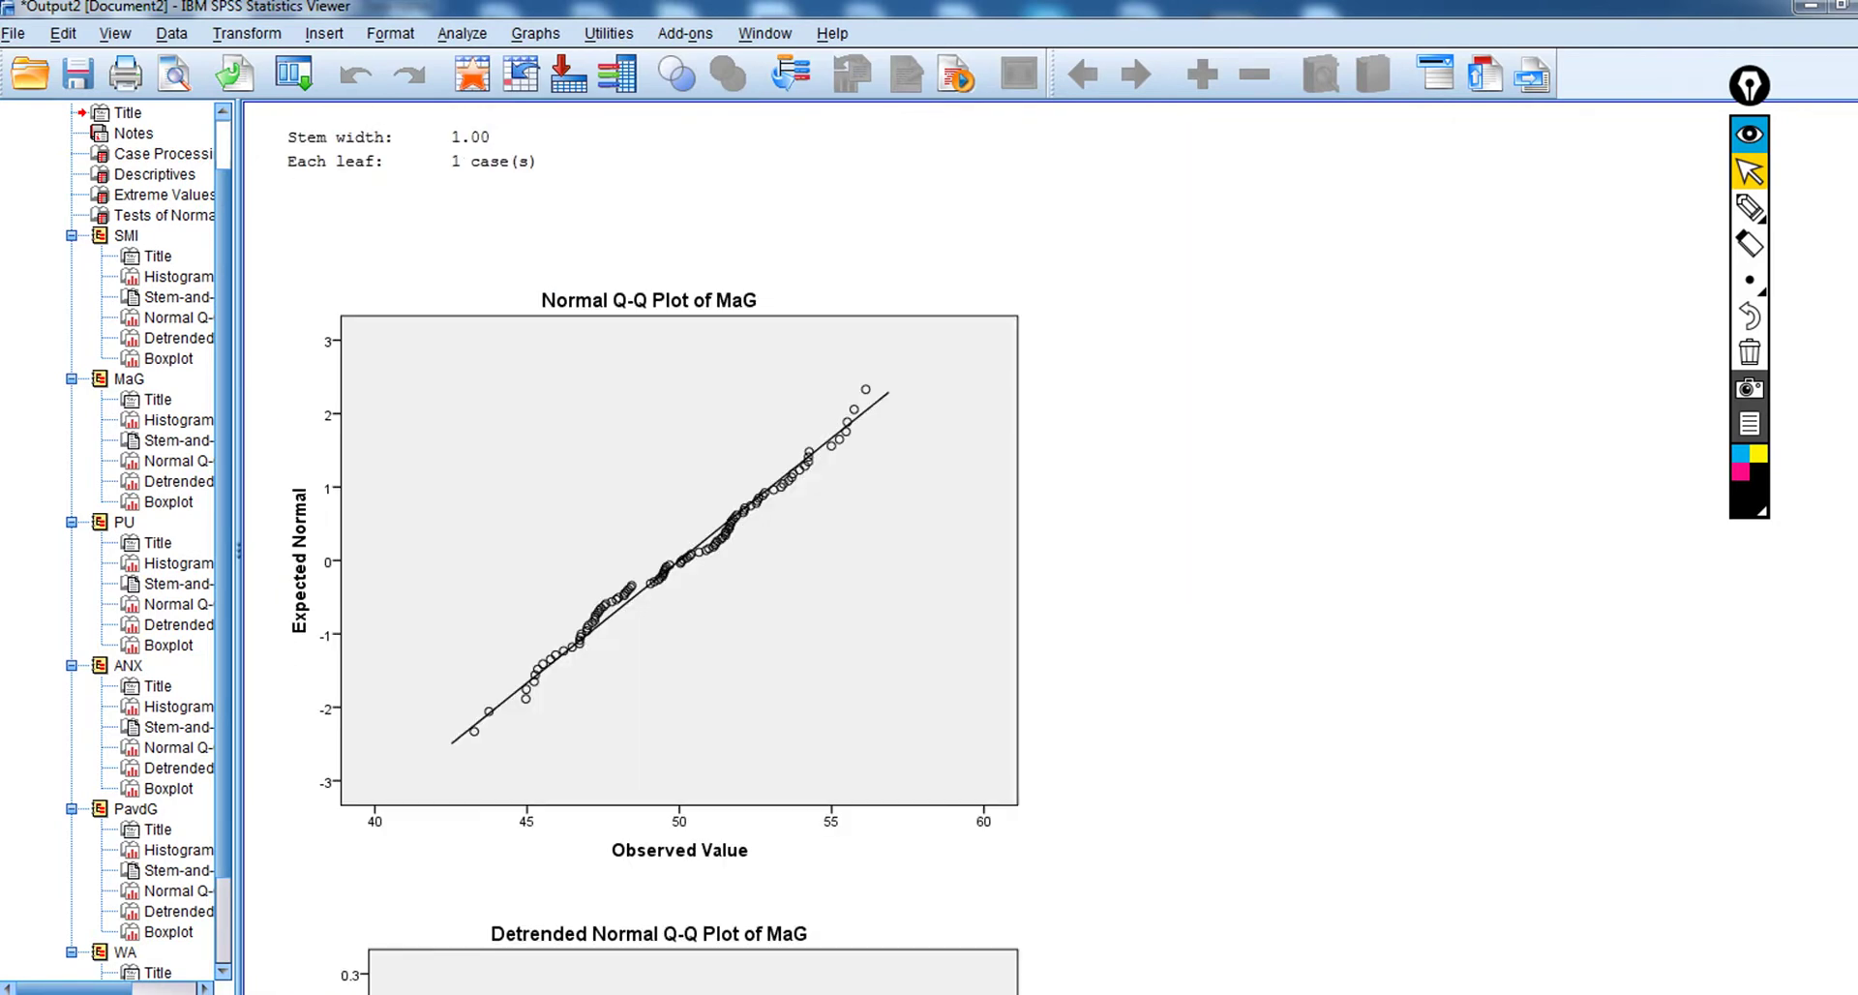
pyautogui.scroll(-5, 649, 542)
pyautogui.scroll(-3, 649, 542)
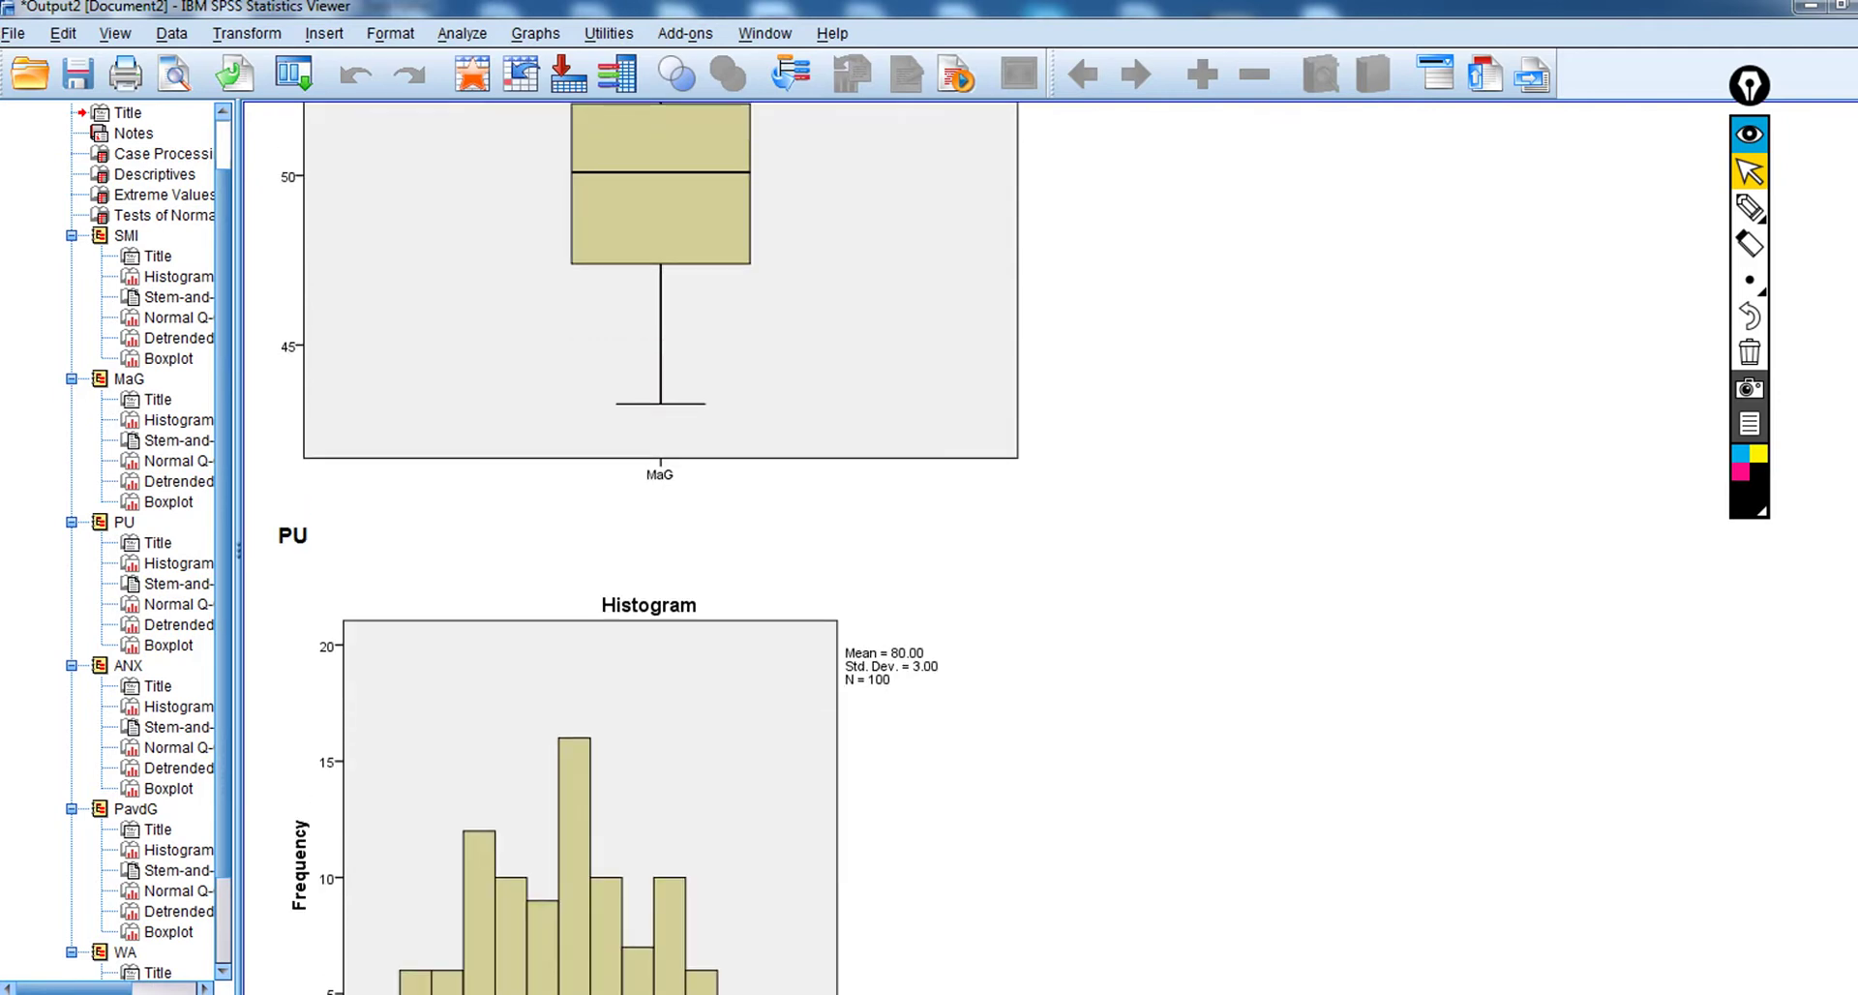
pyautogui.scroll(5, 648, 542)
pyautogui.scroll(-2, 648, 542)
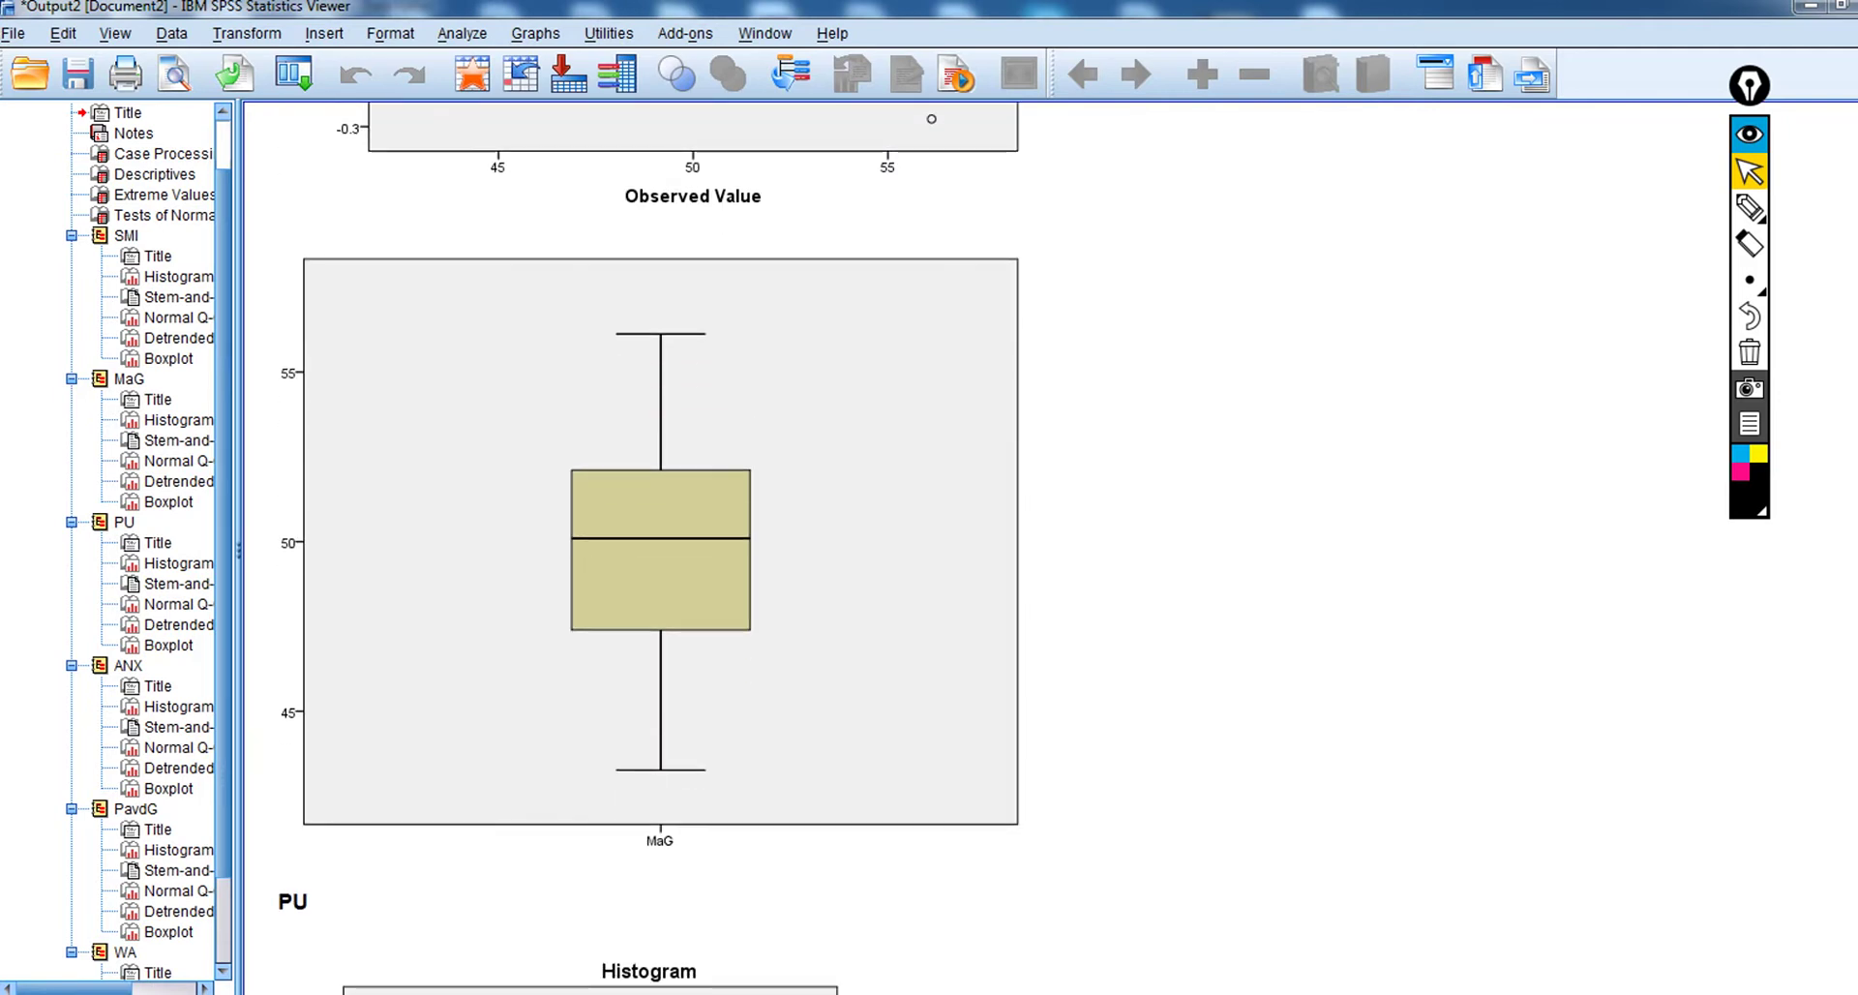
pyautogui.scroll(-1, 648, 542)
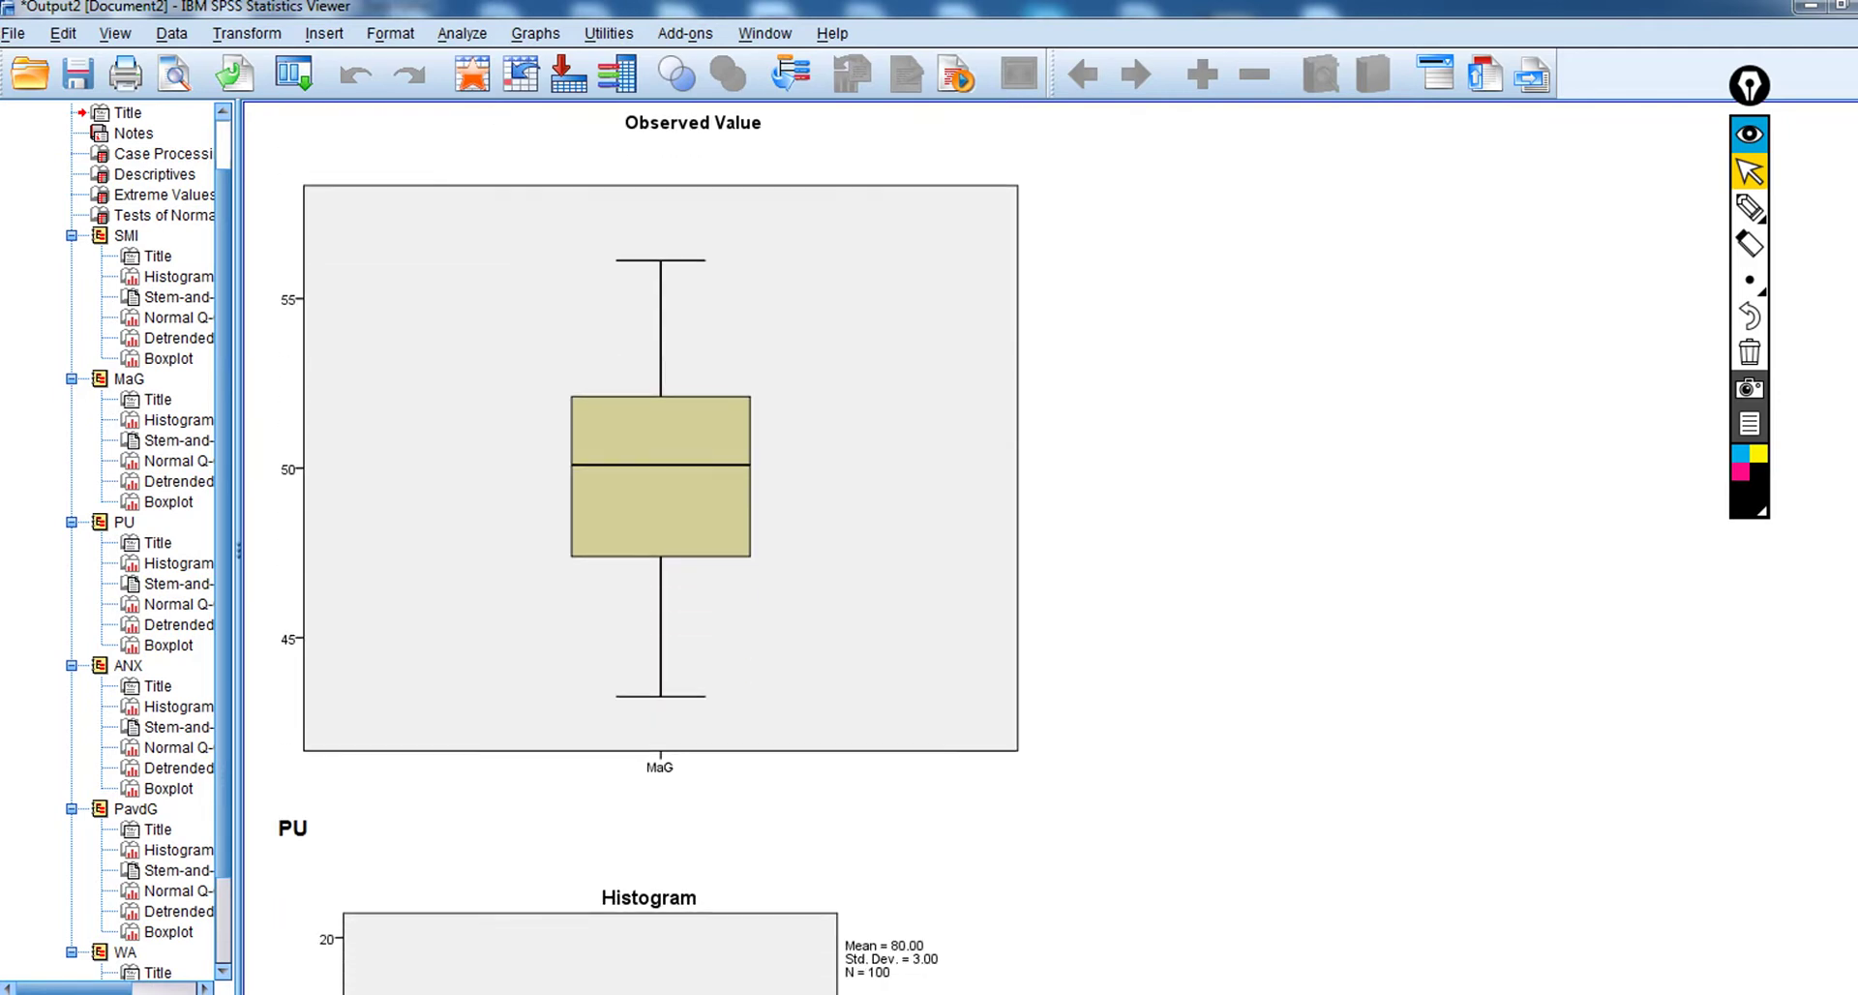
pyautogui.scroll(-8, 648, 542)
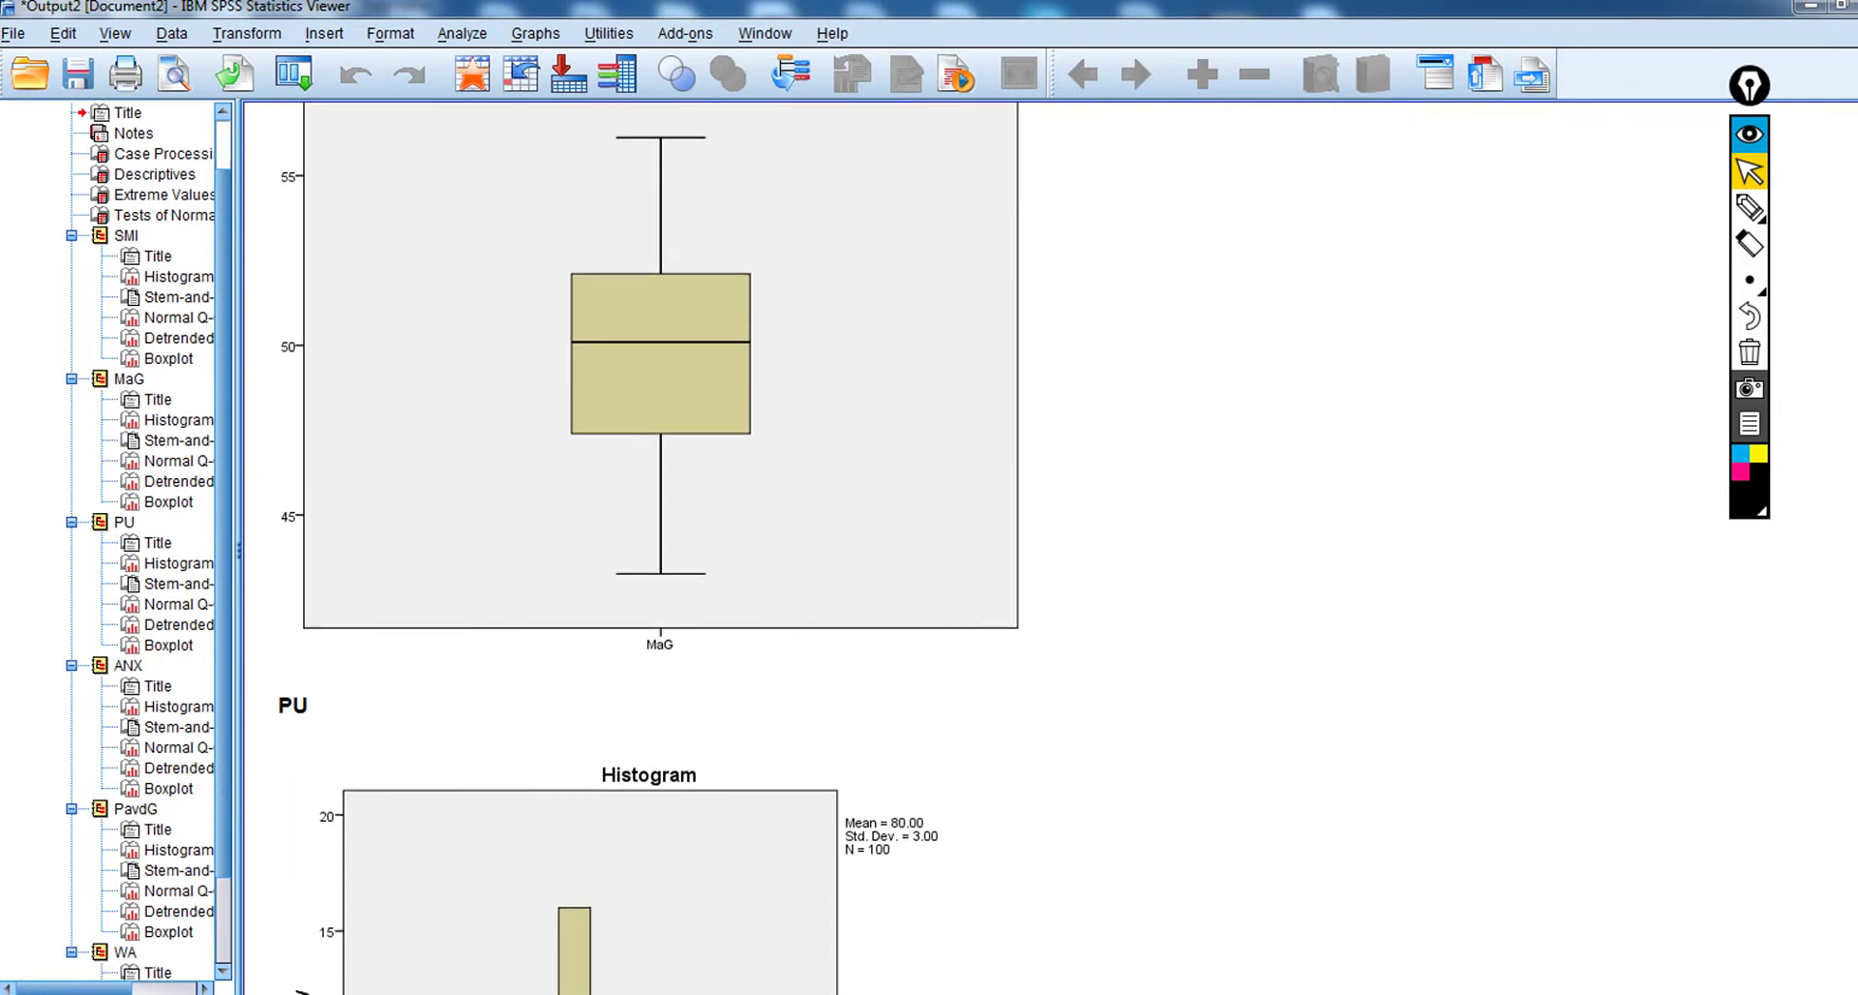
# Go back to the Descriptives table and view the SMI and MaG statistics.
pyautogui.scroll(15, 648, 542)
pyautogui.scroll(20, 649, 542)
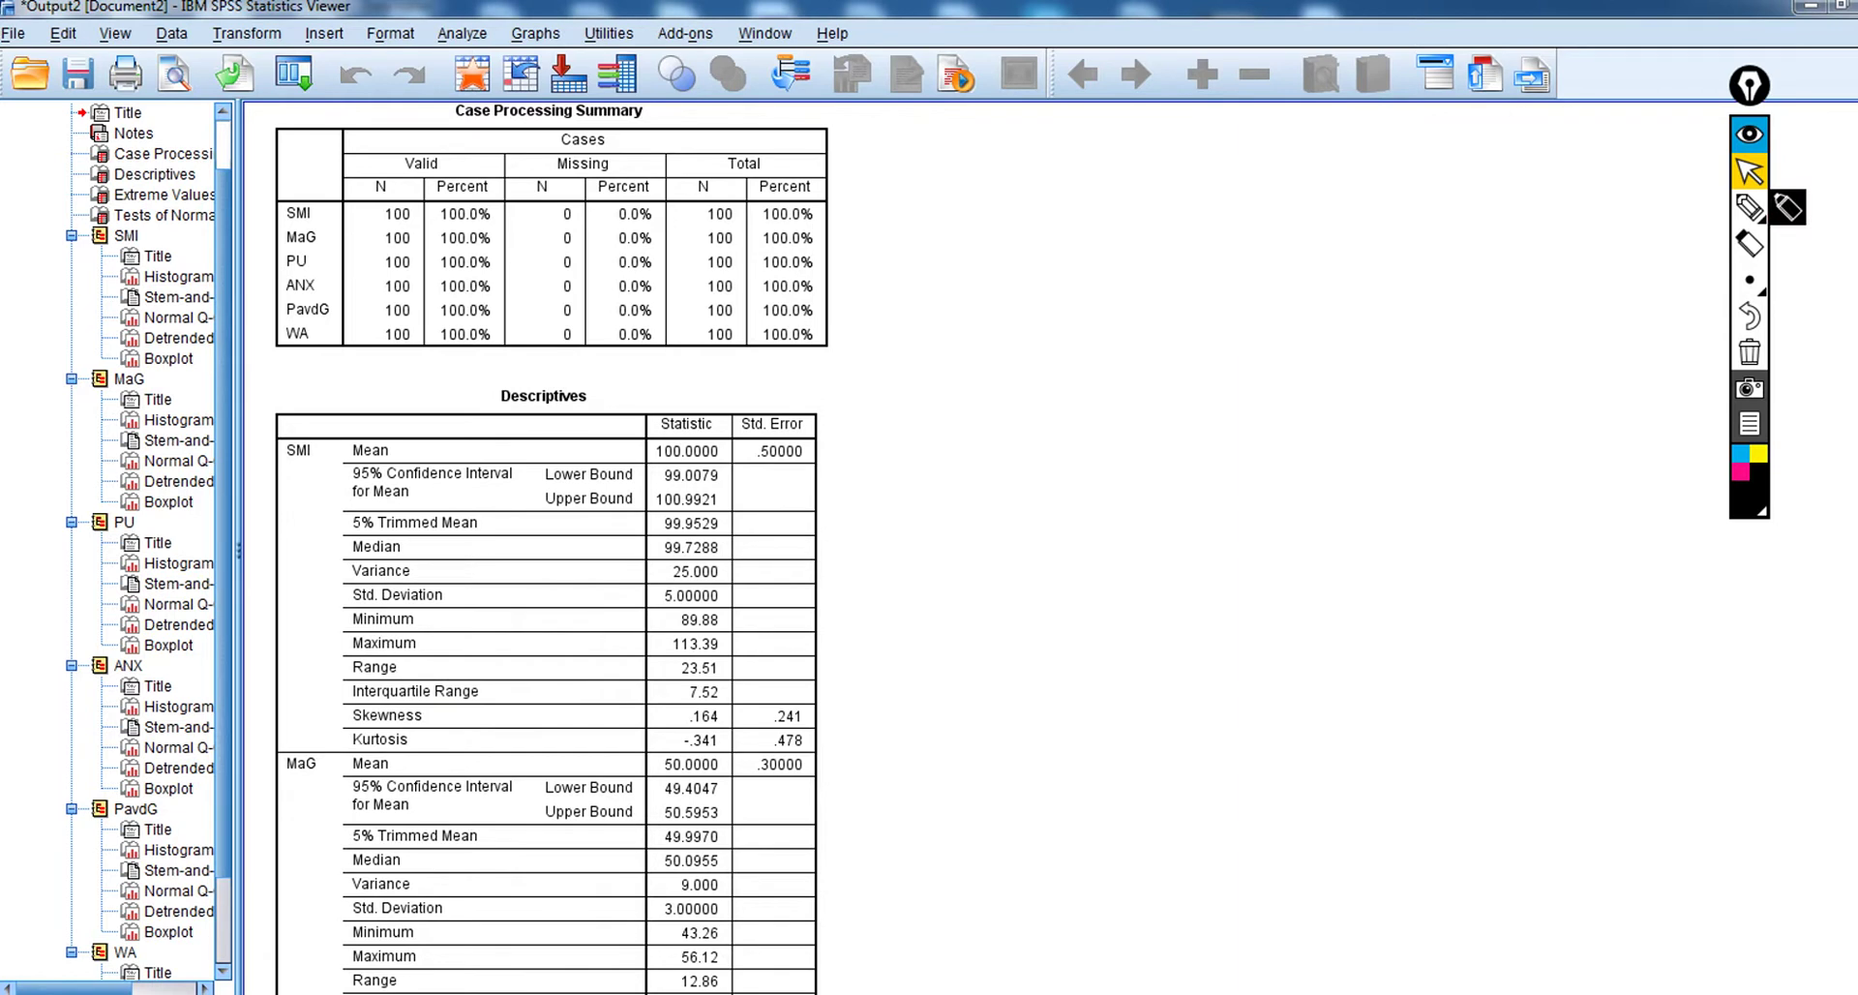
pyautogui.scroll(-3, 552, 542)
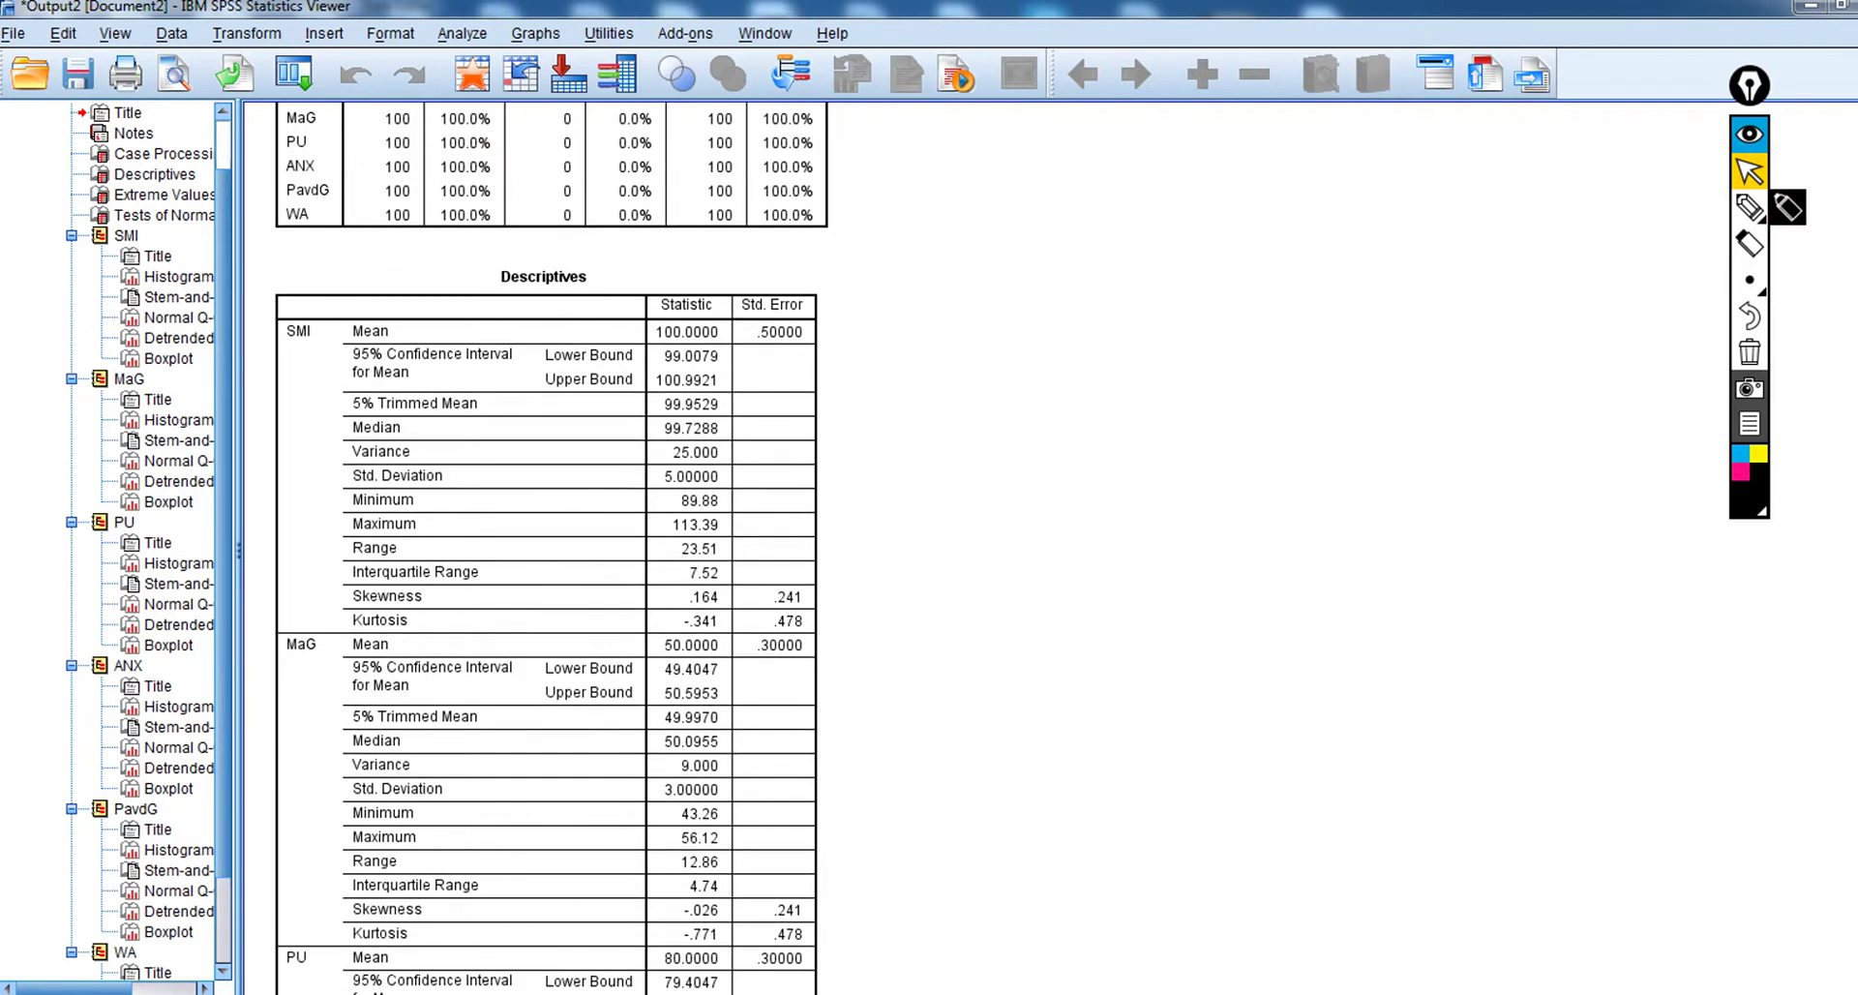
# Examine the skewness and kurtosis of all six variables in the Descriptives table, from SMI down to WA.
pyautogui.scroll(-2, 551, 552)
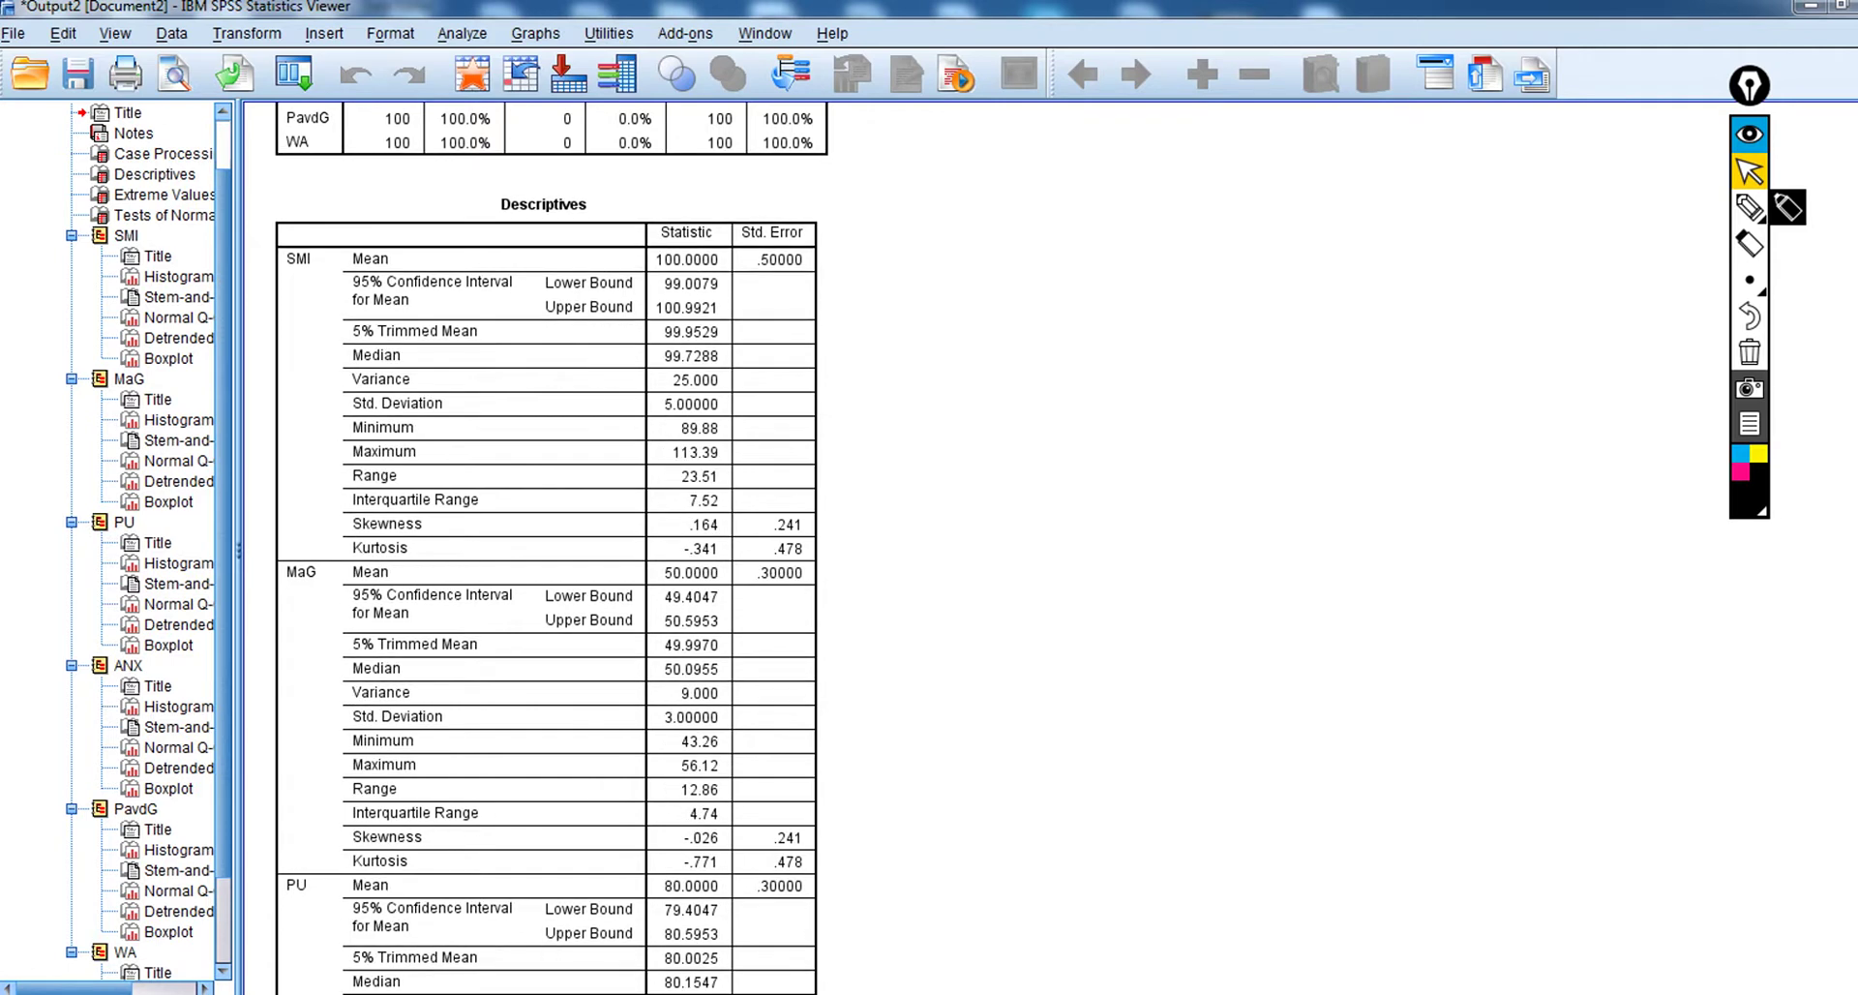
pyautogui.scroll(-2, 551, 552)
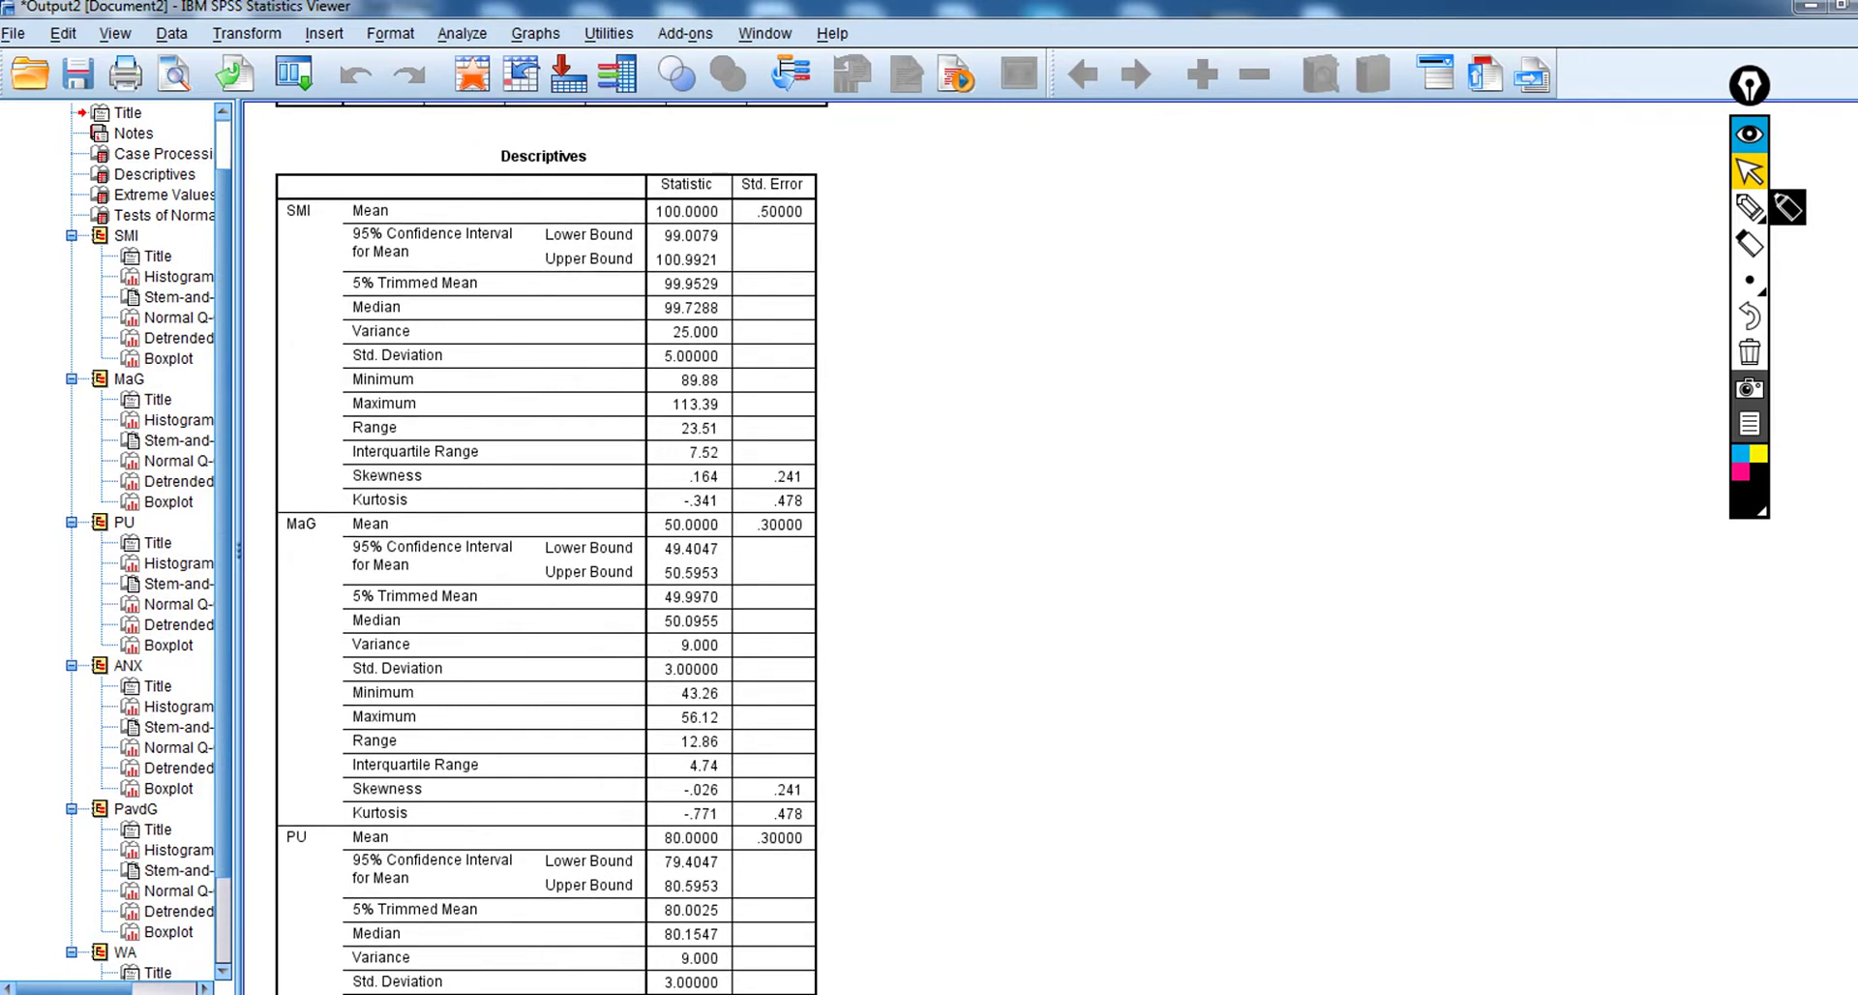
pyautogui.scroll(-10, 551, 546)
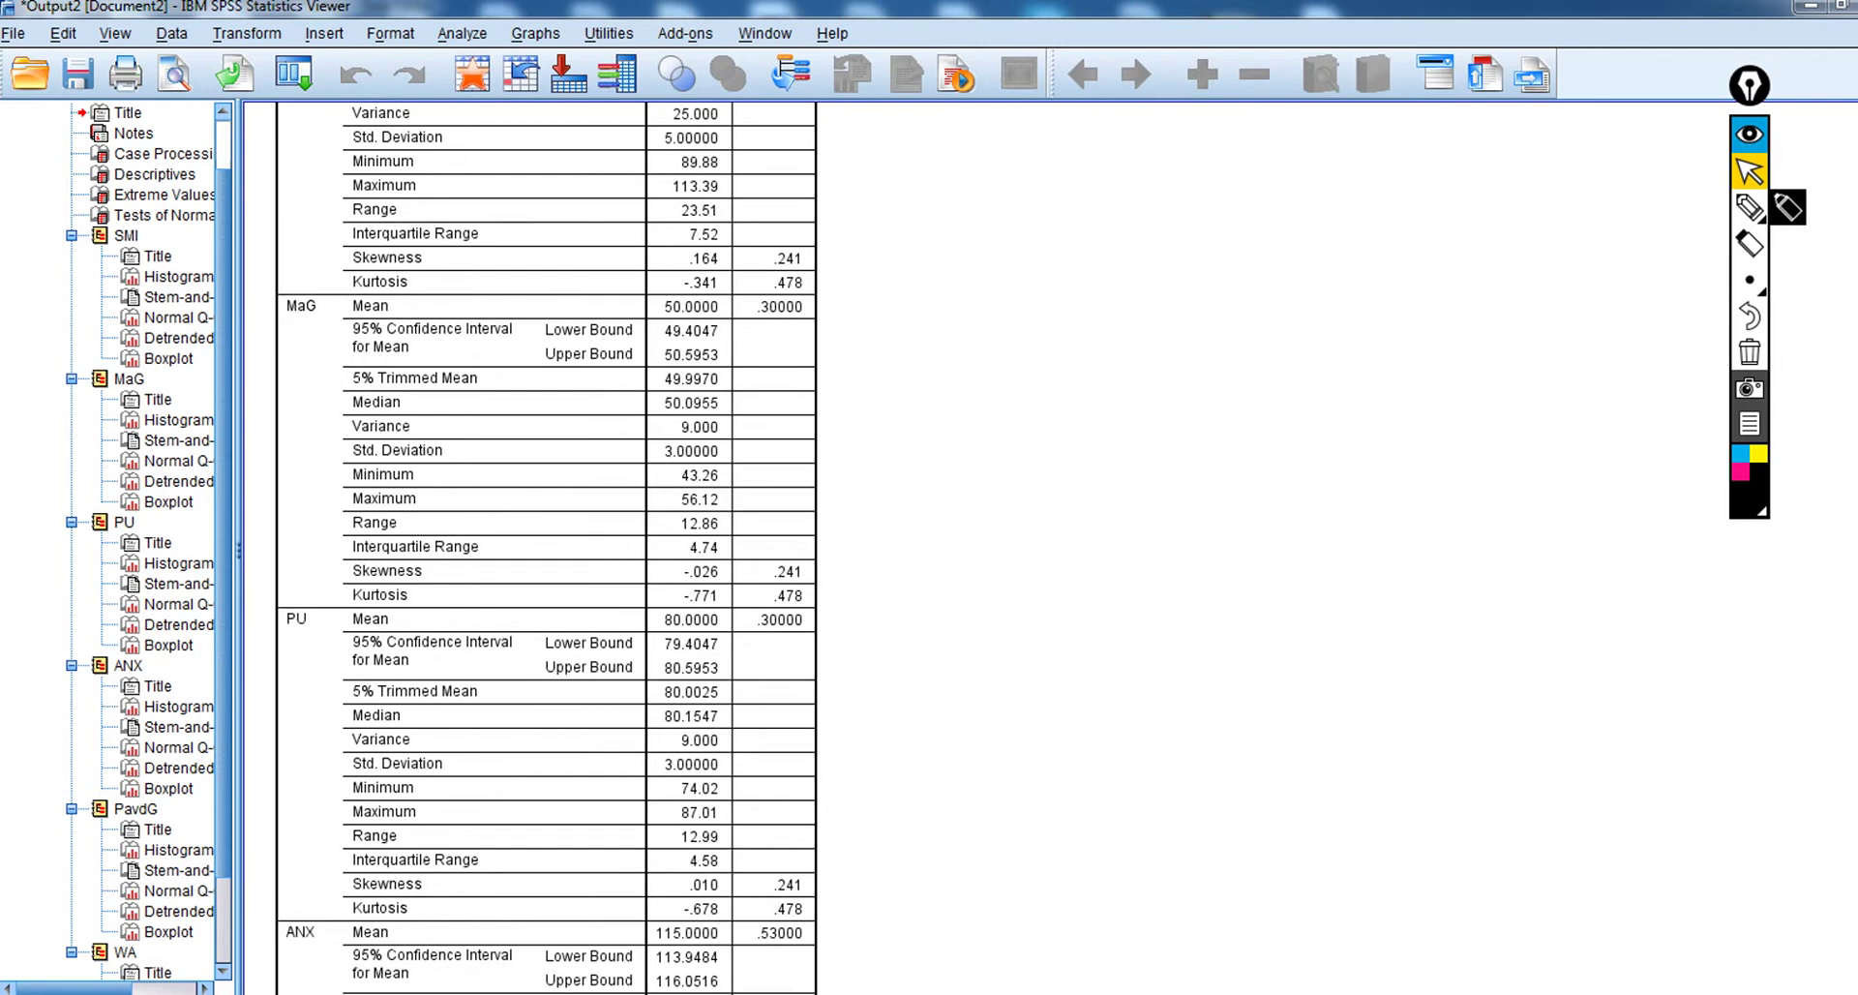
pyautogui.scroll(-1, 552, 546)
pyautogui.scroll(-20, 552, 546)
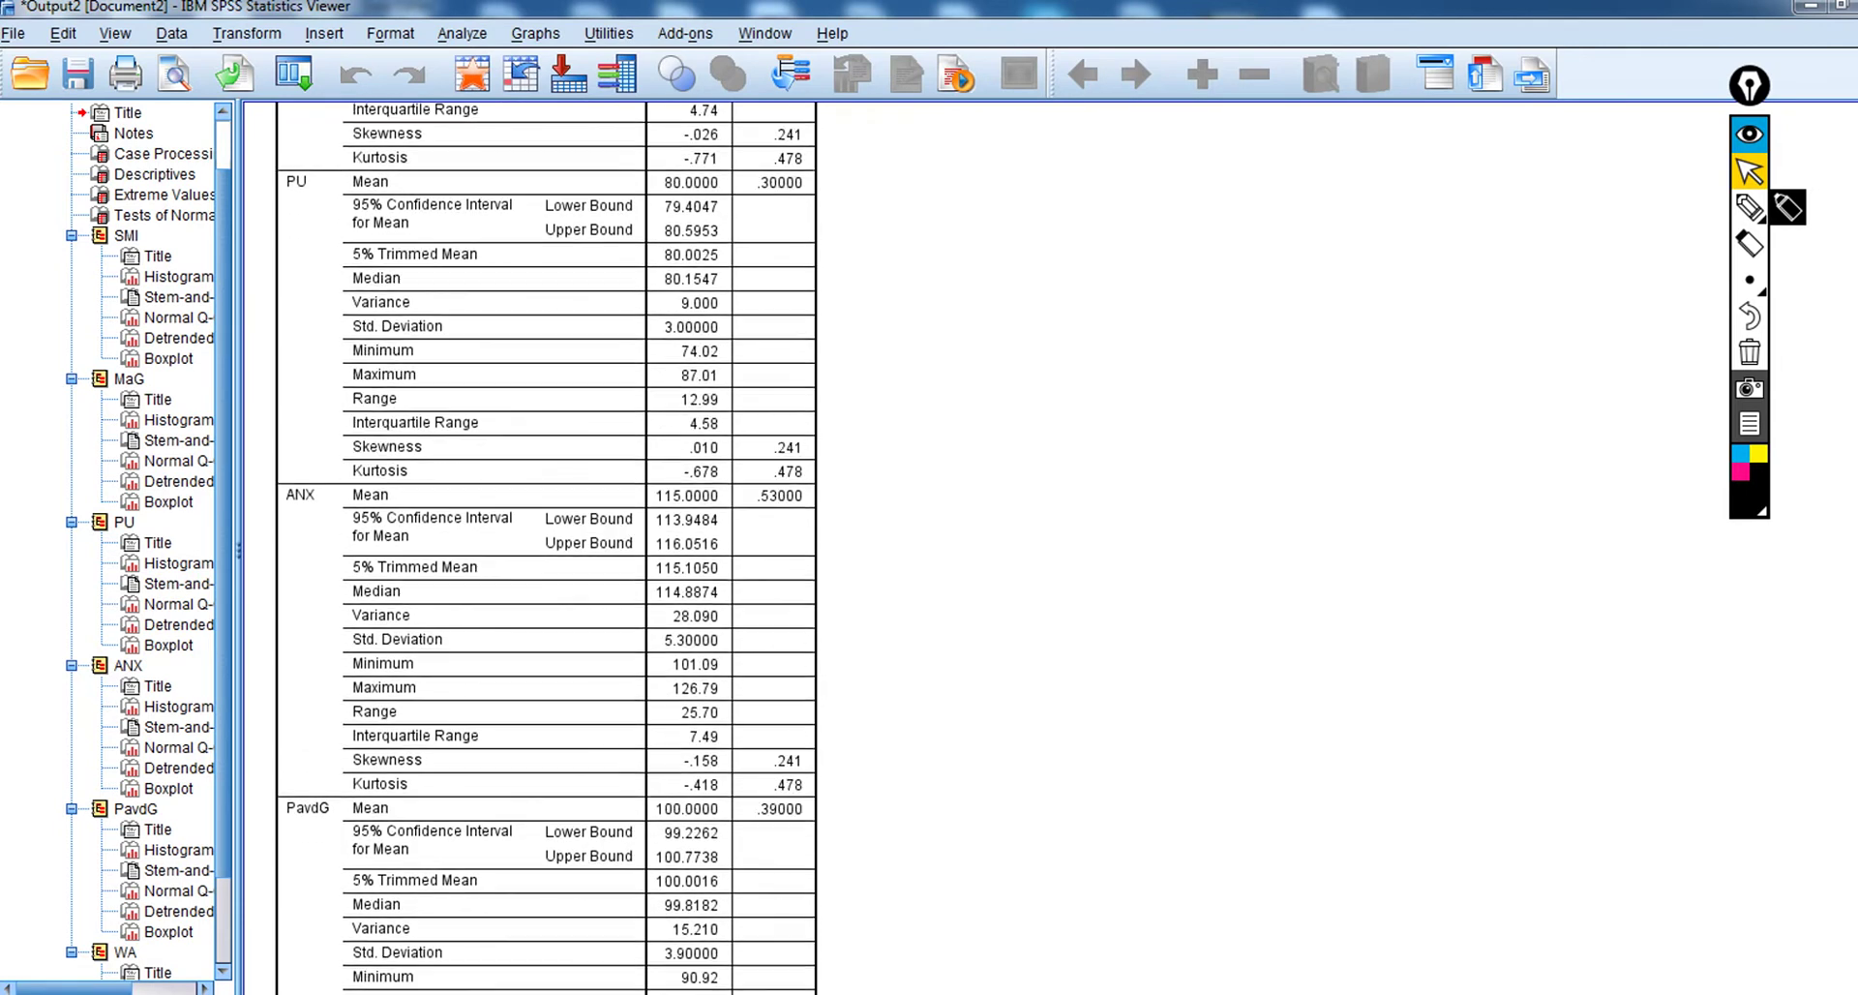
pyautogui.scroll(-3, 545, 547)
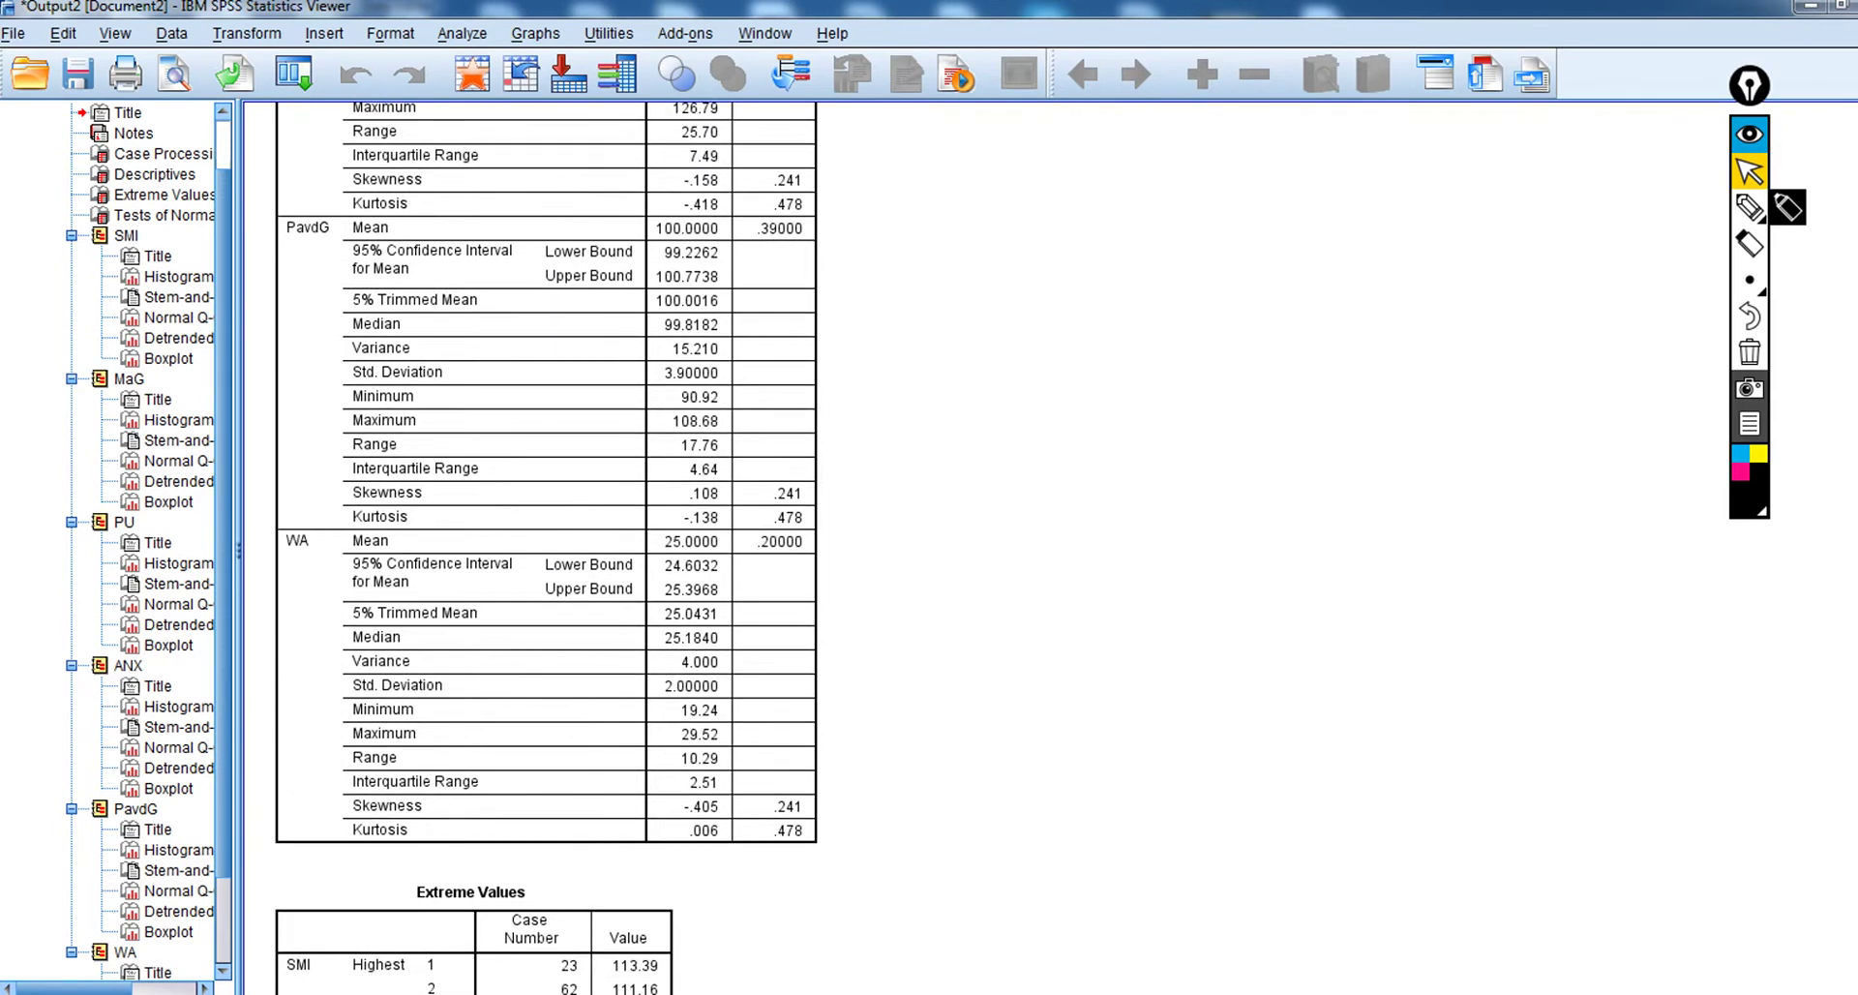
pyautogui.scroll(2, 545, 547)
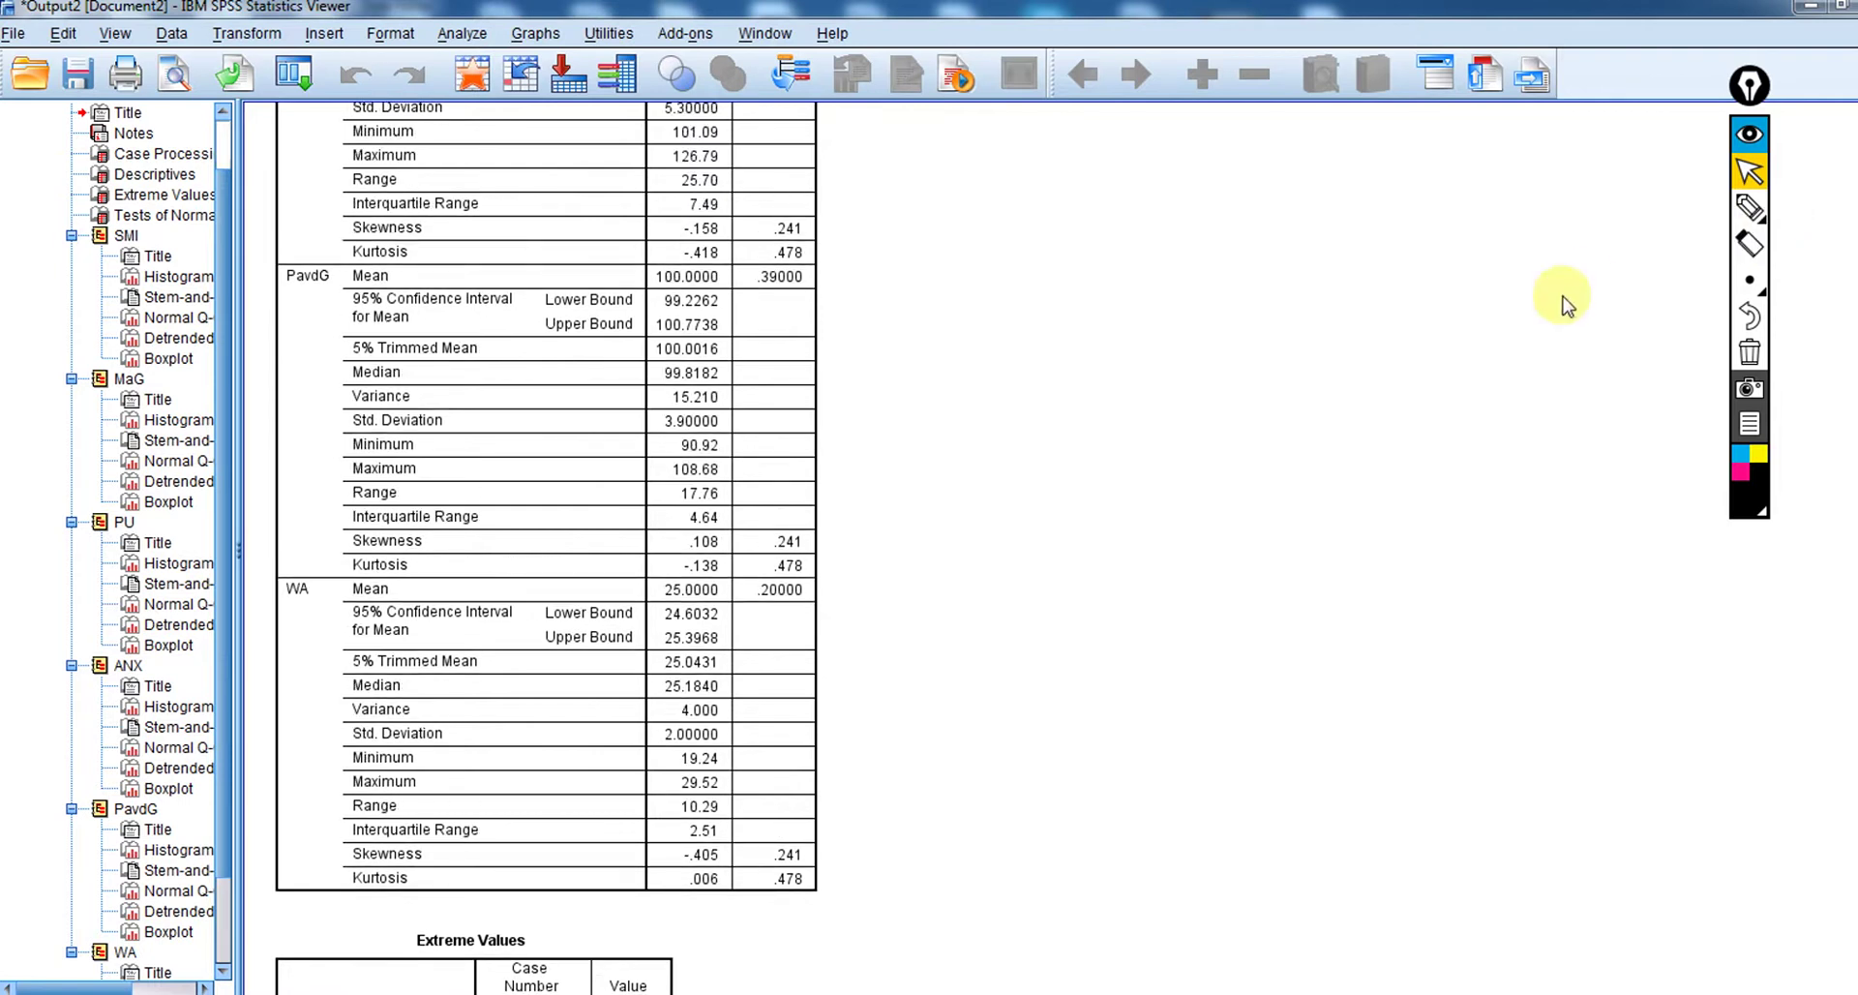
pyautogui.moveTo(1750, 280)
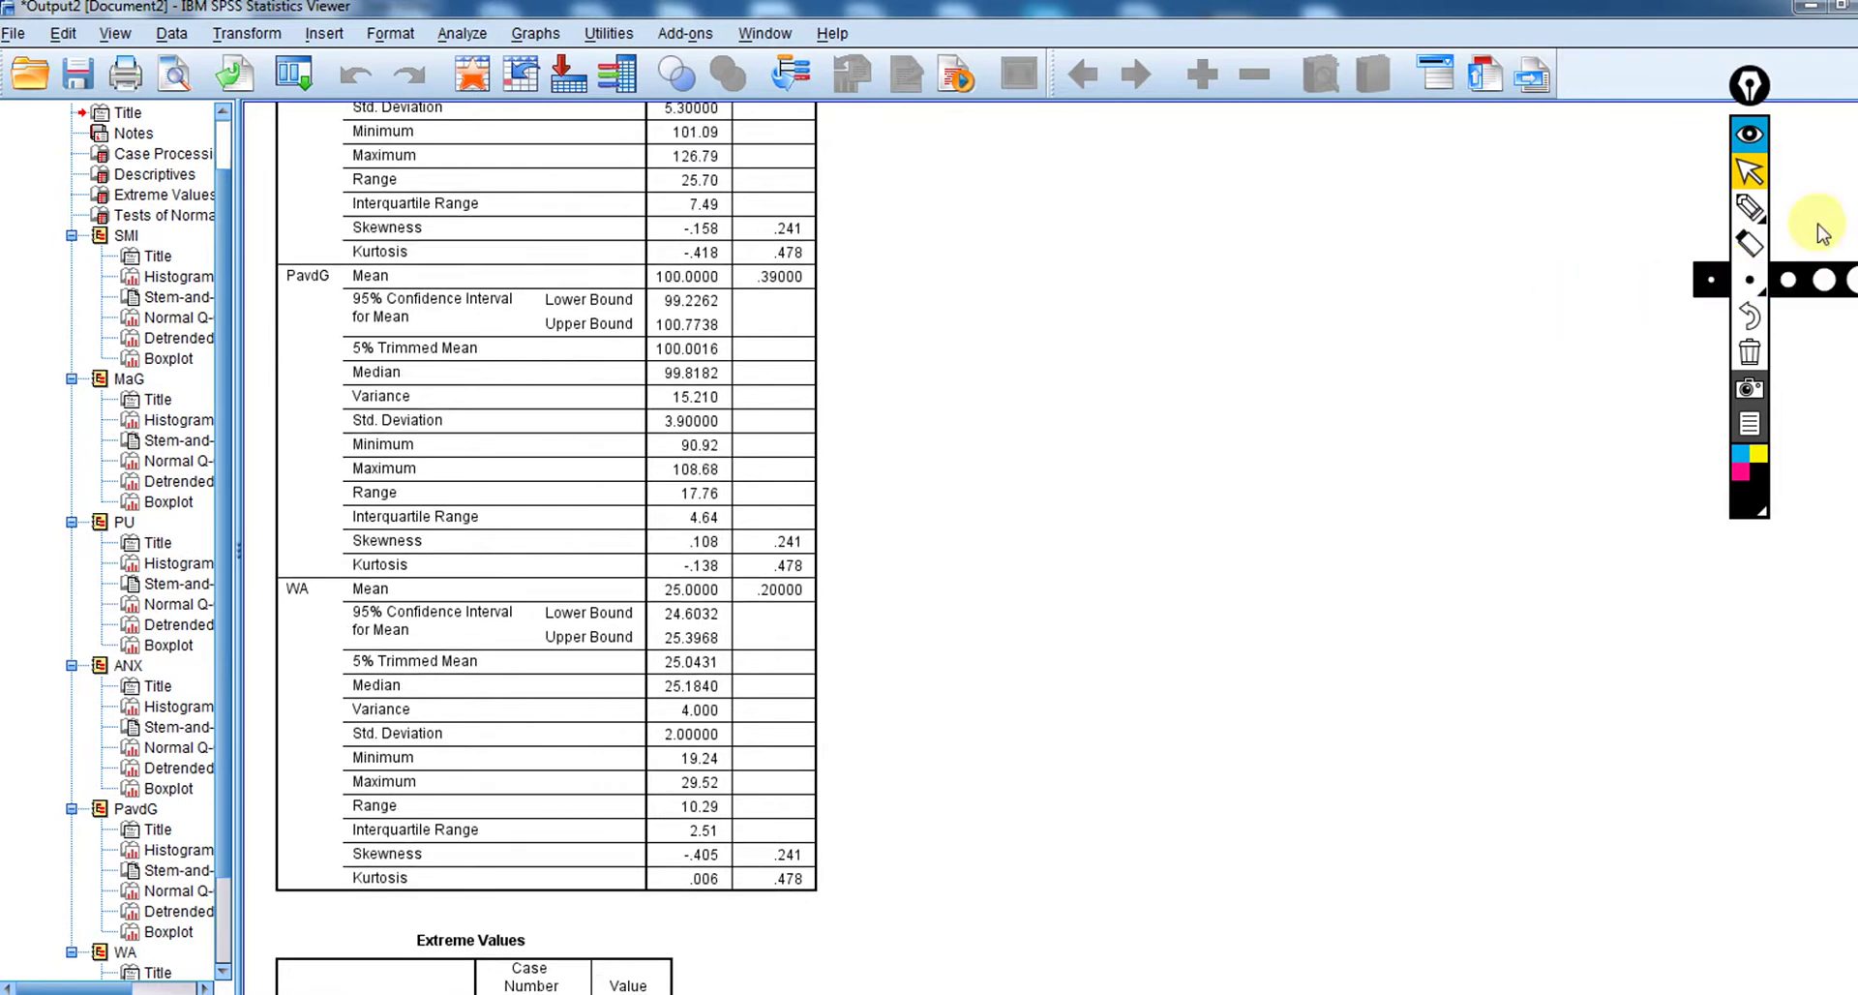
# Underline the Extreme Values title and the SMI label with the pen, and bracket SMI's highest and lowest values.
pyautogui.scroll(-10, 546, 547)
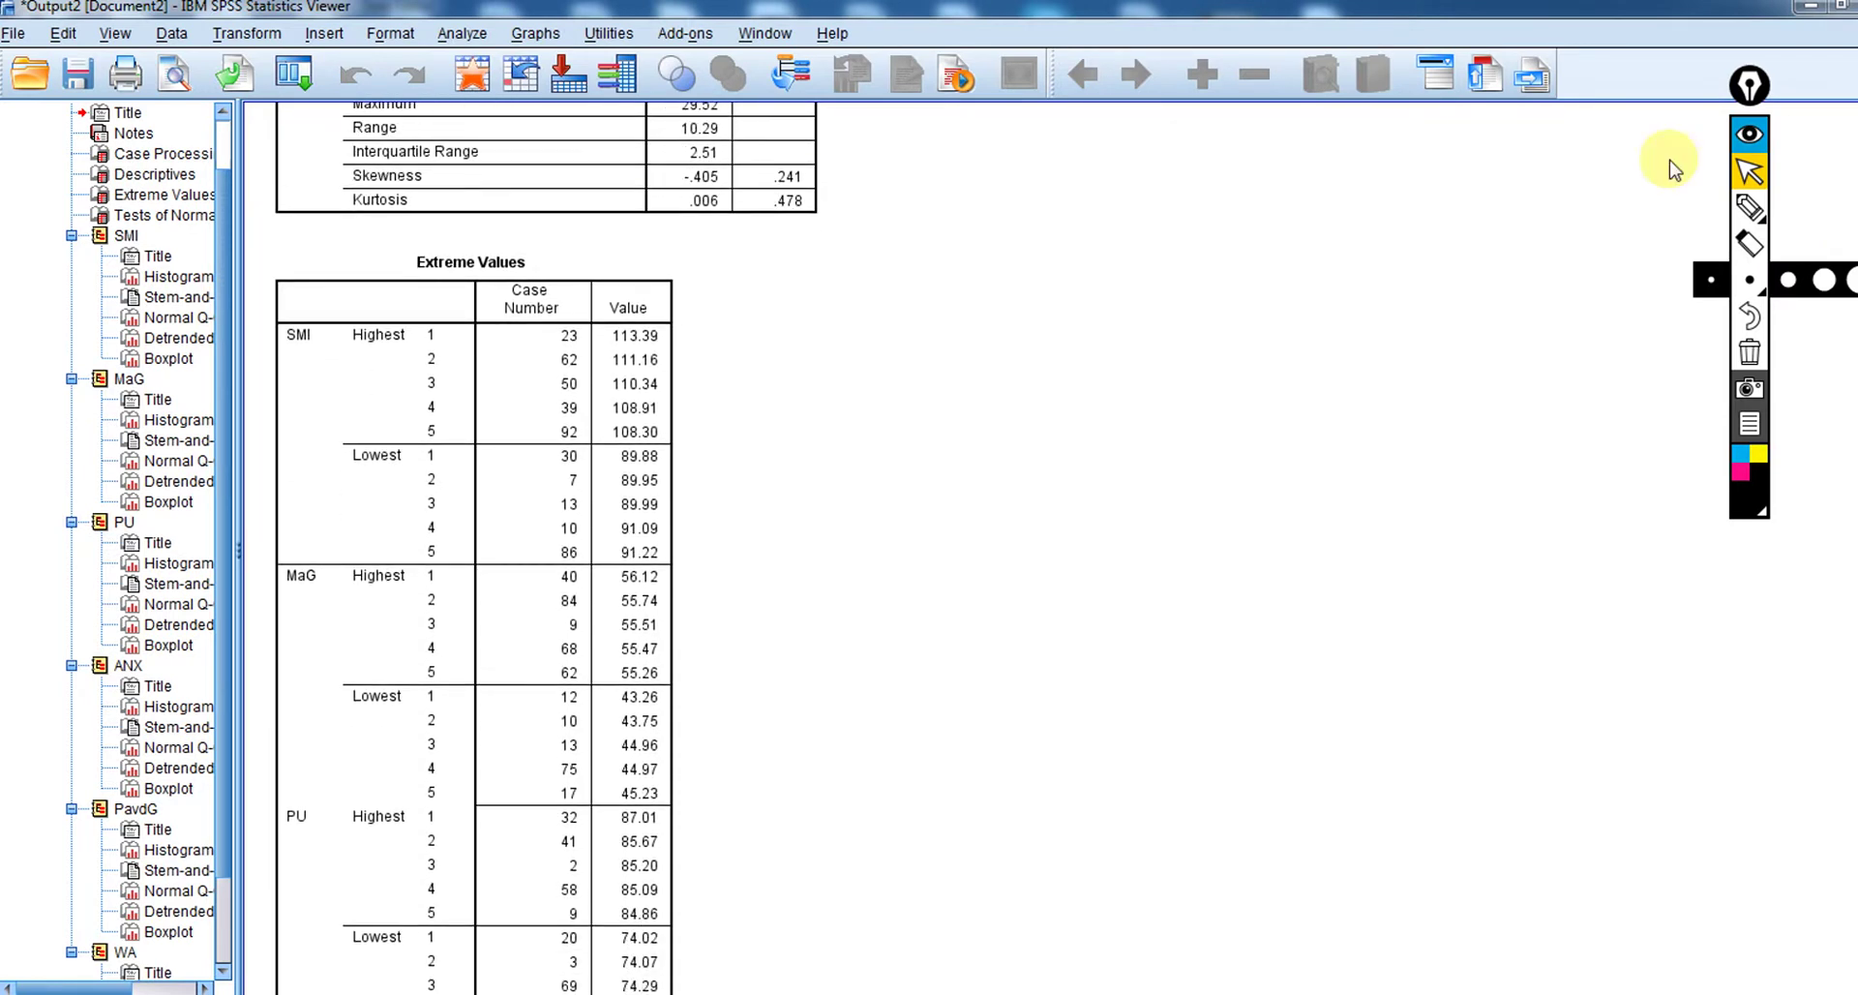
pyautogui.click(1749, 206)
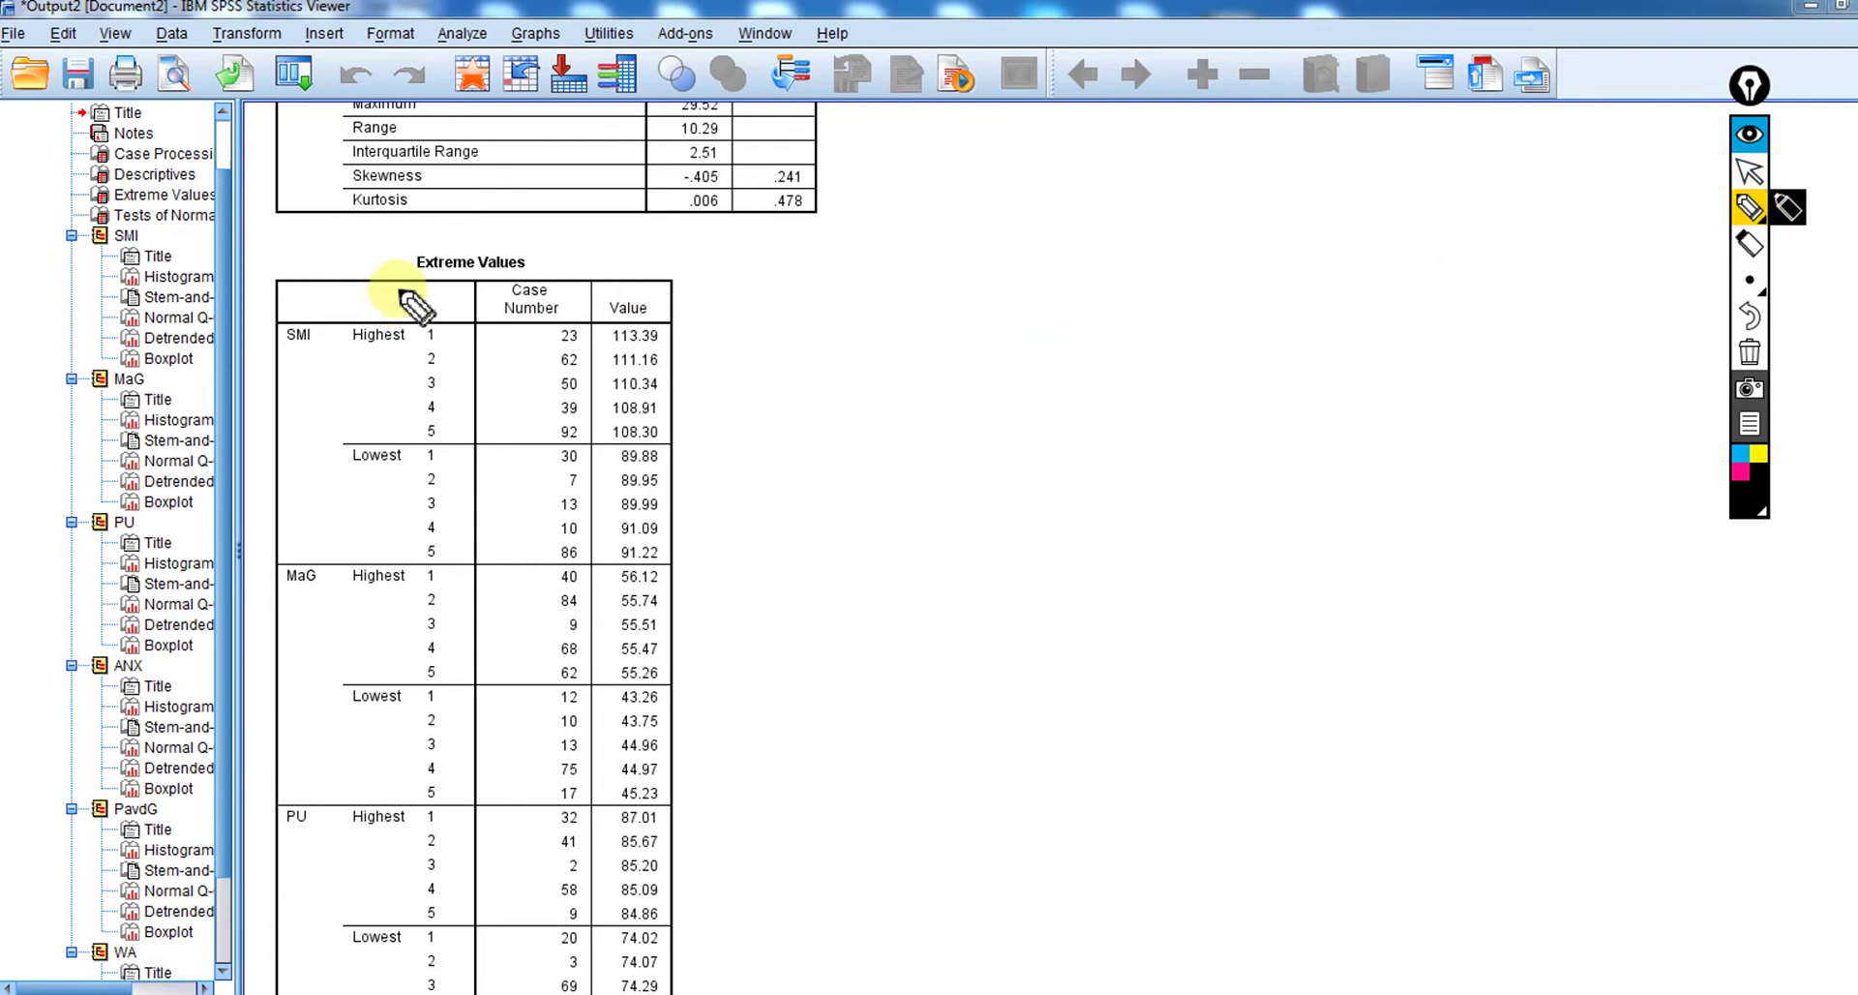
pyautogui.moveTo(412, 274); pyautogui.dragTo(540, 276)
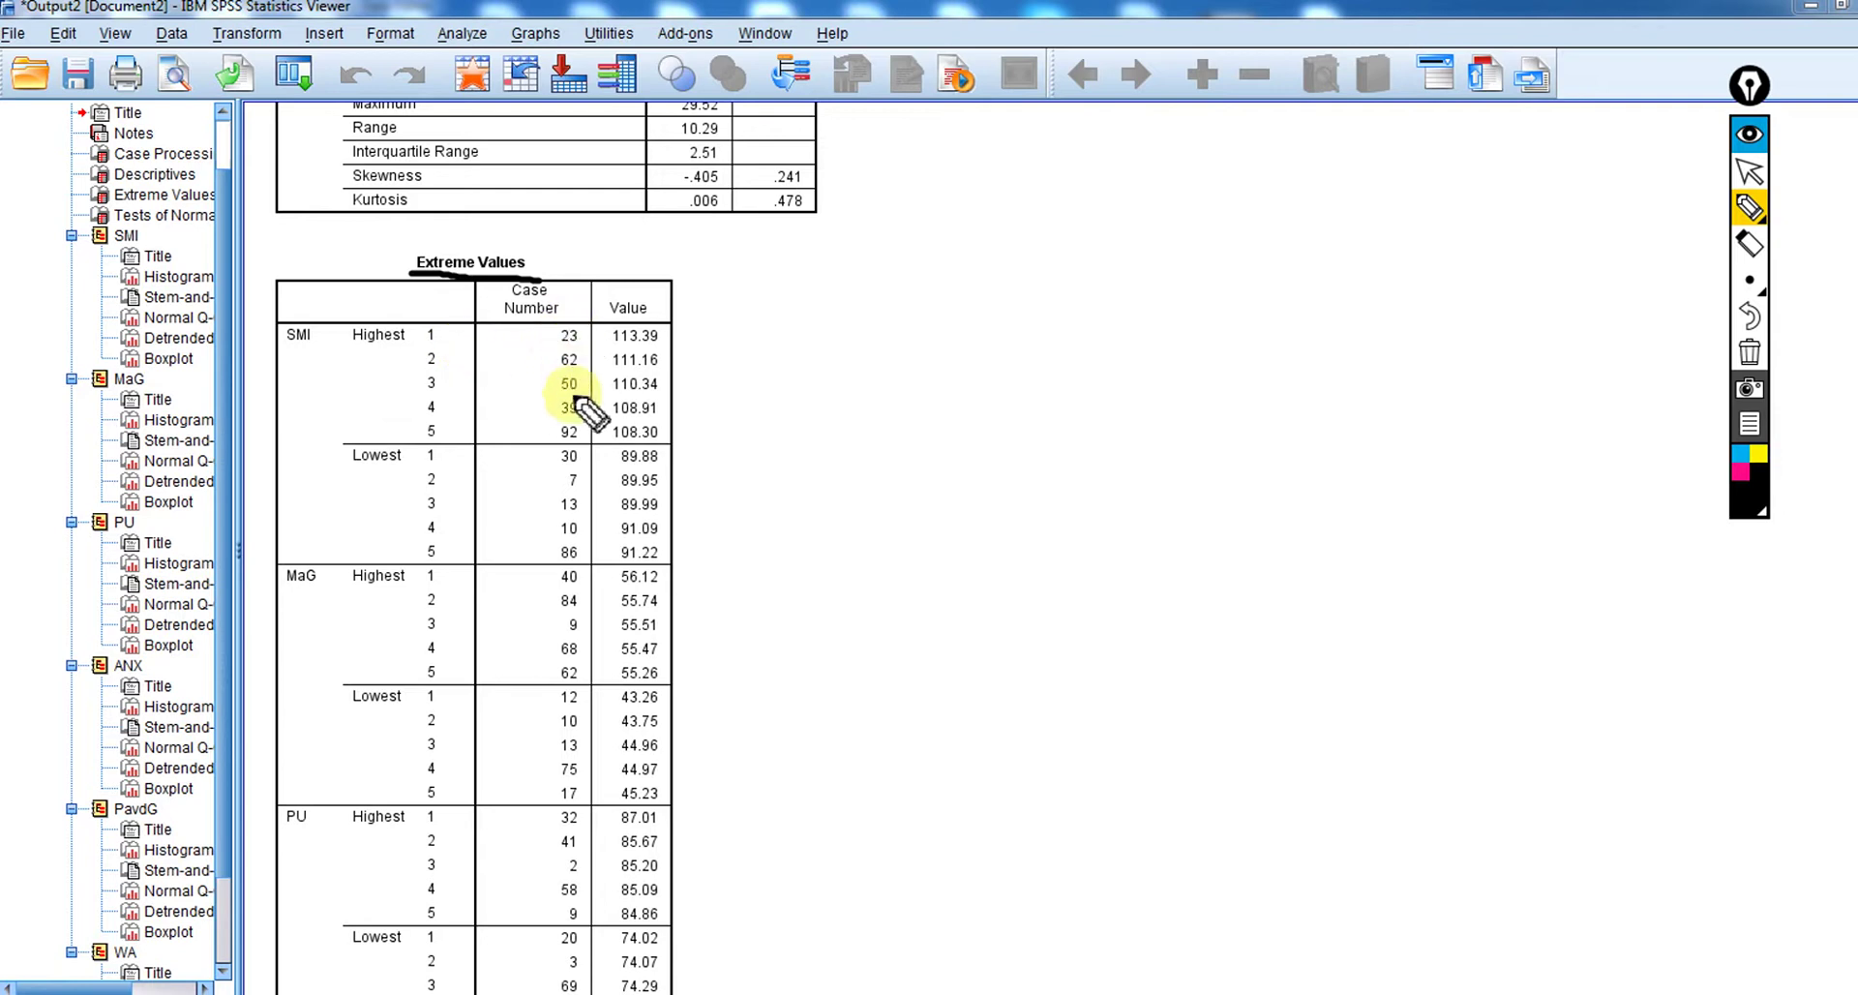
pyautogui.moveTo(681, 325)
pyautogui.mouseDown()
pyautogui.moveTo(705, 519)
pyautogui.moveTo(681, 533)
pyautogui.mouseUp()
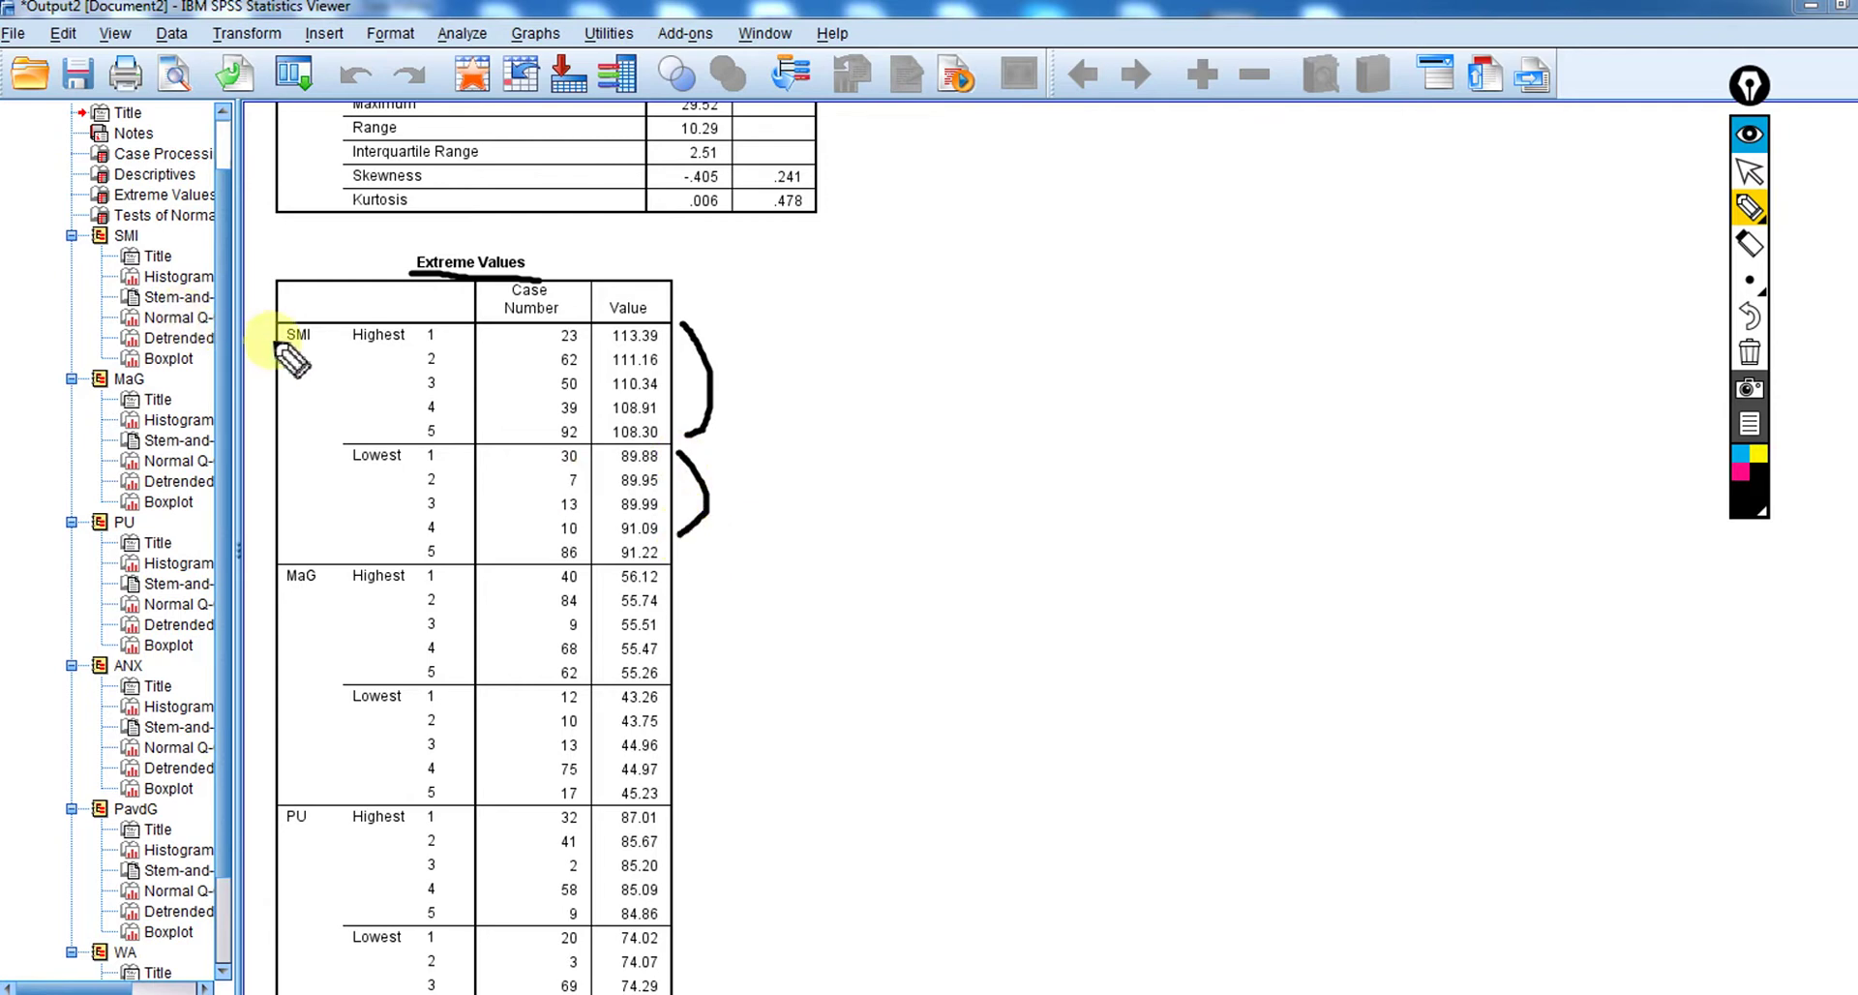
pyautogui.moveTo(280, 345); pyautogui.dragTo(310, 347)
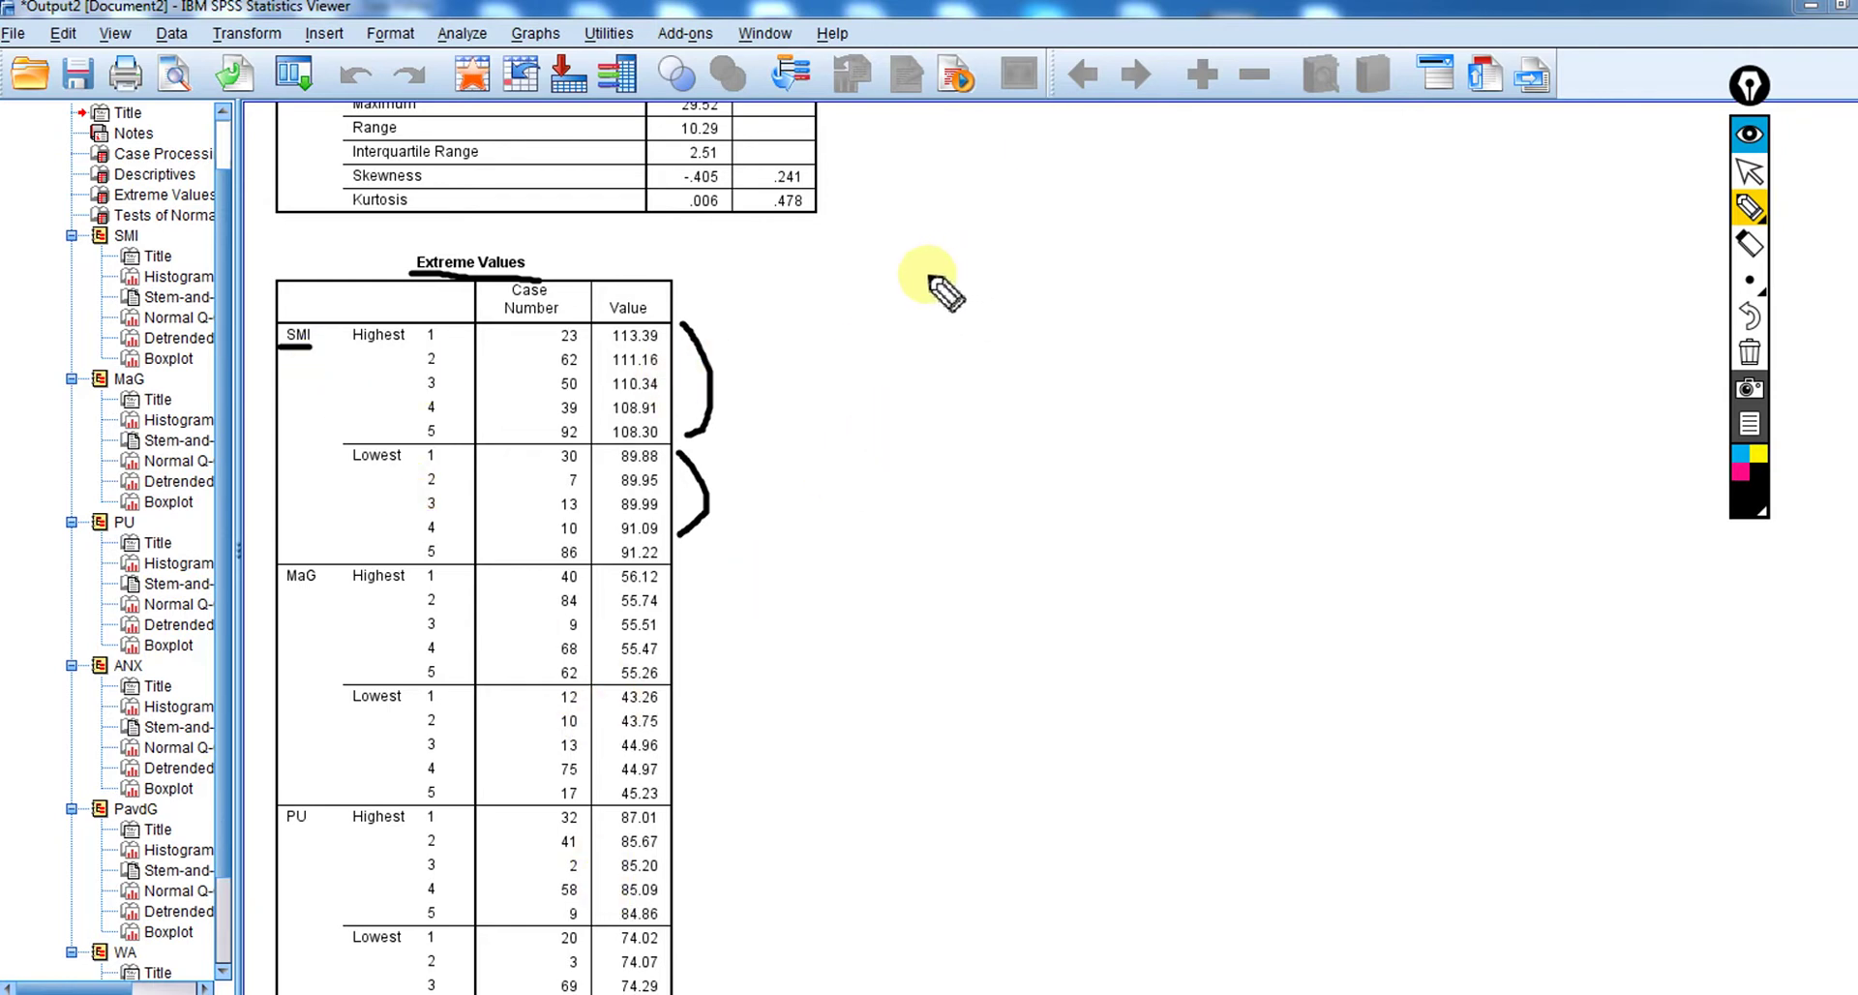
# Sketch a bell curve with a centre line beside the Extreme Values table, plus a right-skewed curve with a cross at its tail end.
pyautogui.moveTo(926, 276)
pyautogui.mouseDown()
pyautogui.moveTo(938, 455)
pyautogui.moveTo(1267, 437)
pyautogui.mouseUp()
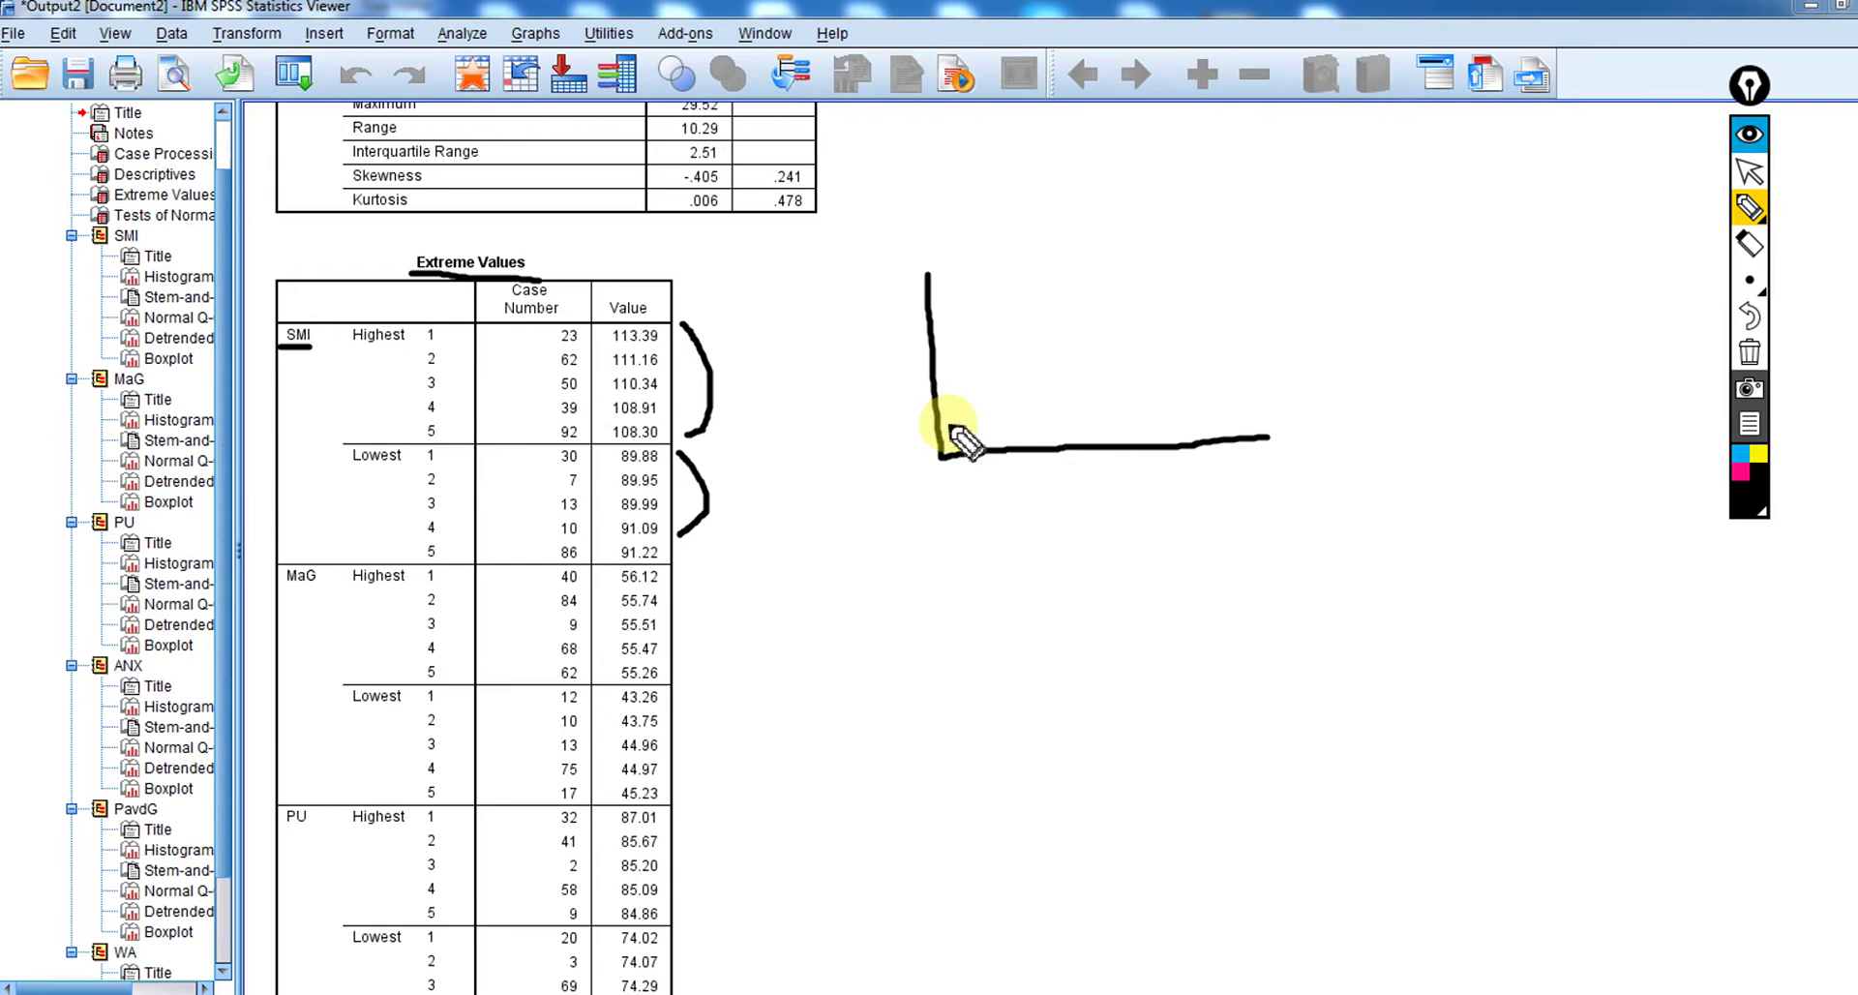
pyautogui.moveTo(952, 432)
pyautogui.mouseDown()
pyautogui.moveTo(1045, 295)
pyautogui.moveTo(1090, 270)
pyautogui.moveTo(1132, 353)
pyautogui.moveTo(1243, 413)
pyautogui.mouseUp()
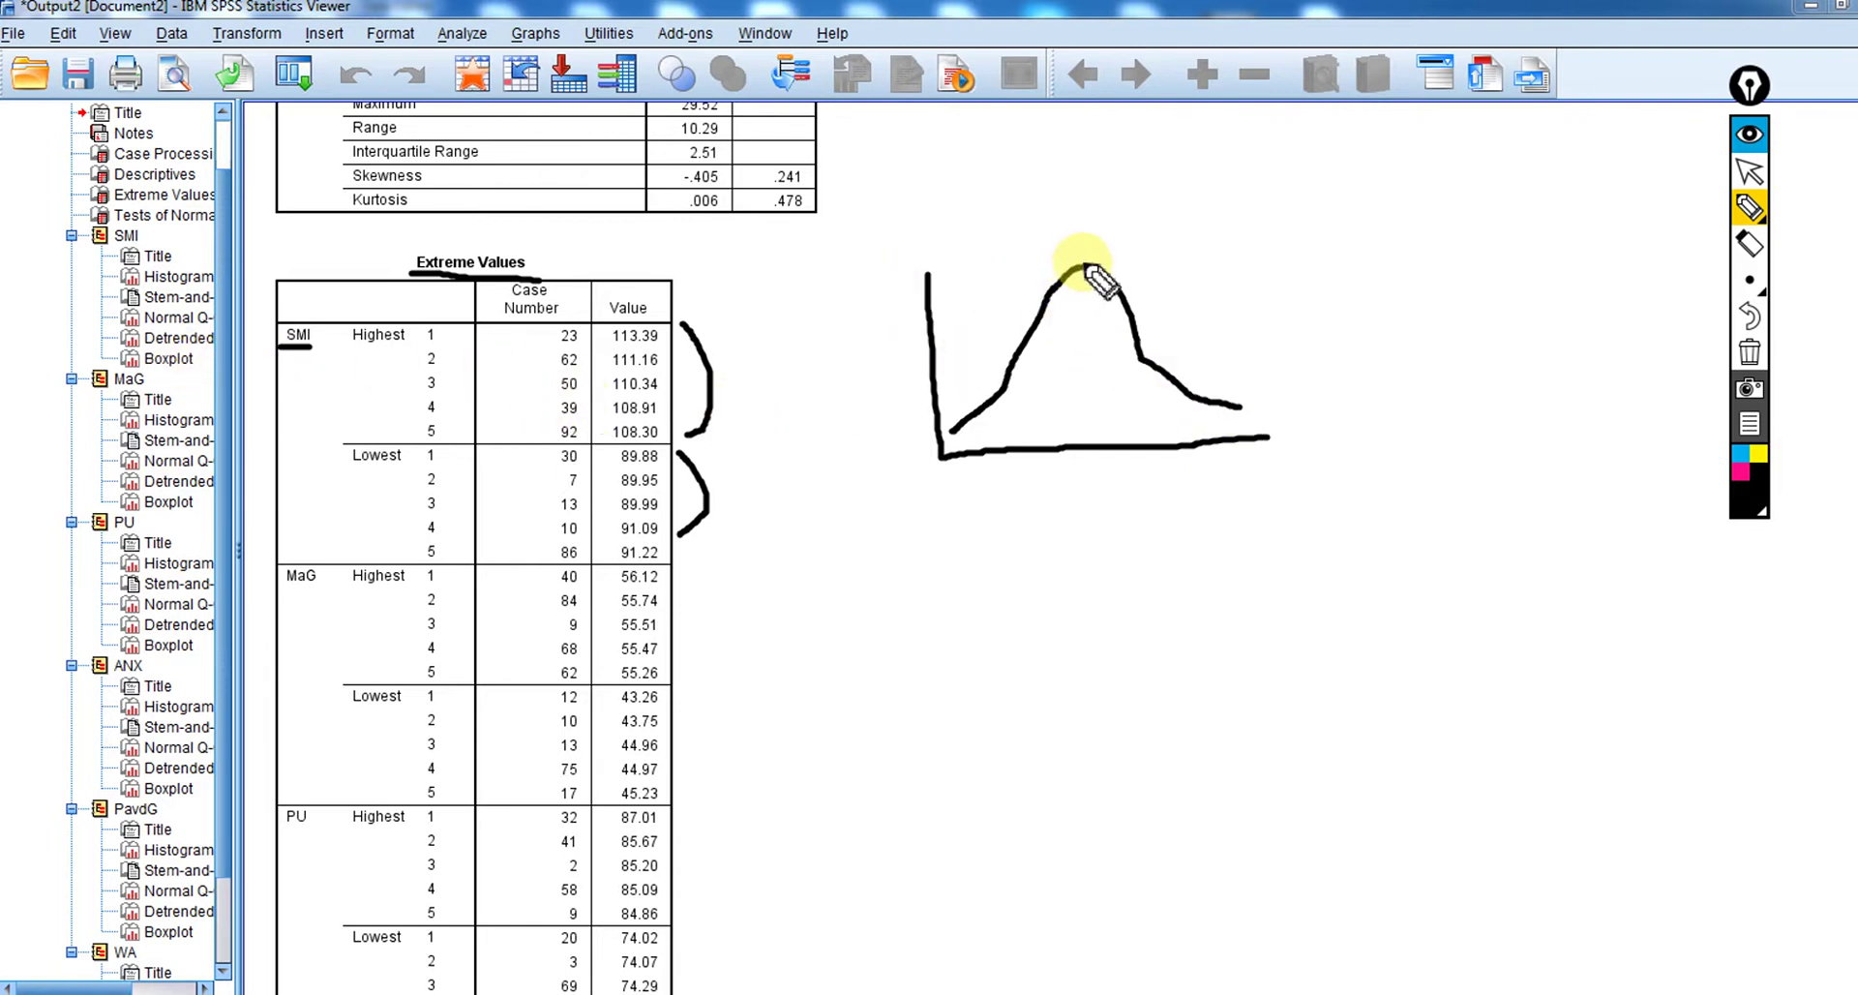
pyautogui.moveTo(1086, 266); pyautogui.dragTo(1097, 444)
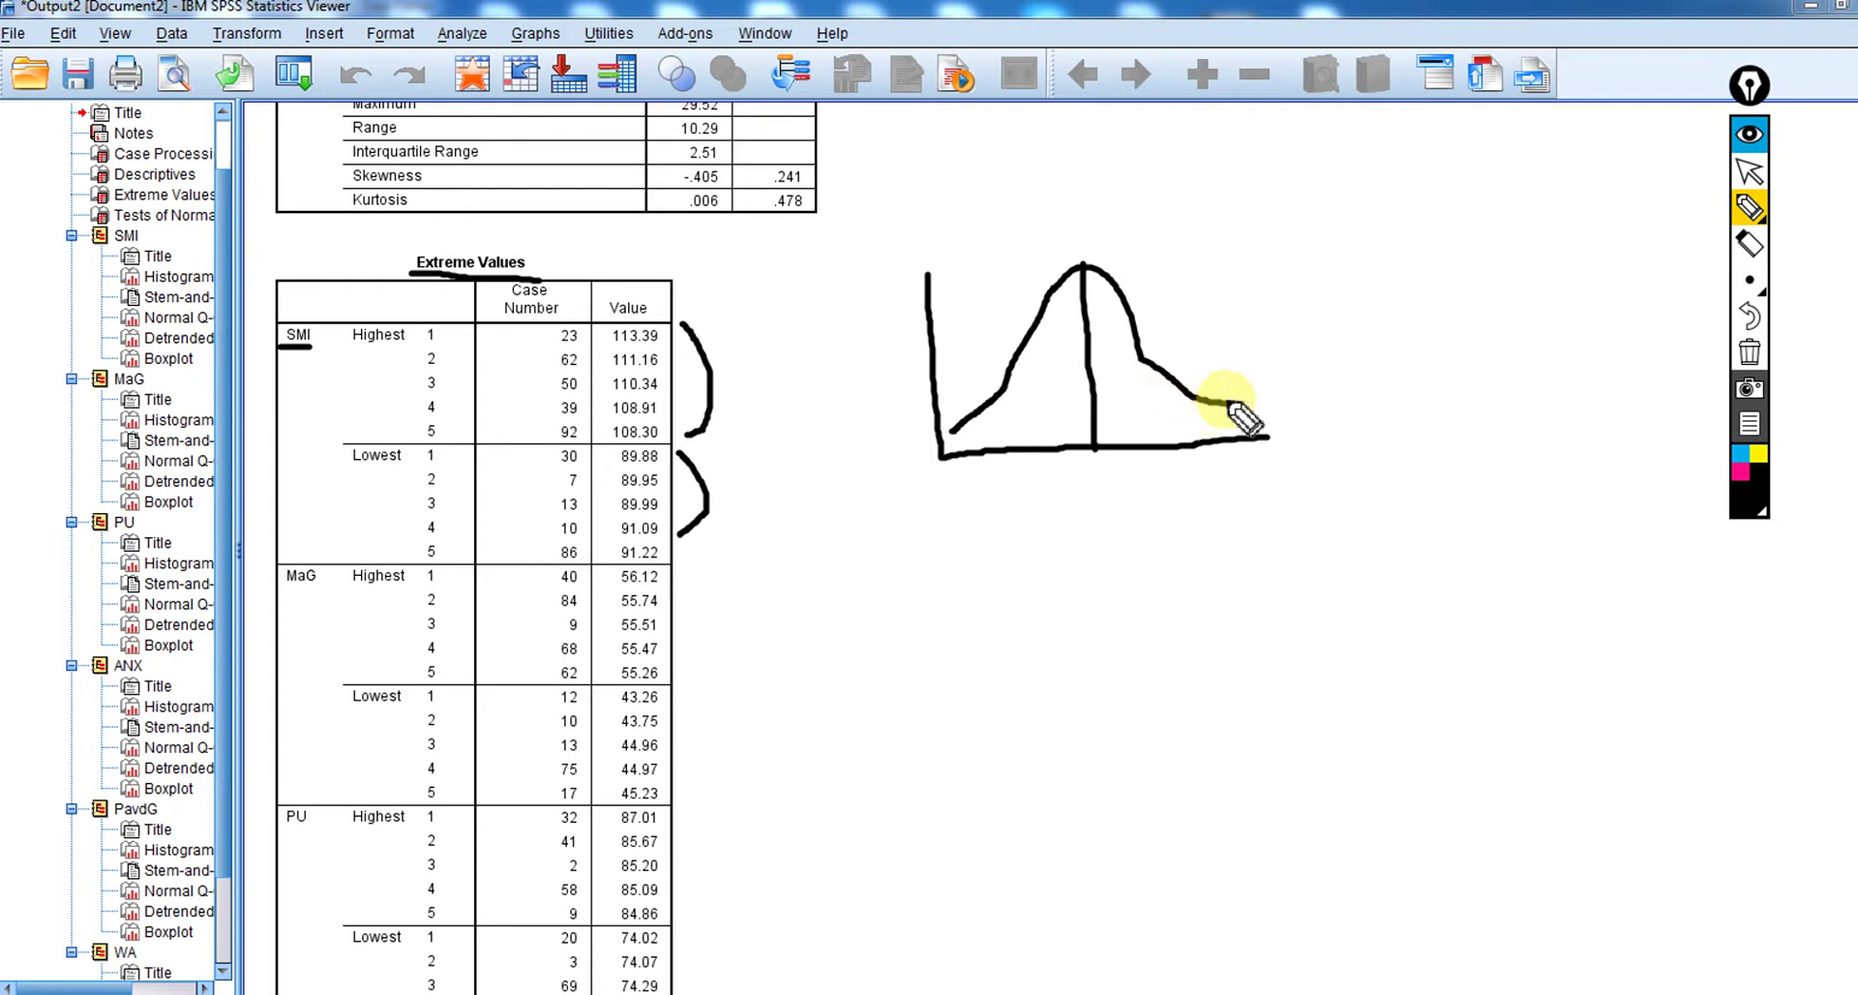
pyautogui.moveTo(1351, 218)
pyautogui.mouseDown()
pyautogui.moveTo(1359, 423)
pyautogui.moveTo(1467, 438)
pyautogui.moveTo(1655, 421)
pyautogui.mouseUp()
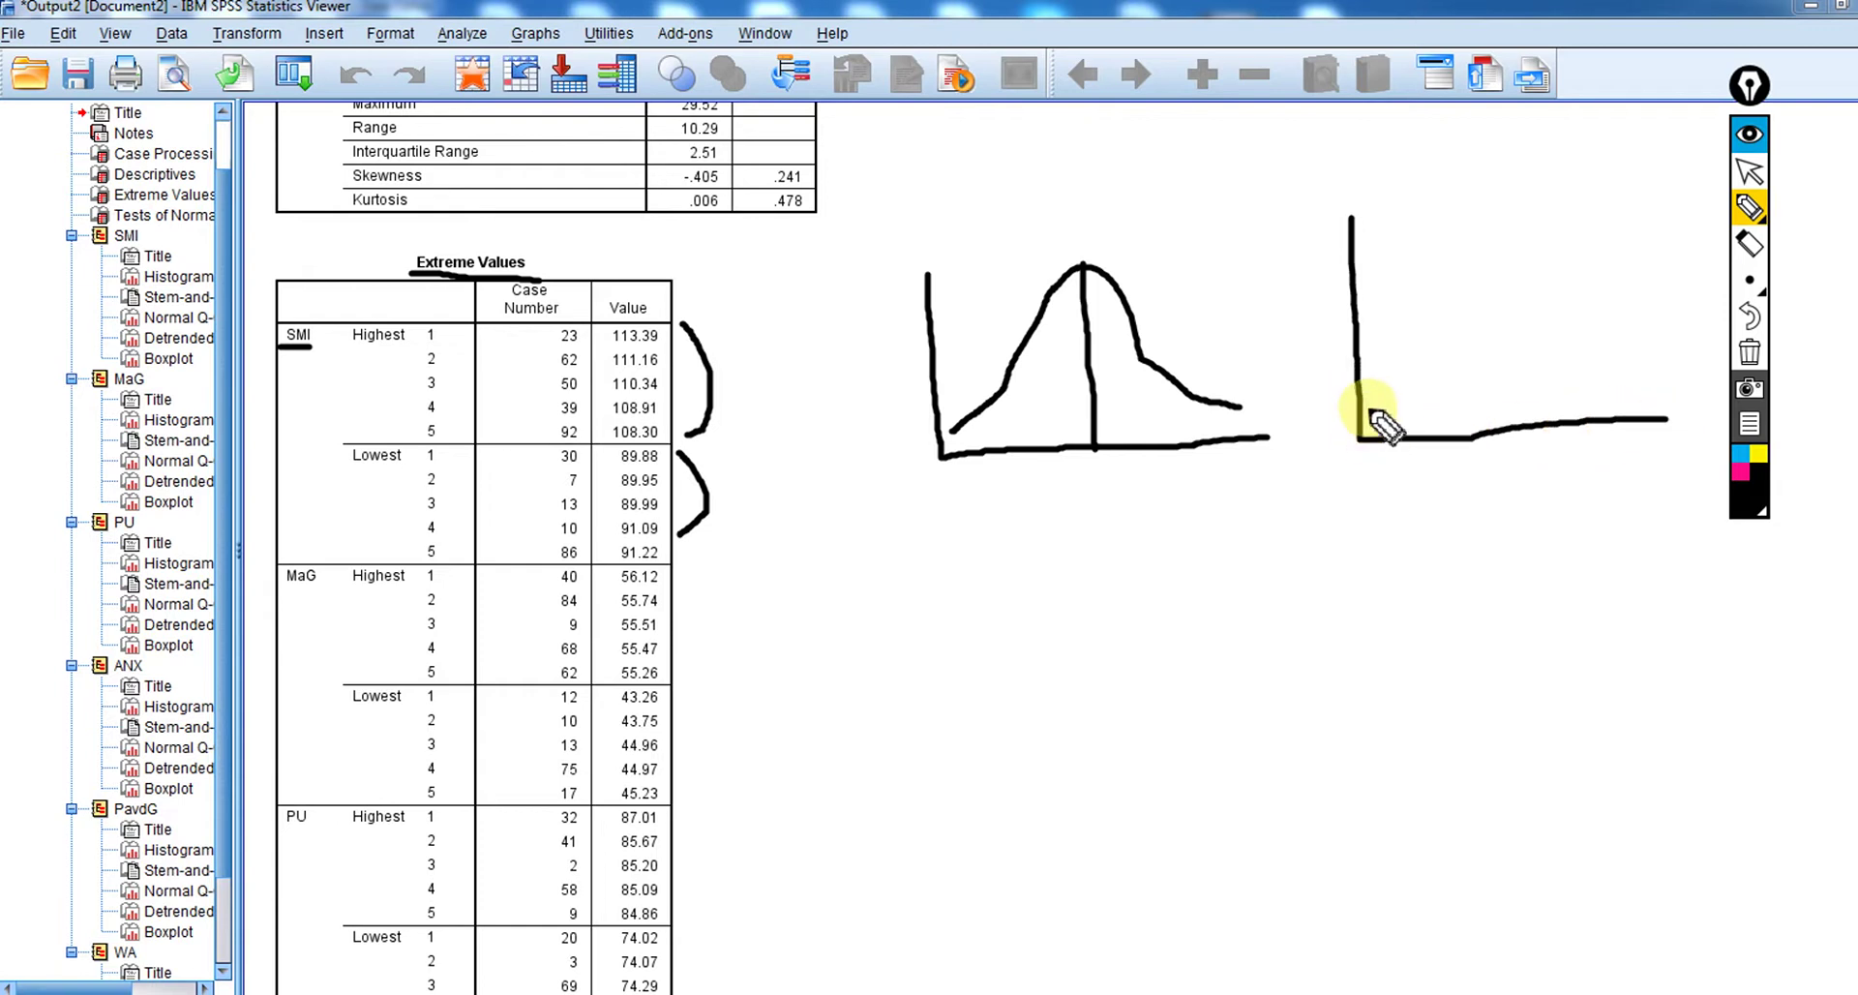
pyautogui.moveTo(1367, 408)
pyautogui.mouseDown()
pyautogui.moveTo(1442, 232)
pyautogui.moveTo(1546, 326)
pyautogui.moveTo(1689, 386)
pyautogui.mouseUp()
pyautogui.moveTo(1686, 378)
pyautogui.mouseDown()
pyautogui.moveTo(1657, 406)
pyautogui.moveTo(1682, 398)
pyautogui.mouseUp()
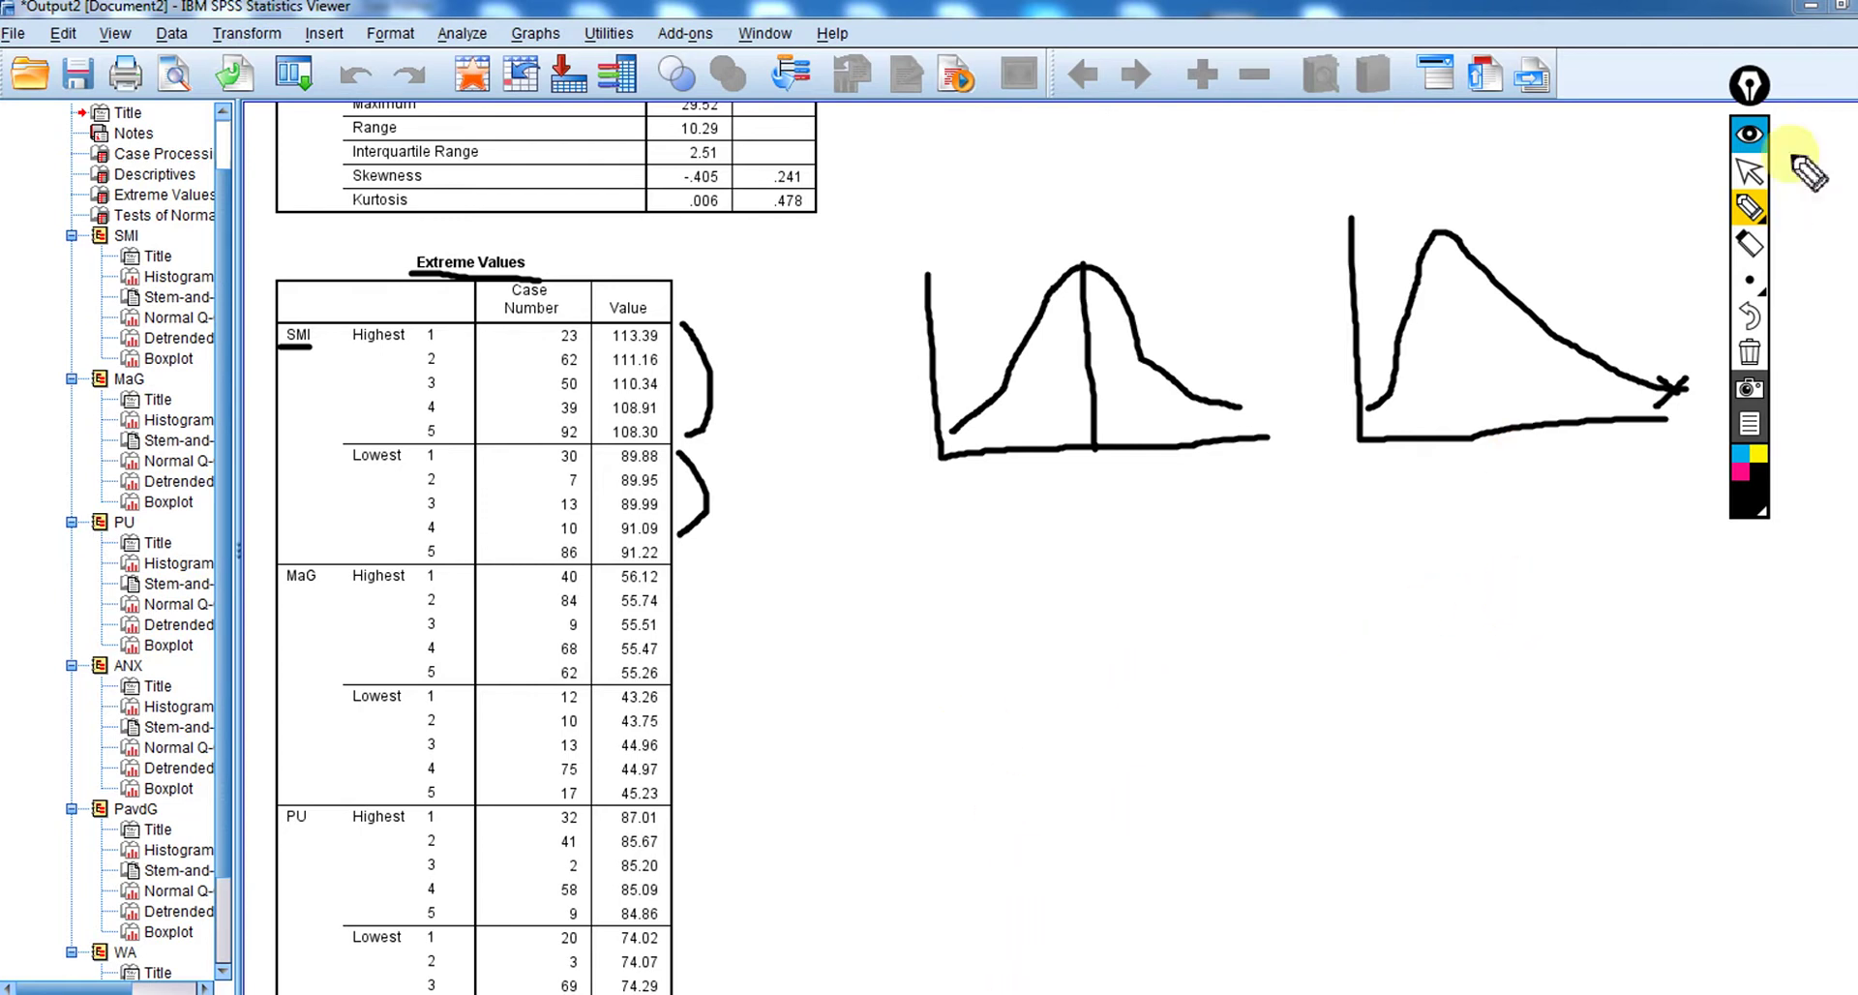
# Restore the normal cursor, clear all drawn marks, and go back to the Case Processing Summary and the start of the Descriptives table.
pyautogui.click(1751, 174)
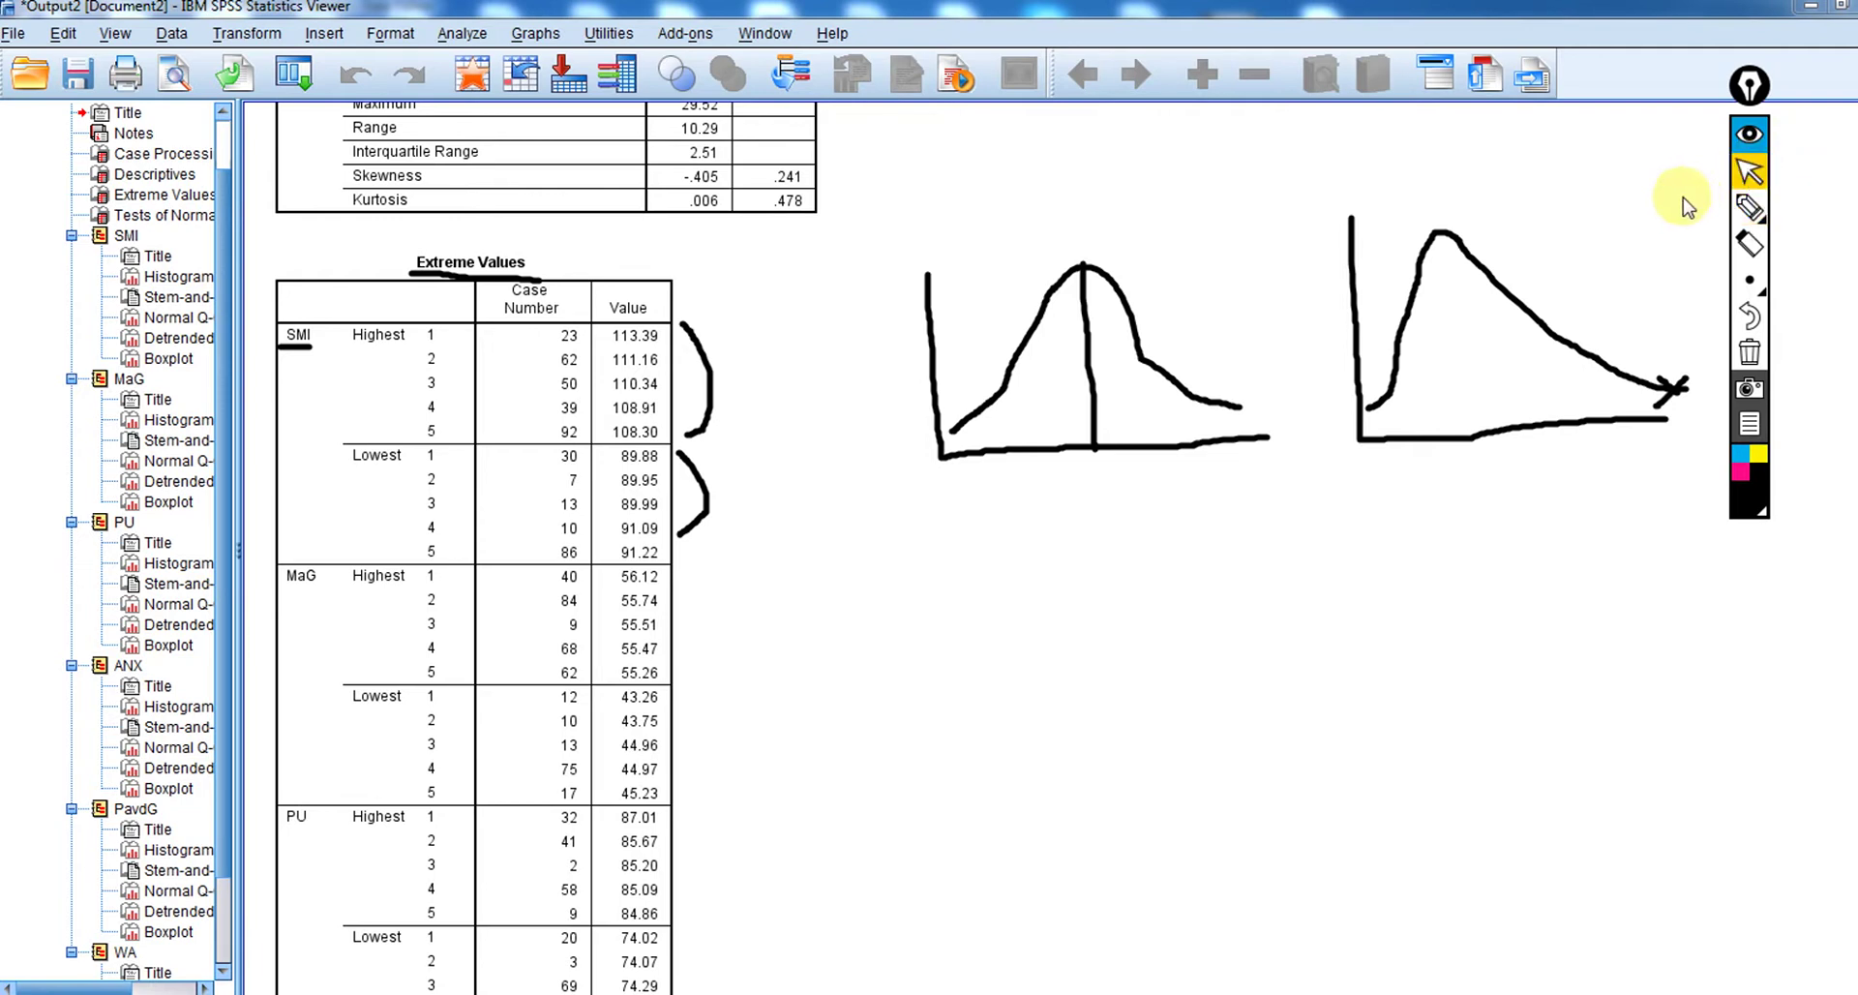
pyautogui.click(1749, 353)
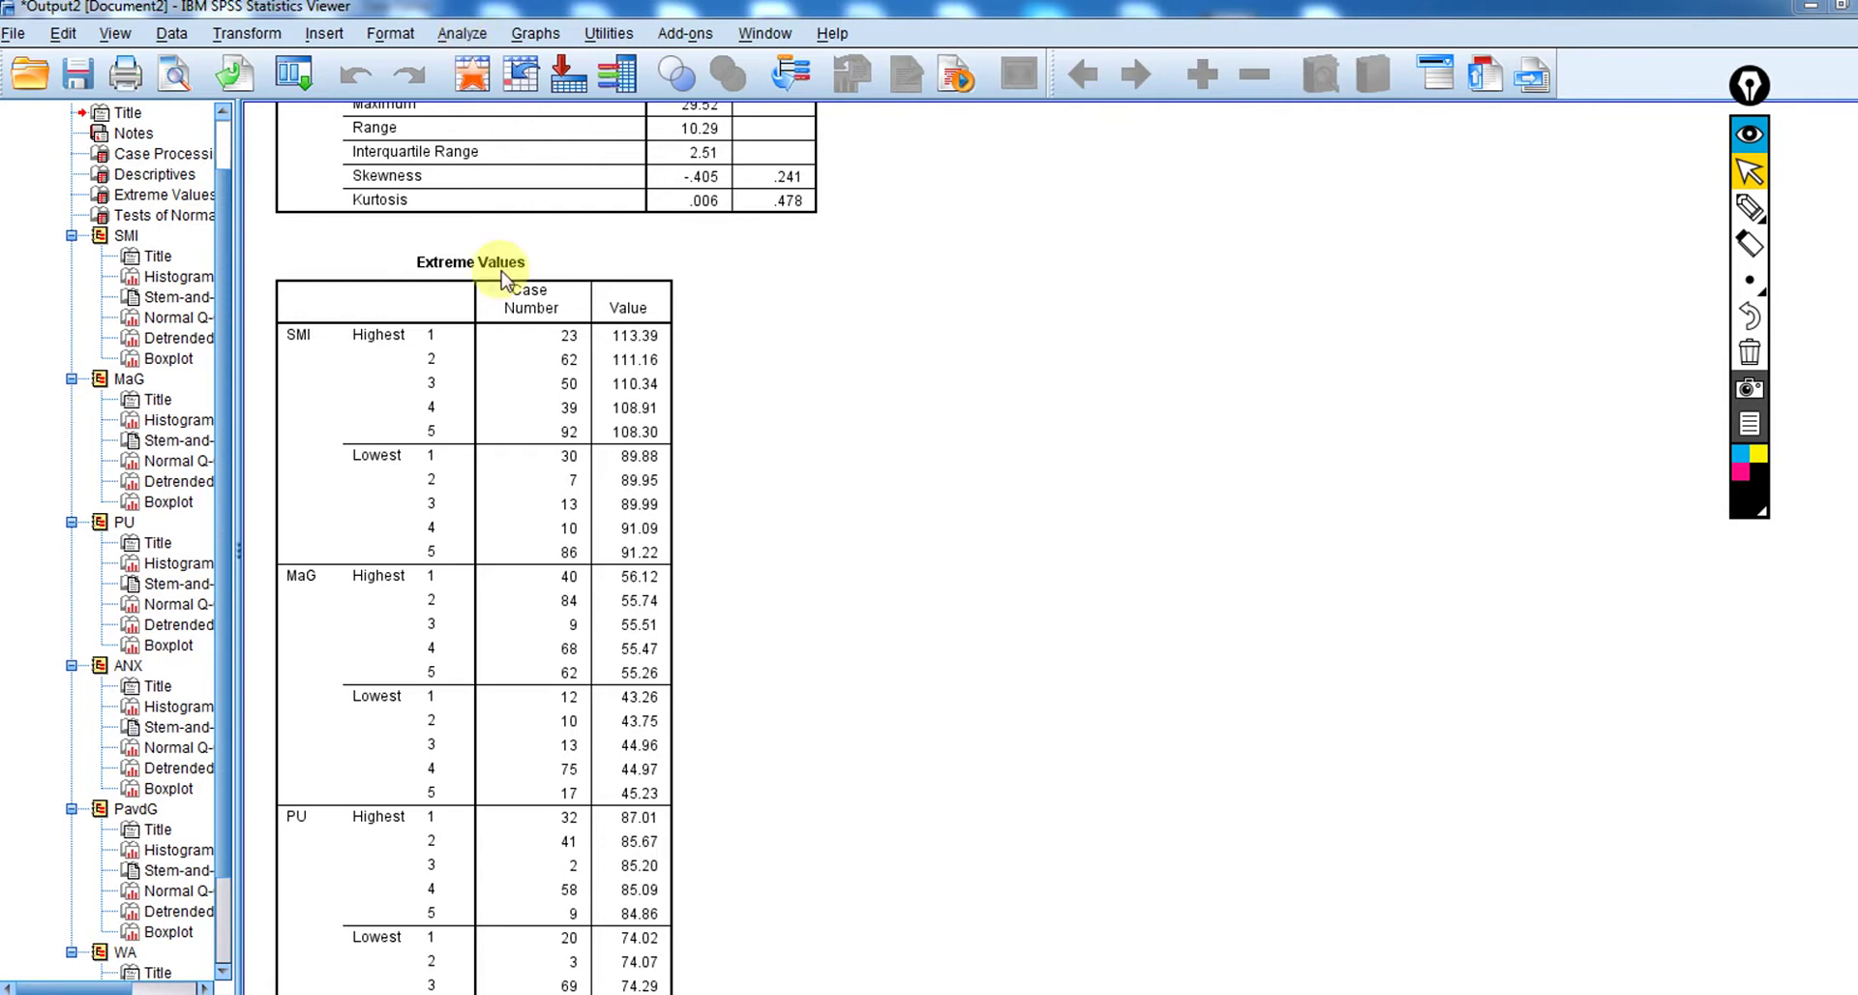
pyautogui.scroll(10, 545, 547)
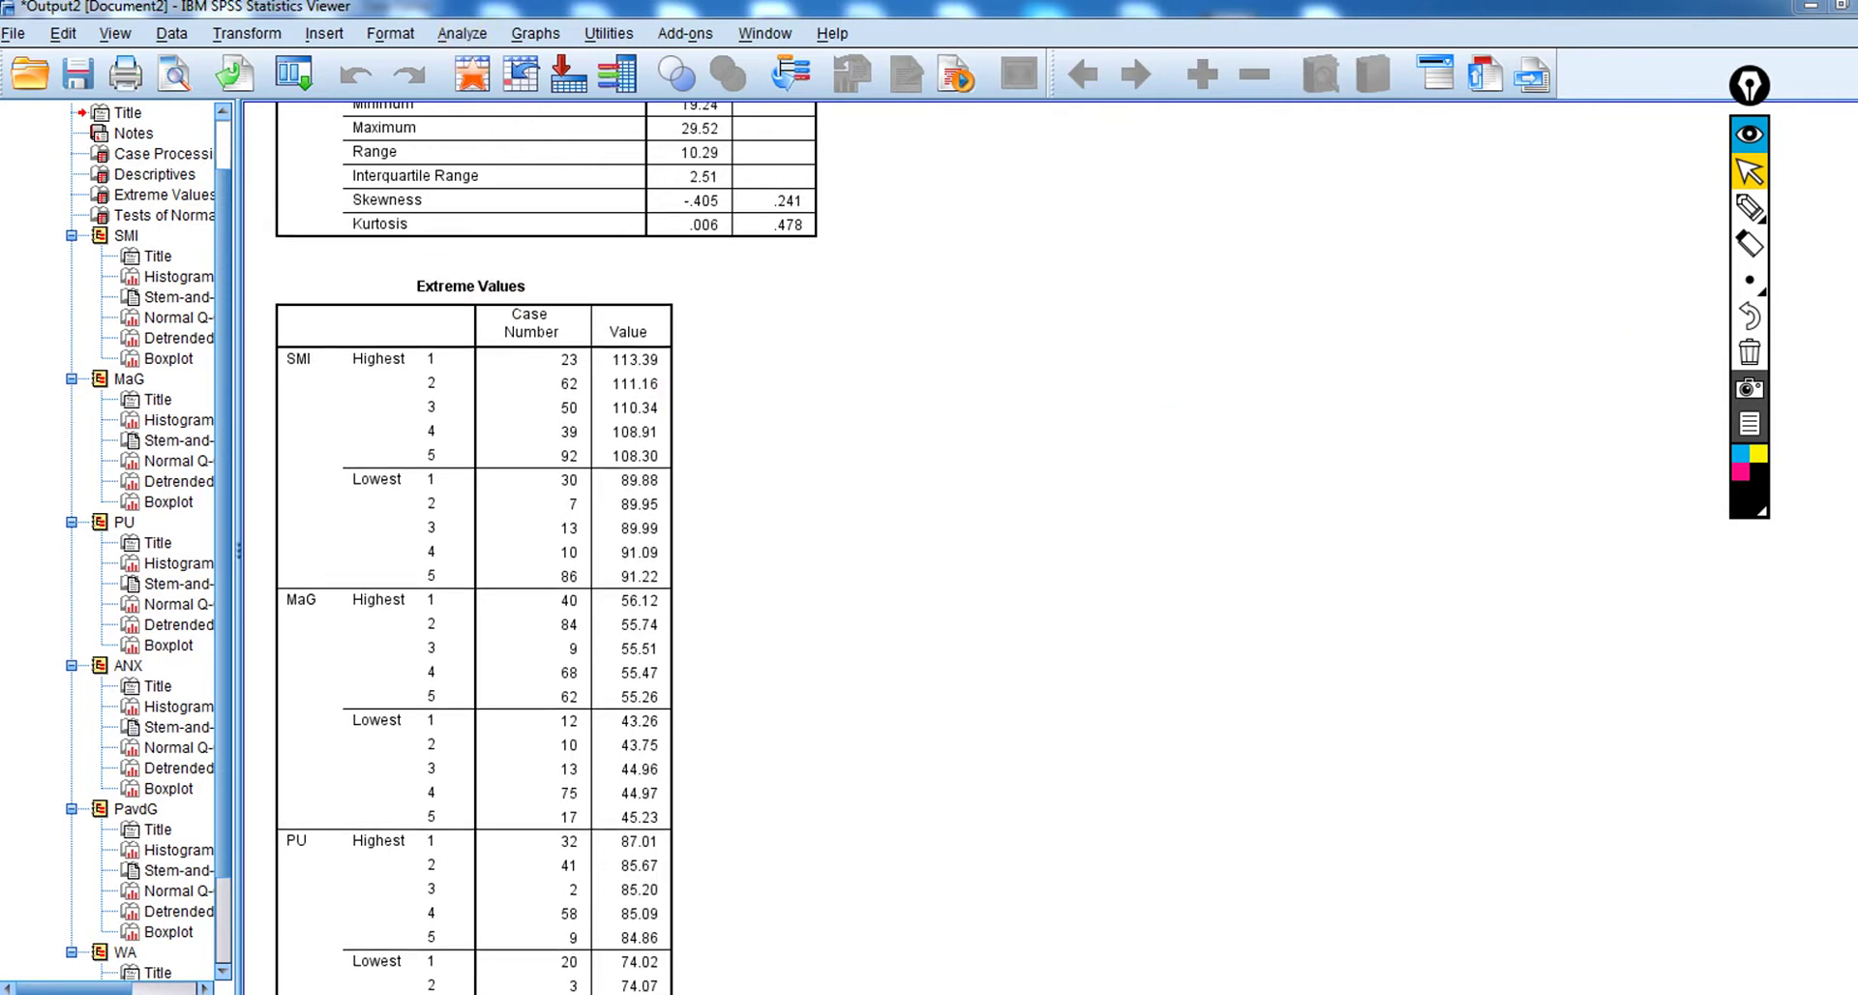
pyautogui.scroll(11, 1263, 387)
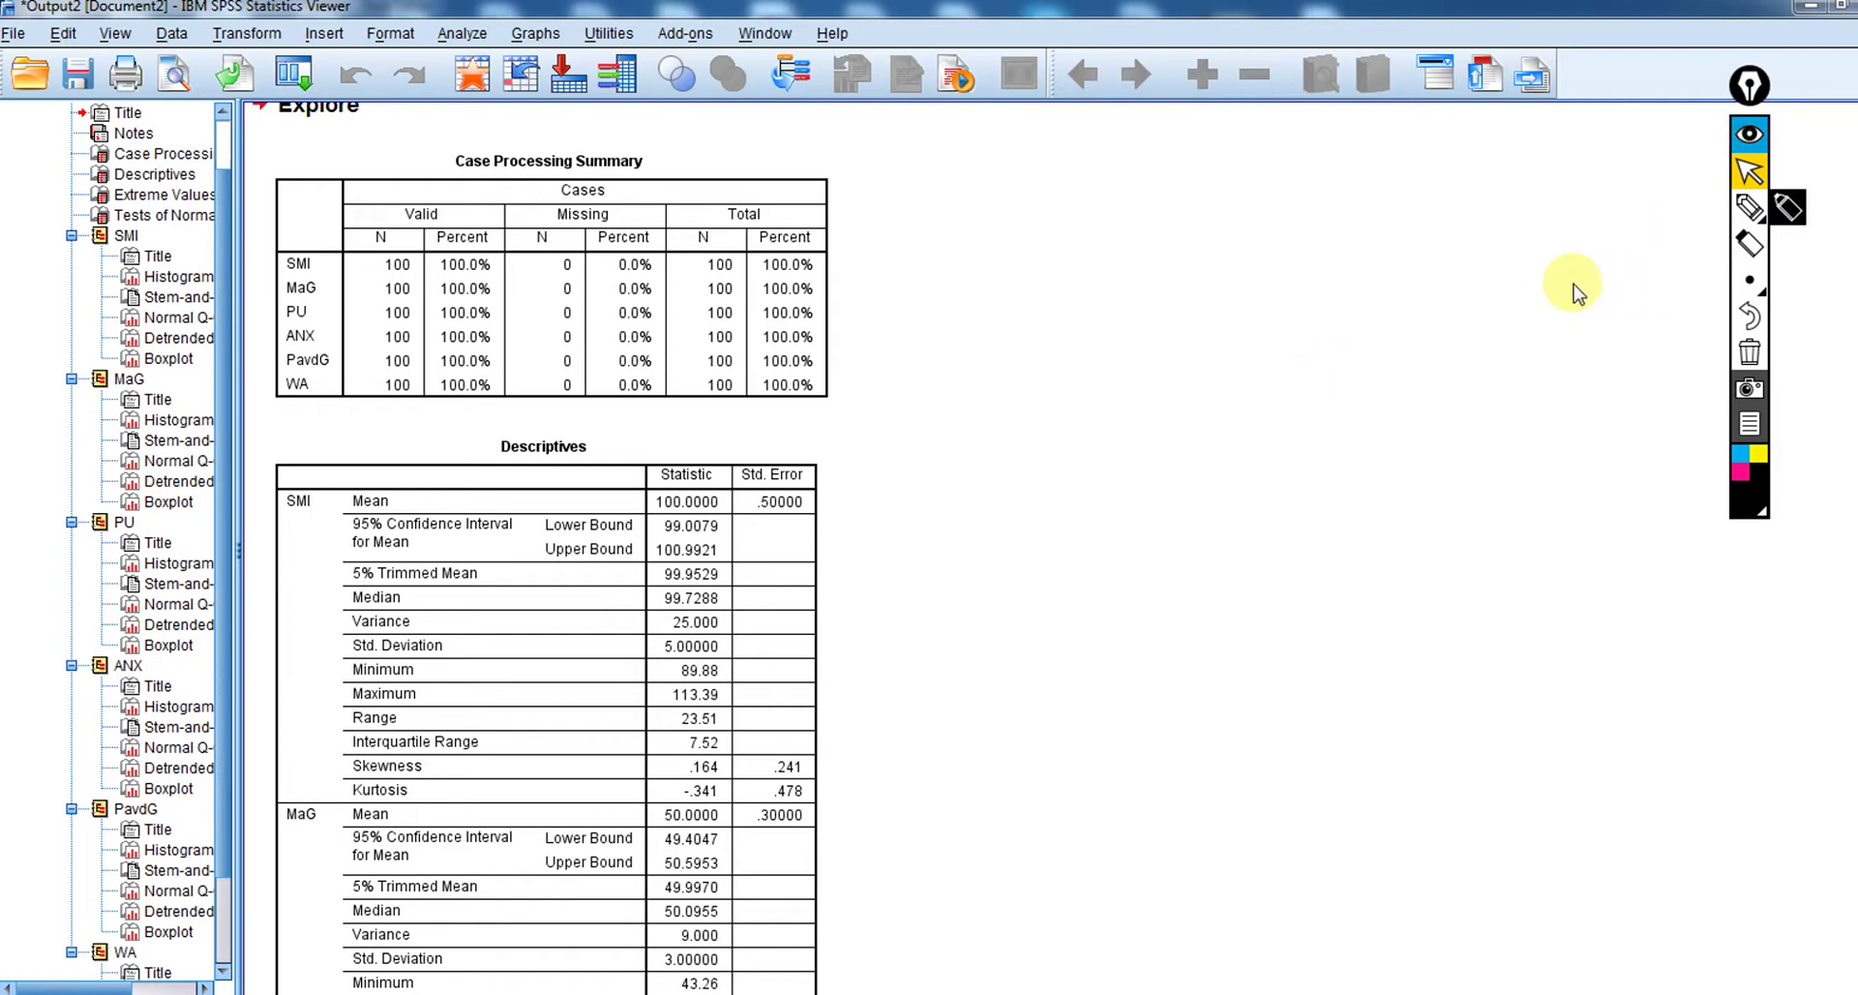
# Sketch two straight-line graphs beside the tables: a rising line with axes labelled M and S, and a falling line on unlabelled axes.
pyautogui.click(1747, 209)
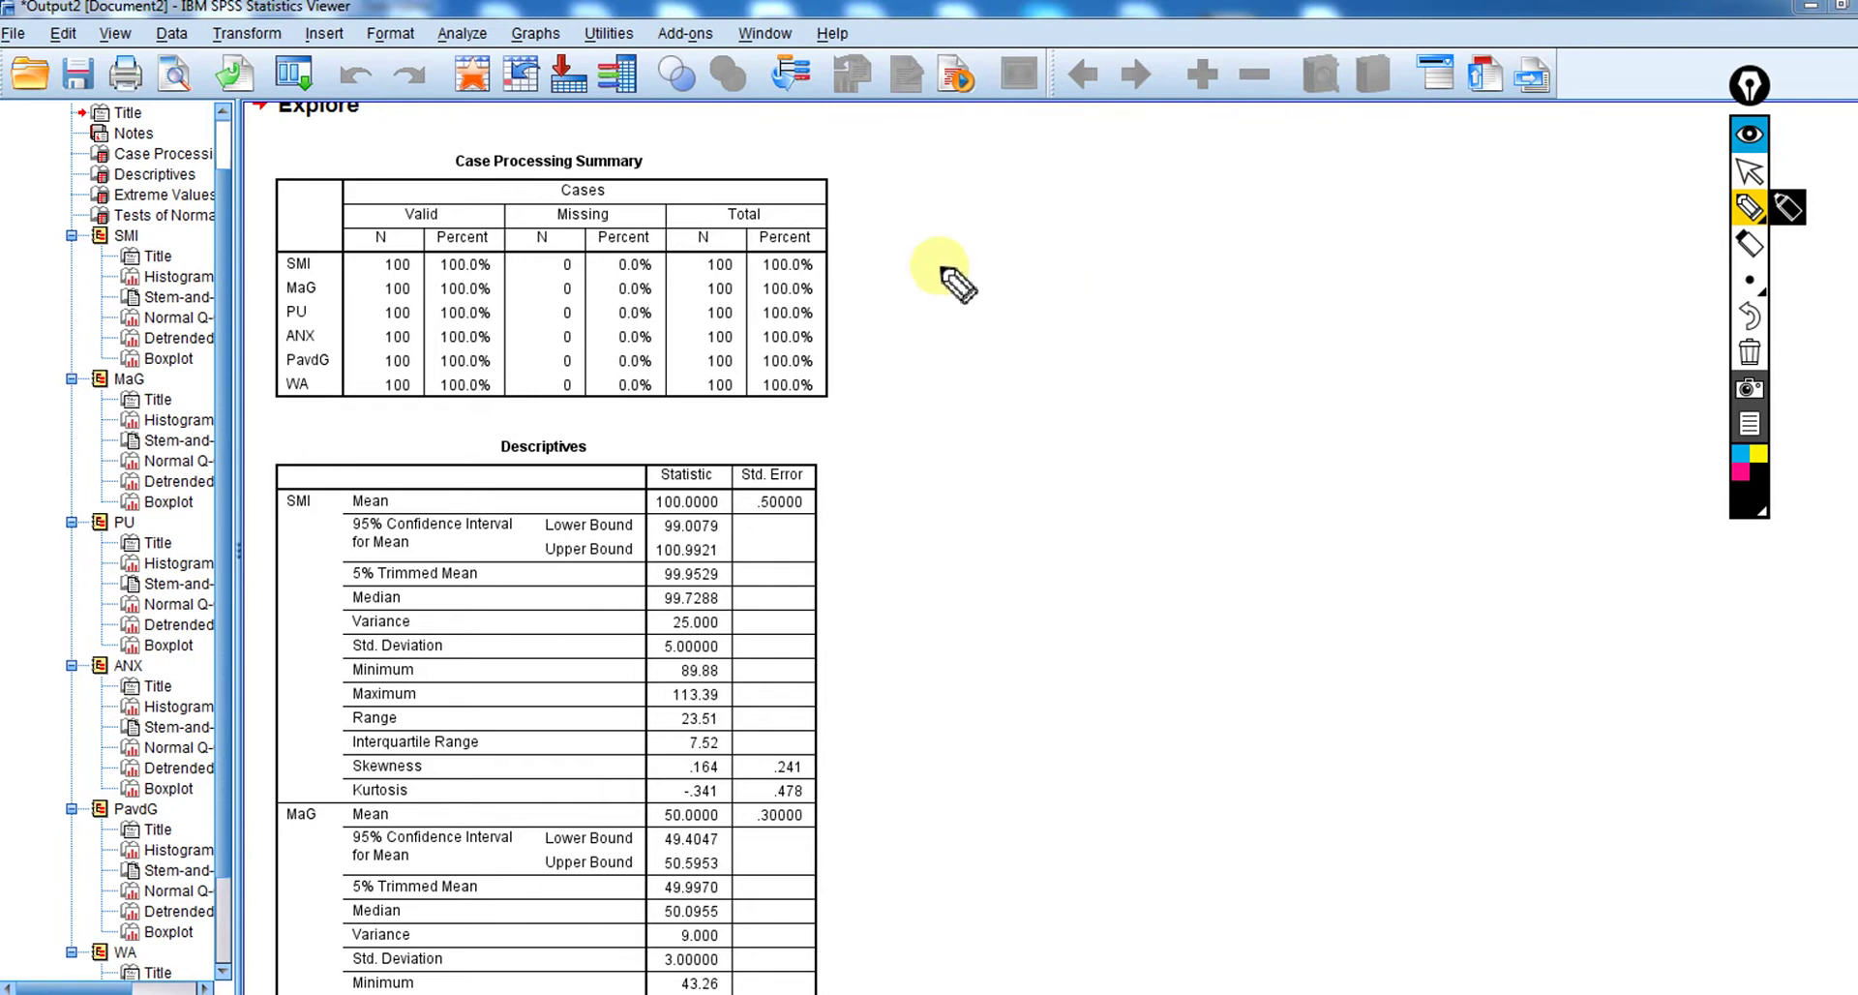
pyautogui.moveTo(955, 260)
pyautogui.mouseDown()
pyautogui.moveTo(957, 499)
pyautogui.moveTo(1347, 514)
pyautogui.moveTo(1308, 548)
pyautogui.mouseUp()
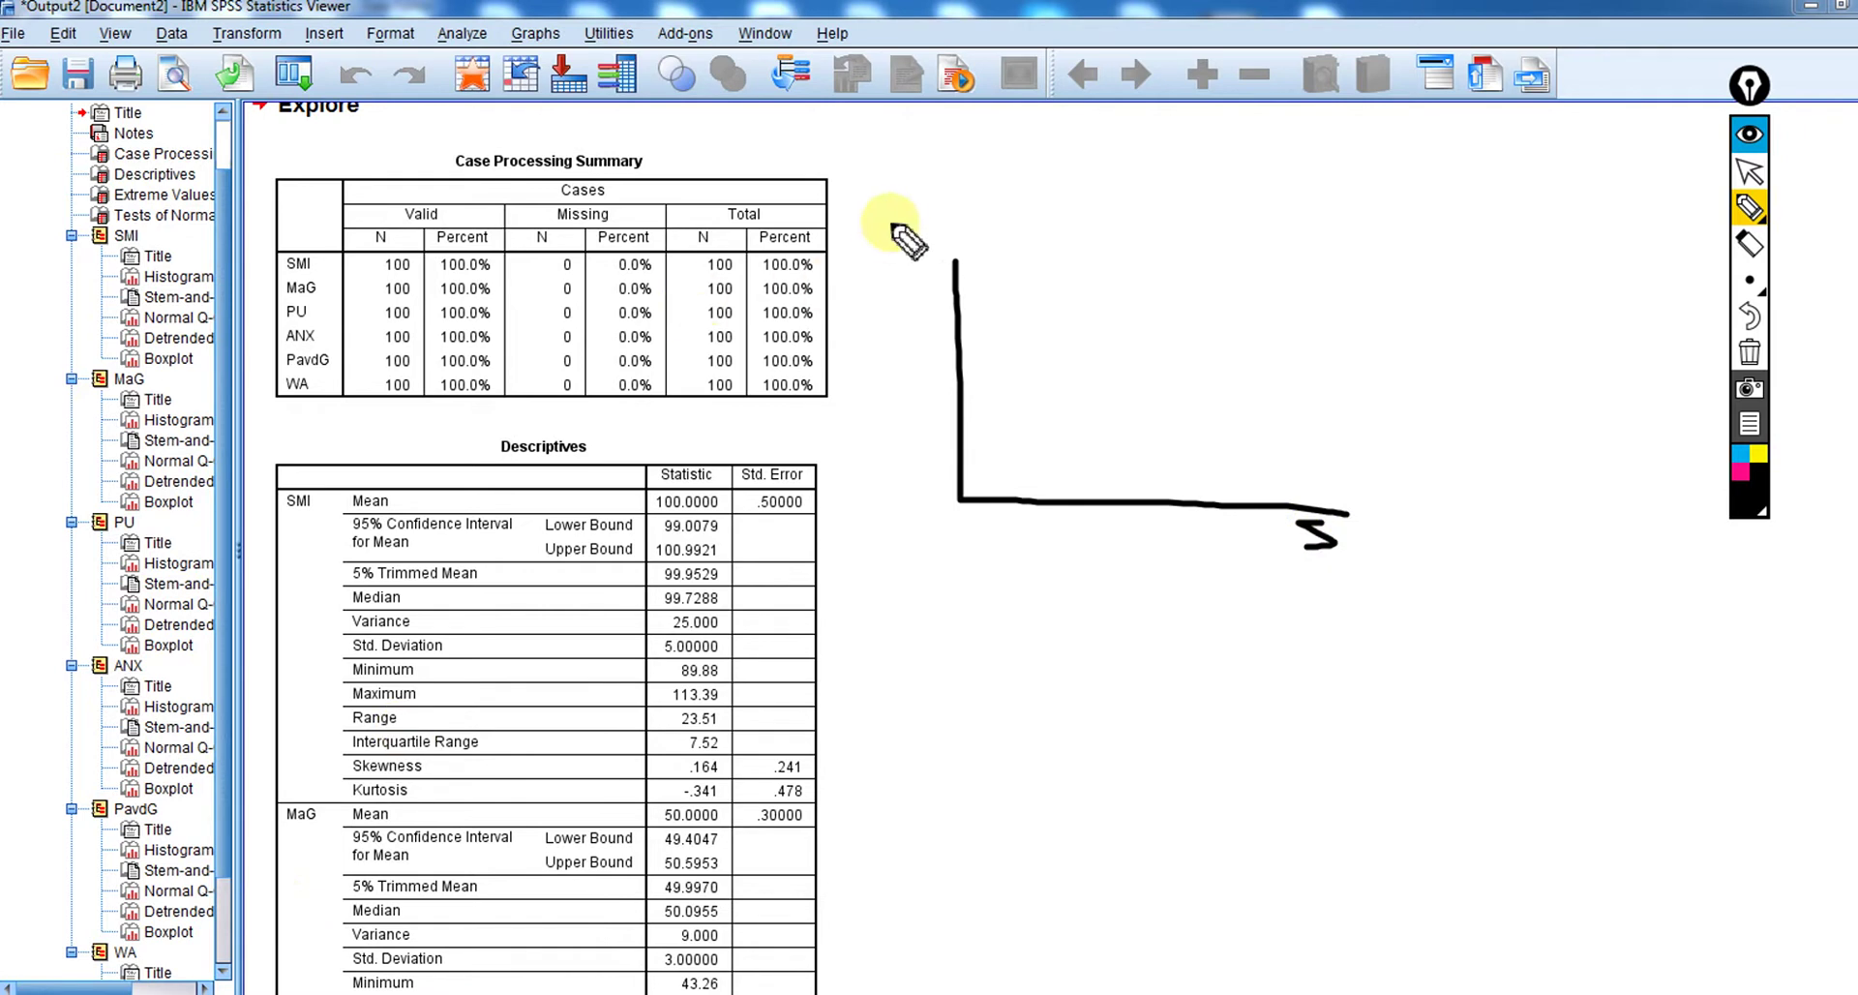
pyautogui.moveTo(883, 225); pyautogui.dragTo(900, 240)
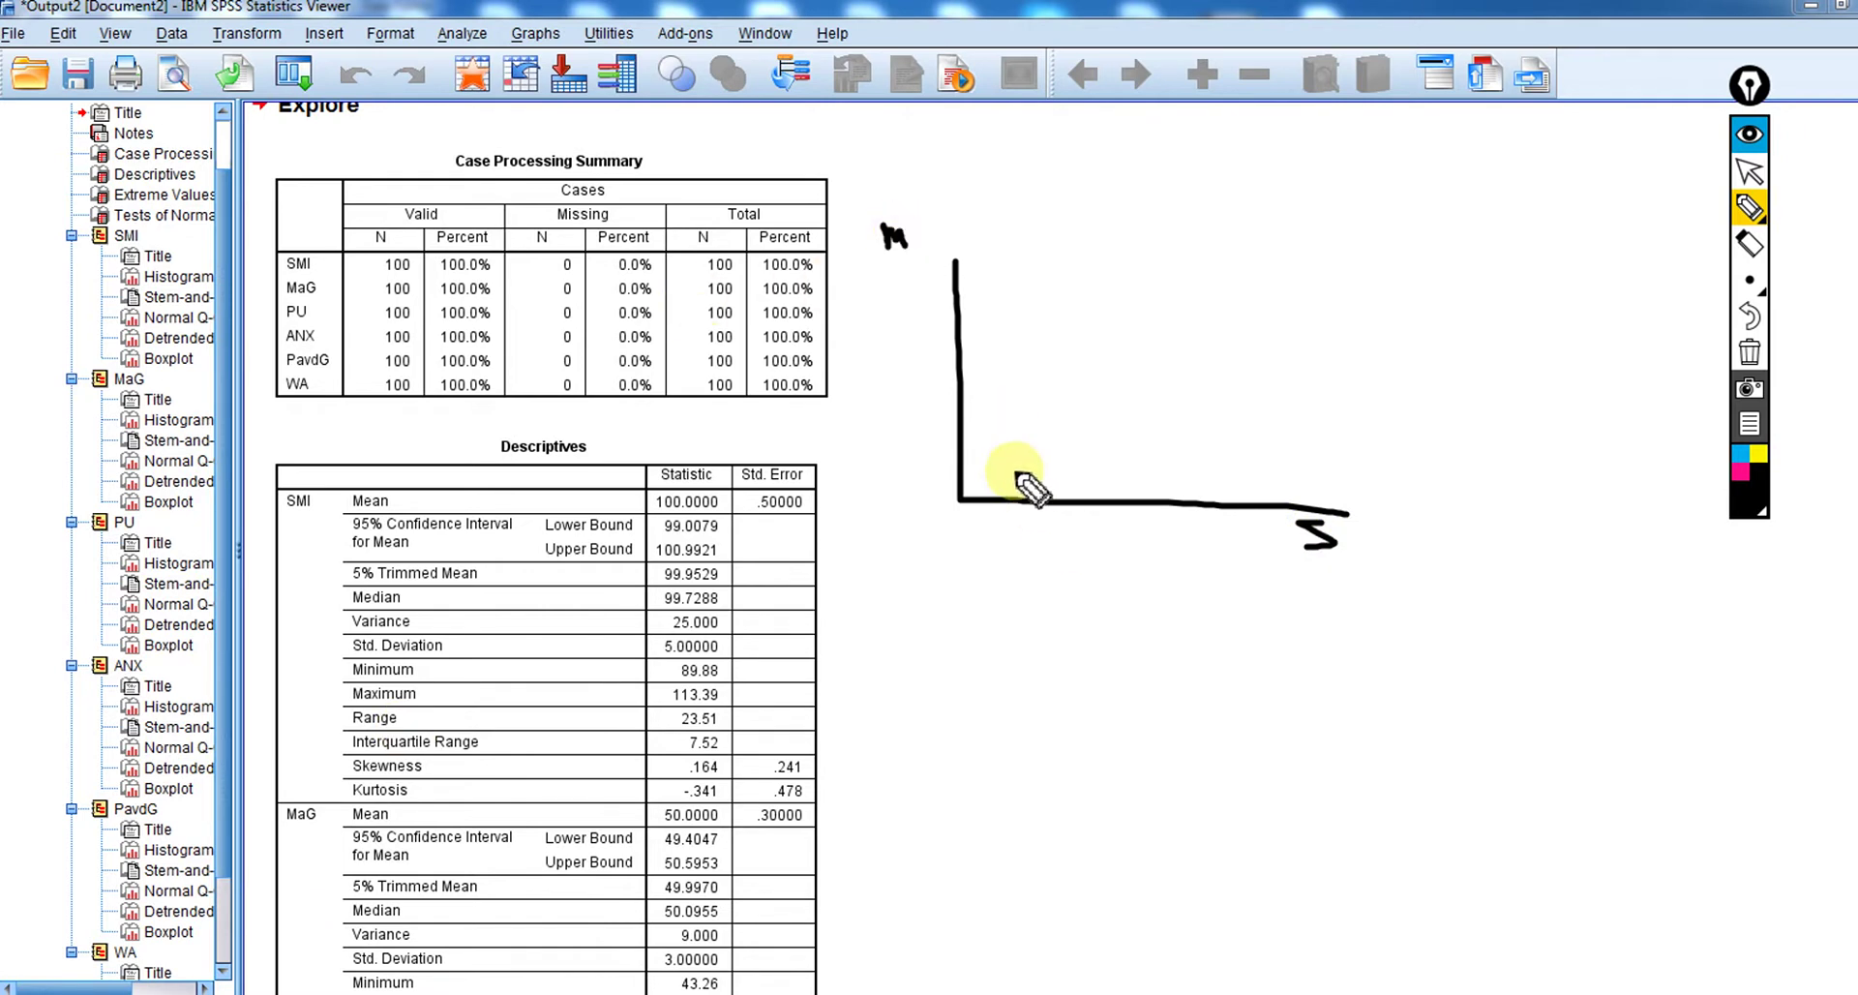
pyautogui.moveTo(974, 461)
pyautogui.mouseDown()
pyautogui.moveTo(1265, 339)
pyautogui.moveTo(1314, 292)
pyautogui.mouseUp()
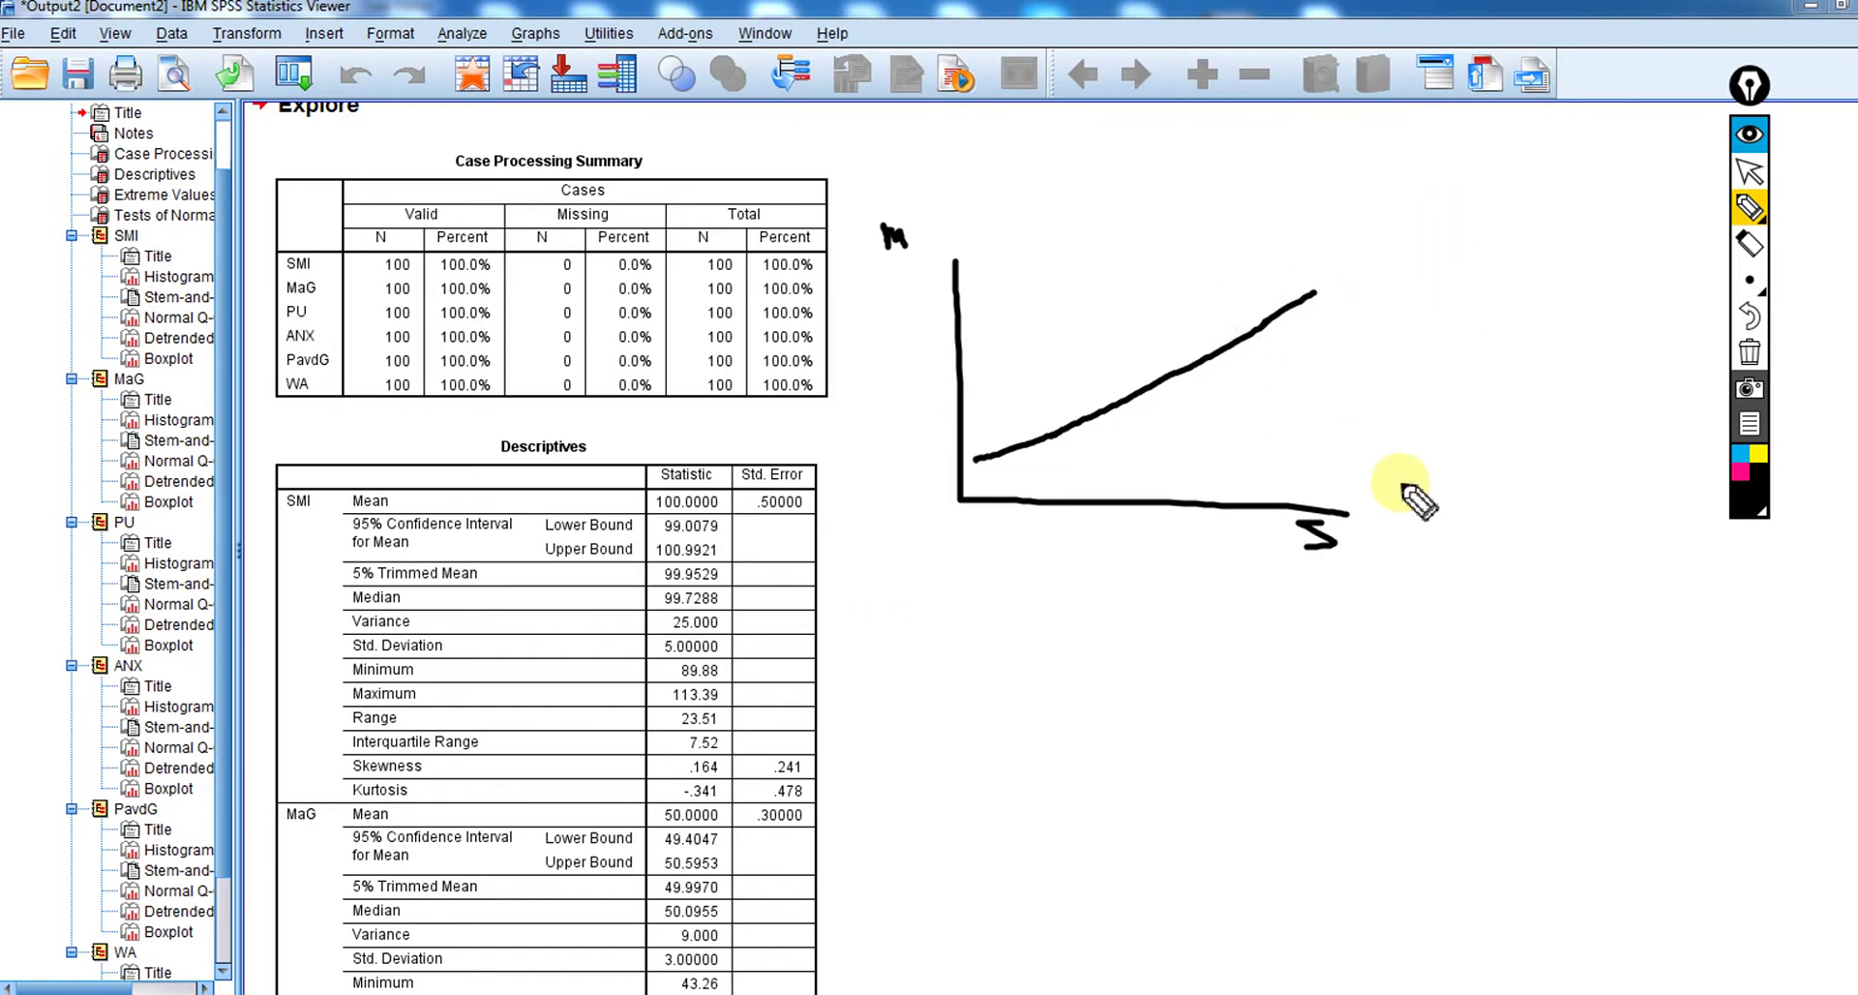
pyautogui.moveTo(1417, 205)
pyautogui.mouseDown()
pyautogui.moveTo(1422, 501)
pyautogui.moveTo(1756, 504)
pyautogui.mouseUp()
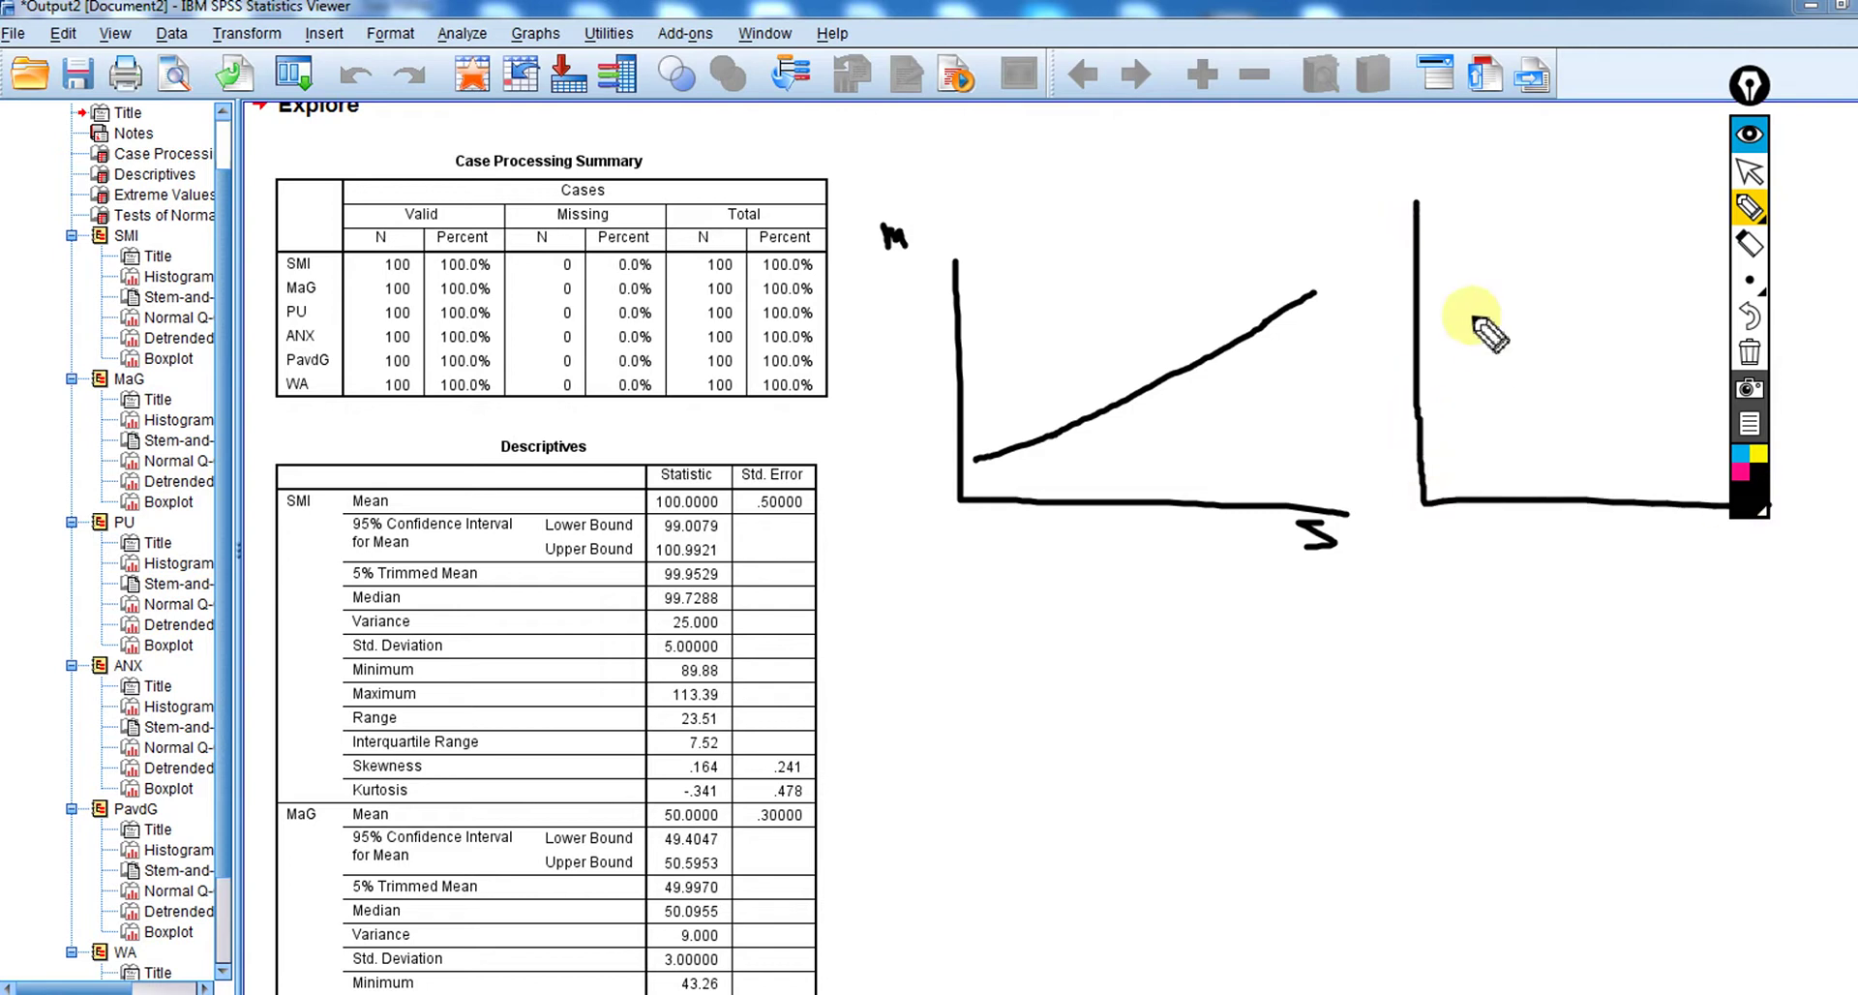
pyautogui.moveTo(1420, 281); pyautogui.dragTo(1723, 407)
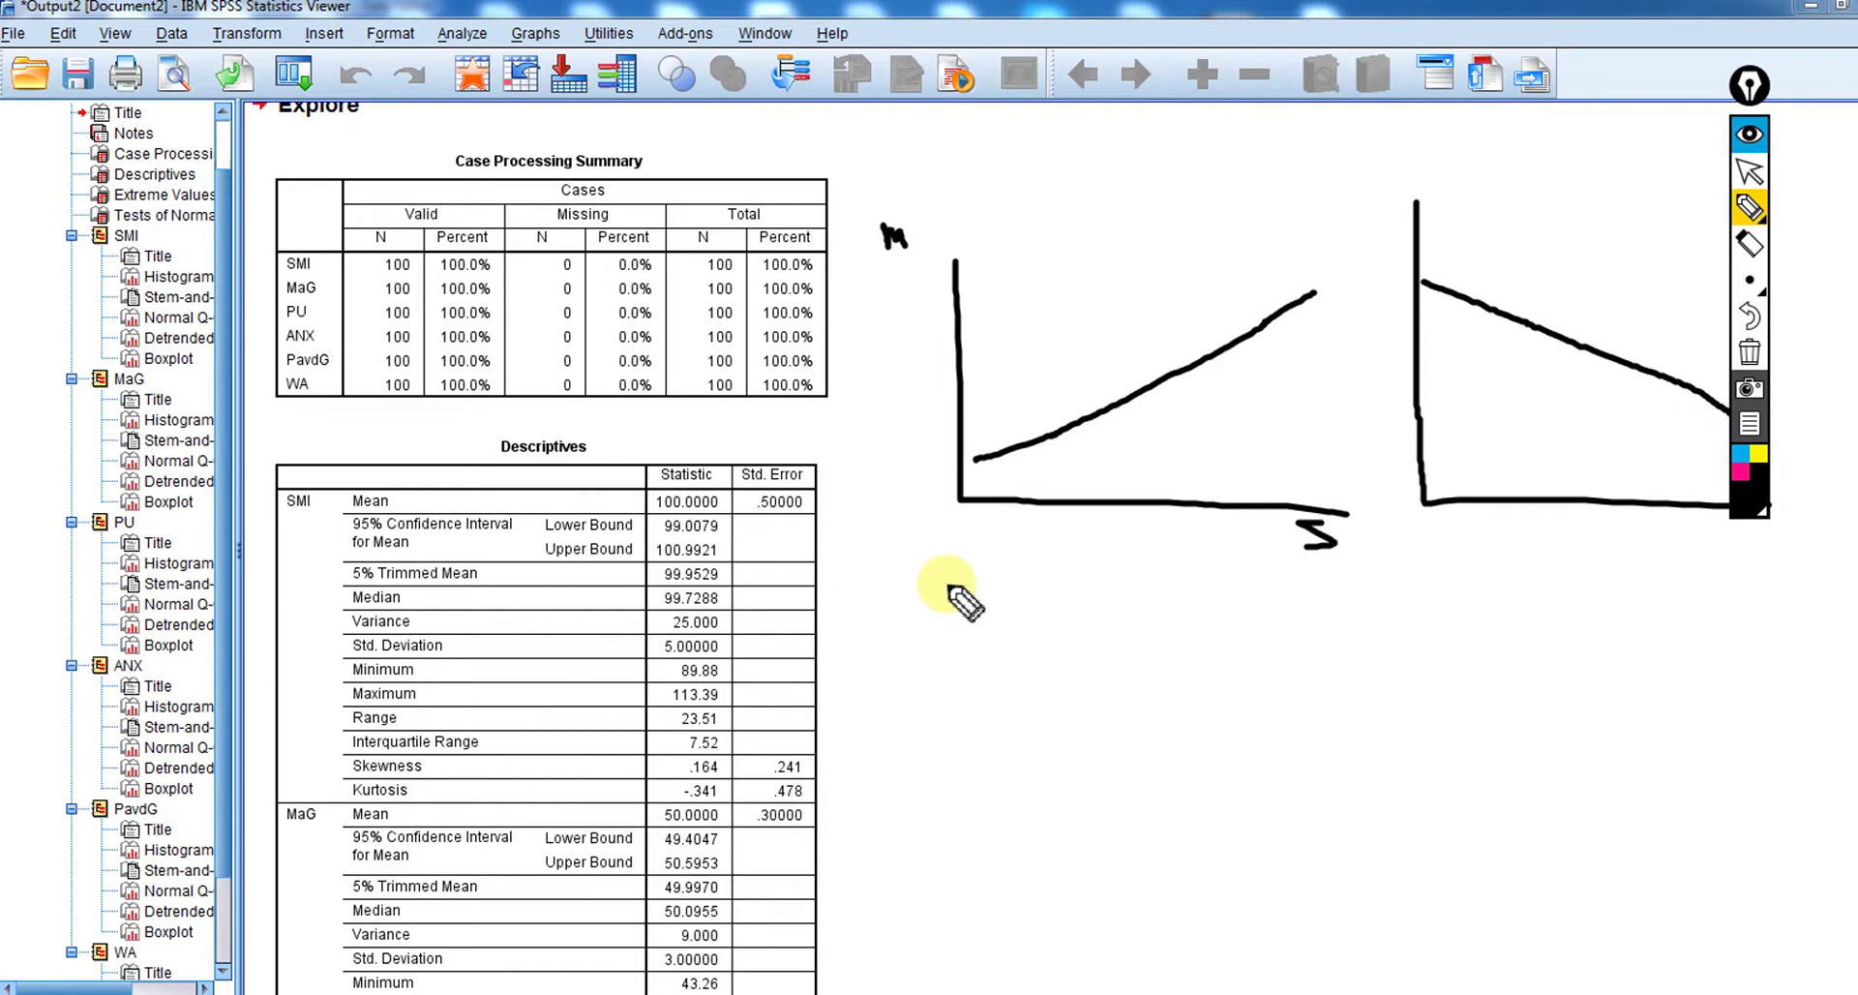
# Sketch a third graph with an inverted-U curve below the others, and clear all drawings to return to the normal cursor.
pyautogui.moveTo(948, 583)
pyautogui.mouseDown()
pyautogui.moveTo(943, 789)
pyautogui.moveTo(1287, 811)
pyautogui.mouseUp()
pyautogui.moveTo(972, 761)
pyautogui.mouseDown()
pyautogui.moveTo(1094, 682)
pyautogui.moveTo(1224, 761)
pyautogui.mouseUp()
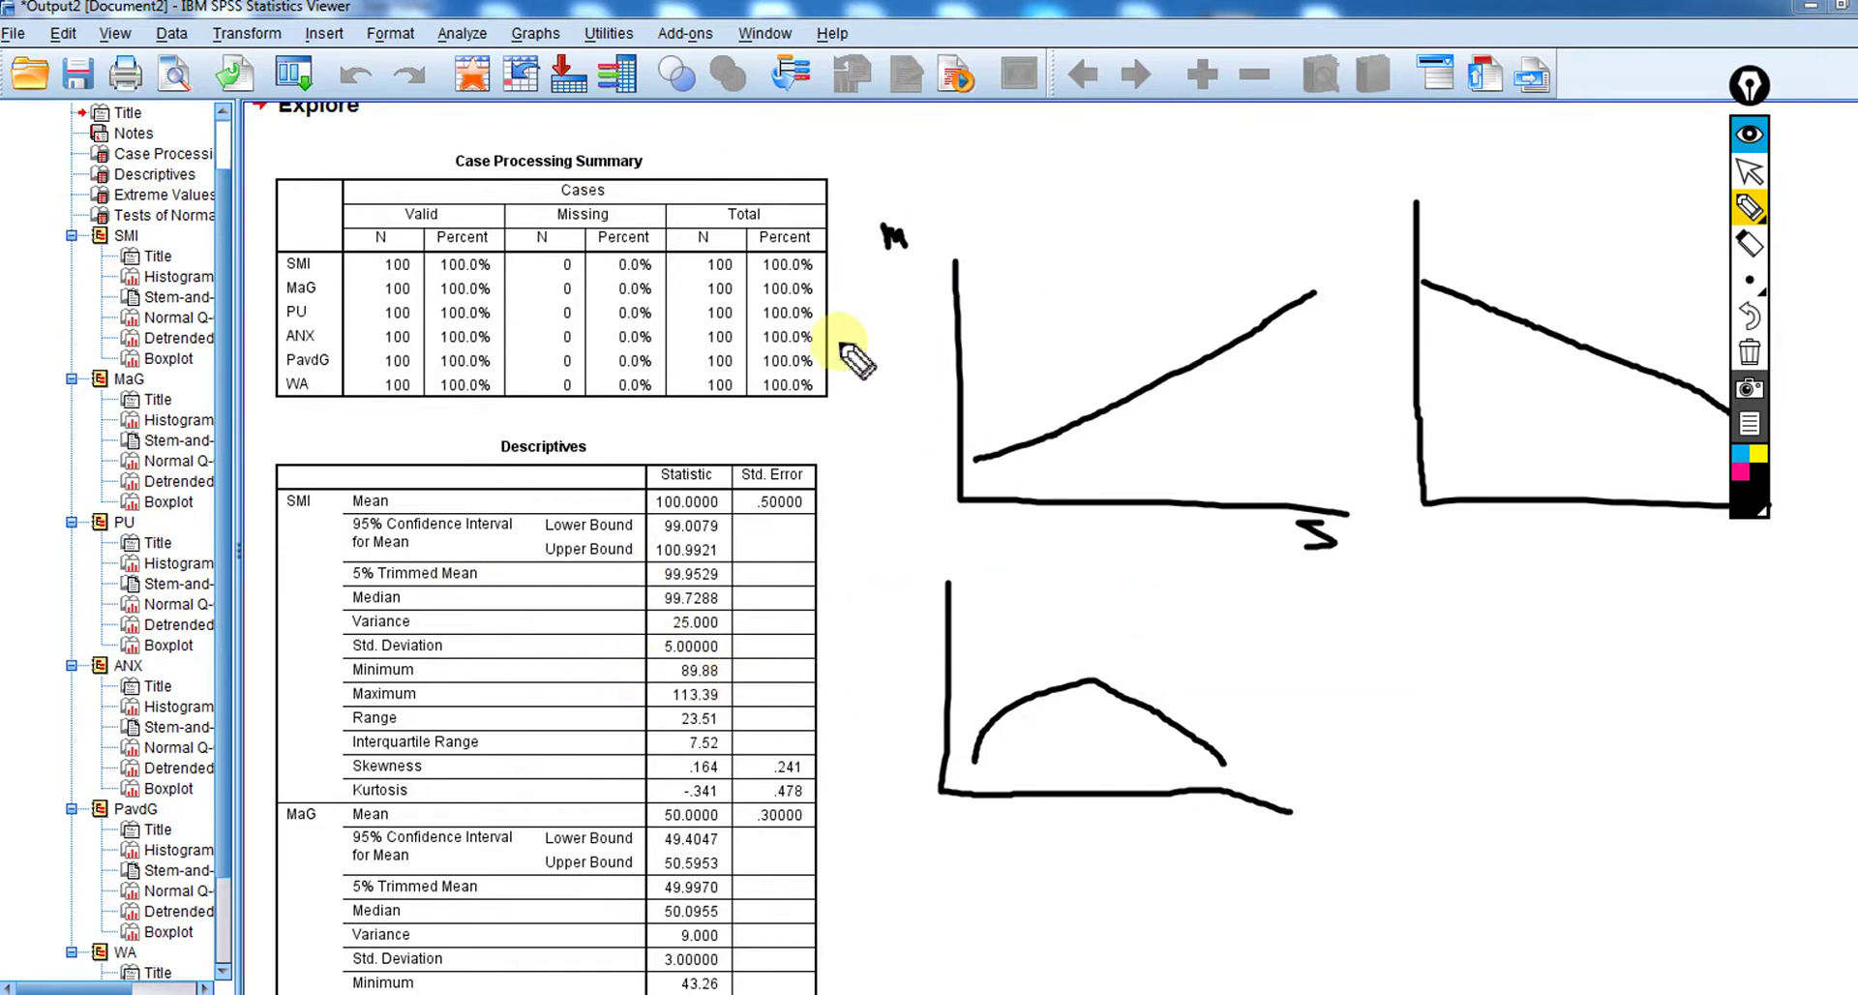
pyautogui.click(1748, 353)
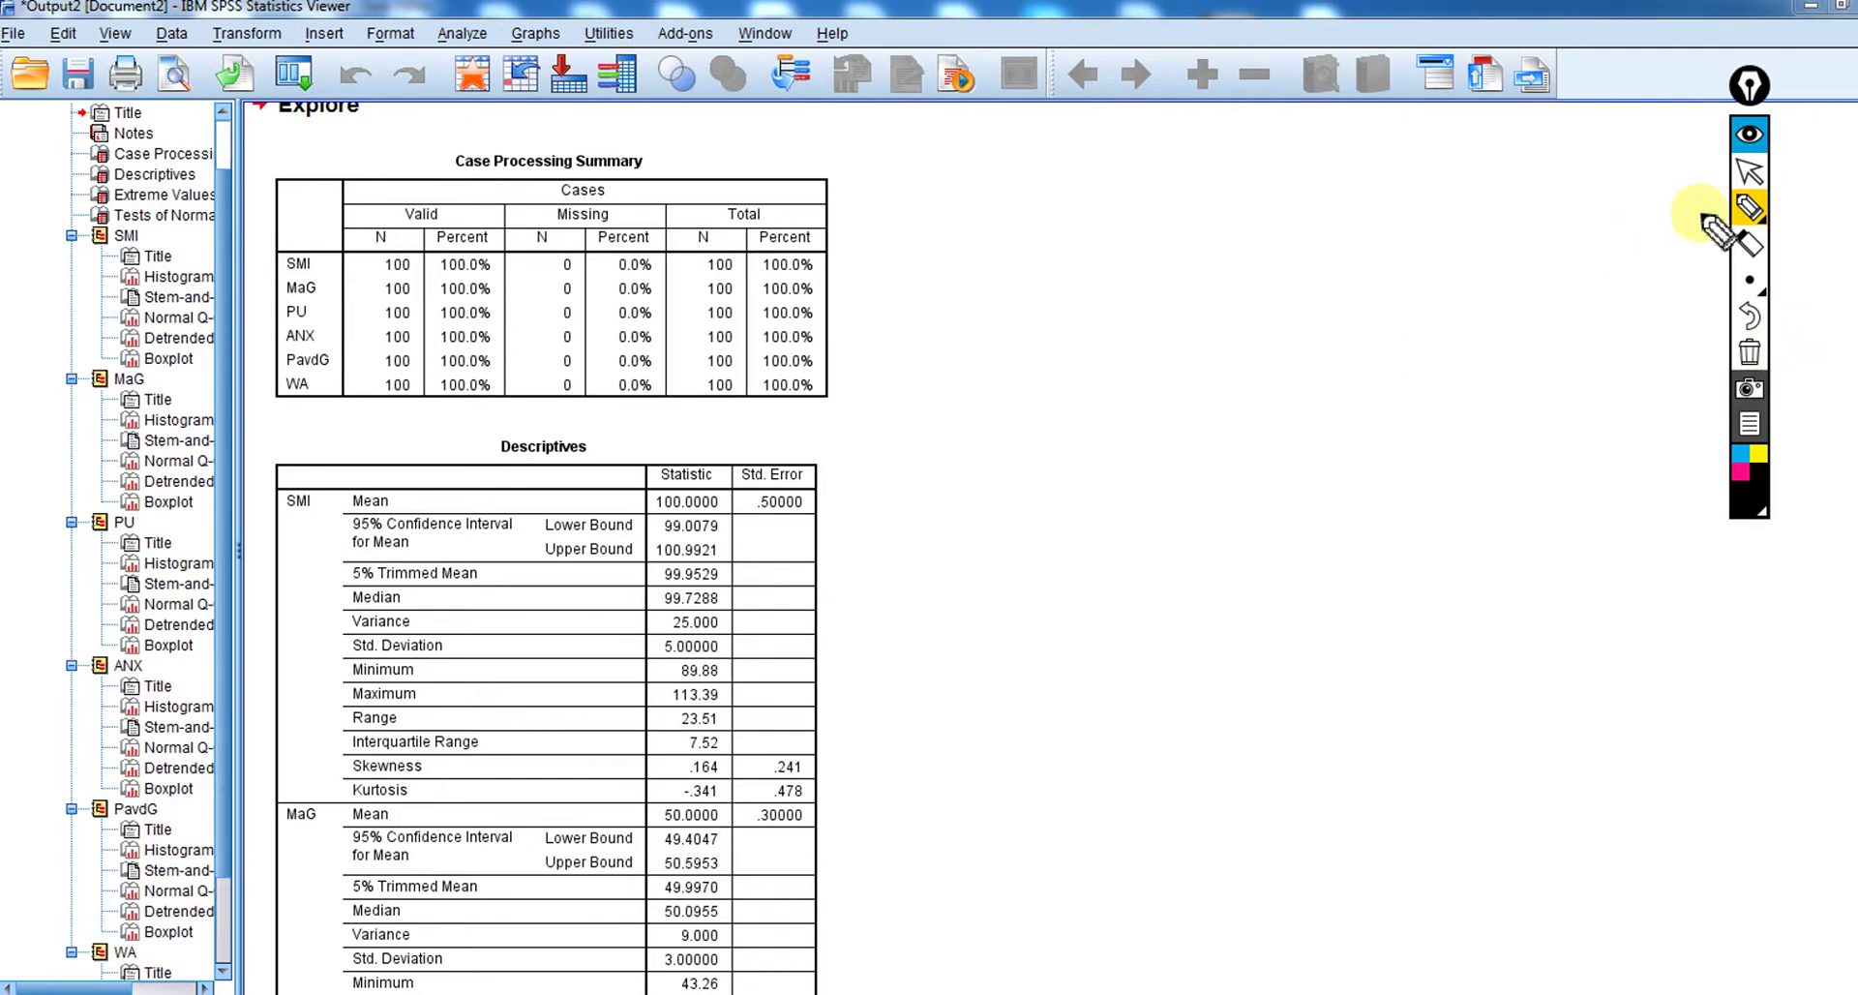
pyautogui.click(1748, 172)
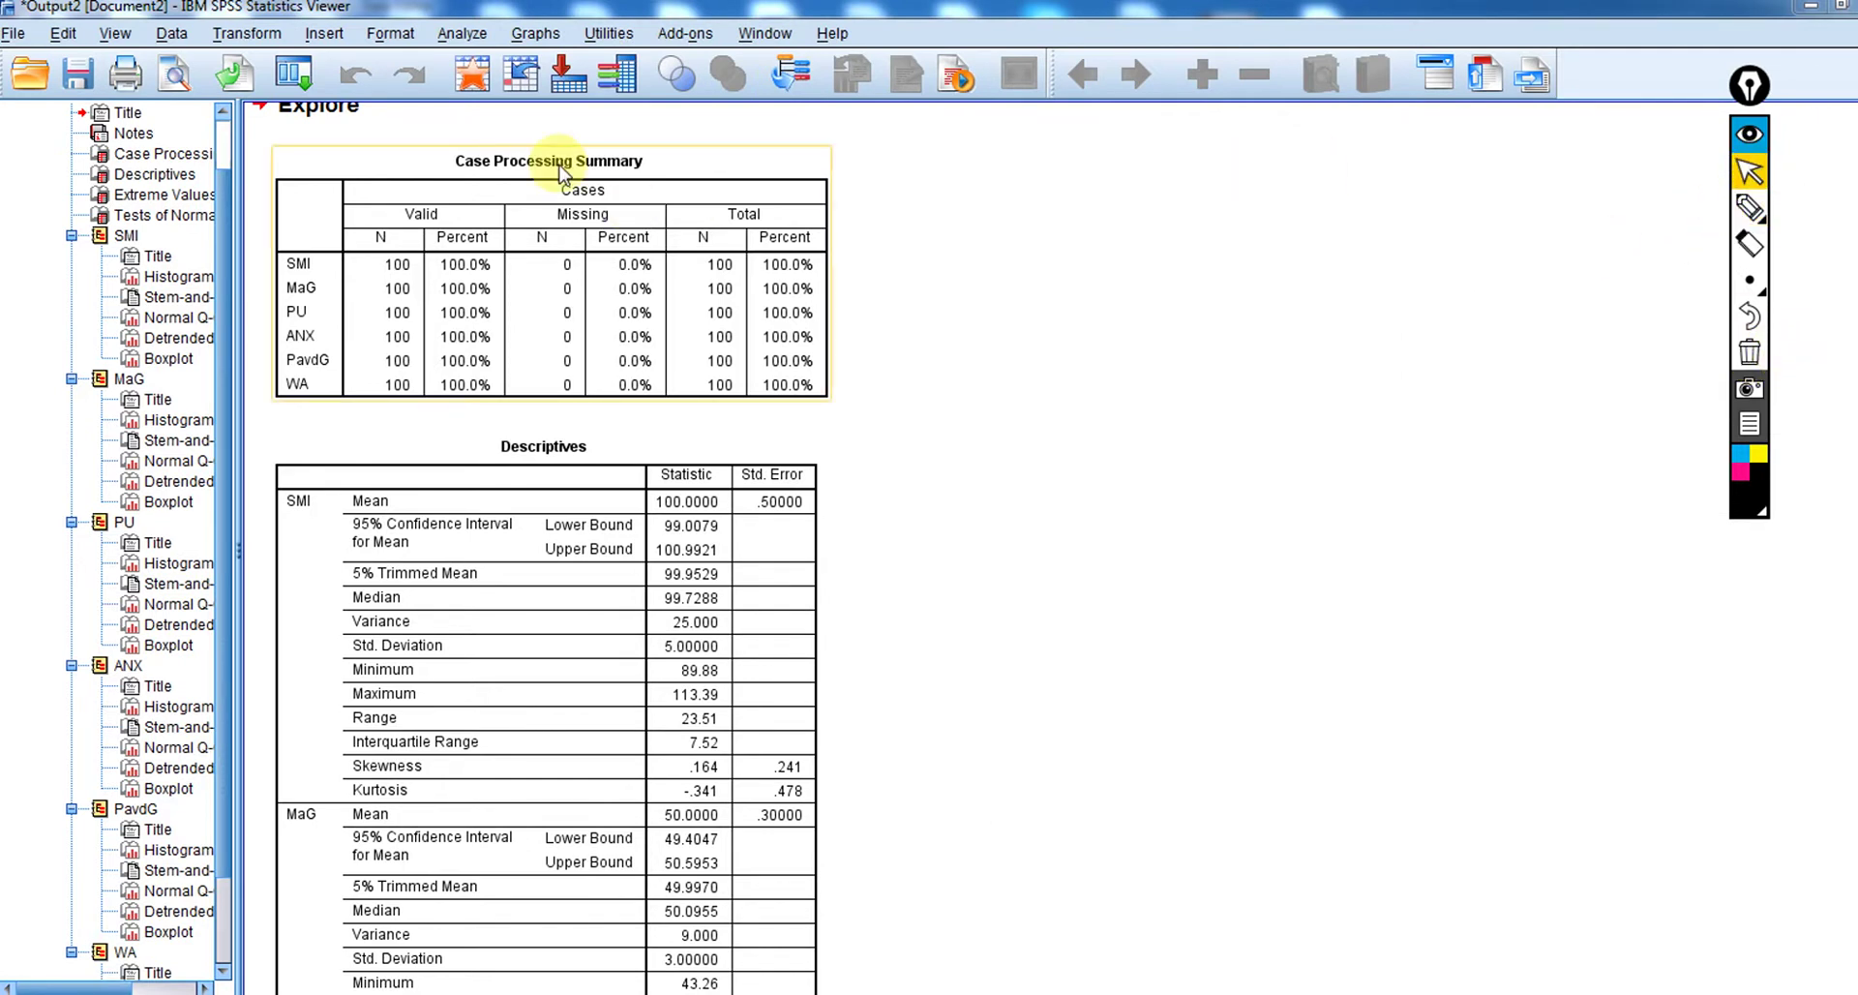
# Open the definition of a legacy Matrix Scatter plot and reset it to empty its matrix variables.
pyautogui.click(537, 35)
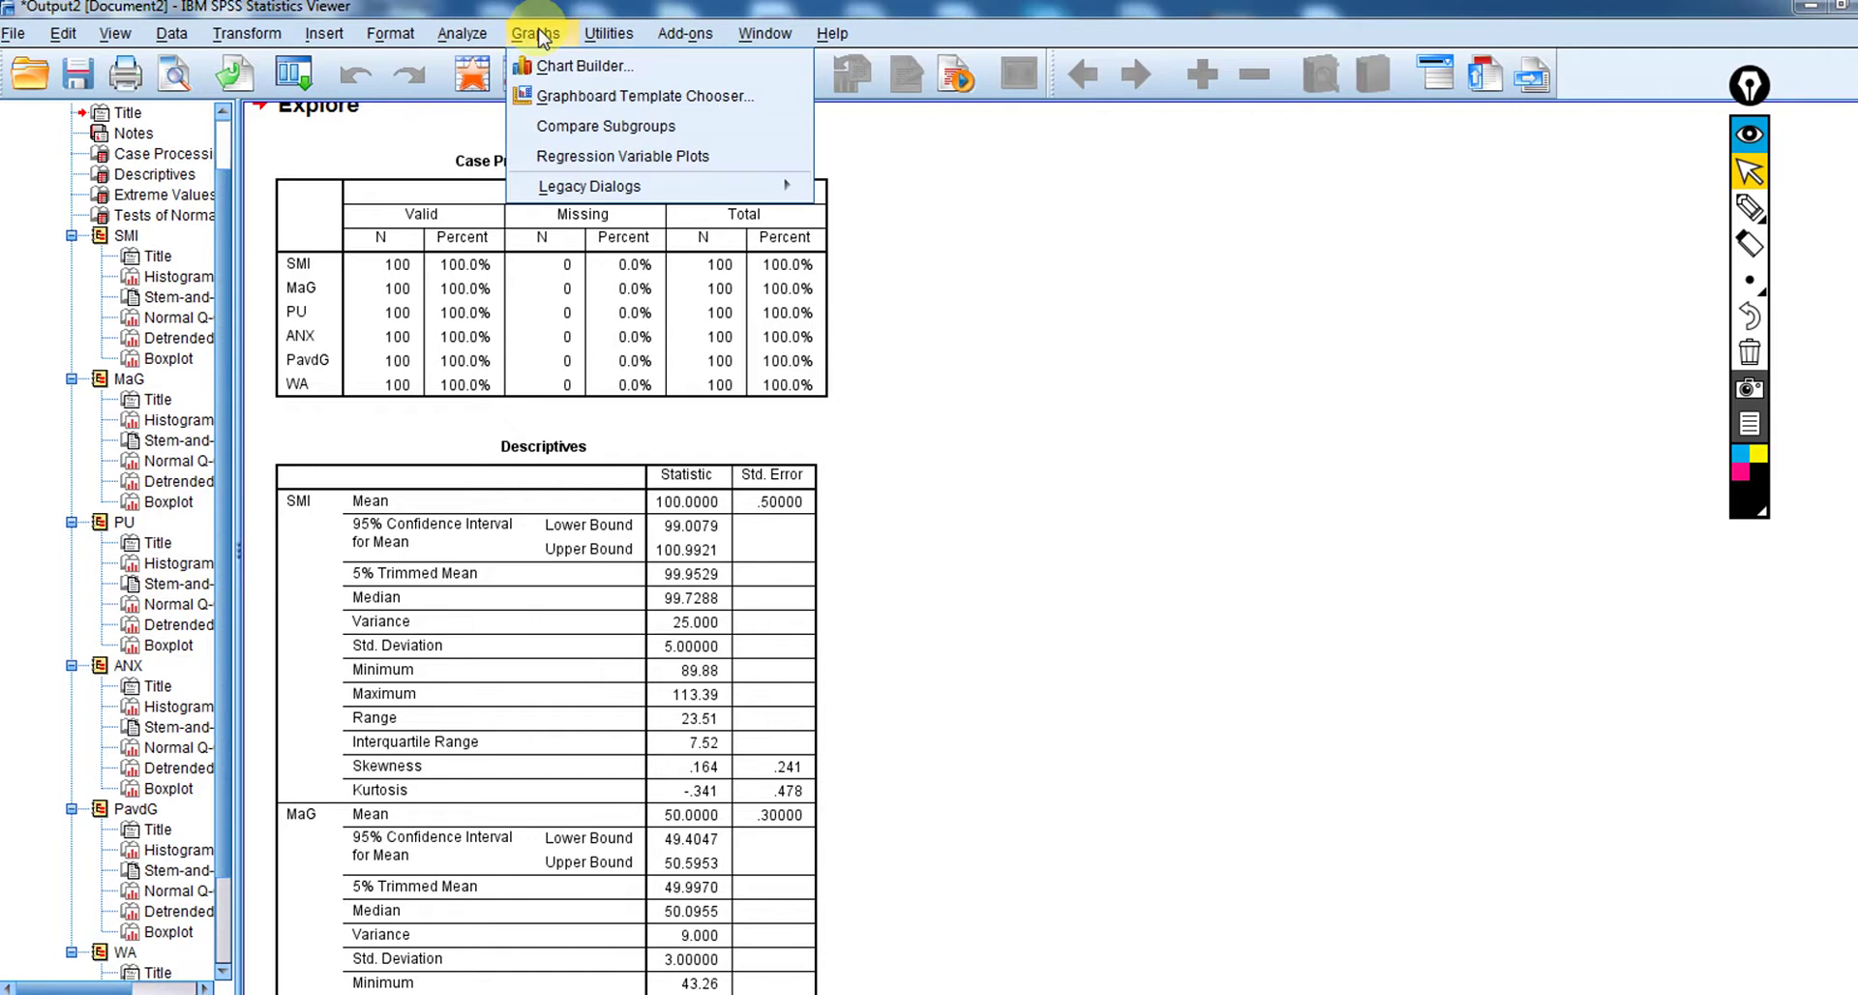
pyautogui.moveTo(677, 186)
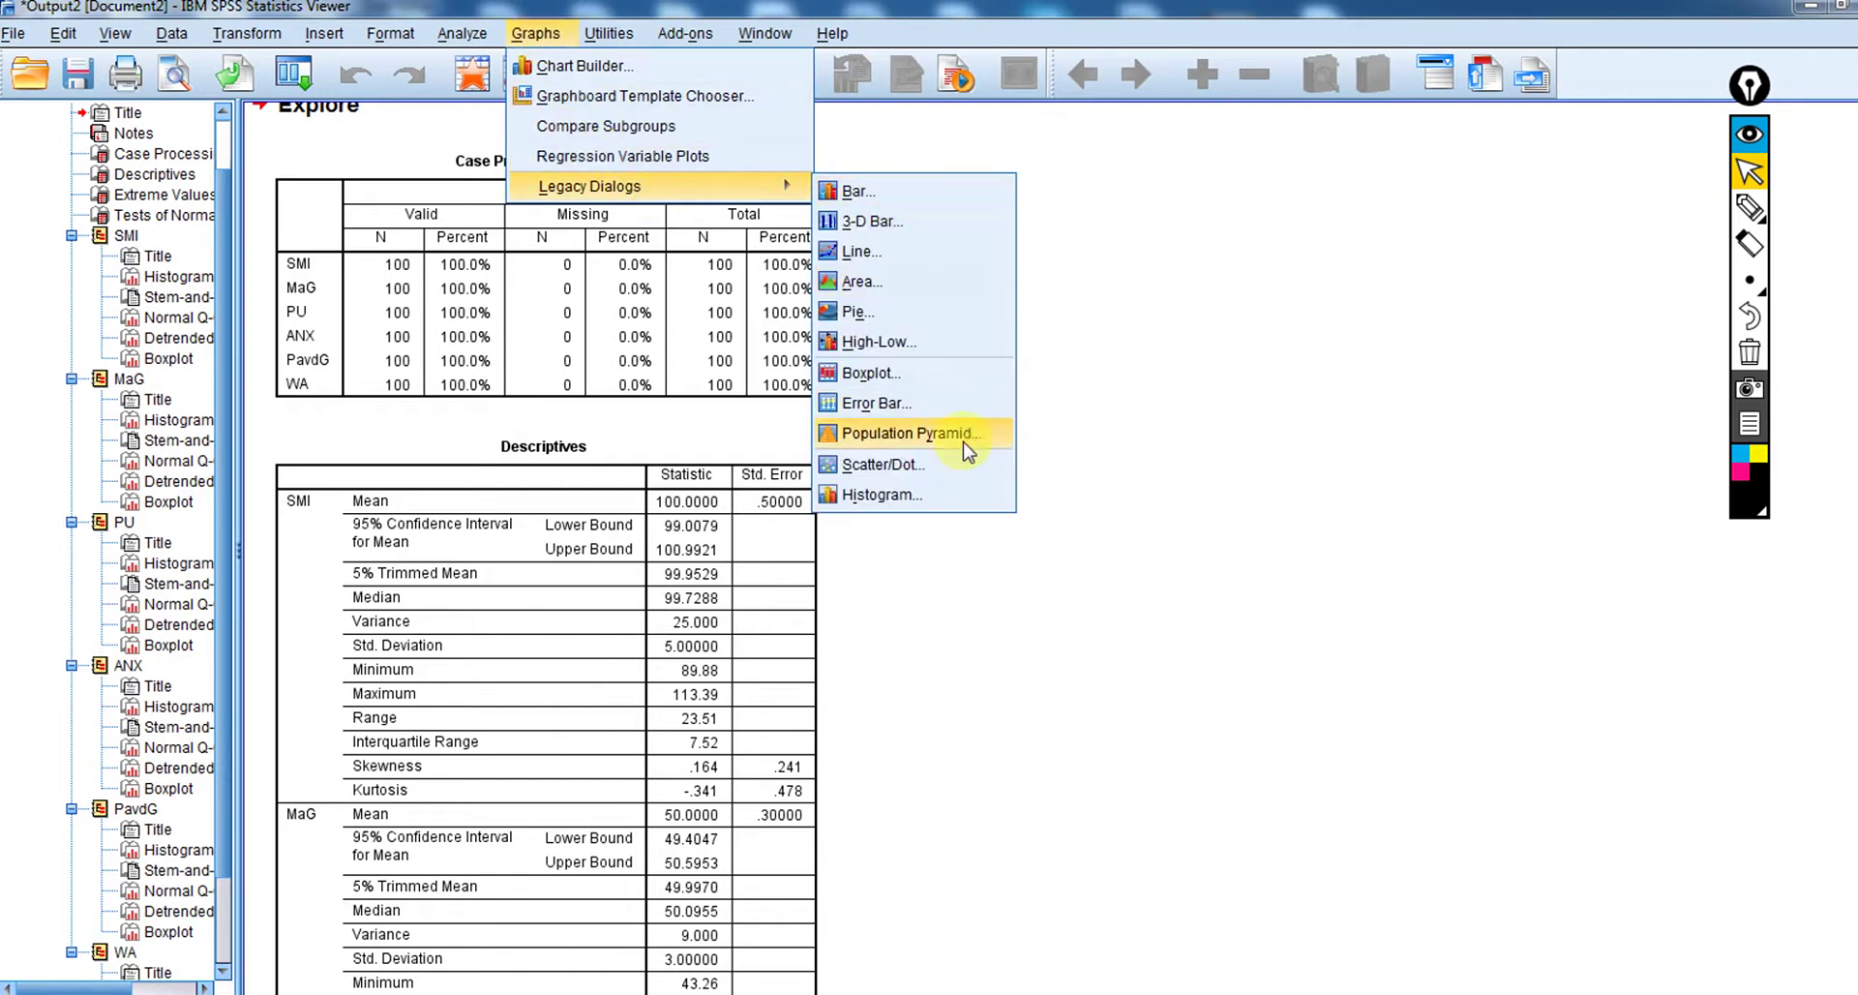
pyautogui.click(967, 473)
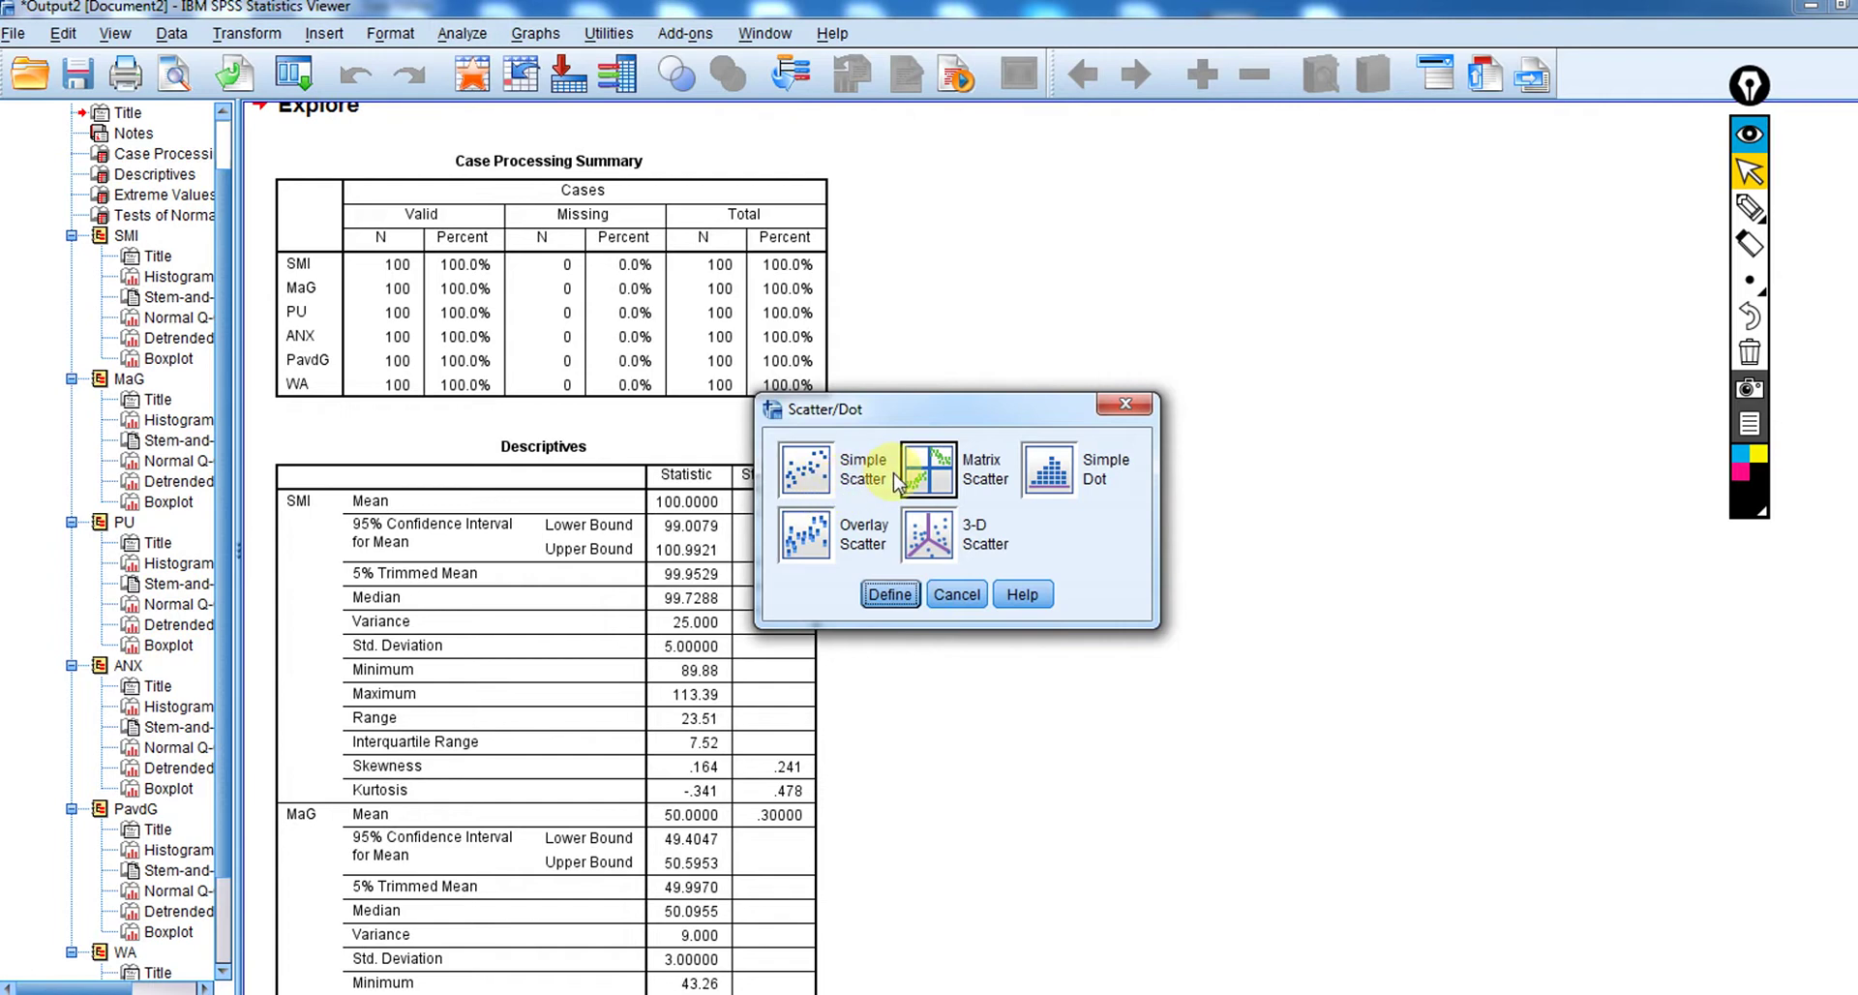
pyautogui.click(889, 595)
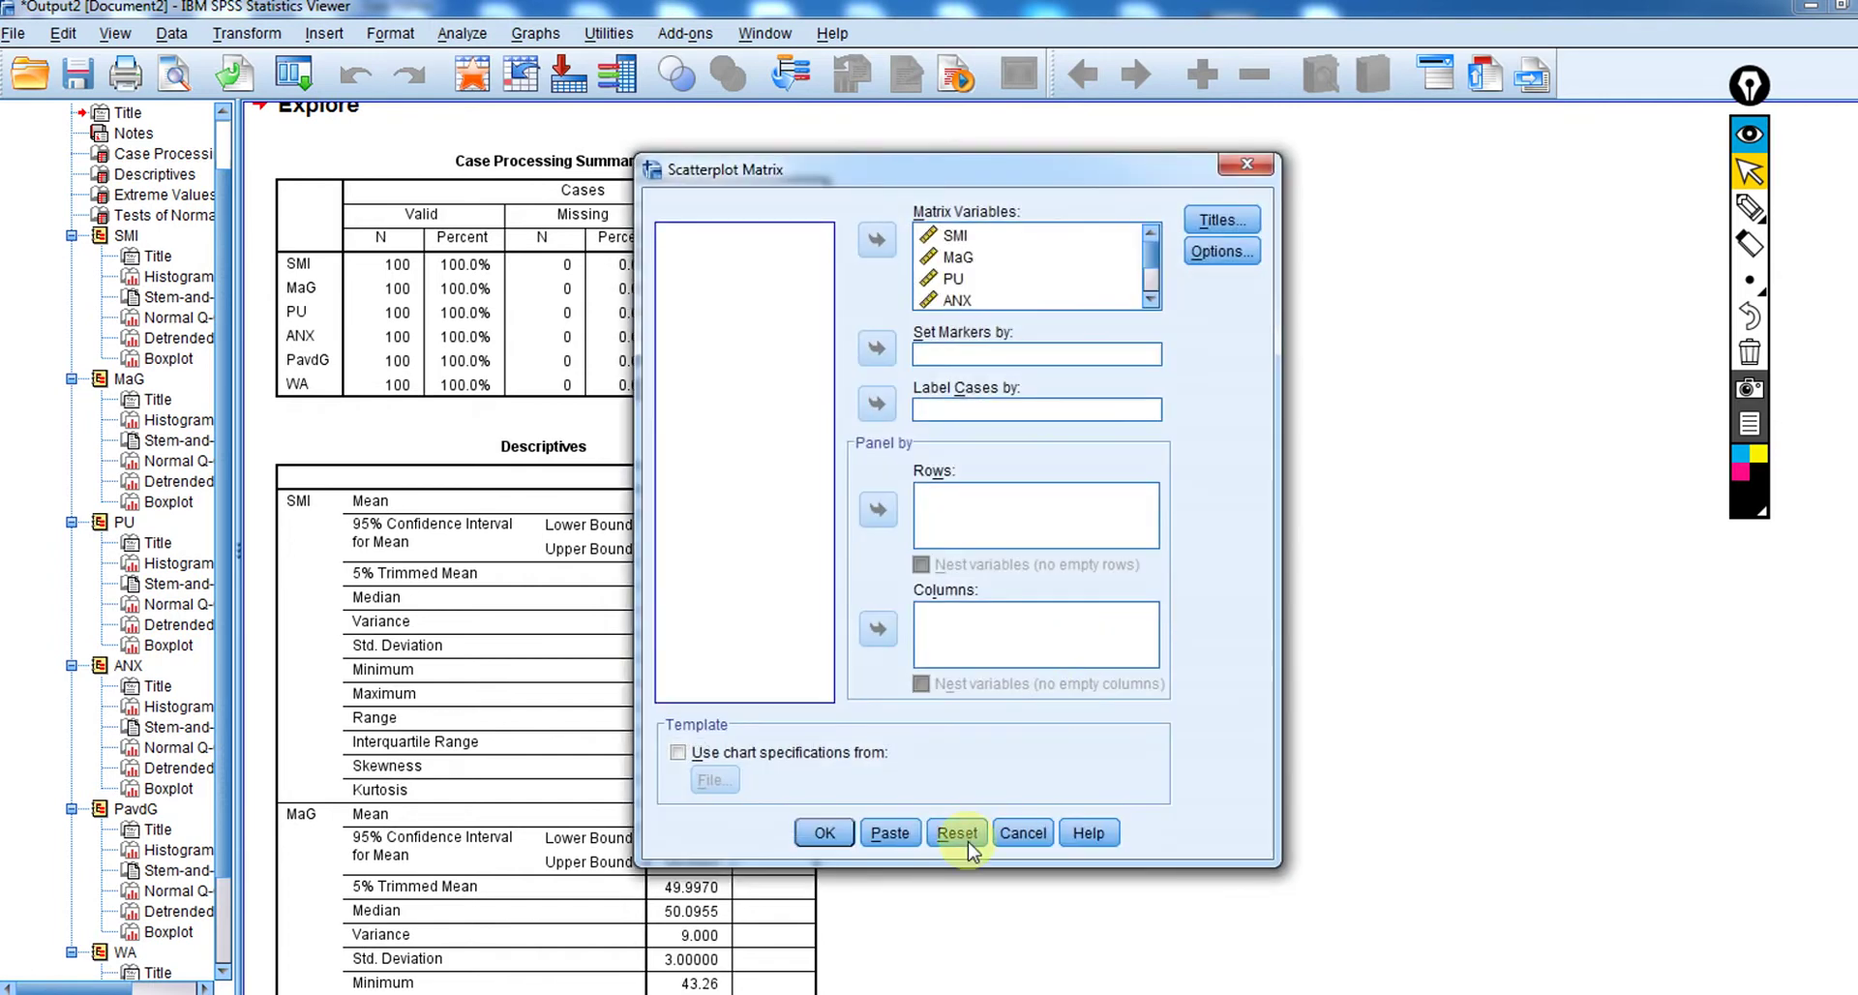
pyautogui.click(965, 838)
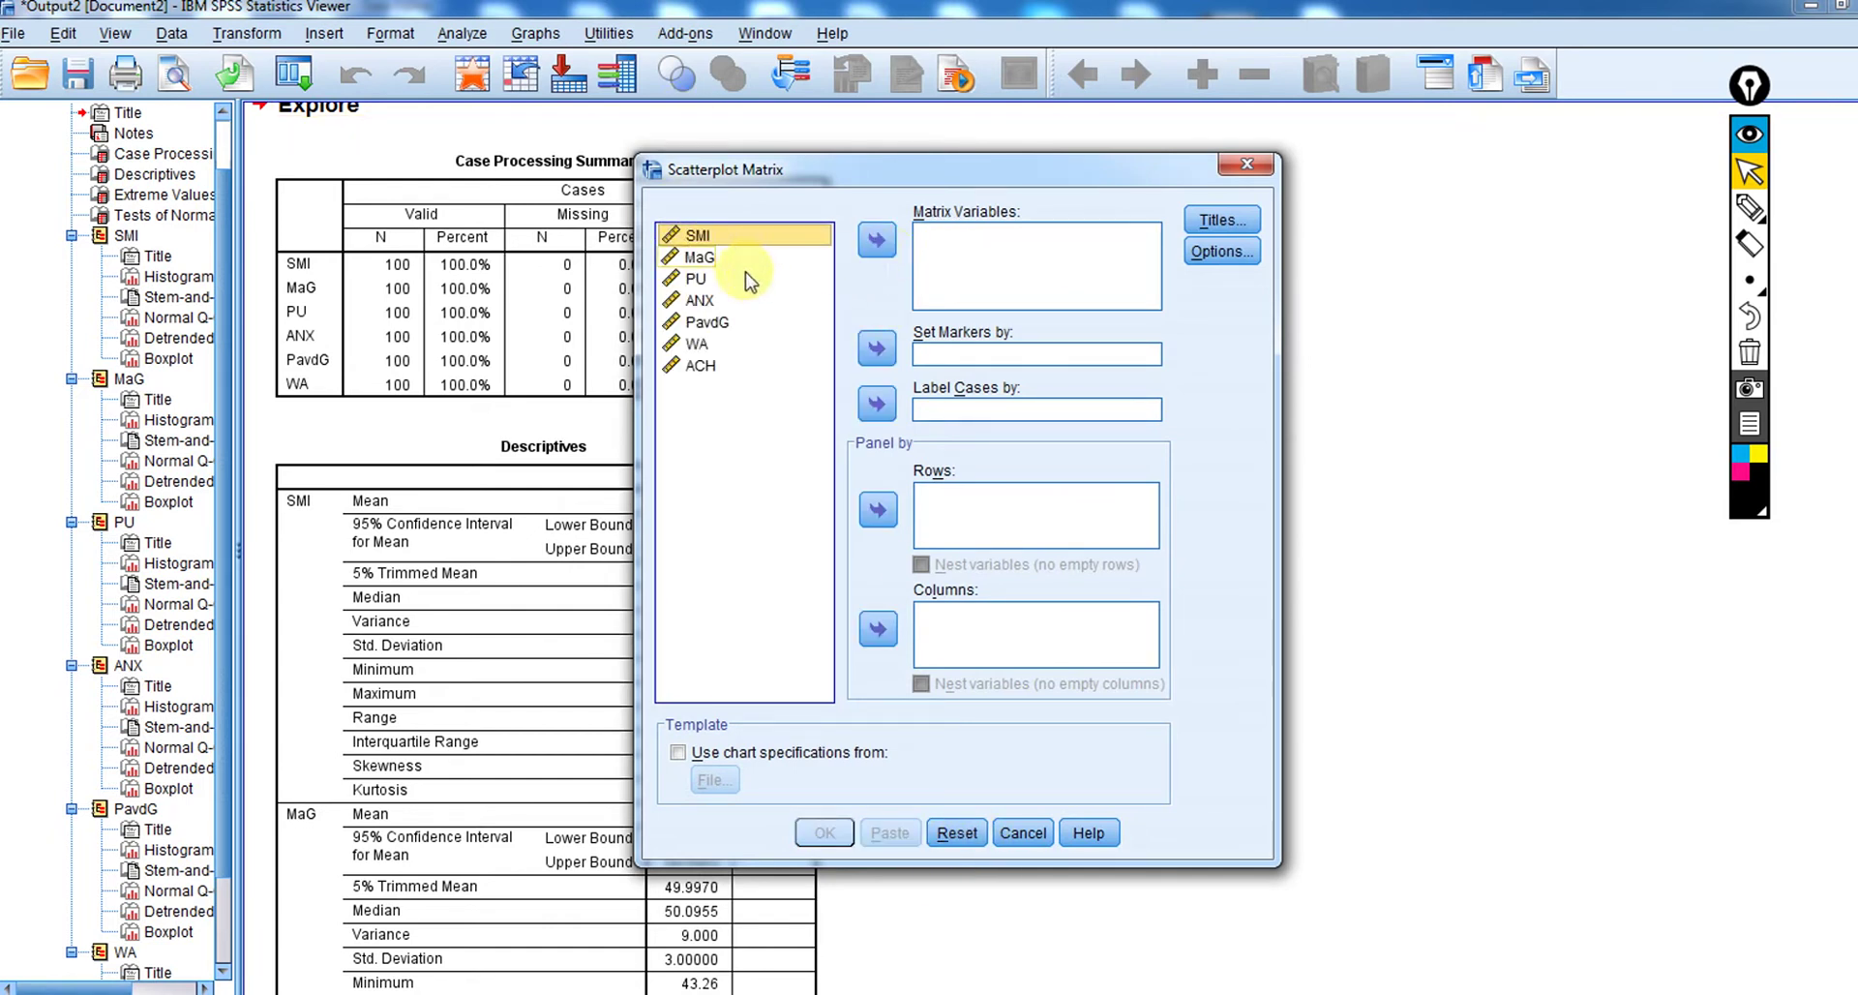
# Generate a scatterplot matrix with SMI, MaG, PU, ANX, PavdG and WA as the matrix variables.
pyautogui.keyDown('shift'); pyautogui.click(701, 345); pyautogui.keyUp('shift')
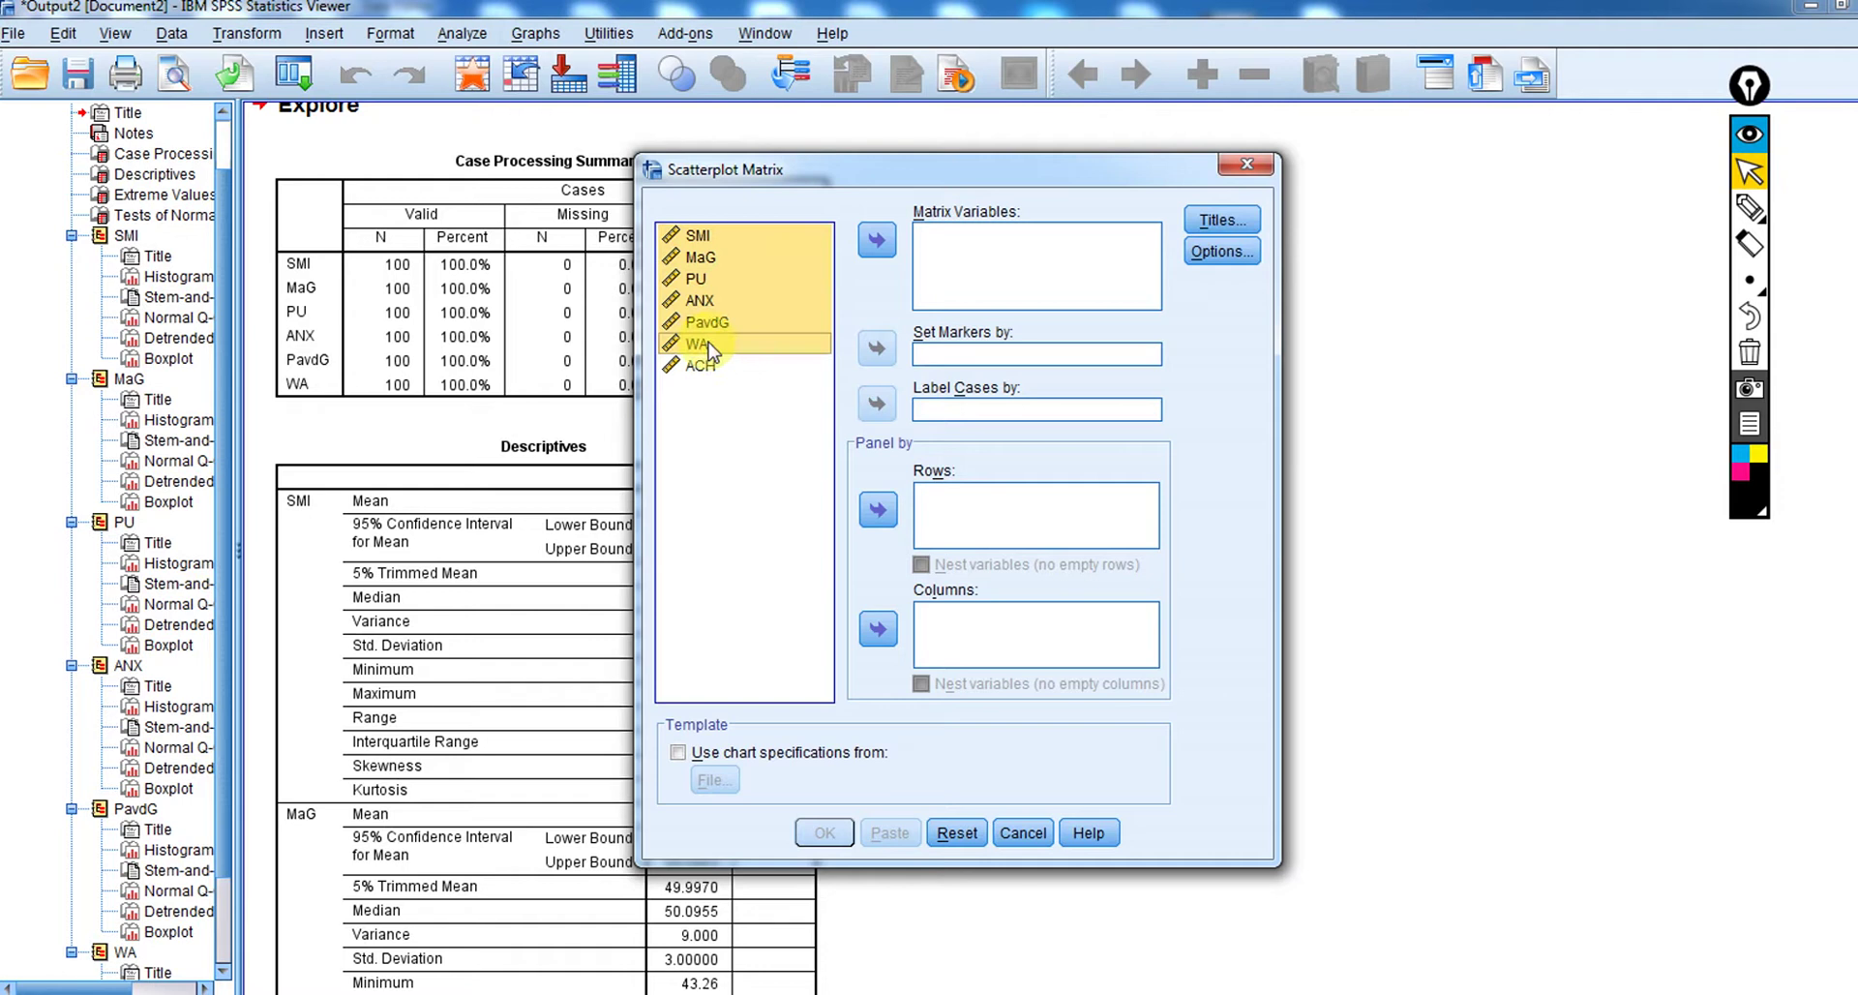
pyautogui.click(876, 244)
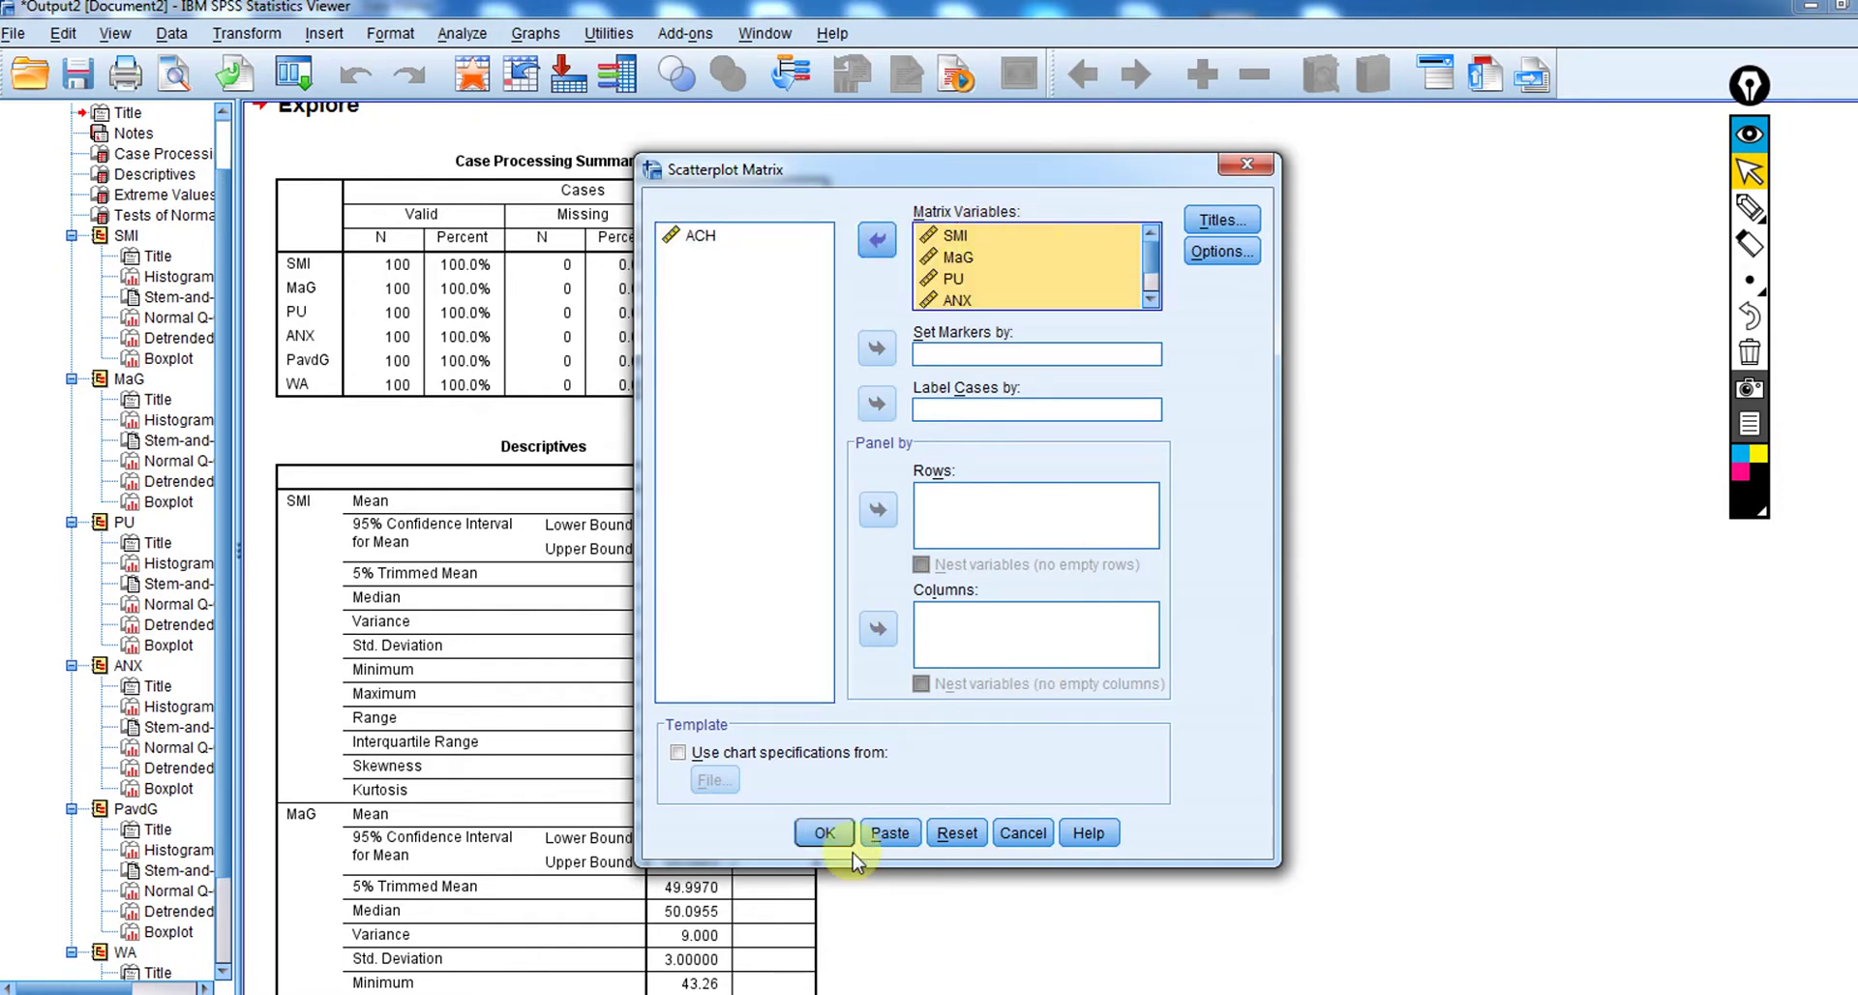
pyautogui.click(824, 832)
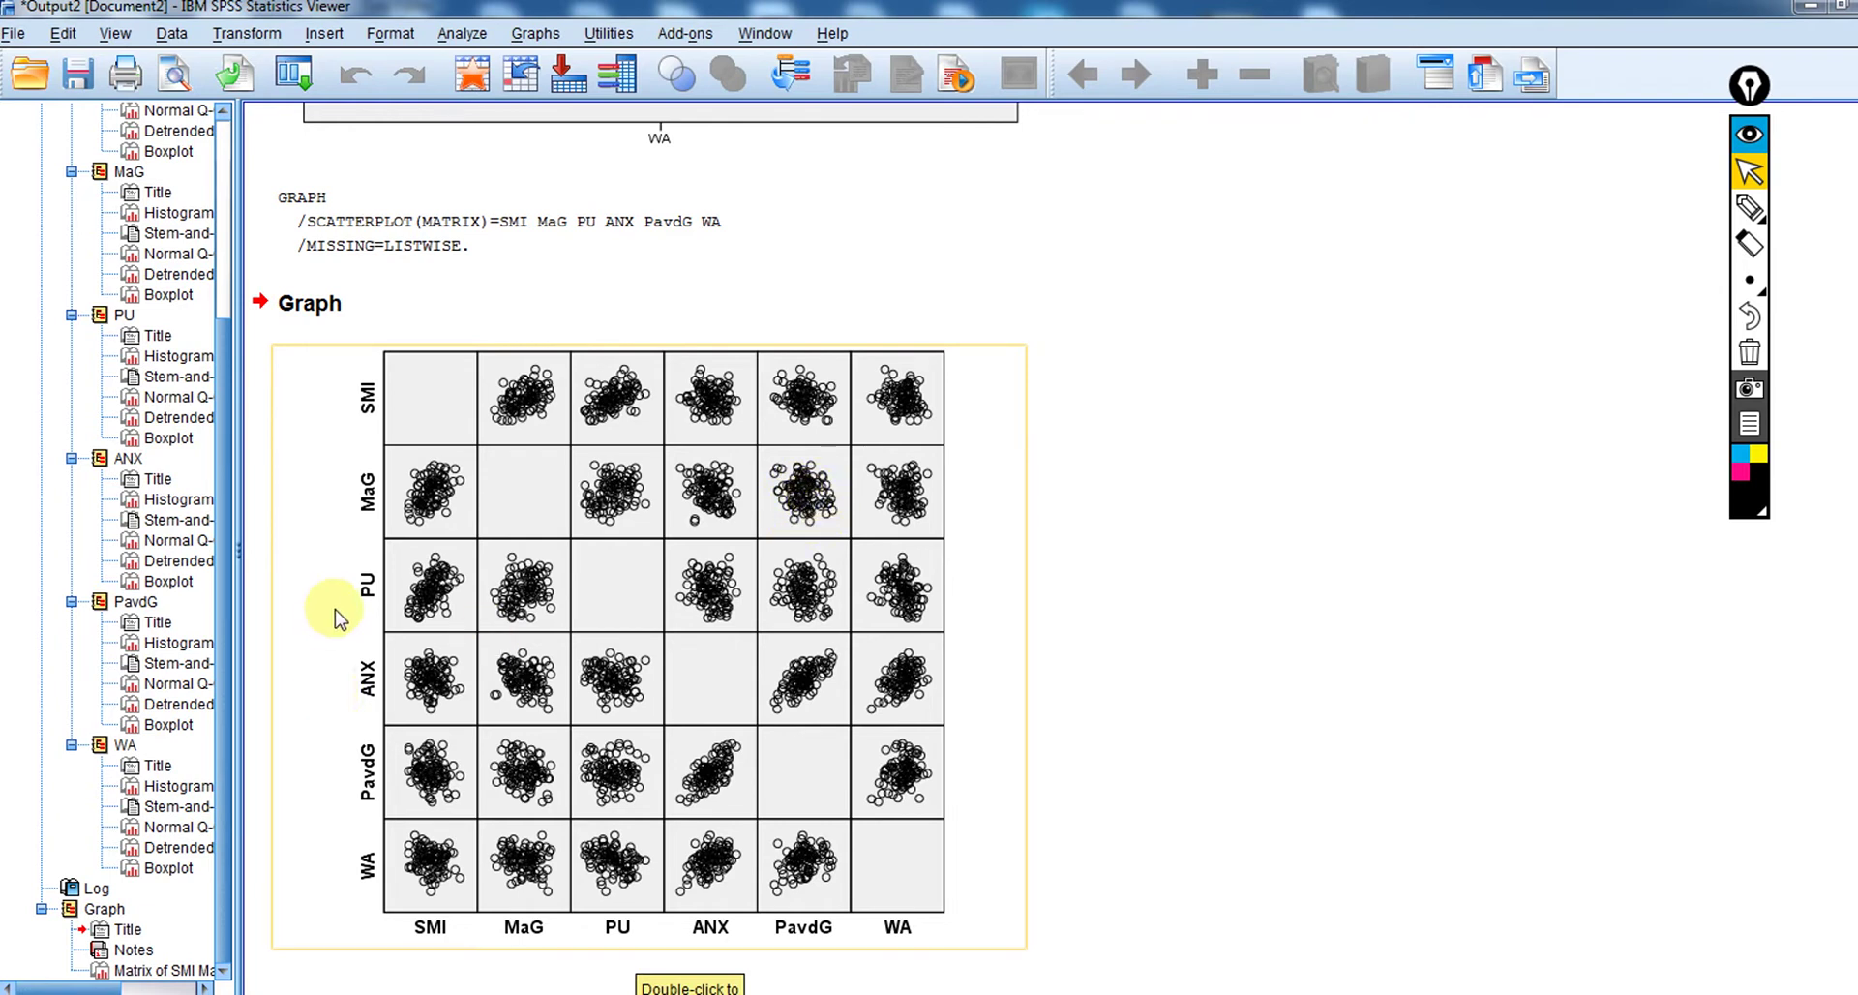
# Examine the pairwise point patterns in the scatterplot matrix for linearity, and go back to the ANX histogram.
pyautogui.click(806, 604)
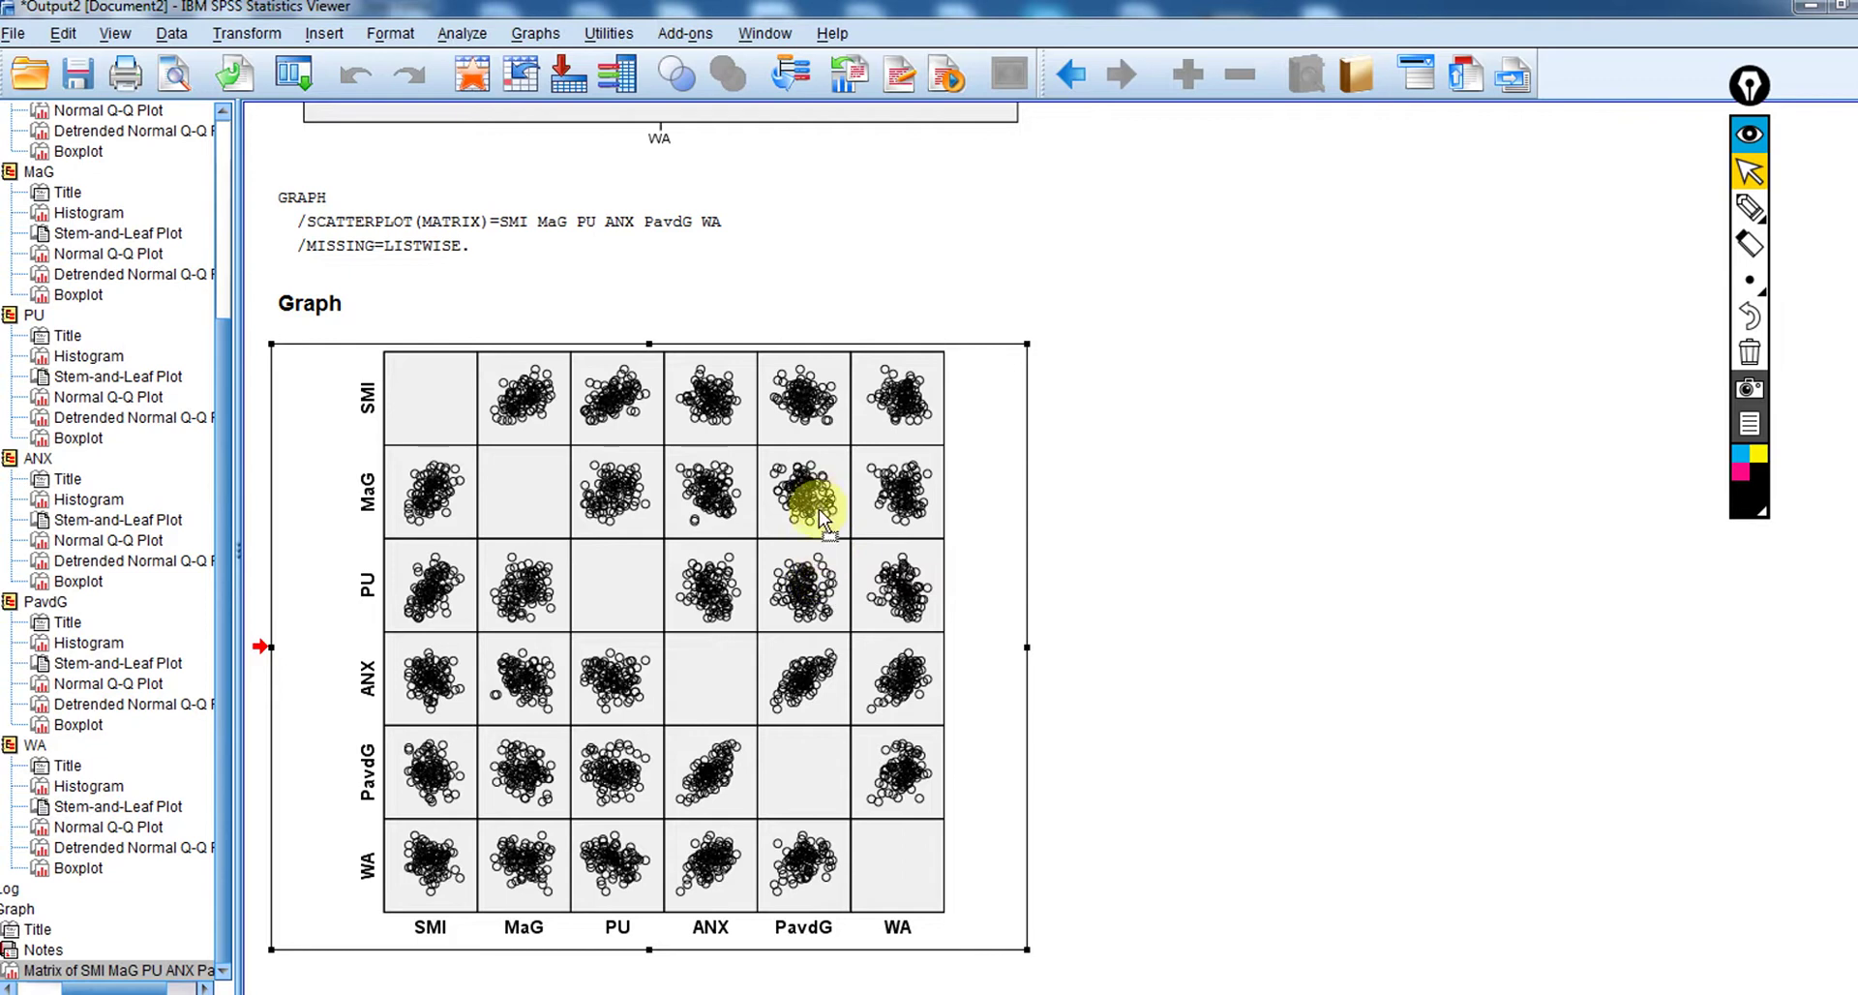
pyautogui.click(1529, 494)
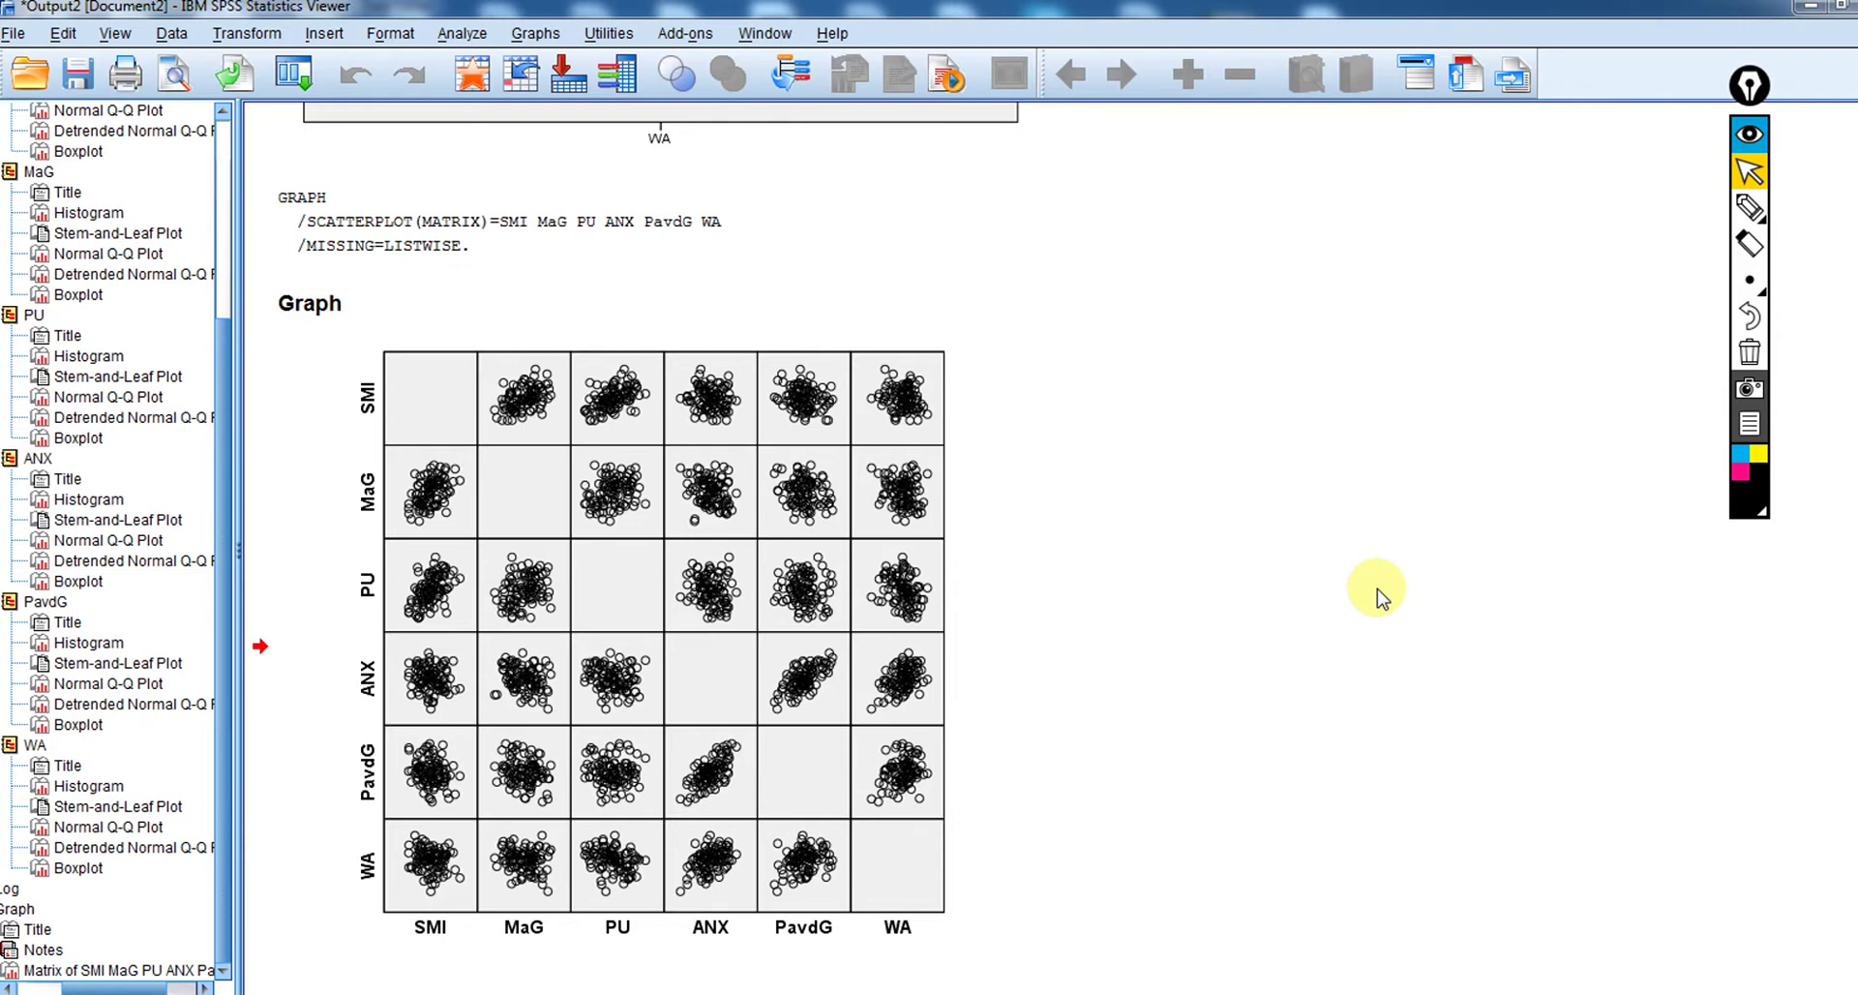
pyautogui.click(871, 725)
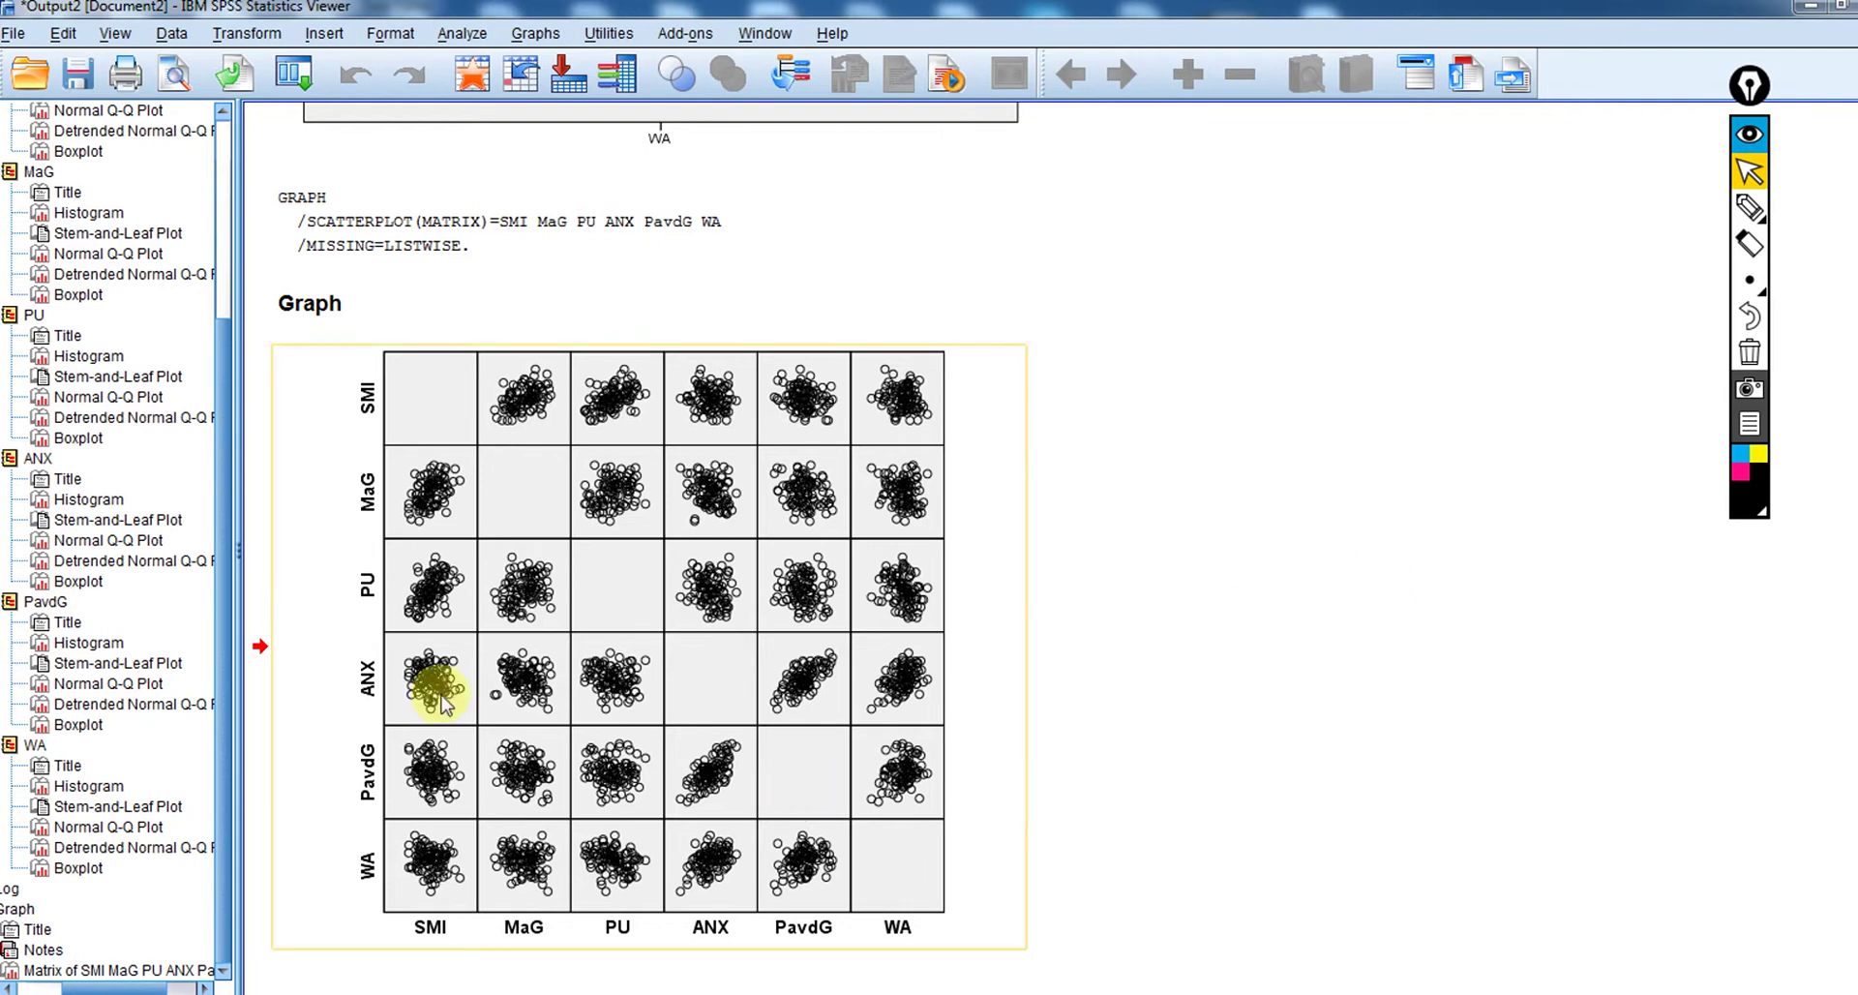
pyautogui.click(808, 643)
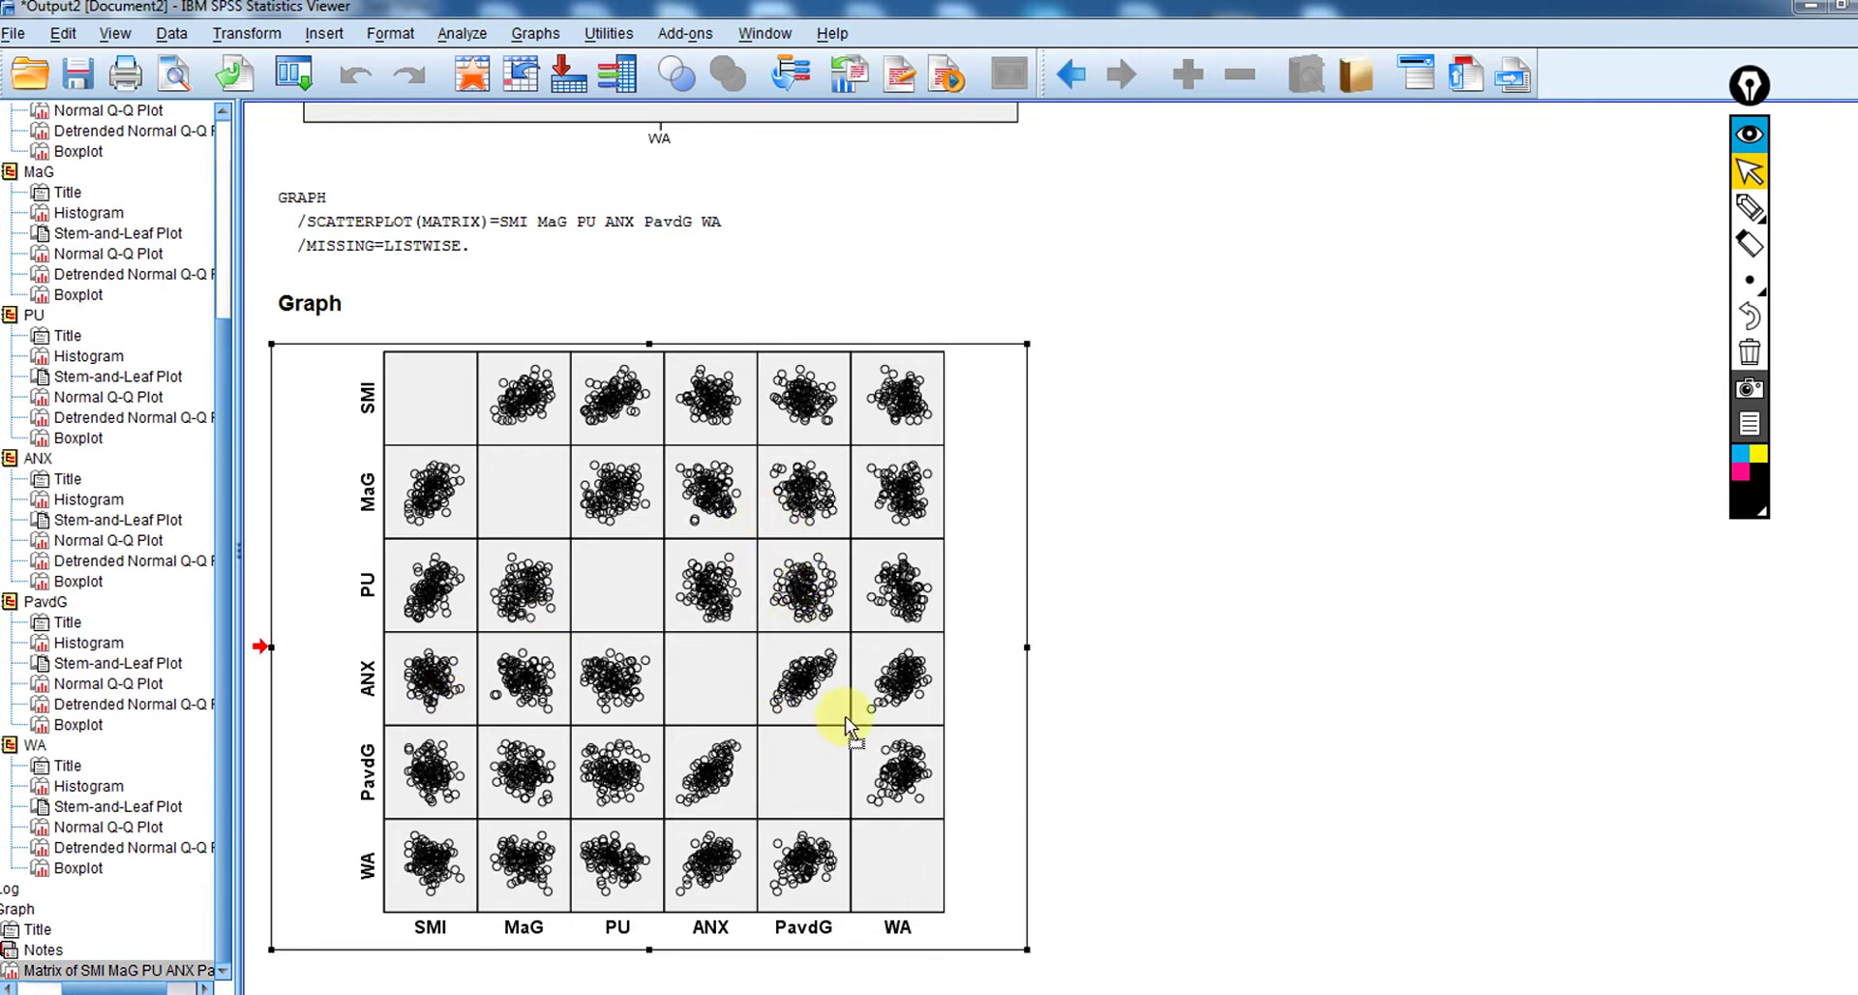
pyautogui.click(1204, 611)
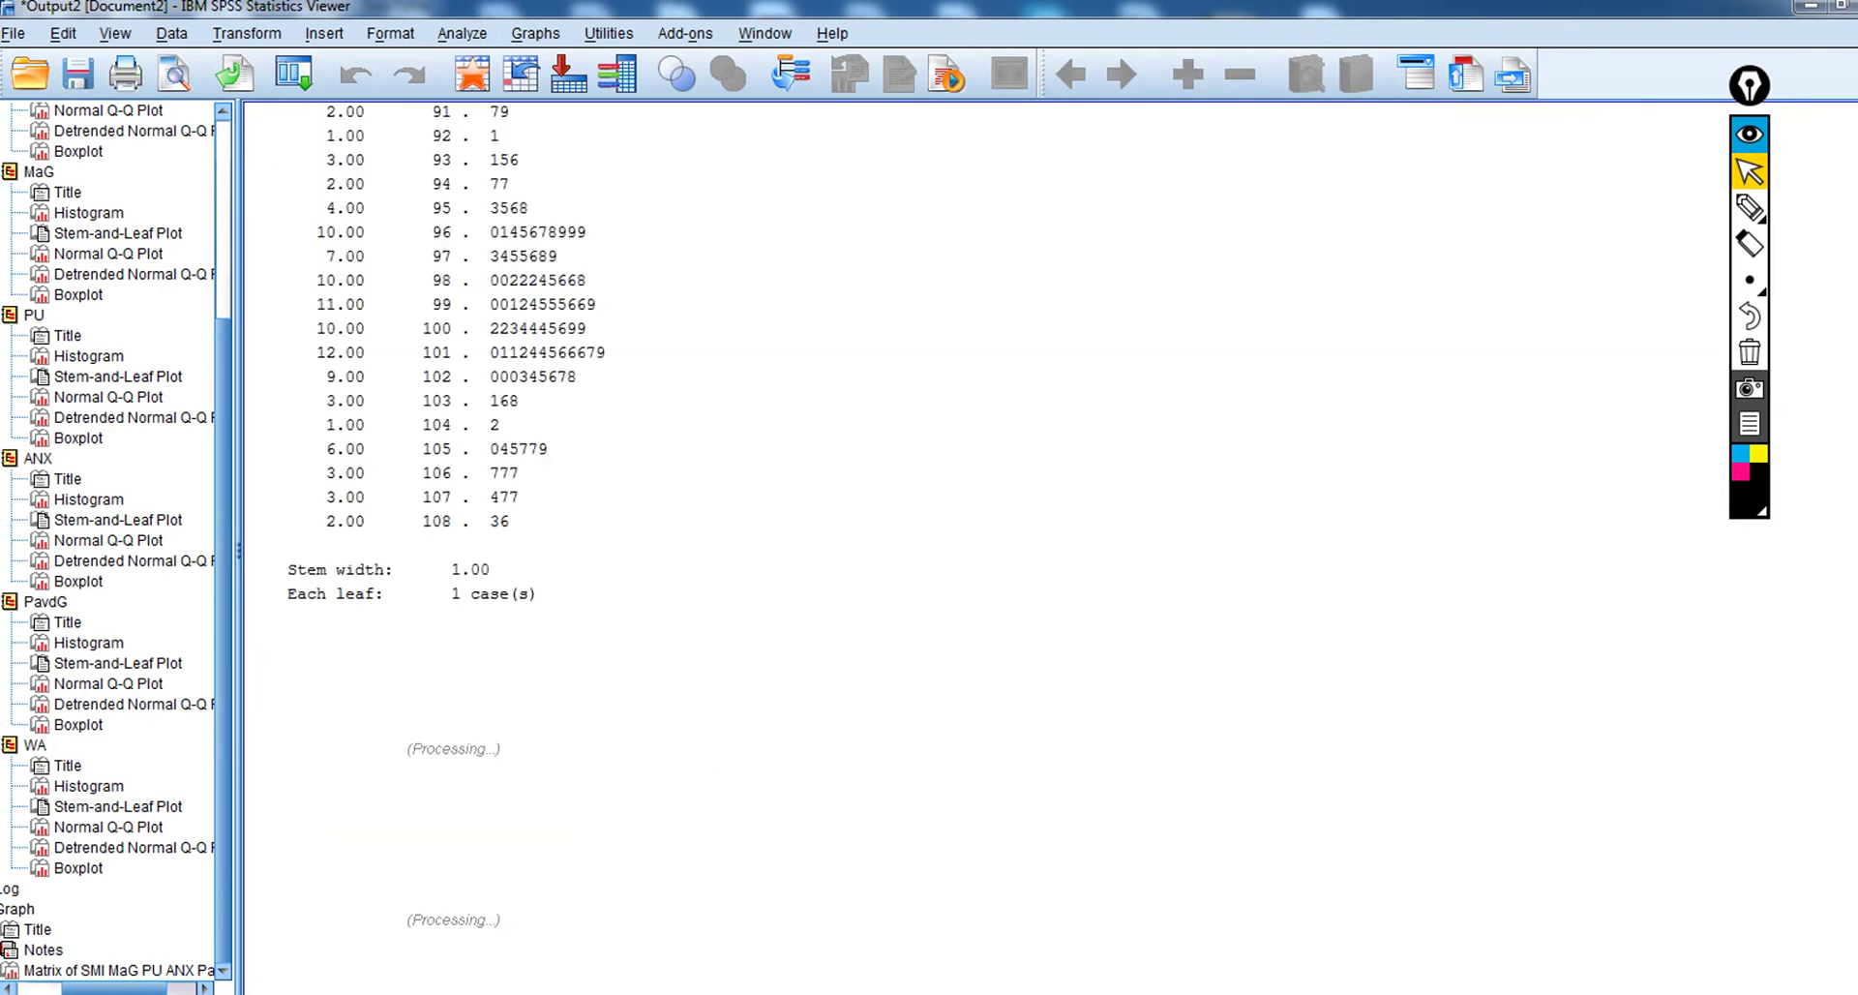
pyautogui.scroll(-15, 647, 549)
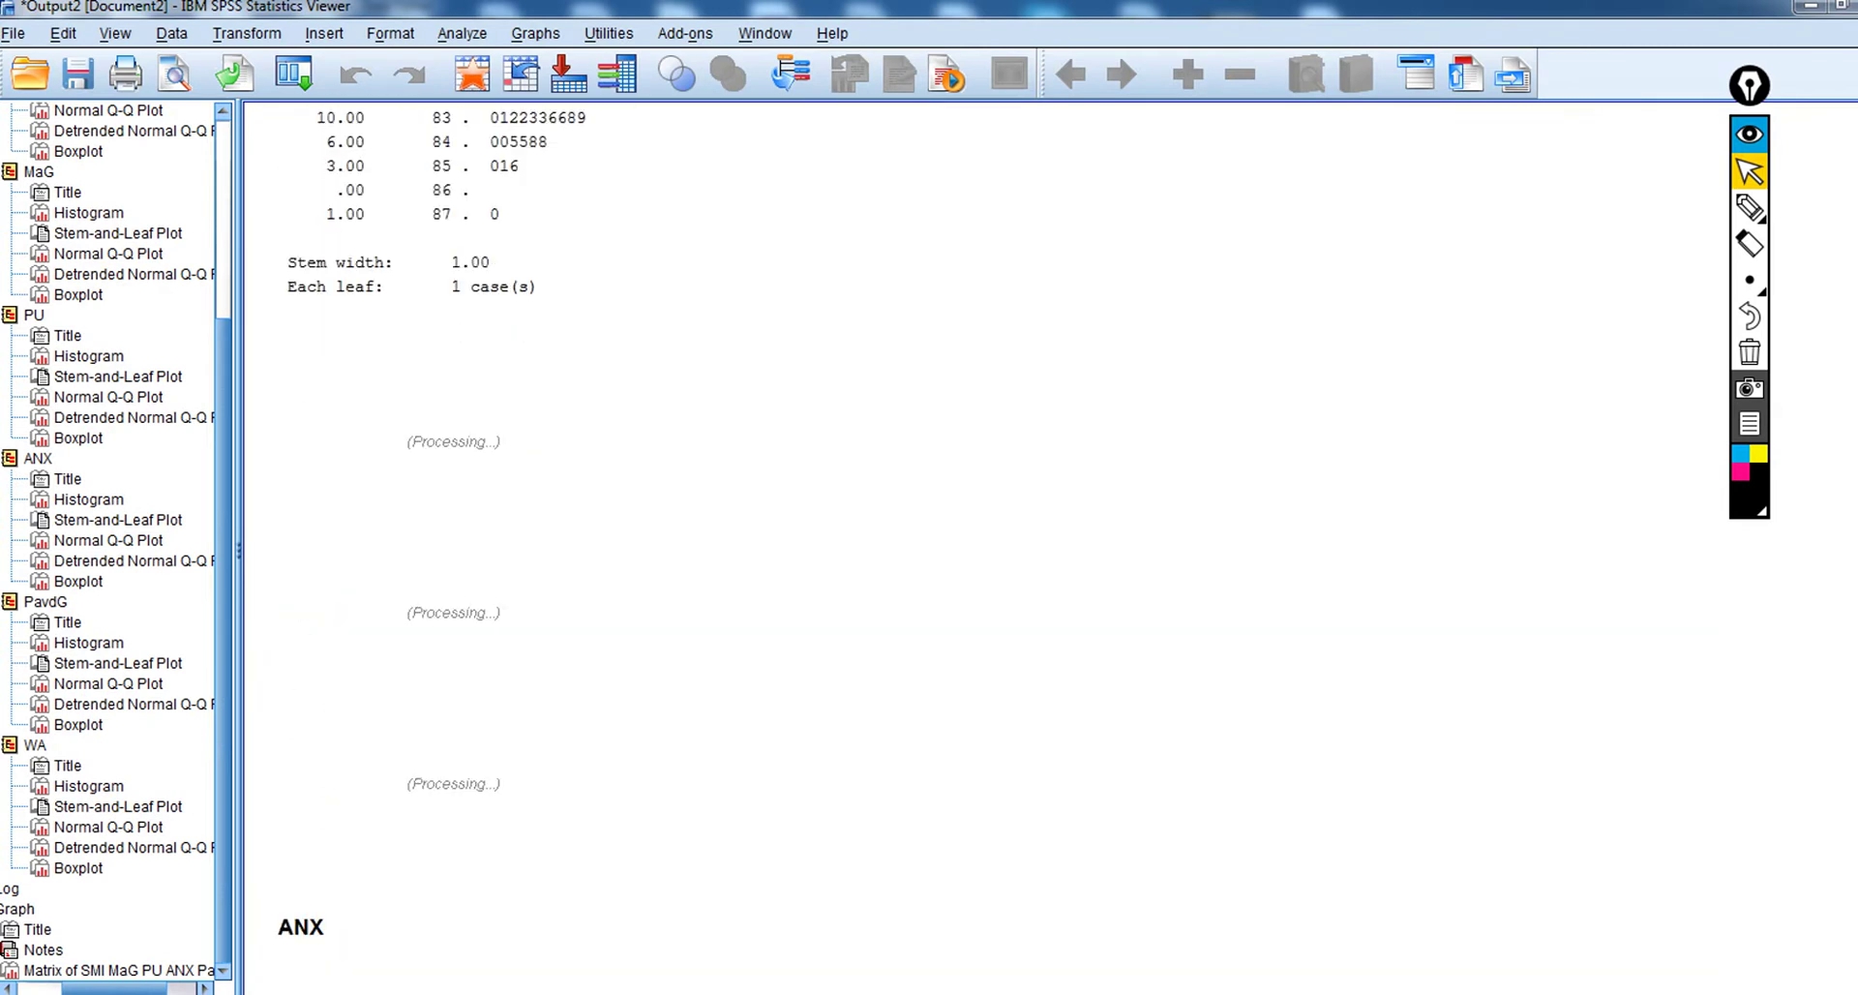
pyautogui.scroll(-15, 647, 548)
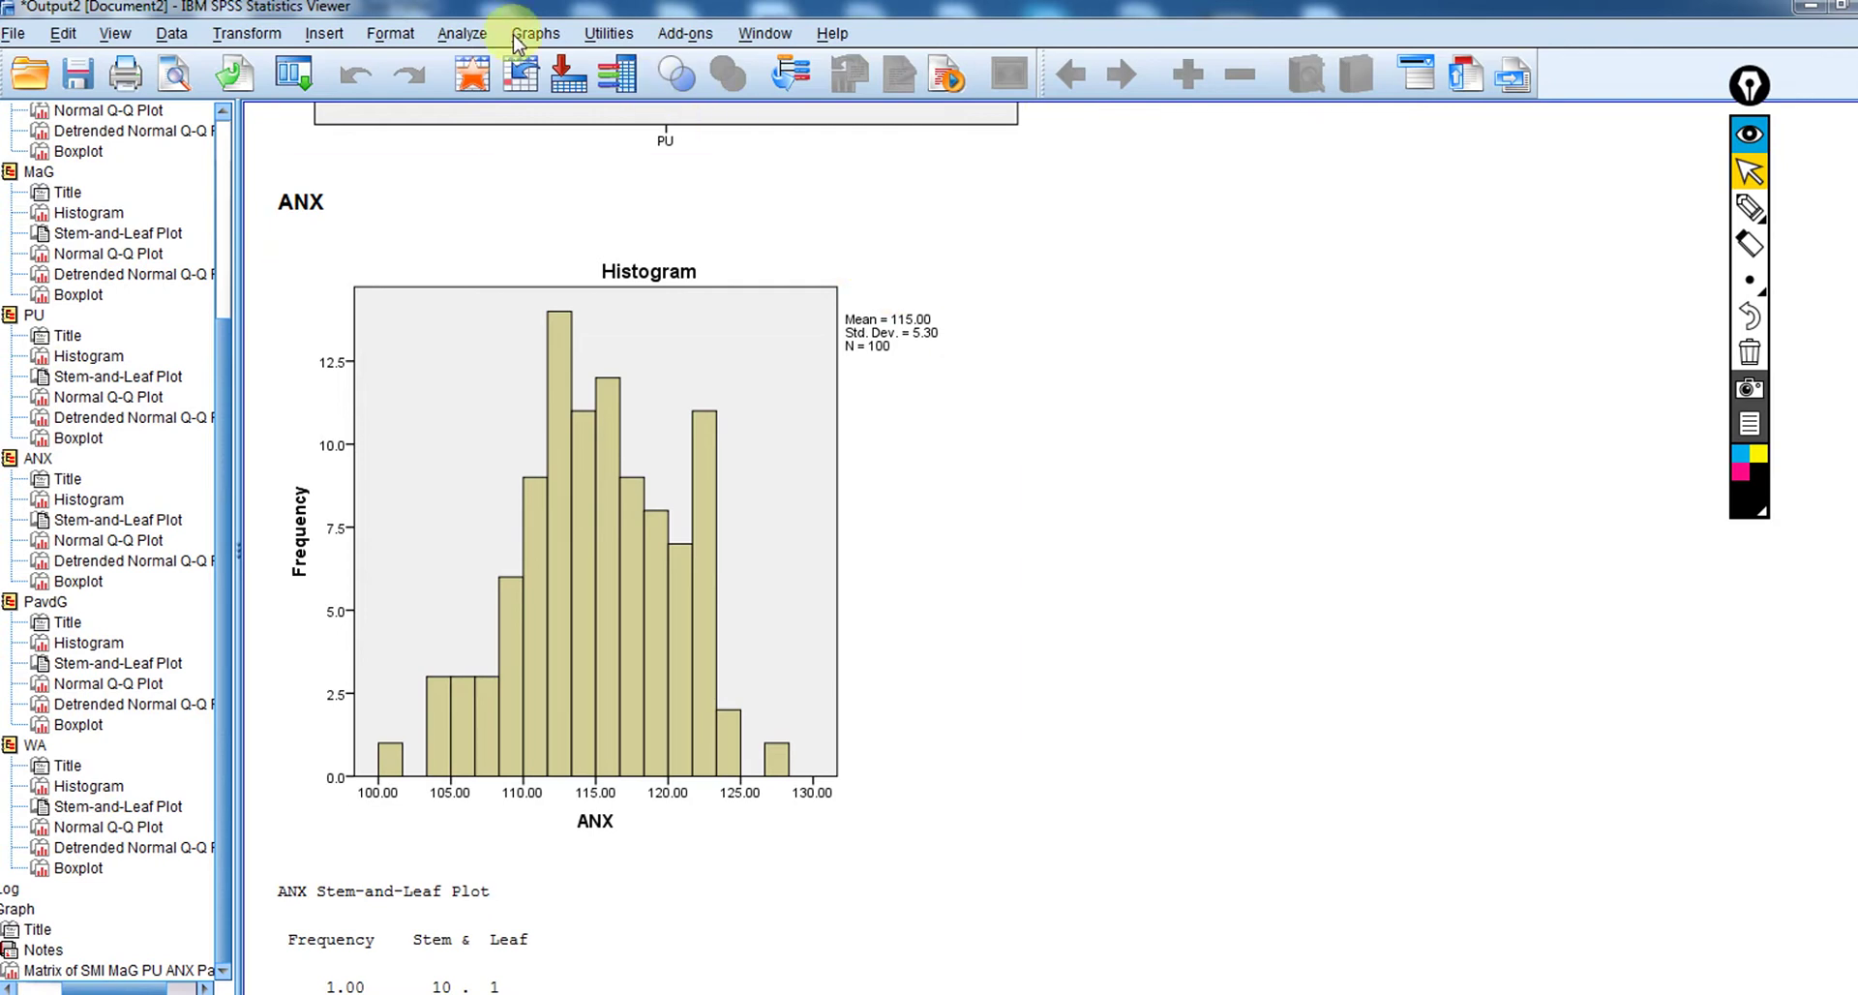
# Open the definition of a legacy 3-D Scatter plot.
pyautogui.click(468, 33)
pyautogui.click(535, 33)
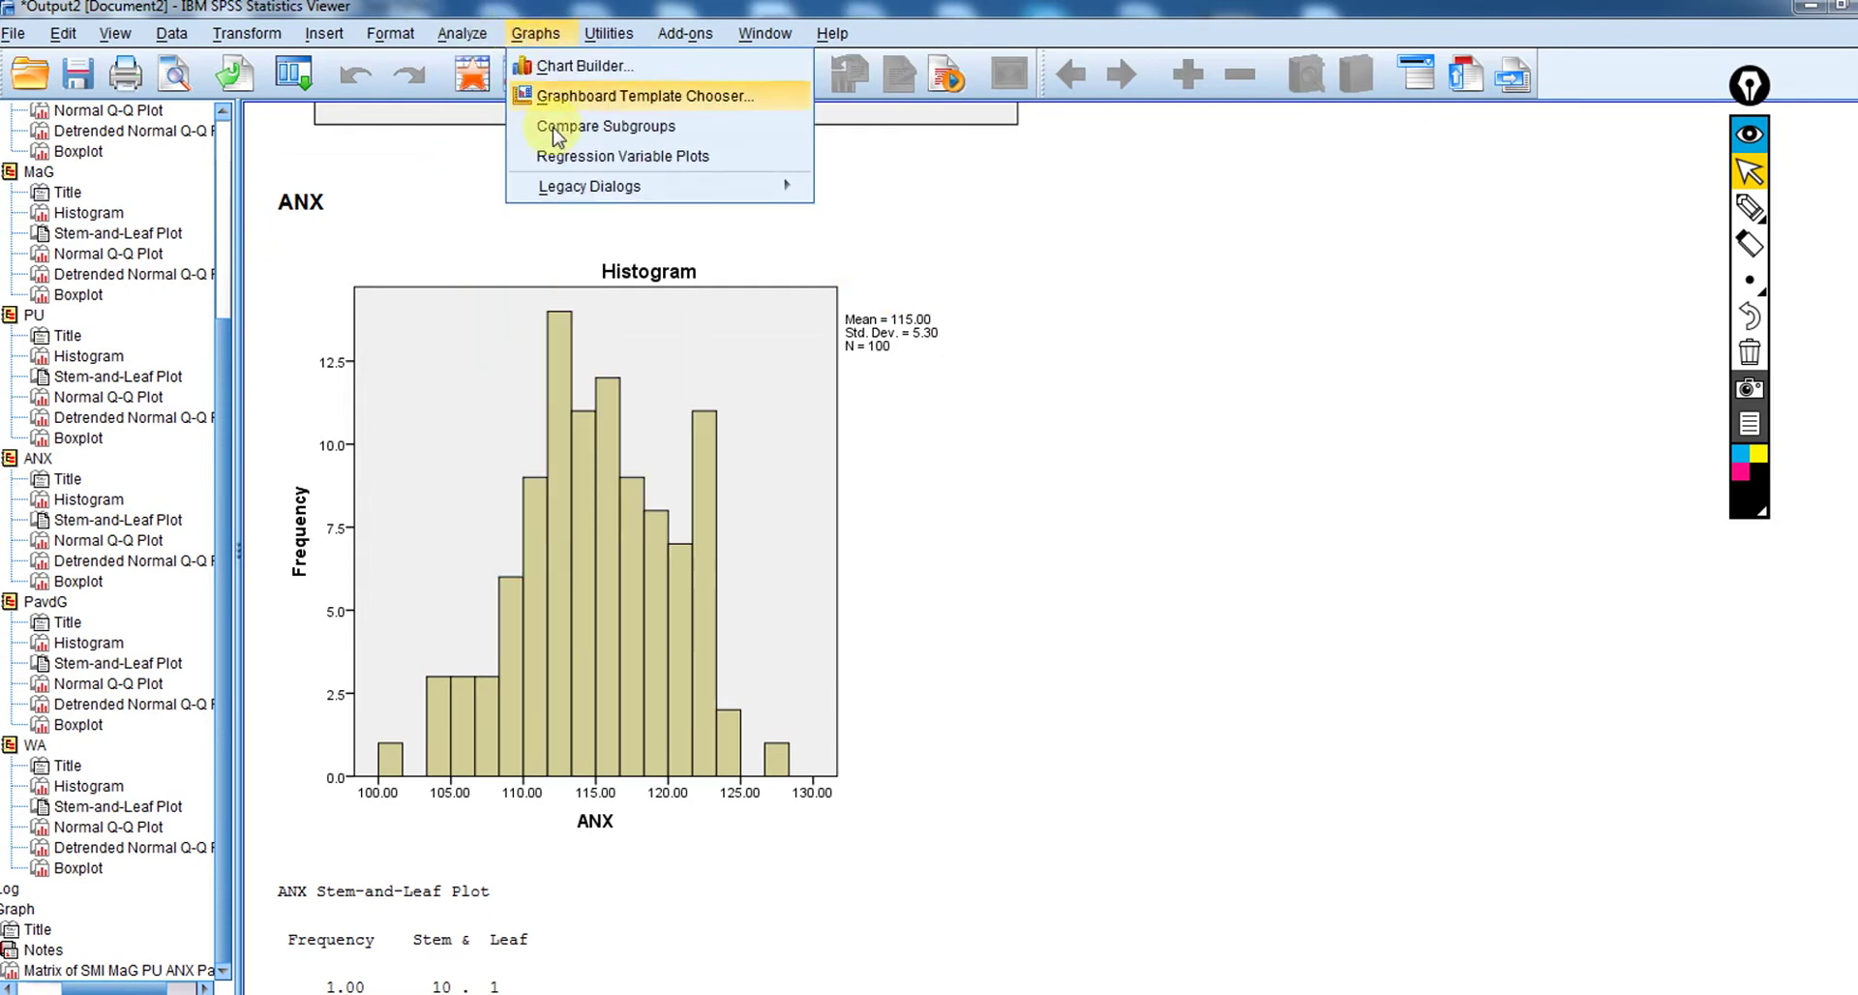
pyautogui.moveTo(600, 186)
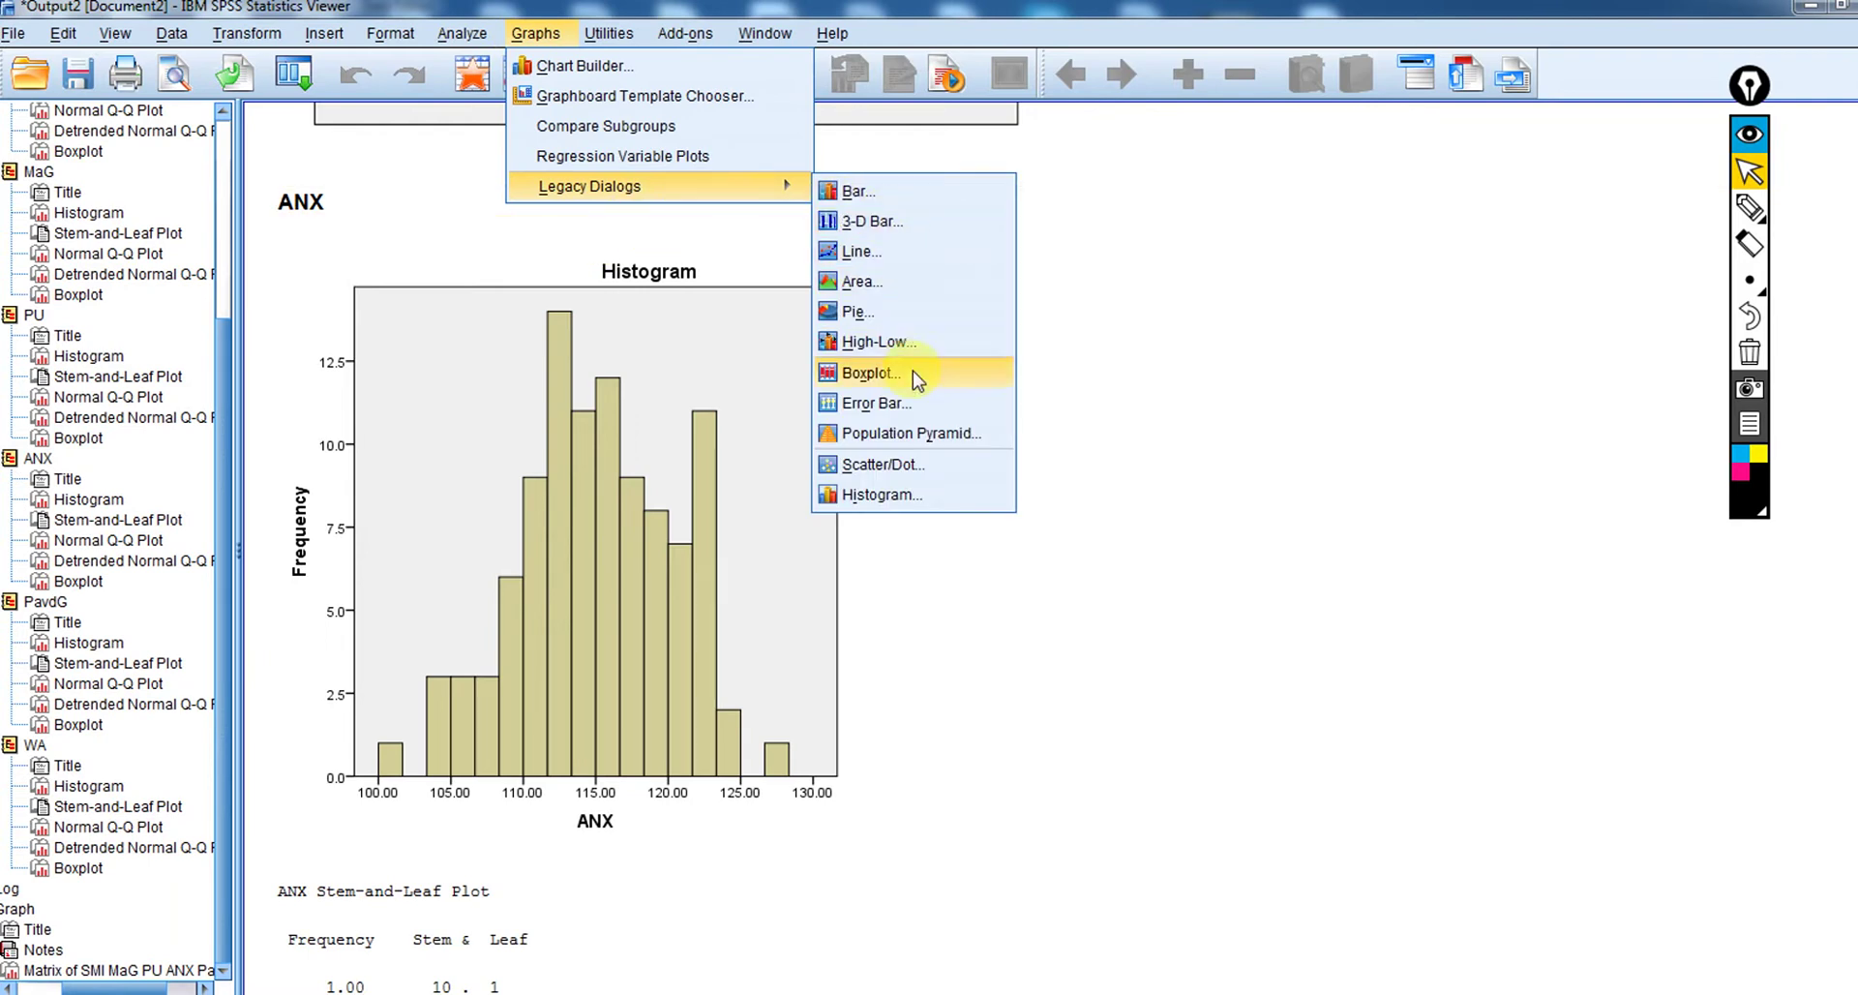
pyautogui.click(915, 466)
pyautogui.click(919, 472)
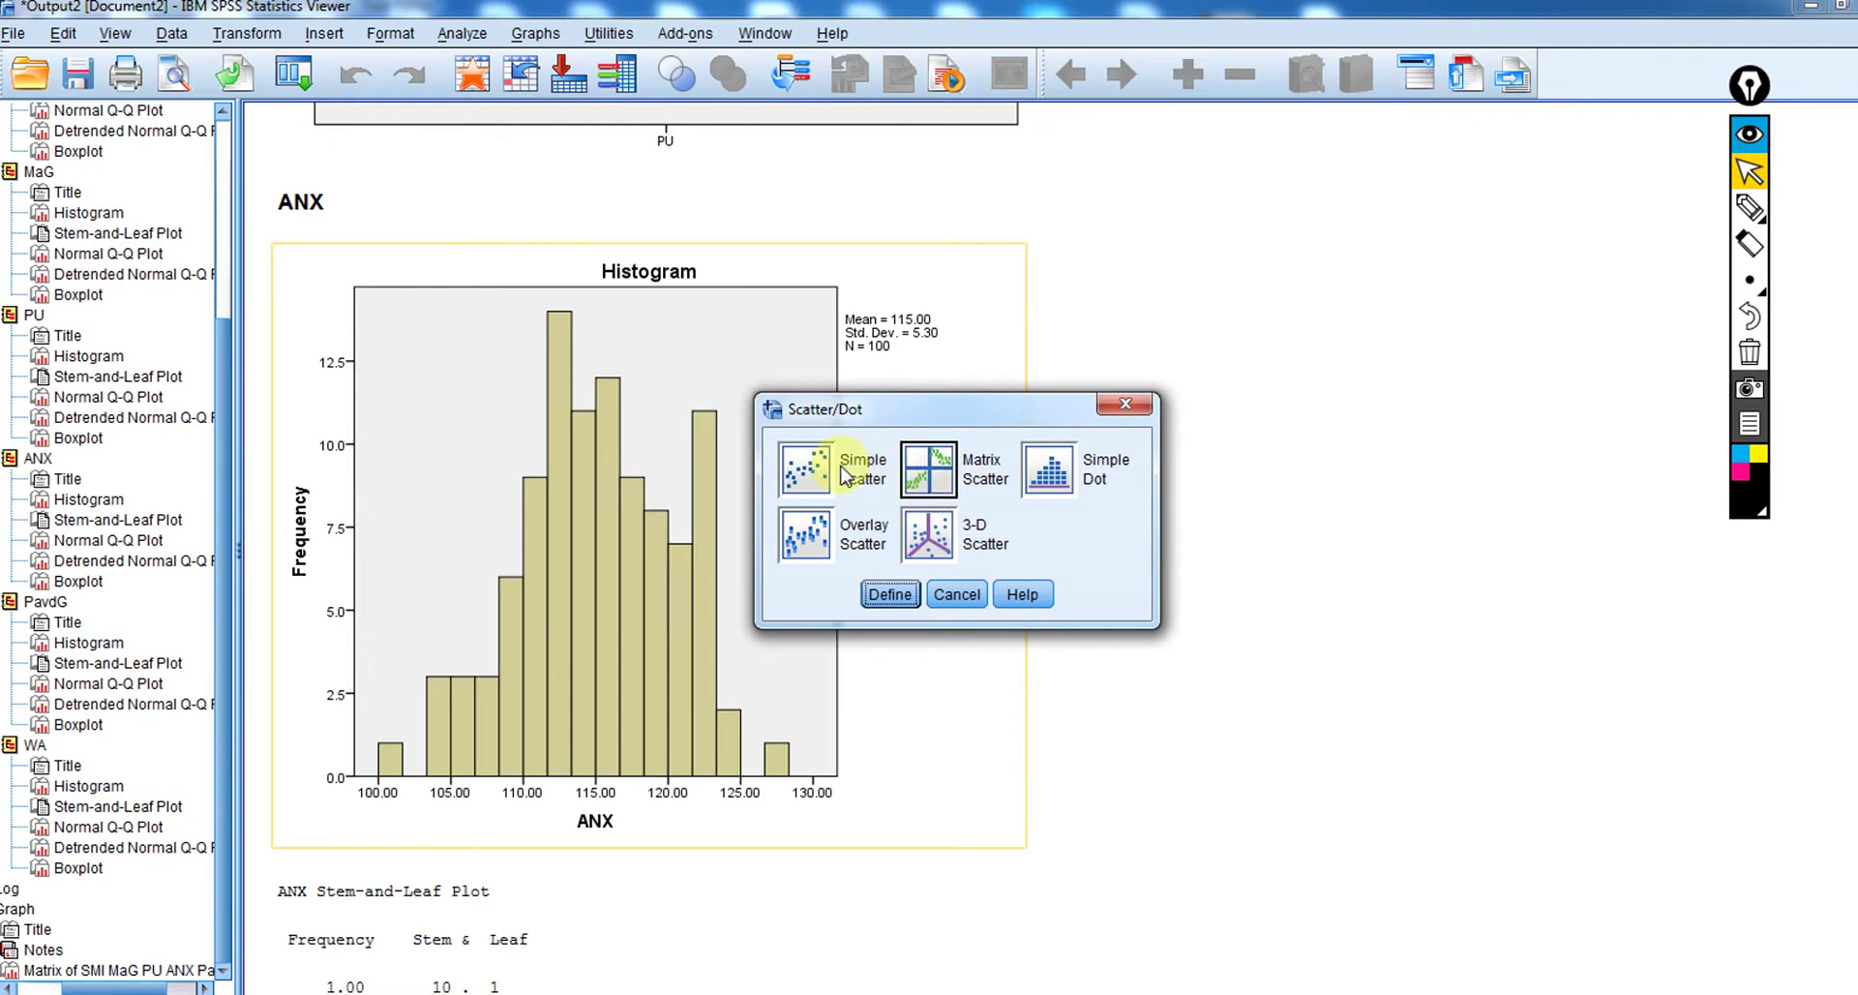
pyautogui.click(928, 542)
pyautogui.click(892, 594)
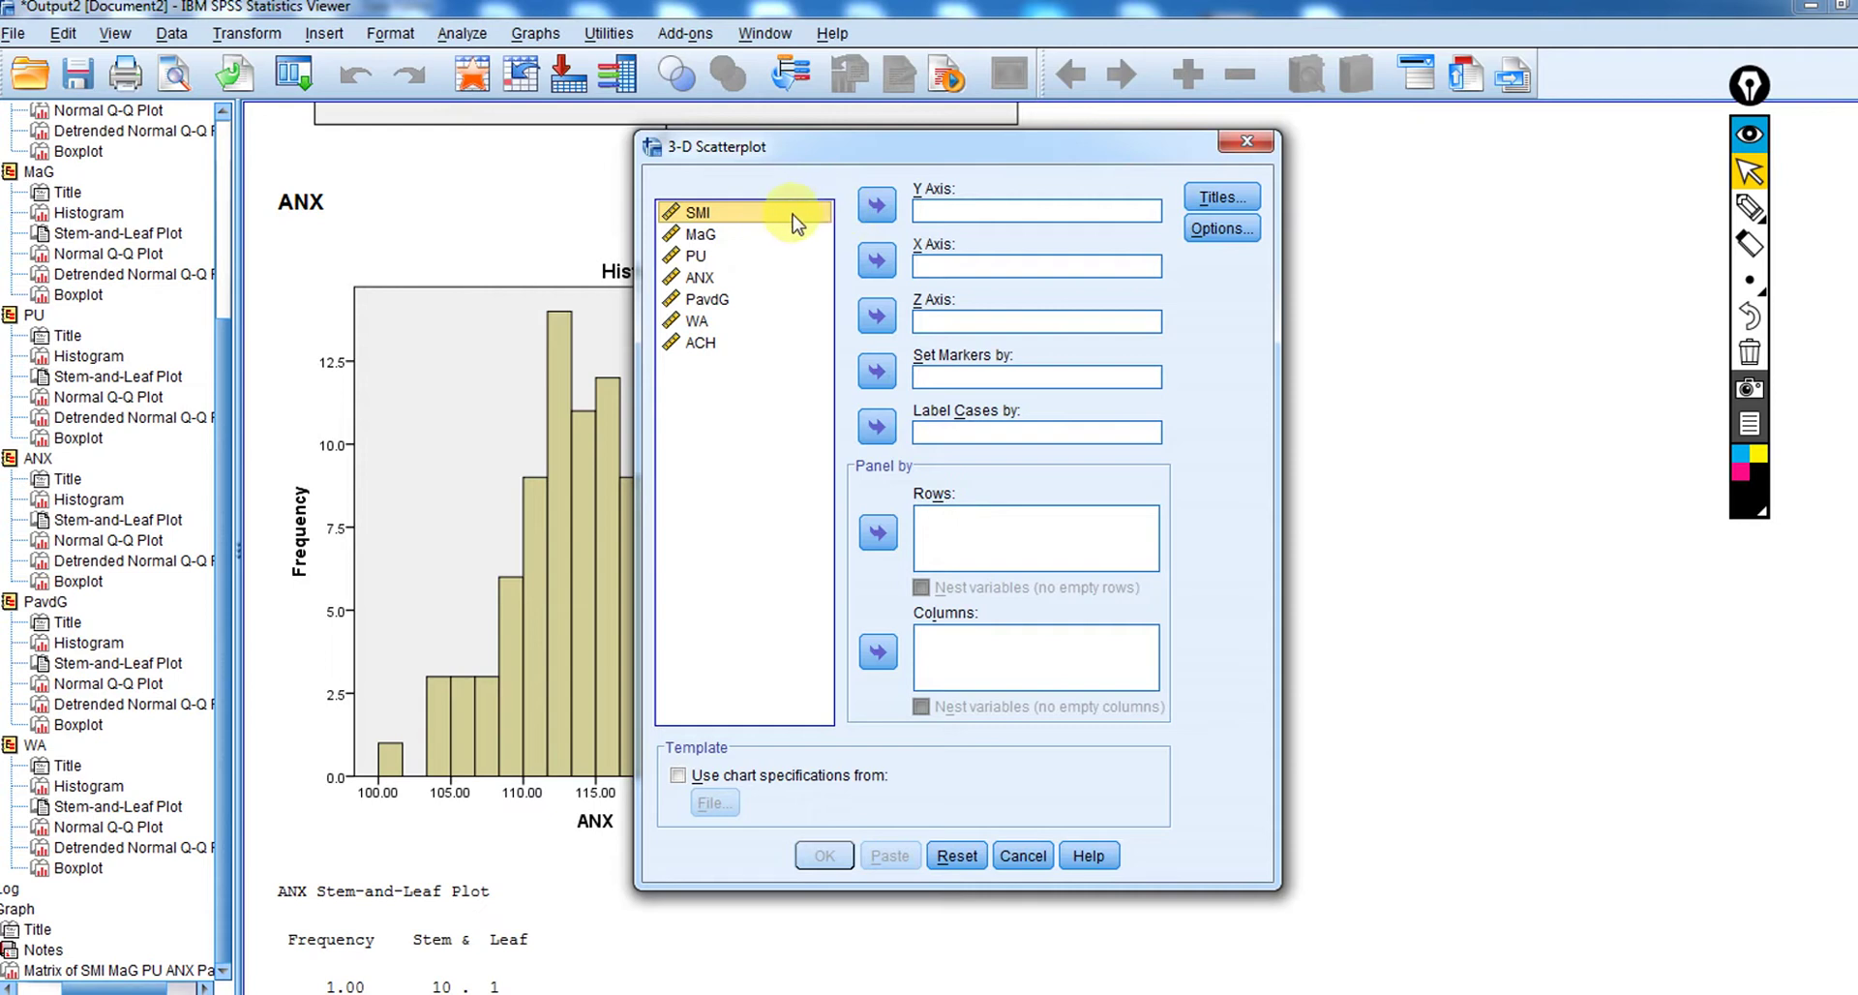
# Generate the 3-D scatterplot with SMI on the X axis, MaG on the Y axis and PU on the Z axis.
pyautogui.click(876, 260)
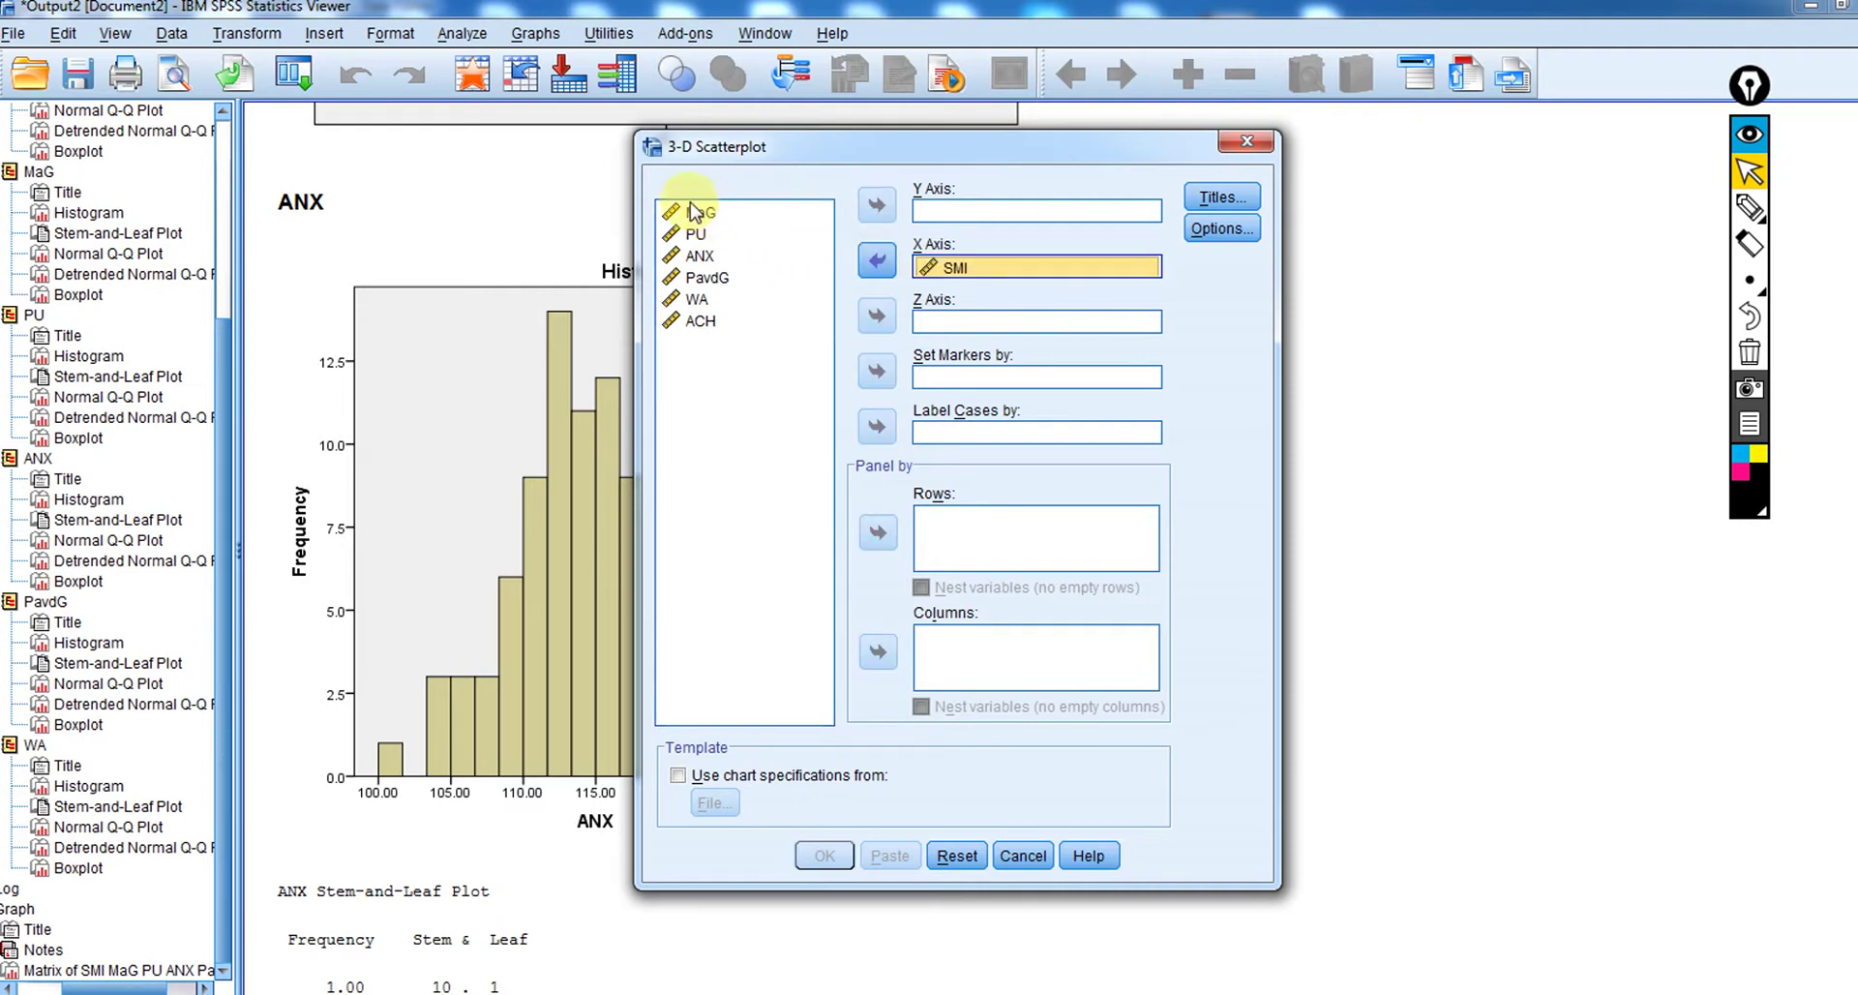
pyautogui.click(693, 212)
pyautogui.click(875, 205)
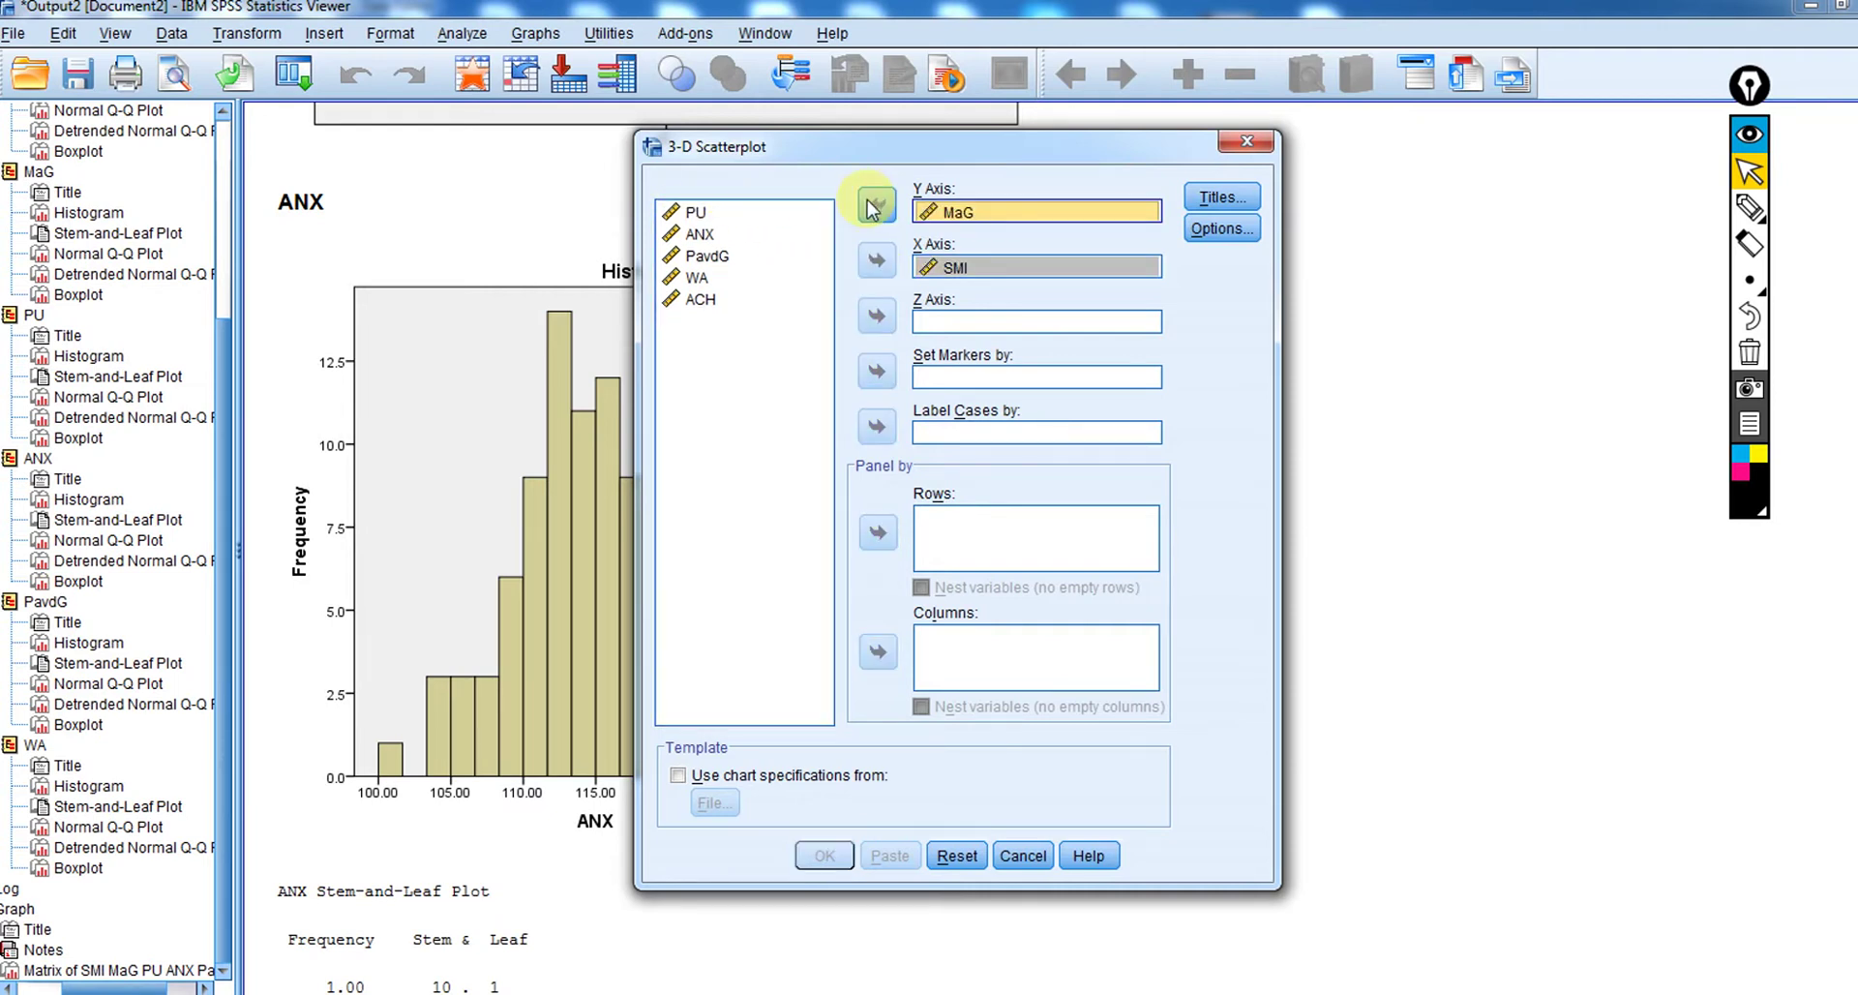
pyautogui.click(696, 212)
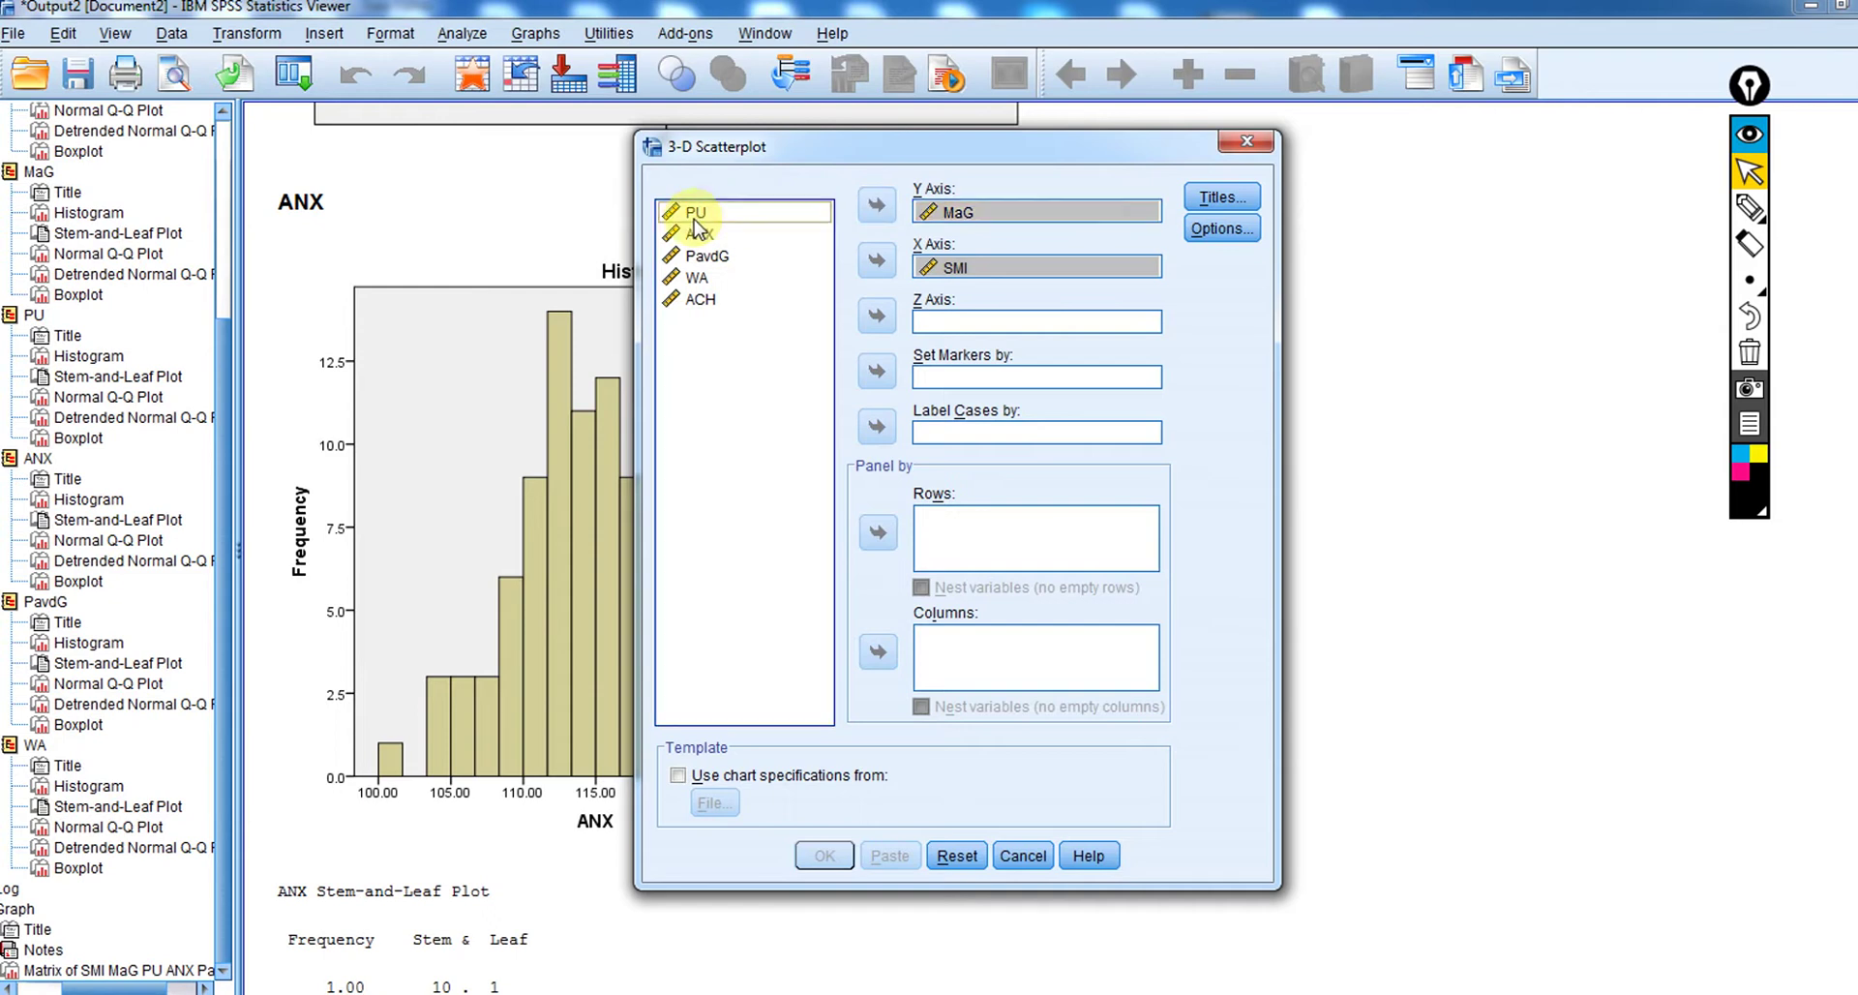
pyautogui.click(877, 317)
pyautogui.click(819, 857)
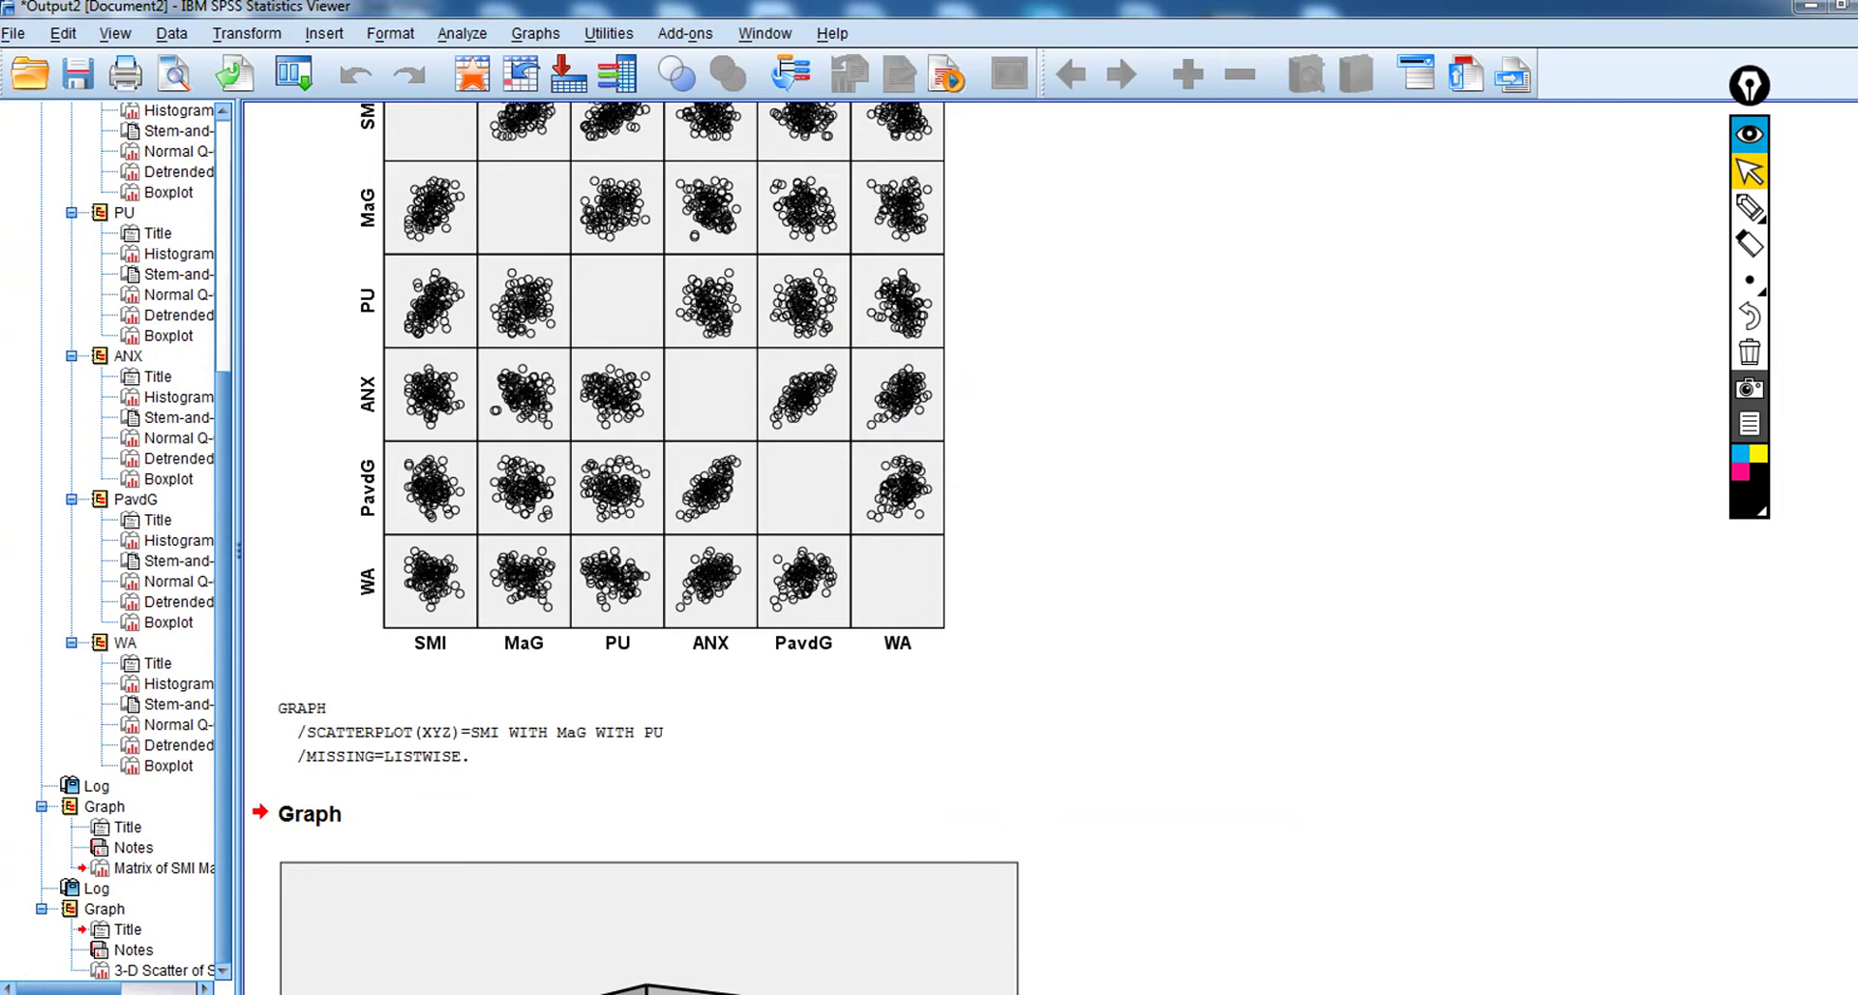
pyautogui.click(689, 722)
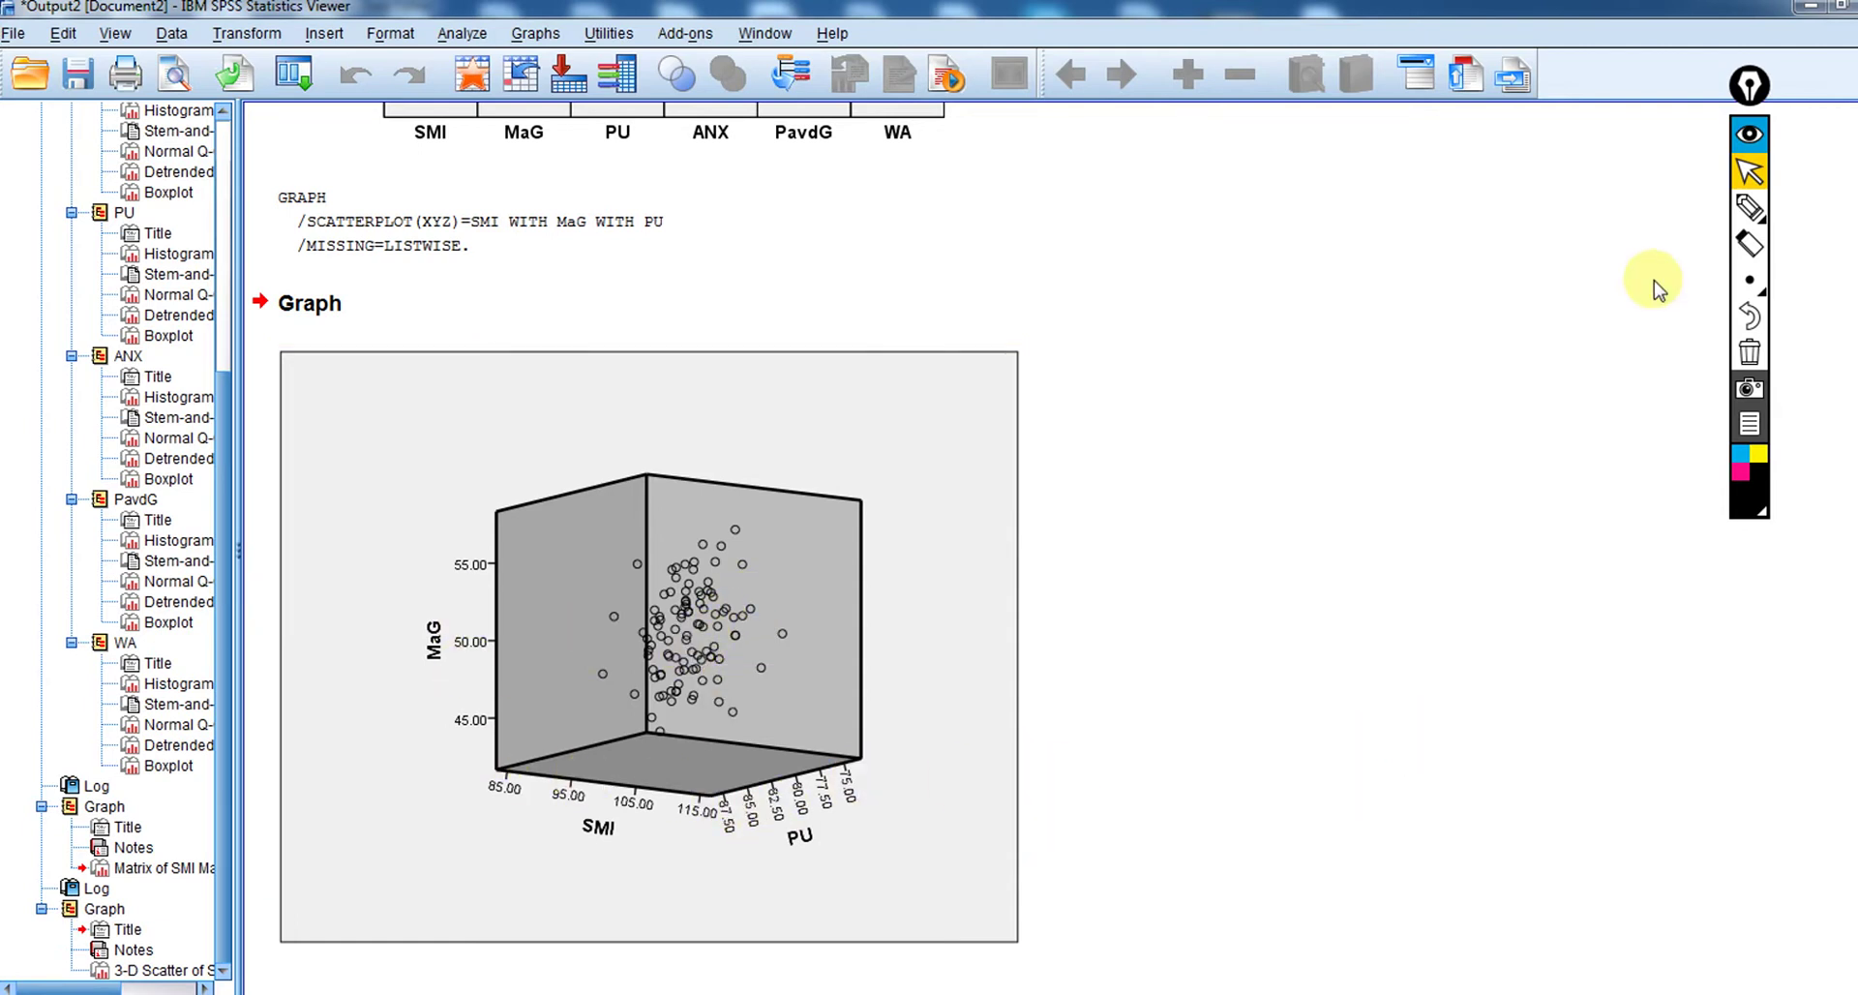
# Pen-mark the centre of the 3-D point cloud and a distant outlying point, and draw a line between them with a short stroke below.
pyautogui.click(1758, 280)
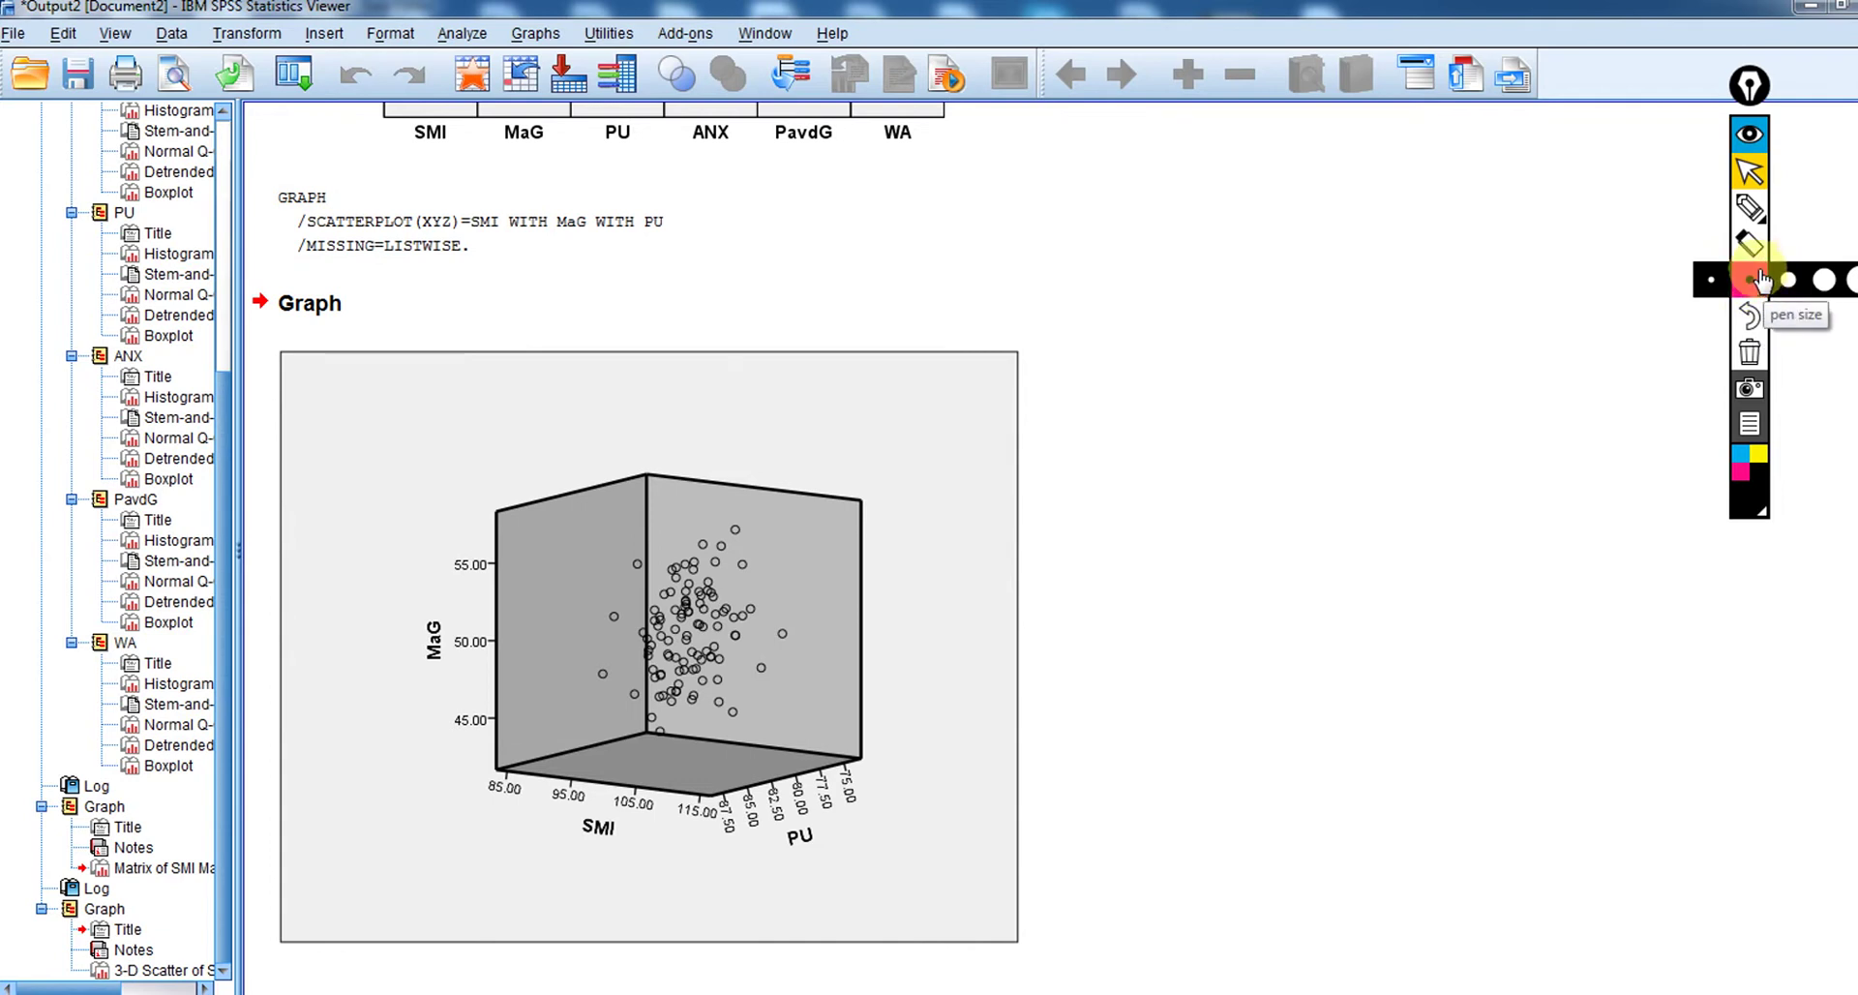
pyautogui.click(1750, 212)
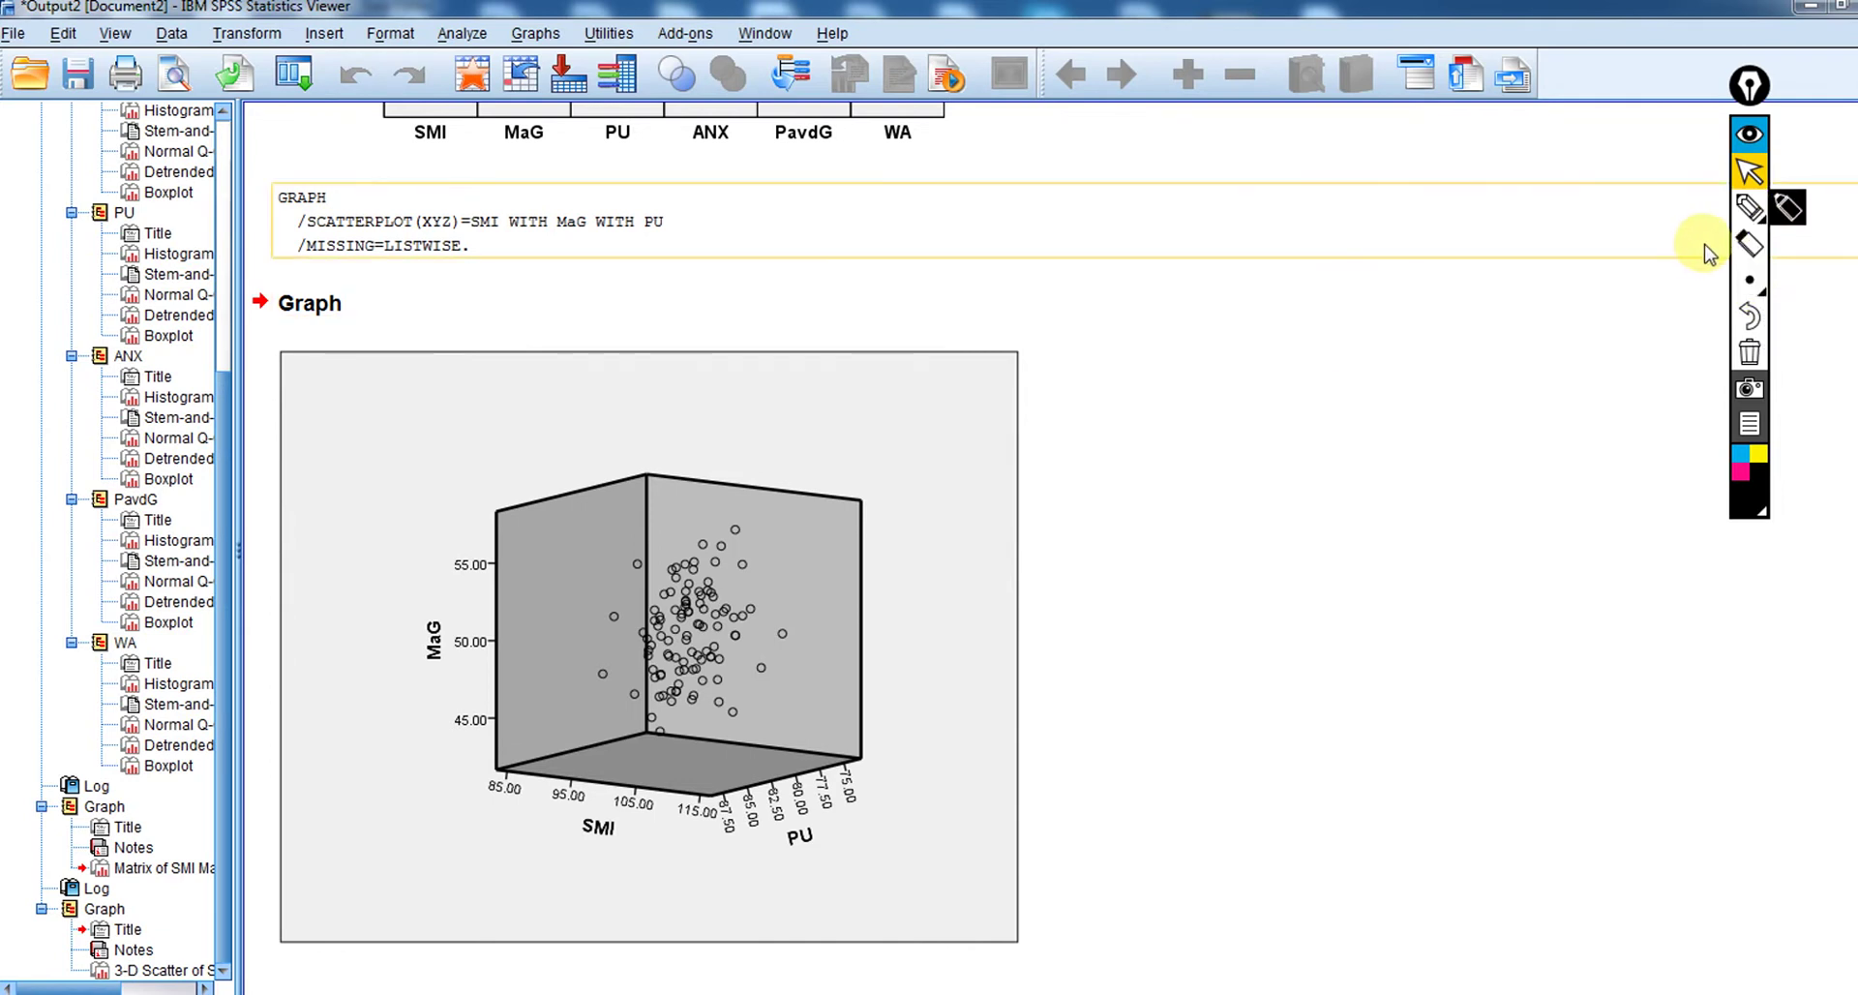
pyautogui.click(1749, 207)
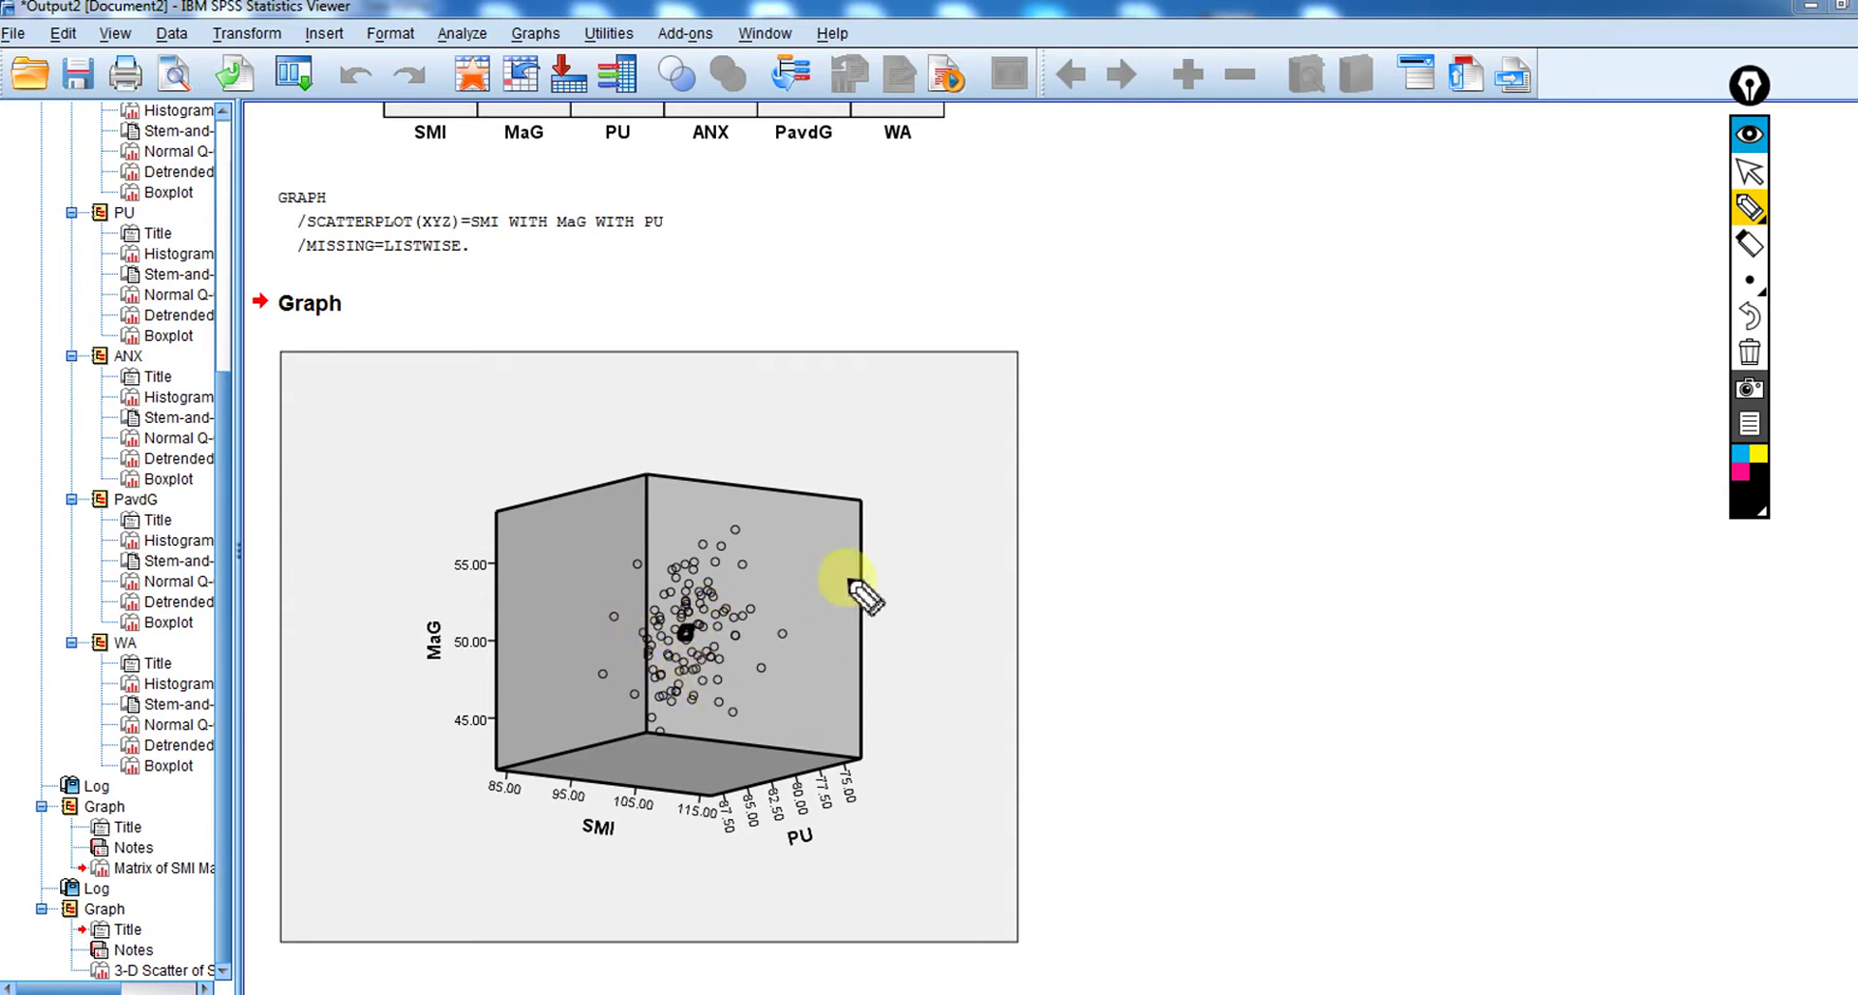
pyautogui.click(826, 532)
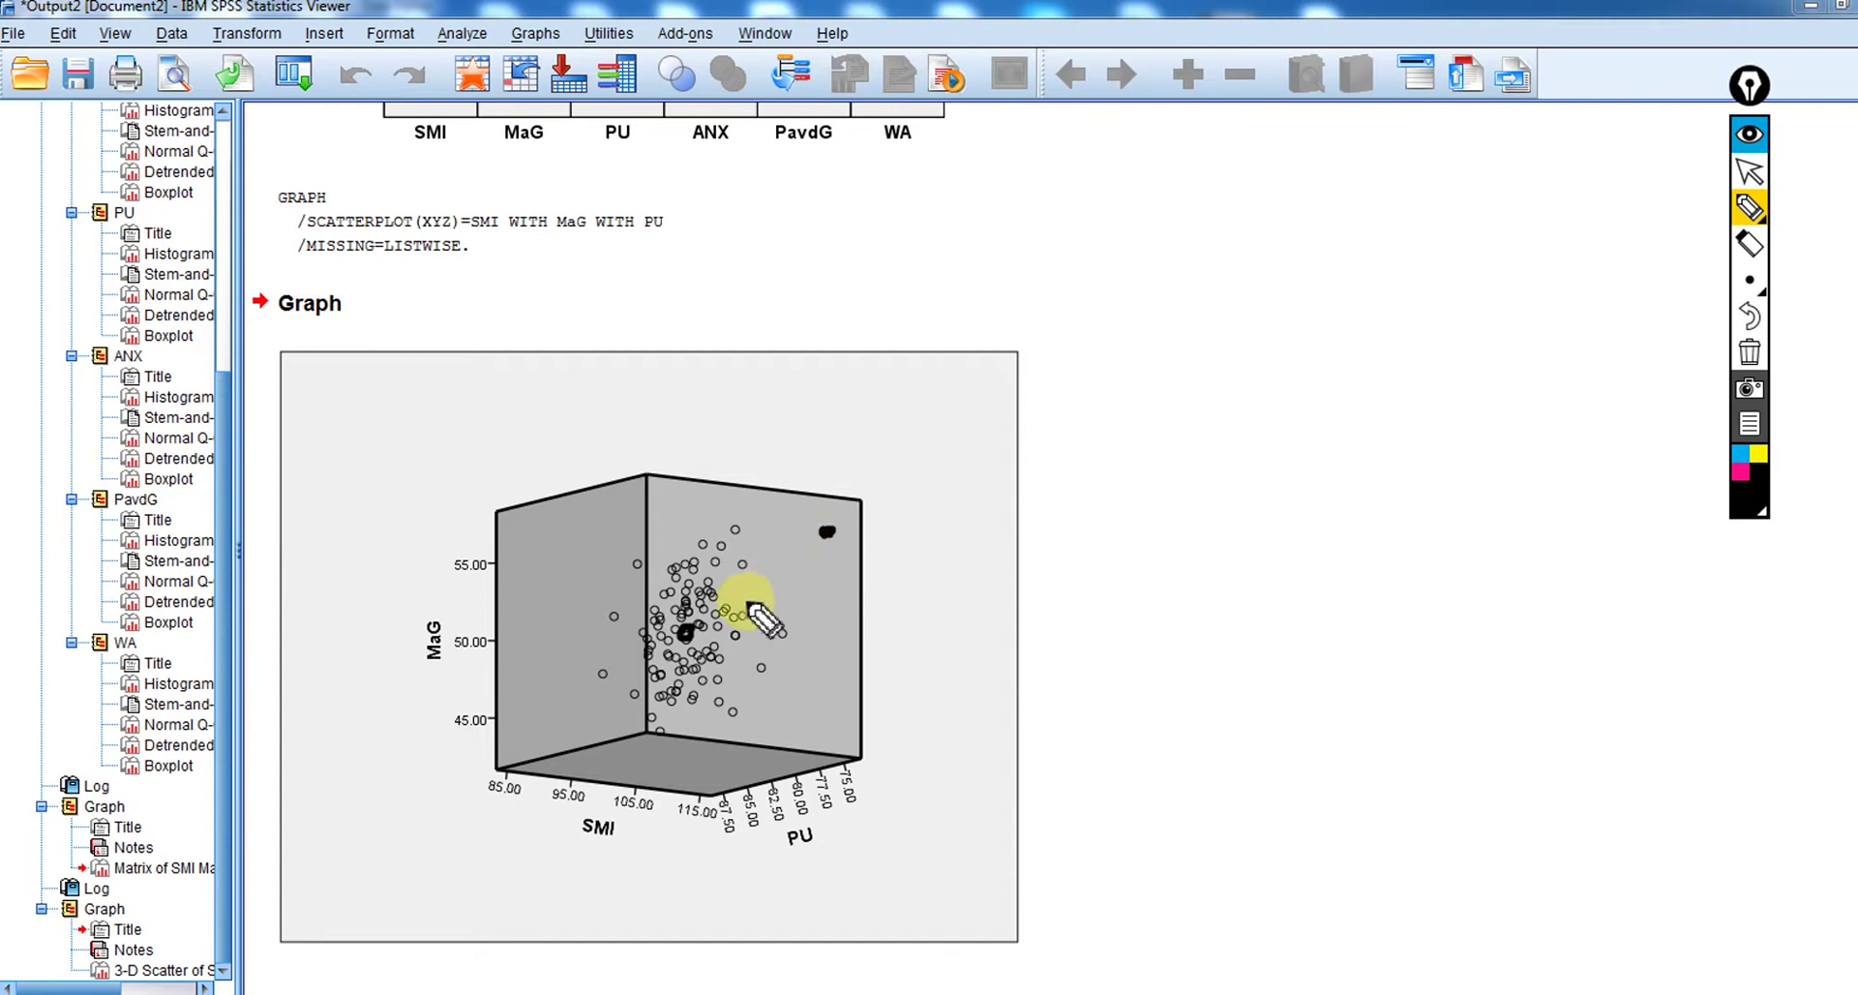
pyautogui.moveTo(704, 630); pyautogui.dragTo(815, 544)
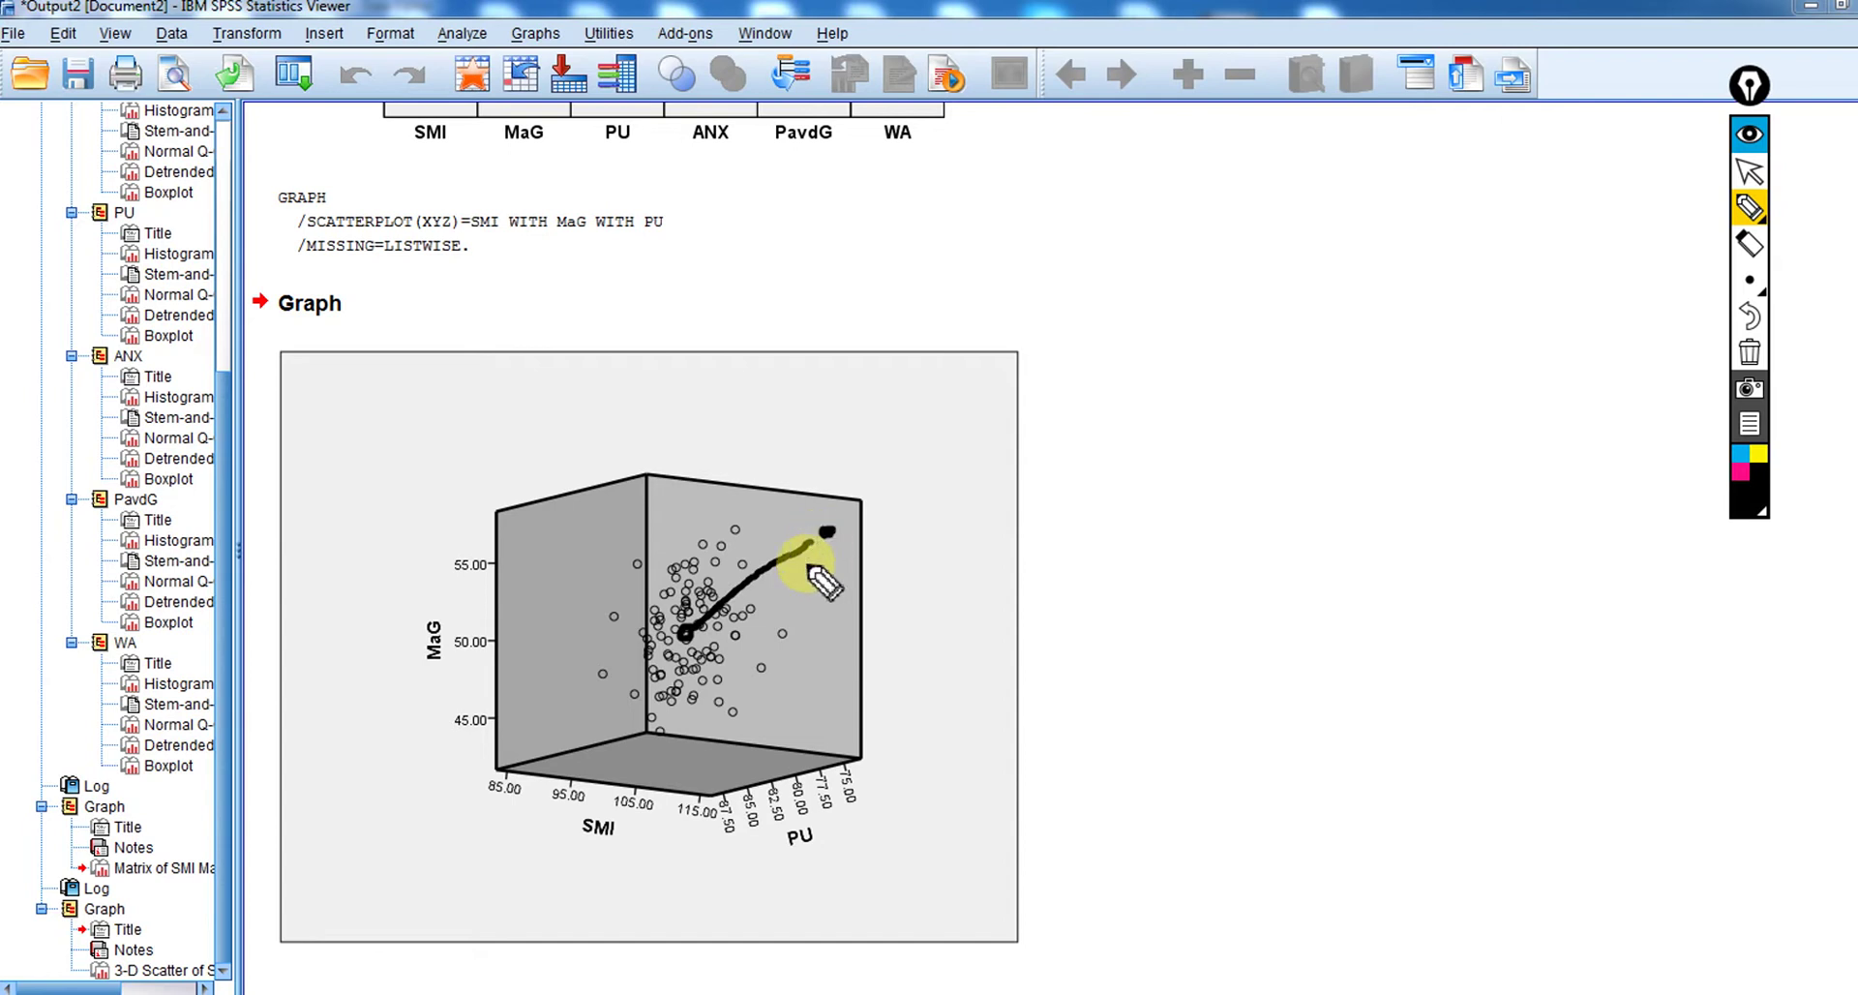
pyautogui.moveTo(808, 560); pyautogui.dragTo(794, 578)
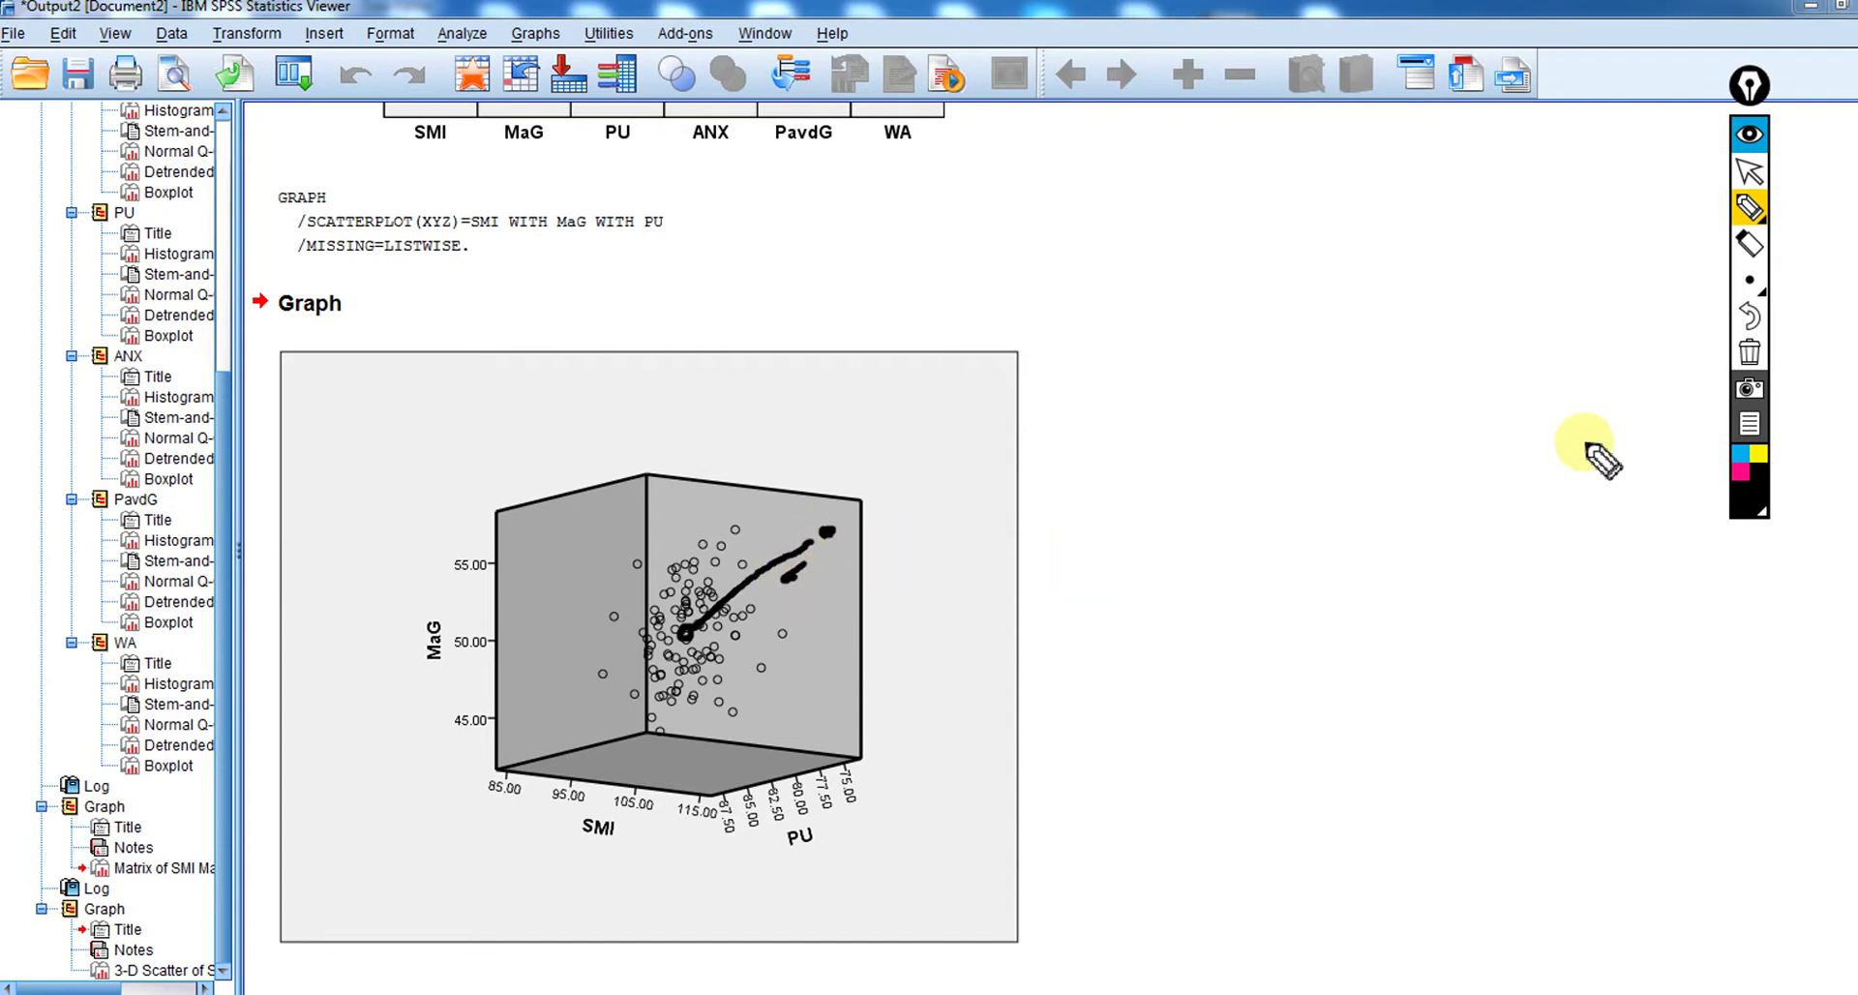
# Erase the connecting line, clear the remaining drawn marks from the 3-D plot, and restore the normal cursor.
pyautogui.click(1750, 244)
pyautogui.moveTo(771, 587); pyautogui.dragTo(811, 582)
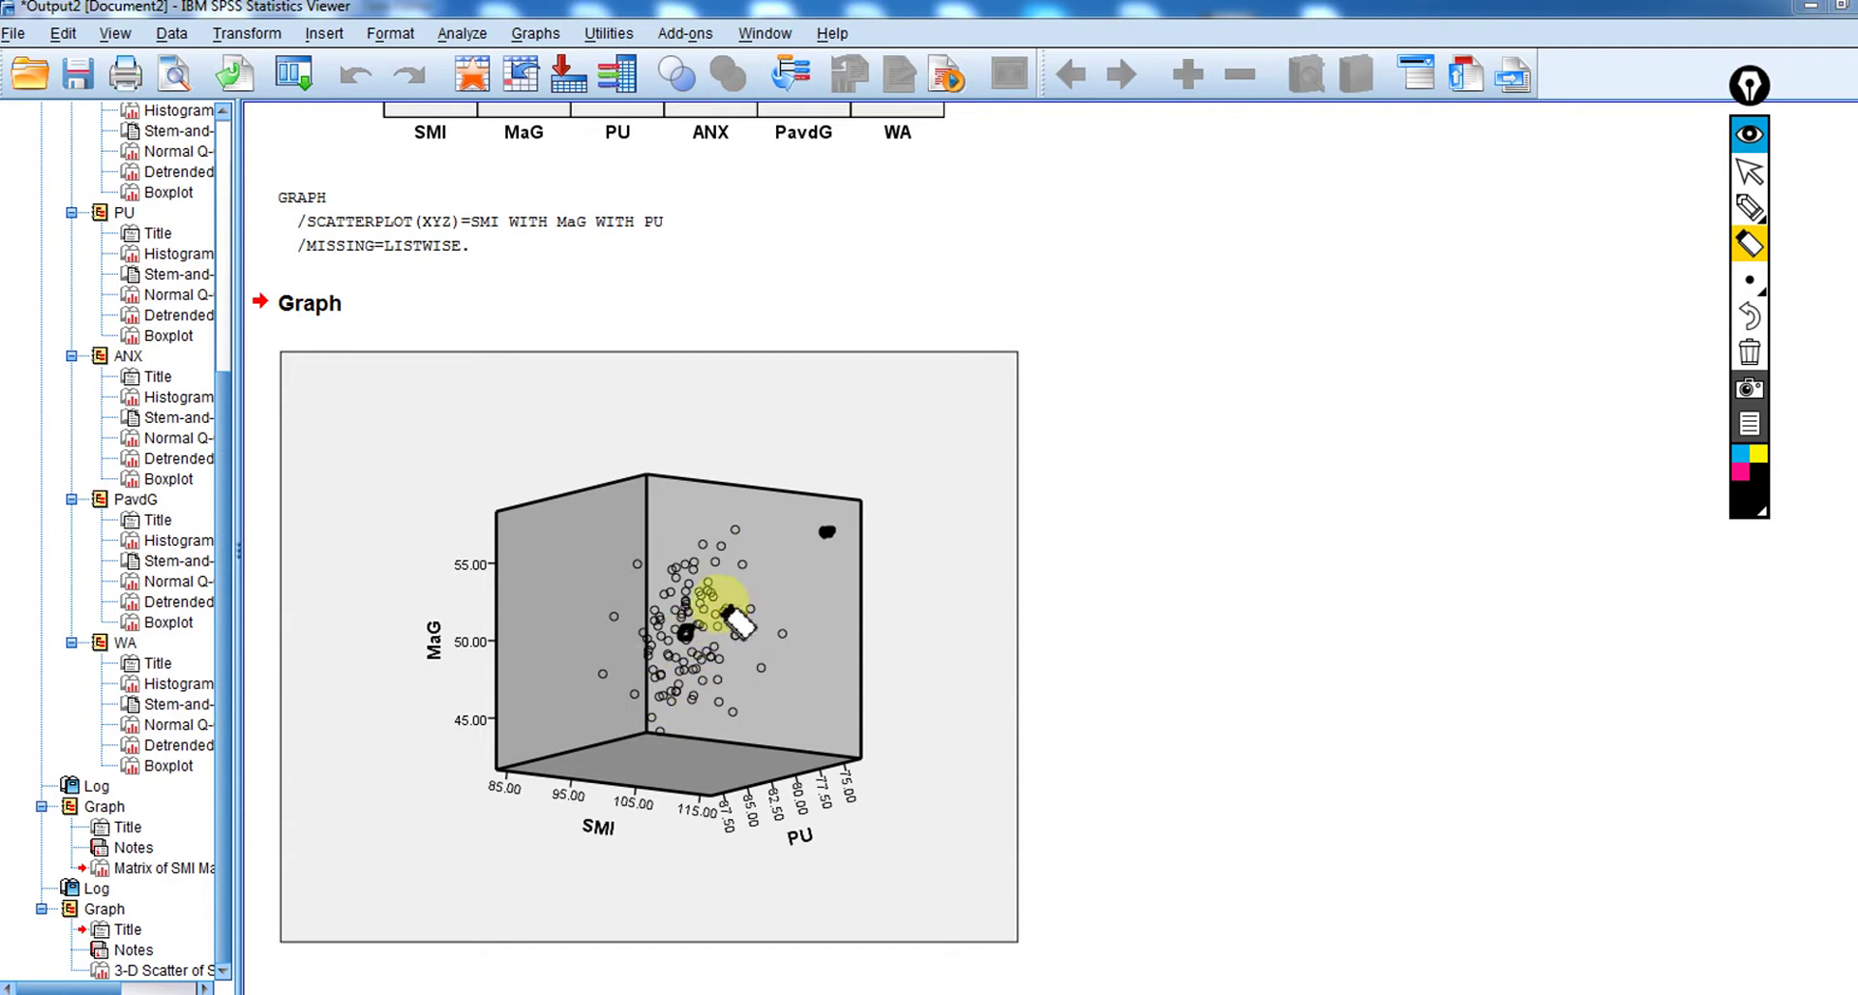
pyautogui.click(1749, 353)
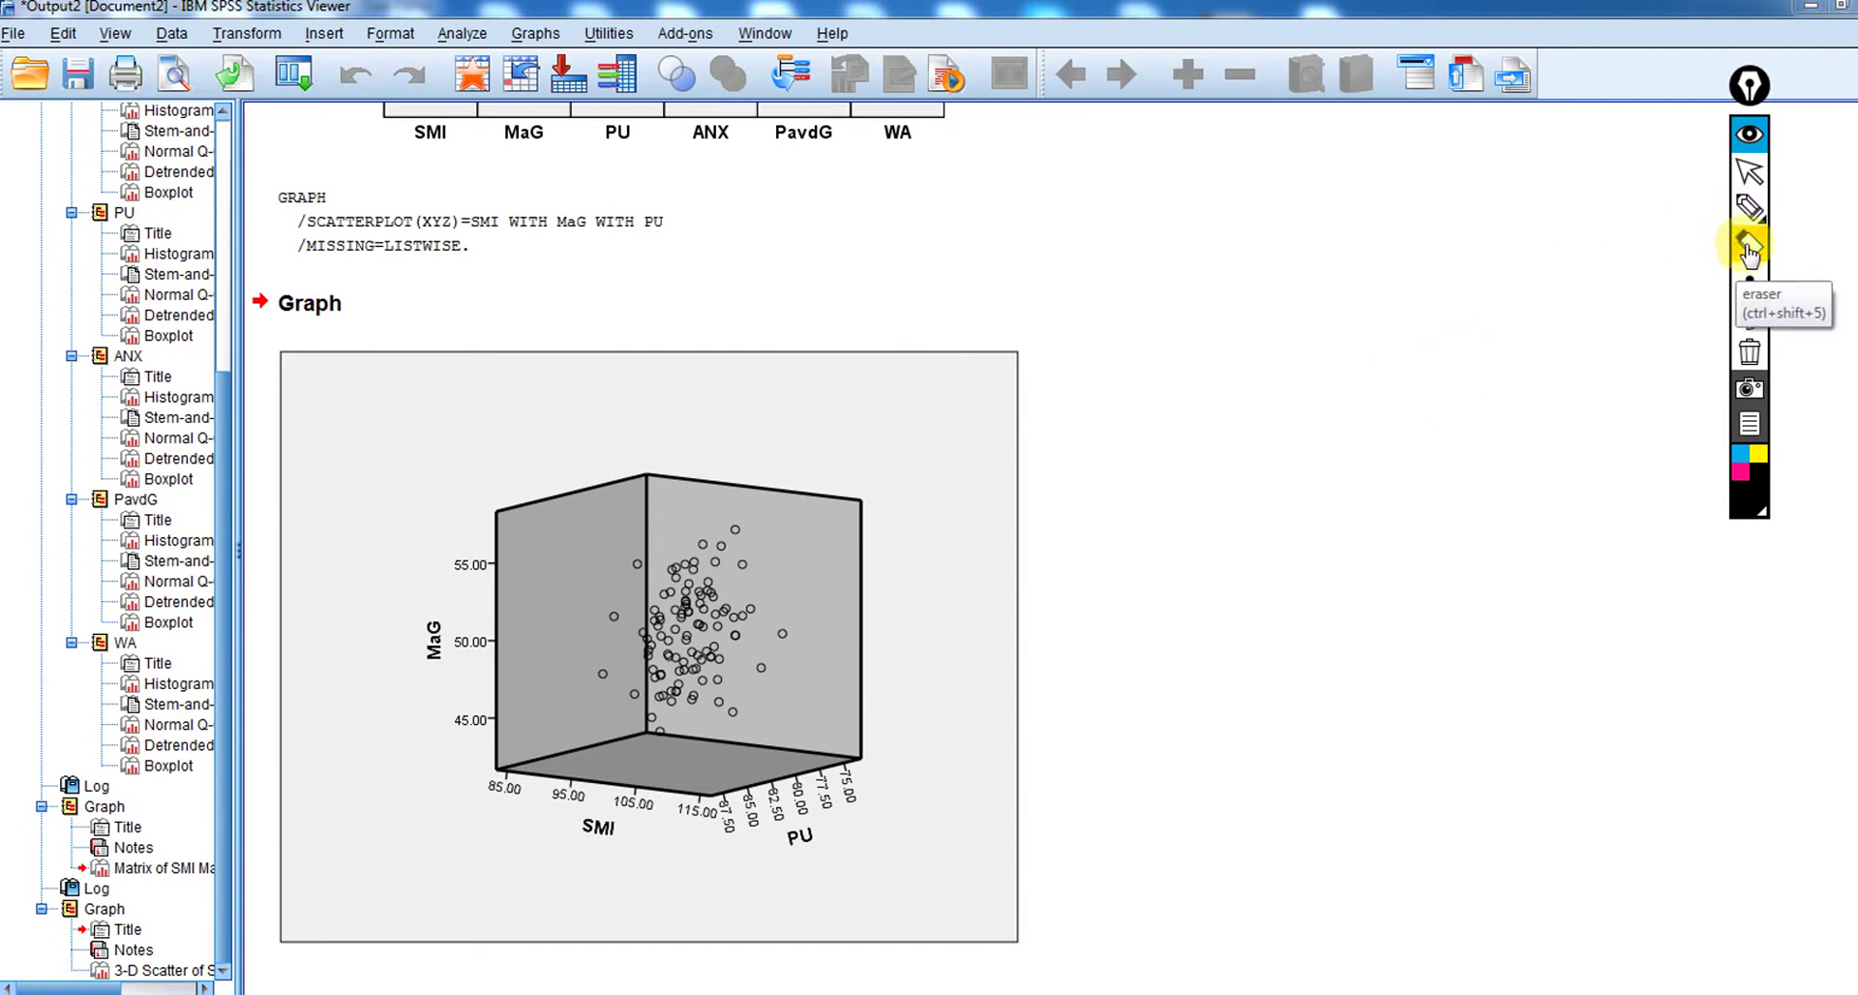
pyautogui.click(1749, 173)
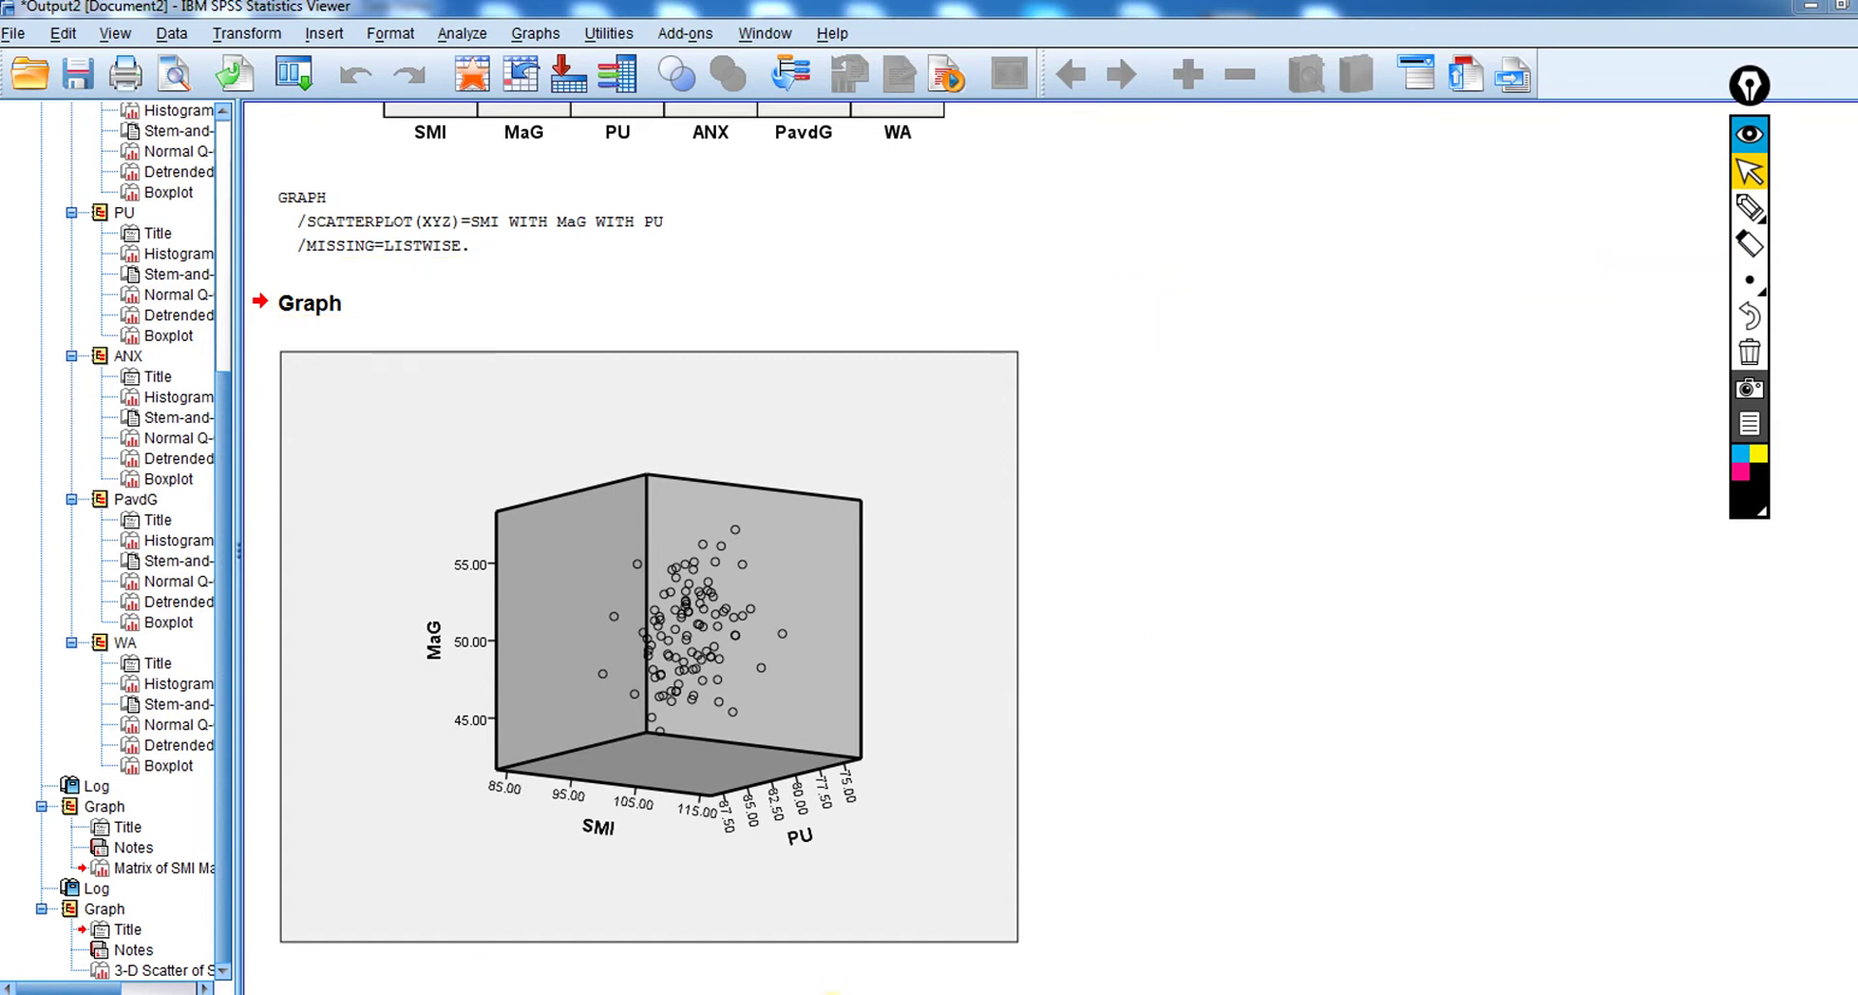
# Switch to the data editor window of pca illustration 1.sav and open a Linear Regression analysis.
pyautogui.click(758, 962)
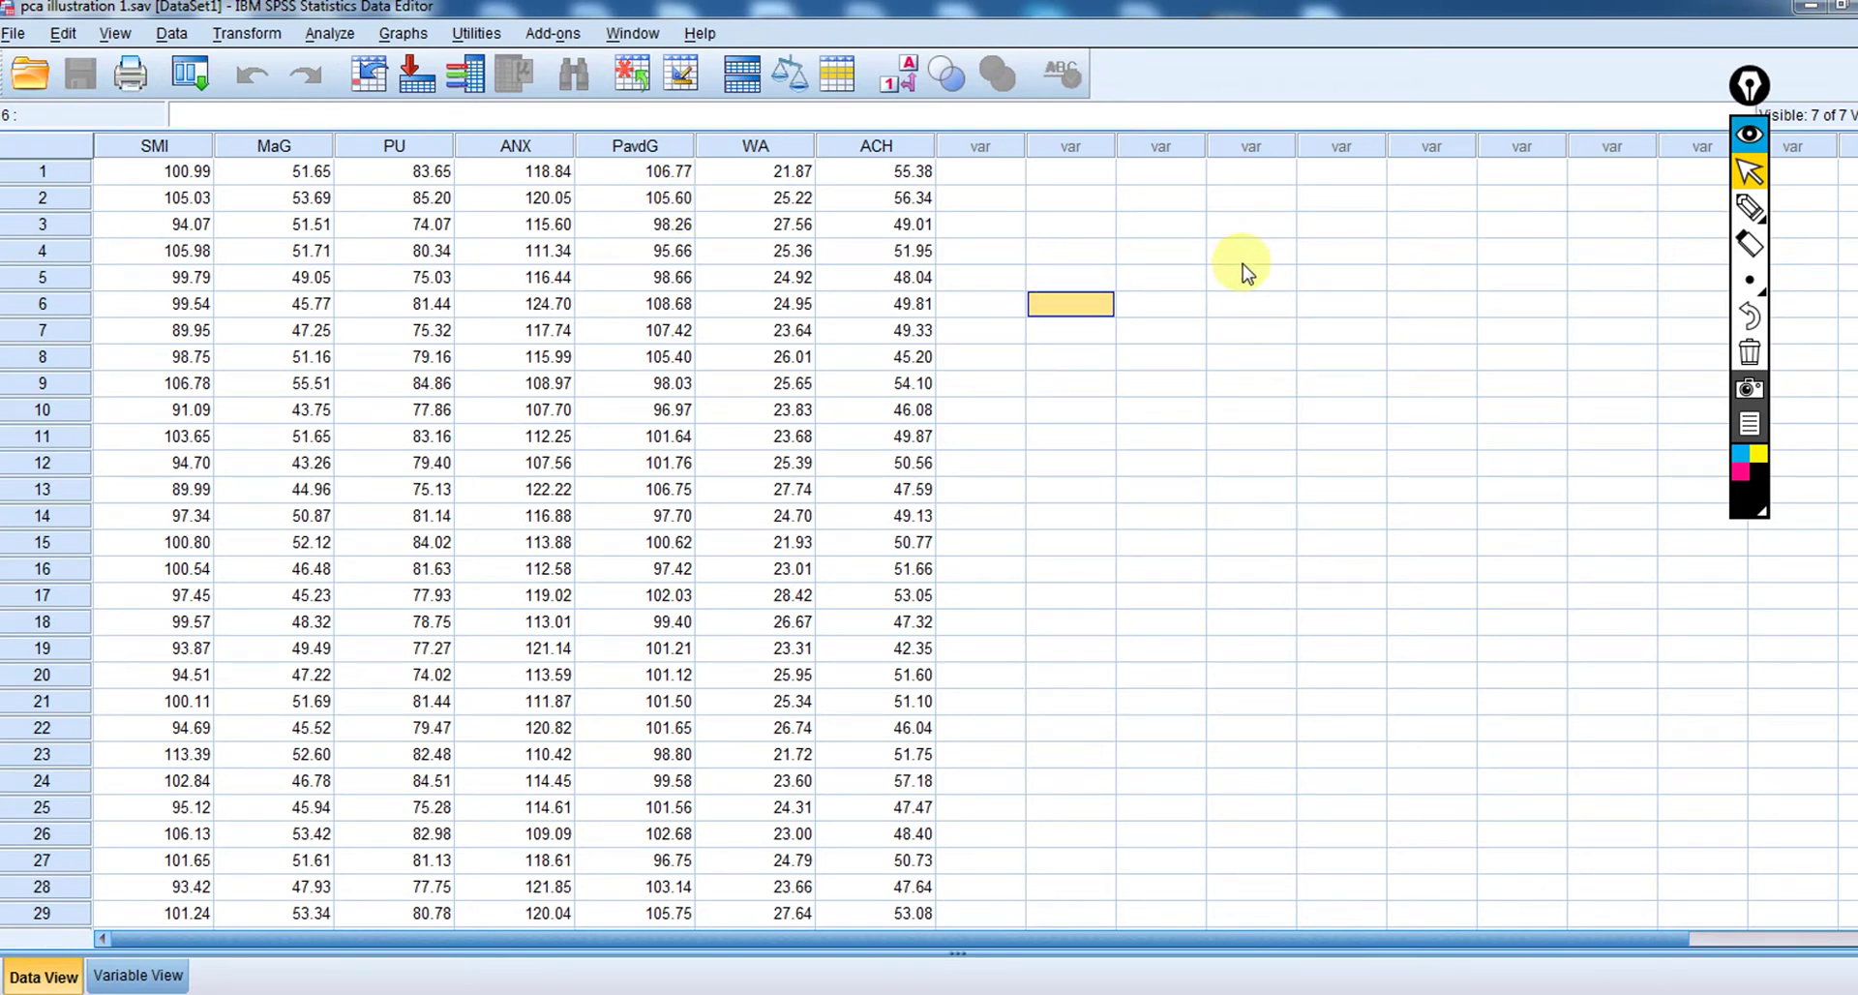
pyautogui.click(330, 33)
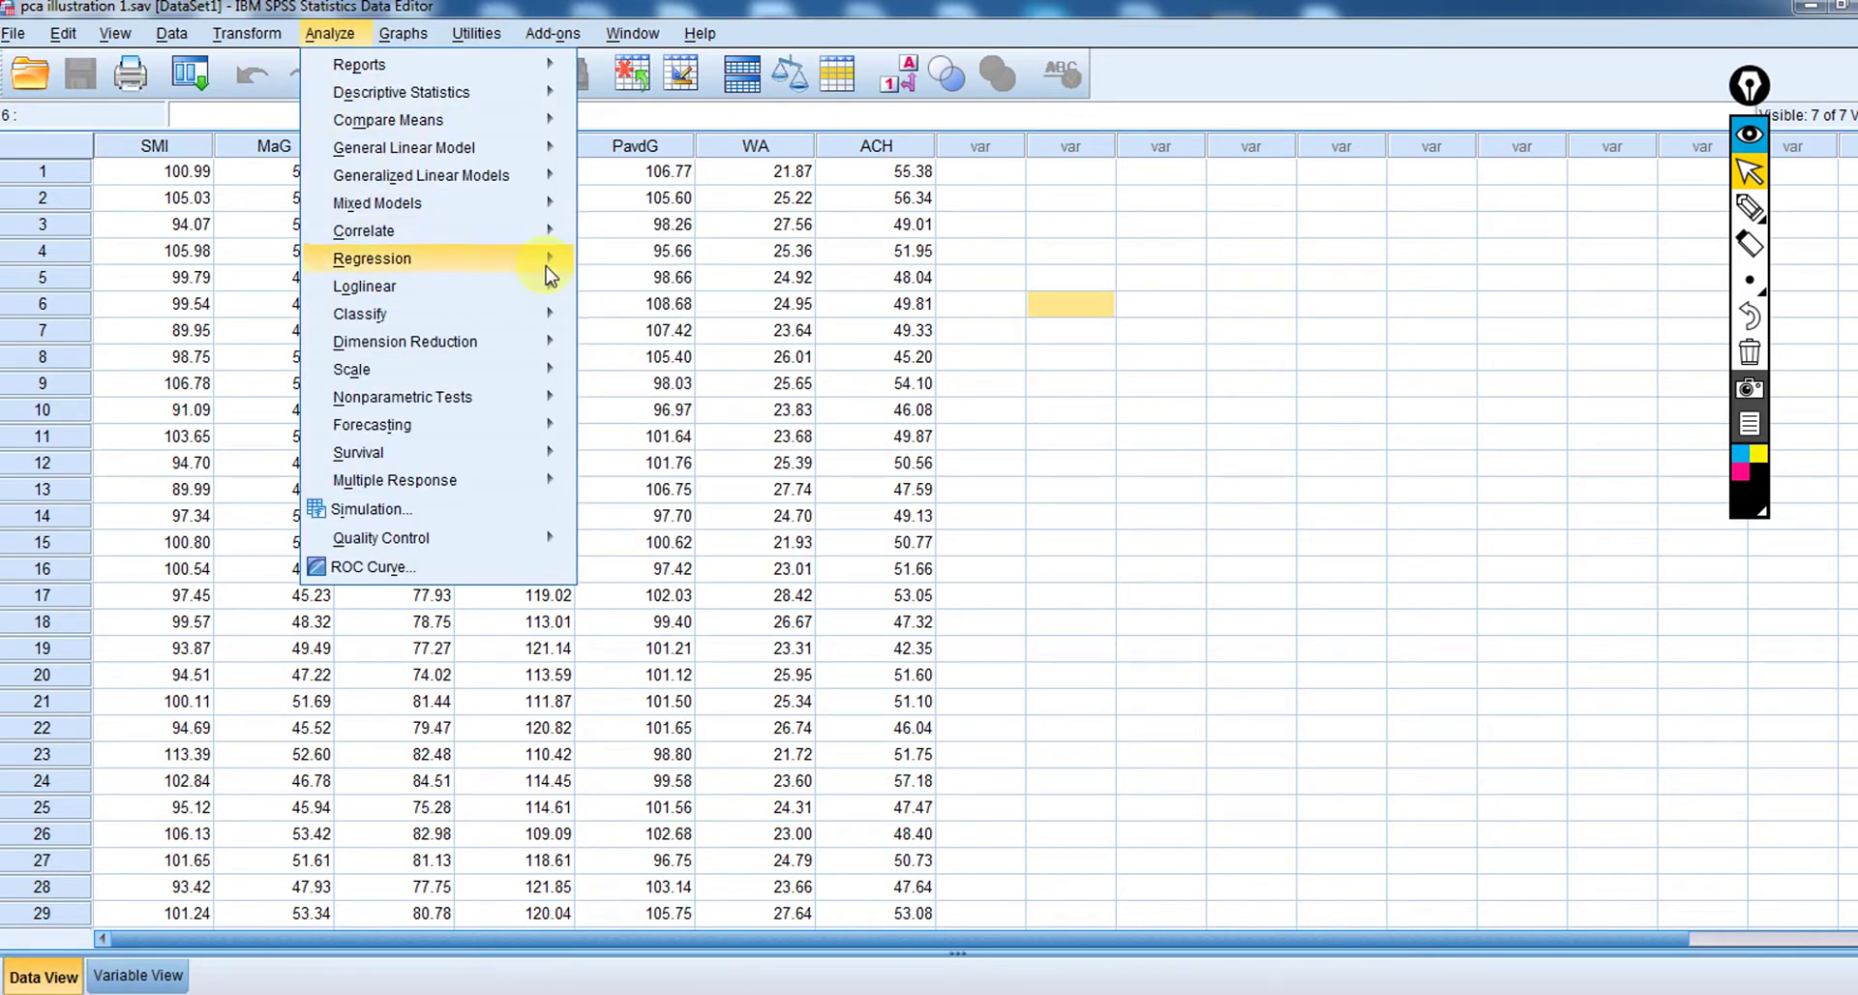
pyautogui.moveTo(545, 267)
pyautogui.click(615, 288)
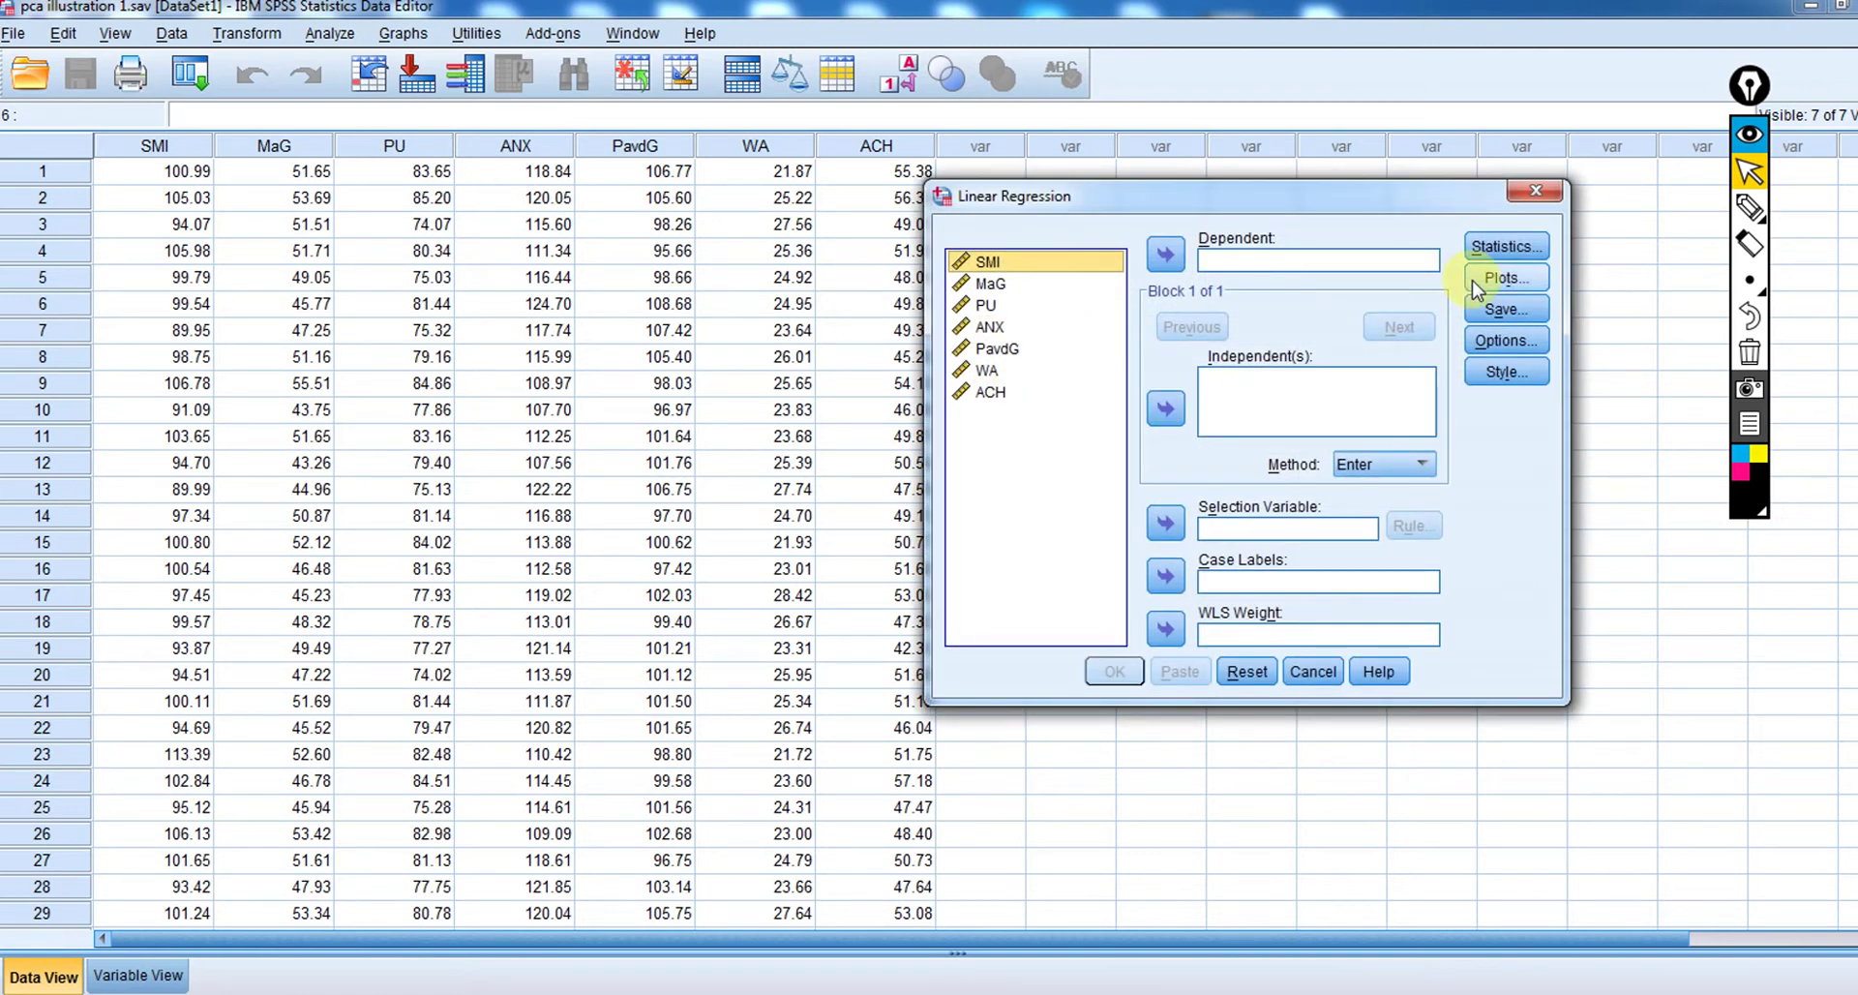
pyautogui.click(1515, 248)
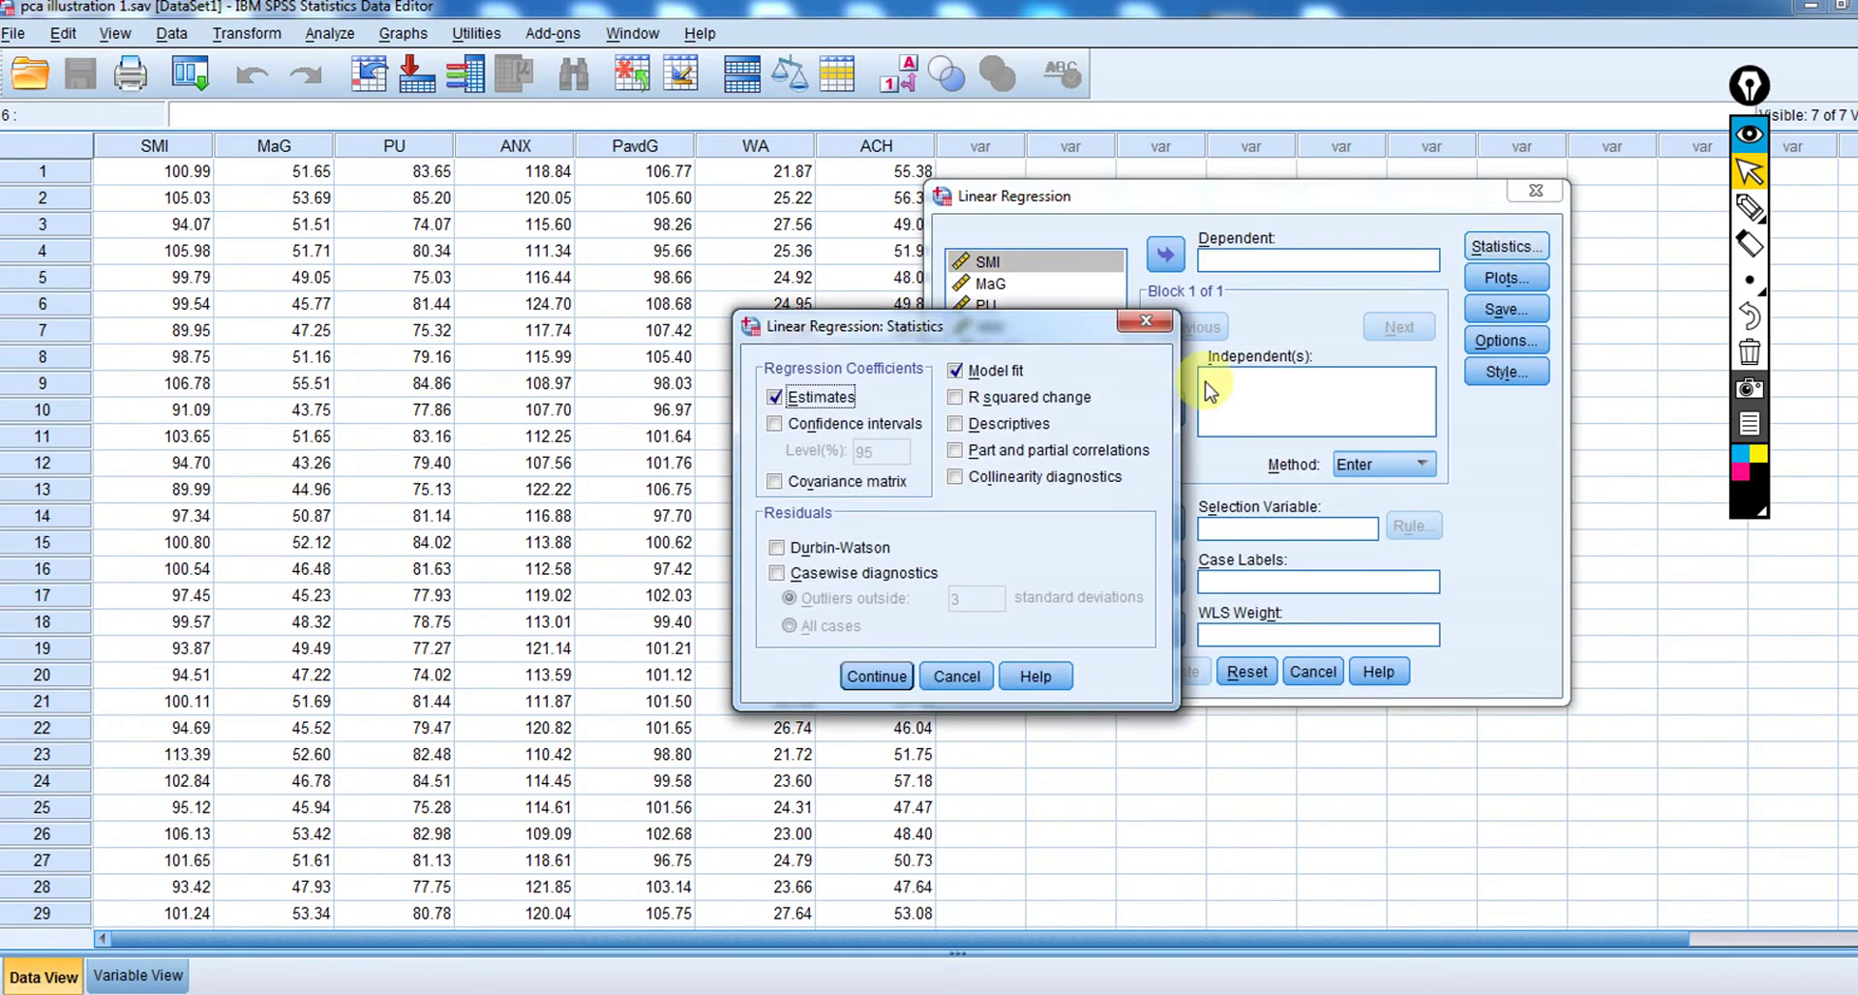
pyautogui.click(1145, 321)
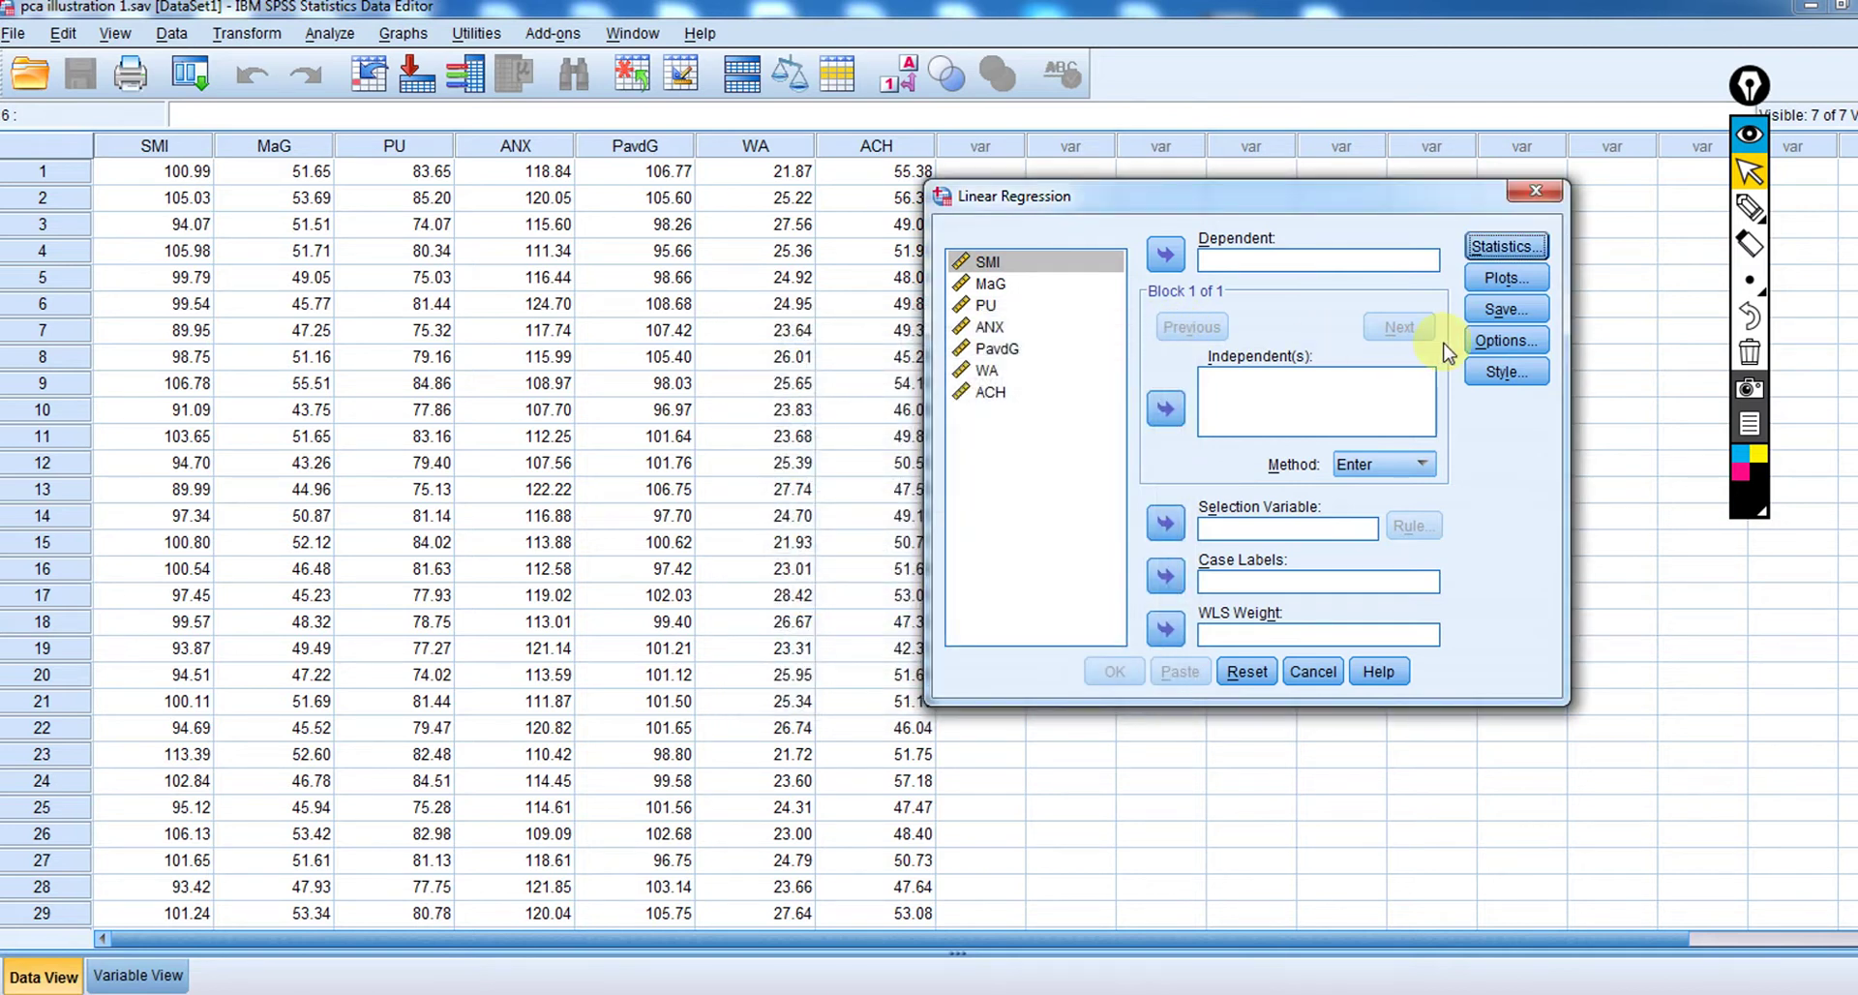
pyautogui.click(1509, 311)
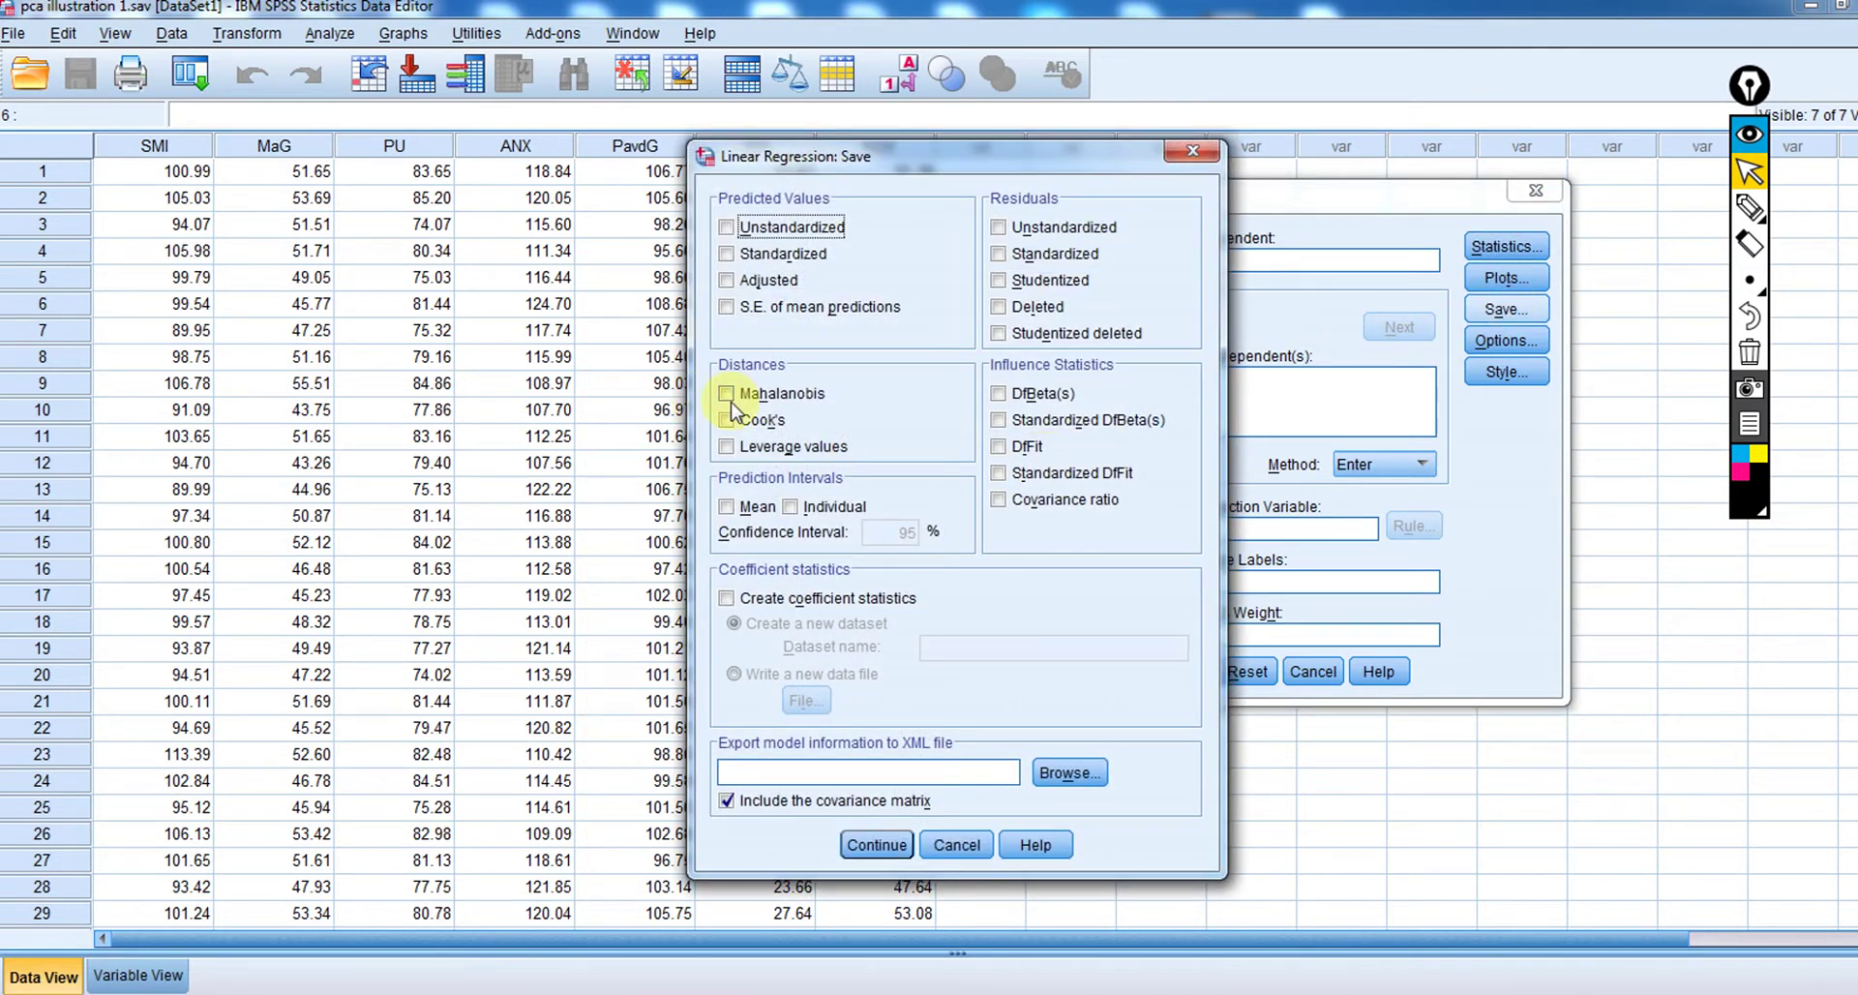
pyautogui.click(735, 397)
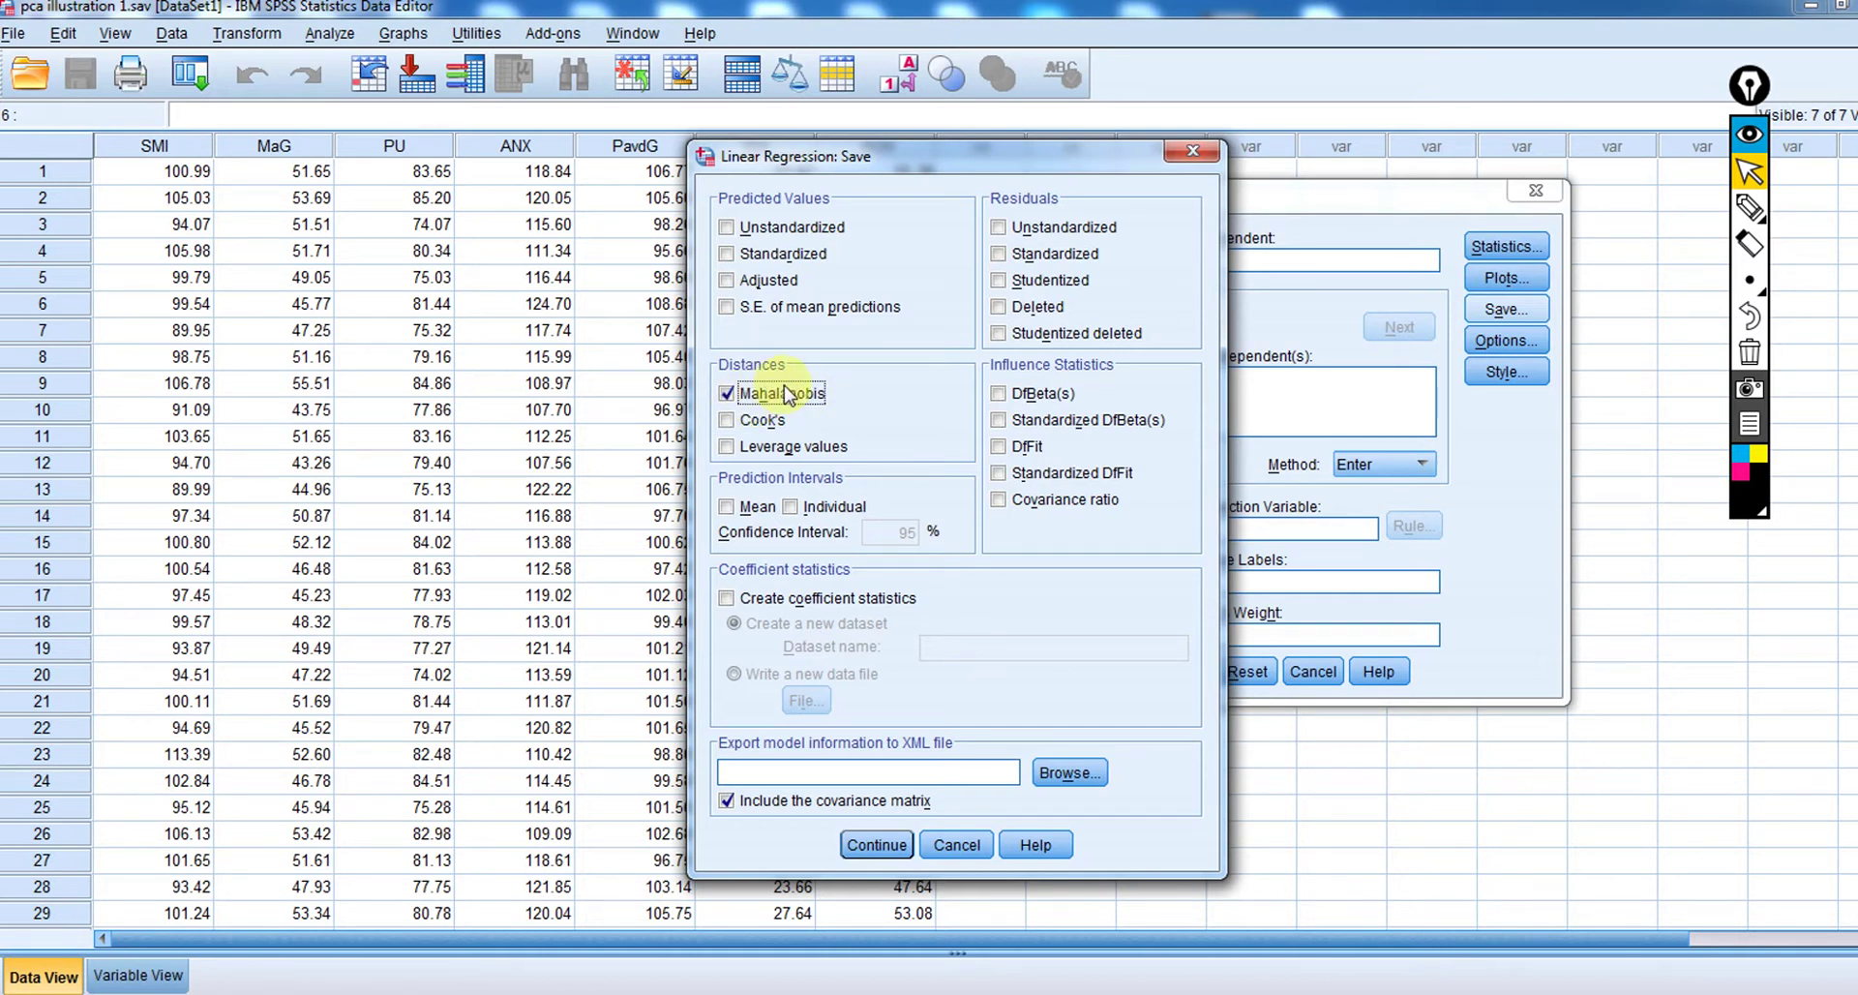
pyautogui.click(1193, 151)
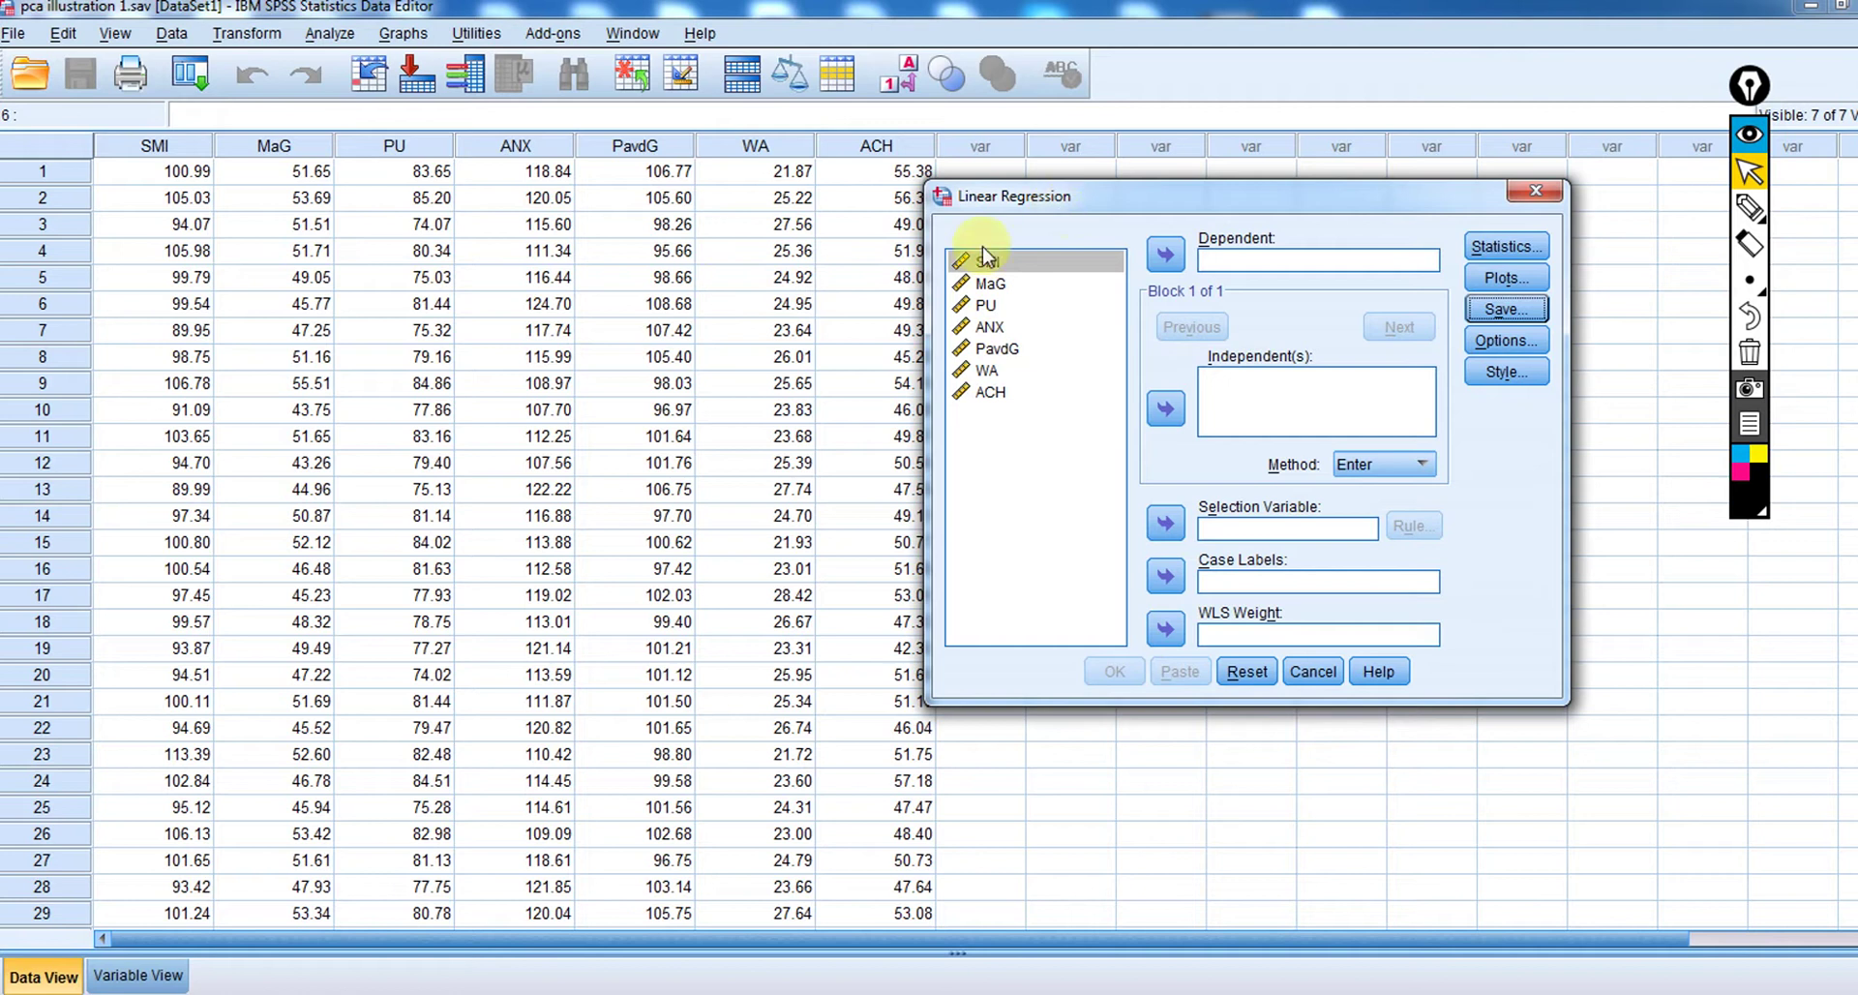
pyautogui.keyDown('shift'); pyautogui.click(969, 369); pyautogui.keyUp('shift')
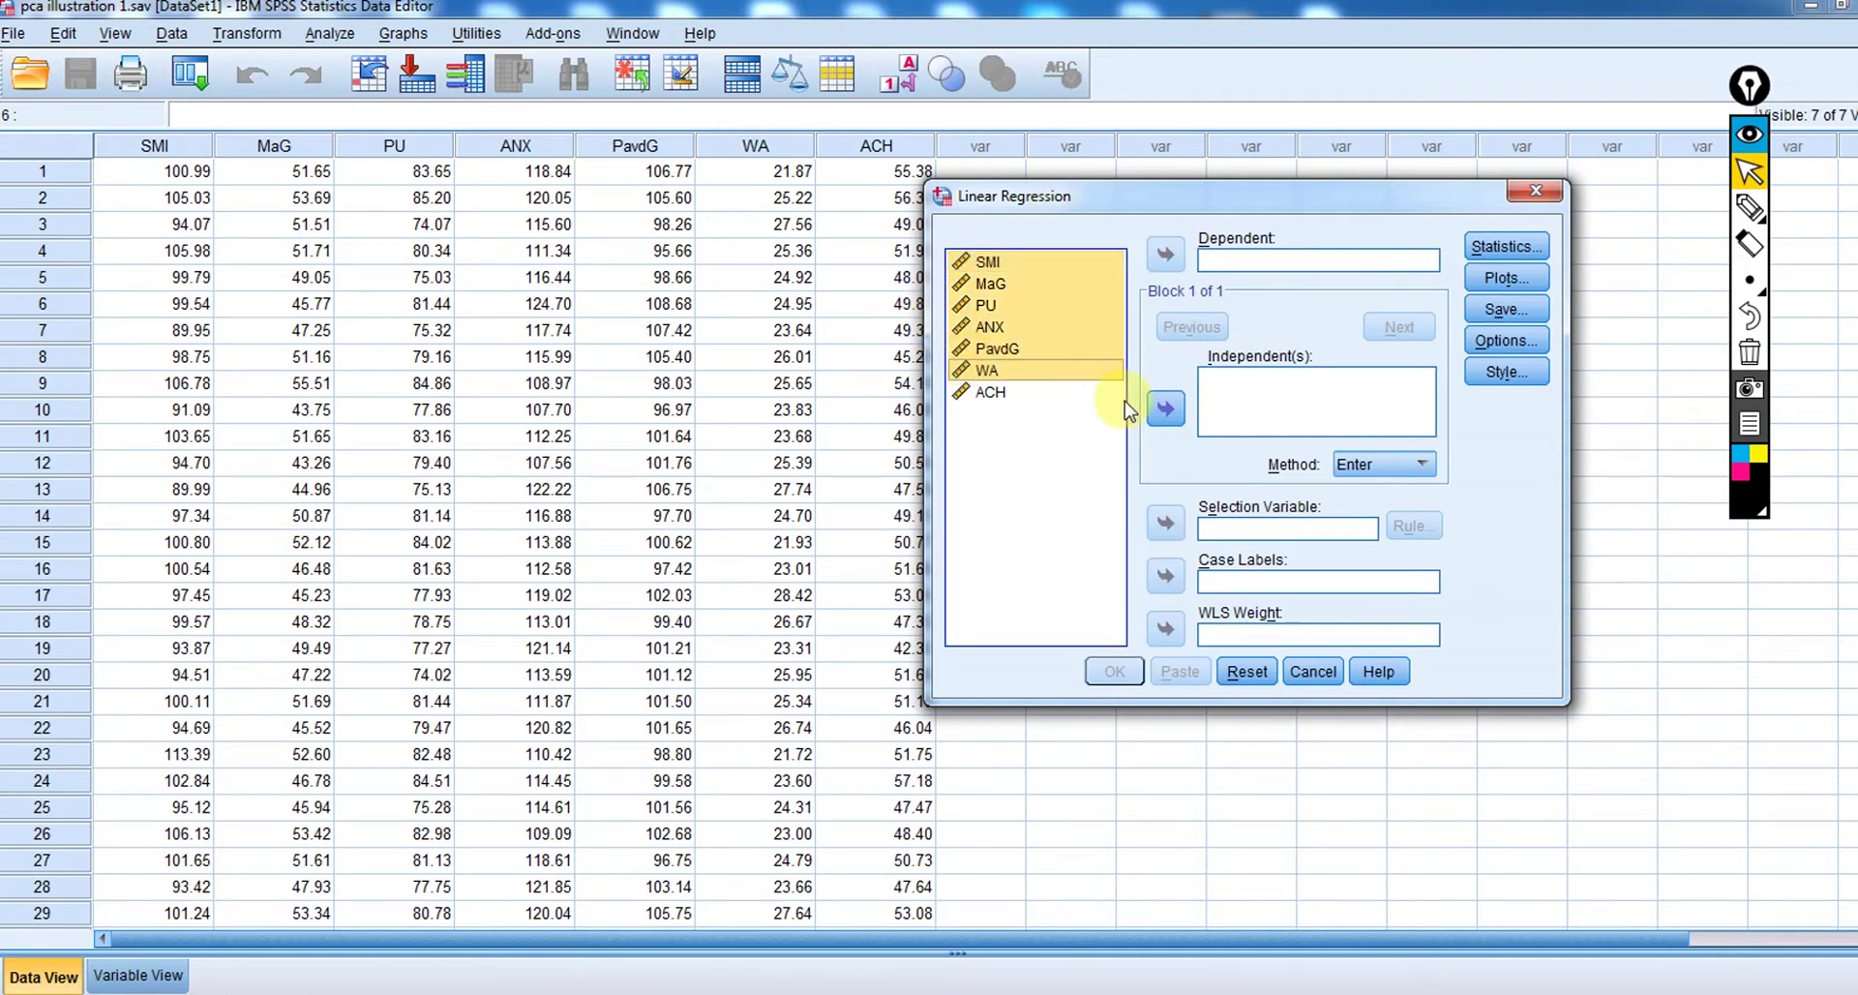
pyautogui.click(1165, 410)
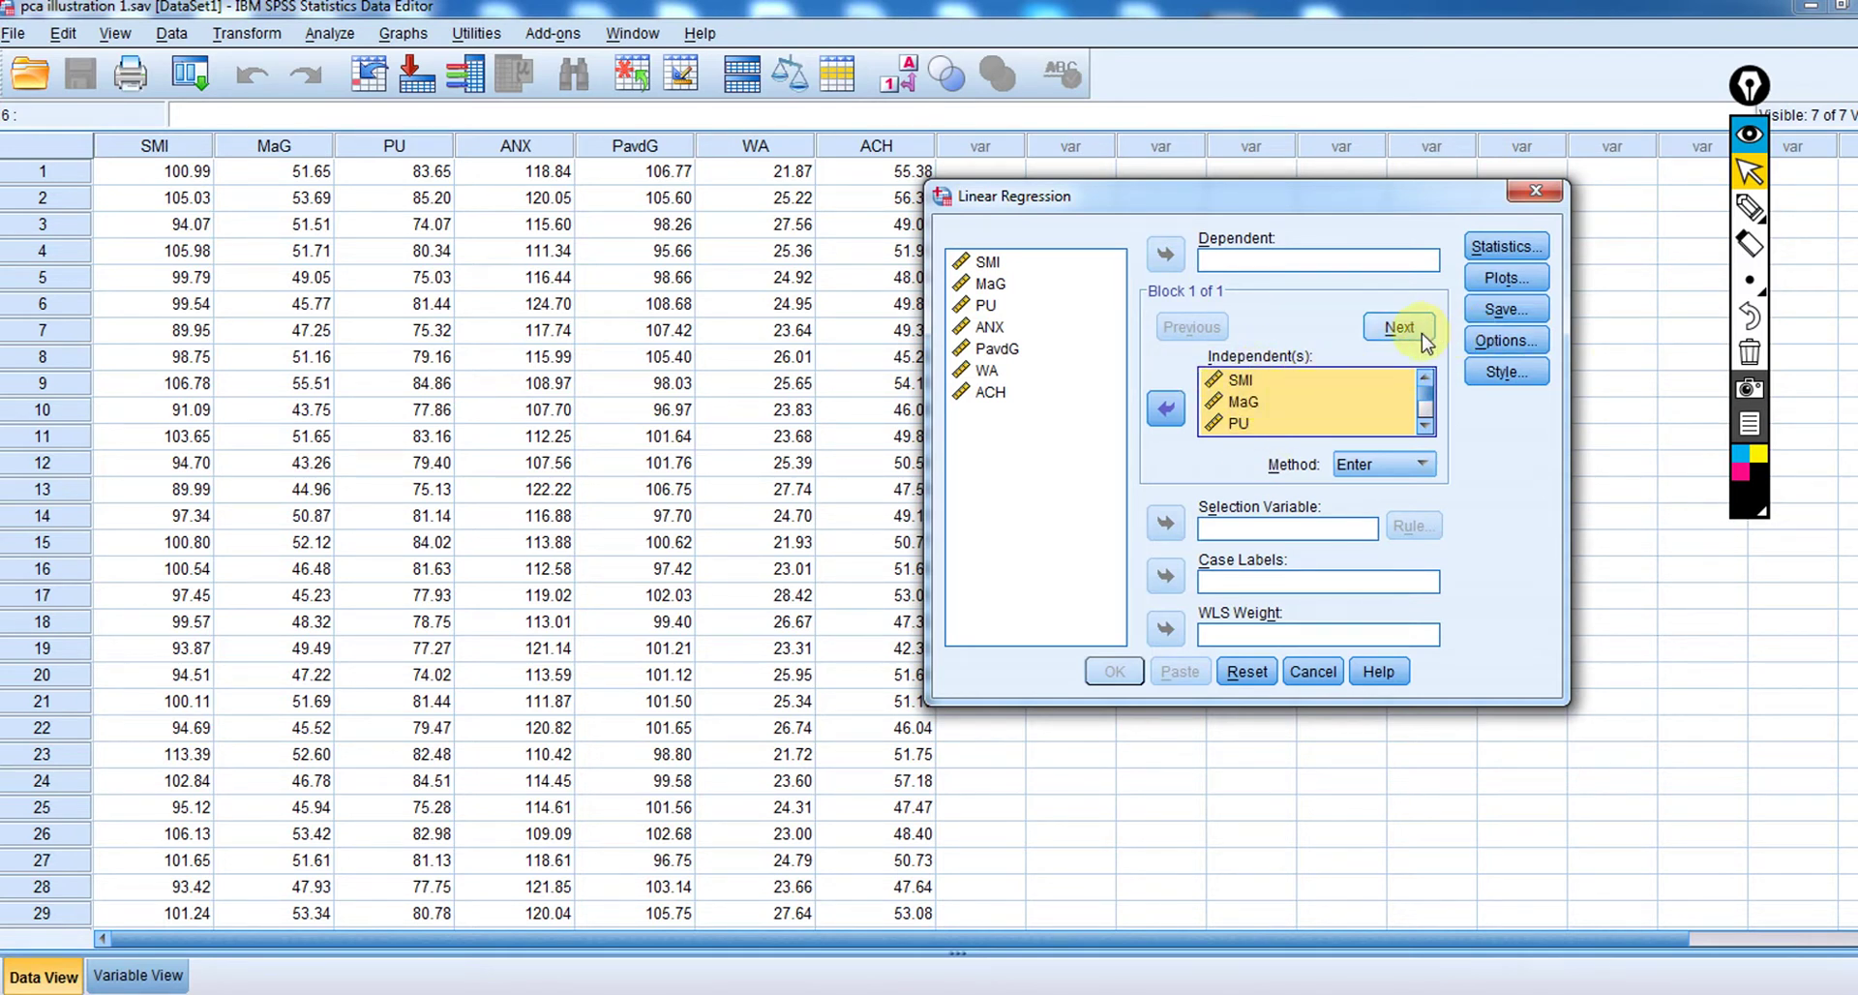
pyautogui.click(1537, 193)
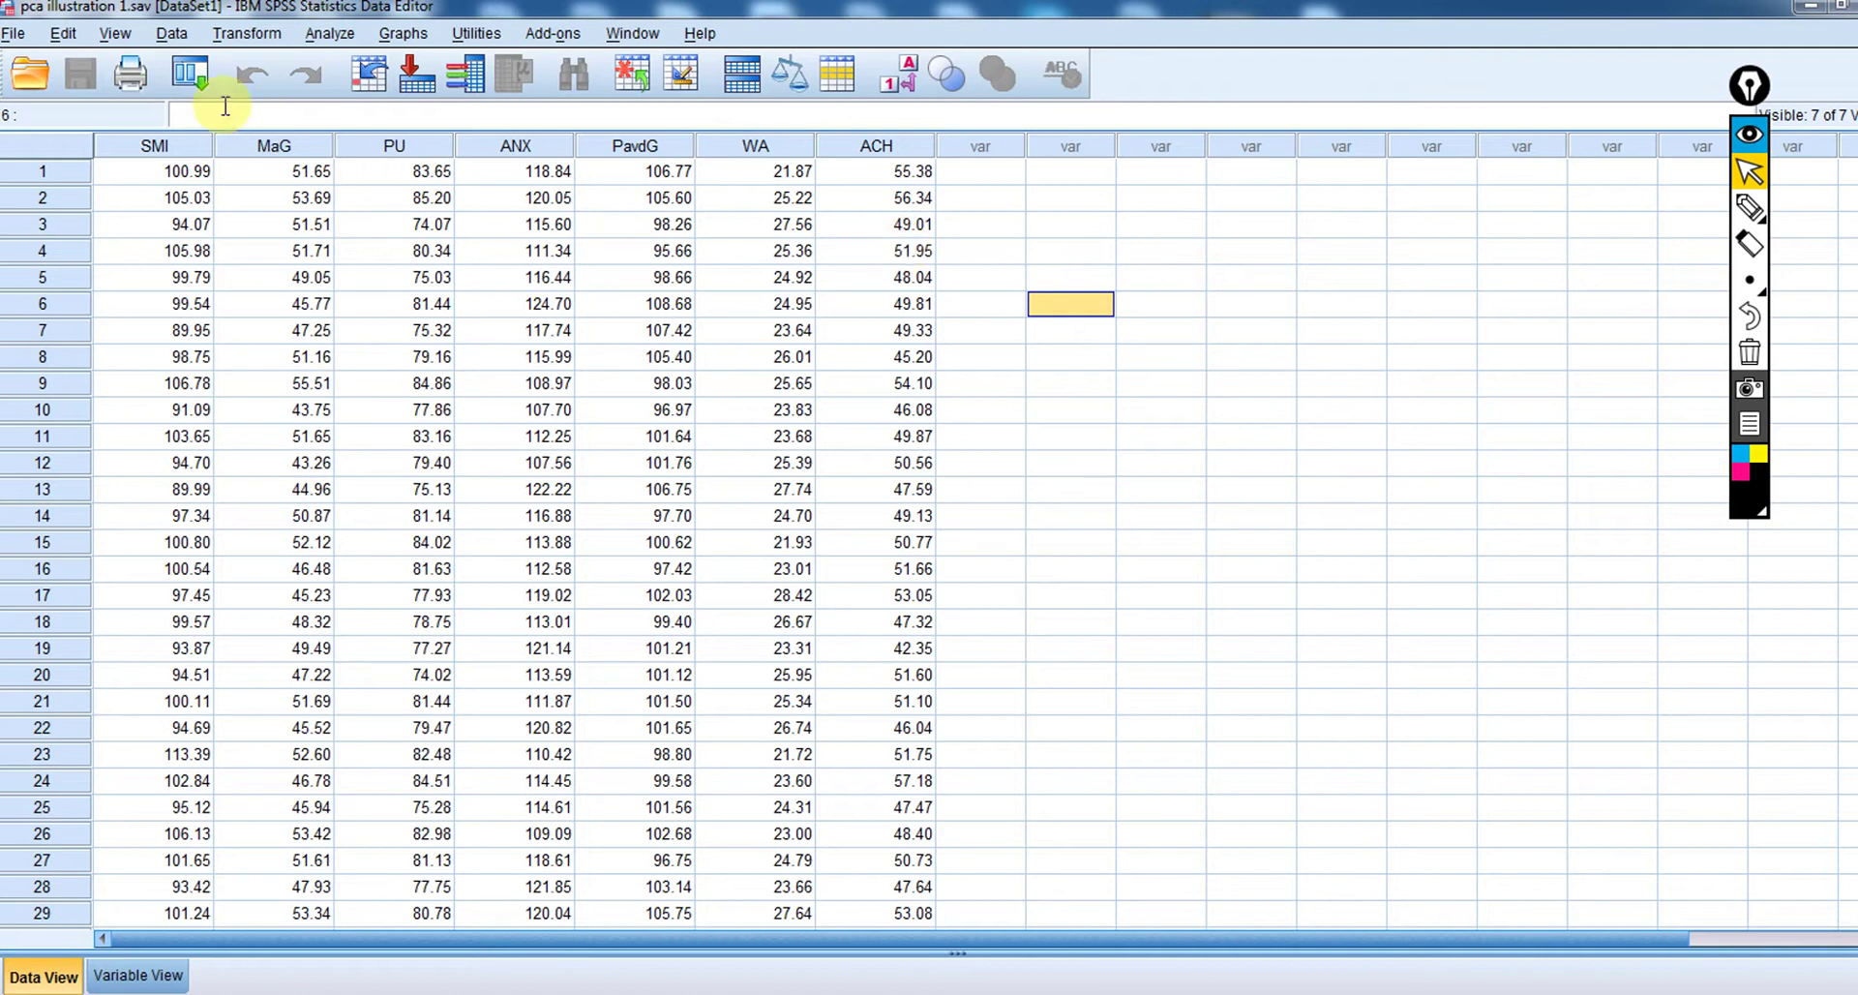
# Begin computing a new variable with target name random, using the Rv.Normal function from the Random Numbers group.
pyautogui.click(259, 36)
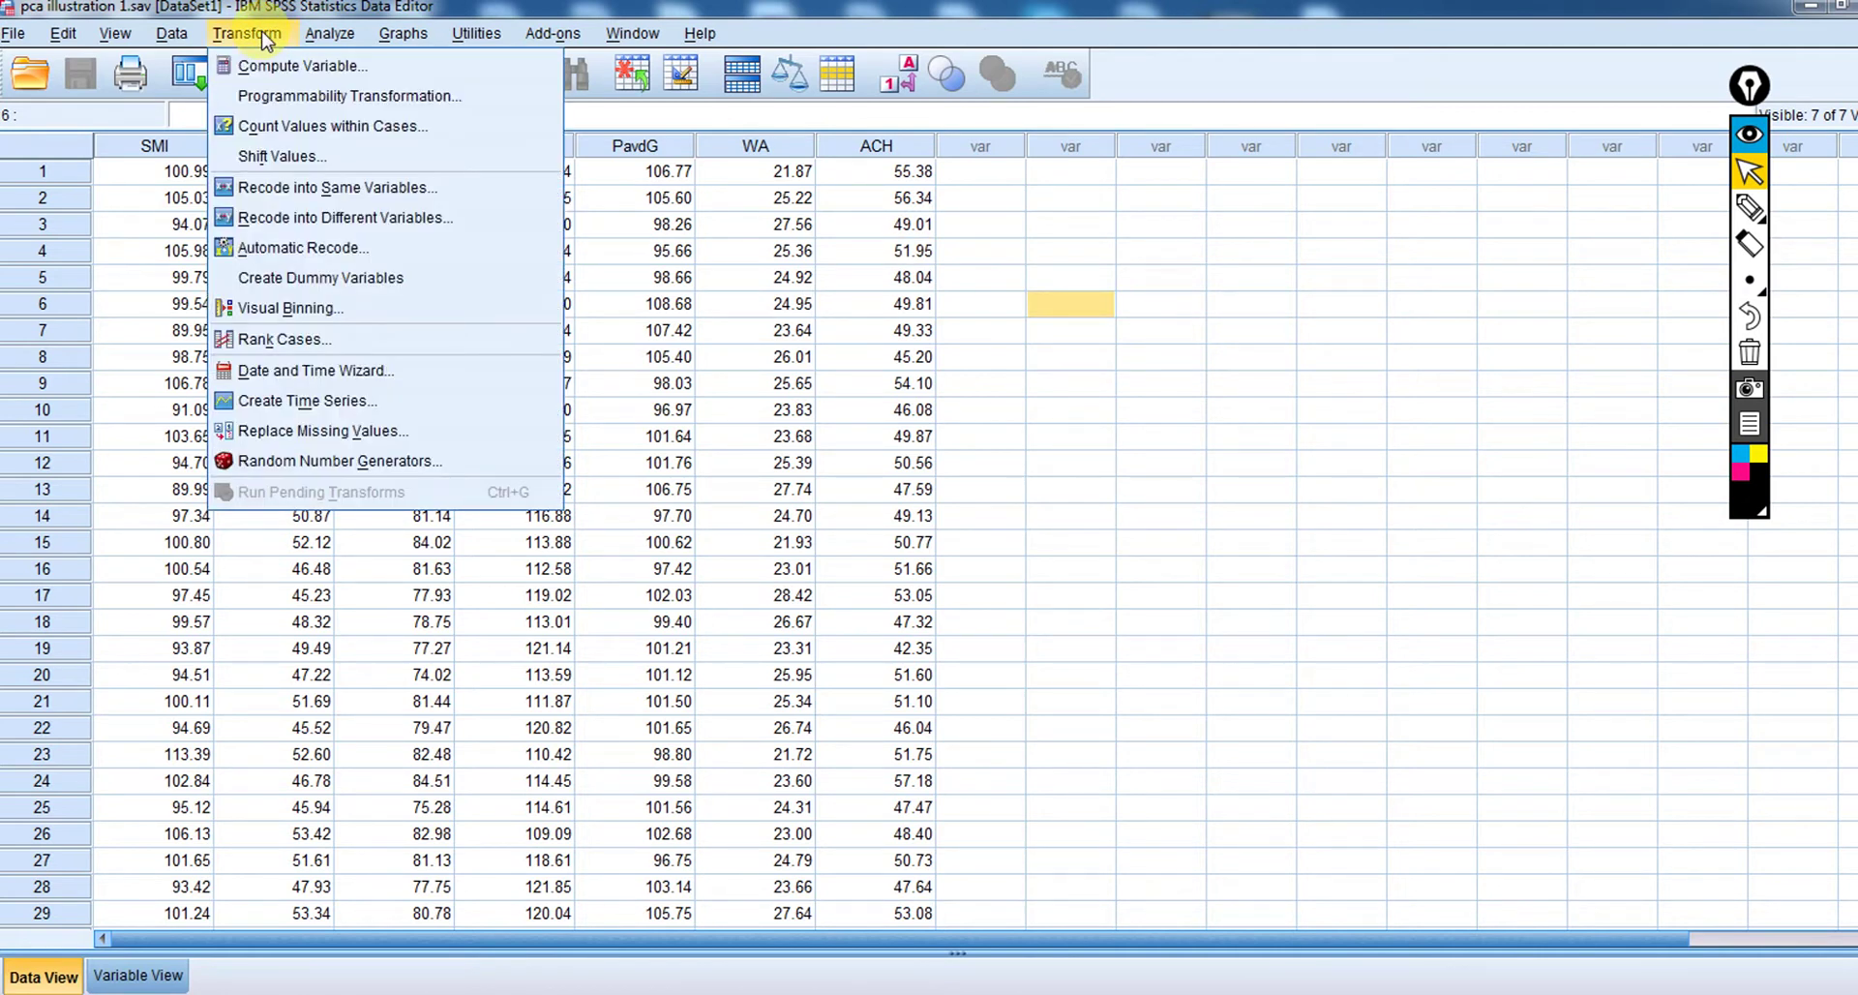
pyautogui.click(286, 65)
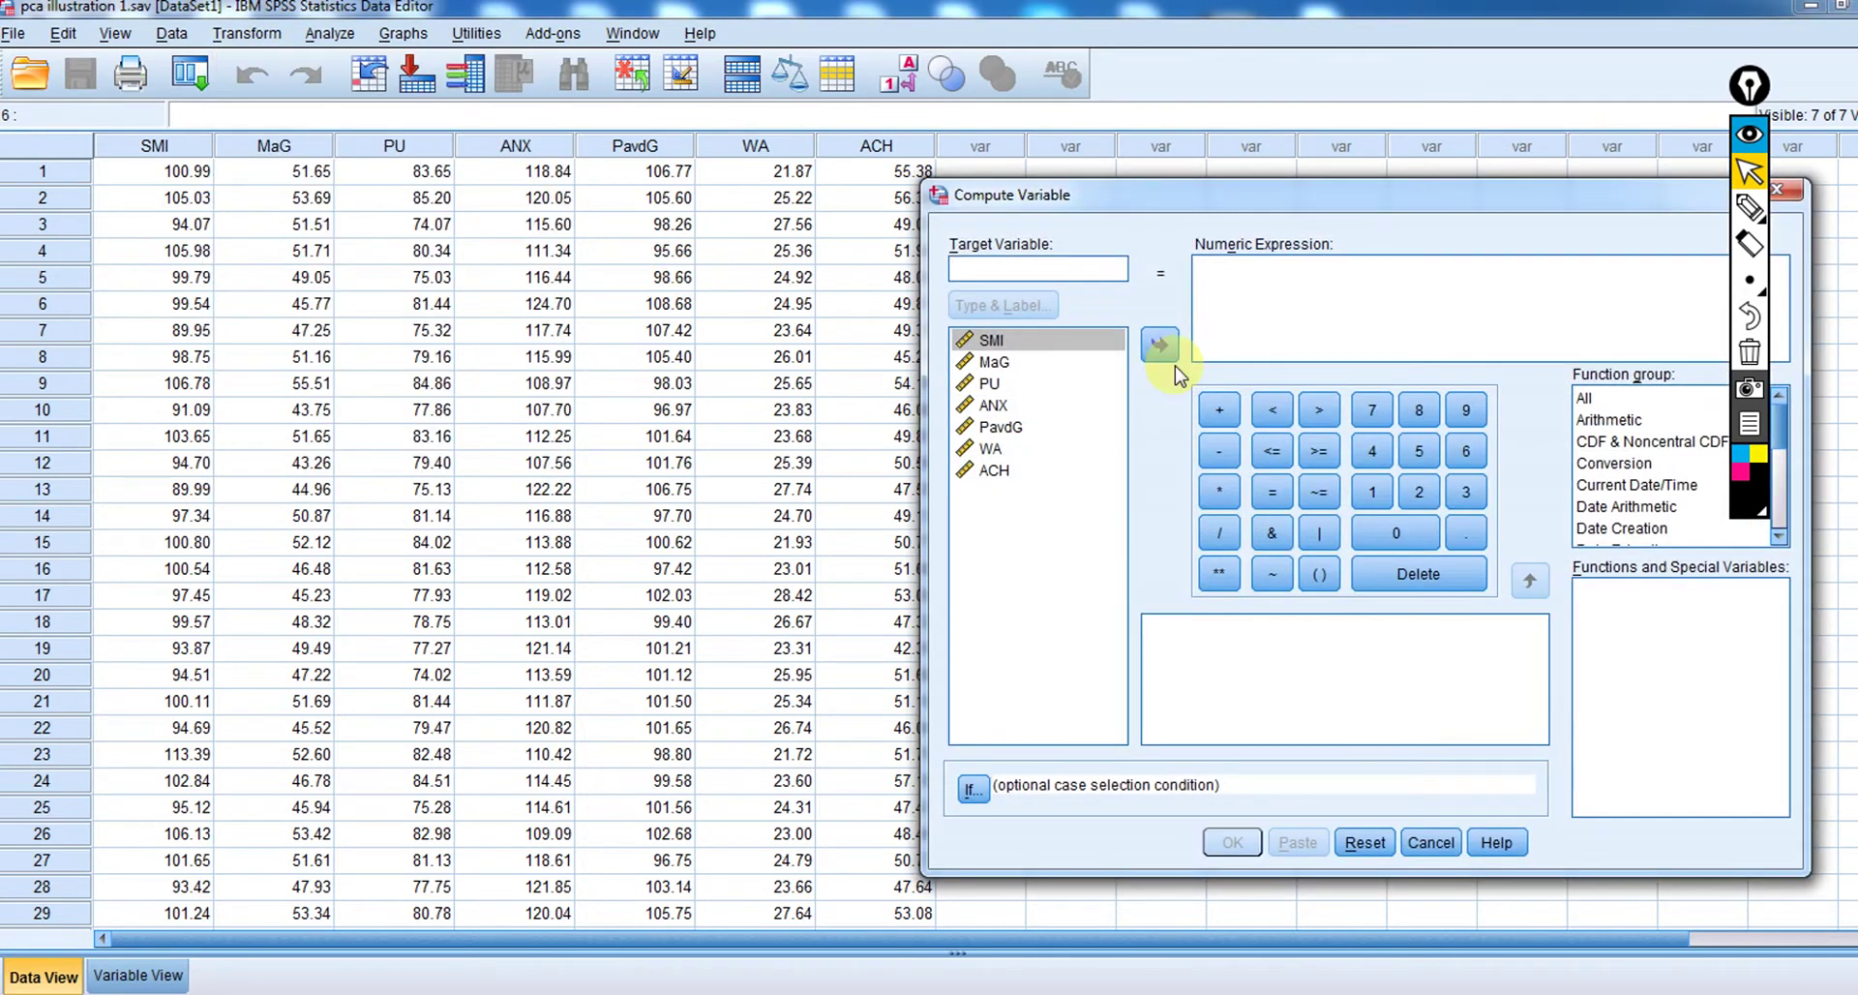
pyautogui.write('random')
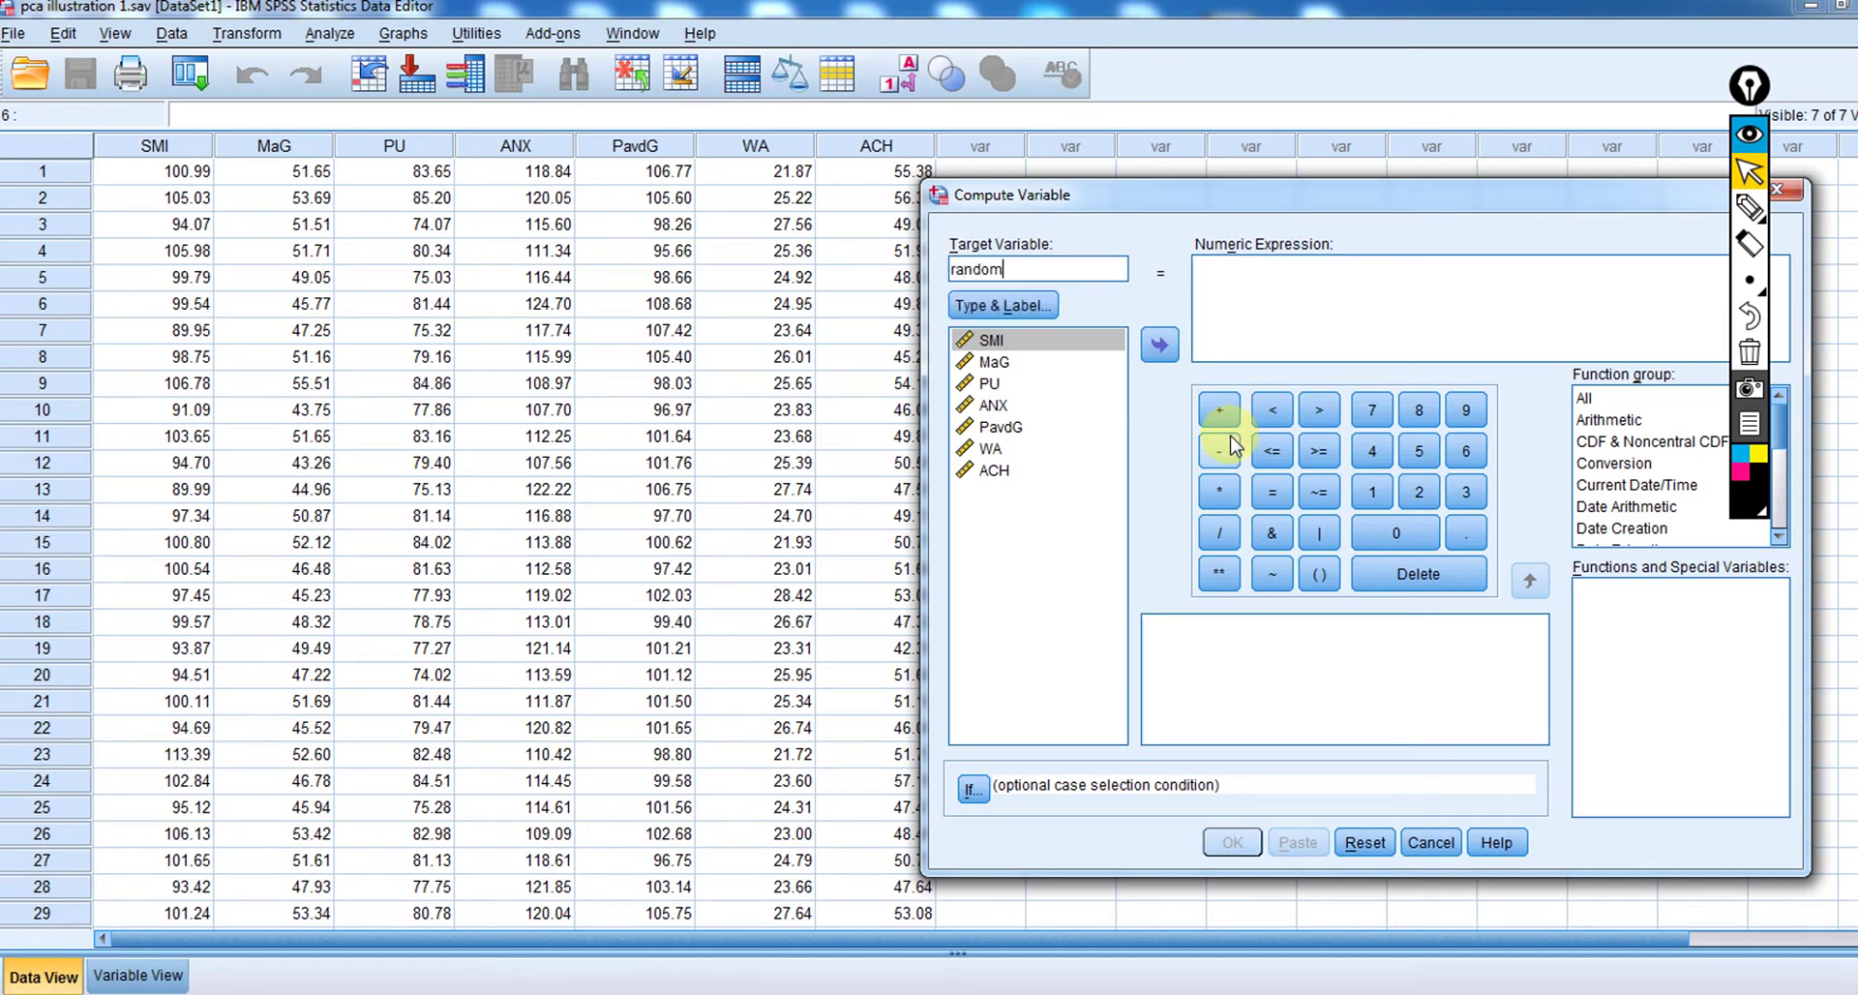
pyautogui.click(1319, 346)
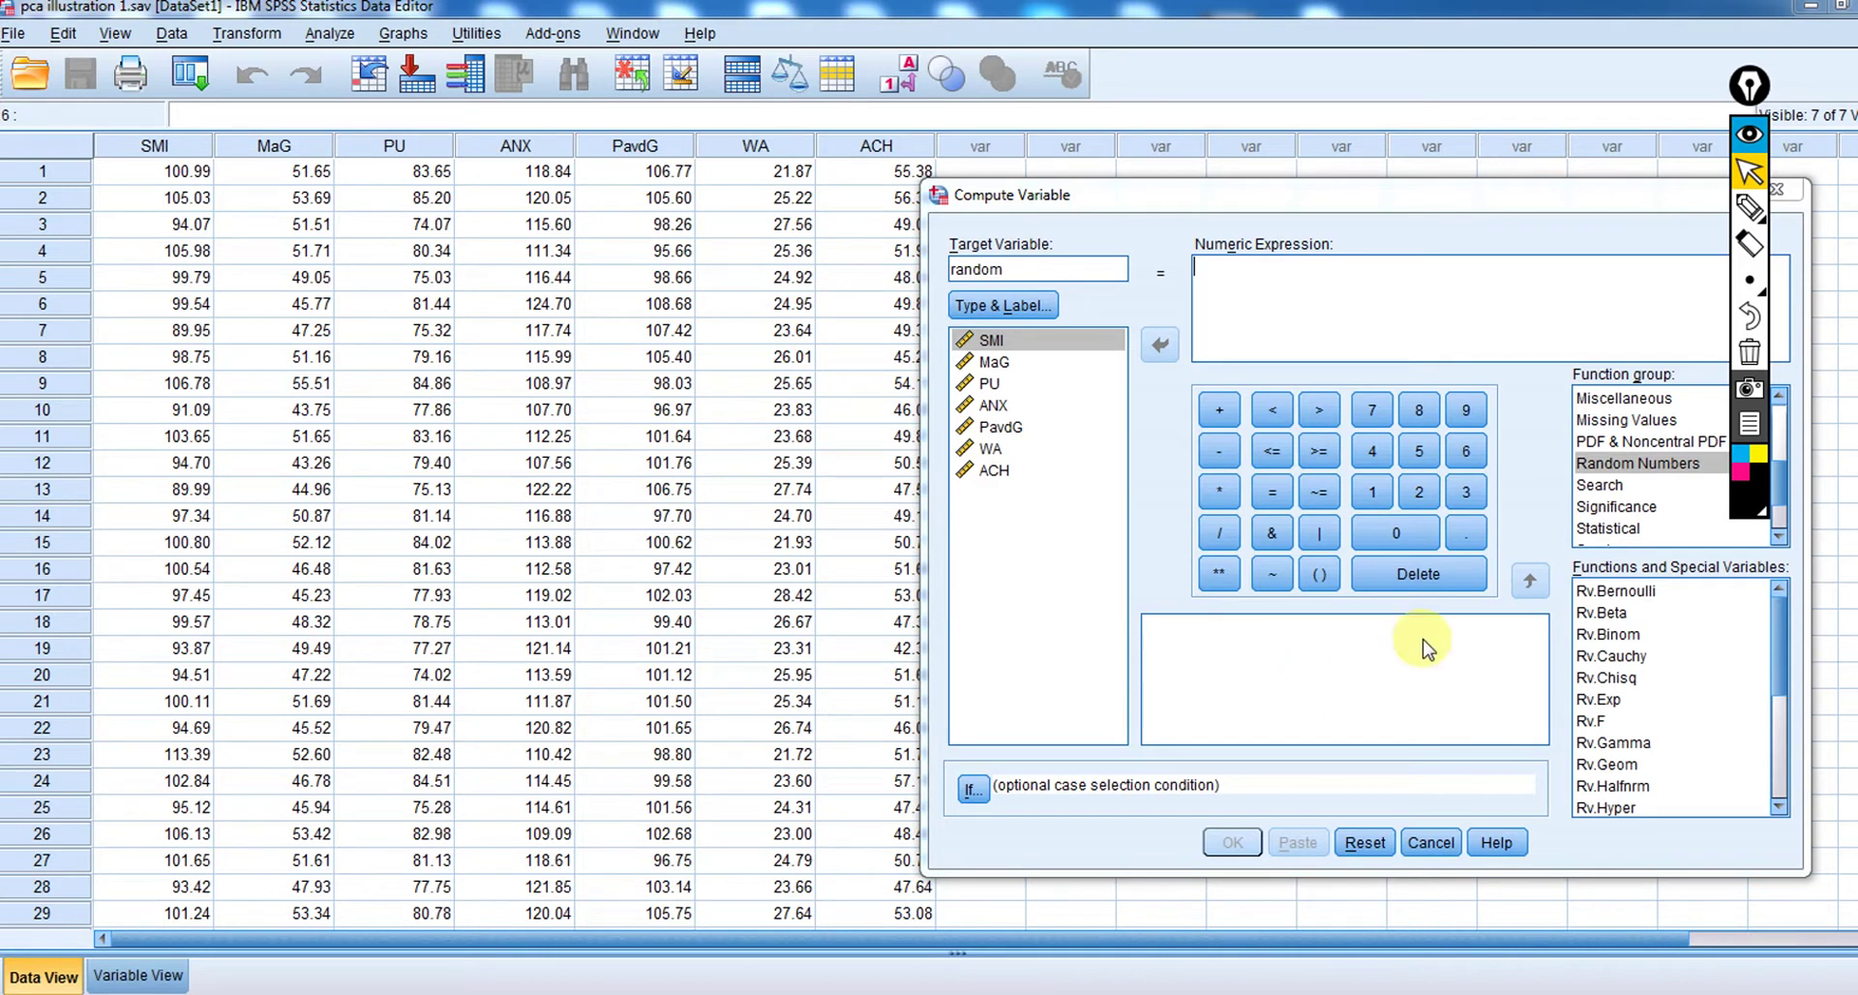
pyautogui.click(1616, 468)
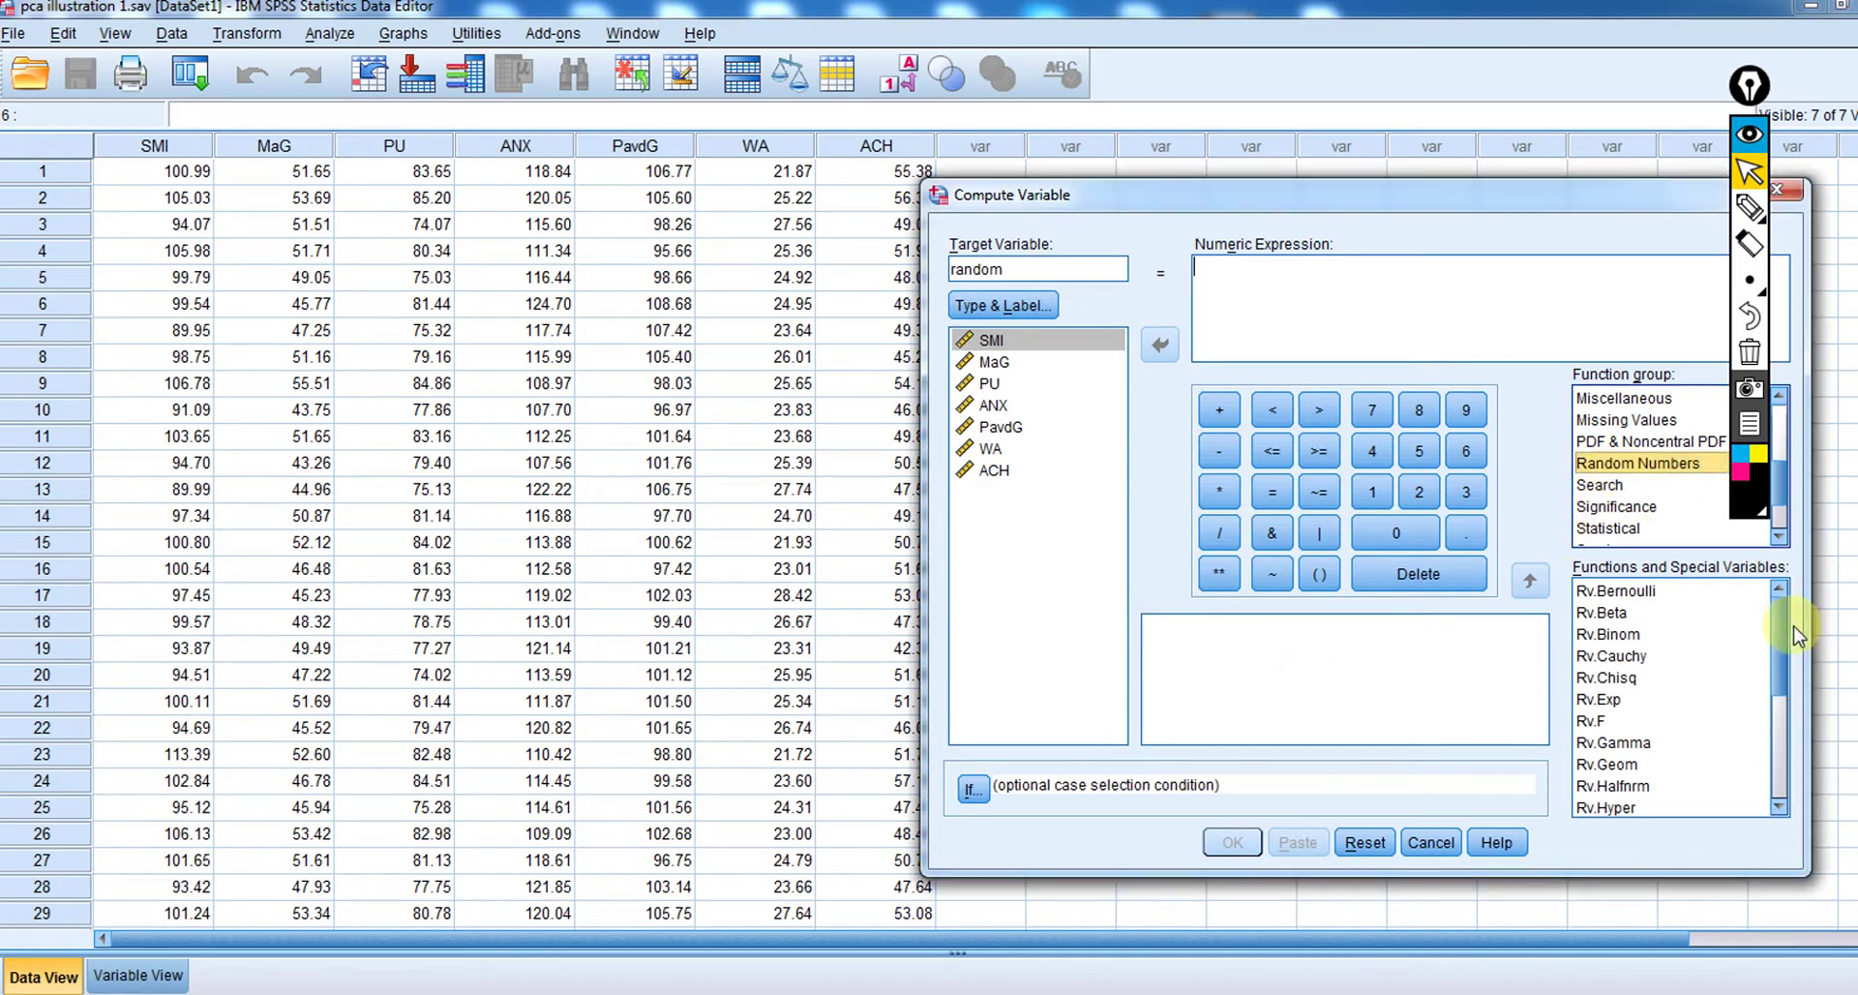
pyautogui.moveTo(1781, 625); pyautogui.dragTo(1796, 710)
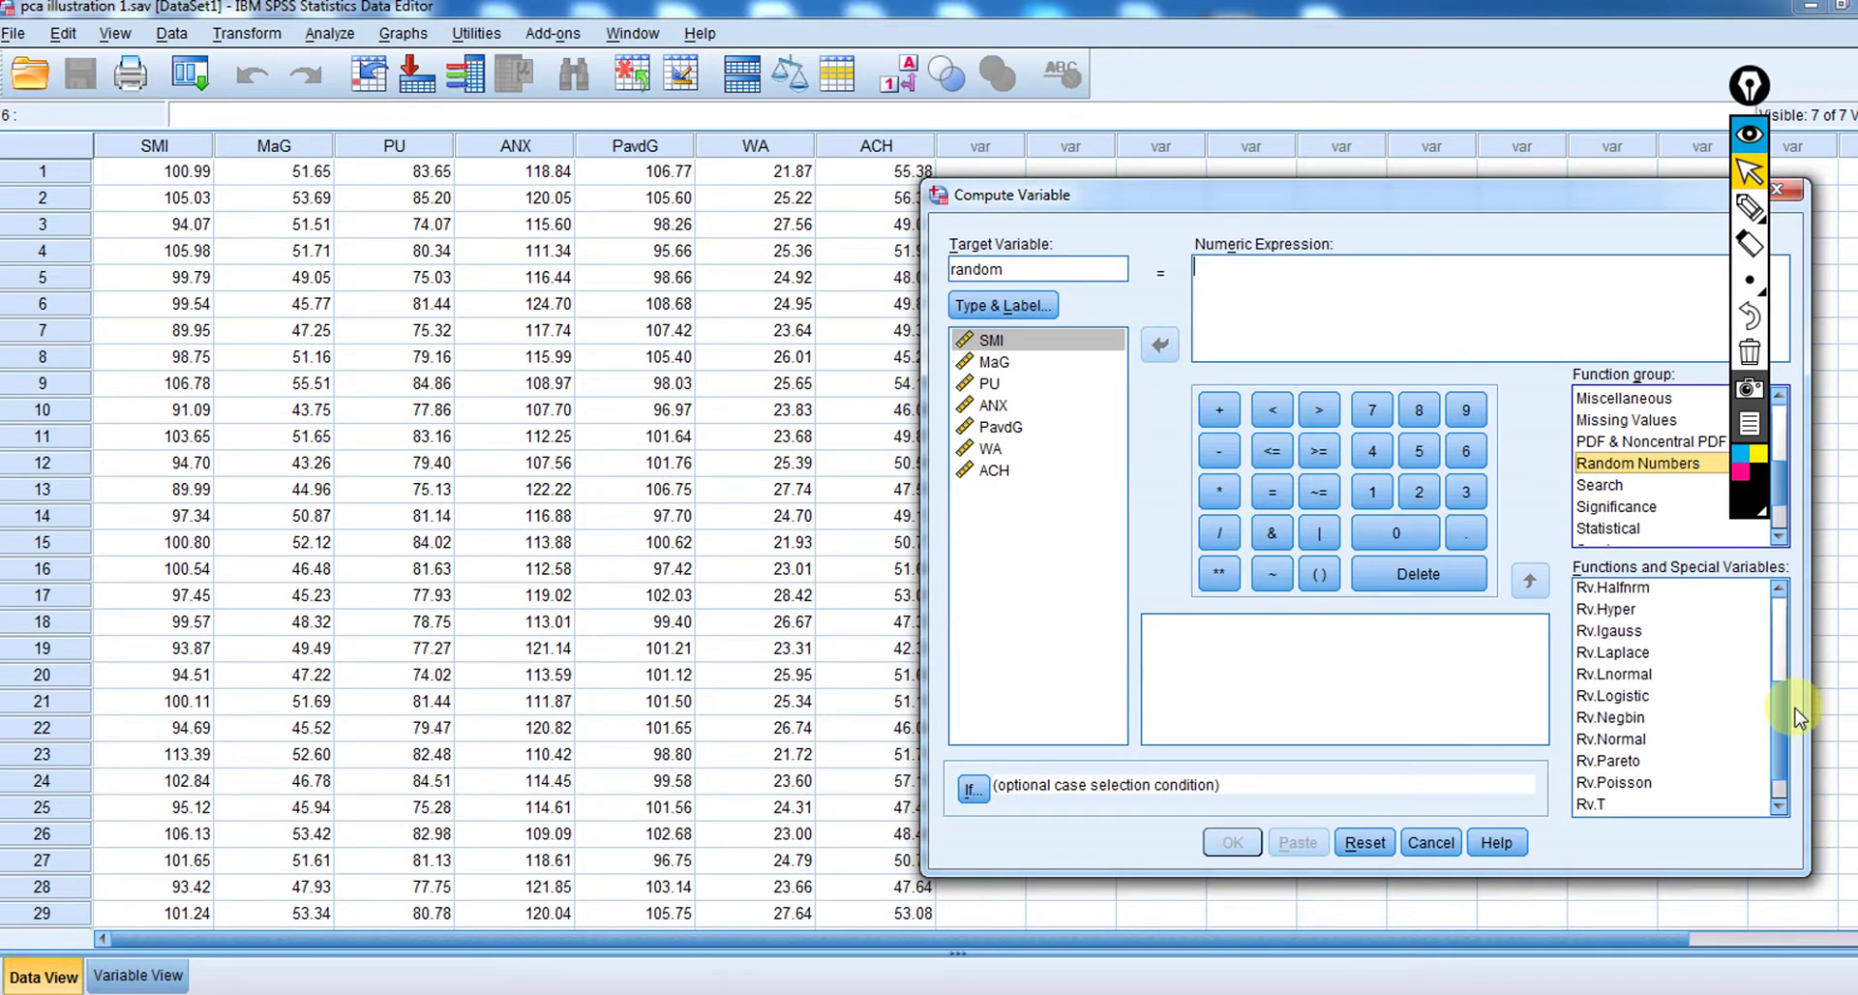
pyautogui.doubleClick(1593, 740)
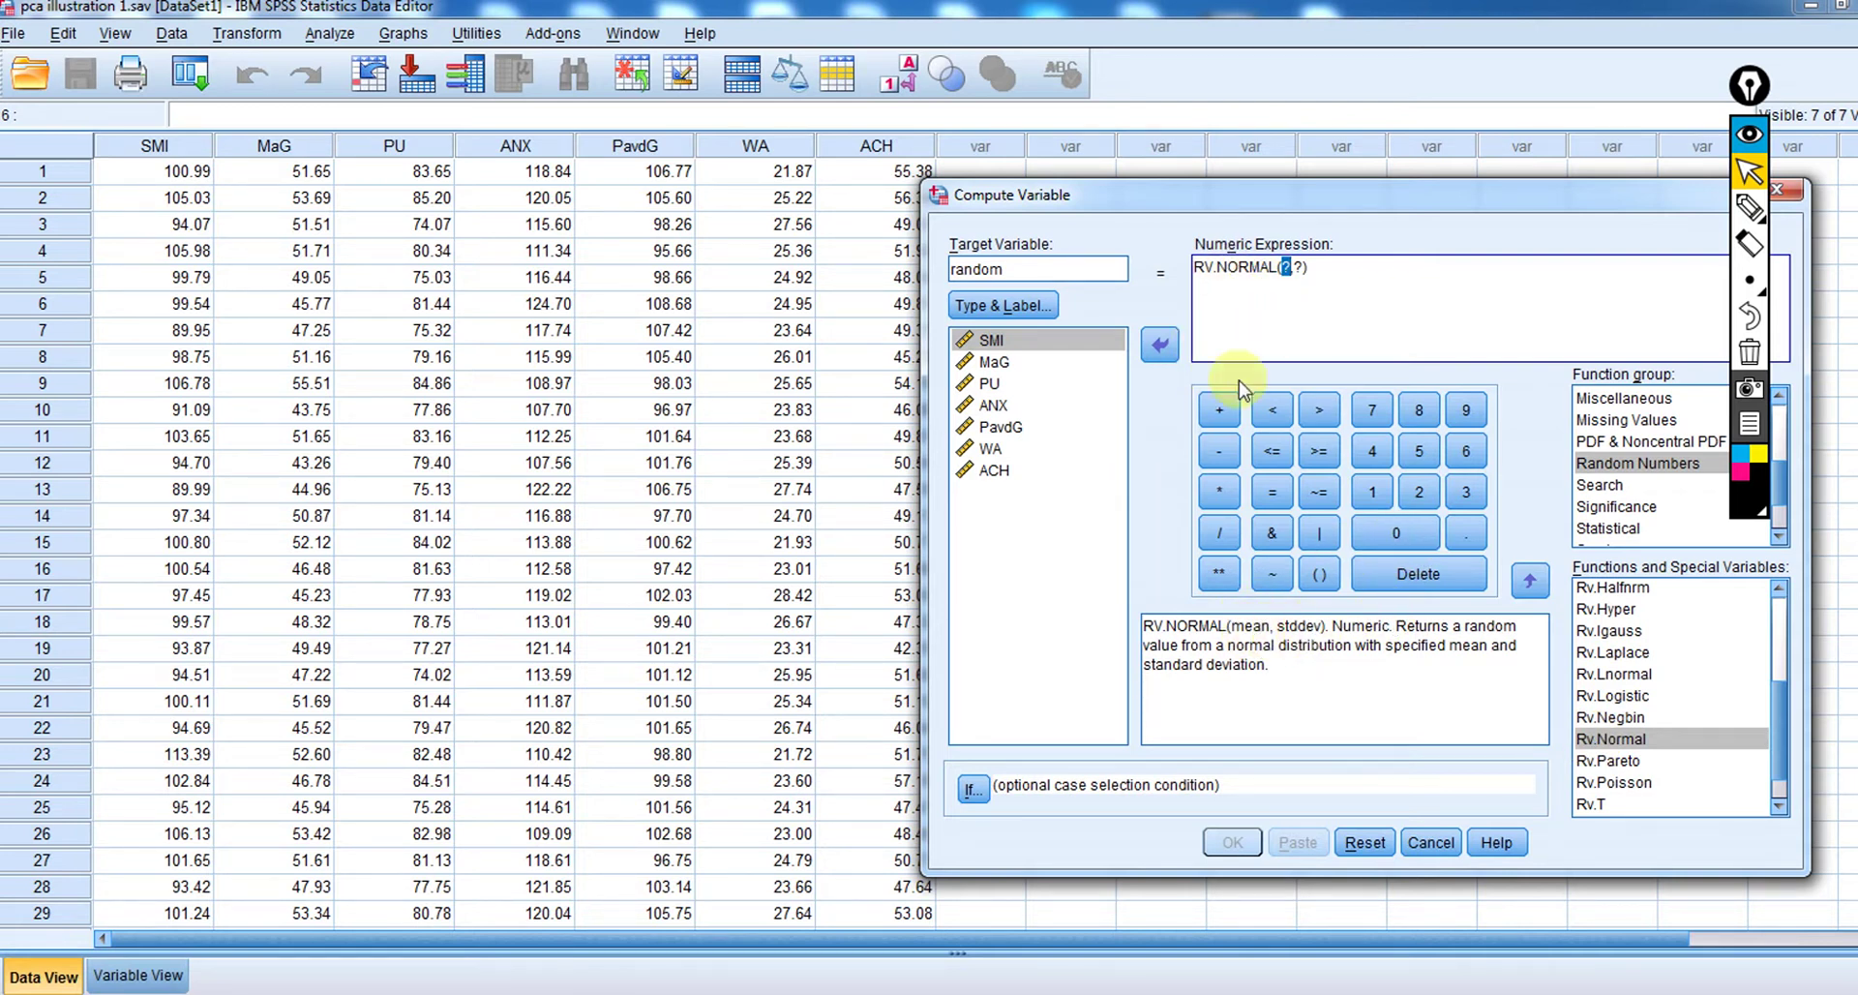
# Complete the expression as RV.NORMAL(100,15), change the target variable's name to randomy, and run the computation.
pyautogui.click(1287, 269)
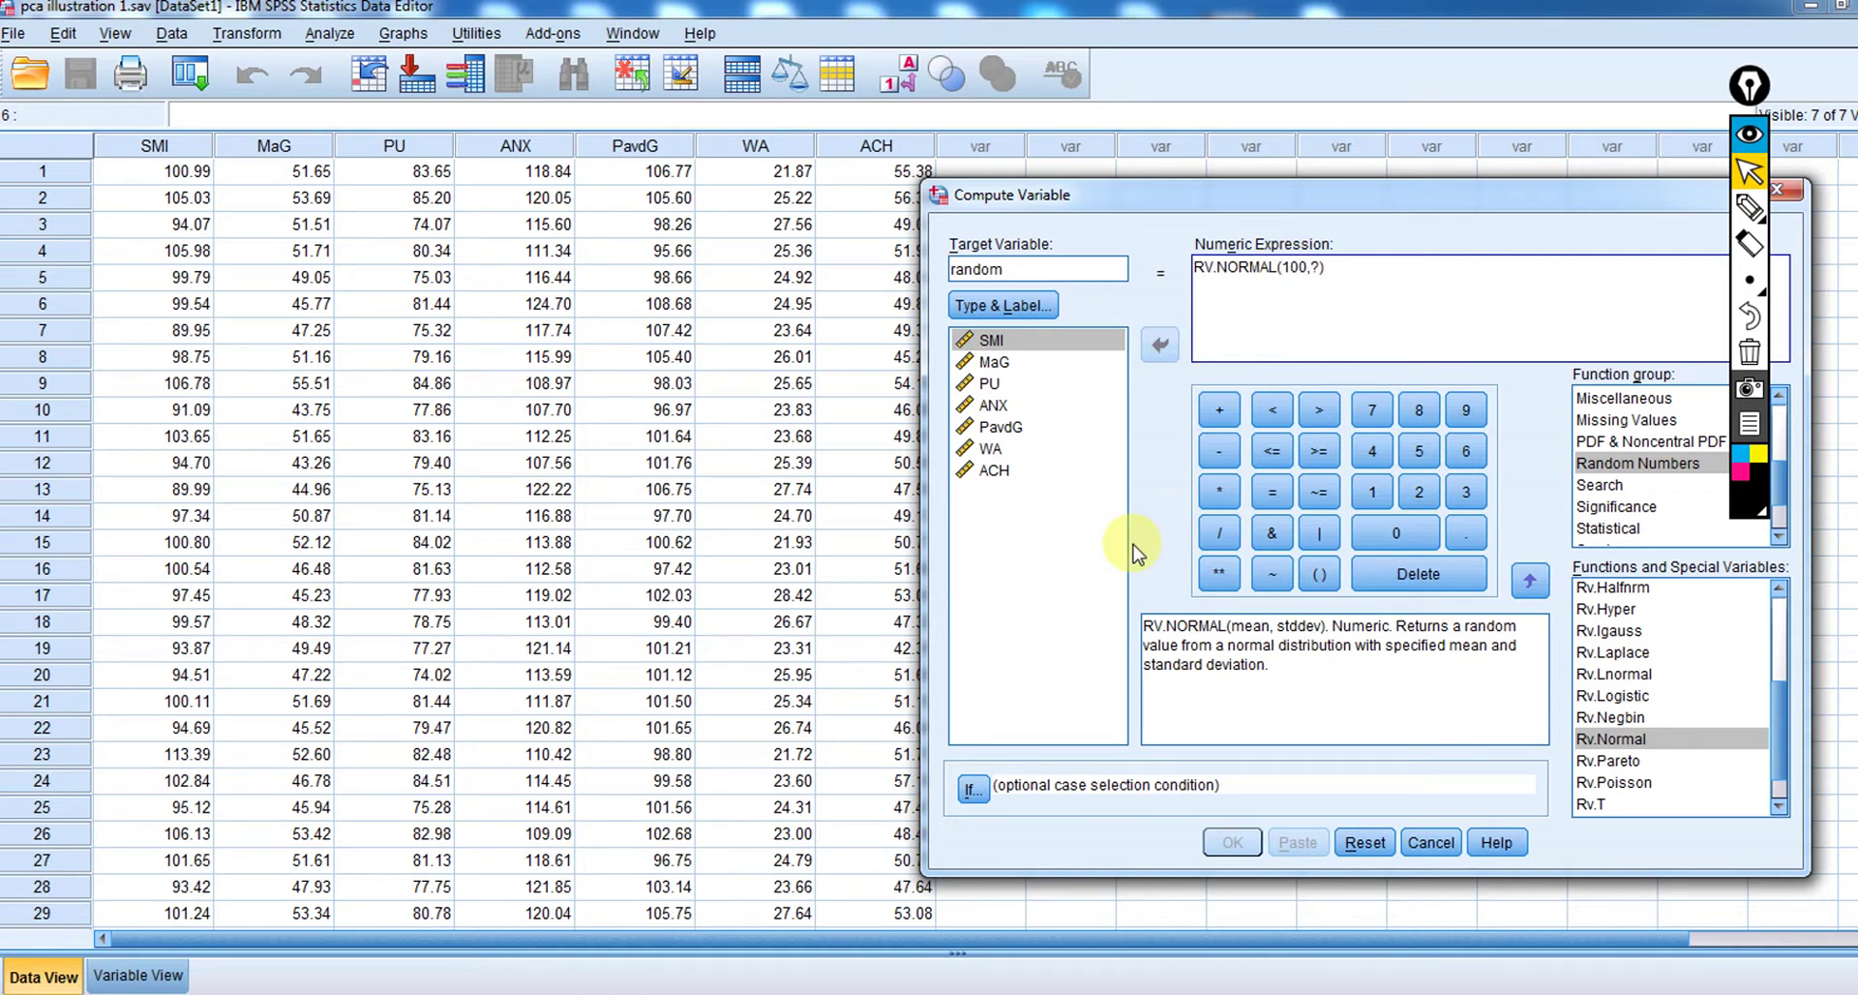
pyautogui.press('Delete')
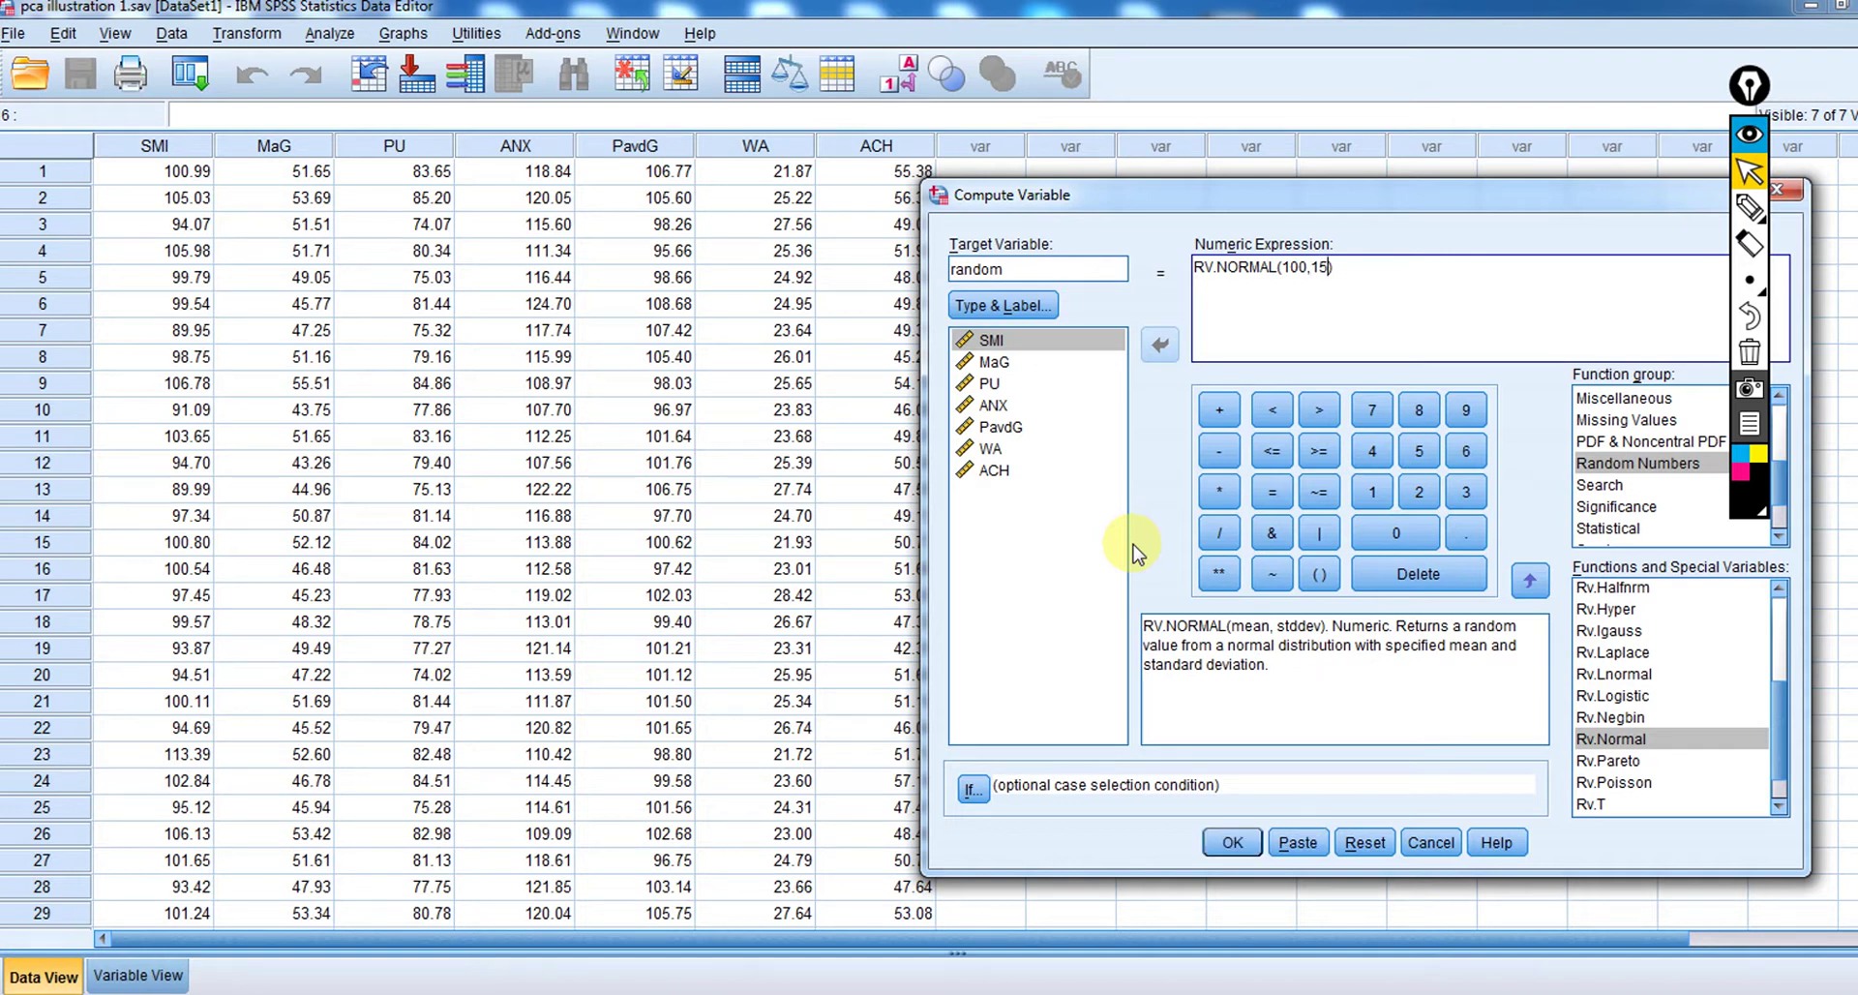
pyautogui.click(1062, 275)
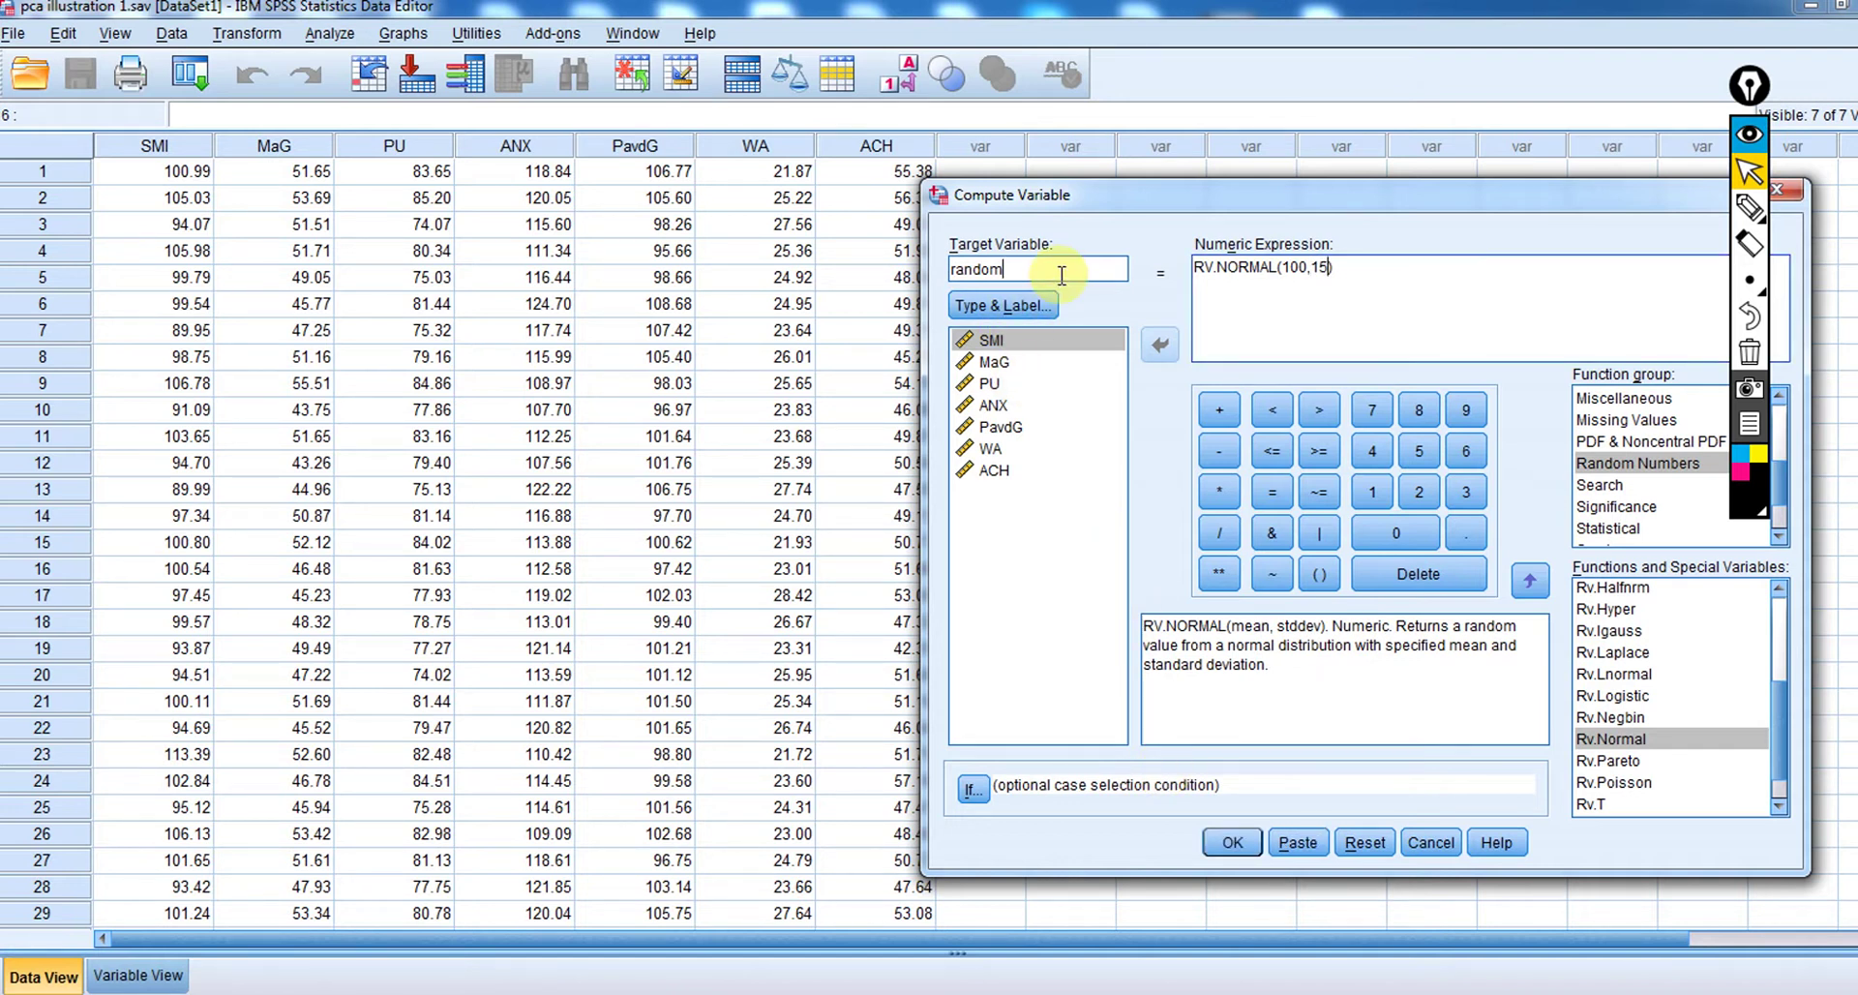
pyautogui.write('y')
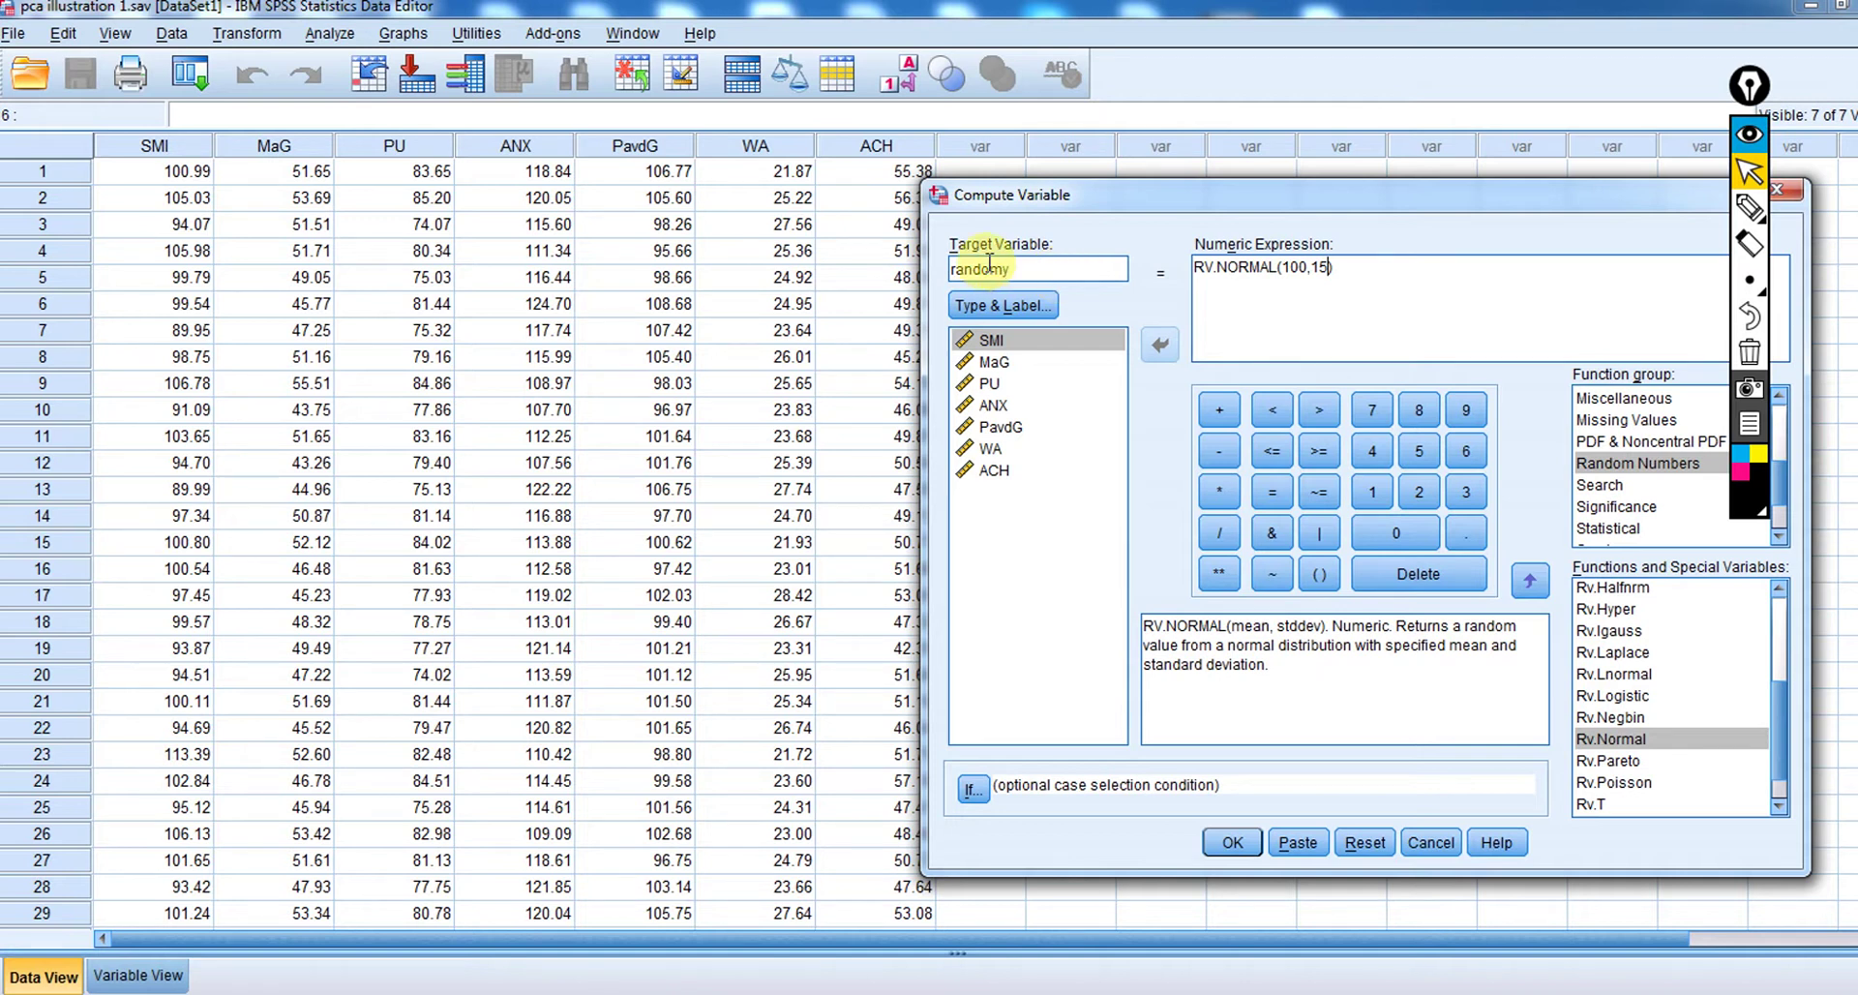
pyautogui.click(1233, 842)
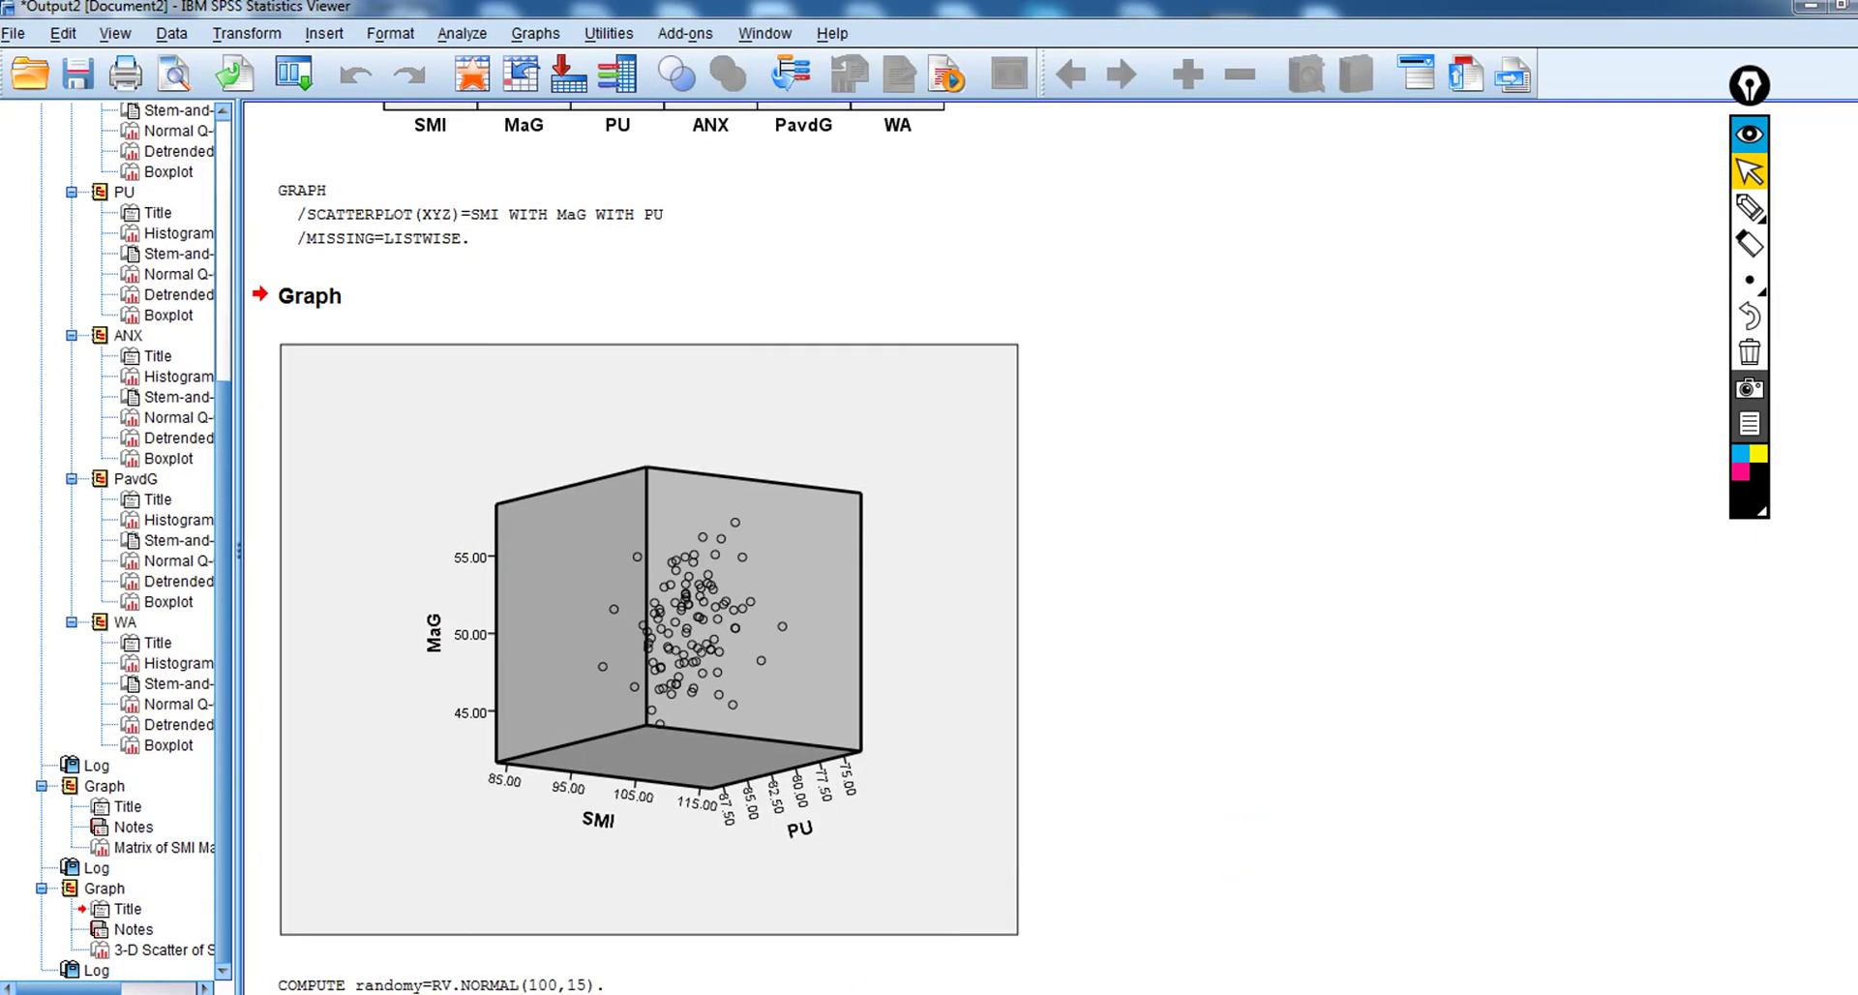
# Switch to the data editor and look through the randomy column down to the last case and back to the first.
pyautogui.moveTo(851, 992)
pyautogui.click(767, 962)
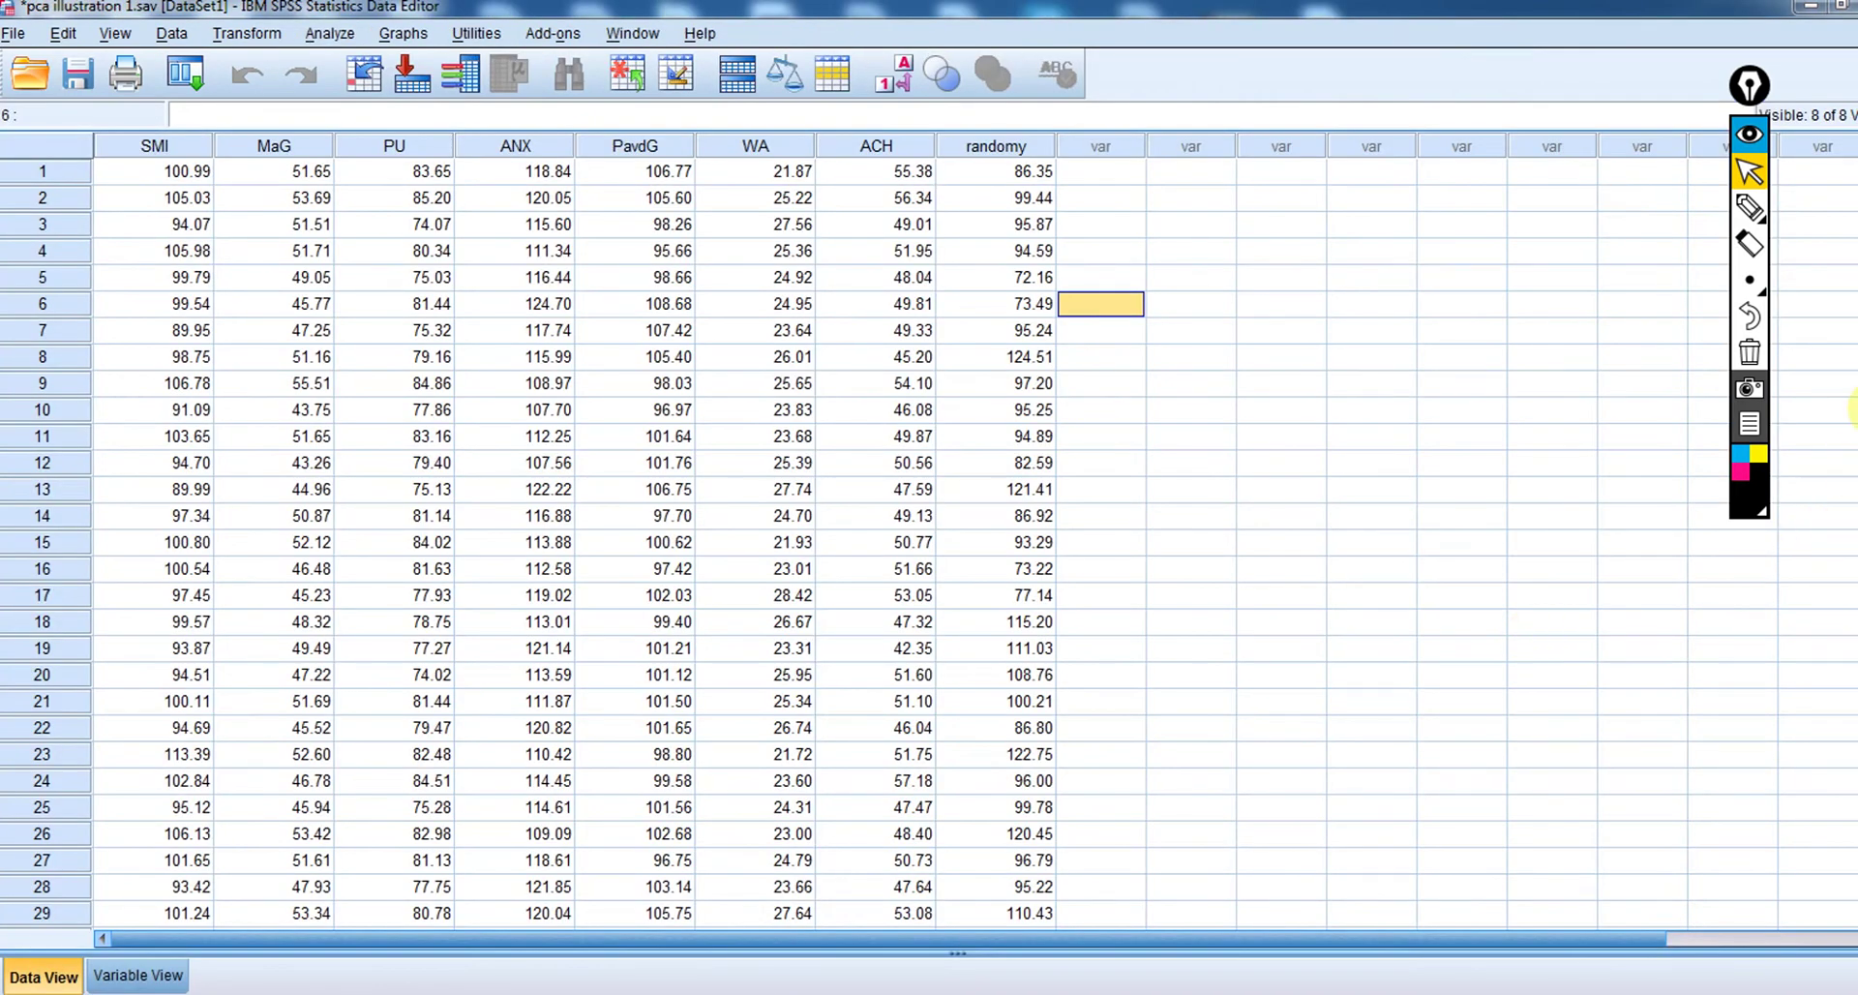
pyautogui.scroll(-15, 929, 542)
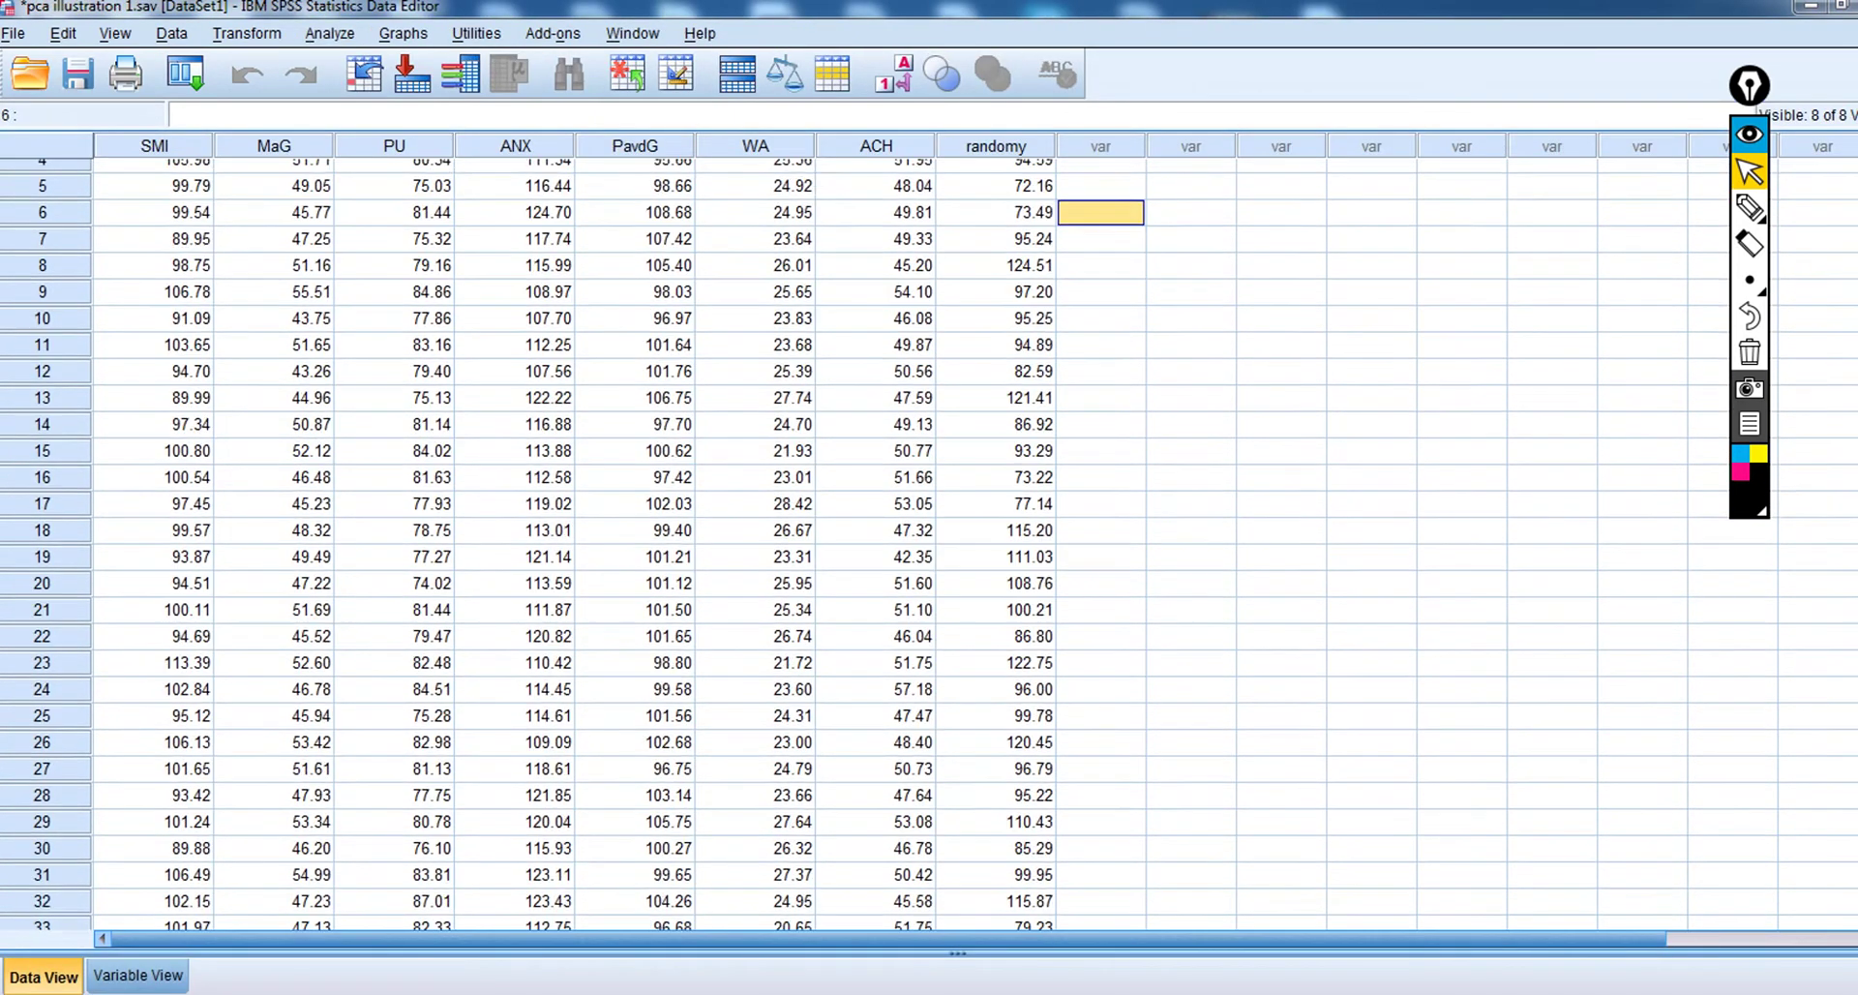
pyautogui.scroll(-10, 929, 541)
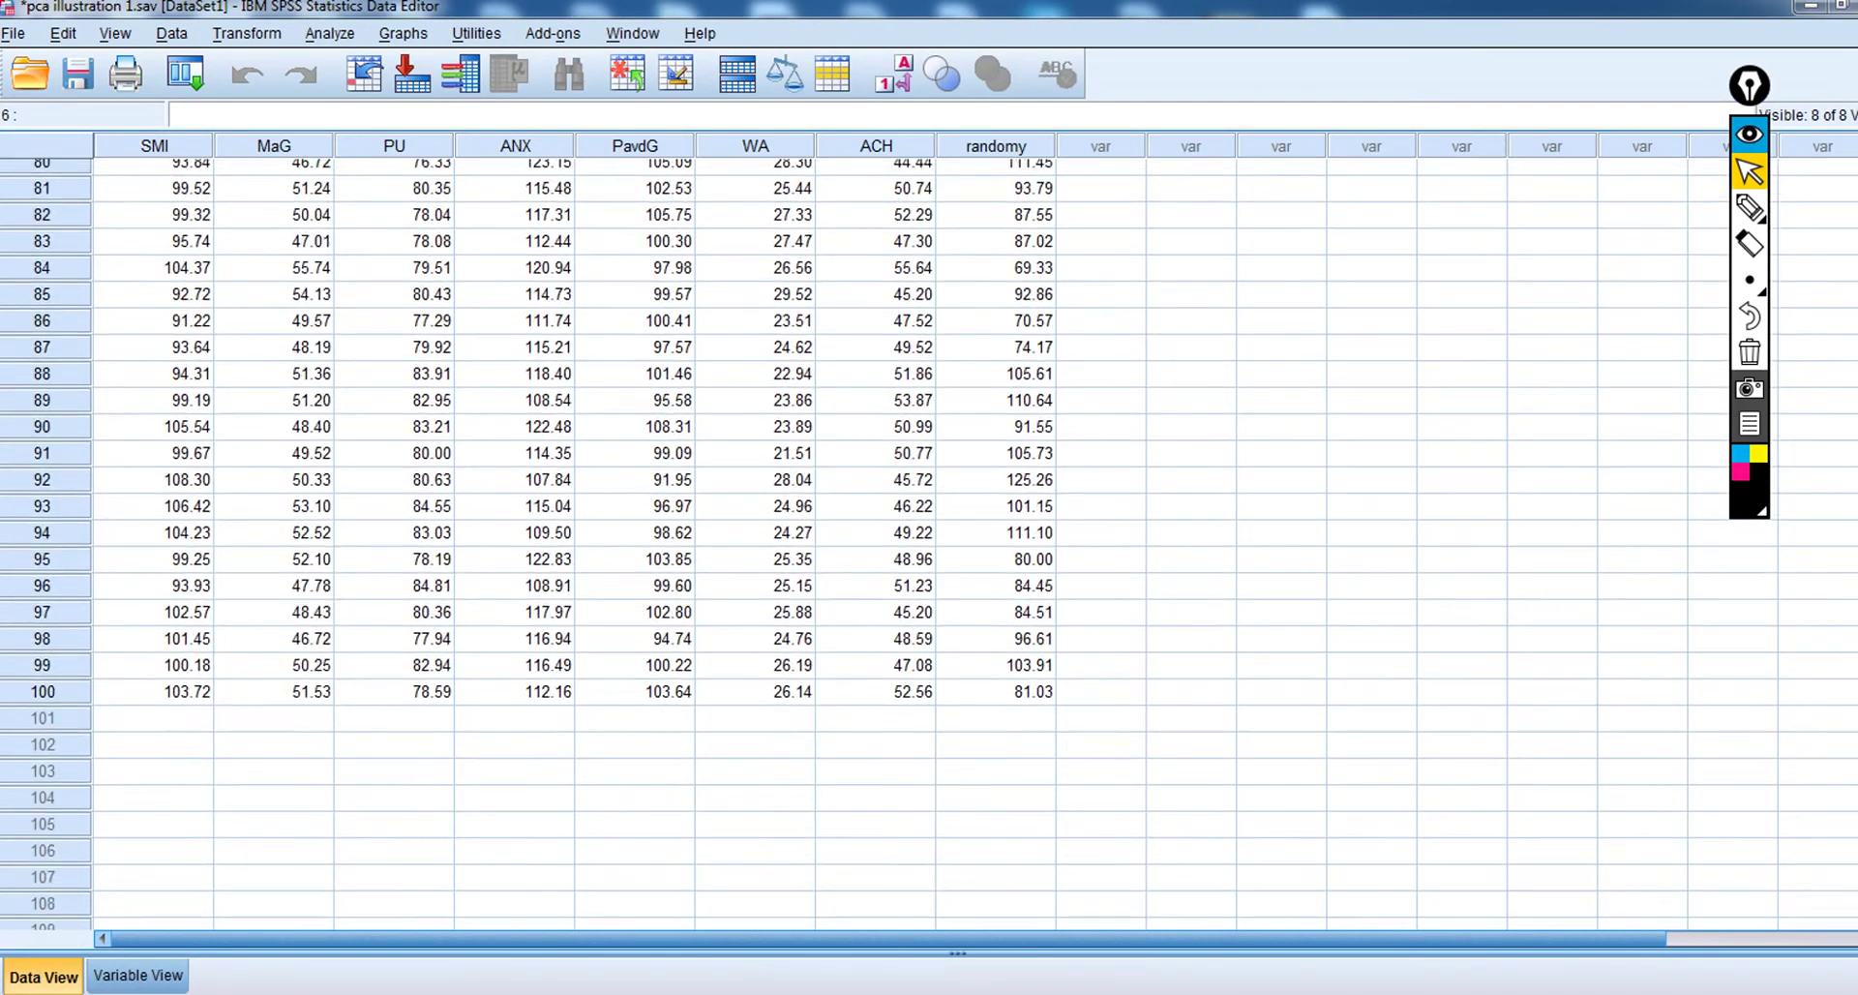
pyautogui.scroll(20, 928, 542)
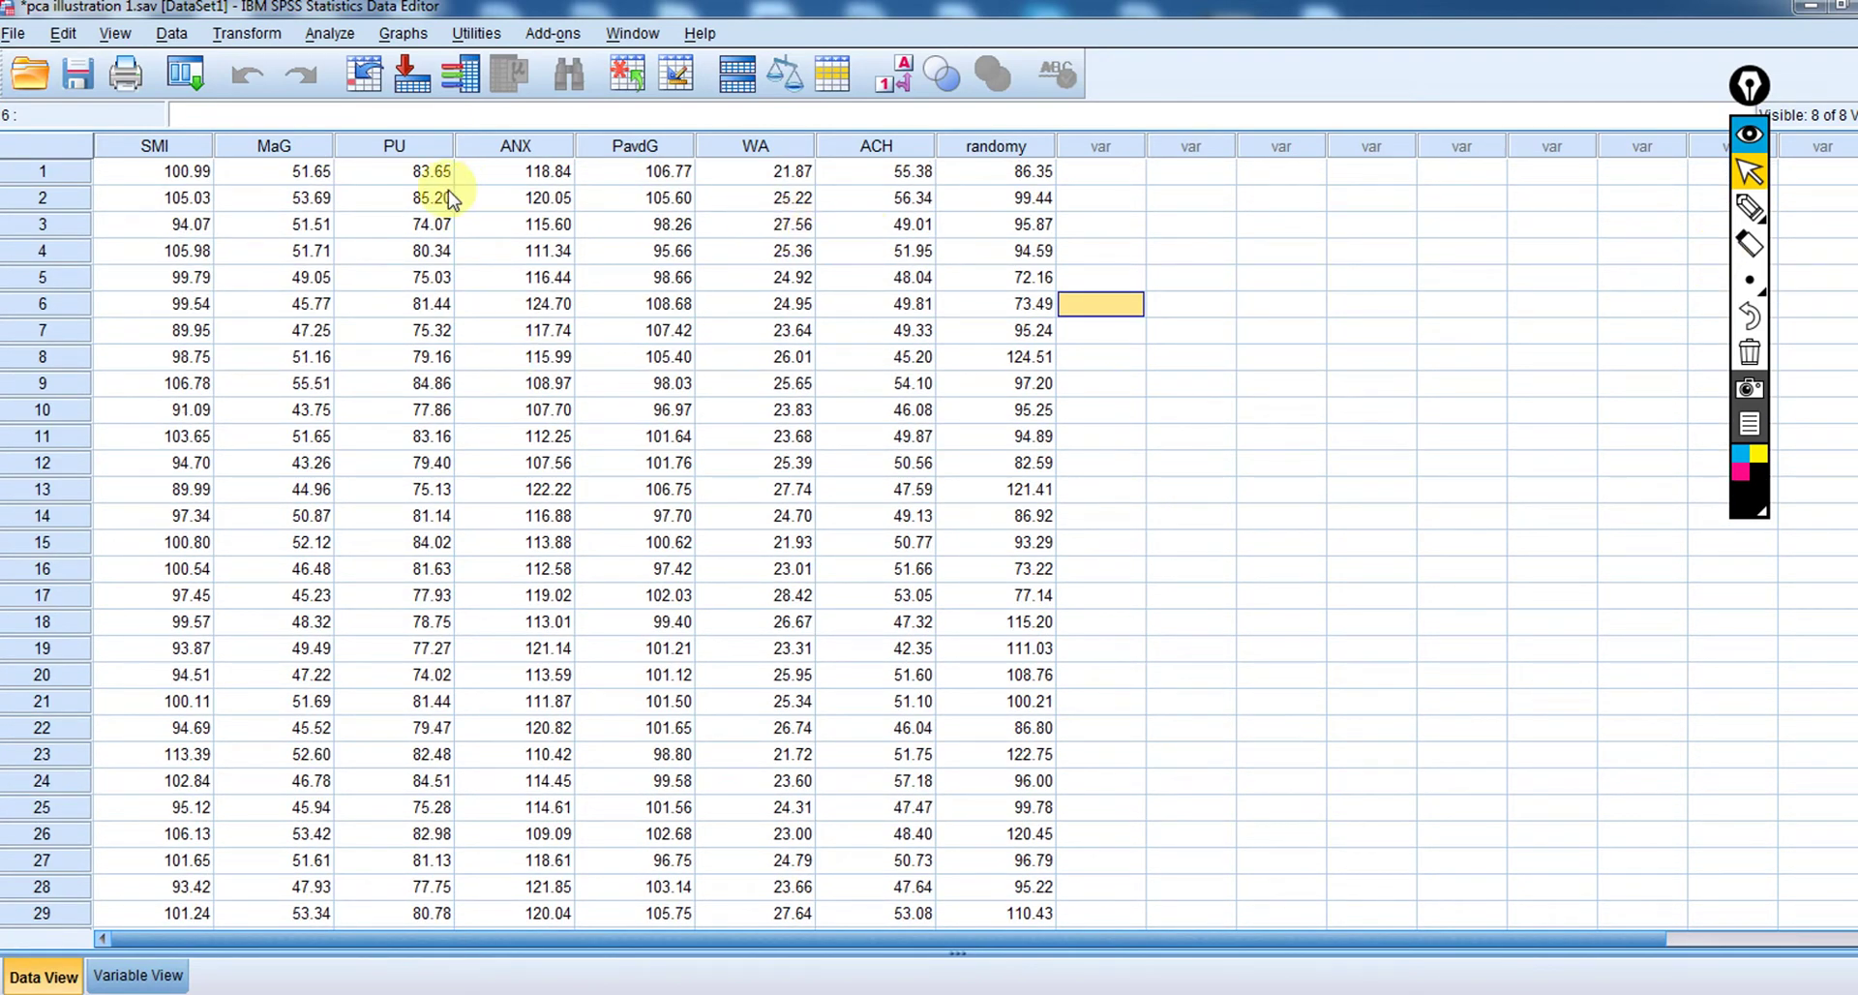
# Set up a Linear Regression with randomy as dependent and SMI, MaG, PU, ANX, PavdG and WA as independent variables.
pyautogui.click(319, 35)
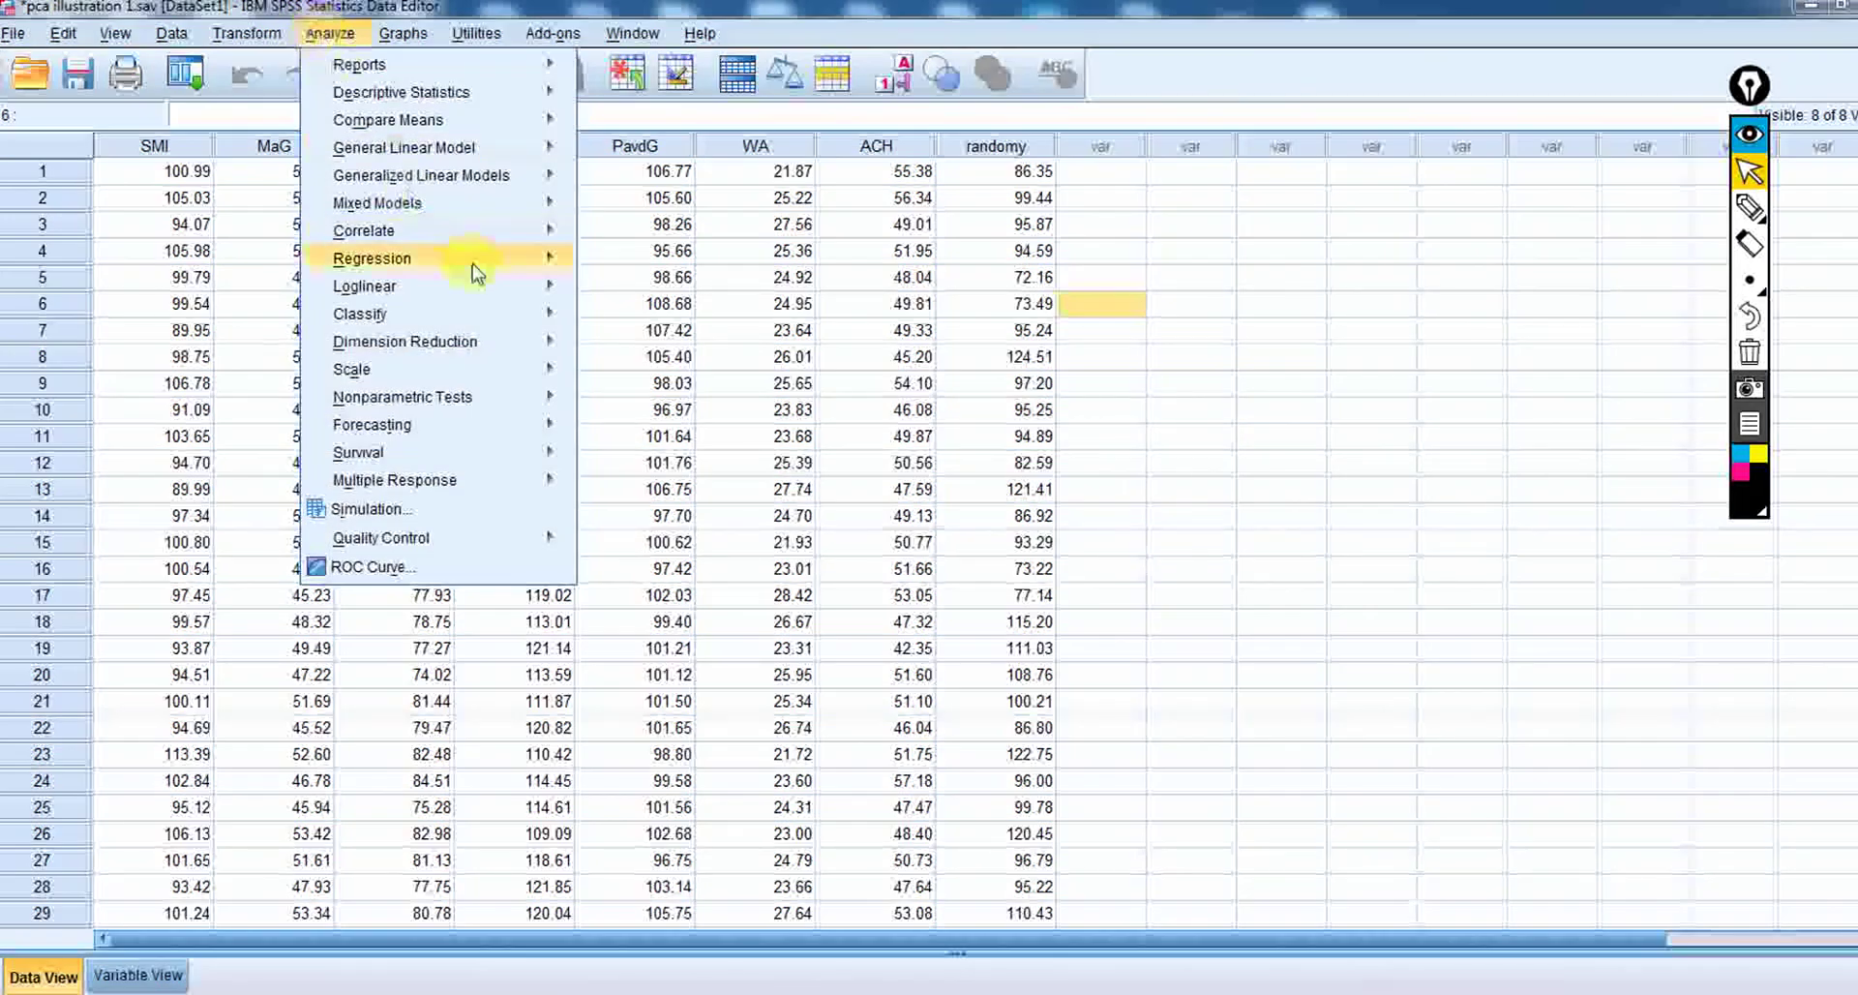
pyautogui.moveTo(472, 263)
pyautogui.click(619, 294)
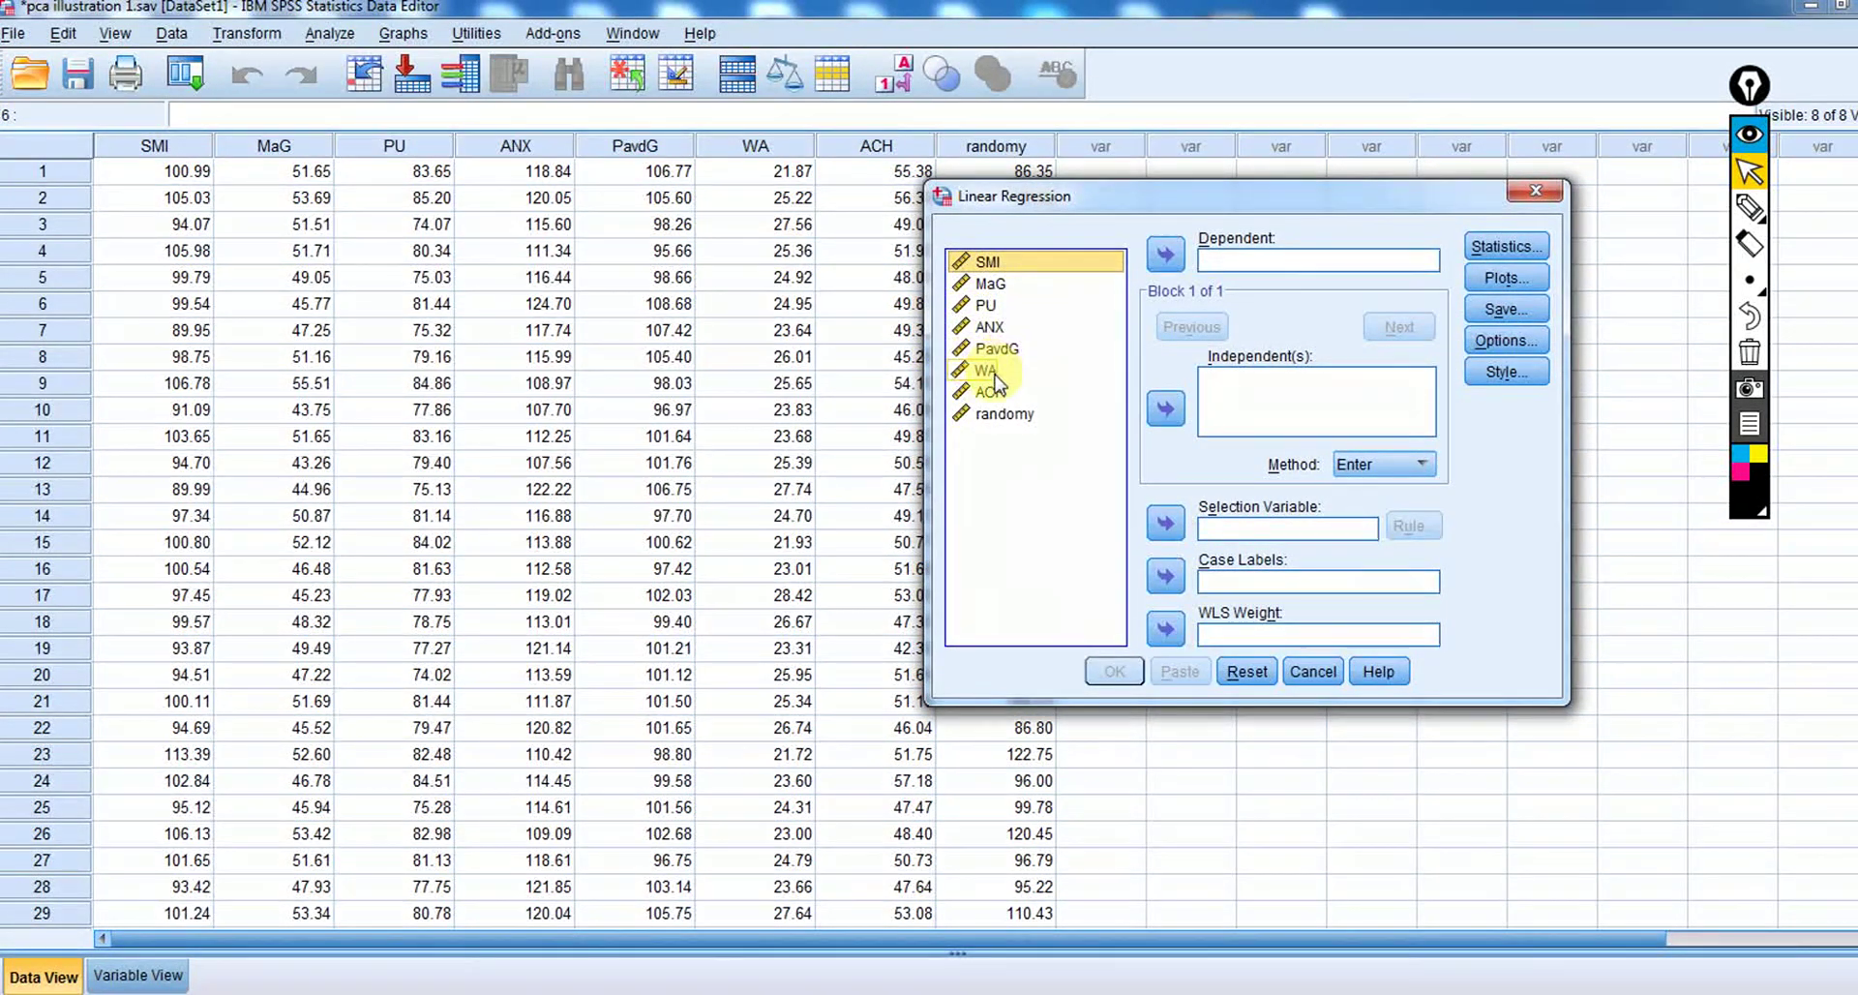
pyautogui.moveTo(992, 369); pyautogui.dragTo(992, 391)
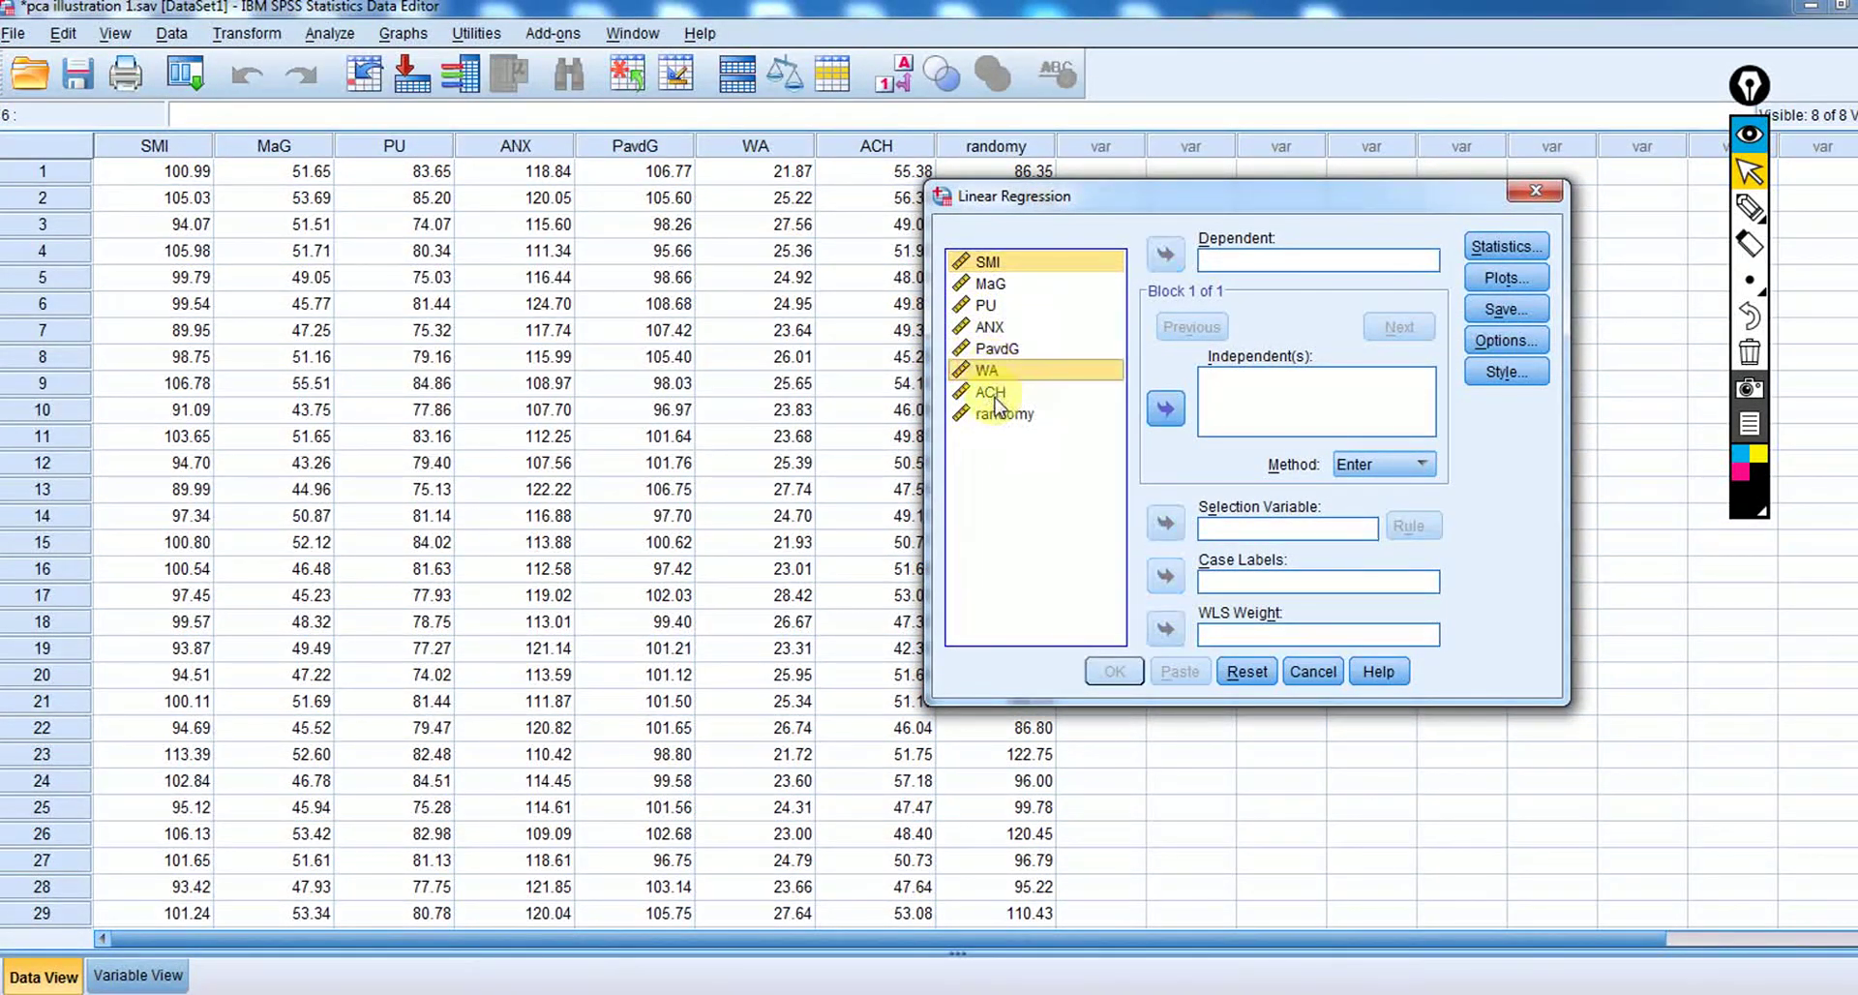
pyautogui.keyDown('shift'); pyautogui.click(987, 262); pyautogui.keyUp('shift')
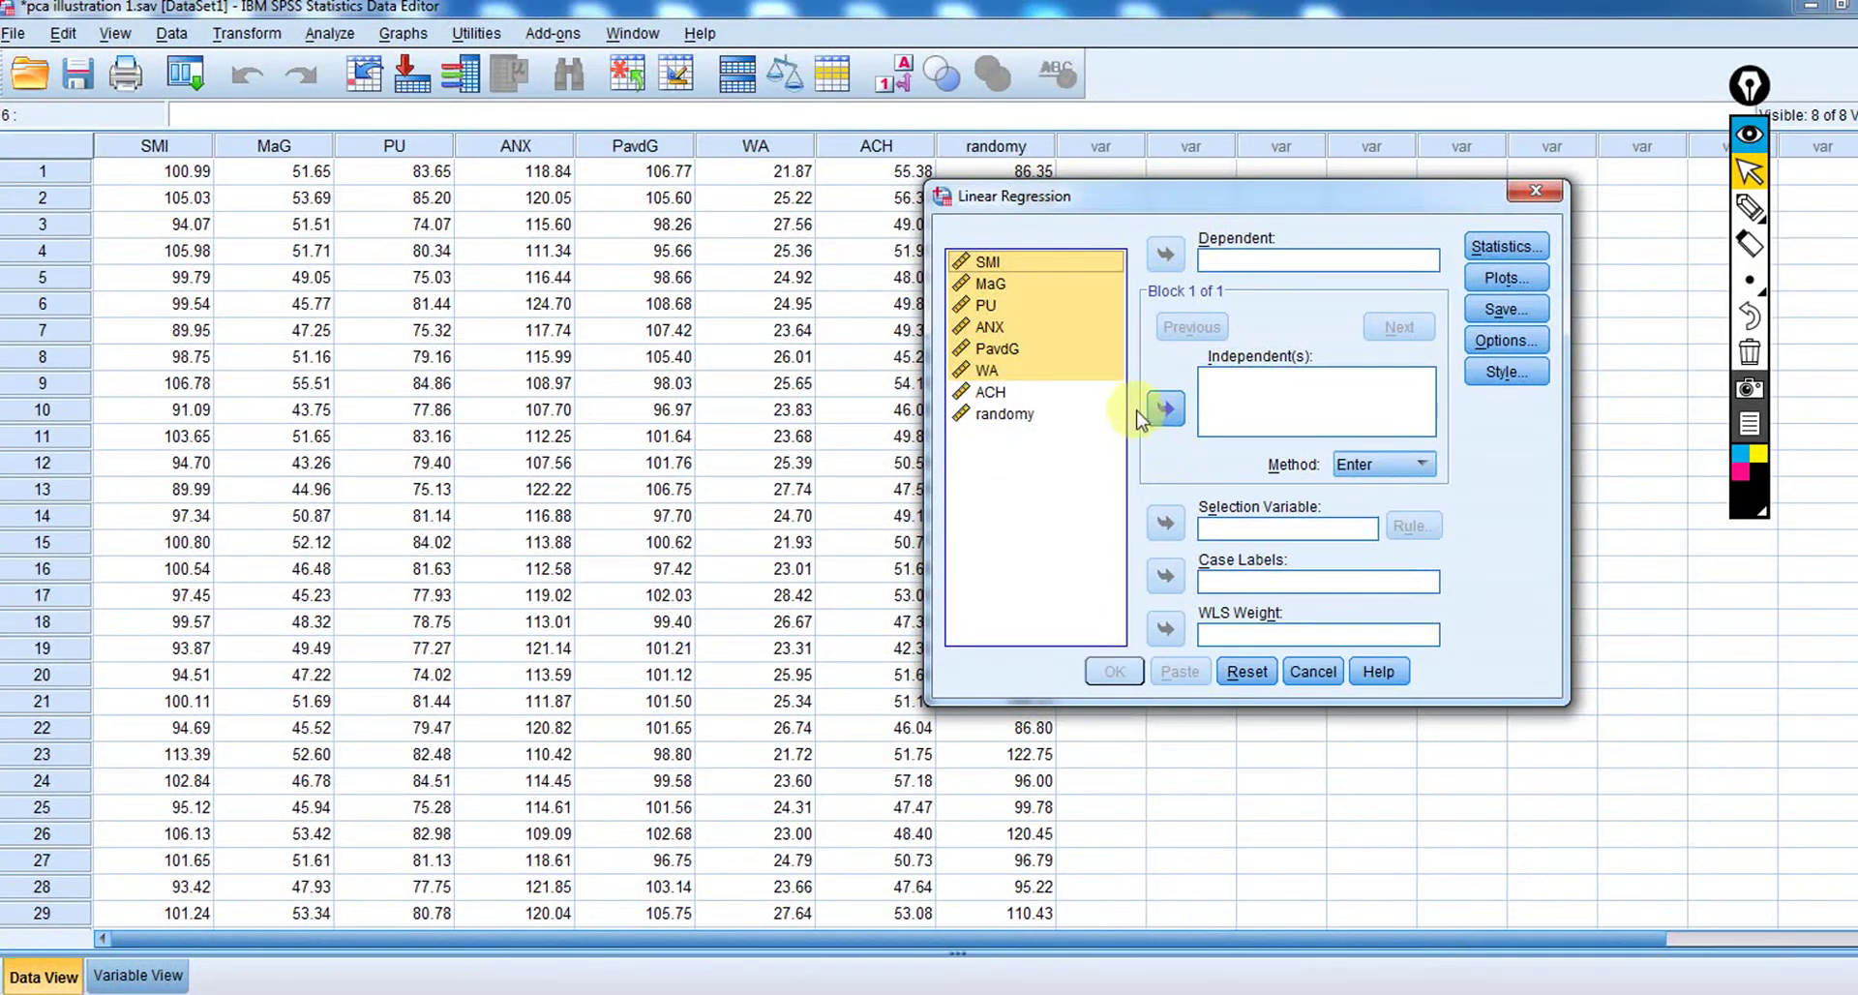
pyautogui.click(1165, 407)
pyautogui.click(1001, 418)
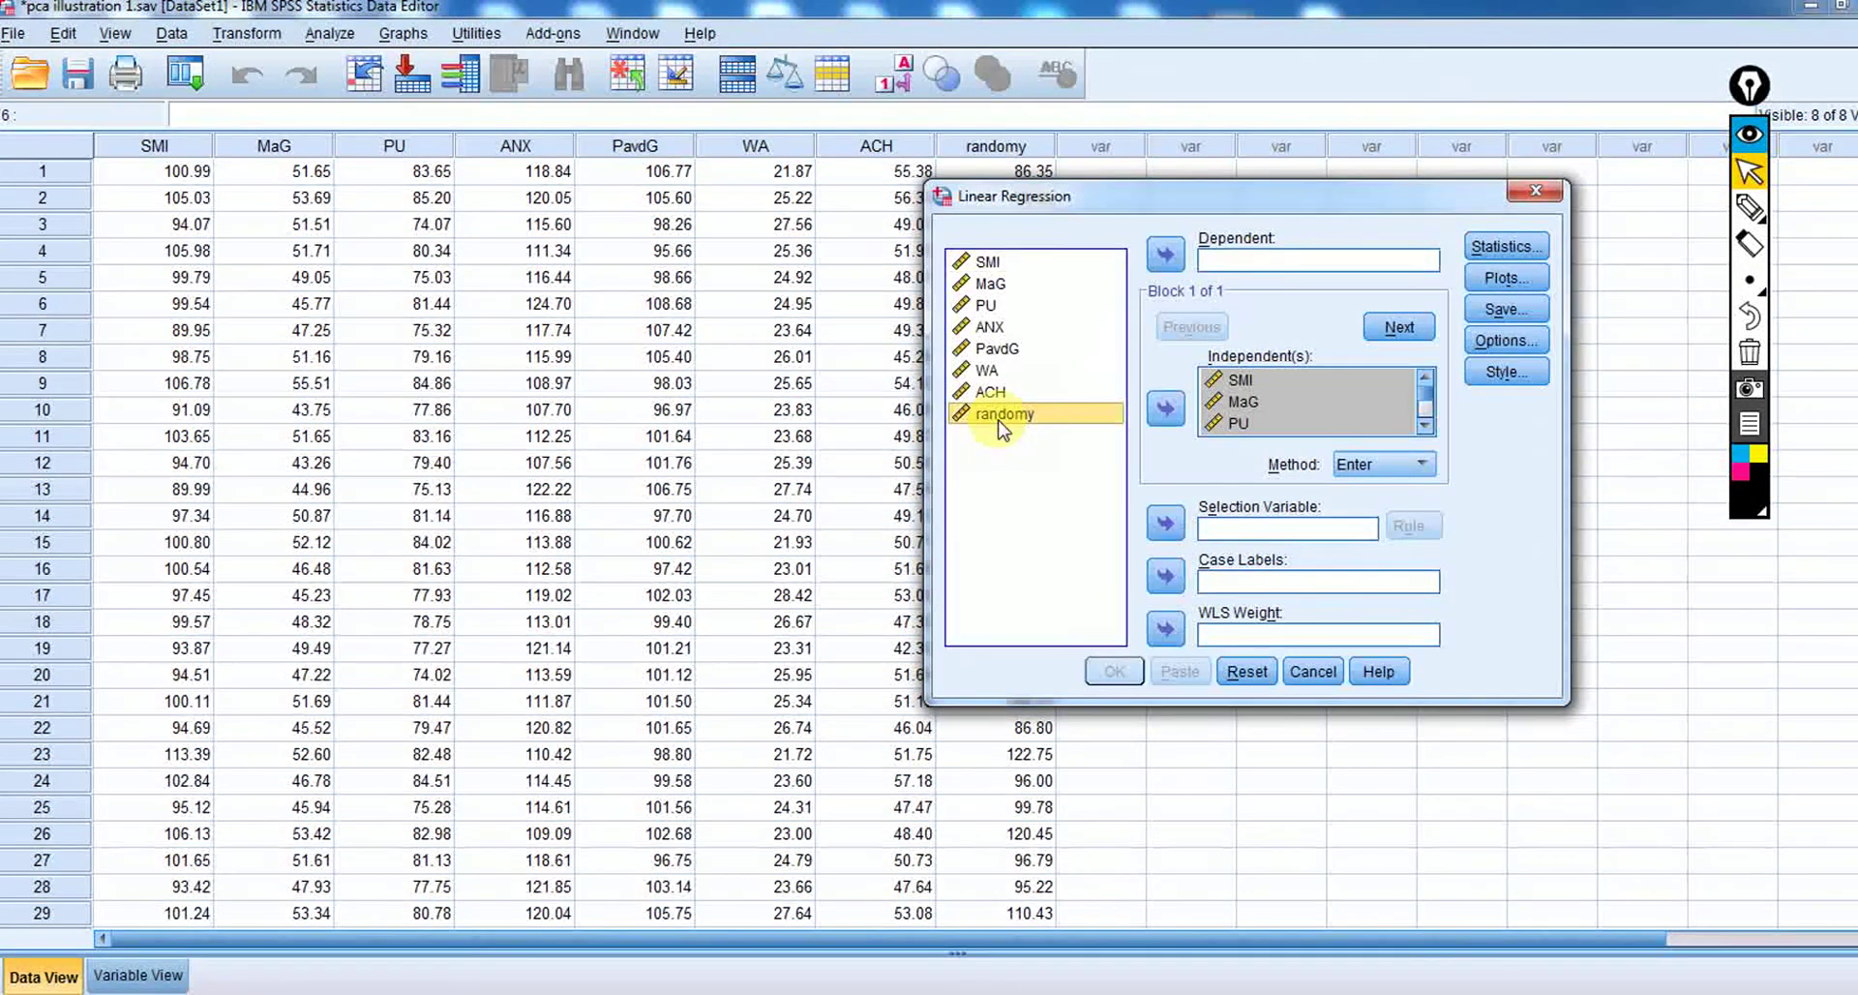
pyautogui.click(1166, 254)
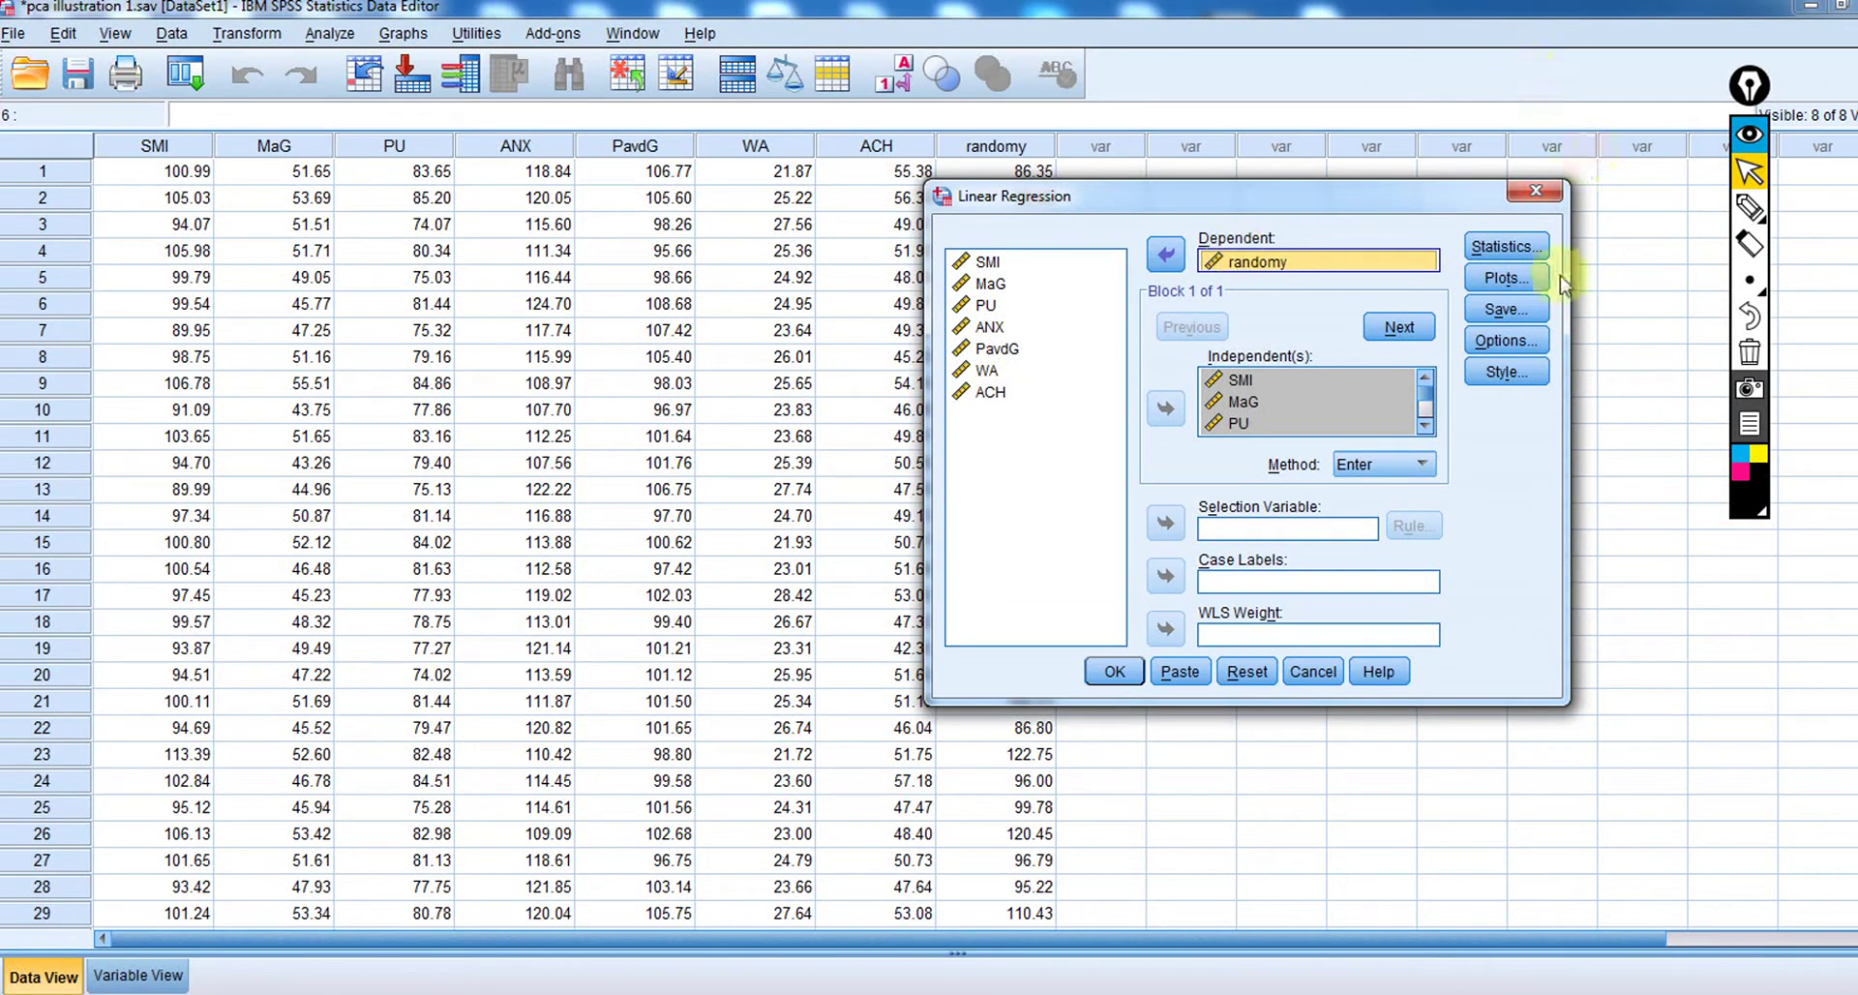
# Choose to save Mahalanobis distances, run the regression, and return to the data editor.
pyautogui.click(1515, 314)
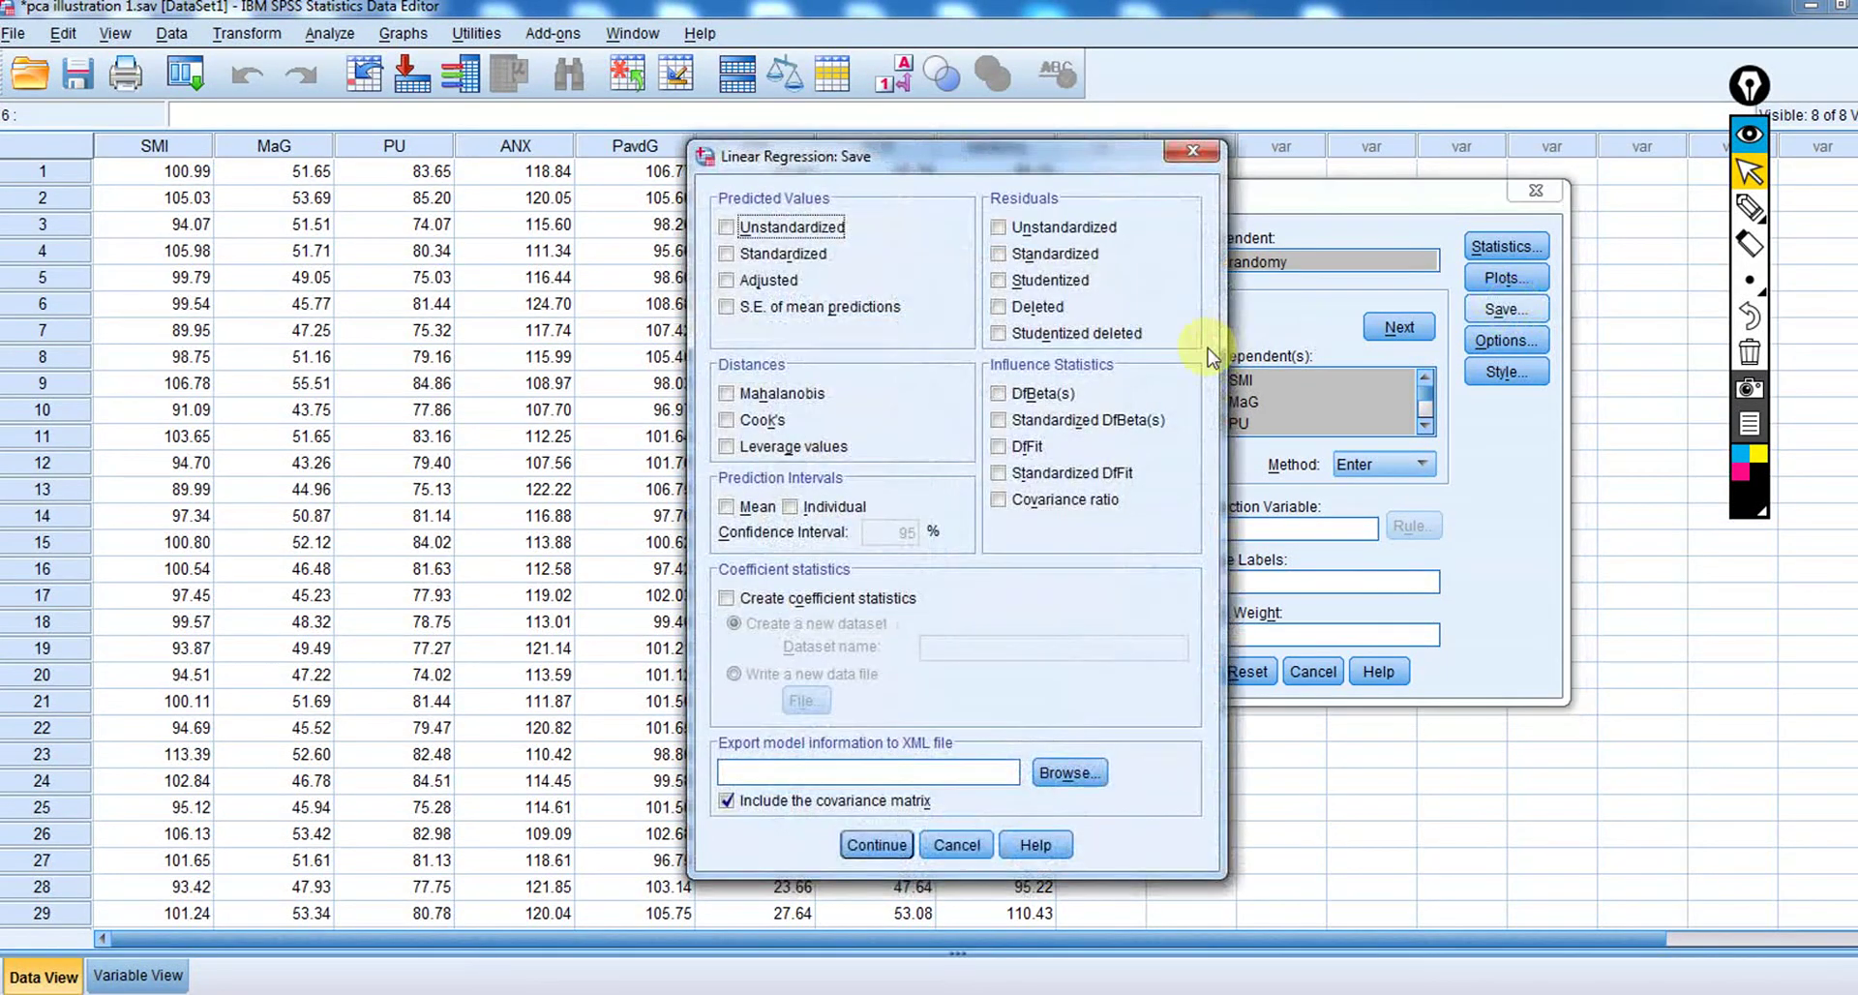
pyautogui.click(729, 393)
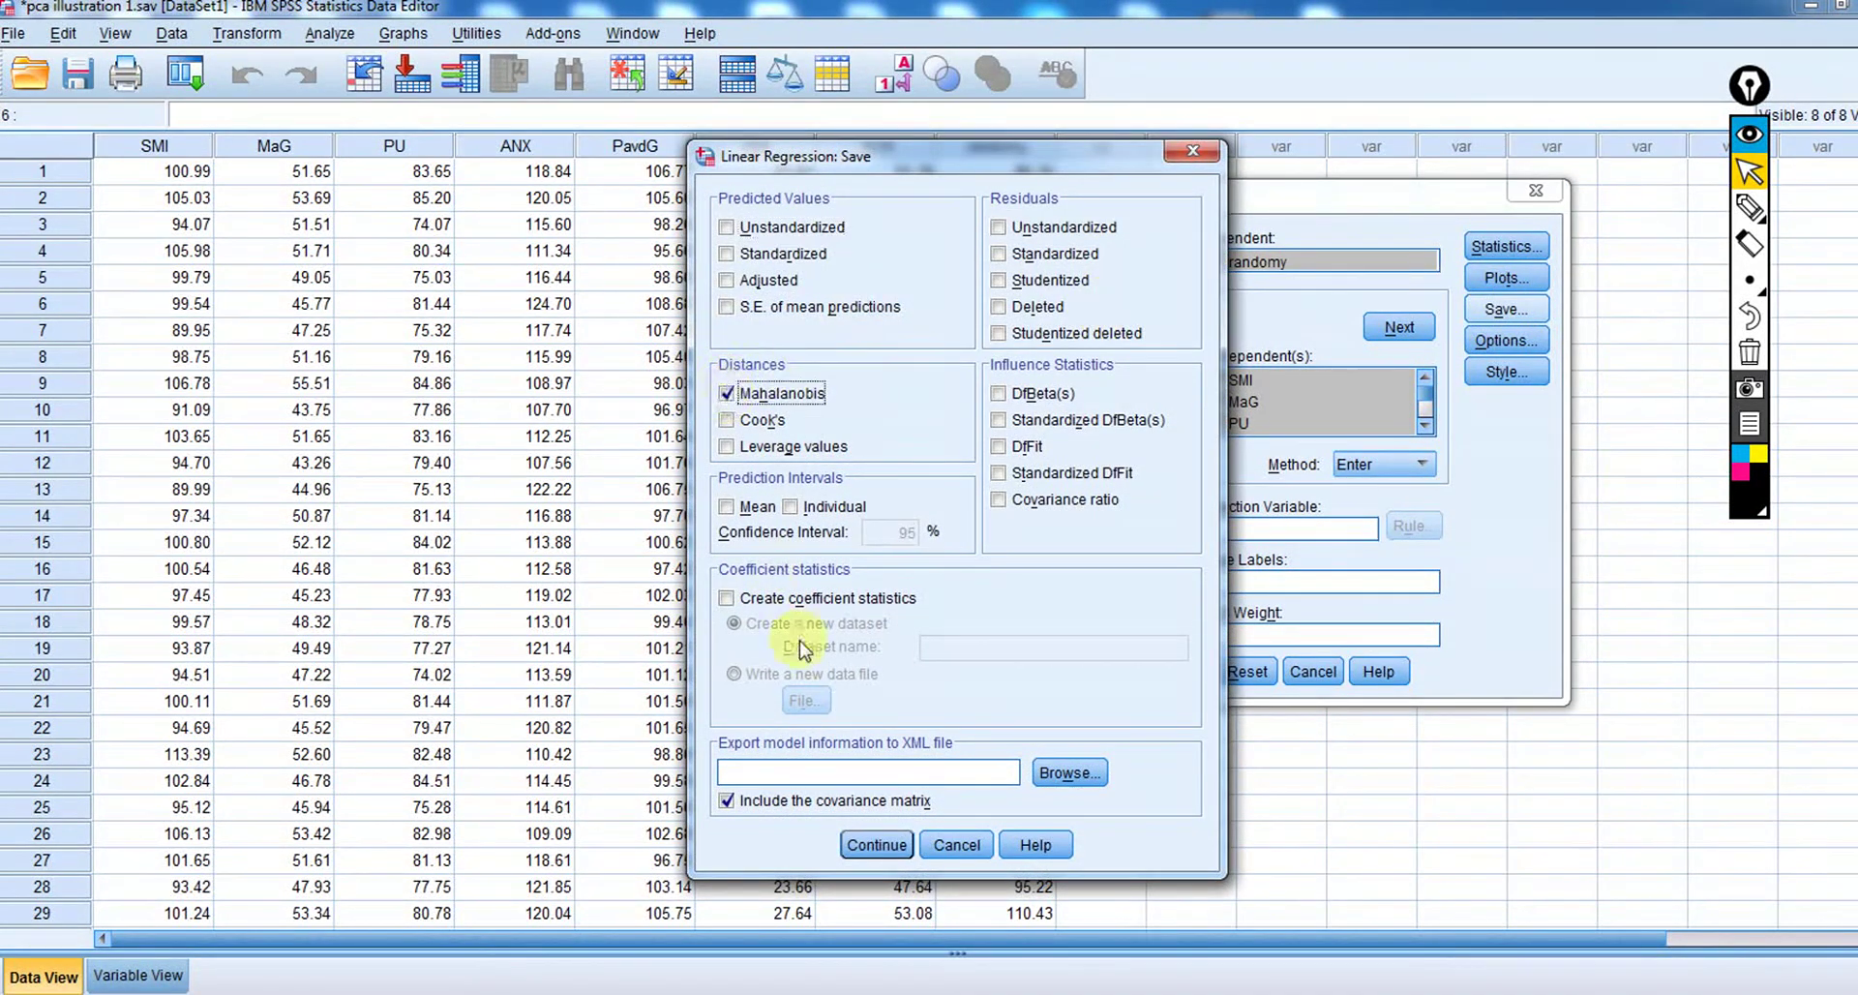
pyautogui.click(876, 845)
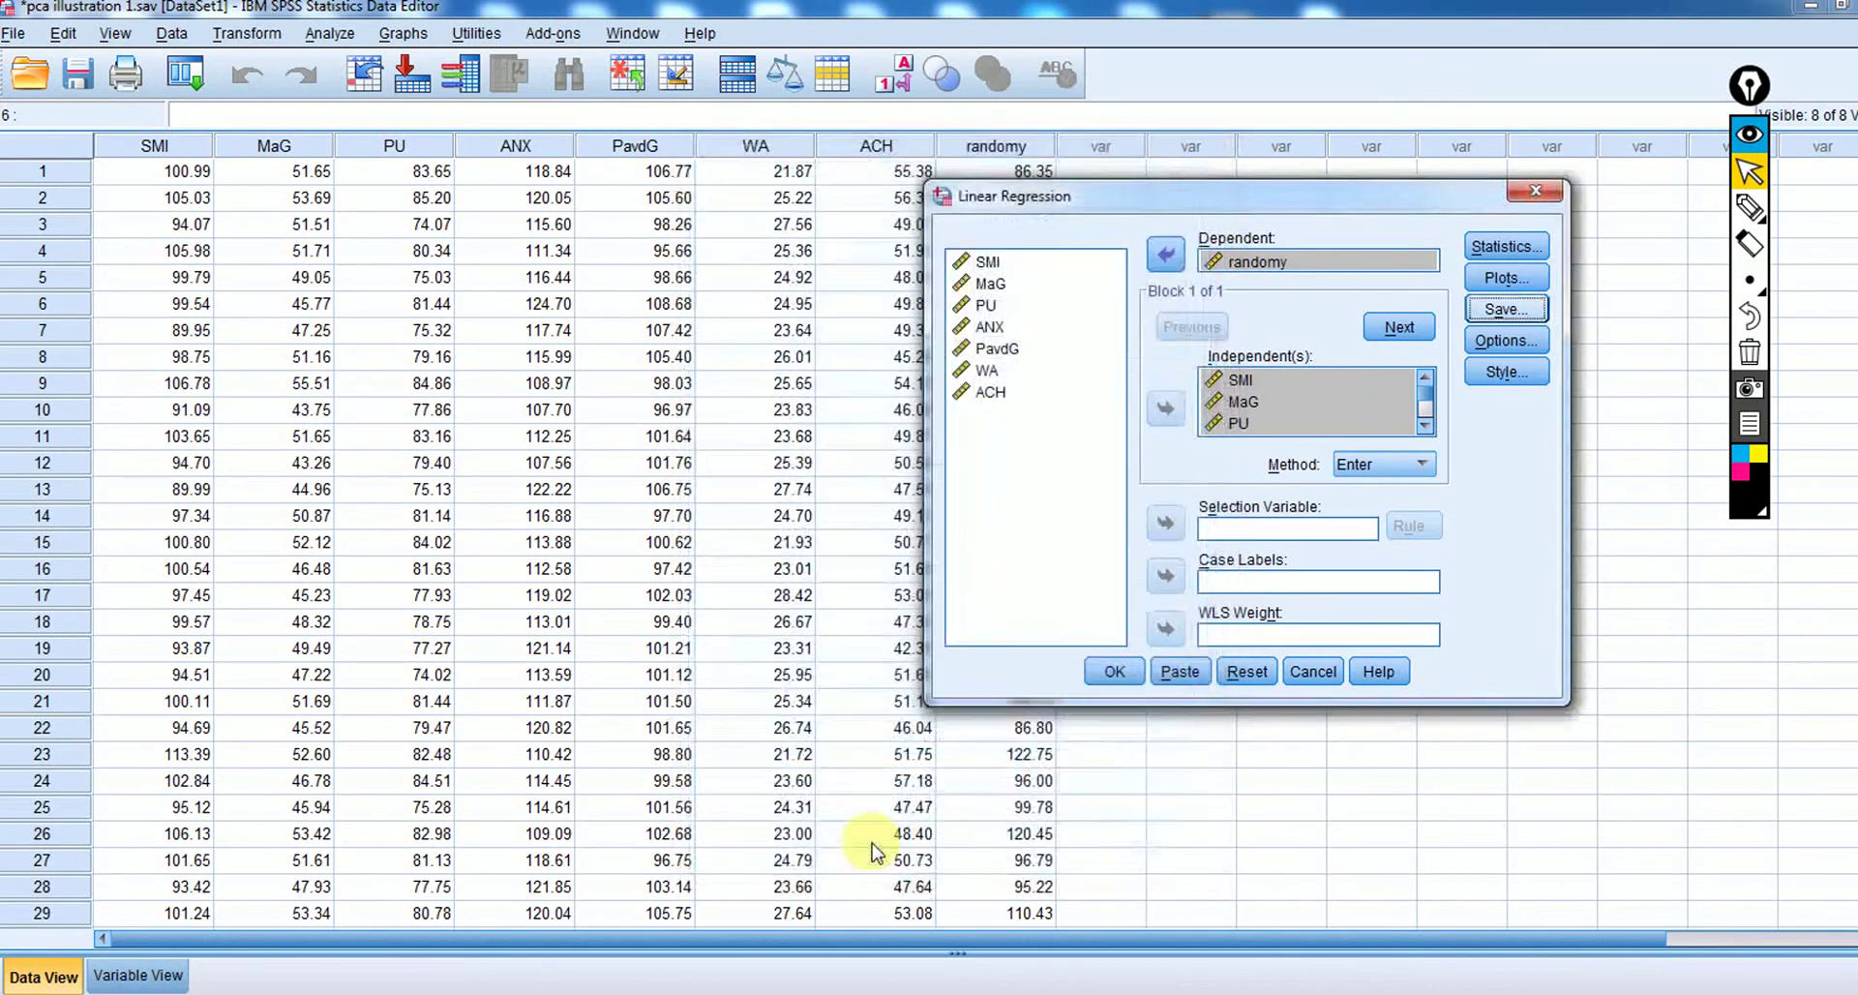
pyautogui.click(1115, 670)
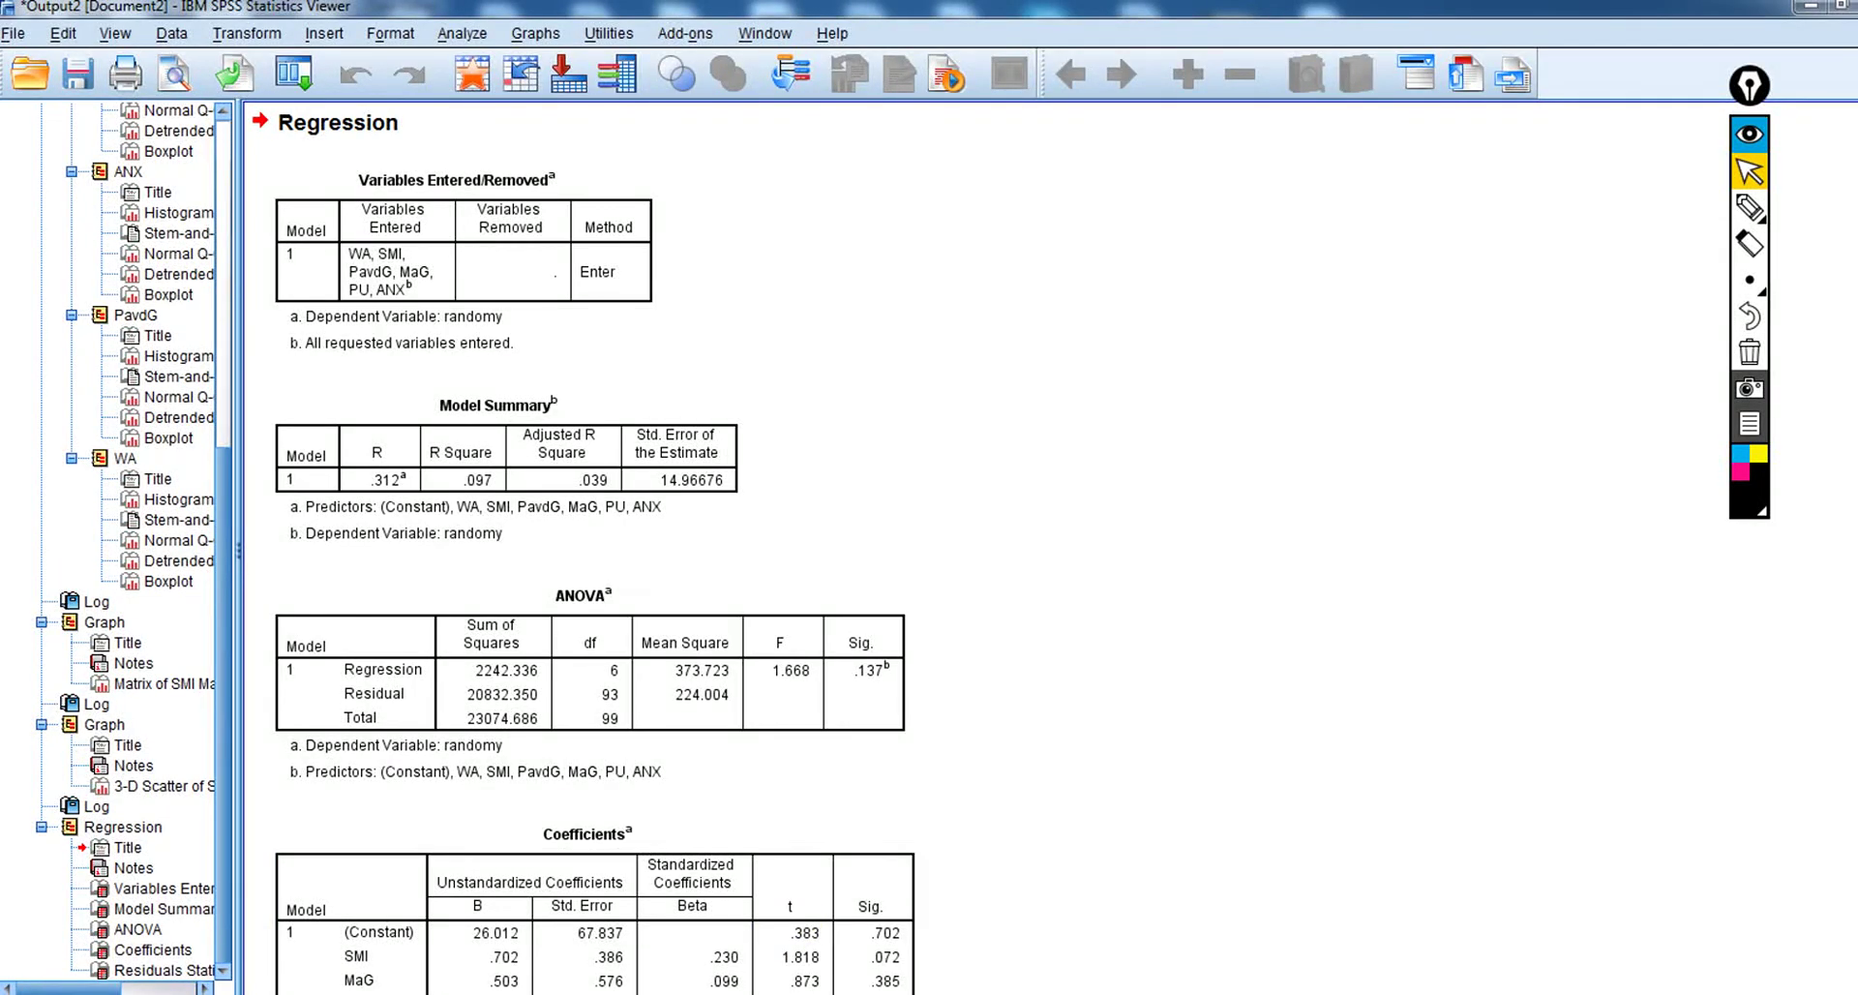
pyautogui.moveTo(847, 992)
pyautogui.click(767, 966)
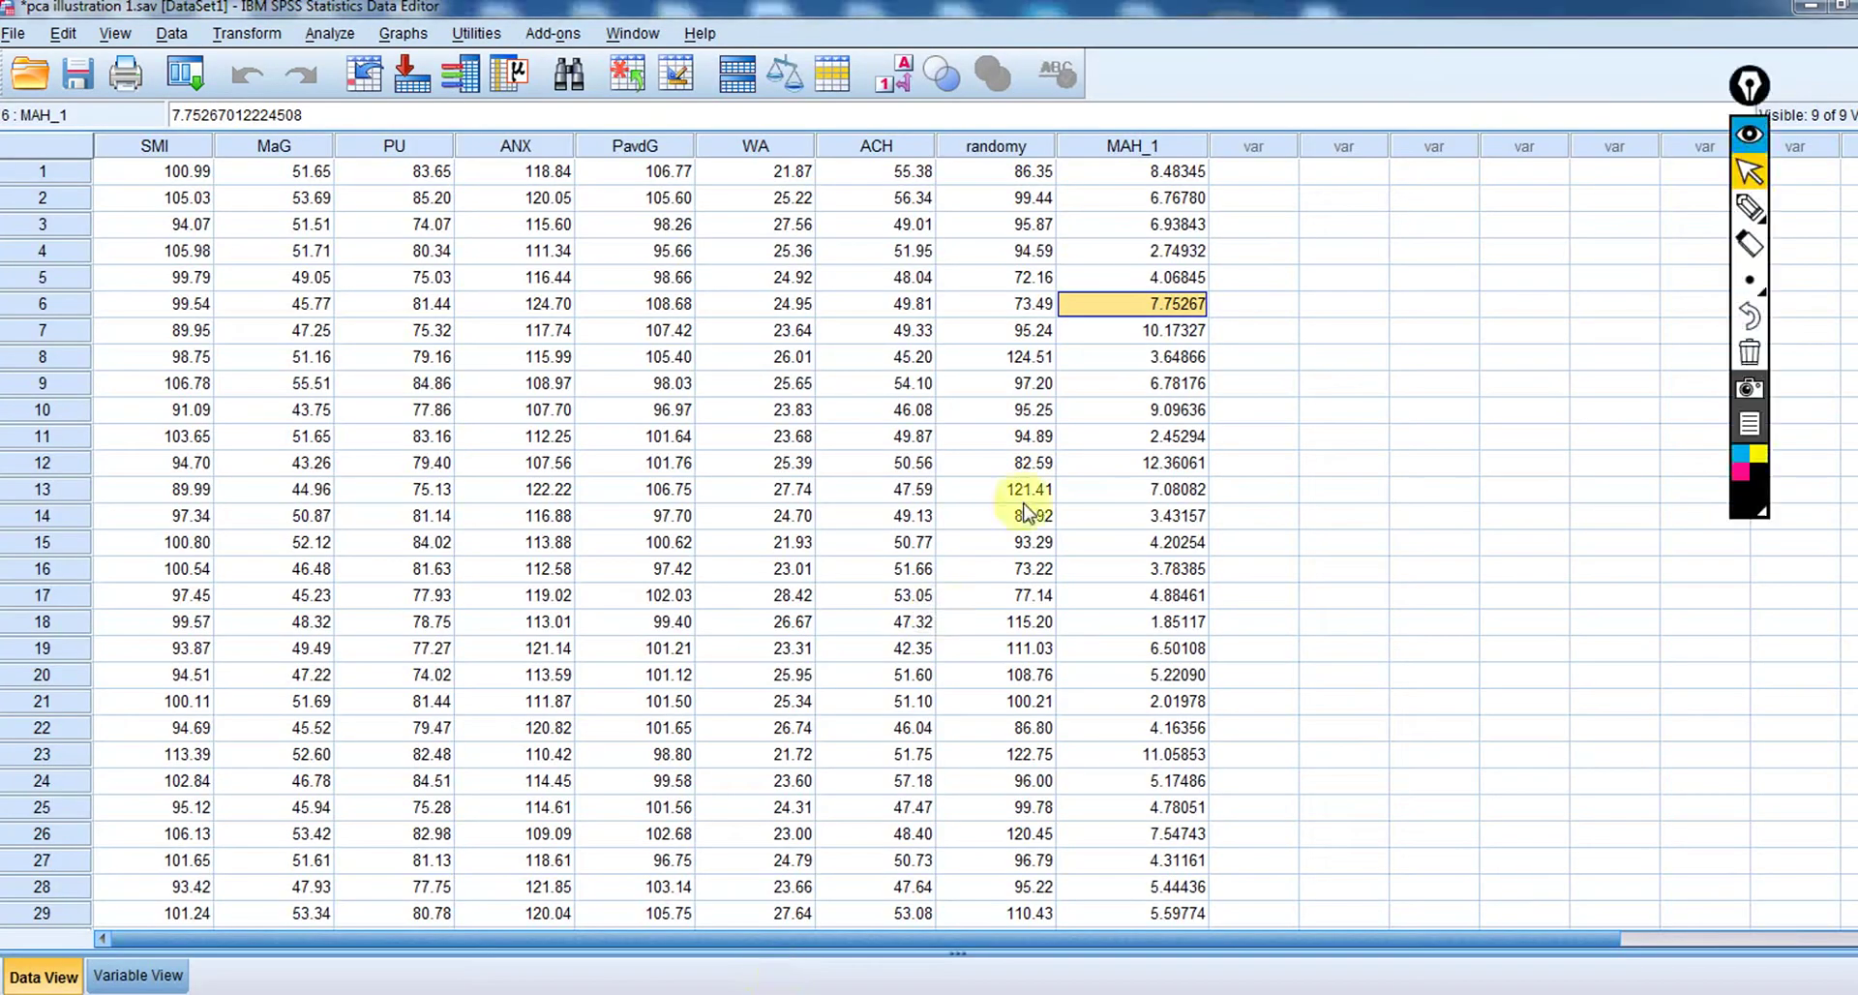
# Look through the saved Mahalanobis distances in the MAH_1 column for the first eleven cases and return to the first case.
pyautogui.click(1182, 175)
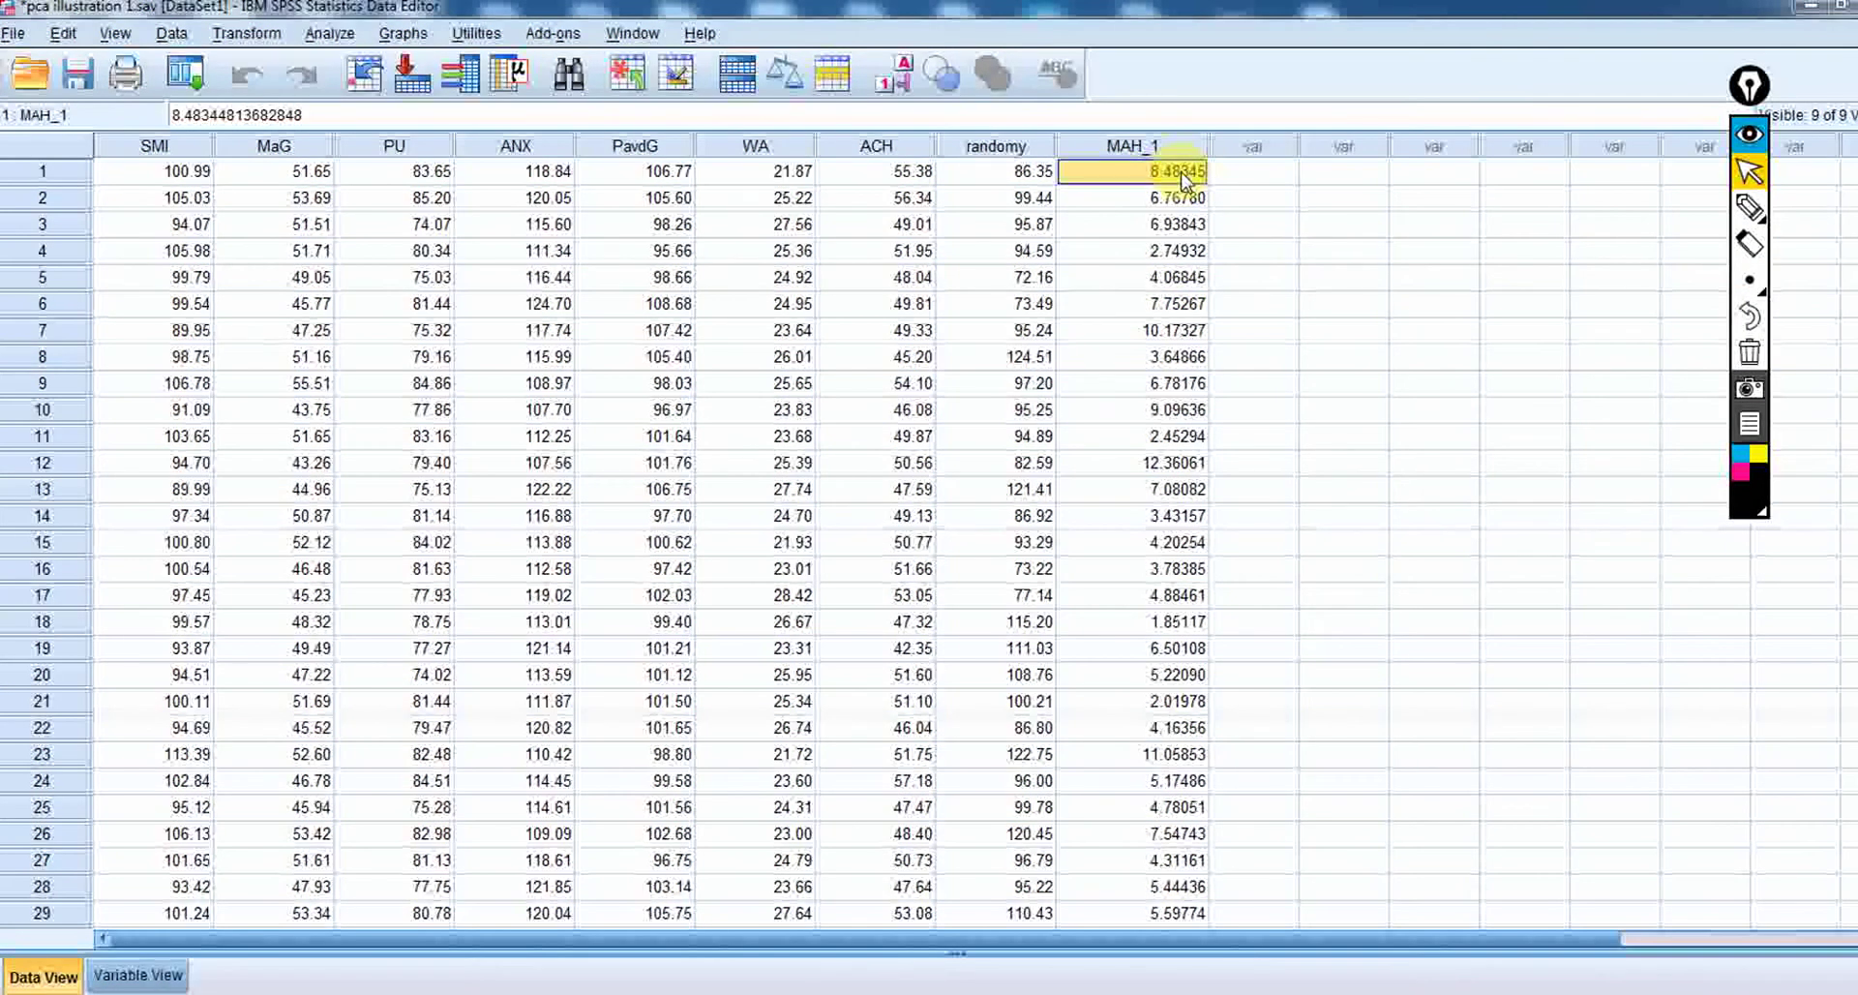
pyautogui.press('Down')
pyautogui.press('Down')
pyautogui.press('Down')
pyautogui.press('Down')
pyautogui.press('Down')
pyautogui.press('Down')
pyautogui.press('Down')
pyautogui.press('Down')
pyautogui.press('Down')
pyautogui.press('Down')
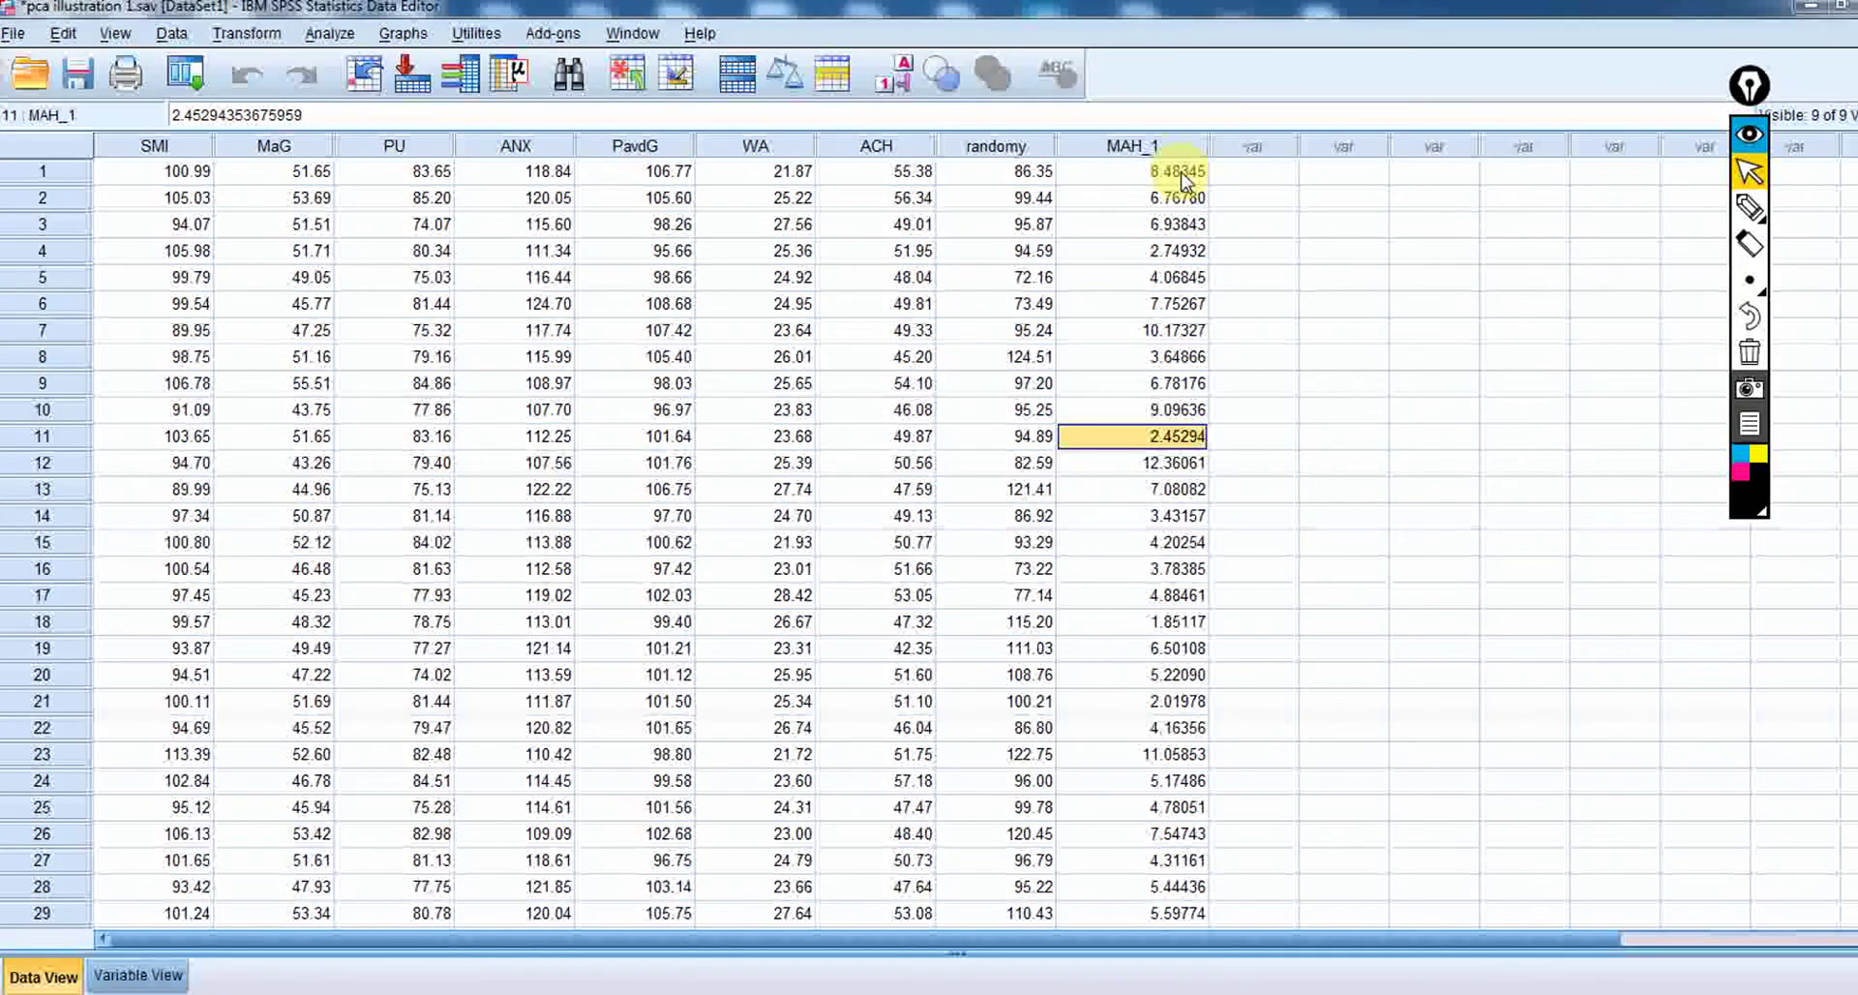
pyautogui.press('Up')
pyautogui.press('Up')
pyautogui.press('Up')
pyautogui.press('Up')
pyautogui.press('Up')
pyautogui.press('Up')
pyautogui.press('Up')
pyautogui.press('Up')
pyautogui.press('Up')
pyautogui.press('Up')
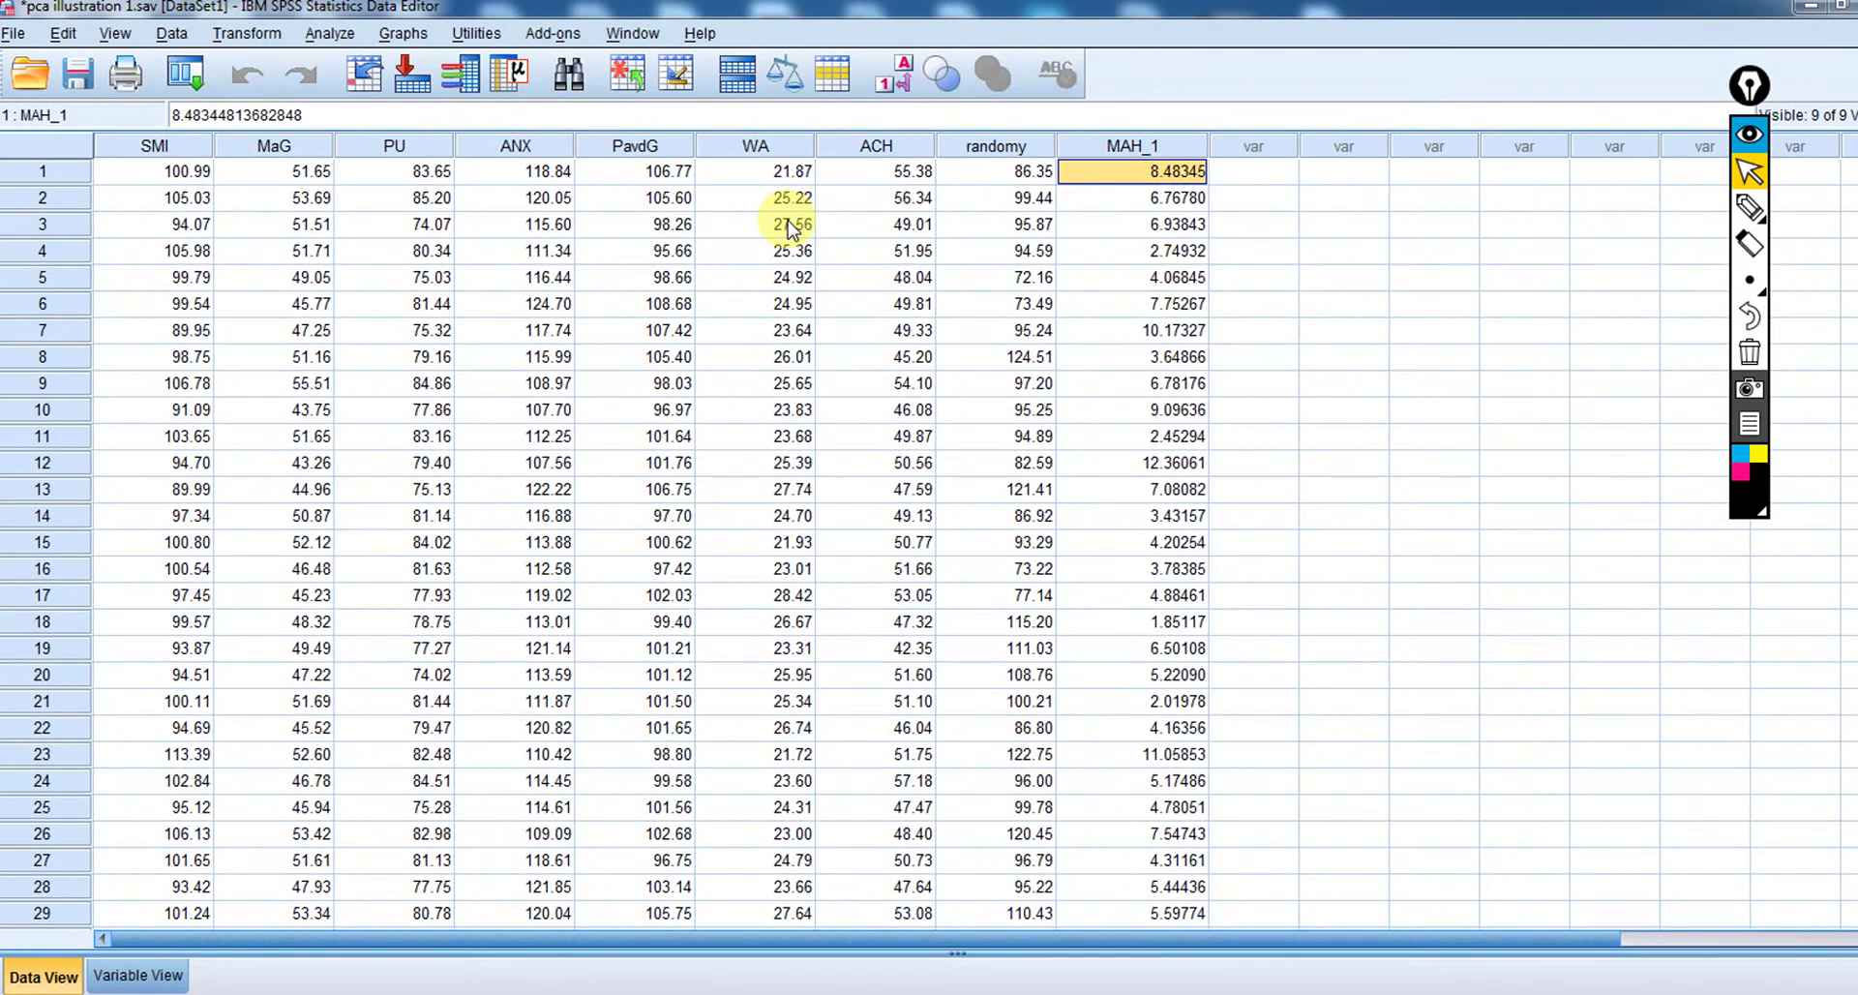
pyautogui.press('Right')
pyautogui.press('Right')
pyautogui.press('Left')
pyautogui.press('Left')
pyautogui.press('Right')
pyautogui.press('Left')
pyautogui.press('Down')
pyautogui.press('Down')
pyautogui.press('Down')
pyautogui.press('Down')
pyautogui.press('Down')
pyautogui.press('Down')
pyautogui.press('Down')
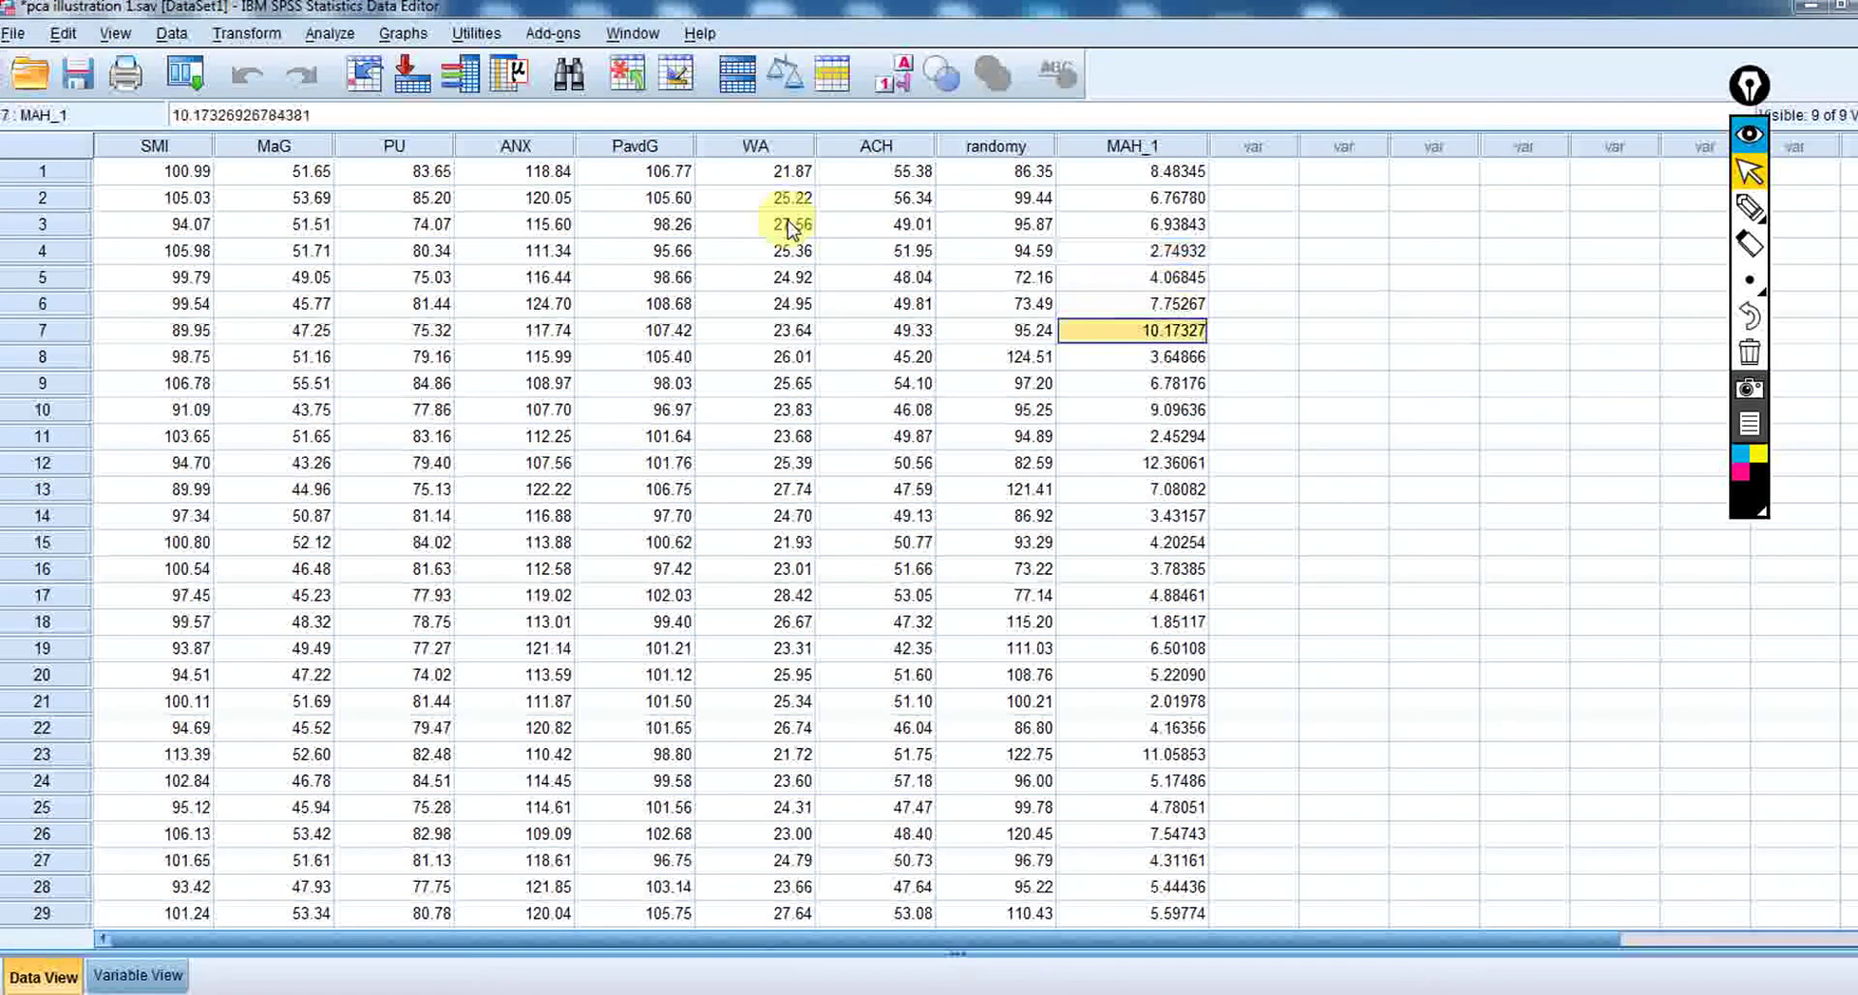
pyautogui.press('Up')
pyautogui.press('Up')
pyautogui.press('Up')
pyautogui.press('Up')
pyautogui.press('Up')
pyautogui.press('Up')
pyautogui.press('Up')
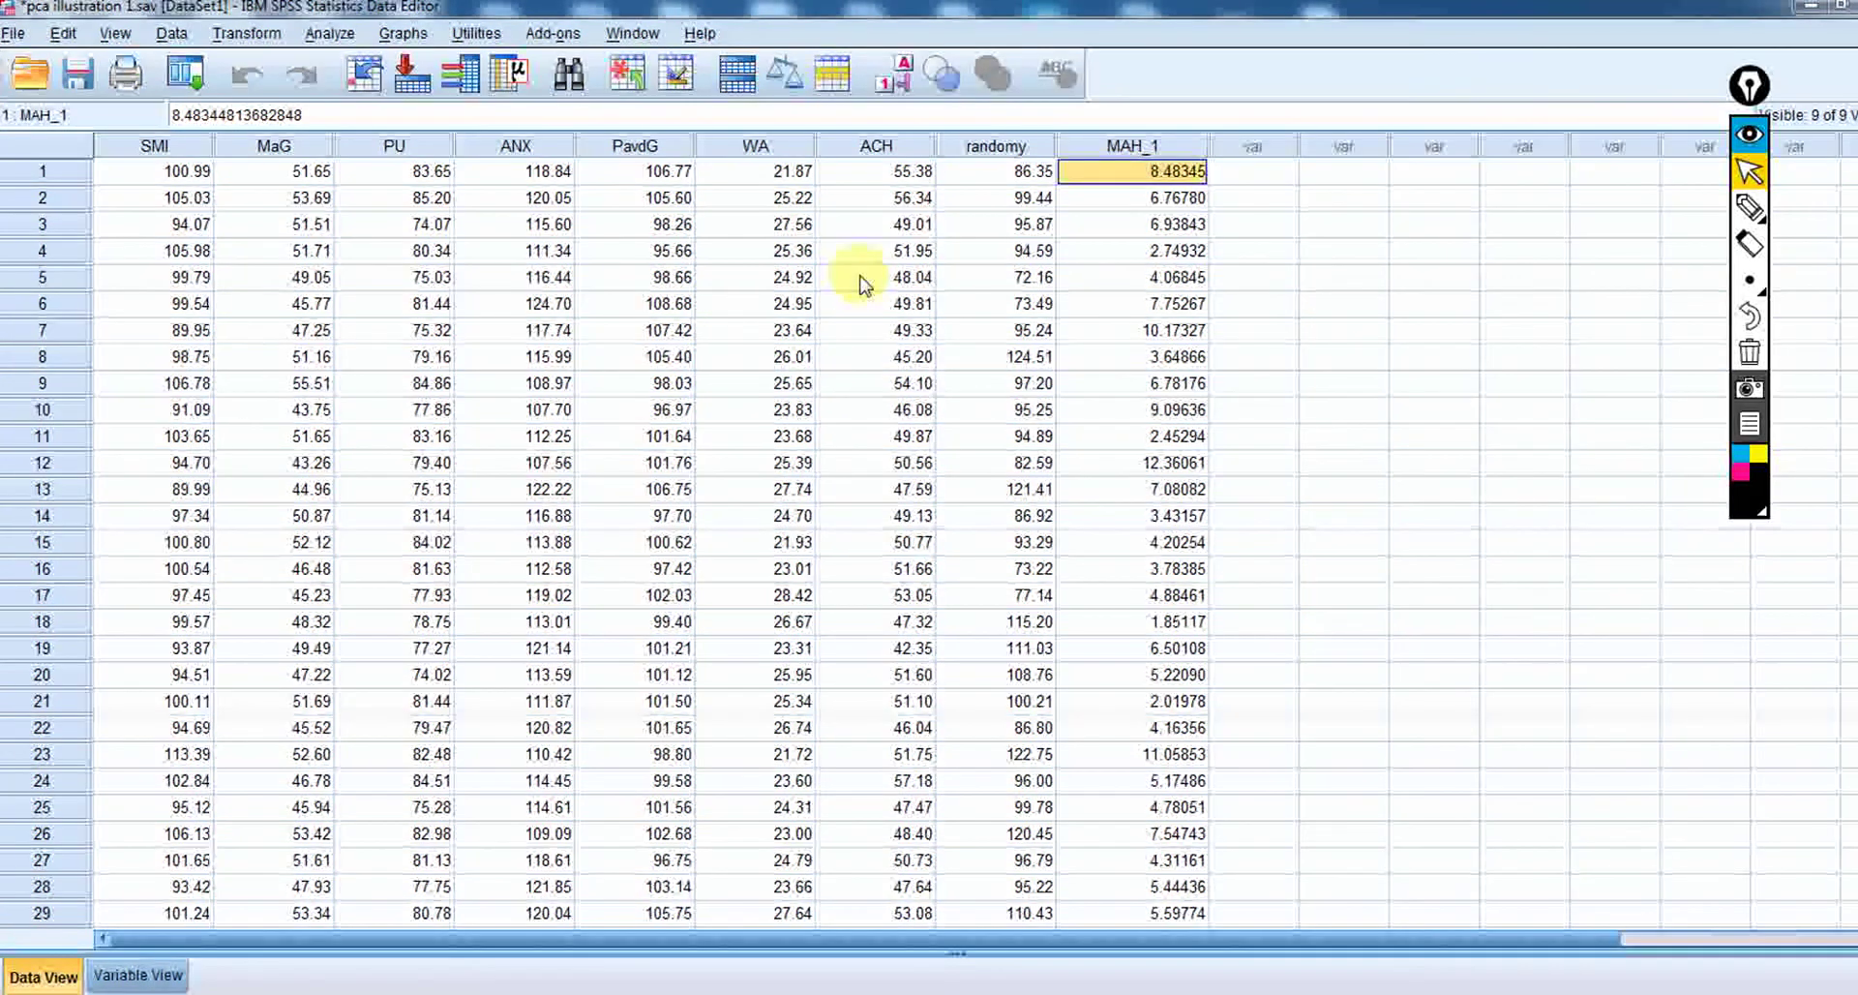
pyautogui.press('Down')
pyautogui.press('Down')
pyautogui.press('Down')
pyautogui.press('Down')
pyautogui.press('Down')
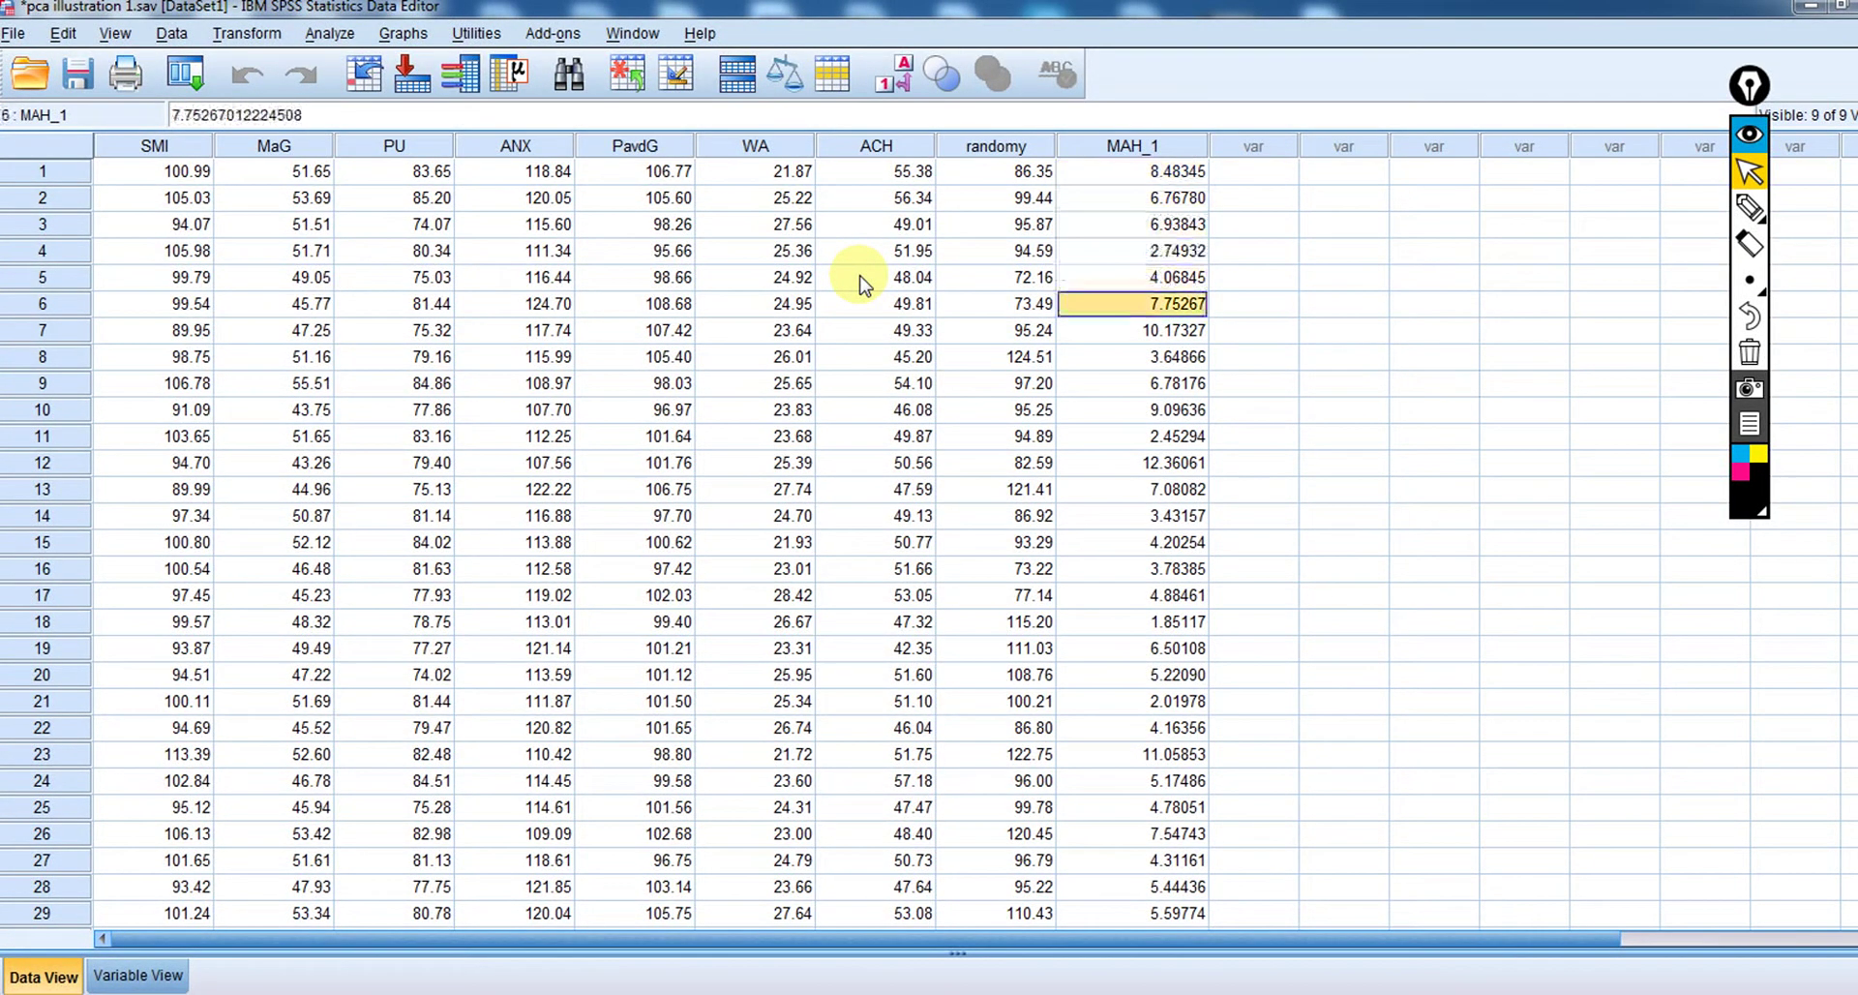
pyautogui.press('Up')
pyautogui.press('Up')
pyautogui.press('Up')
pyautogui.press('Up')
pyautogui.press('Up')
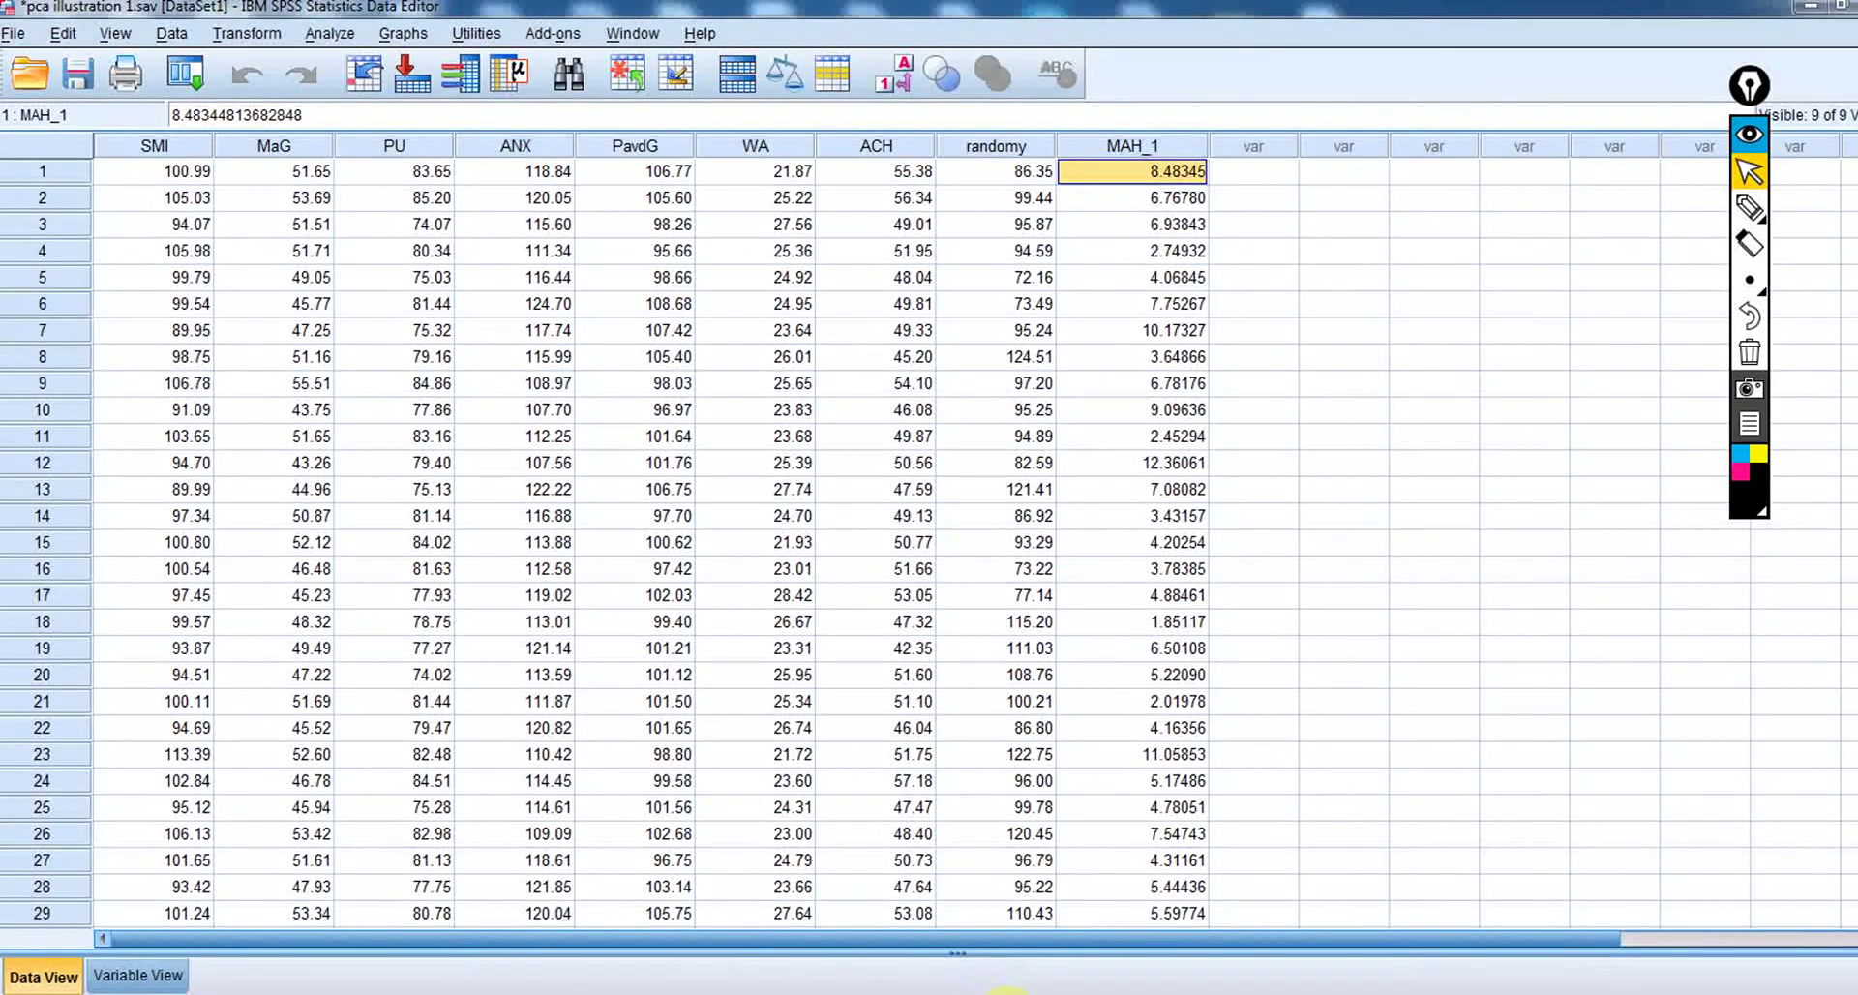
# Switch to the chi-square distribution table in the browser and mark the critical value for 6 degrees of freedom at the .050 level.
pyautogui.click(1006, 992)
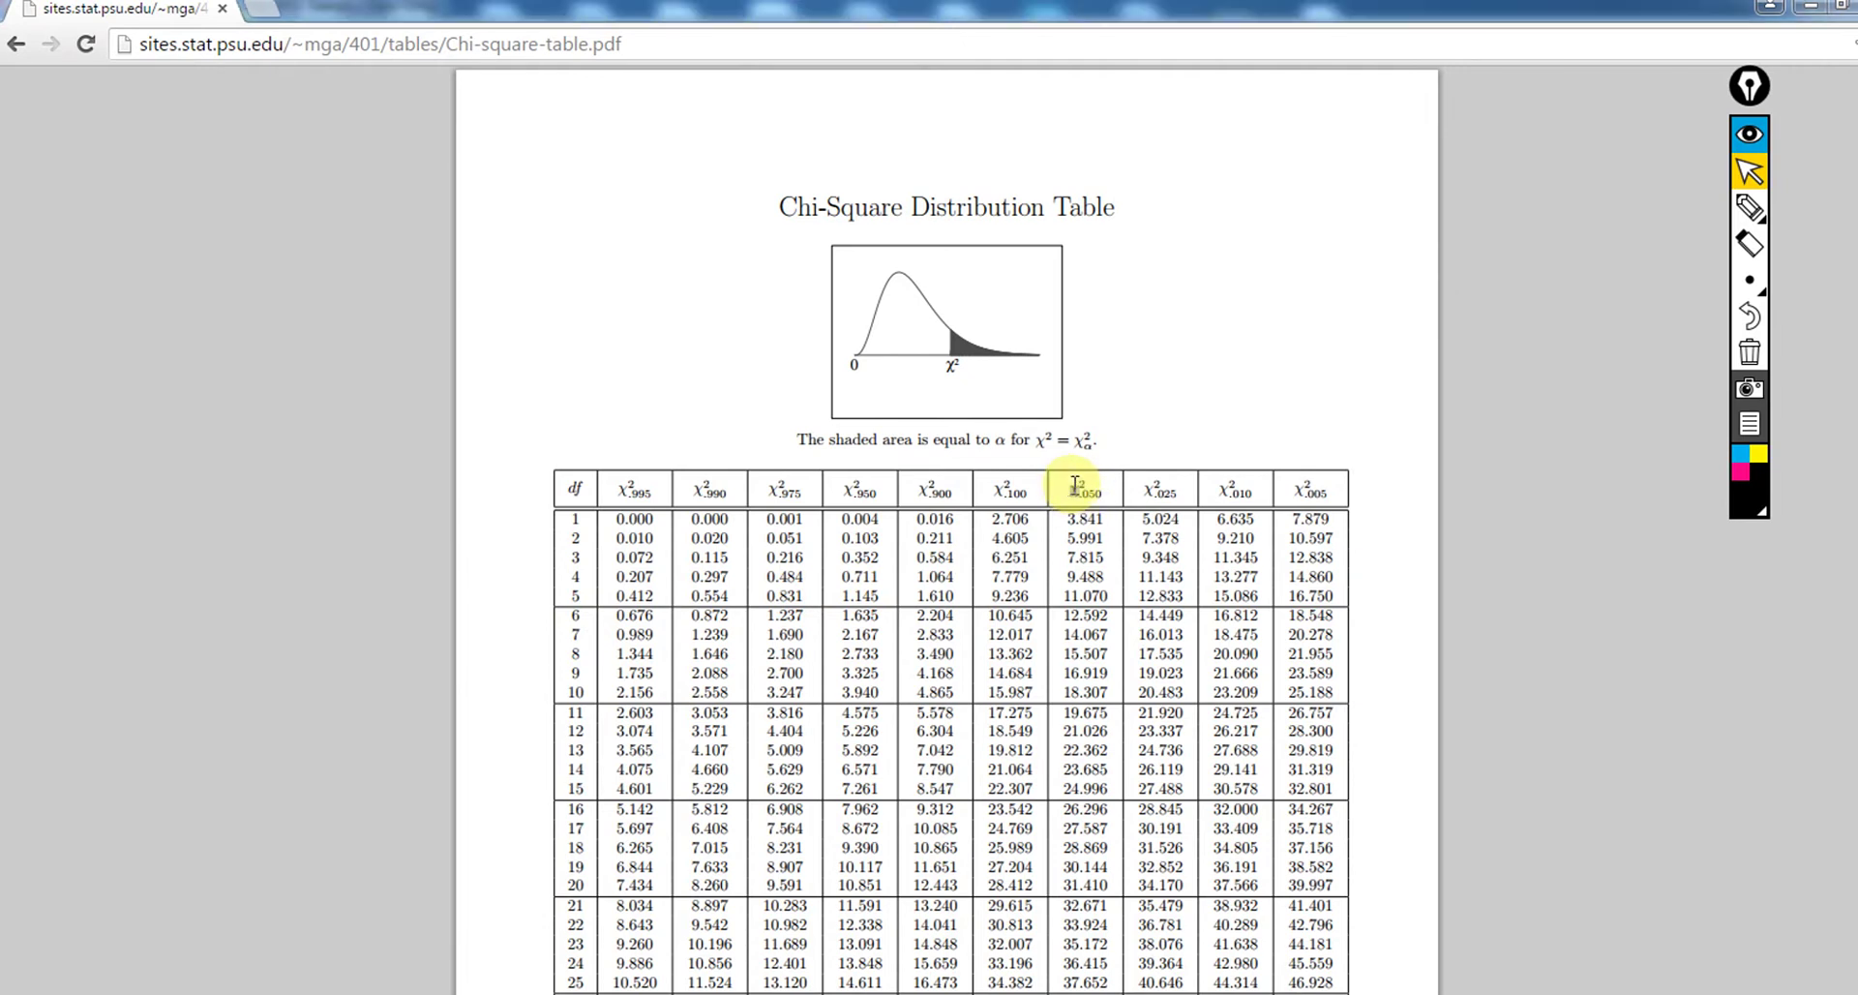
pyautogui.moveTo(1069, 486); pyautogui.dragTo(1113, 484)
pyautogui.click(1113, 485)
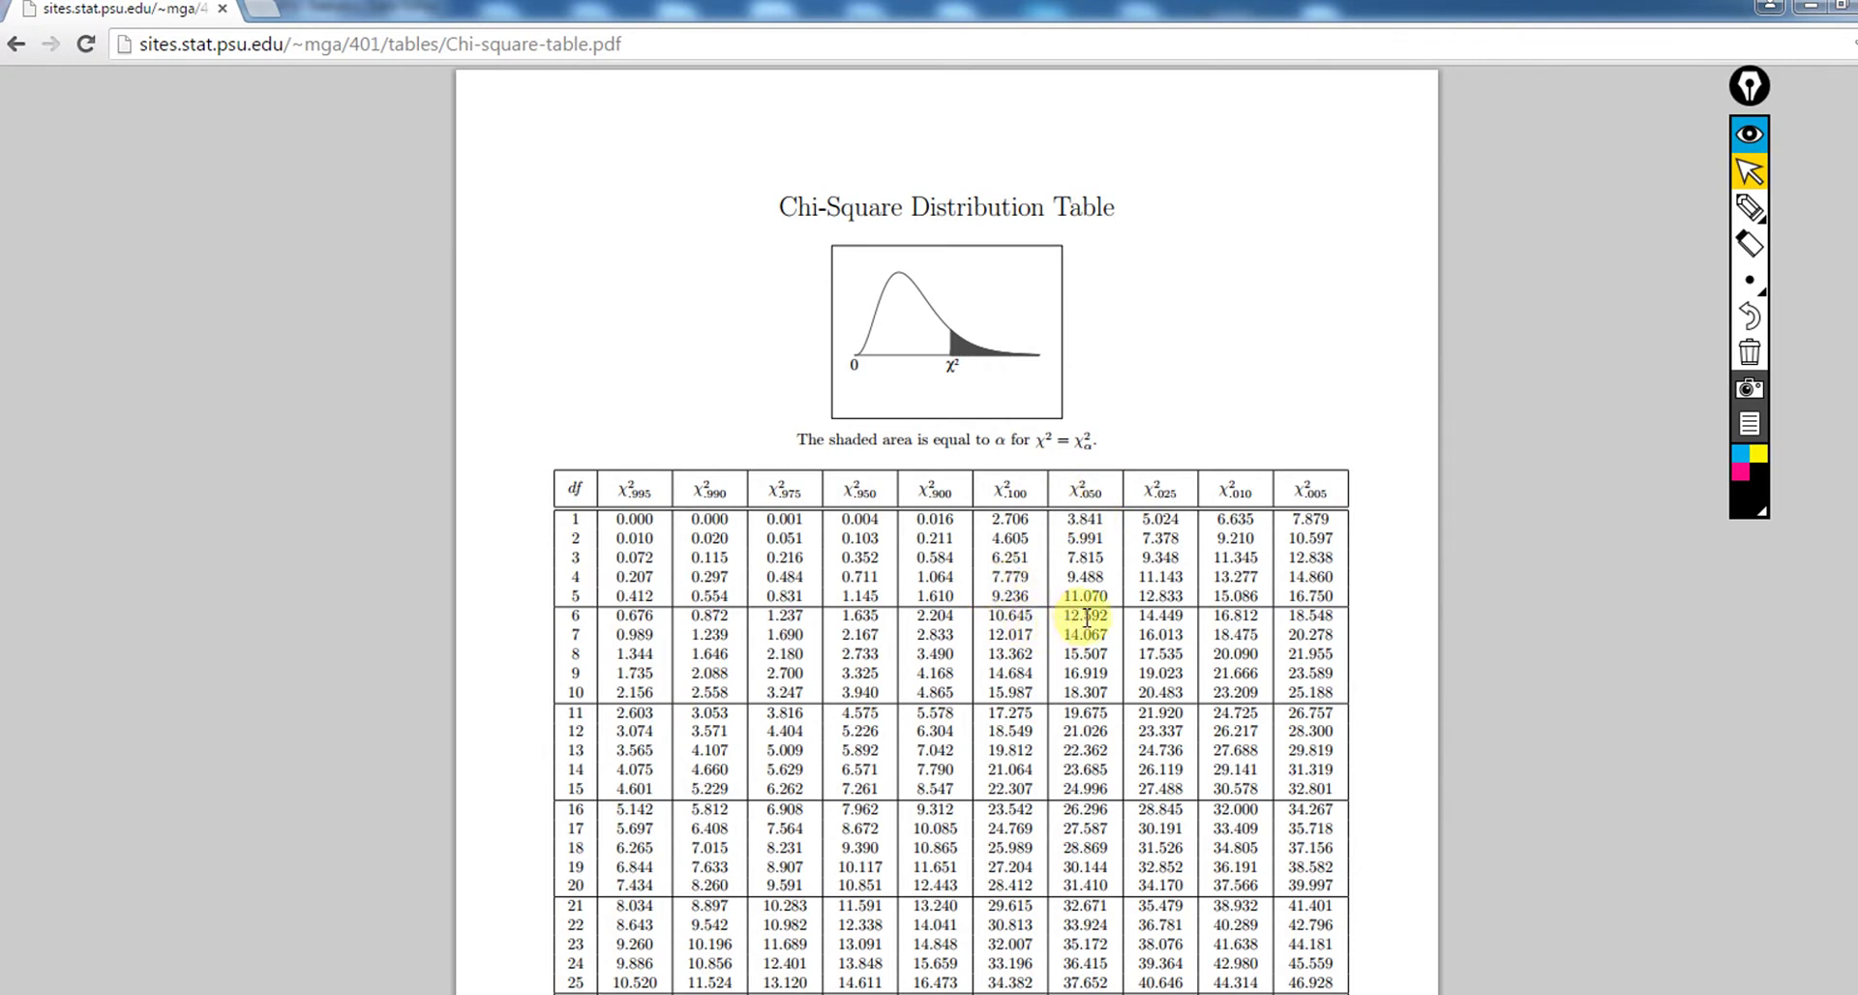
pyautogui.moveTo(1064, 616); pyautogui.dragTo(1112, 617)
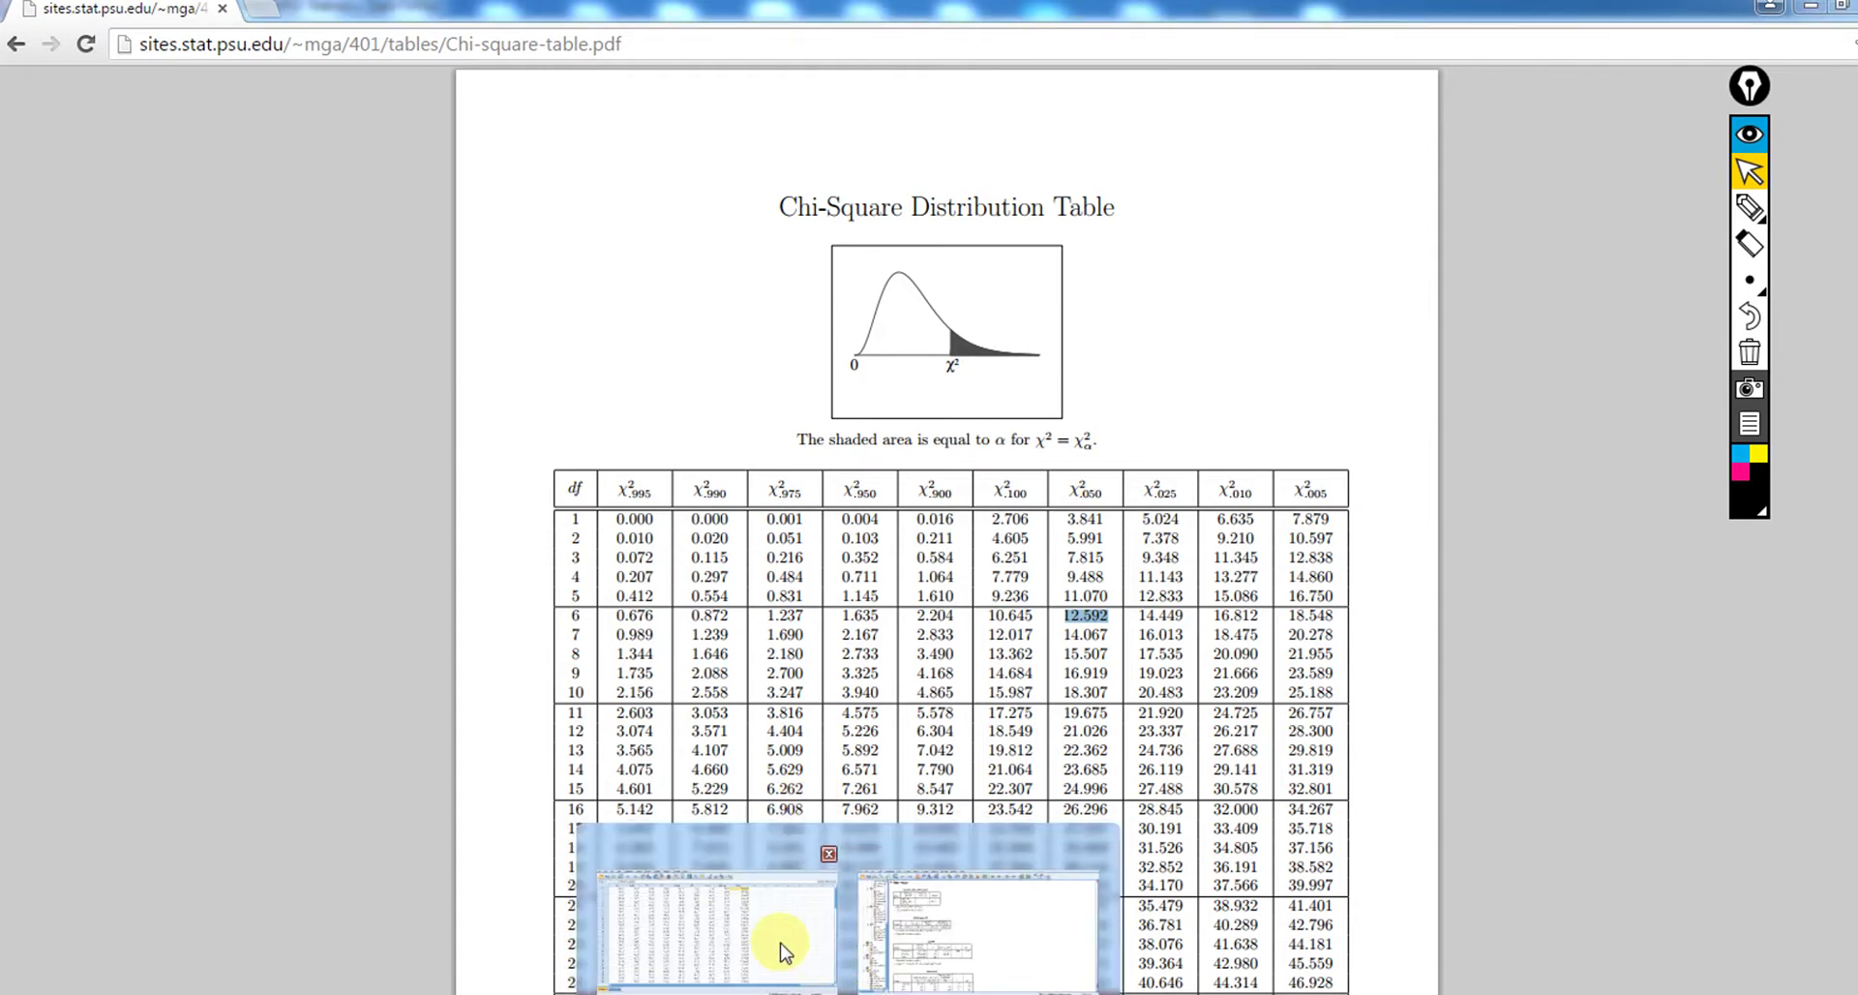
# Return to the SPSS data editor, recheck the chi-square critical value in the browser table, and go back to the MAH_1 column.
pyautogui.click(780, 951)
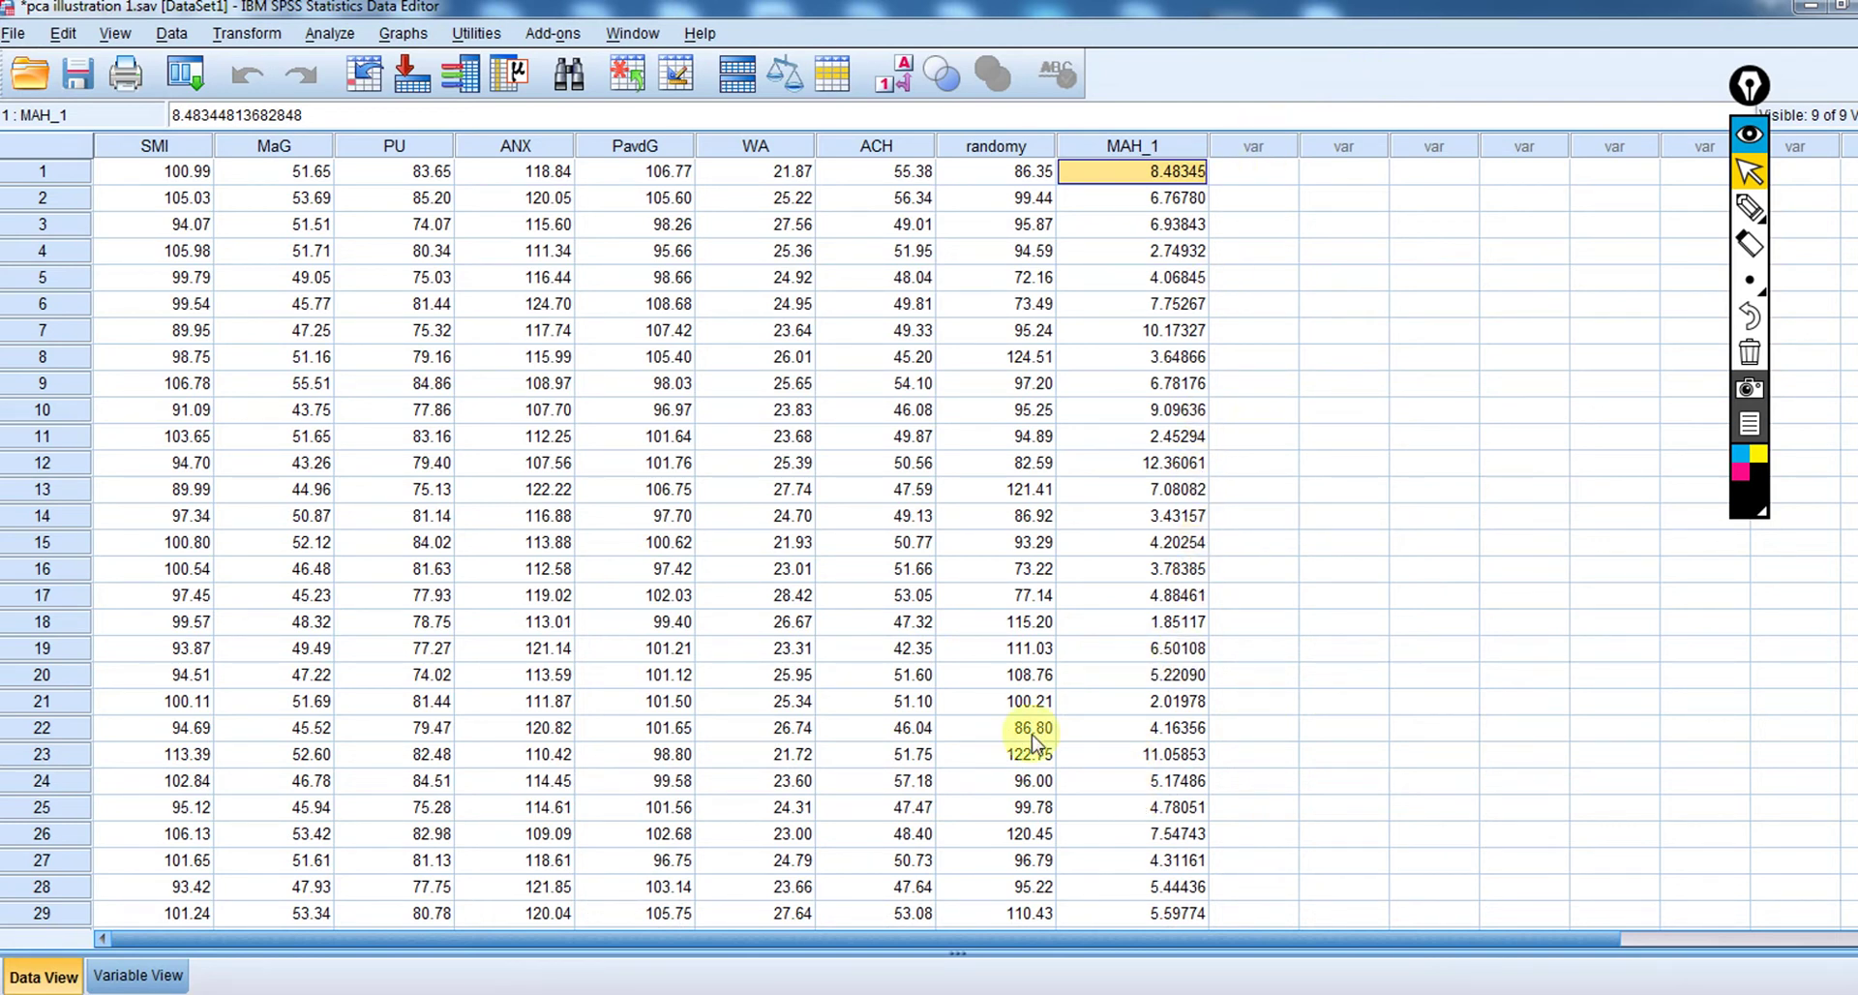
pyautogui.hotkey('alt', 'Tab')
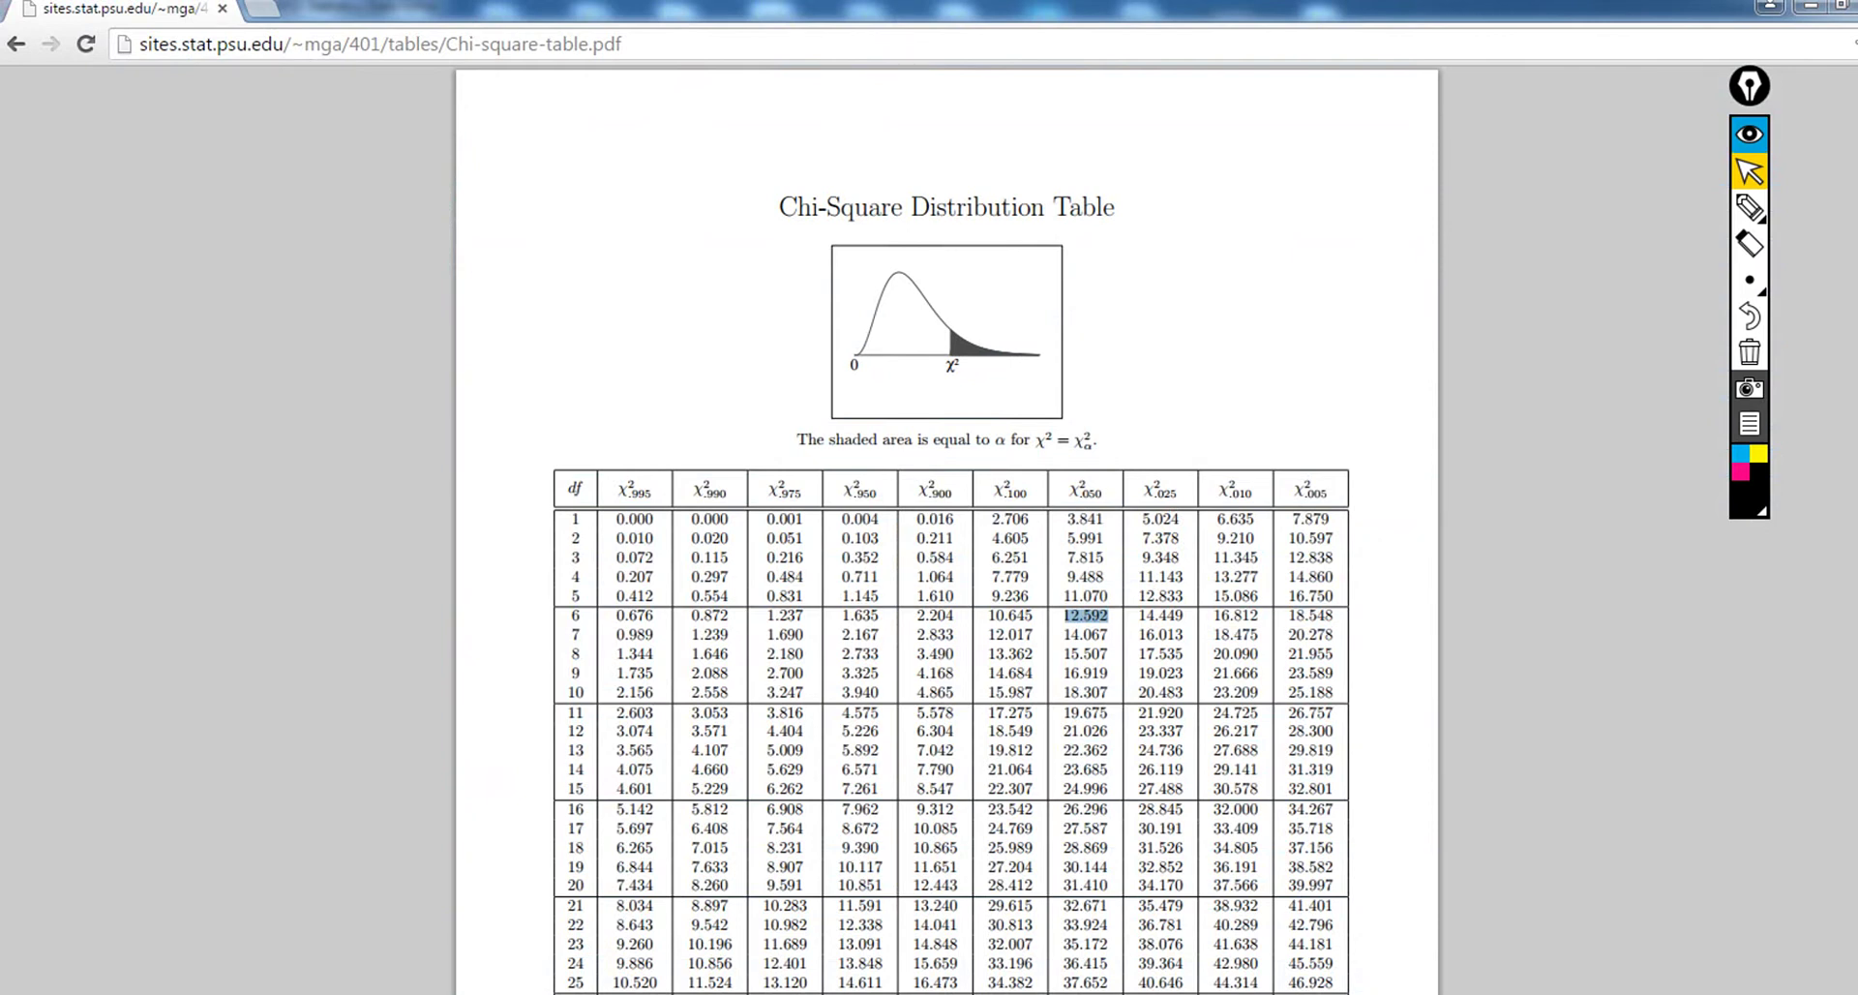
pyautogui.hotkey('alt', 'Tab')
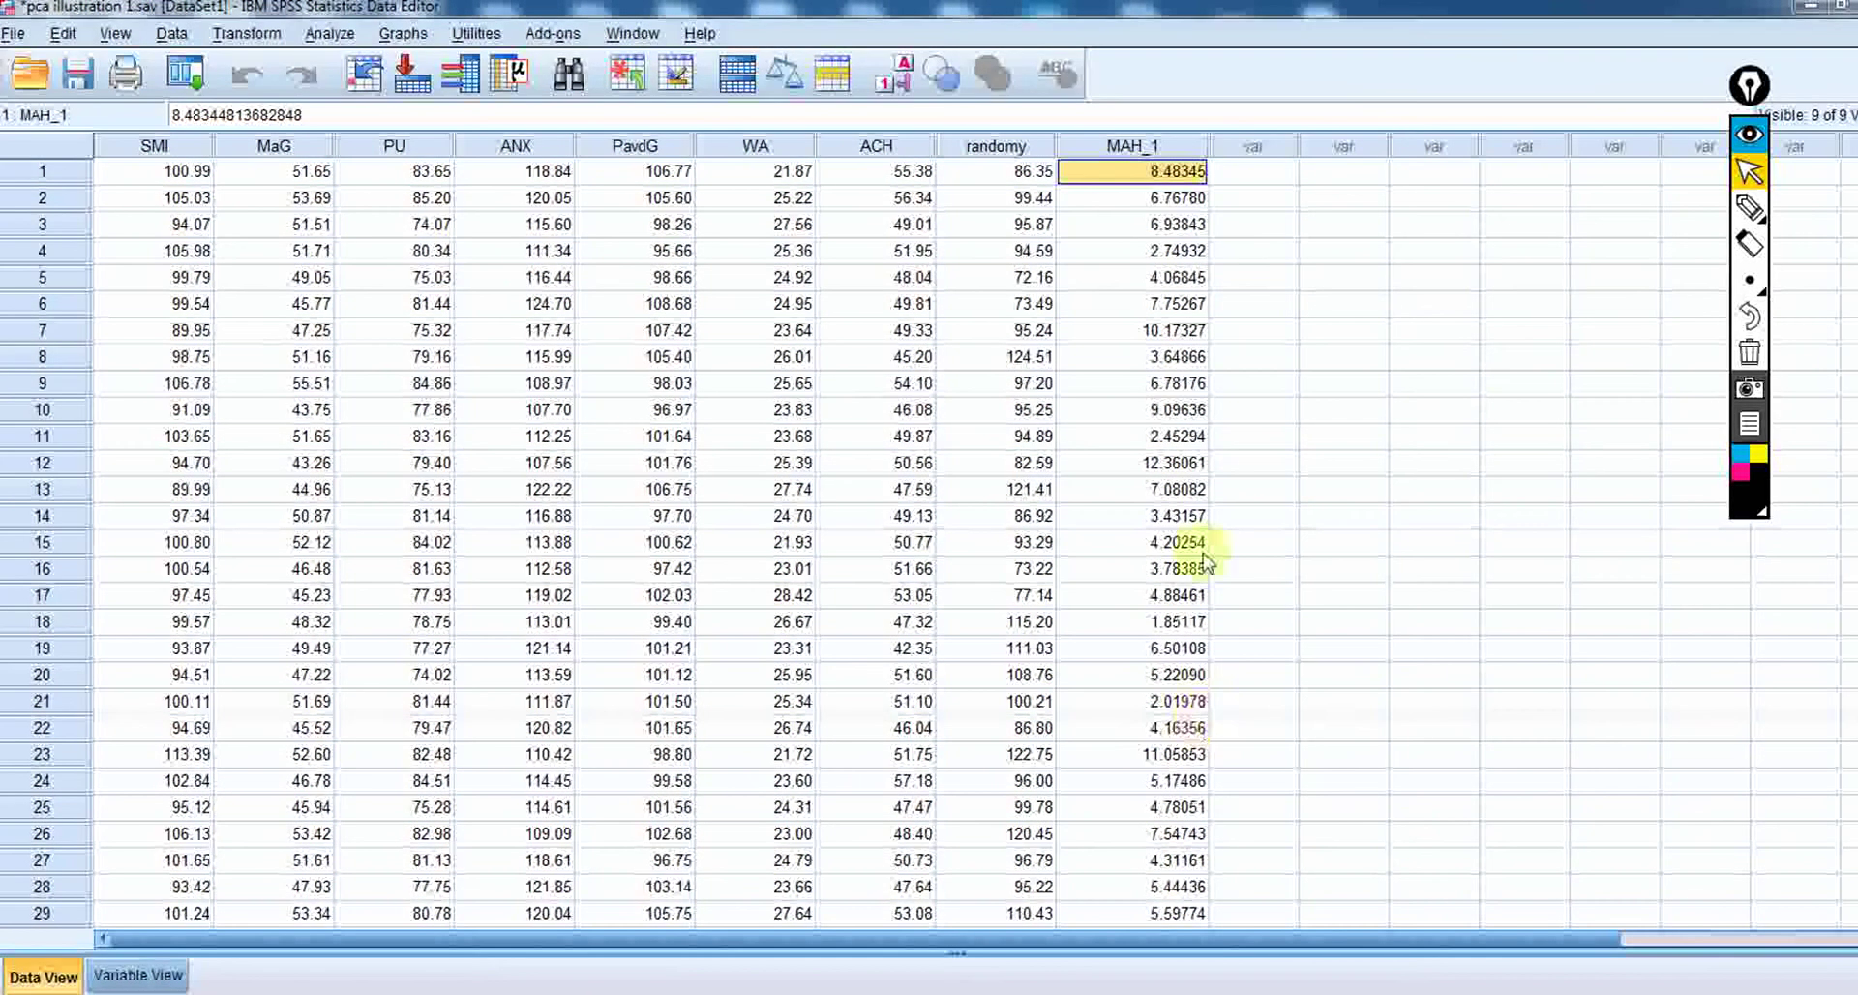
# Scan the MAH_1 column from case 6 down past case 86 for Mahalanobis distances above the chi-square critical value.
pyautogui.click(1115, 306)
pyautogui.press('Down')
pyautogui.press('Down')
pyautogui.press('Down')
pyautogui.press('Down')
pyautogui.press('Down')
pyautogui.press('Down')
pyautogui.press('Down')
pyautogui.press('Down')
pyautogui.press('Down')
pyautogui.press('Down')
pyautogui.press('Down')
pyautogui.press('Down')
pyautogui.press('Down')
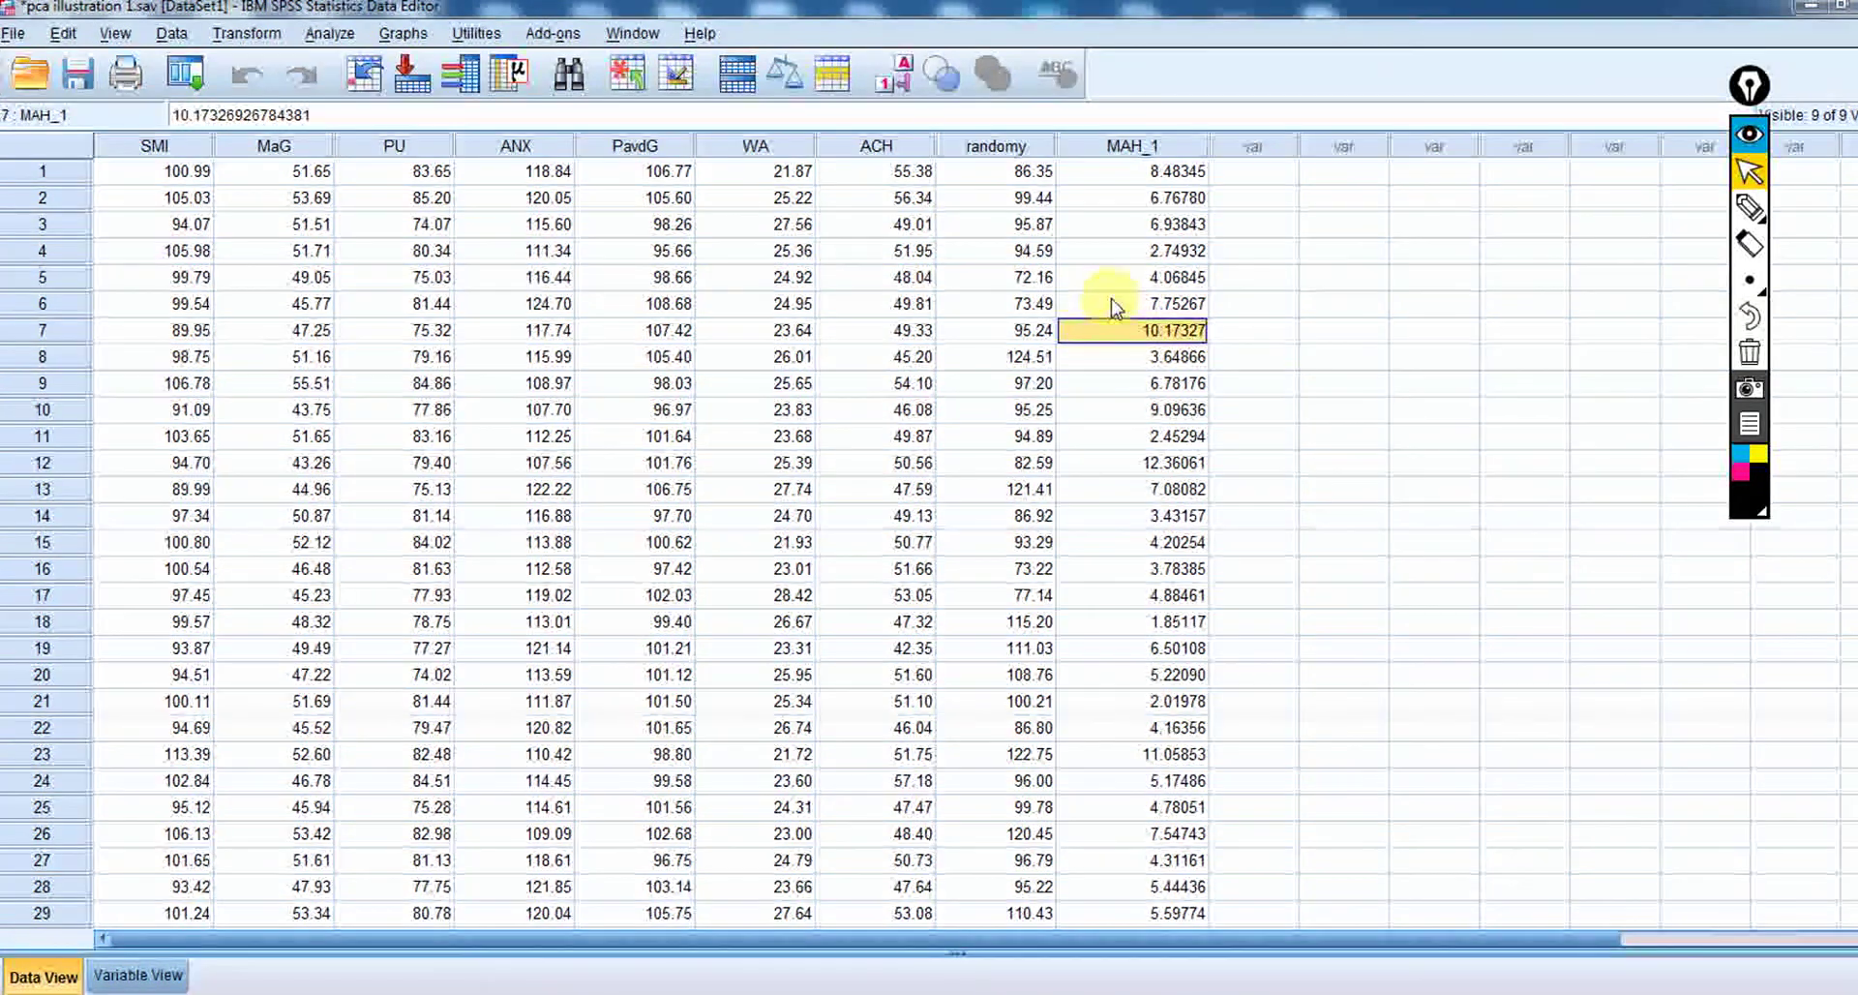
pyautogui.press('Down')
pyautogui.press('Down')
pyautogui.press('Down')
pyautogui.press('Down')
pyautogui.press('Down')
pyautogui.press('Down')
pyautogui.press('Down')
pyautogui.press('Down')
pyautogui.press('Down')
pyautogui.press('Down')
pyautogui.press('Down')
pyautogui.press('Down')
pyautogui.press('Down')
pyautogui.press('Down')
pyautogui.press('Down')
pyautogui.press('Down')
pyautogui.press('Down')
pyautogui.press('Down')
pyautogui.press('Down')
pyautogui.press('Down')
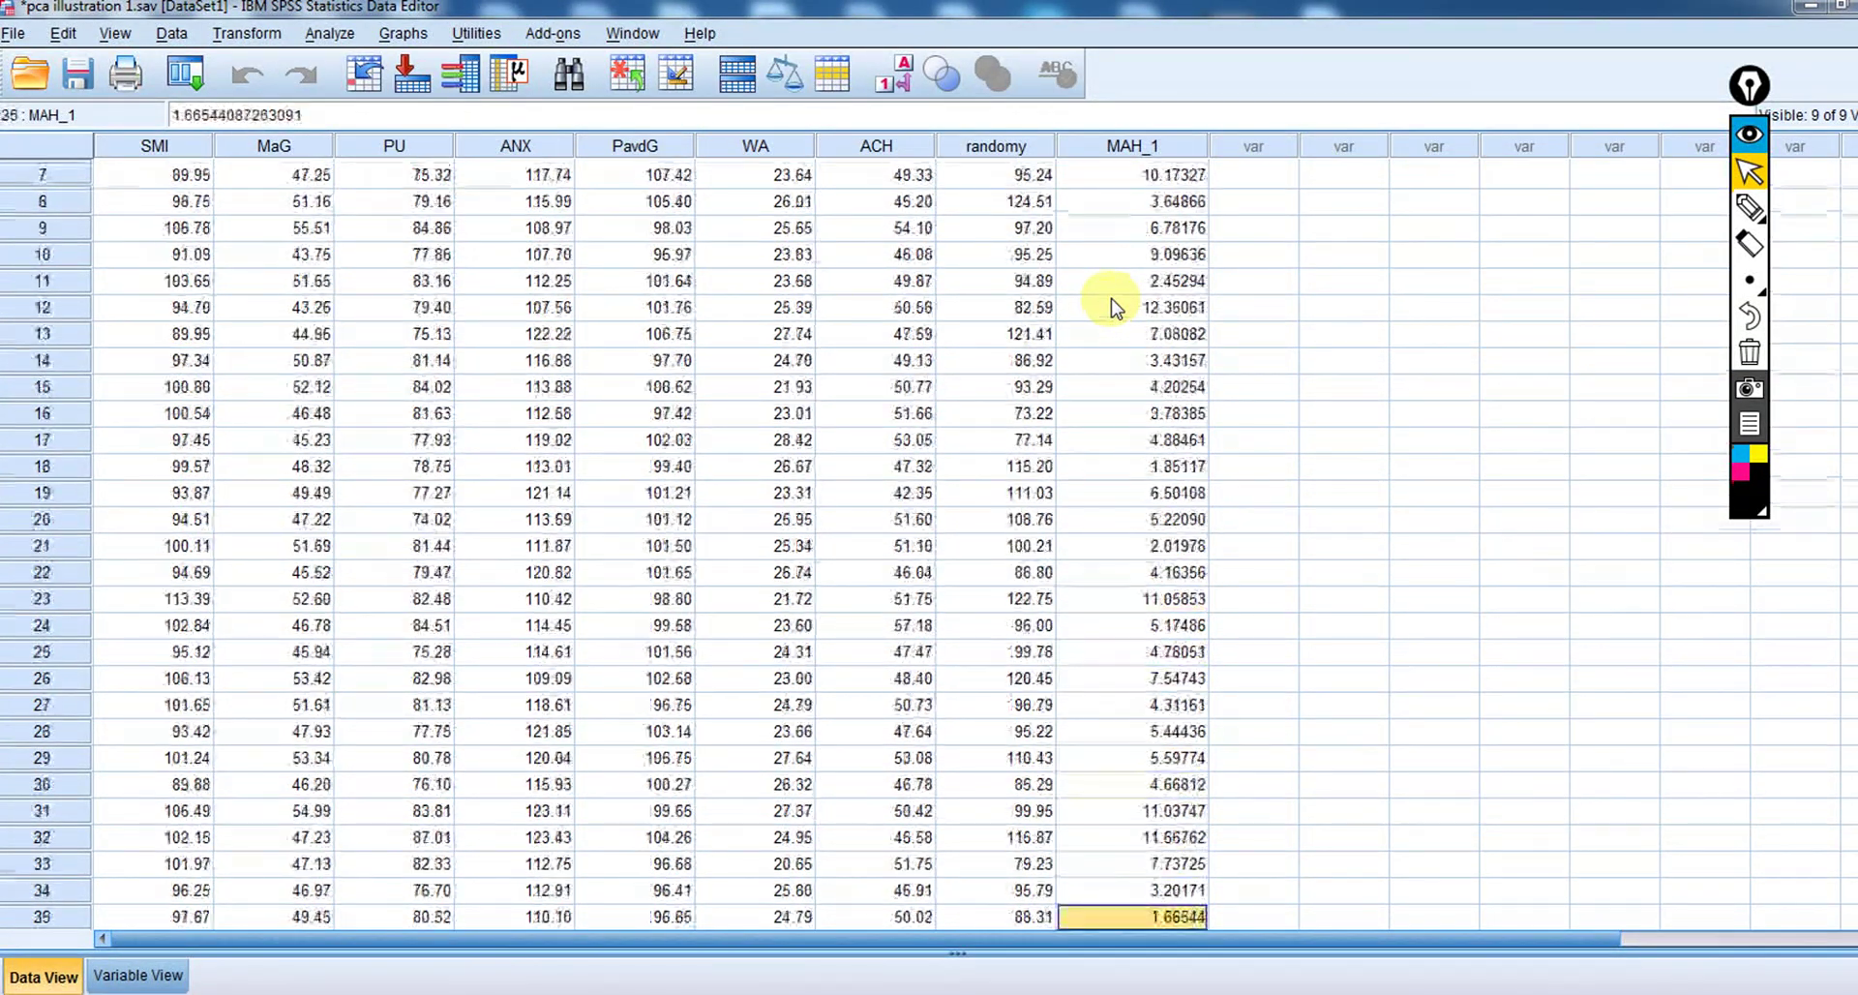
pyautogui.press('Down')
pyautogui.press('Down')
pyautogui.press('Down')
pyautogui.press('Down')
pyautogui.press('Down')
pyautogui.press('Down')
pyautogui.press('Down')
pyautogui.press('Down')
pyautogui.press('Down')
pyautogui.press('Down')
pyautogui.press('Down')
pyautogui.press('Down')
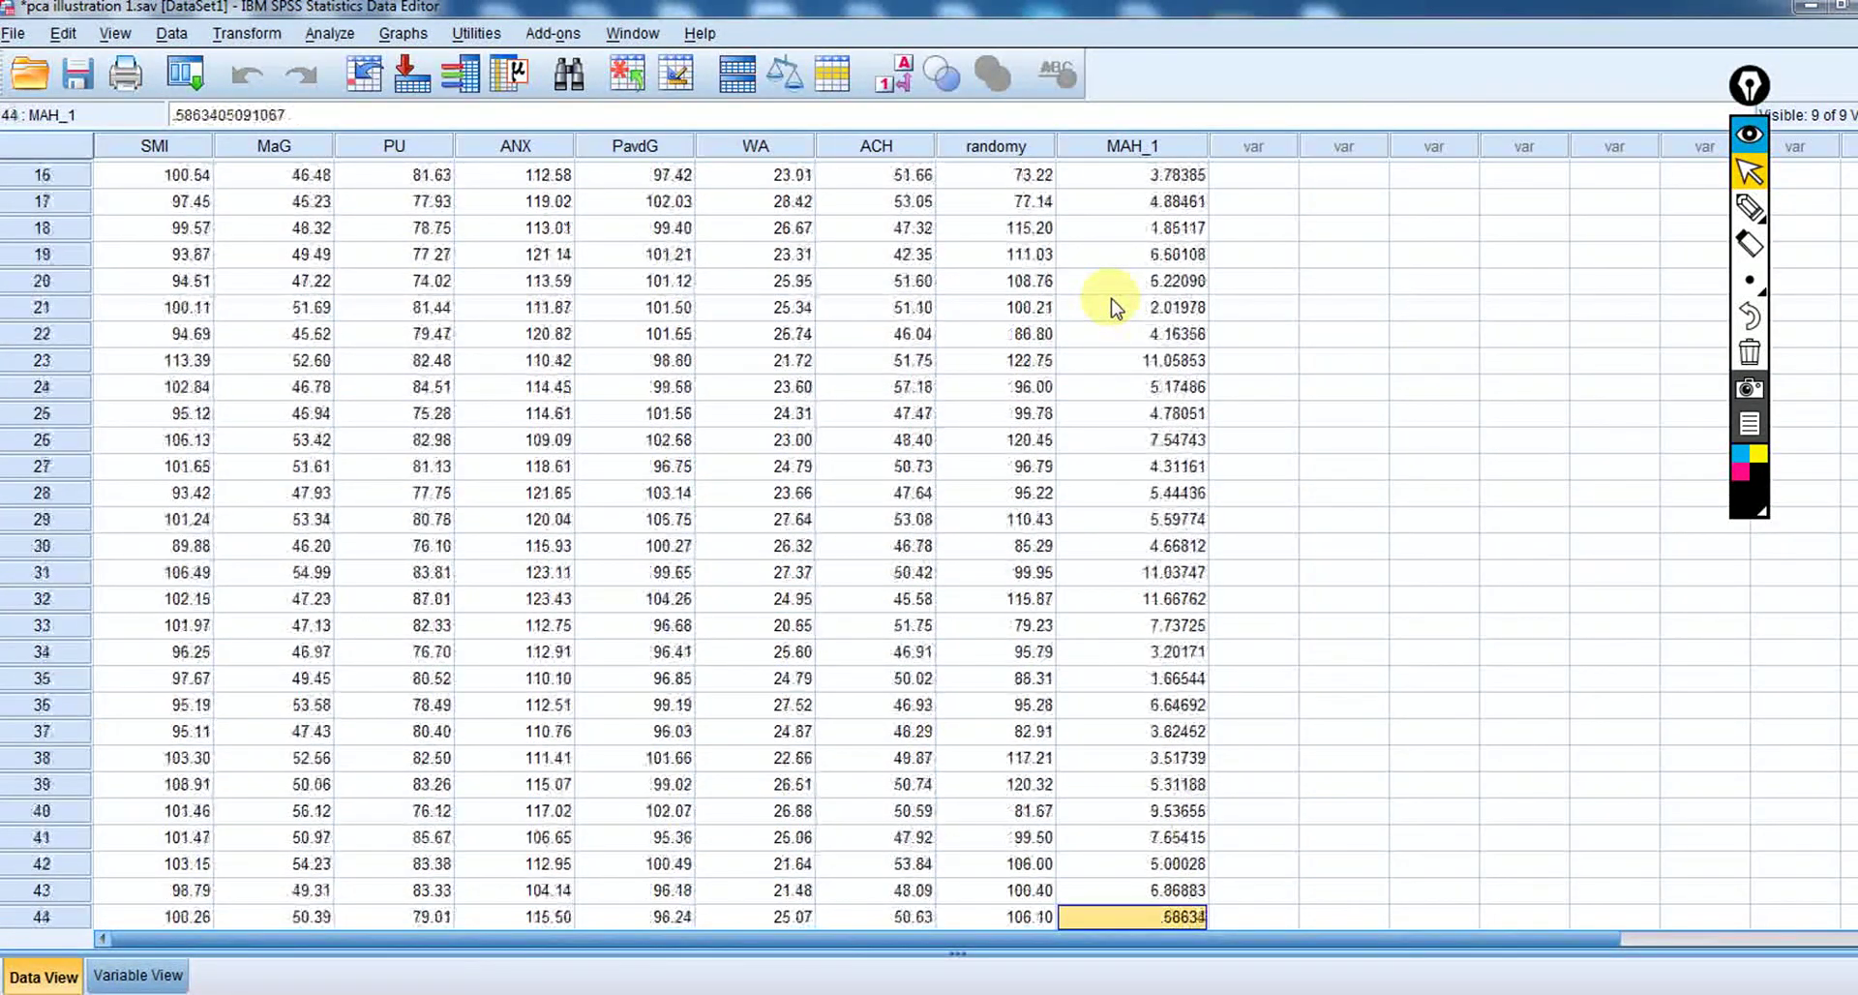
pyautogui.press('Down')
pyautogui.press('Down')
pyautogui.press('Down')
pyautogui.press('Down')
pyautogui.press('Down')
pyautogui.press('Down')
pyautogui.press('Down')
pyautogui.press('Down')
pyautogui.press('Down')
pyautogui.press('Down')
pyautogui.press('Down')
pyautogui.press('Down')
pyautogui.press('Down')
pyautogui.press('Down')
pyautogui.press('Down')
pyautogui.press('Down')
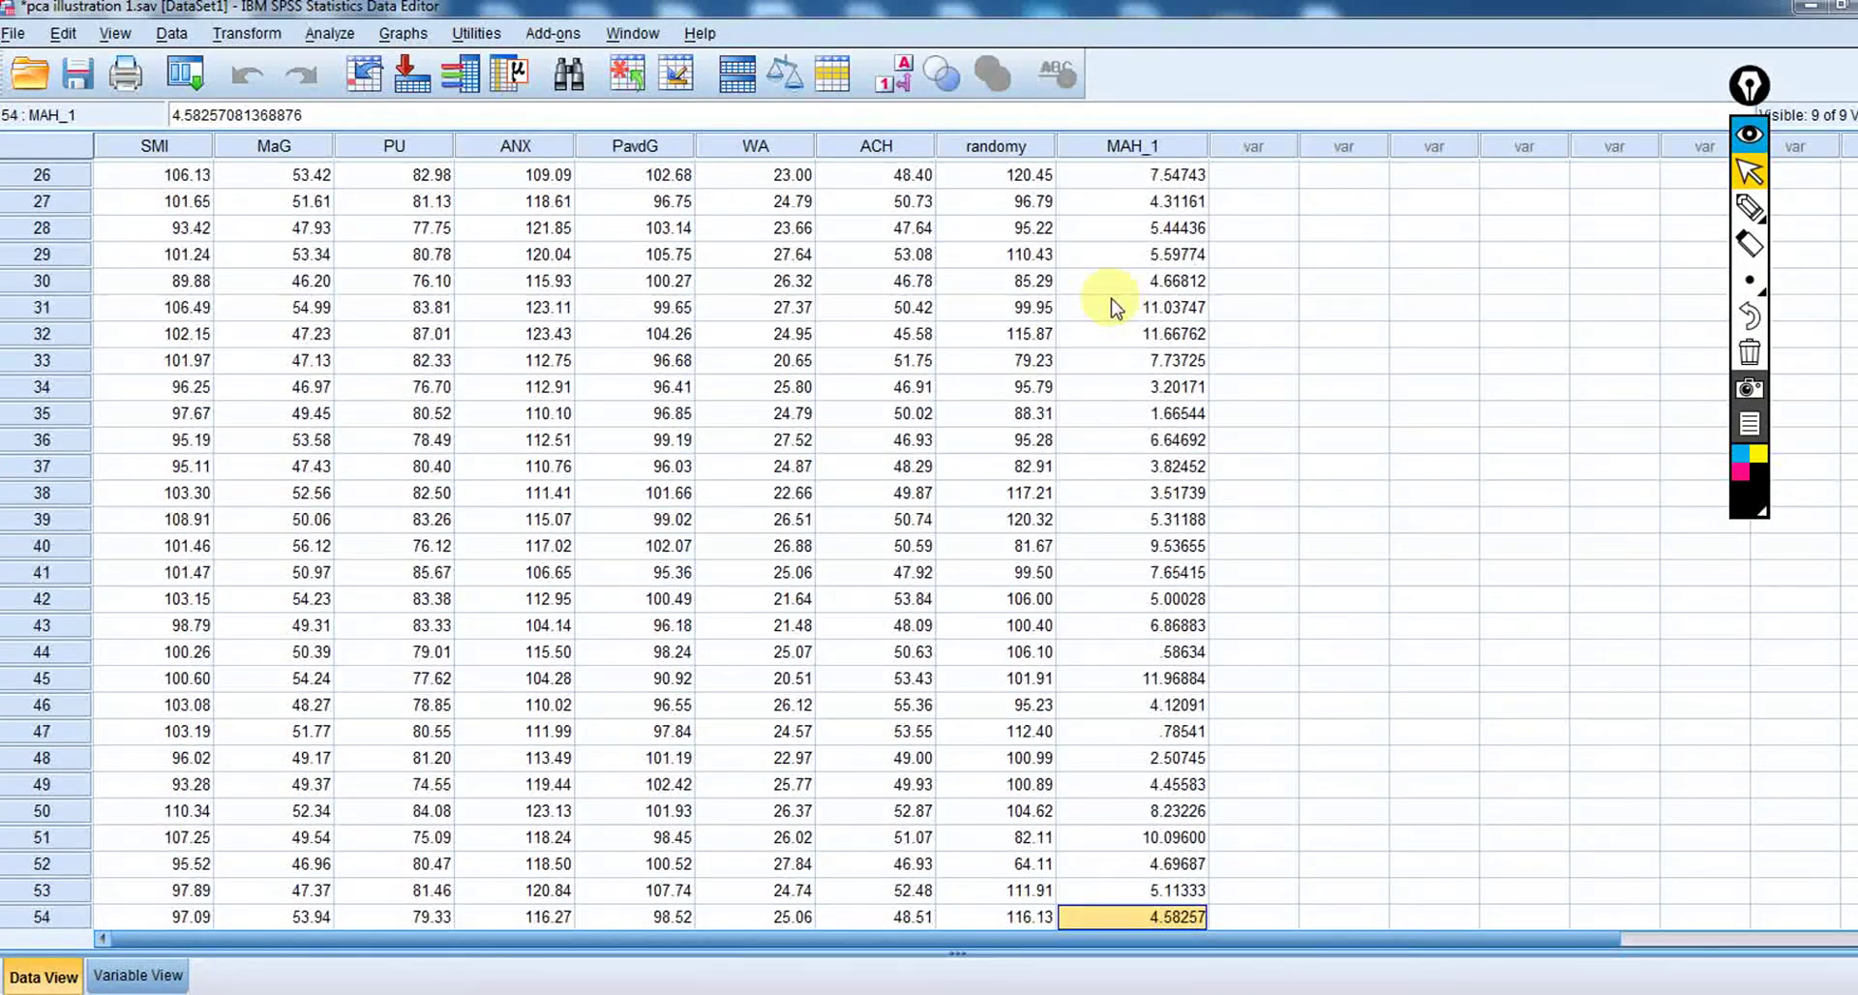
pyautogui.press('Down')
pyautogui.press('Down')
pyautogui.press('Down')
pyautogui.press('Down')
pyautogui.press('Down')
pyautogui.press('Down')
pyautogui.press('Down')
pyautogui.press('Down')
pyautogui.press('Down')
pyautogui.press('Down')
pyautogui.press('Down')
pyautogui.press('Down')
pyautogui.press('Down')
pyautogui.press('Down')
pyautogui.press('Down')
pyautogui.press('Down')
pyautogui.press('Down')
pyautogui.press('Down')
pyautogui.press('Down')
pyautogui.press('Down')
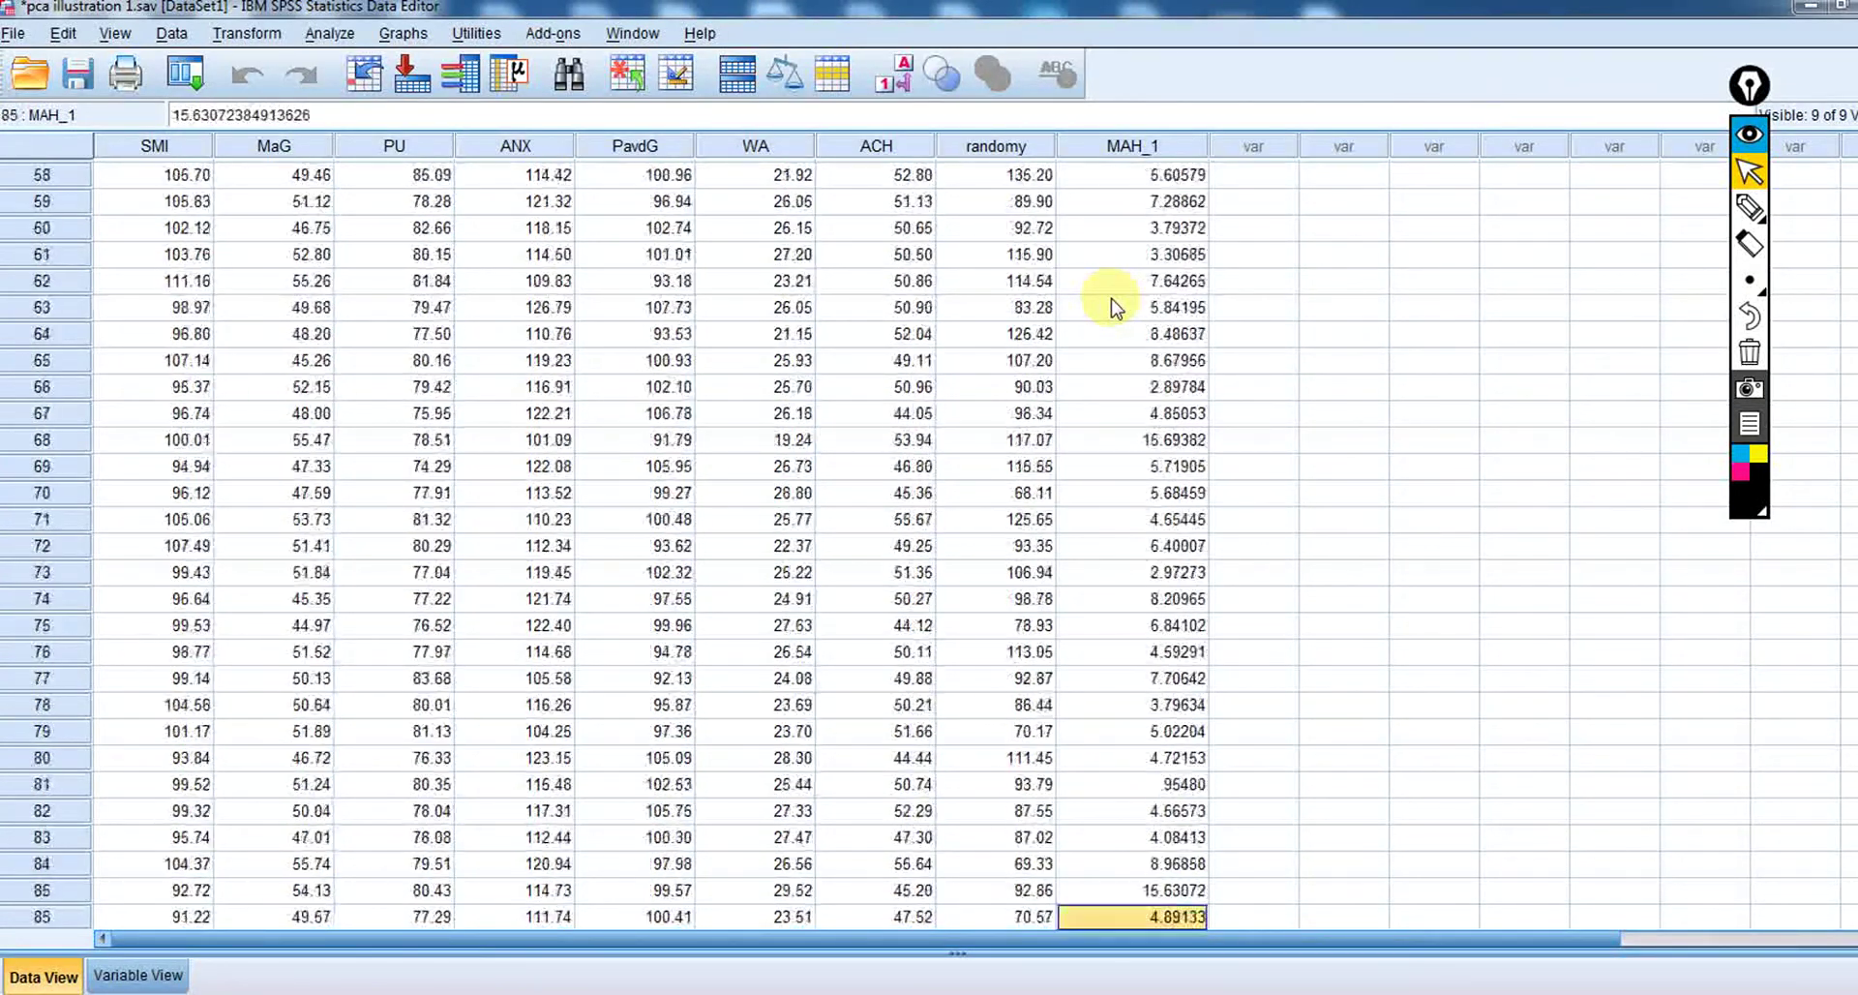
# Go back up the MAH_1 column to case 55 to recheck the distances that were passed over.
pyautogui.press('Up')
pyautogui.press('Up')
pyautogui.press('Up')
pyautogui.press('Up')
pyautogui.press('Up')
pyautogui.press('Up')
pyautogui.press('Up')
pyautogui.press('Up')
pyautogui.press('Up')
pyautogui.press('Up')
pyautogui.press('Up')
pyautogui.press('Up')
pyautogui.press('Up')
pyautogui.press('Up')
pyautogui.press('Up')
pyautogui.press('Up')
pyautogui.press('Up')
pyautogui.press('Up')
pyautogui.press('Up')
pyautogui.press('Up')
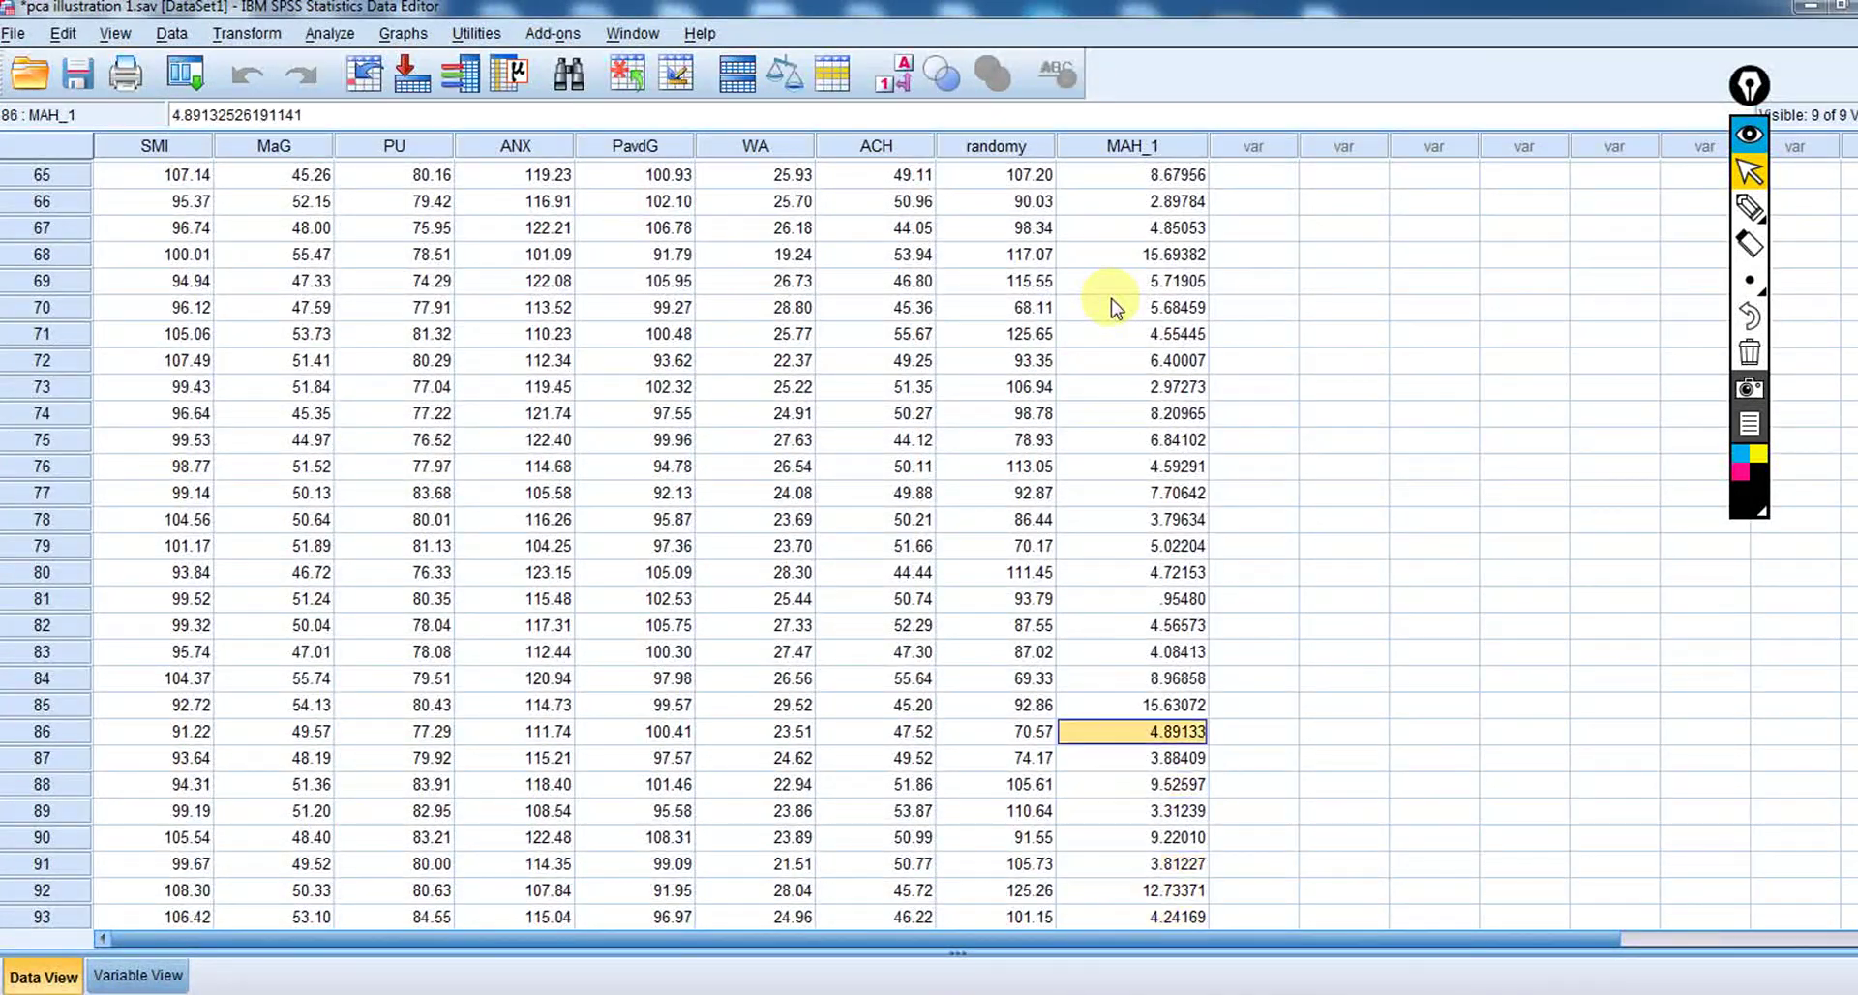
pyautogui.press('Down')
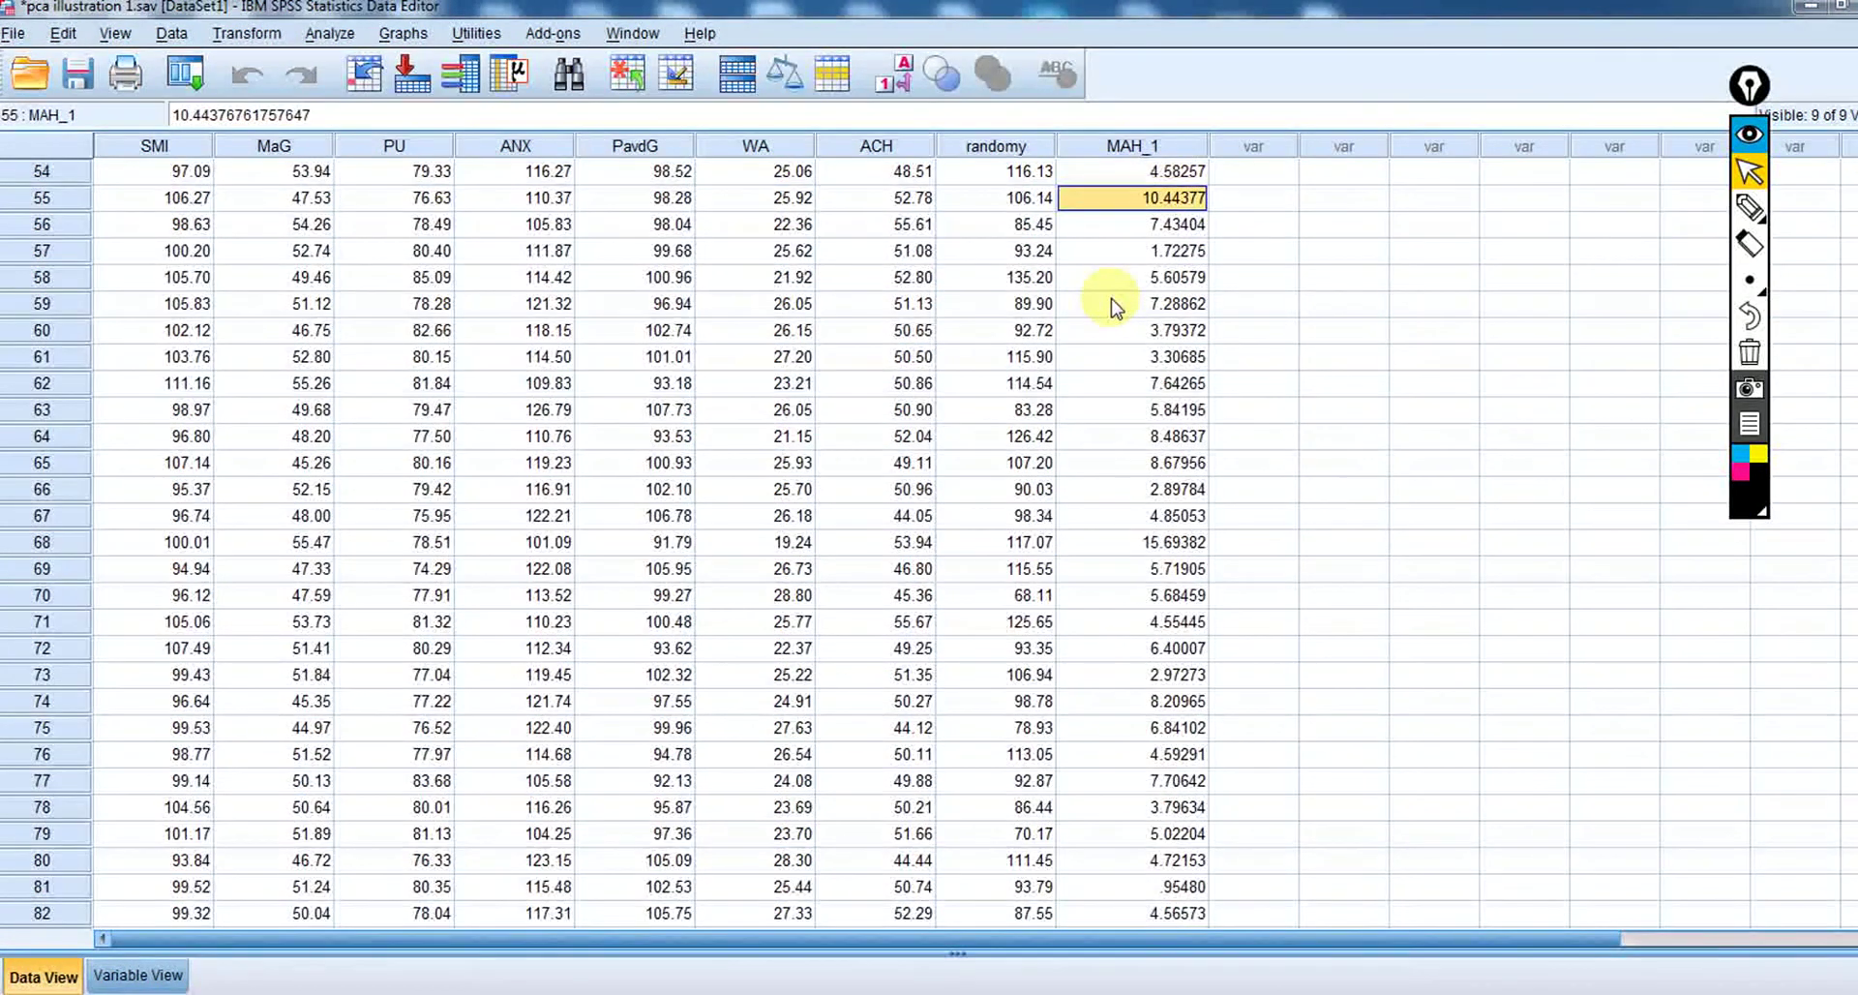
# Compare the Mahalanobis distances of cases 55 to 68 with the critical value, stopping at case 68.
pyautogui.press('Down')
pyautogui.press('Down')
pyautogui.press('Down')
pyautogui.press('Down')
pyautogui.press('Down')
pyautogui.press('Down')
pyautogui.press('Down')
pyautogui.press('Down')
pyautogui.press('Down')
pyautogui.press('Down')
pyautogui.press('Down')
pyautogui.press('Down')
pyautogui.press('Down')
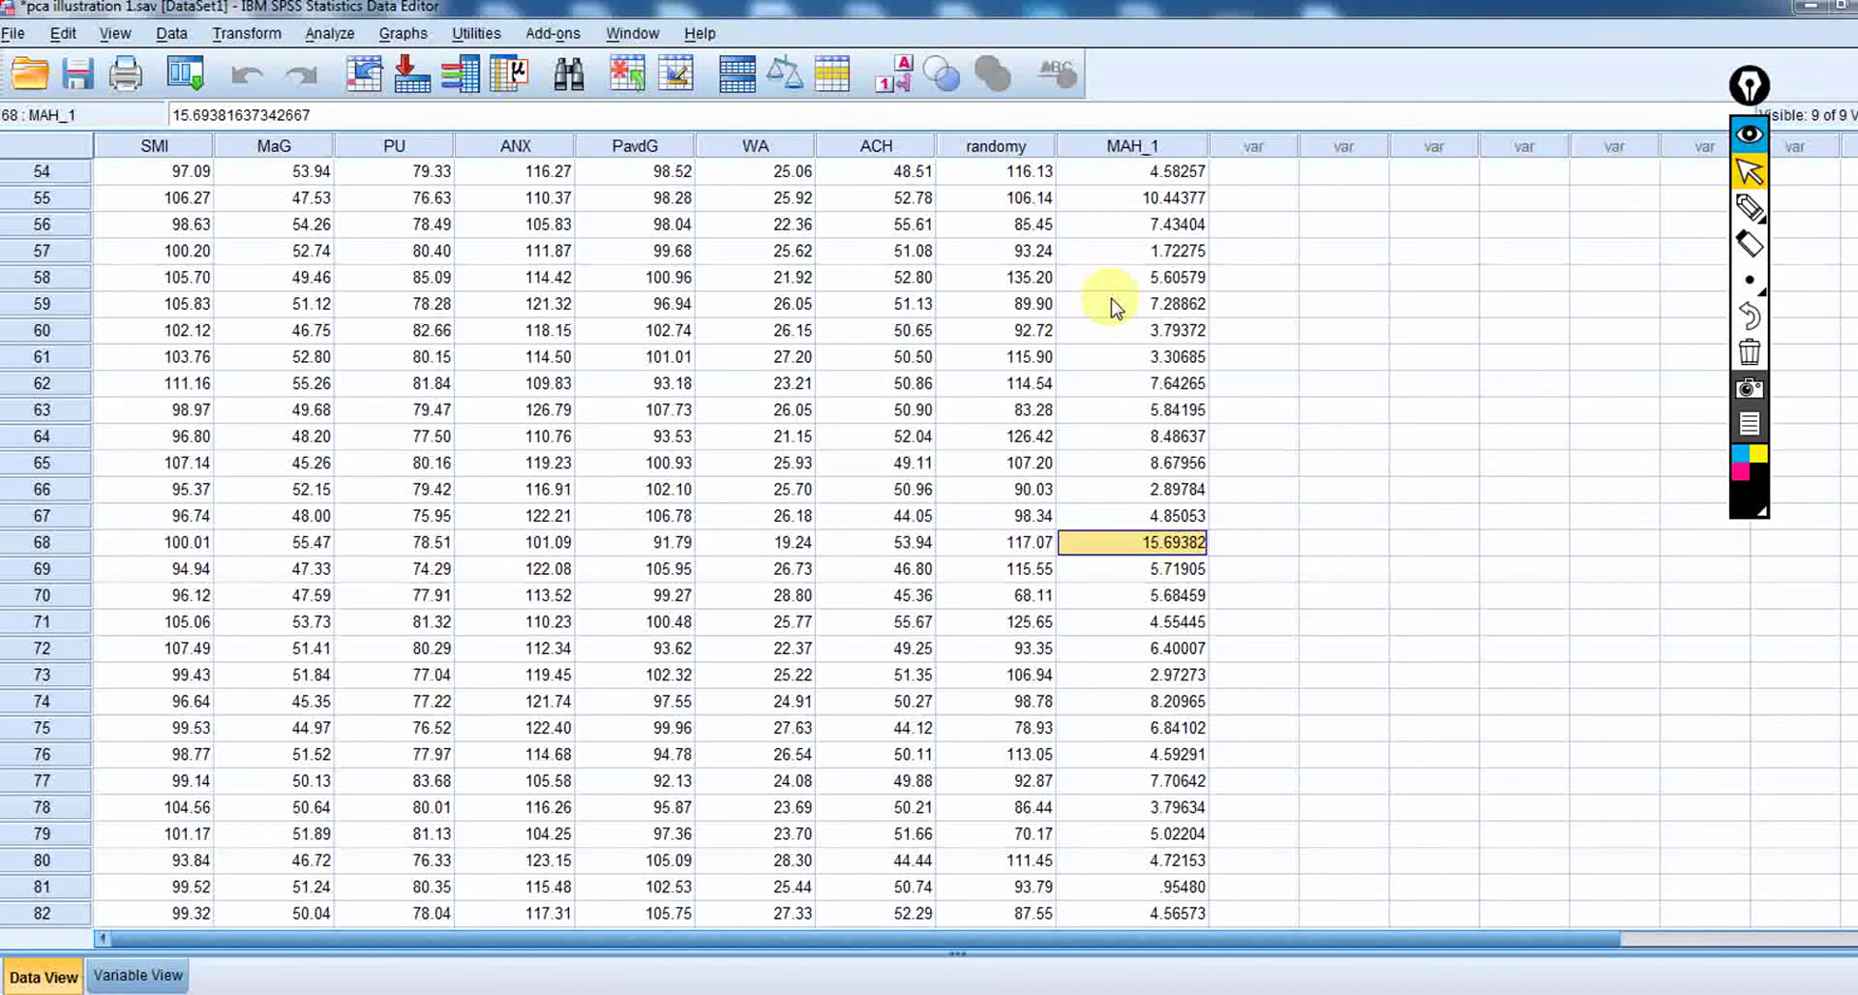
# Check the Mahalanobis distances from case 69 through case 89, then return to case 85 in the MAH_1 column.
pyautogui.press('Down')
pyautogui.press('Down')
pyautogui.press('Down')
pyautogui.press('Down')
pyautogui.press('Down')
pyautogui.press('Down')
pyautogui.press('Down')
pyautogui.press('Down')
pyautogui.press('Down')
pyautogui.press('Down')
pyautogui.press('Down')
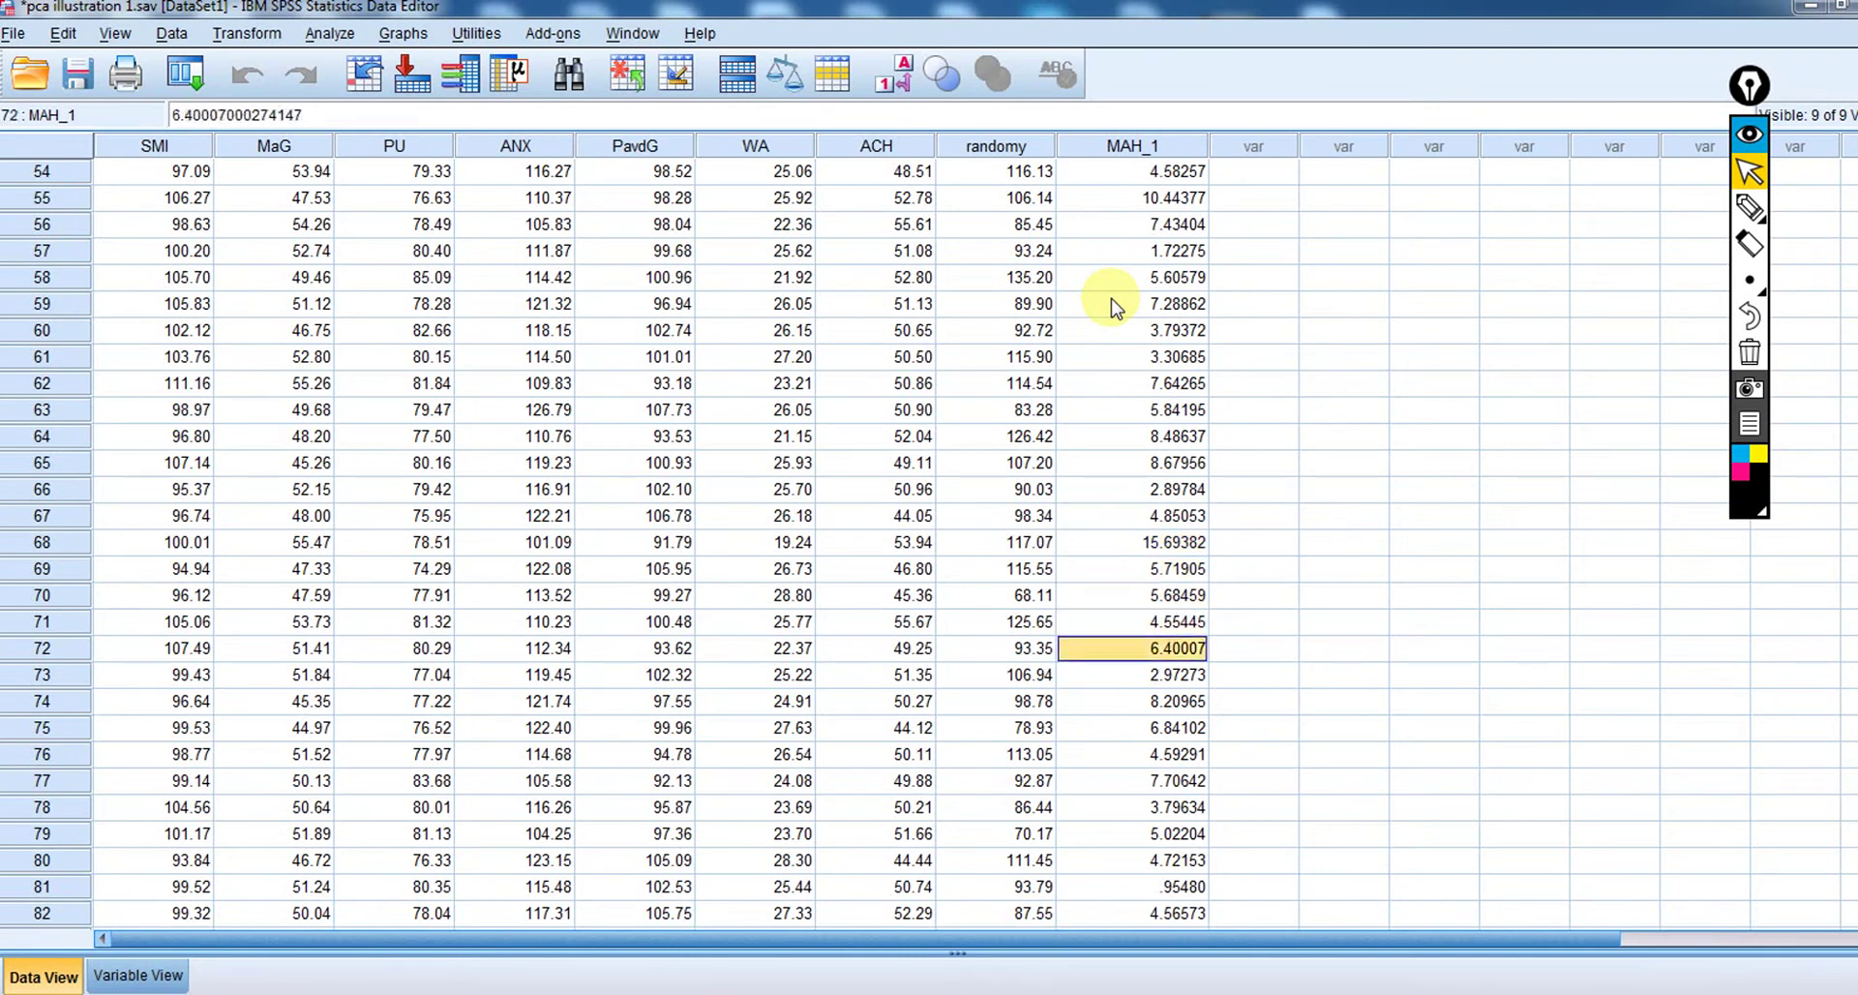
pyautogui.press('Down')
pyautogui.press('Down')
pyautogui.press('Down')
pyautogui.press('Down')
pyautogui.press('Down')
pyautogui.press('Down')
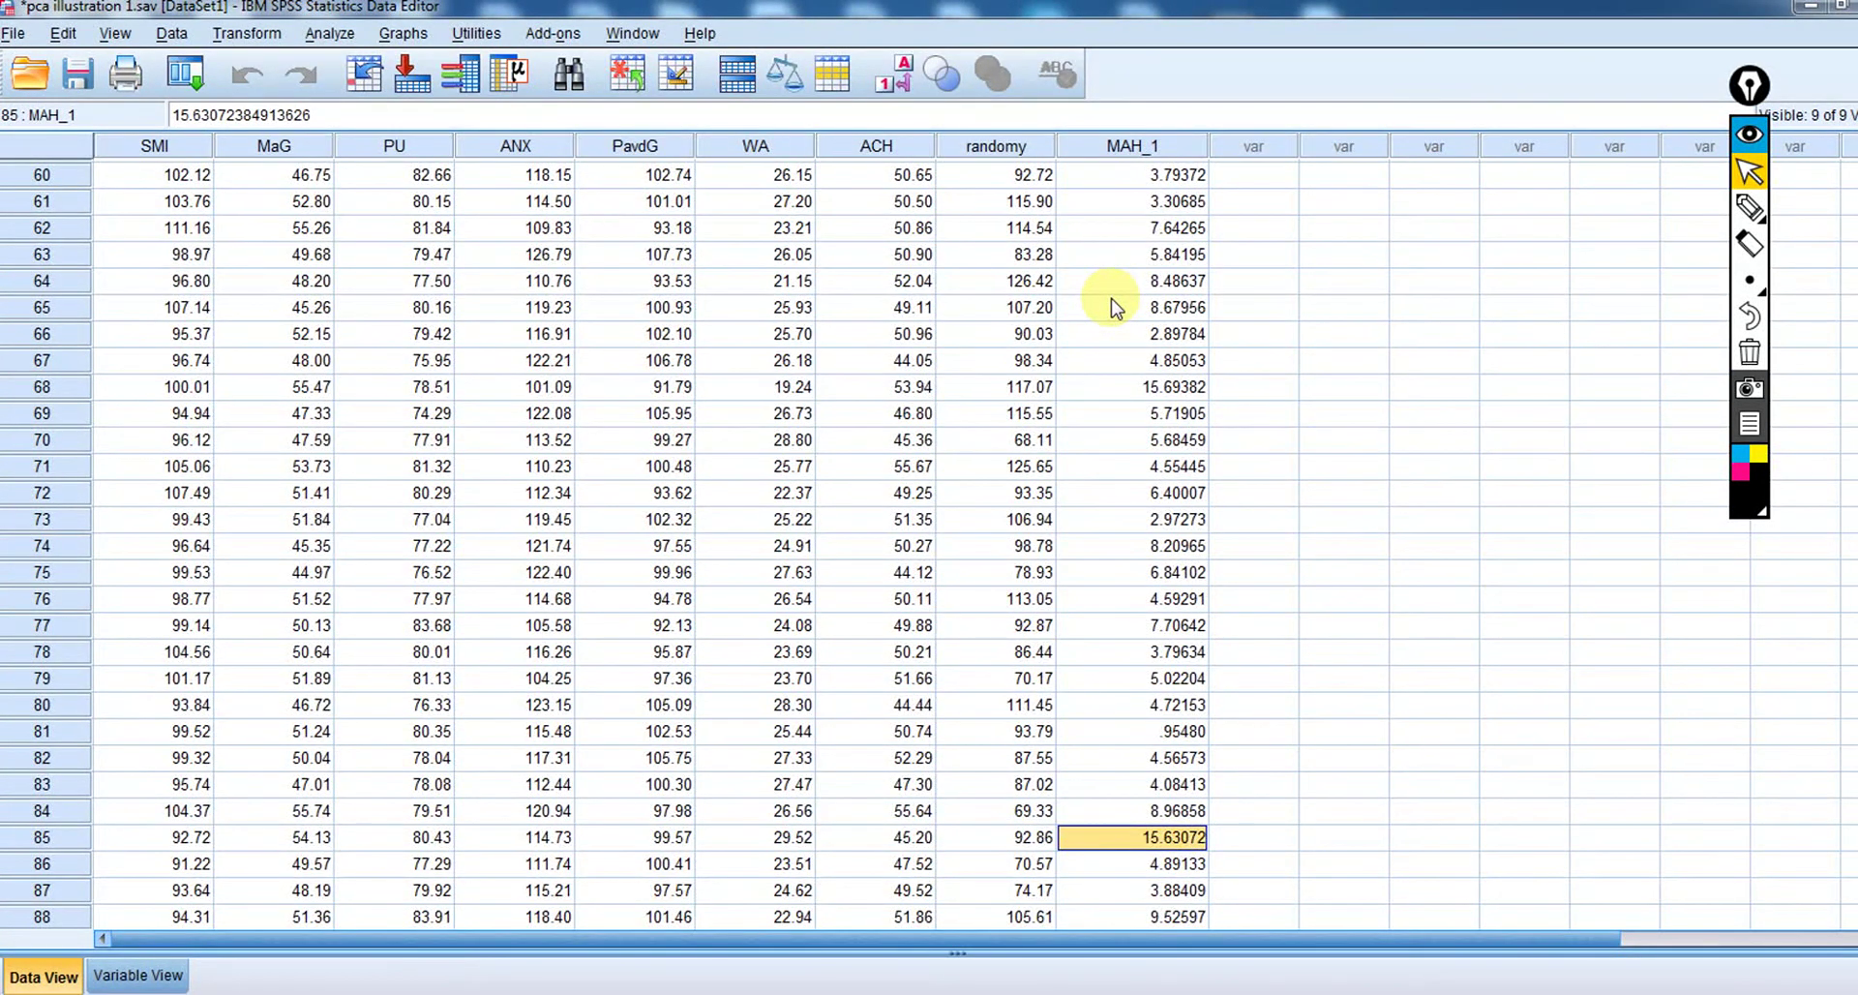
pyautogui.press('Down')
pyautogui.press('Down')
pyautogui.press('Down')
pyautogui.press('Down')
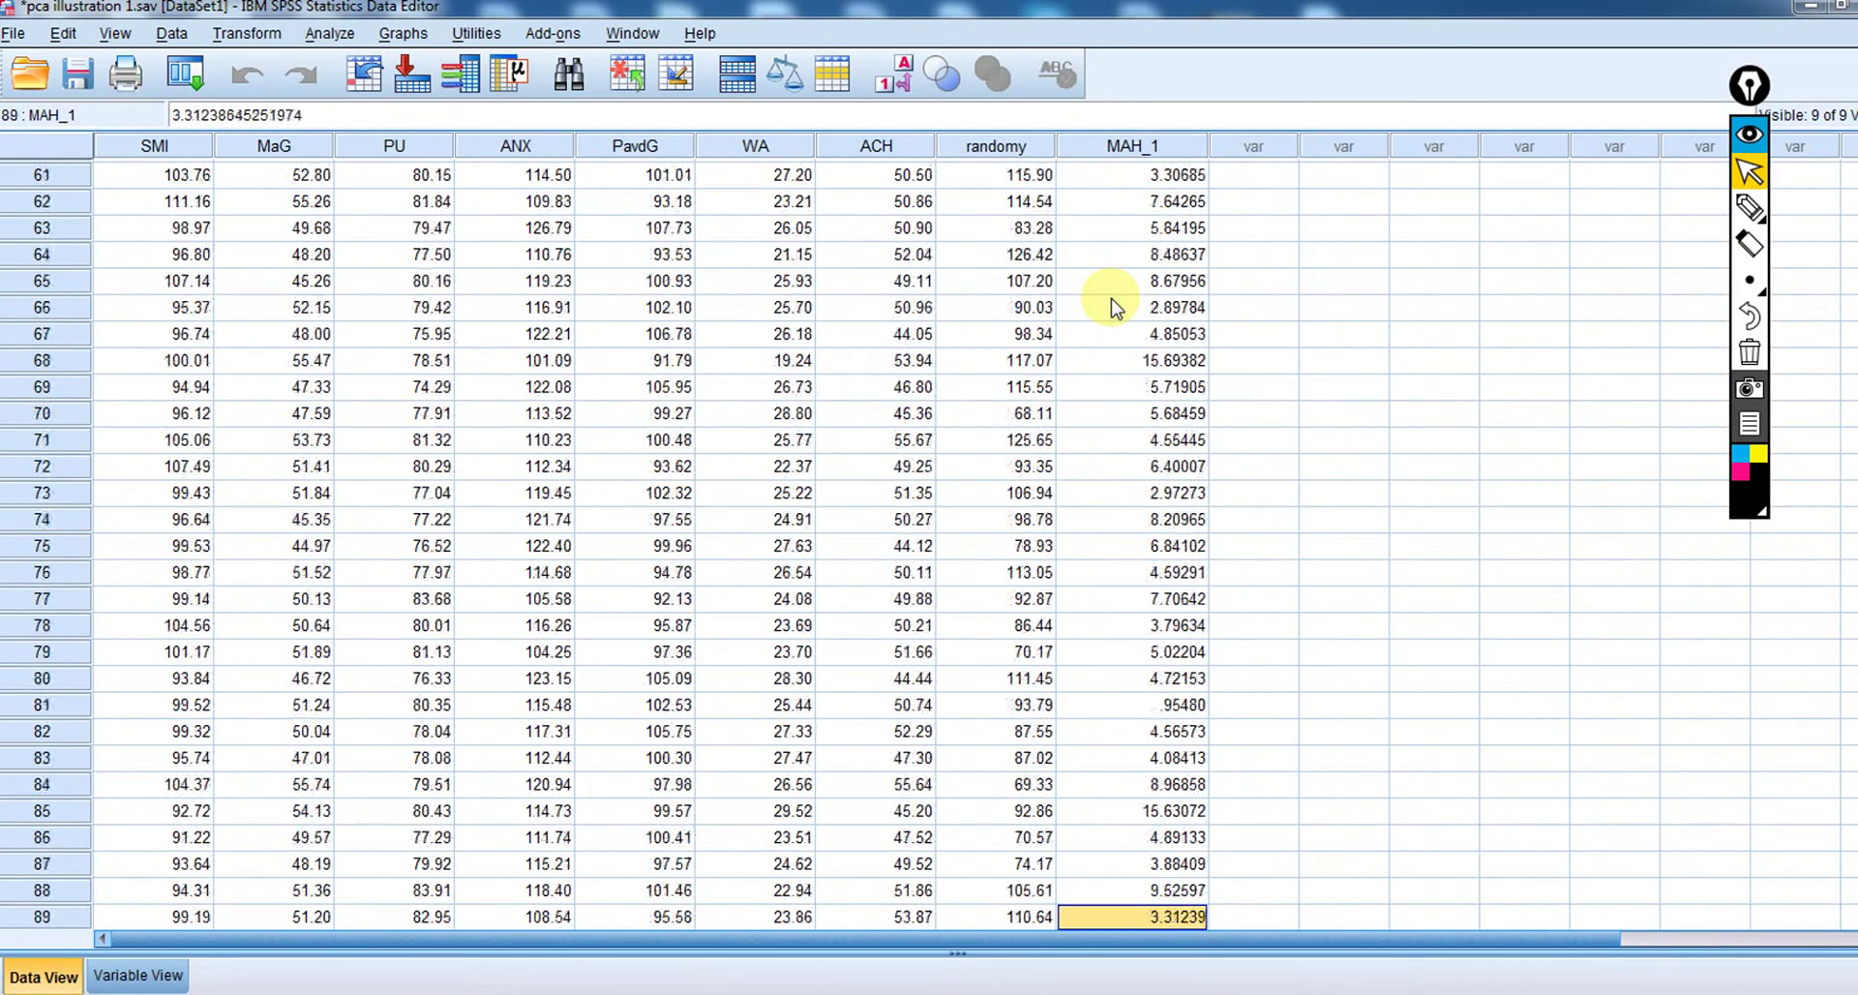
pyautogui.press('Up')
pyautogui.press('Up')
pyautogui.press('Up')
pyautogui.press('Up')
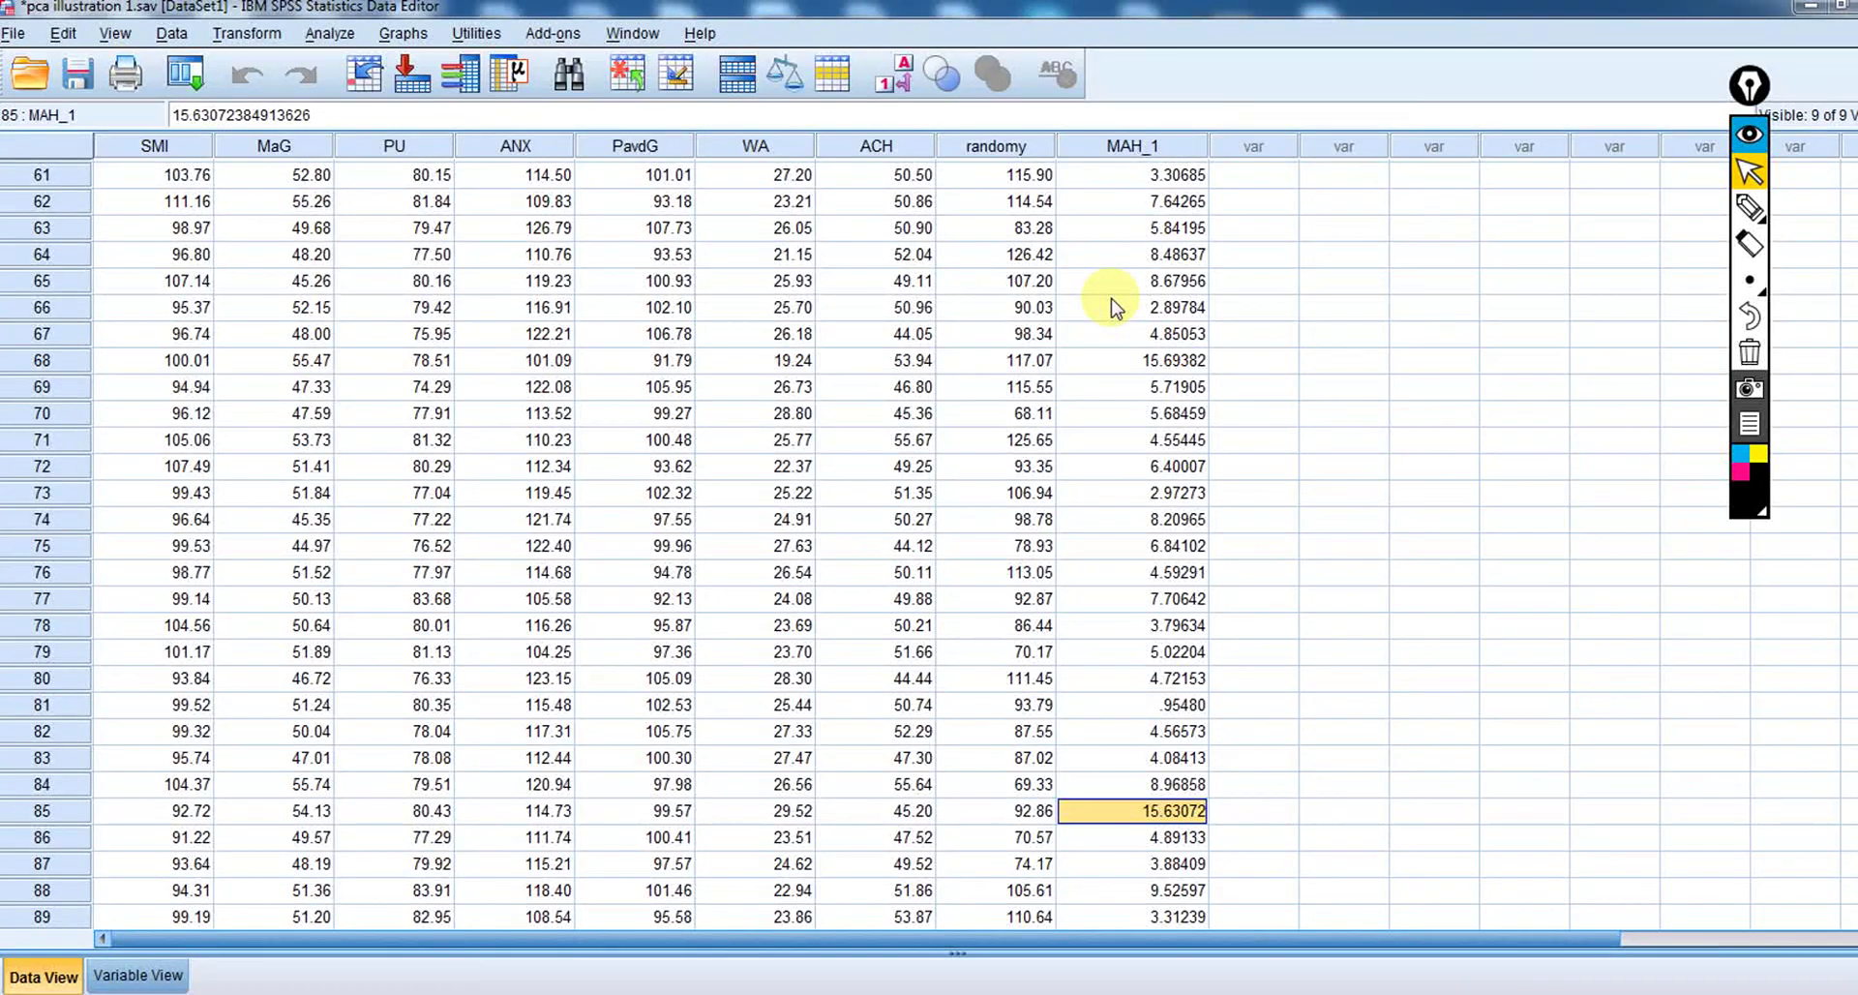
# Check the Mahalanobis distances from case 86 through case 97, then return to case 92 in the MAH_1 column.
pyautogui.press('Down')
pyautogui.press('Down')
pyautogui.press('Down')
pyautogui.press('Down')
pyautogui.press('Down')
pyautogui.press('Down')
pyautogui.press('Down')
pyautogui.press('Down')
pyautogui.press('Down')
pyautogui.press('Down')
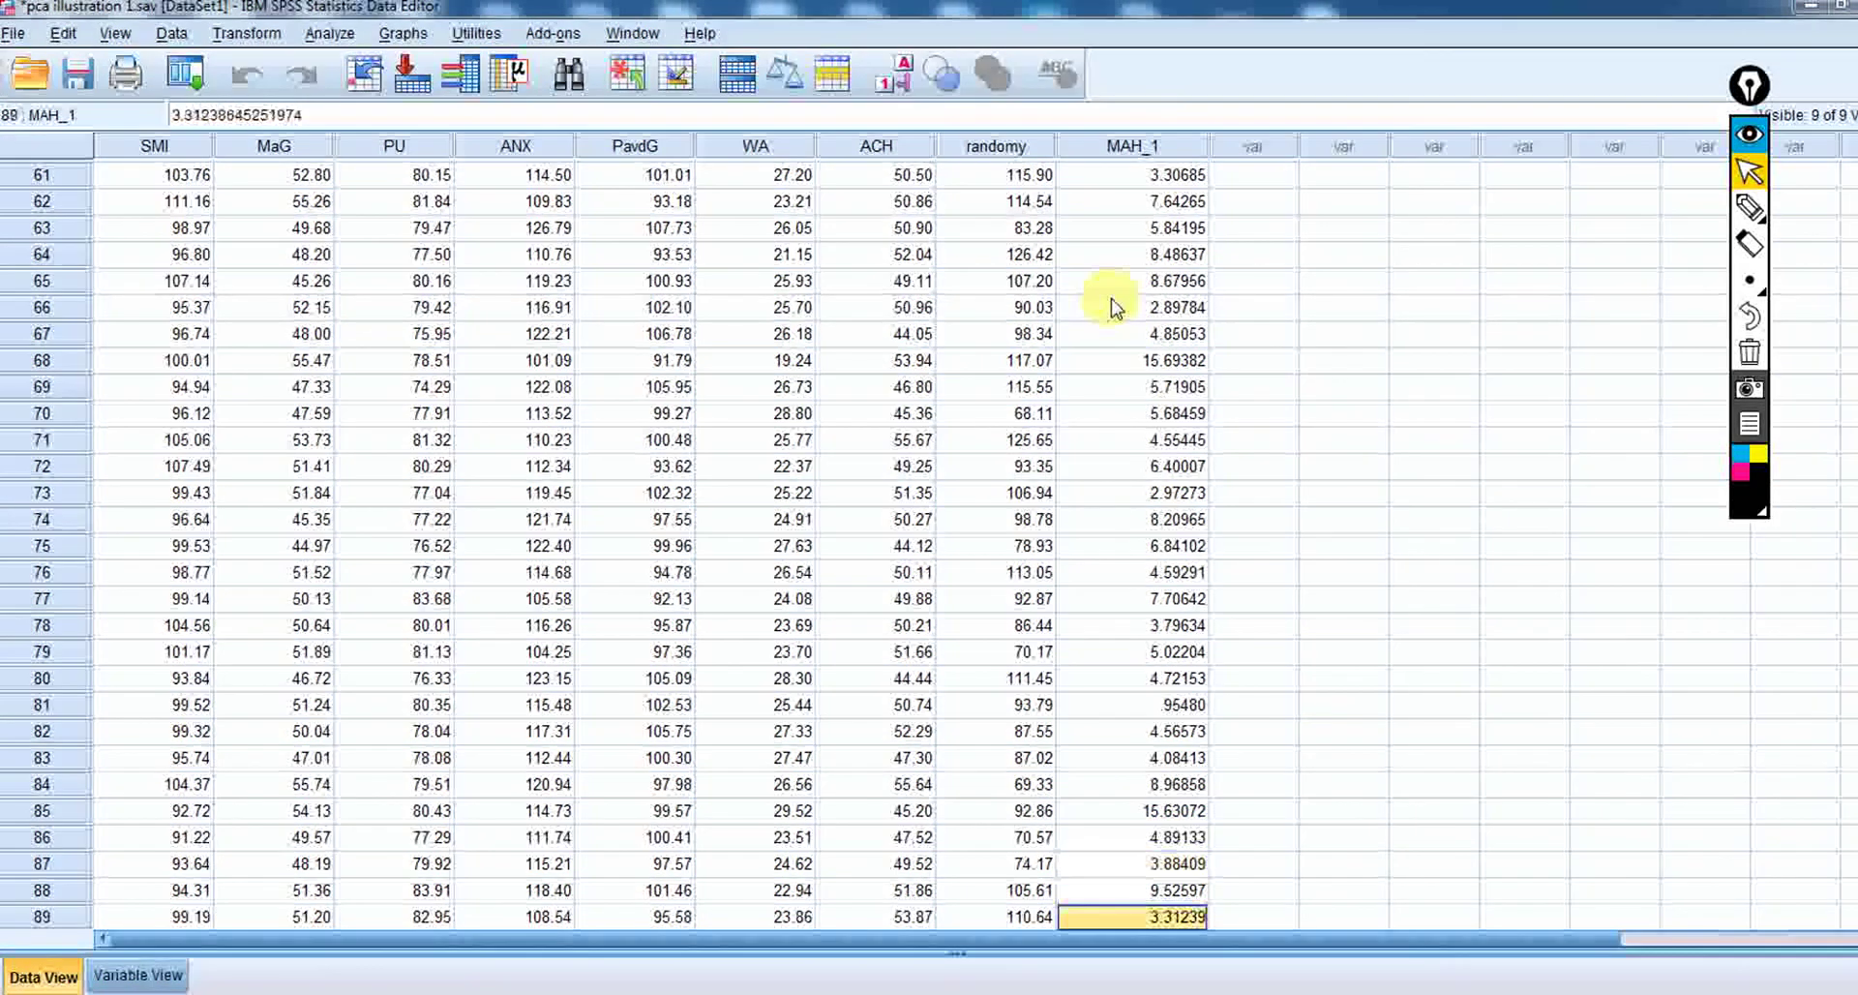
pyautogui.press('Down')
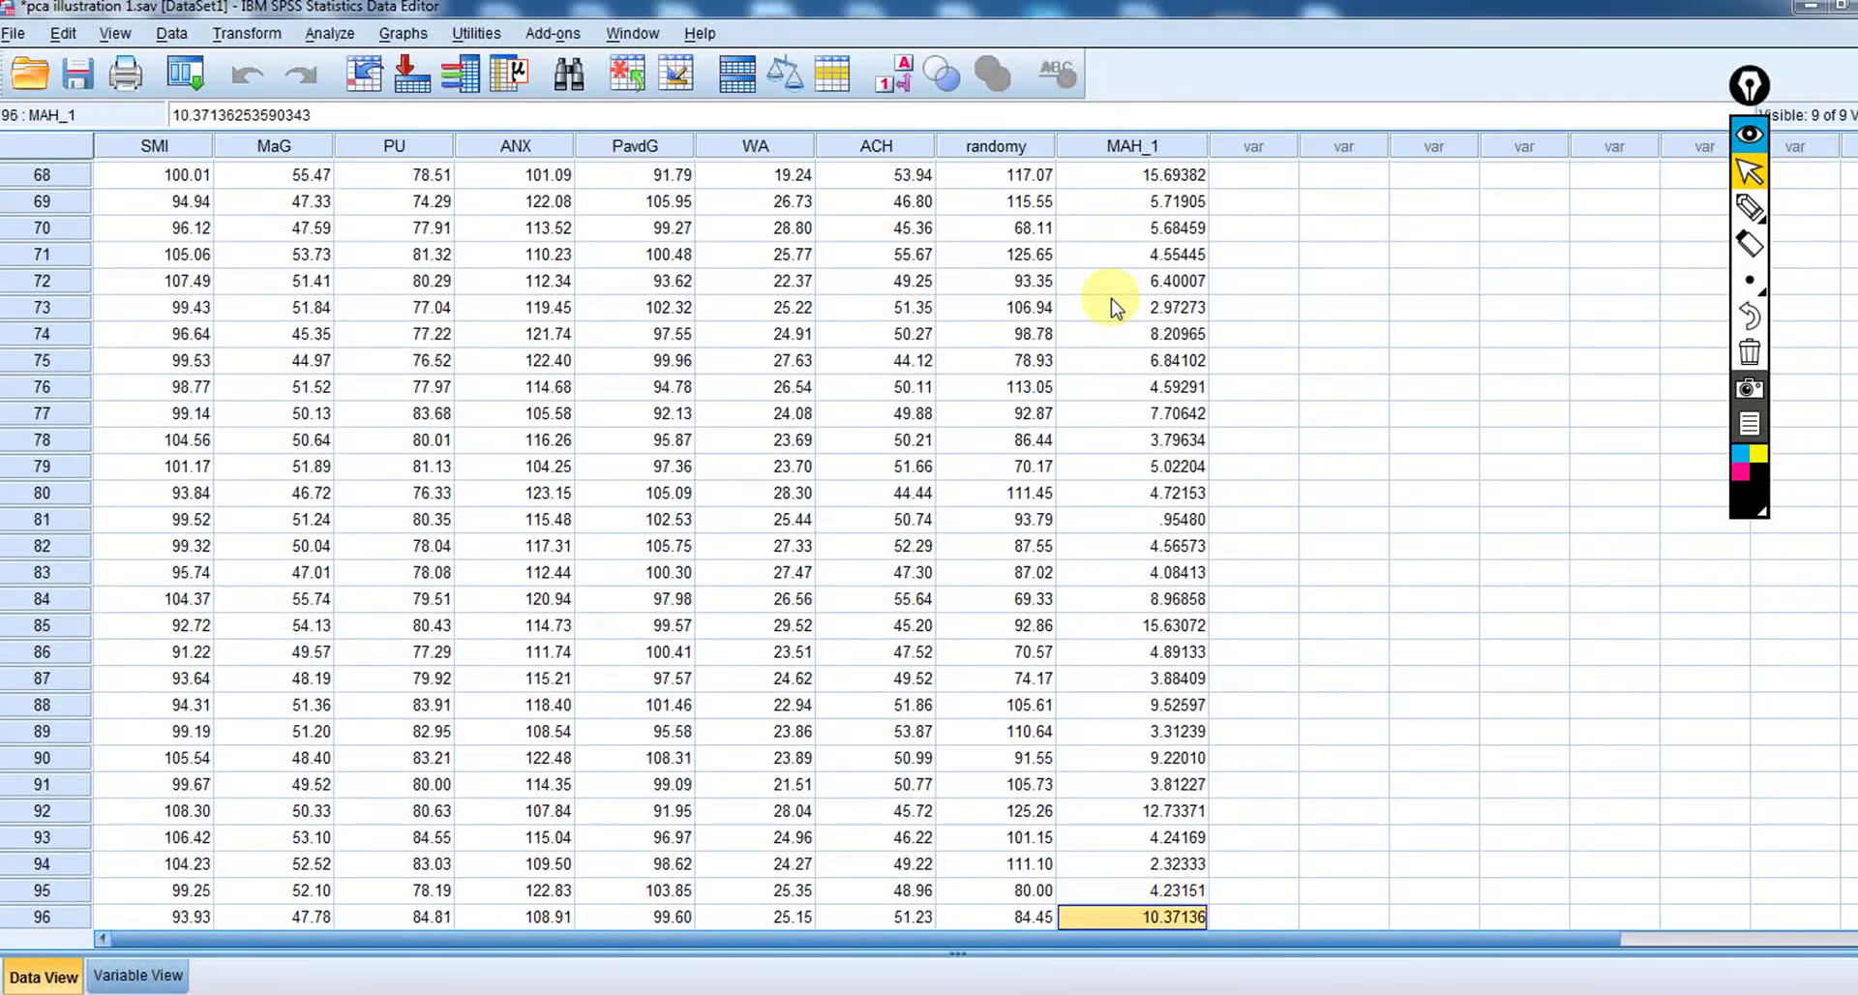
pyautogui.press('Down')
pyautogui.press('Up')
pyautogui.press('Up')
pyautogui.press('Up')
pyautogui.press('Up')
pyautogui.press('Up')
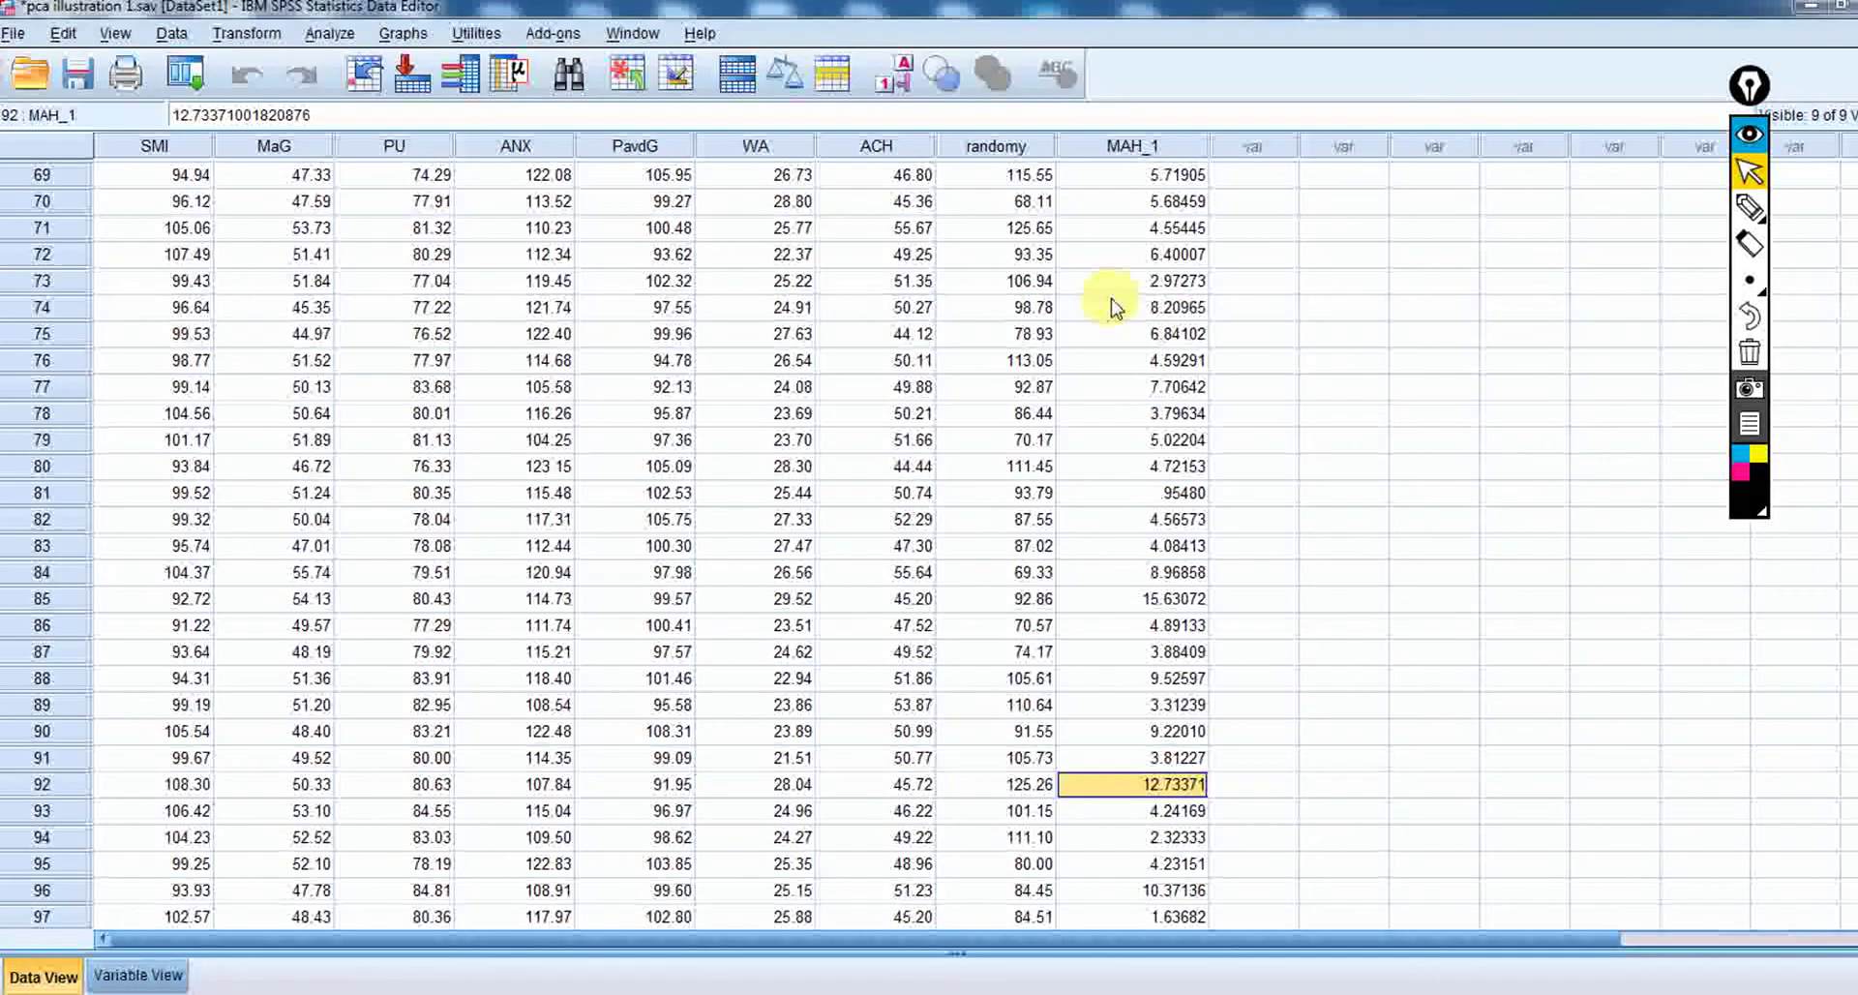
# Compare the remaining Mahalanobis distances, from case 93 to the last case 100, with the chi-square critical value.
pyautogui.press('Down')
pyautogui.press('Down')
pyautogui.press('Down')
pyautogui.press('Down')
pyautogui.press('Down')
pyautogui.press('Down')
pyautogui.press('Down')
pyautogui.press('Down')
pyautogui.press('Down')
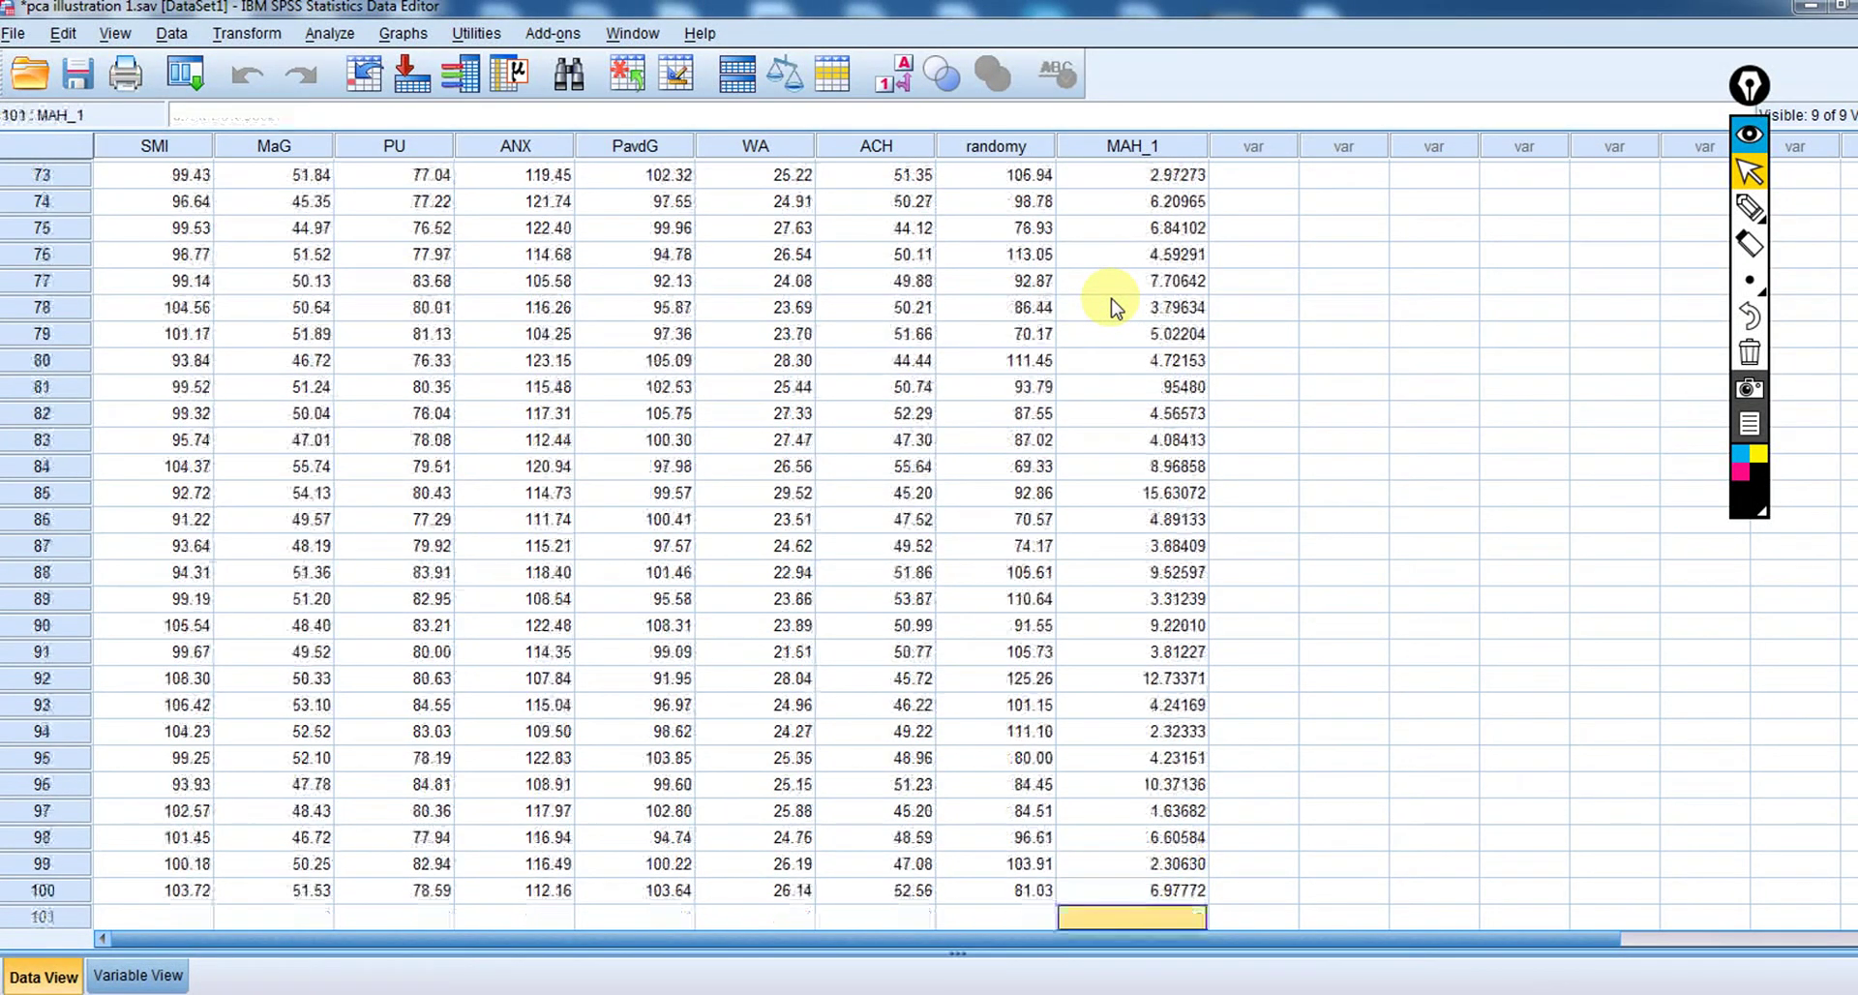
# Review the MAH_1 column upward from the last case back to case 1.
pyautogui.press('Up')
pyautogui.press('Up')
pyautogui.press('Up')
pyautogui.press('Up')
pyautogui.press('Up')
pyautogui.press('Up')
pyautogui.press('Up')
pyautogui.press('Up')
pyautogui.press('Up')
pyautogui.press('Up')
pyautogui.press('Up')
pyautogui.press('Up')
pyautogui.press('Up')
pyautogui.press('Up')
pyautogui.press('Up')
pyautogui.press('Up')
pyautogui.press('Up')
pyautogui.press('Up')
pyautogui.press('Up')
pyautogui.press('Up')
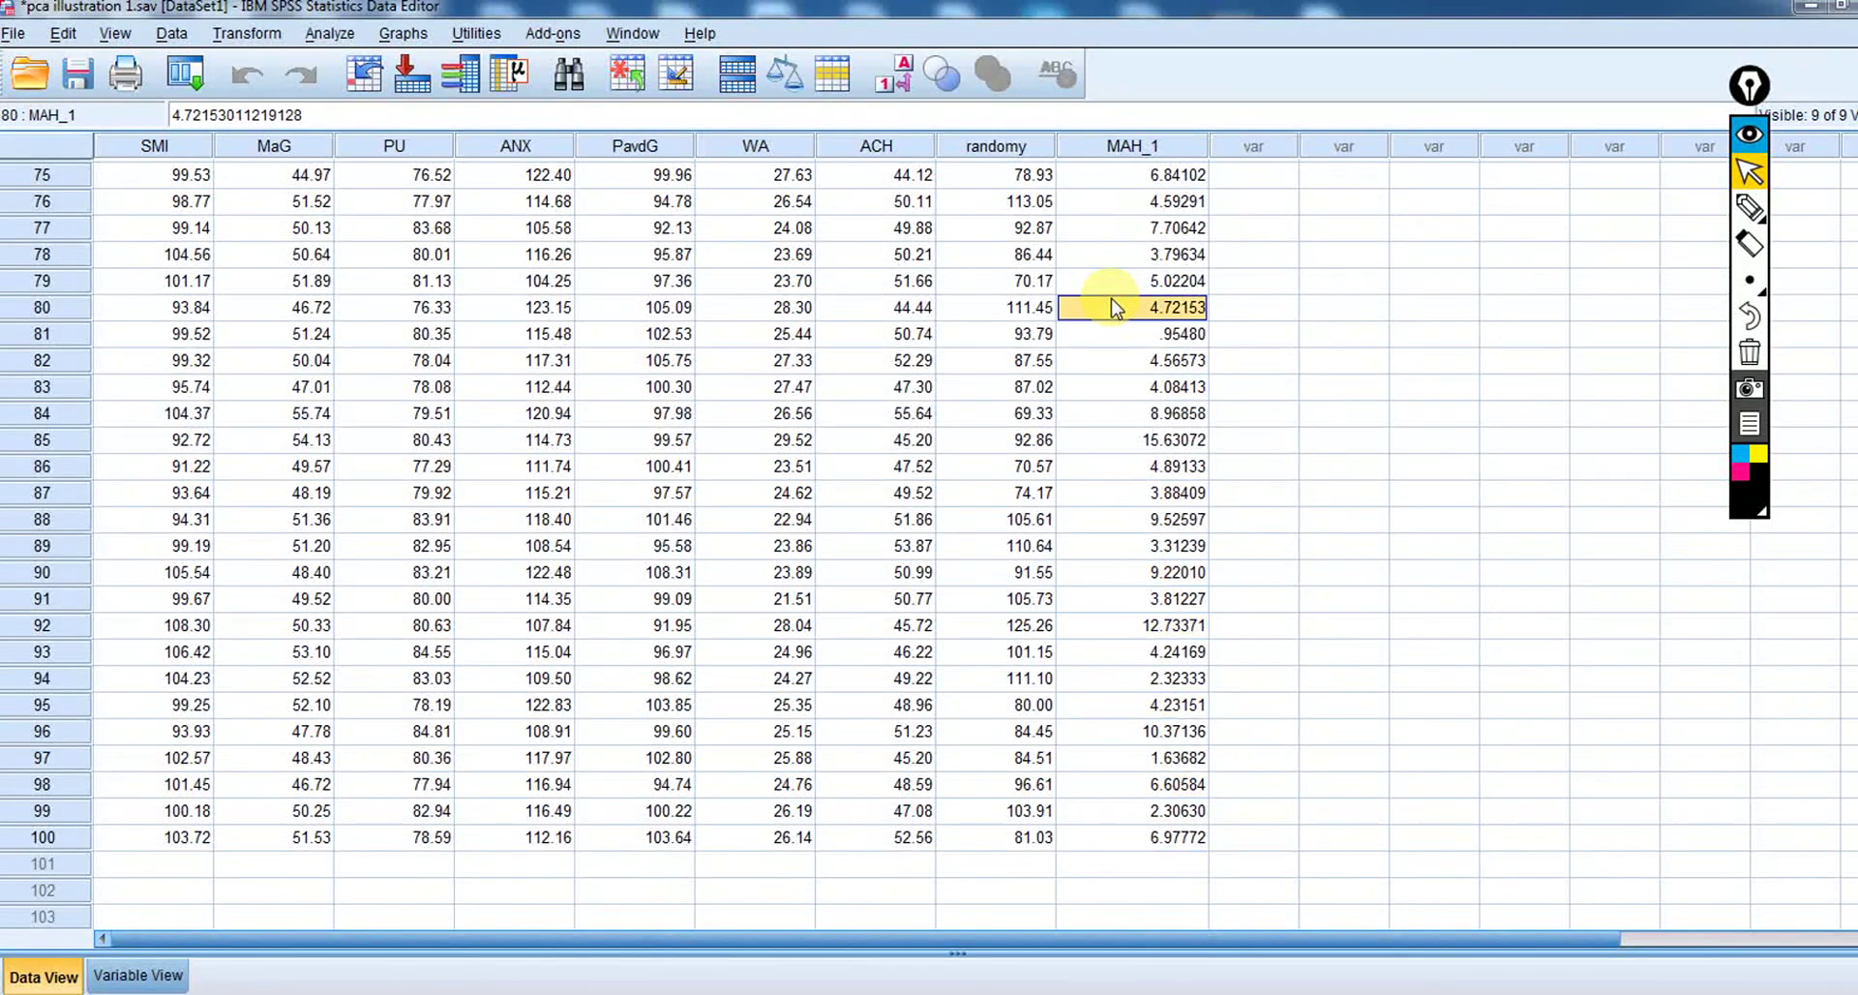
pyautogui.press('Up')
pyautogui.press('Up')
pyautogui.press('Up')
pyautogui.press('Up')
pyautogui.press('Up')
pyautogui.press('Up')
pyautogui.press('Up')
pyautogui.press('Up')
pyautogui.press('Up')
pyautogui.press('Up')
pyautogui.press('Up')
pyautogui.press('Up')
pyautogui.press('Up')
pyautogui.press('Up')
pyautogui.press('Up')
pyautogui.press('Up')
pyautogui.press('Up')
pyautogui.press('Up')
pyautogui.press('Up')
pyautogui.press('Up')
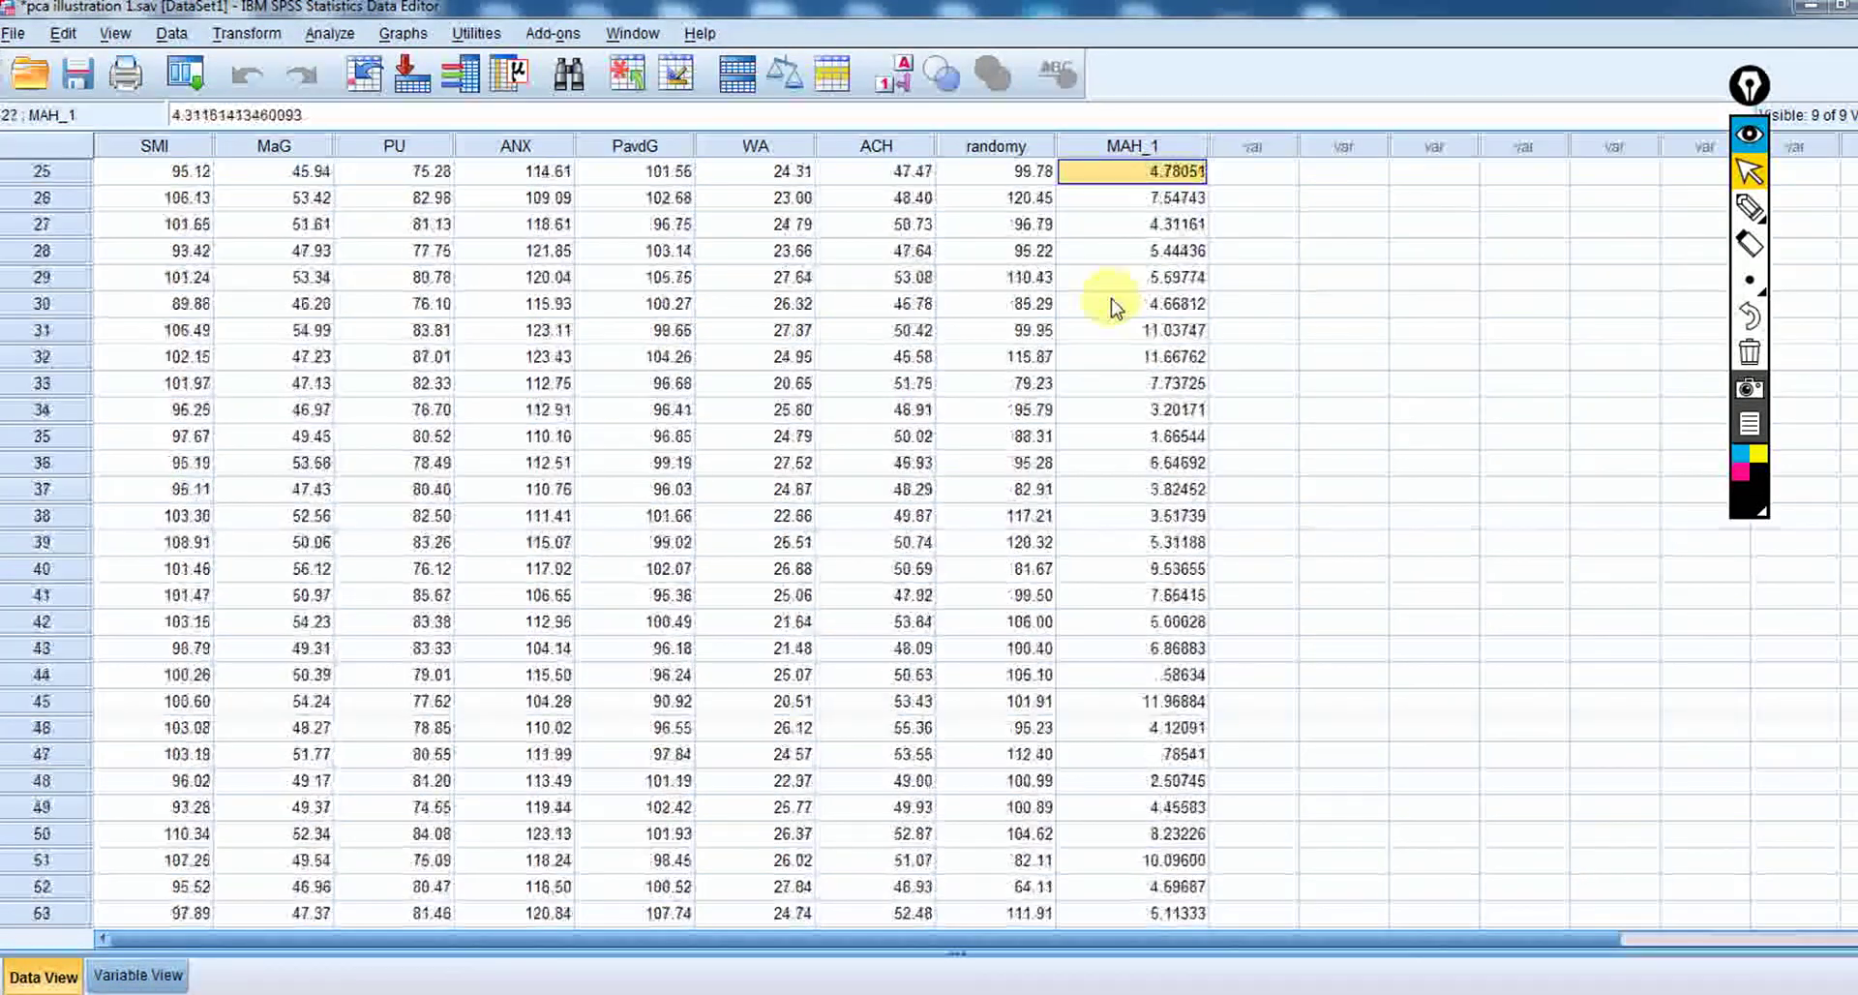
pyautogui.press('Up')
pyautogui.press('Up')
pyautogui.press('Up')
pyautogui.press('Up')
pyautogui.press('Up')
pyautogui.press('Up')
pyautogui.press('Up')
pyautogui.press('Up')
pyautogui.press('Up')
pyautogui.press('Up')
pyautogui.press('Up')
pyautogui.press('Up')
pyautogui.press('Up')
pyautogui.press('Up')
pyautogui.press('Up')
pyautogui.press('Up')
pyautogui.press('Up')
pyautogui.press('Up')
pyautogui.press('Up')
pyautogui.press('Up')
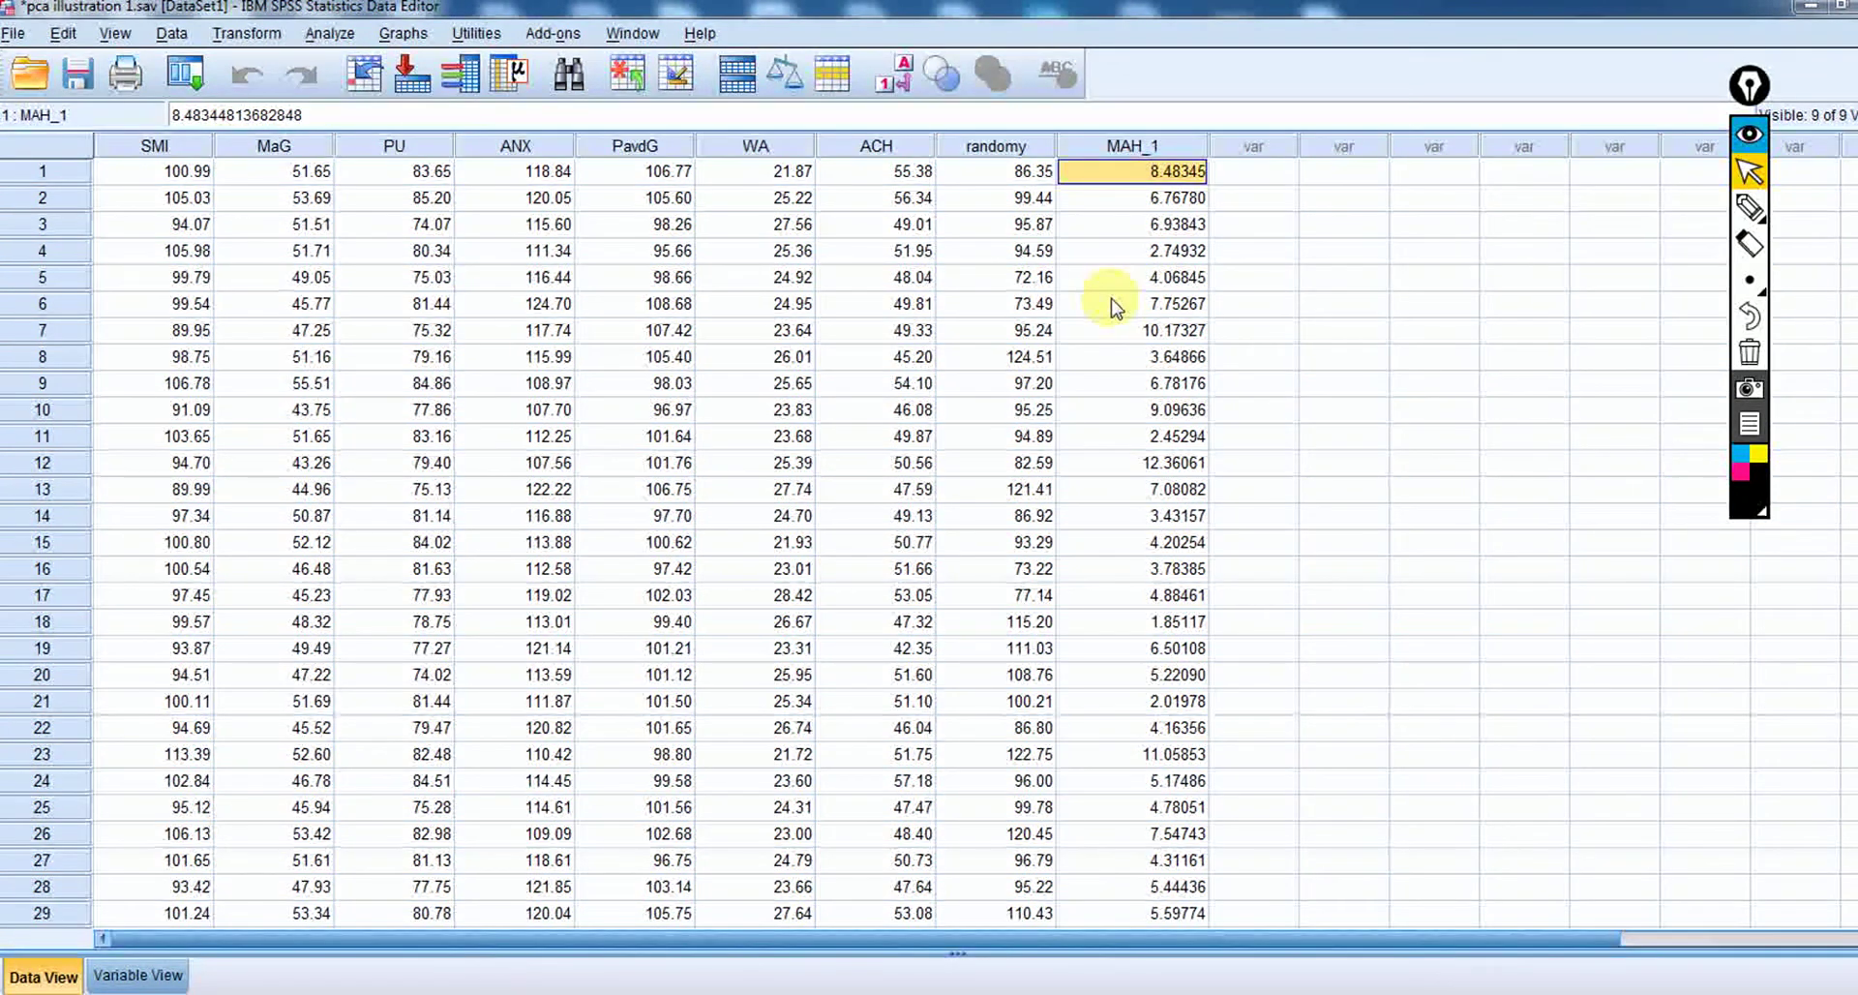
# Rescan the whole MAH_1 column from case 1 down to case 100 for distances above the critical value.
pyautogui.press('Down')
pyautogui.press('Down')
pyautogui.press('Down')
pyautogui.press('Down')
pyautogui.press('Down')
pyautogui.press('Down')
pyautogui.press('Down')
pyautogui.press('Down')
pyautogui.press('Down')
pyautogui.press('Down')
pyautogui.press('Down')
pyautogui.press('Down')
pyautogui.press('Down')
pyautogui.press('Down')
pyautogui.press('Down')
pyautogui.press('Down')
pyautogui.press('Down')
pyautogui.press('Down')
pyautogui.press('Down')
pyautogui.press('Down')
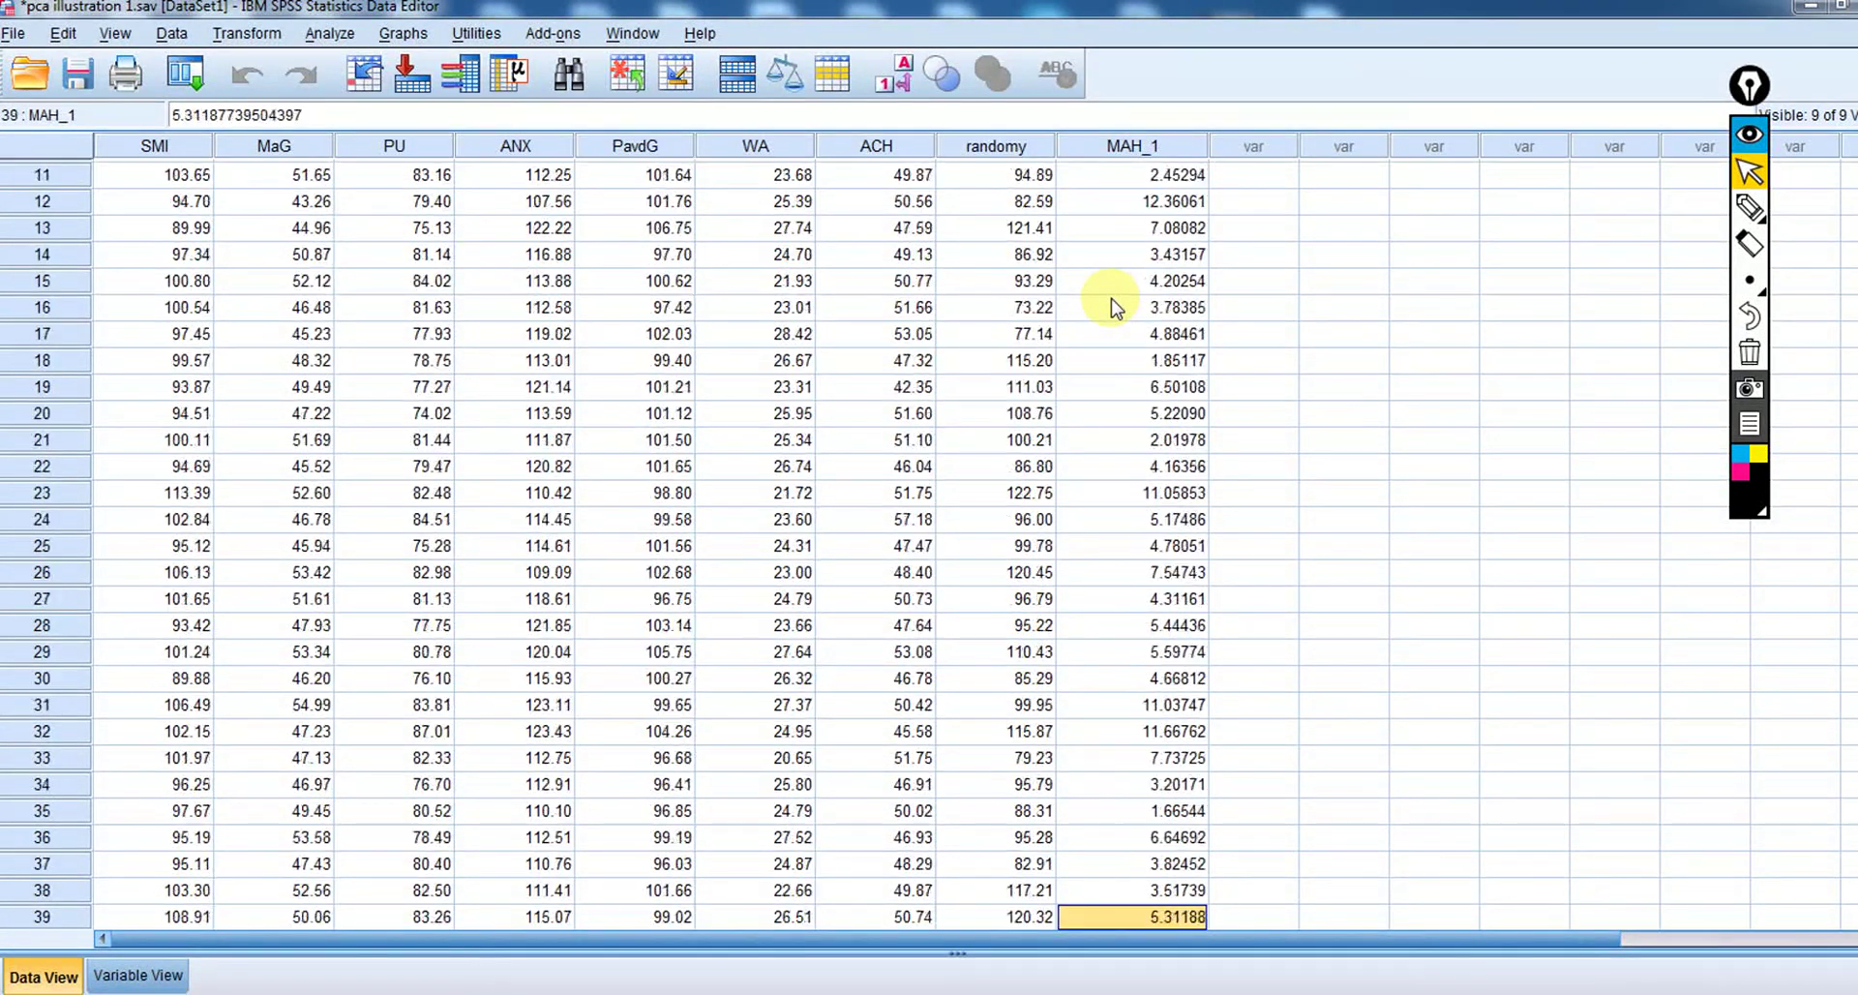
pyautogui.press('Down')
pyautogui.press('Down')
pyautogui.press('Down')
pyautogui.press('Down')
pyautogui.press('Down')
pyautogui.press('Down')
pyautogui.press('Down')
pyautogui.press('Down')
pyautogui.press('Down')
pyautogui.press('Down')
pyautogui.press('Down')
pyautogui.press('Down')
pyautogui.press('Down')
pyautogui.press('Down')
pyautogui.press('Down')
pyautogui.press('Down')
pyautogui.press('Down')
pyautogui.press('Down')
pyautogui.press('Down')
pyautogui.press('Down')
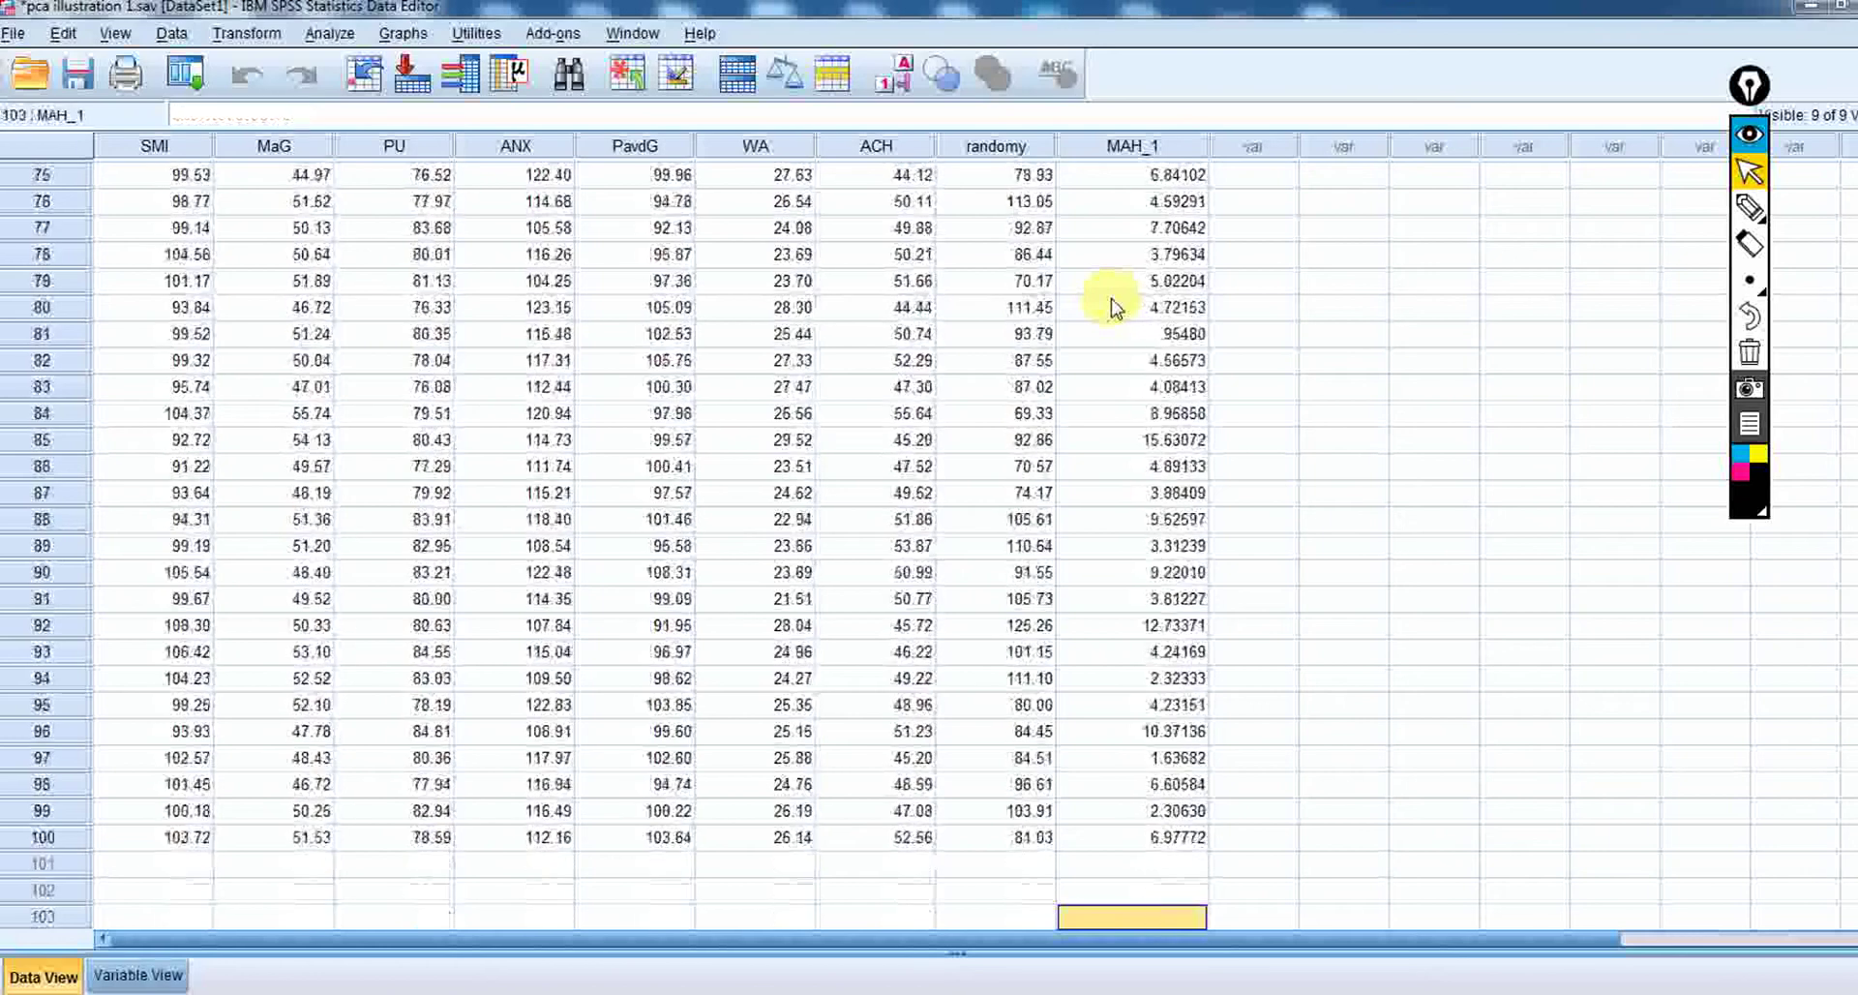
pyautogui.press('Up')
pyautogui.press('Up')
pyautogui.press('Up')
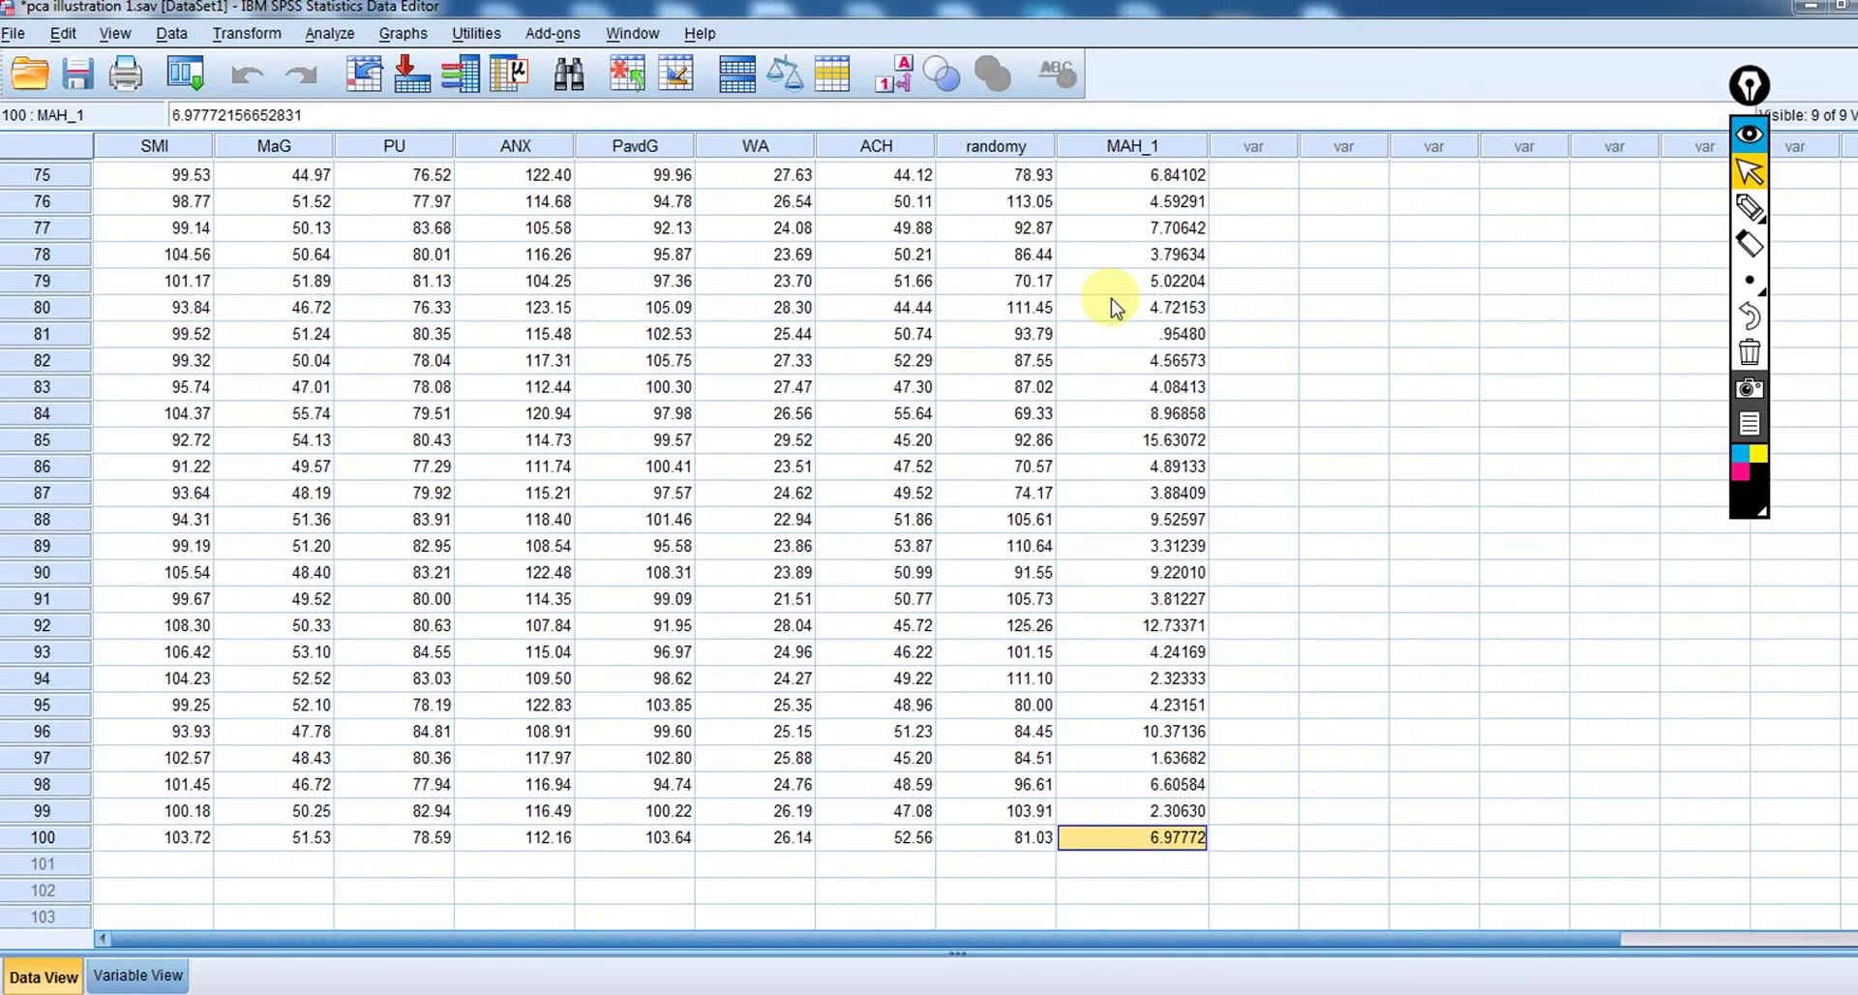
# Review the Mahalanobis distances in MAH_1 once more, from case 100 back up to case 1.
pyautogui.press('Up')
pyautogui.press('Up')
pyautogui.press('Up')
pyautogui.press('Up')
pyautogui.press('Up')
pyautogui.press('Up')
pyautogui.press('Up')
pyautogui.press('Up')
pyautogui.press('Up')
pyautogui.press('Up')
pyautogui.press('Up')
pyautogui.press('Up')
pyautogui.press('Up')
pyautogui.press('Up')
pyautogui.press('Up')
pyautogui.press('Up')
pyautogui.press('Up')
pyautogui.press('Up')
pyautogui.press('Up')
pyautogui.press('Up')
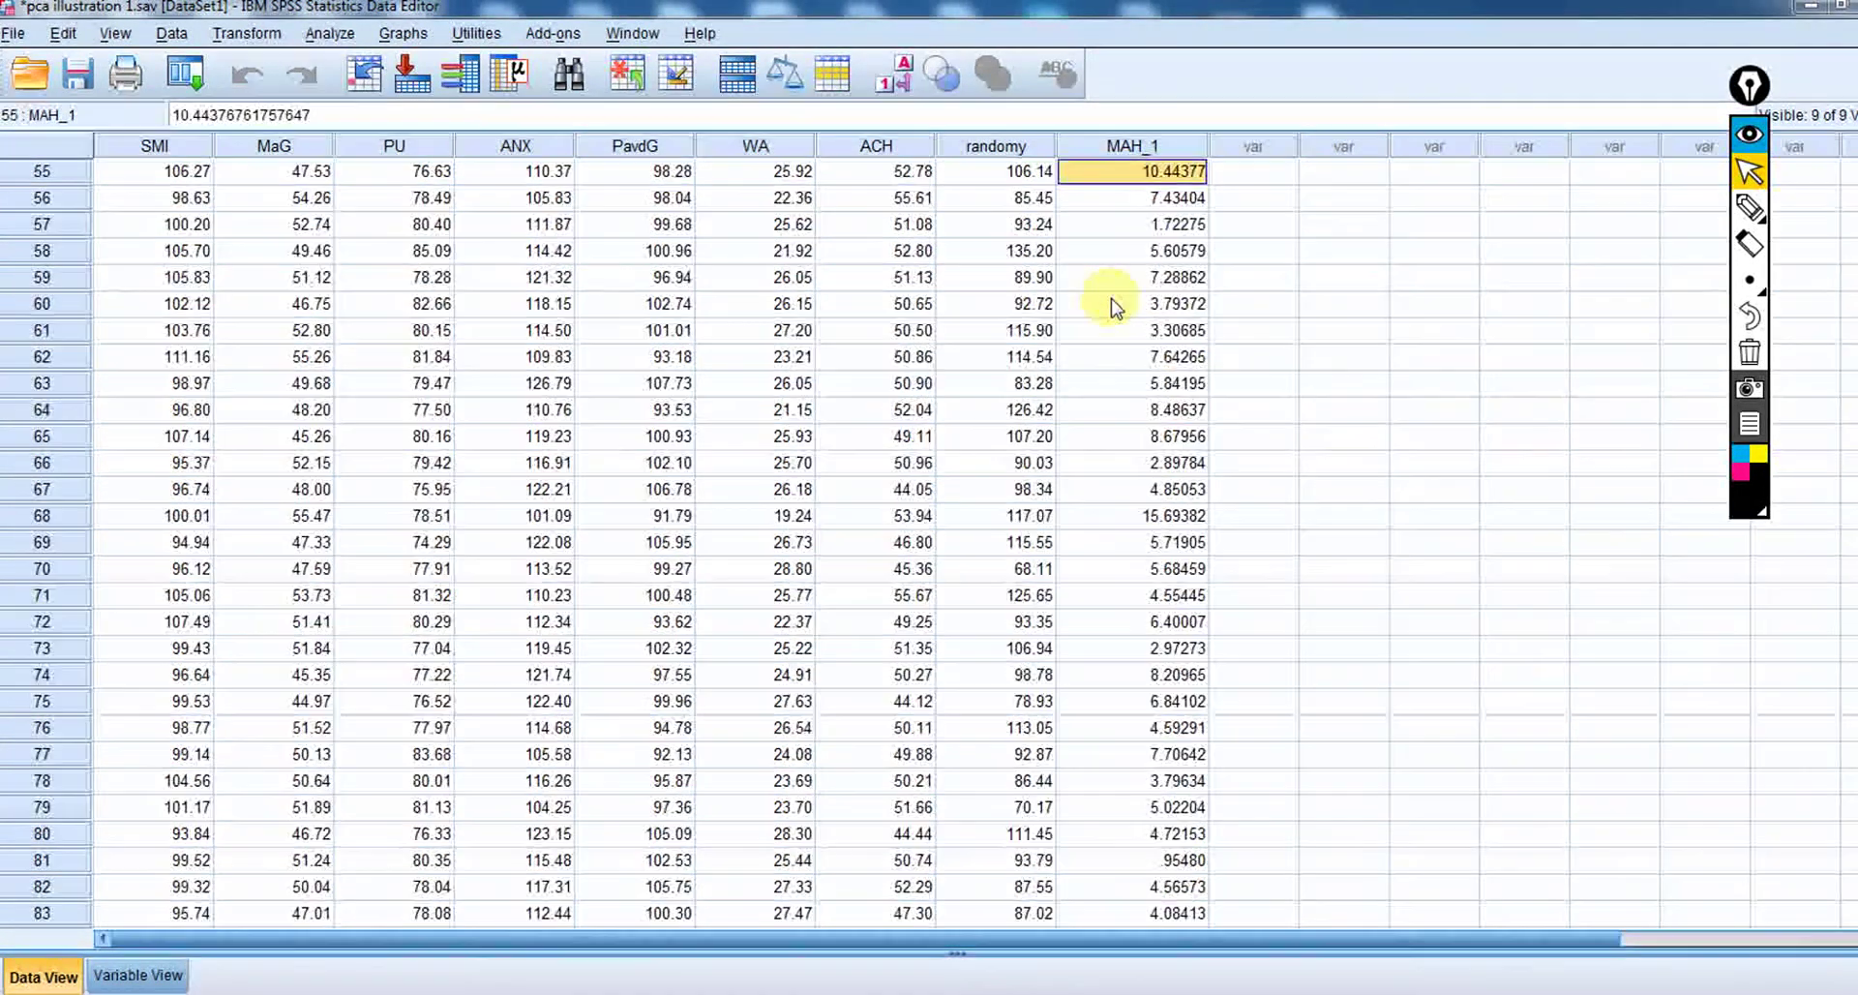
pyautogui.press('Up')
pyautogui.press('Up')
pyautogui.press('Up')
pyautogui.press('Up')
pyautogui.press('Up')
pyautogui.press('Up')
pyautogui.press('Up')
pyautogui.press('Up')
pyautogui.press('Up')
pyautogui.press('Up')
pyautogui.press('Up')
pyautogui.press('Up')
pyautogui.press('Up')
pyautogui.press('Up')
pyautogui.press('Up')
pyautogui.press('Up')
pyautogui.press('Up')
pyautogui.press('Up')
pyautogui.press('Up')
pyautogui.press('Up')
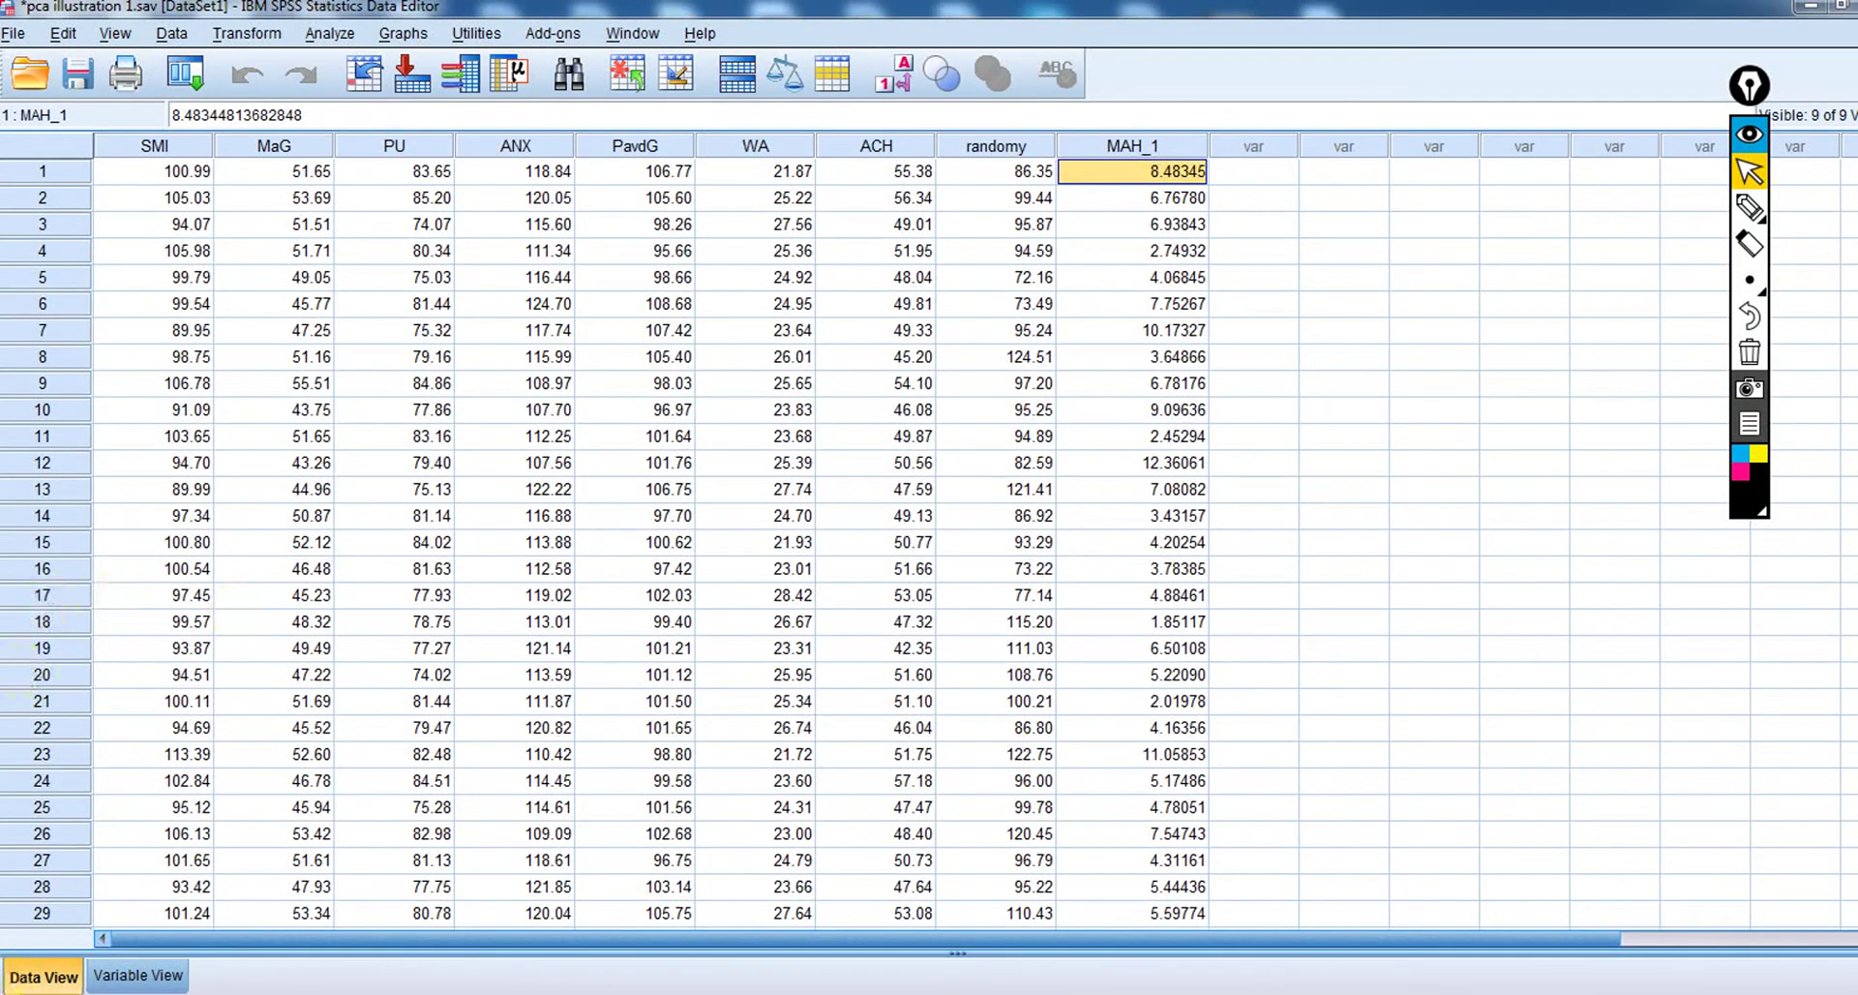
# Open the Windows Calculator beside the data and divide 0.05 by 100 for a case-adjusted alpha level.
pyautogui.click(24, 993)
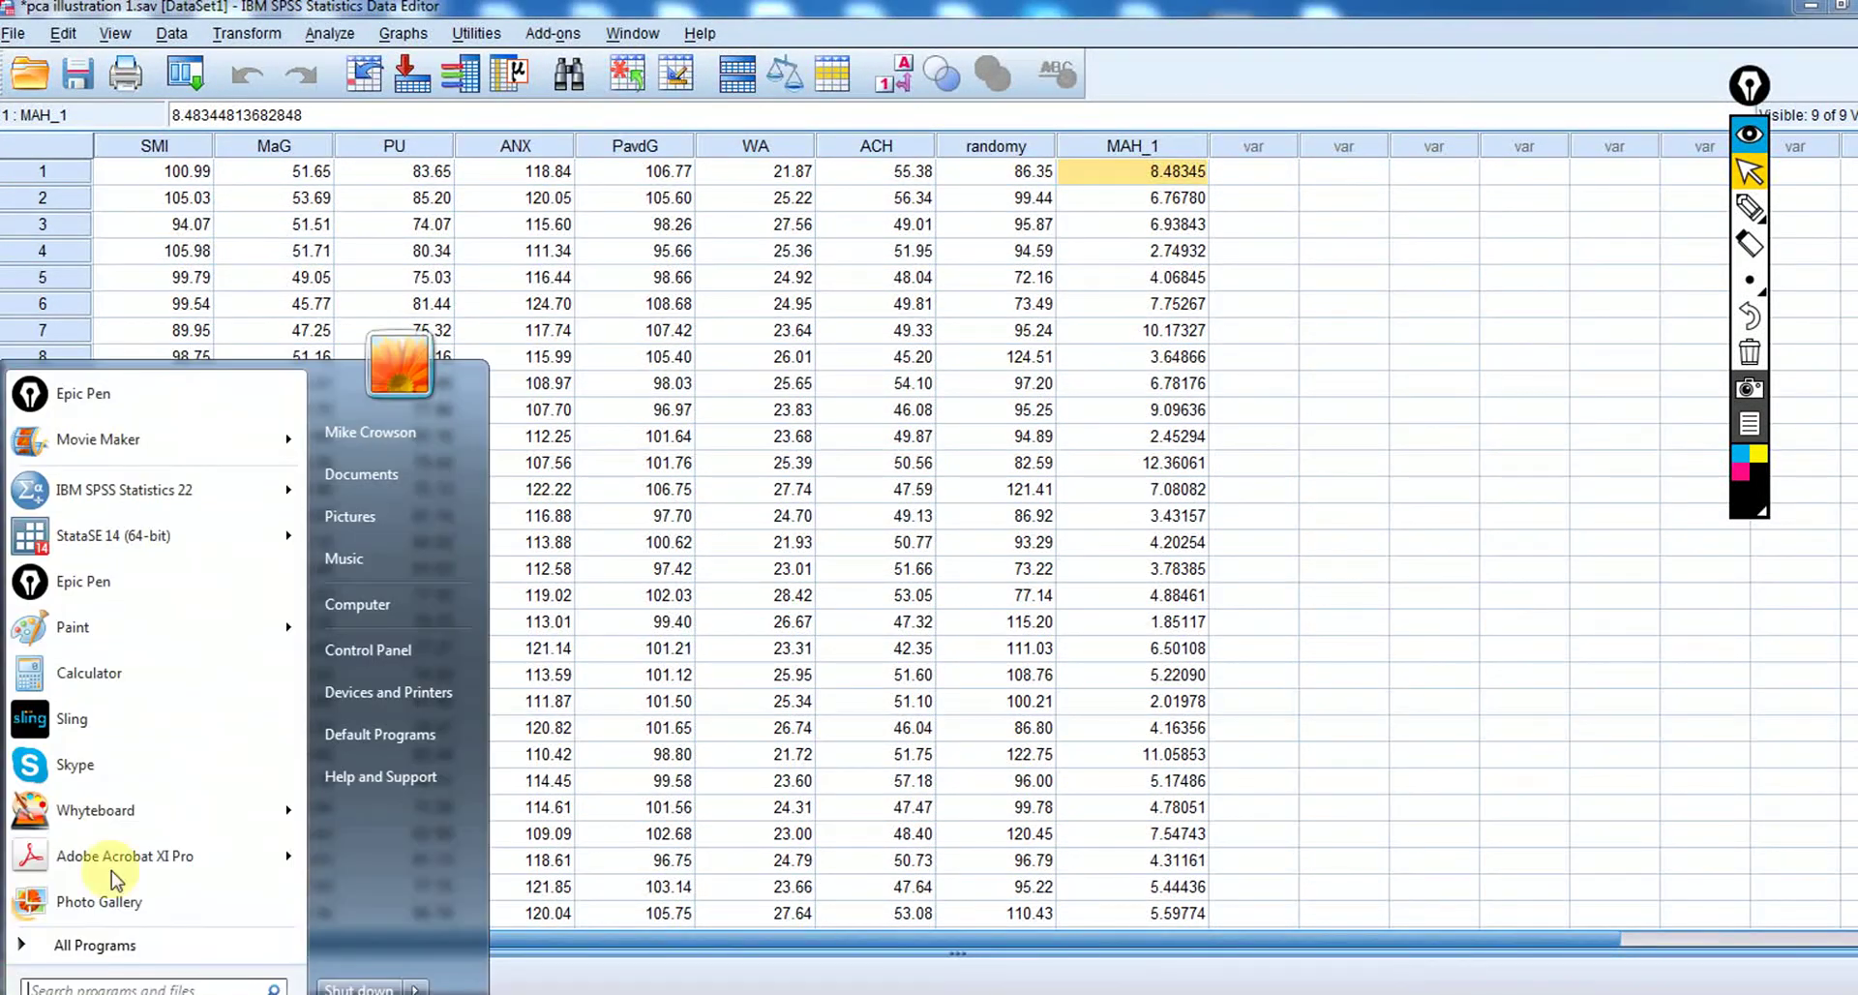
pyautogui.click(179, 679)
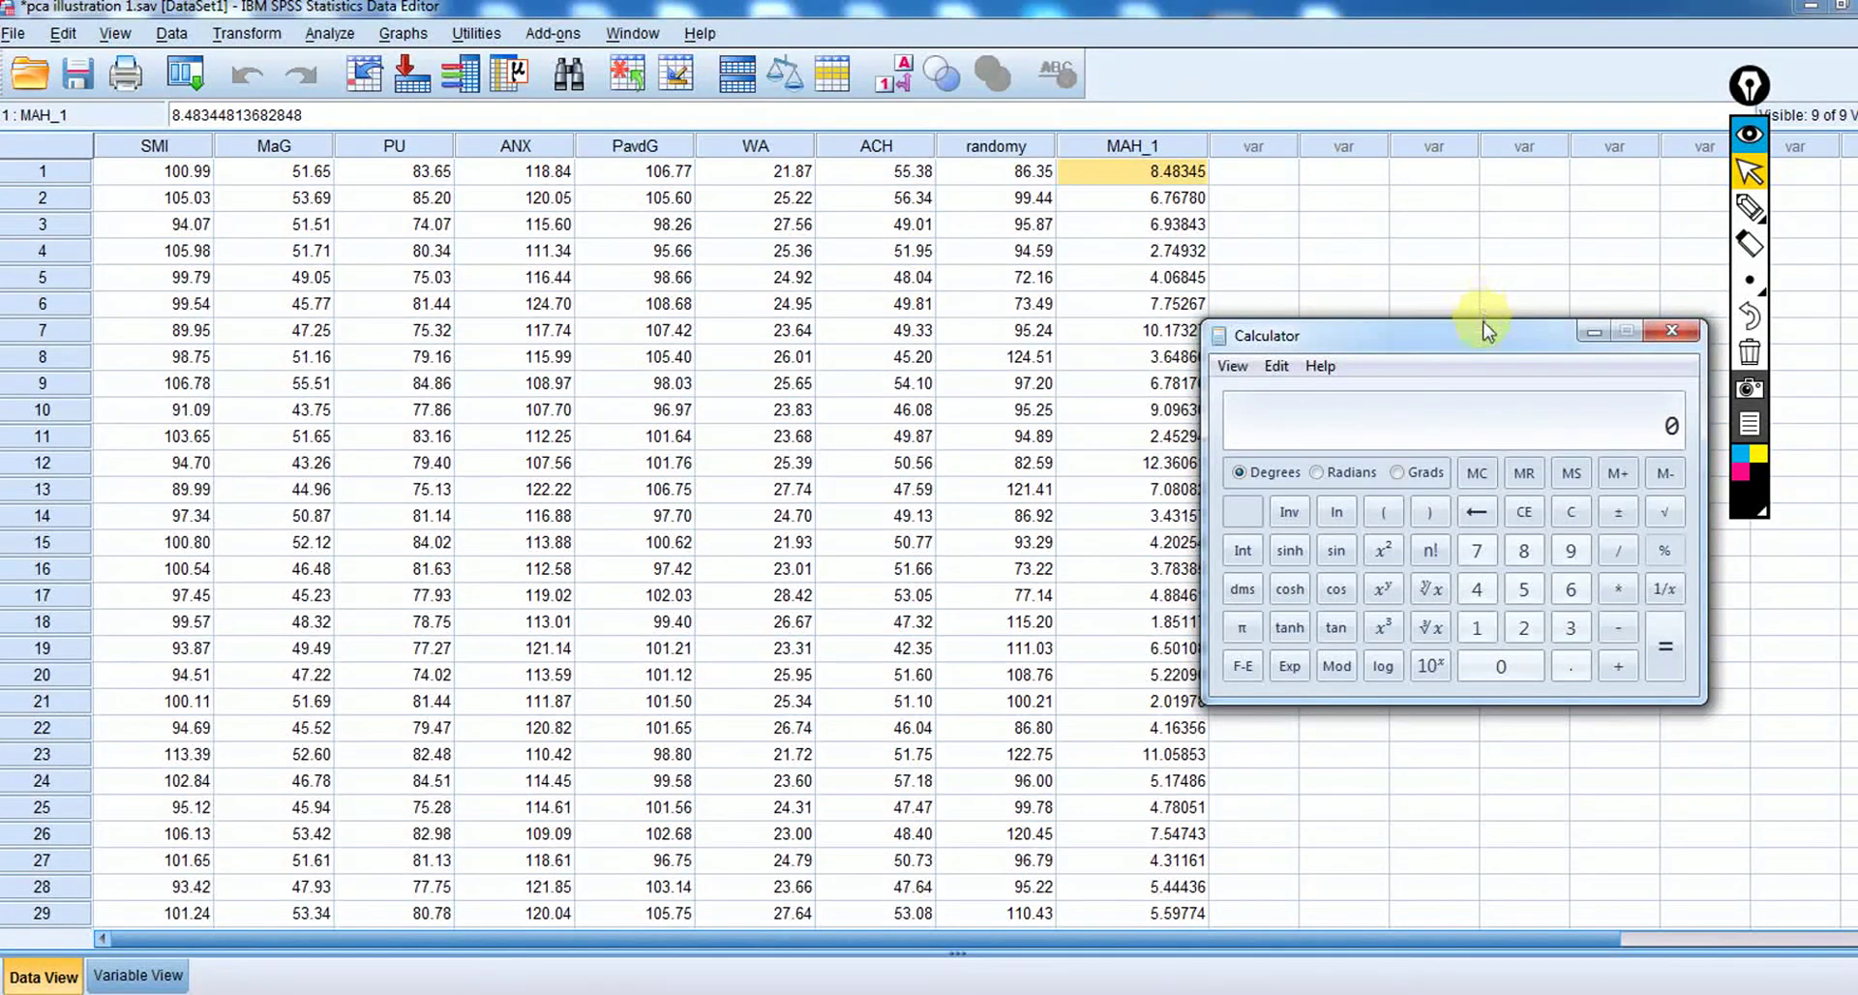
pyautogui.moveTo(1475, 346); pyautogui.dragTo(1550, 242)
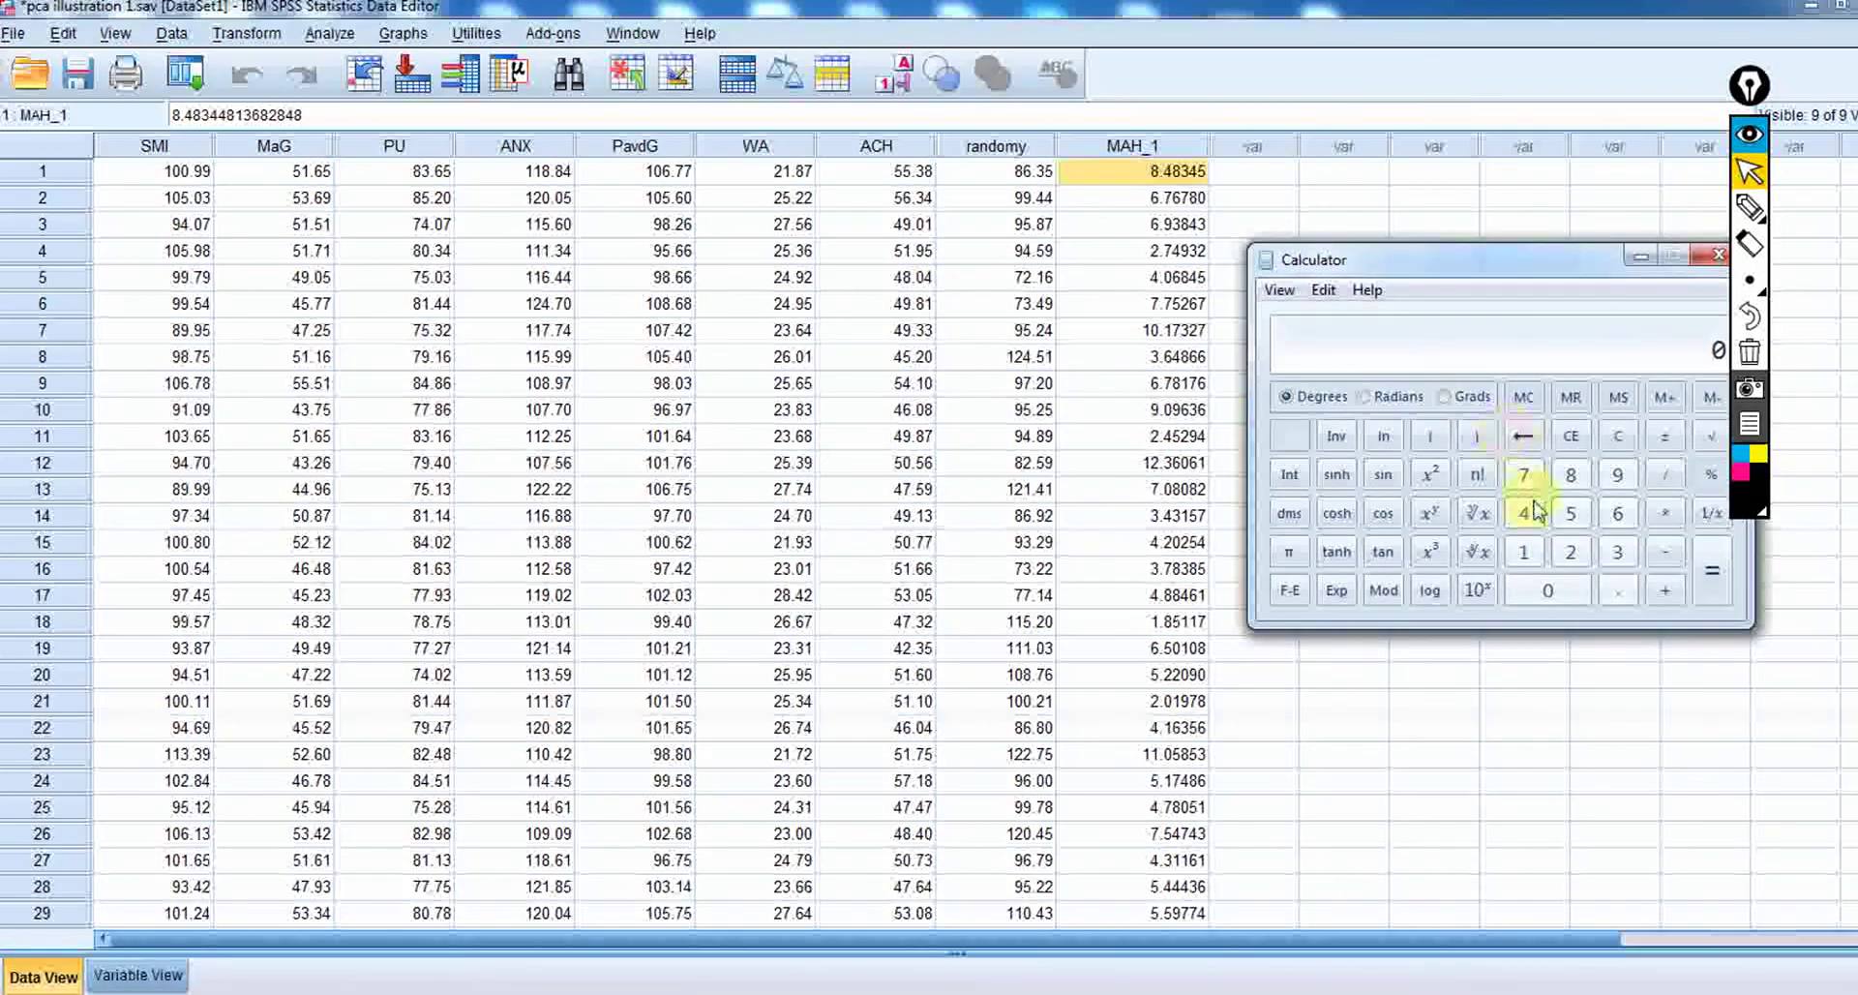
pyautogui.click(1622, 592)
pyautogui.click(1563, 590)
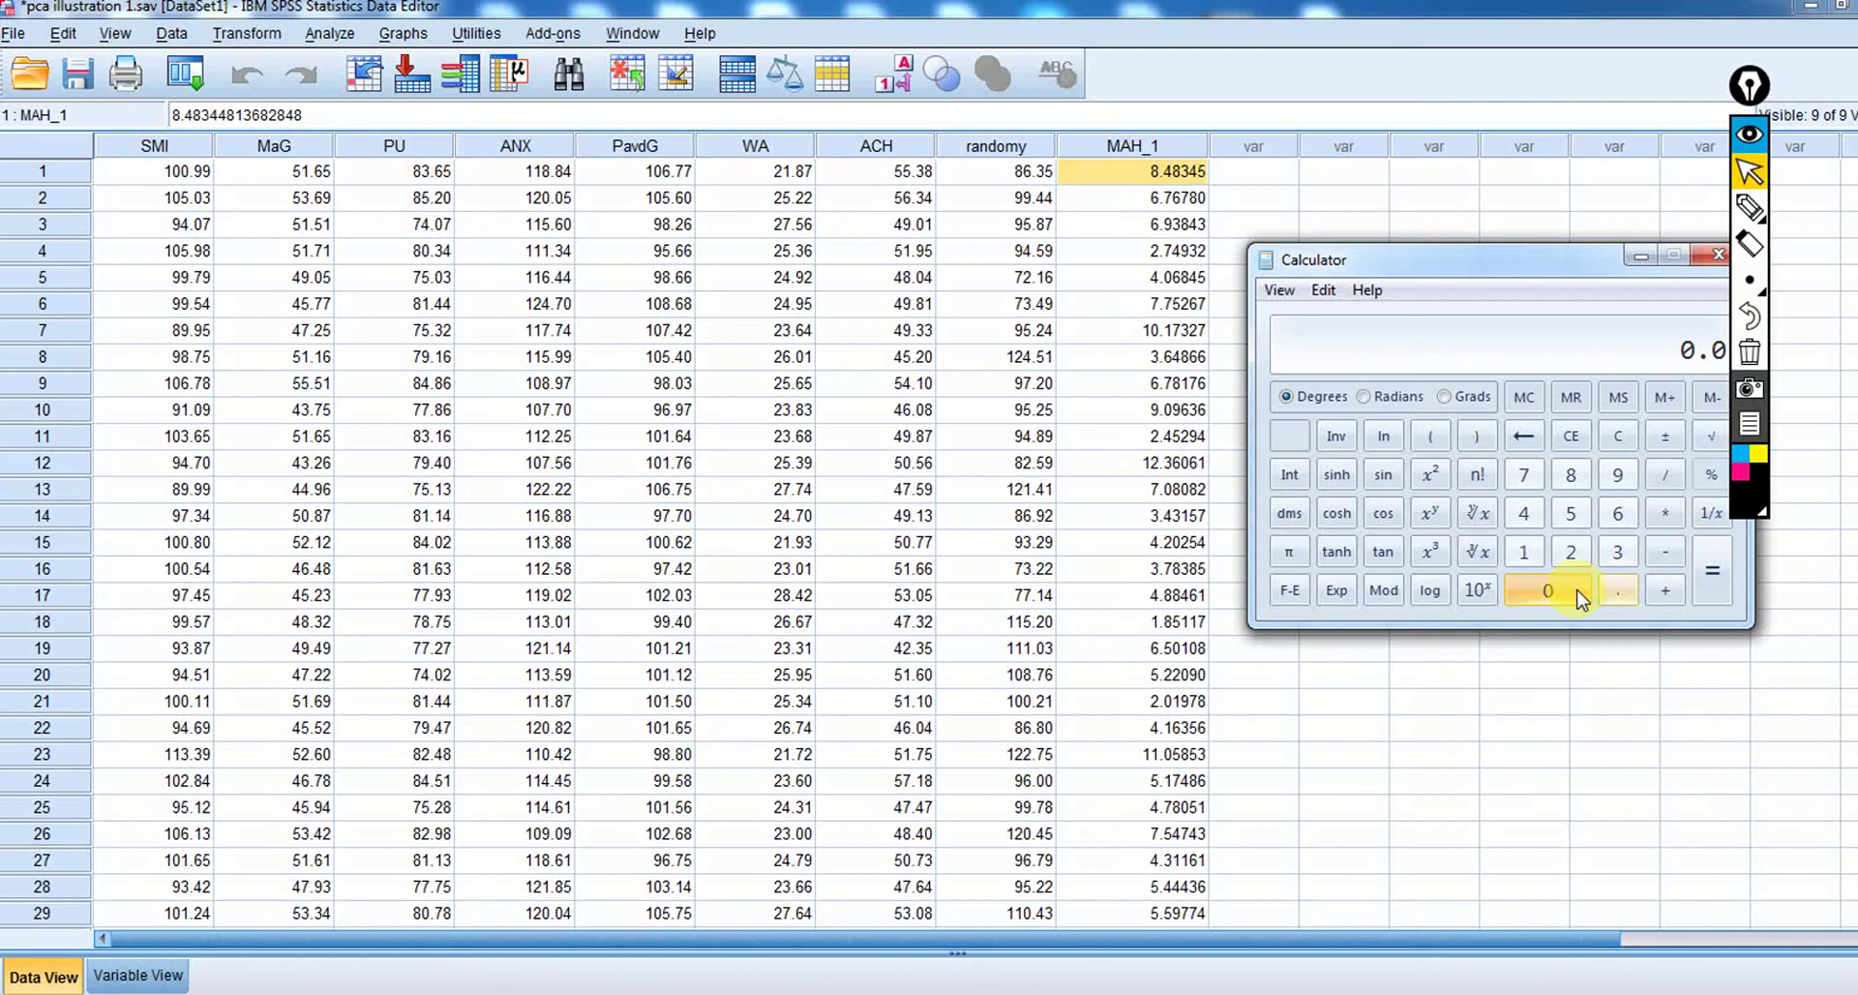
pyautogui.click(1572, 518)
pyautogui.click(1671, 474)
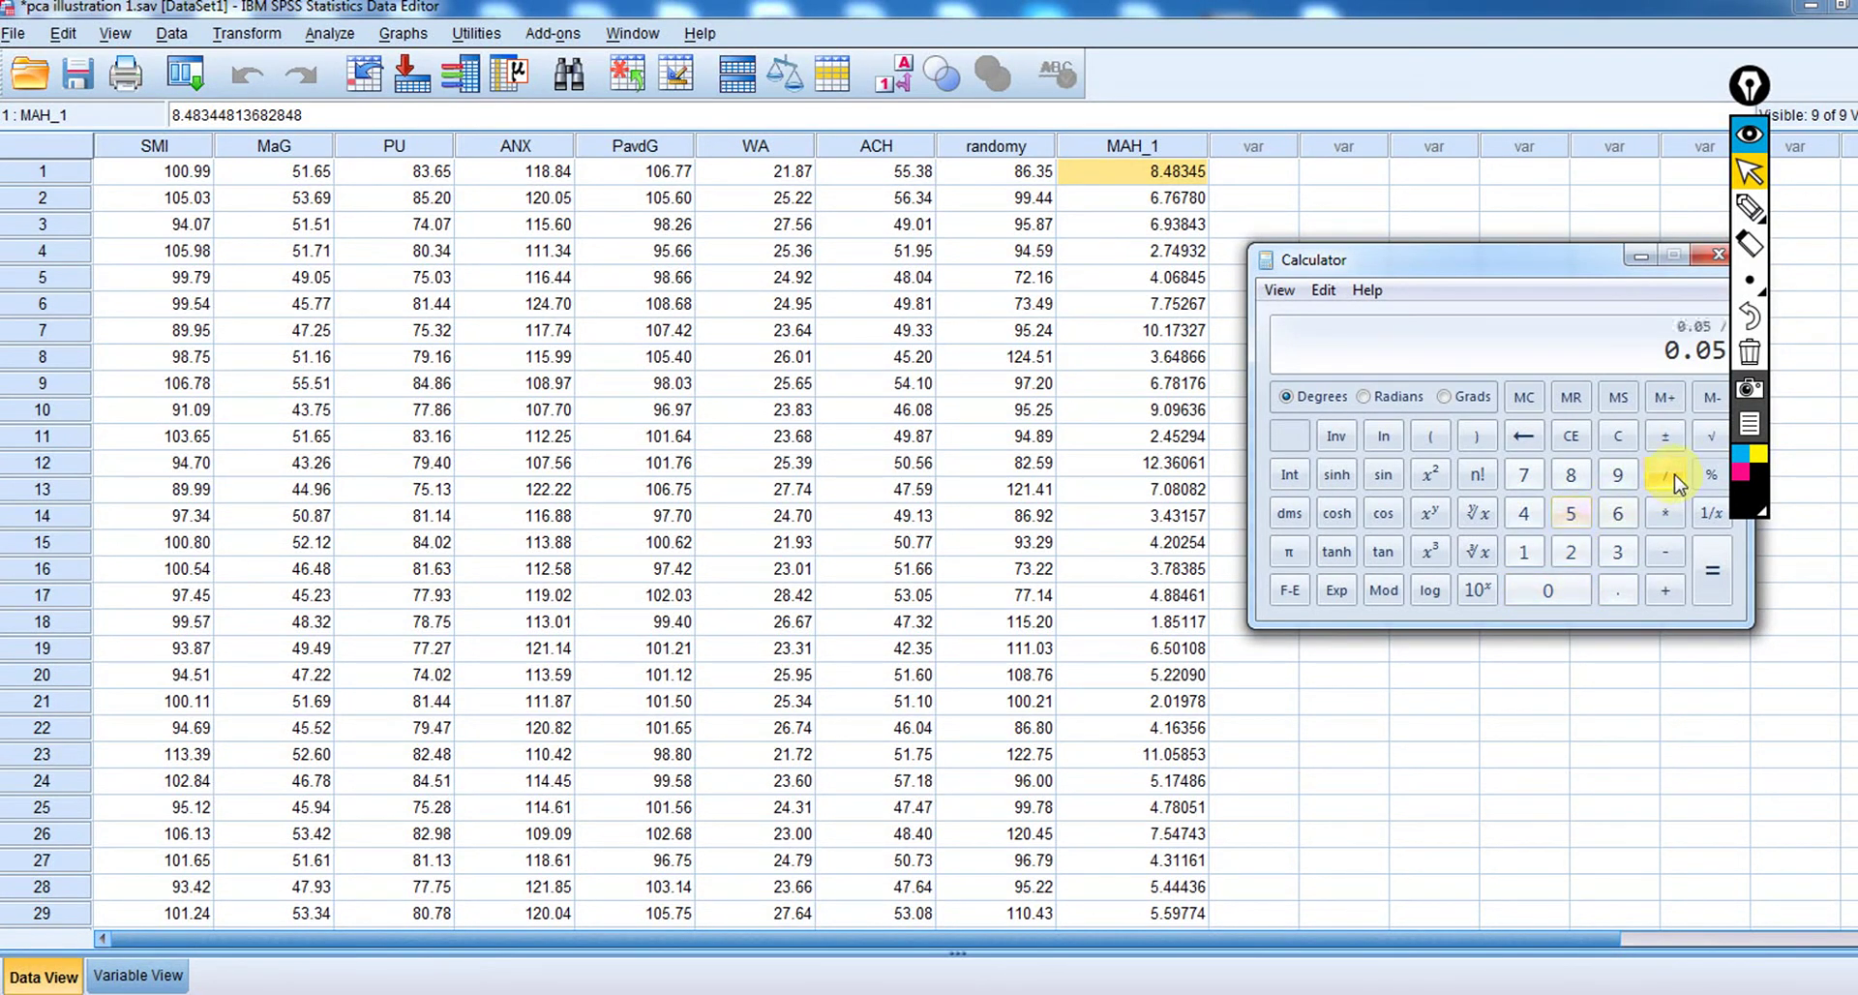
pyautogui.click(1527, 551)
pyautogui.doubleClick(1541, 590)
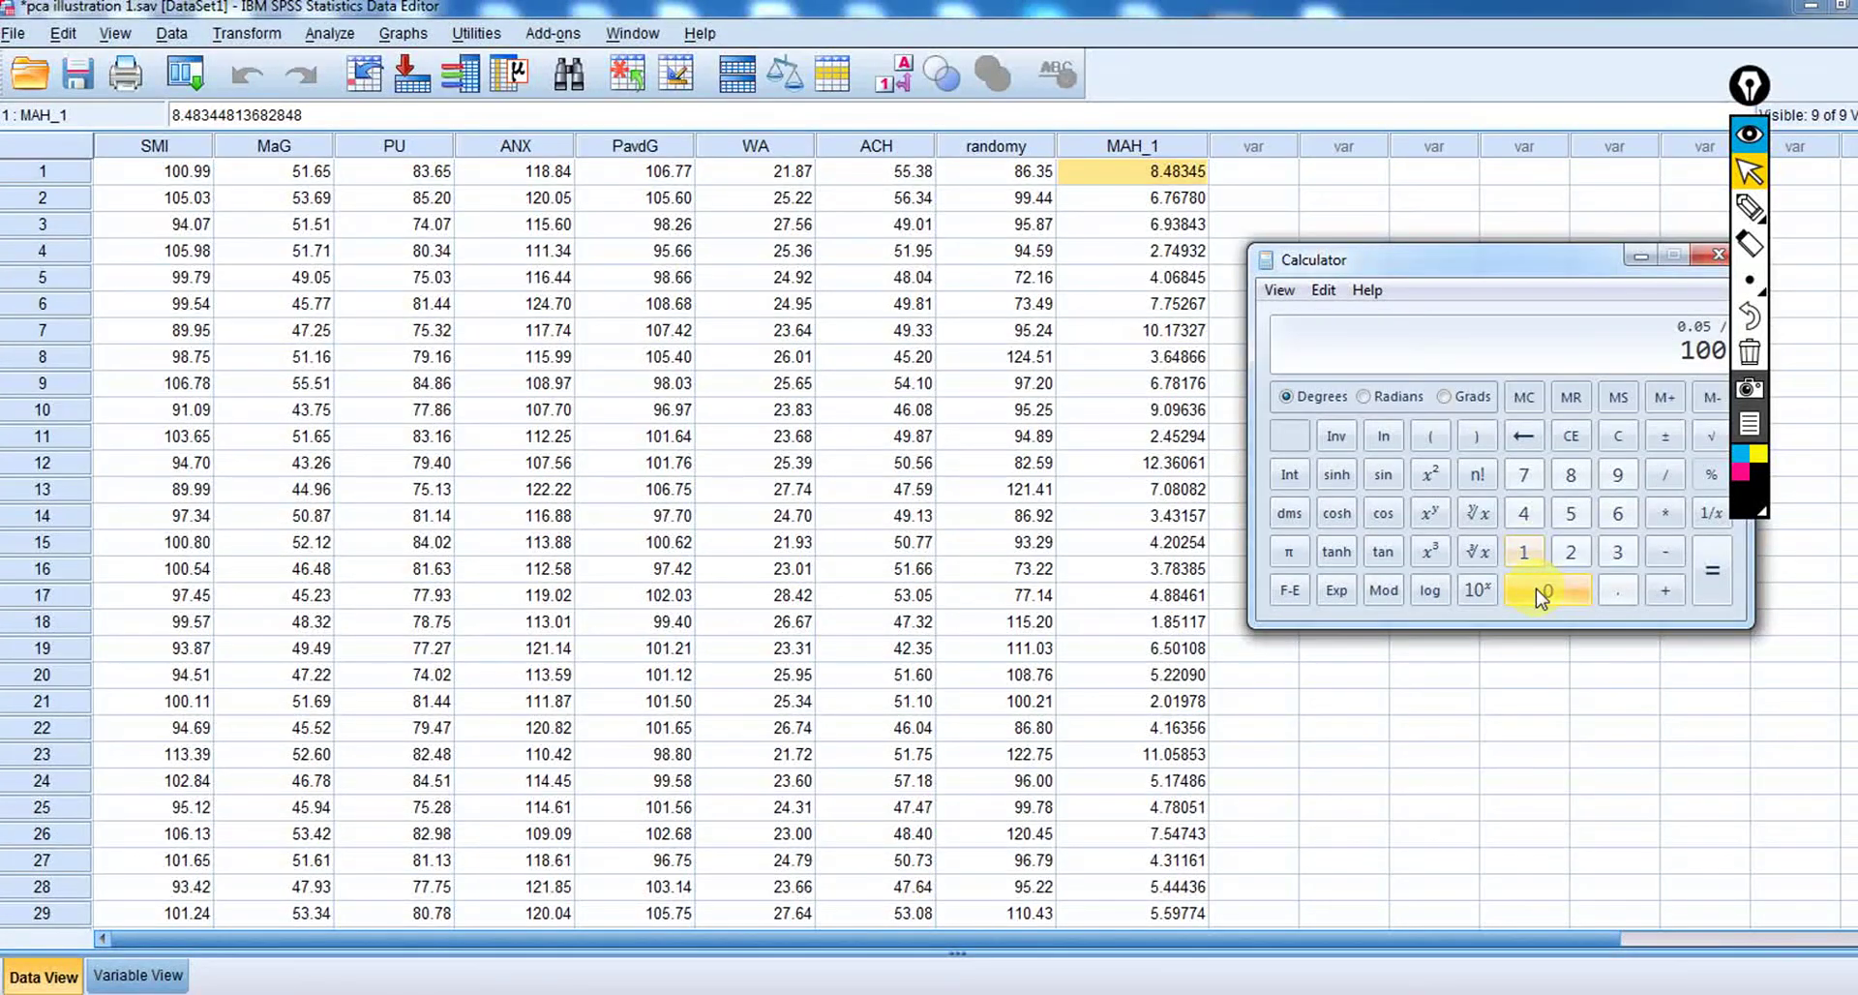
pyautogui.click(1711, 579)
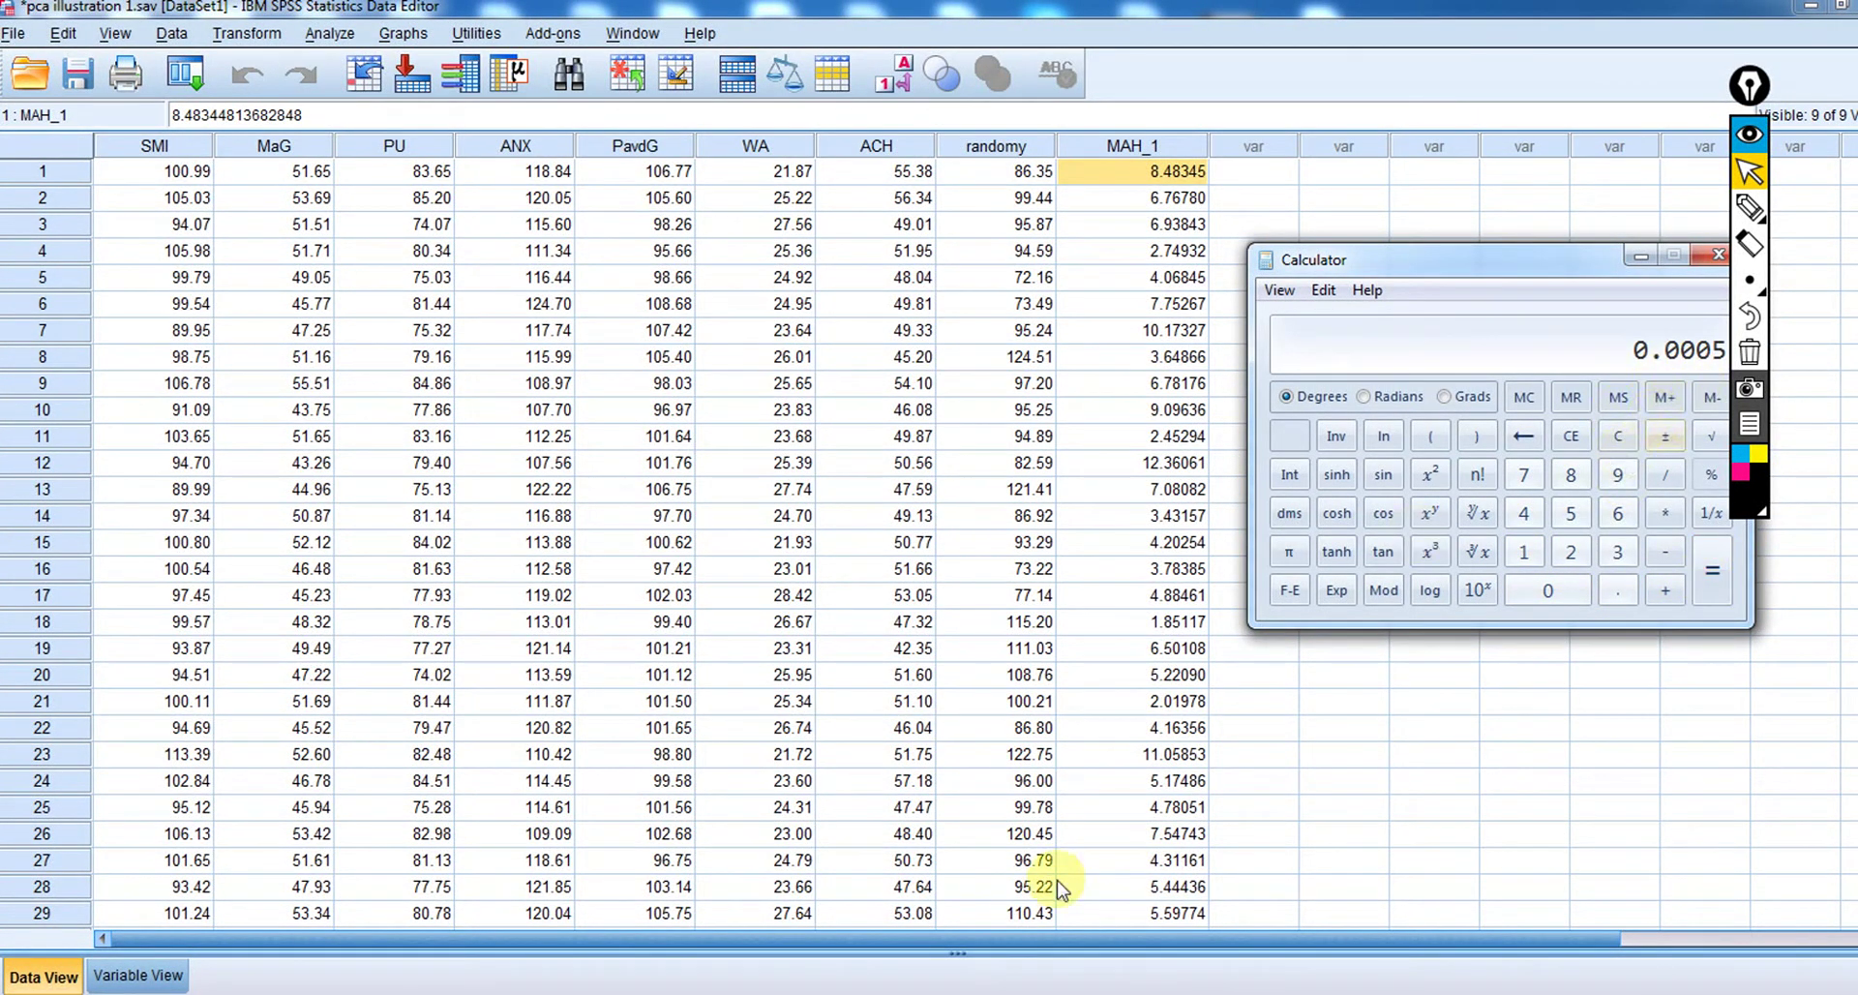
pyautogui.click(1011, 989)
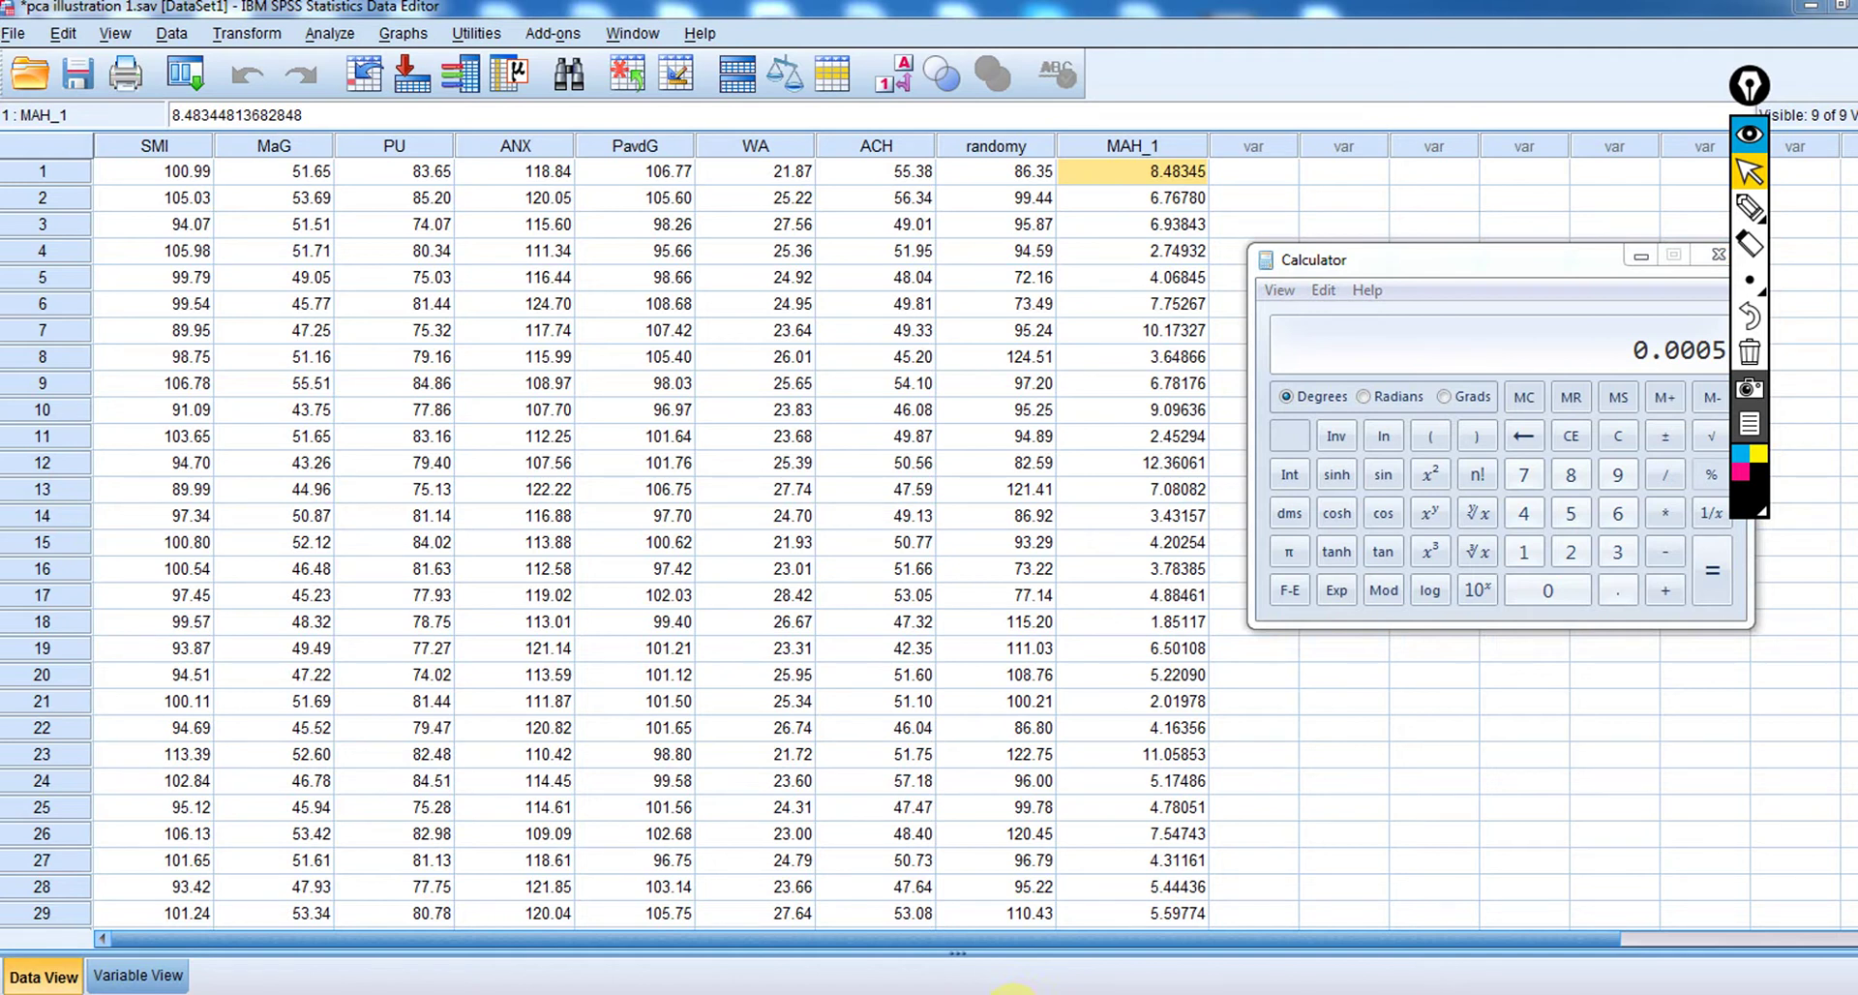
# Divide 0.1 by 100 in the Calculator for an alternative adjusted alpha level.
pyautogui.click(1616, 590)
pyautogui.click(1523, 554)
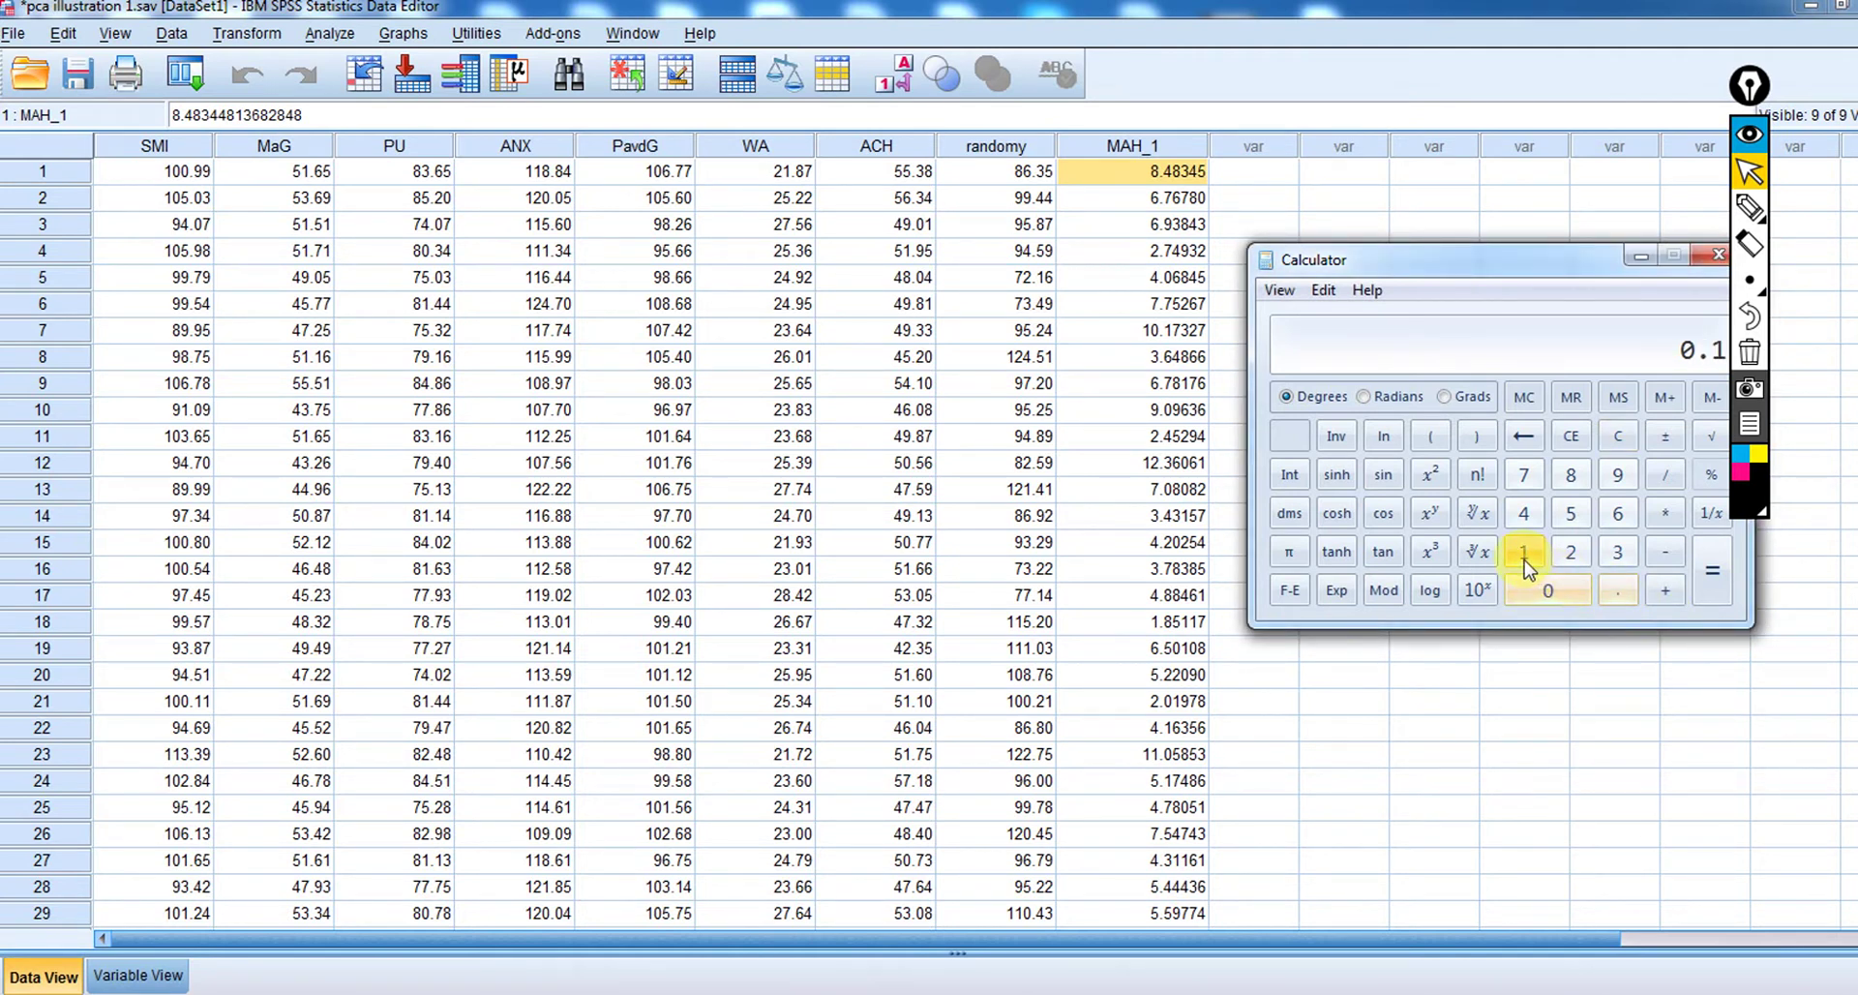
pyautogui.press('/')
pyautogui.click(1525, 552)
pyautogui.click(1546, 590)
pyautogui.click(1546, 590)
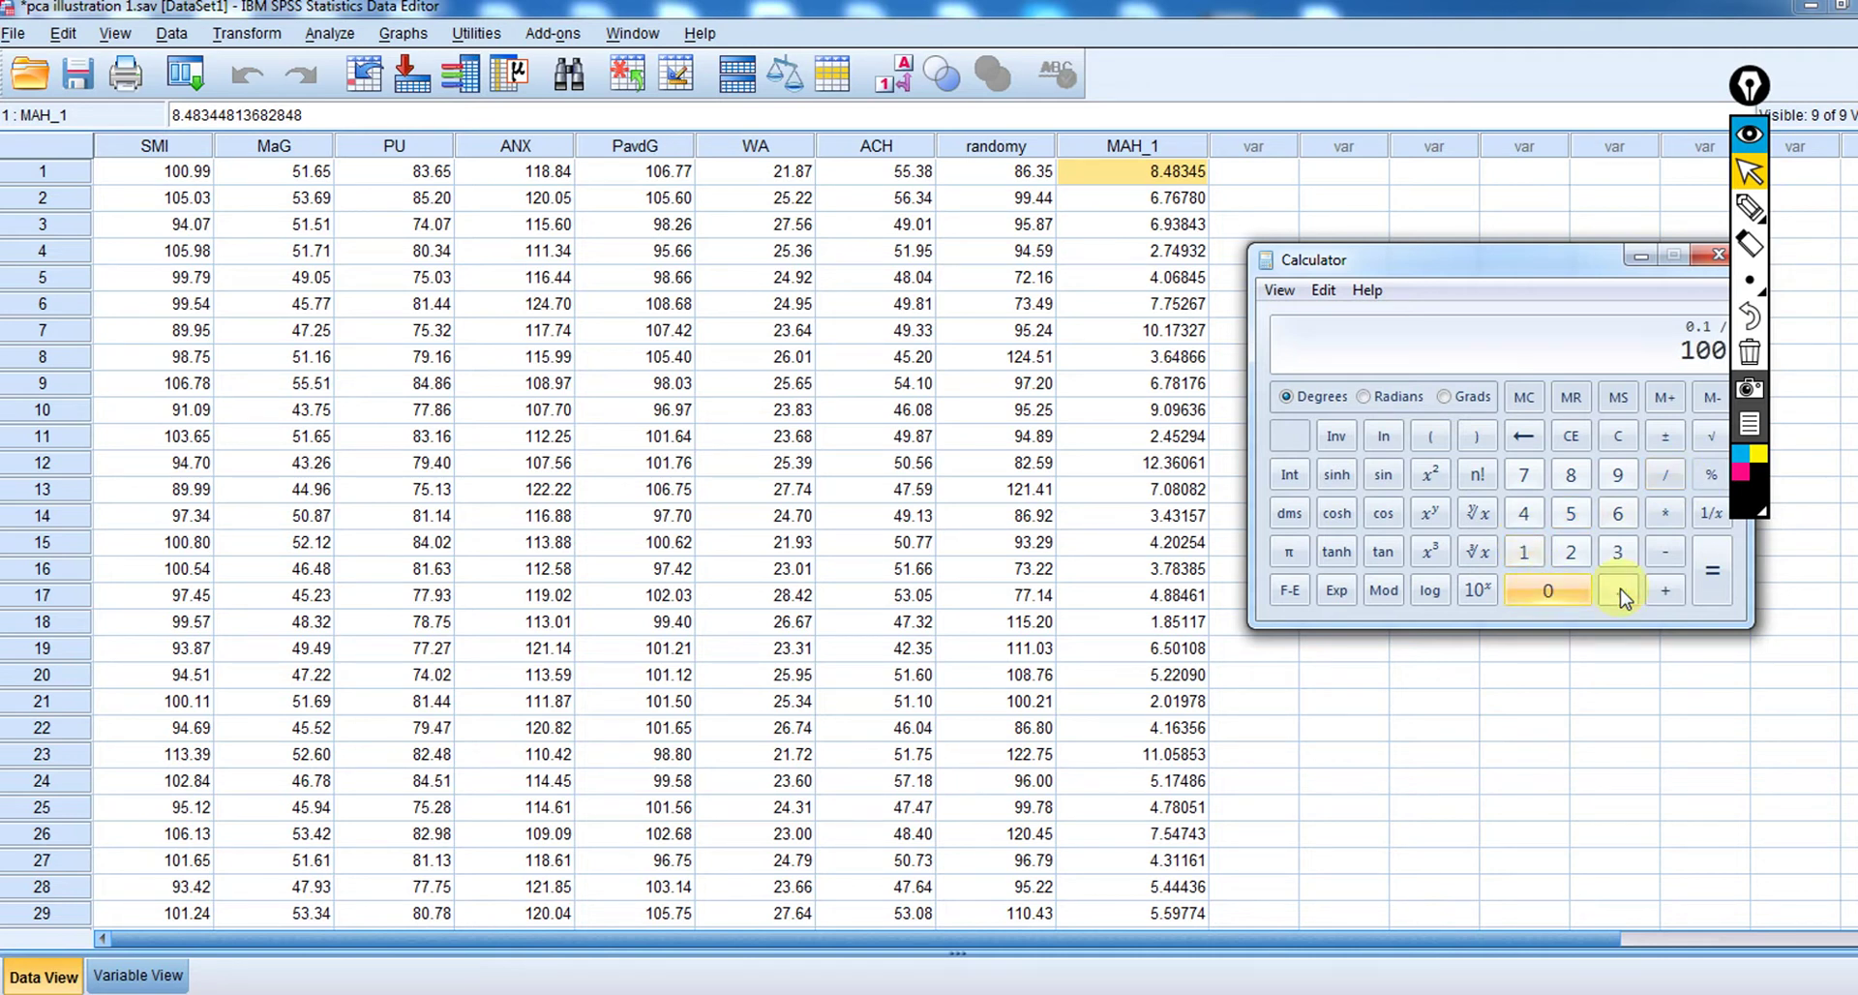
pyautogui.click(1712, 576)
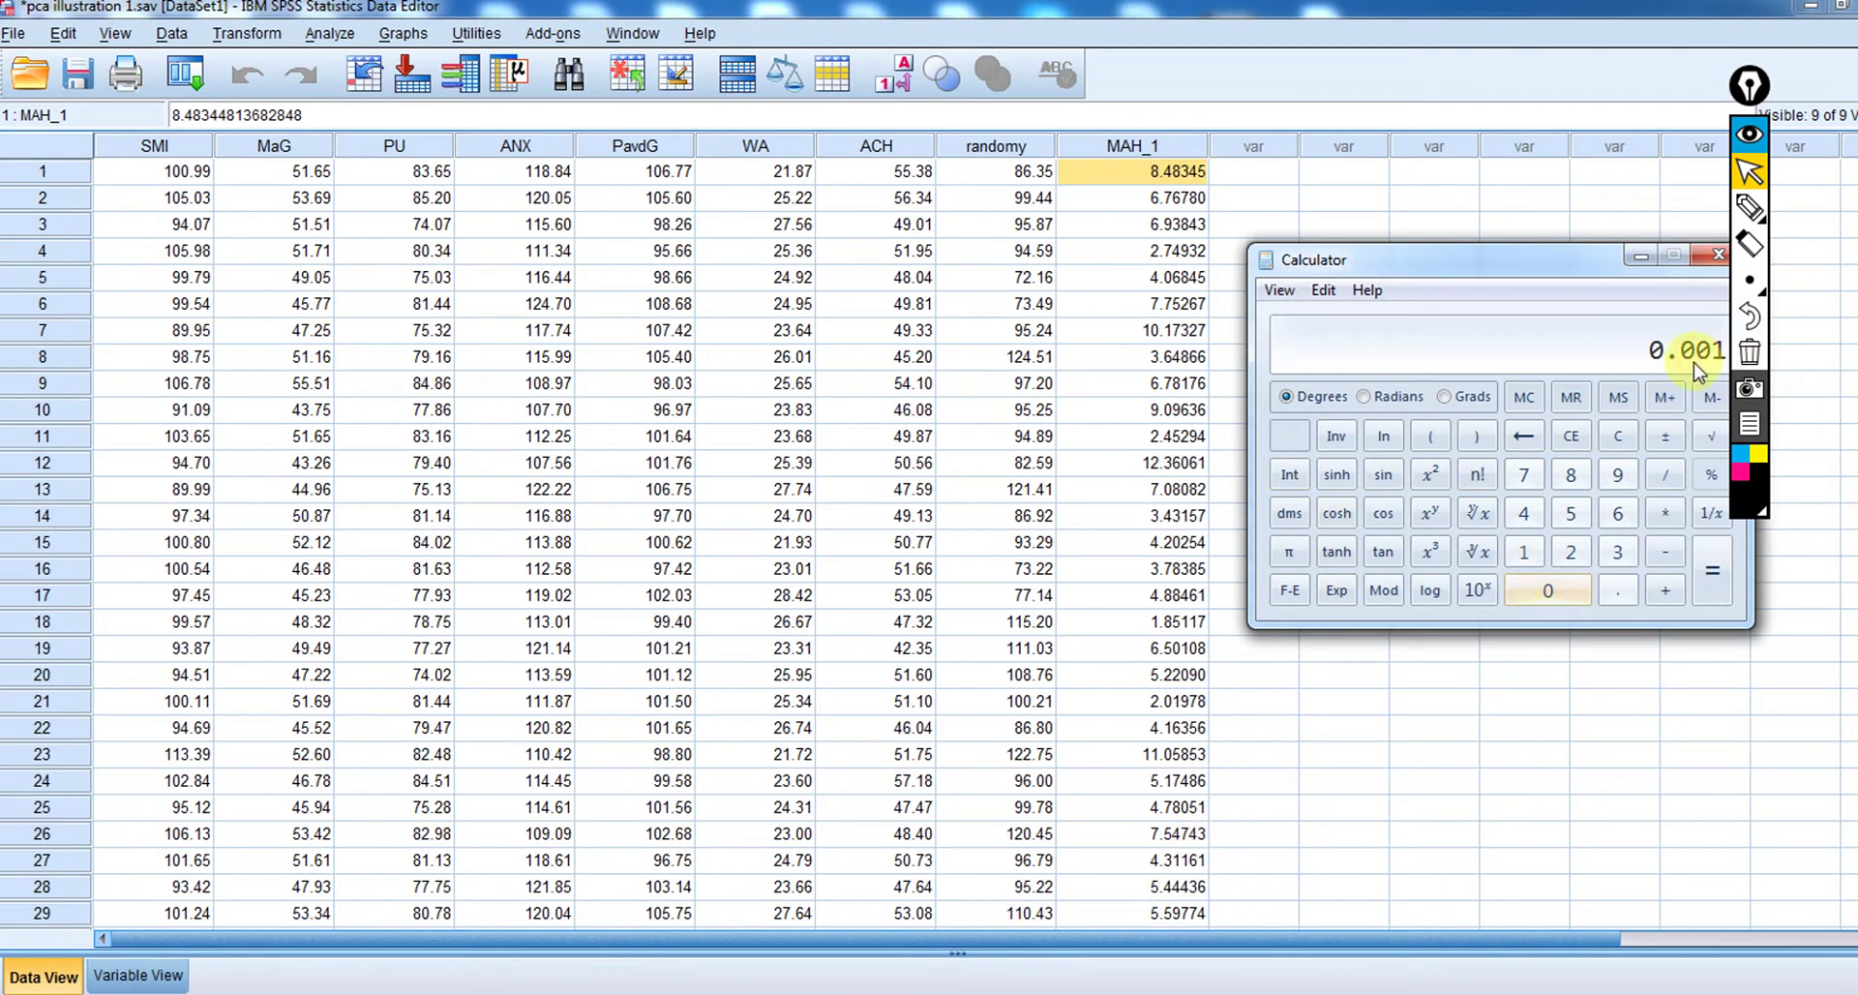
# Bring up the chi-square distribution table in the browser and switch to a blank Excel workbook over it.
pyautogui.click(794, 993)
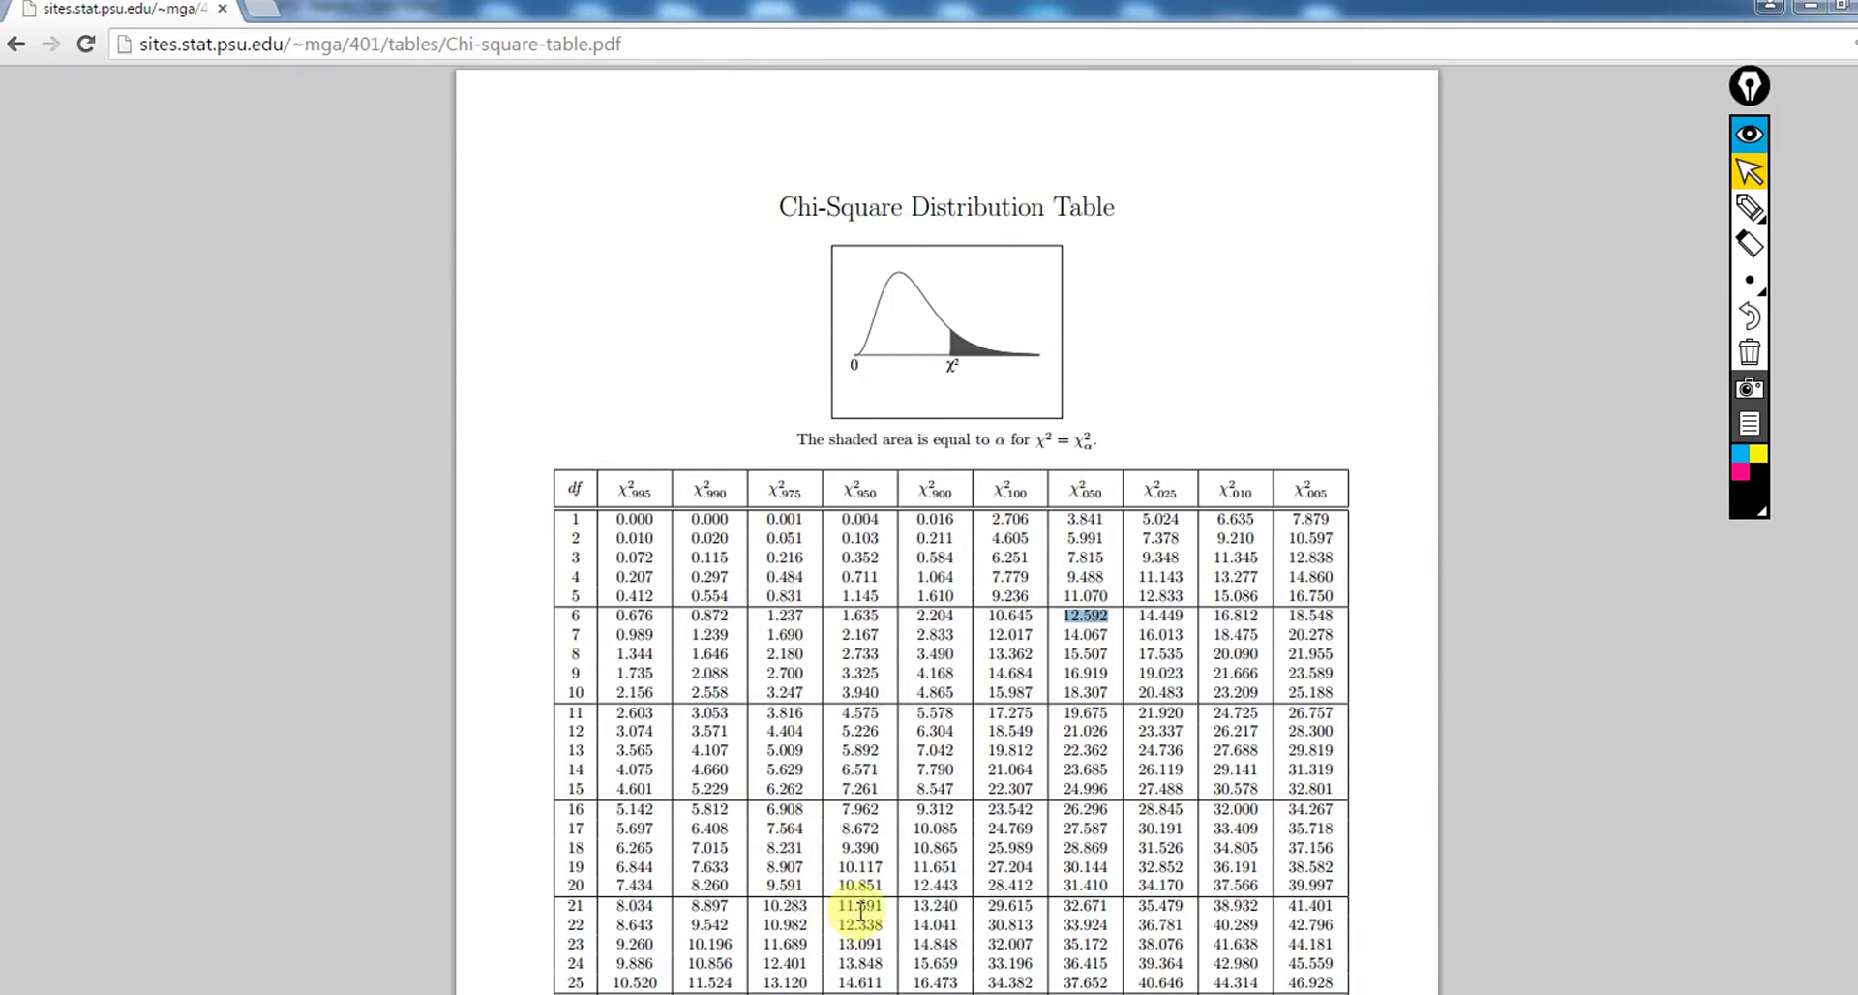
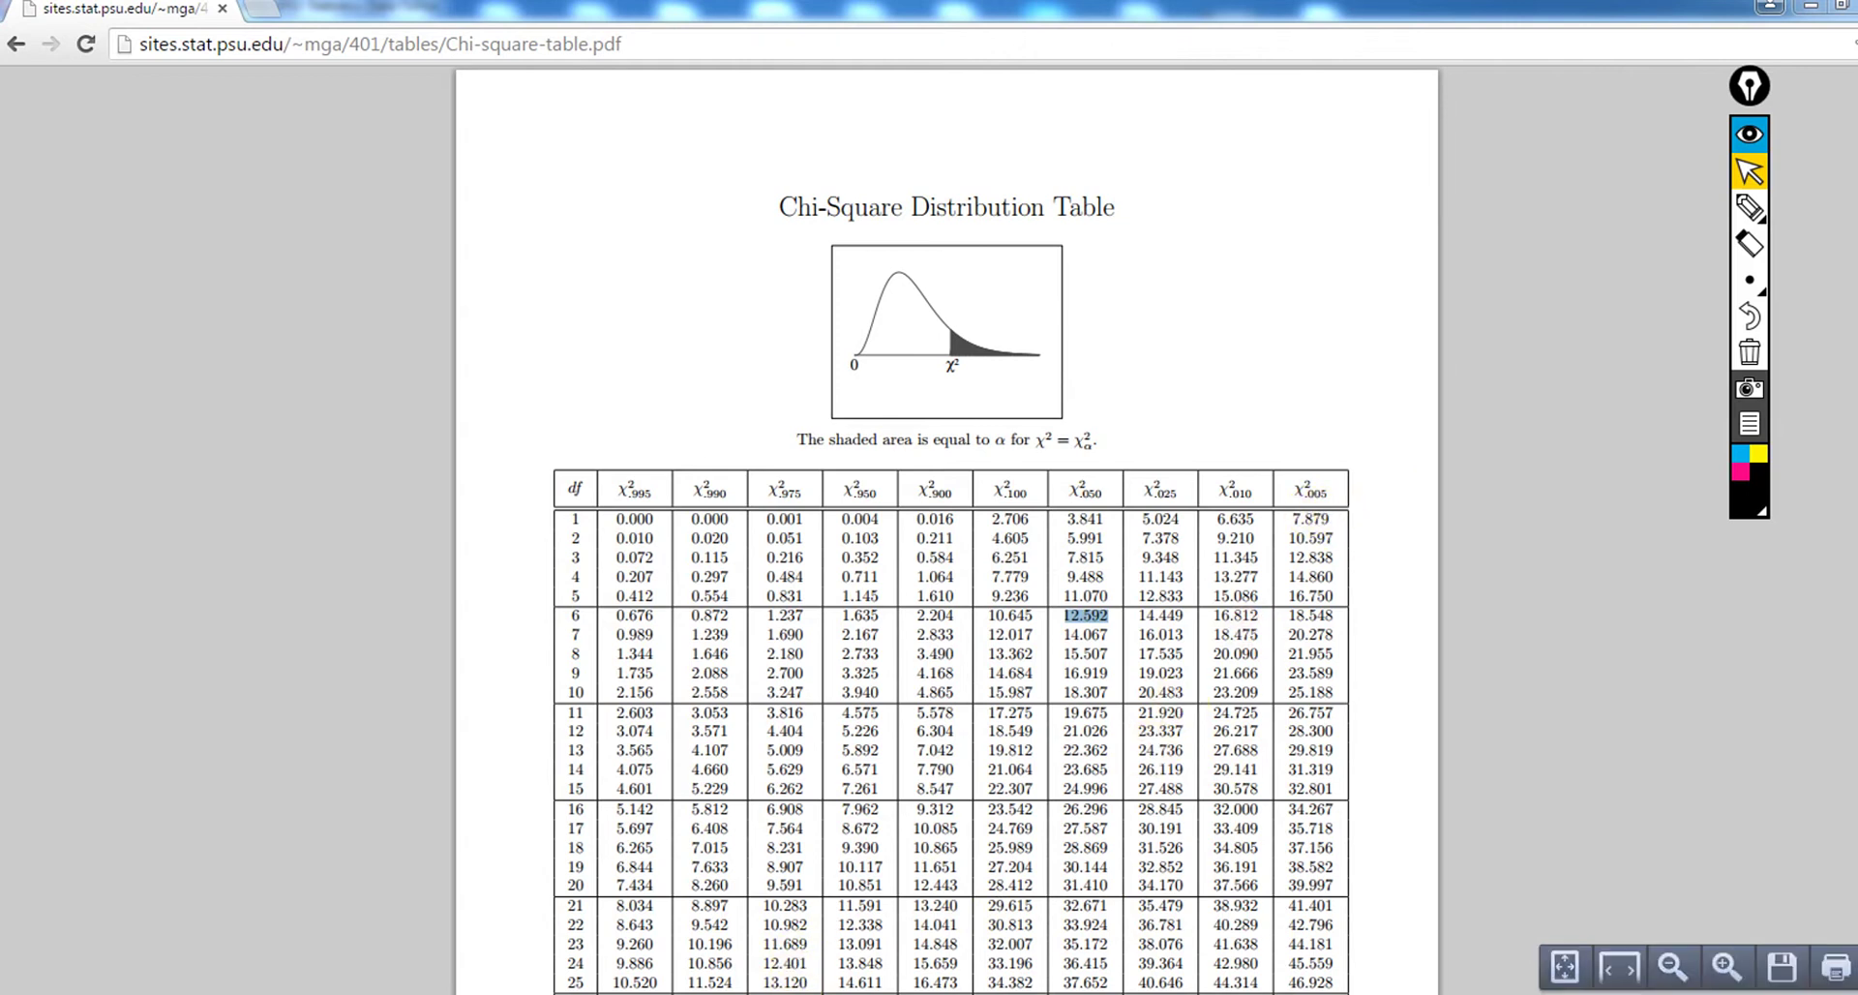
pyautogui.rightClick(774, 994)
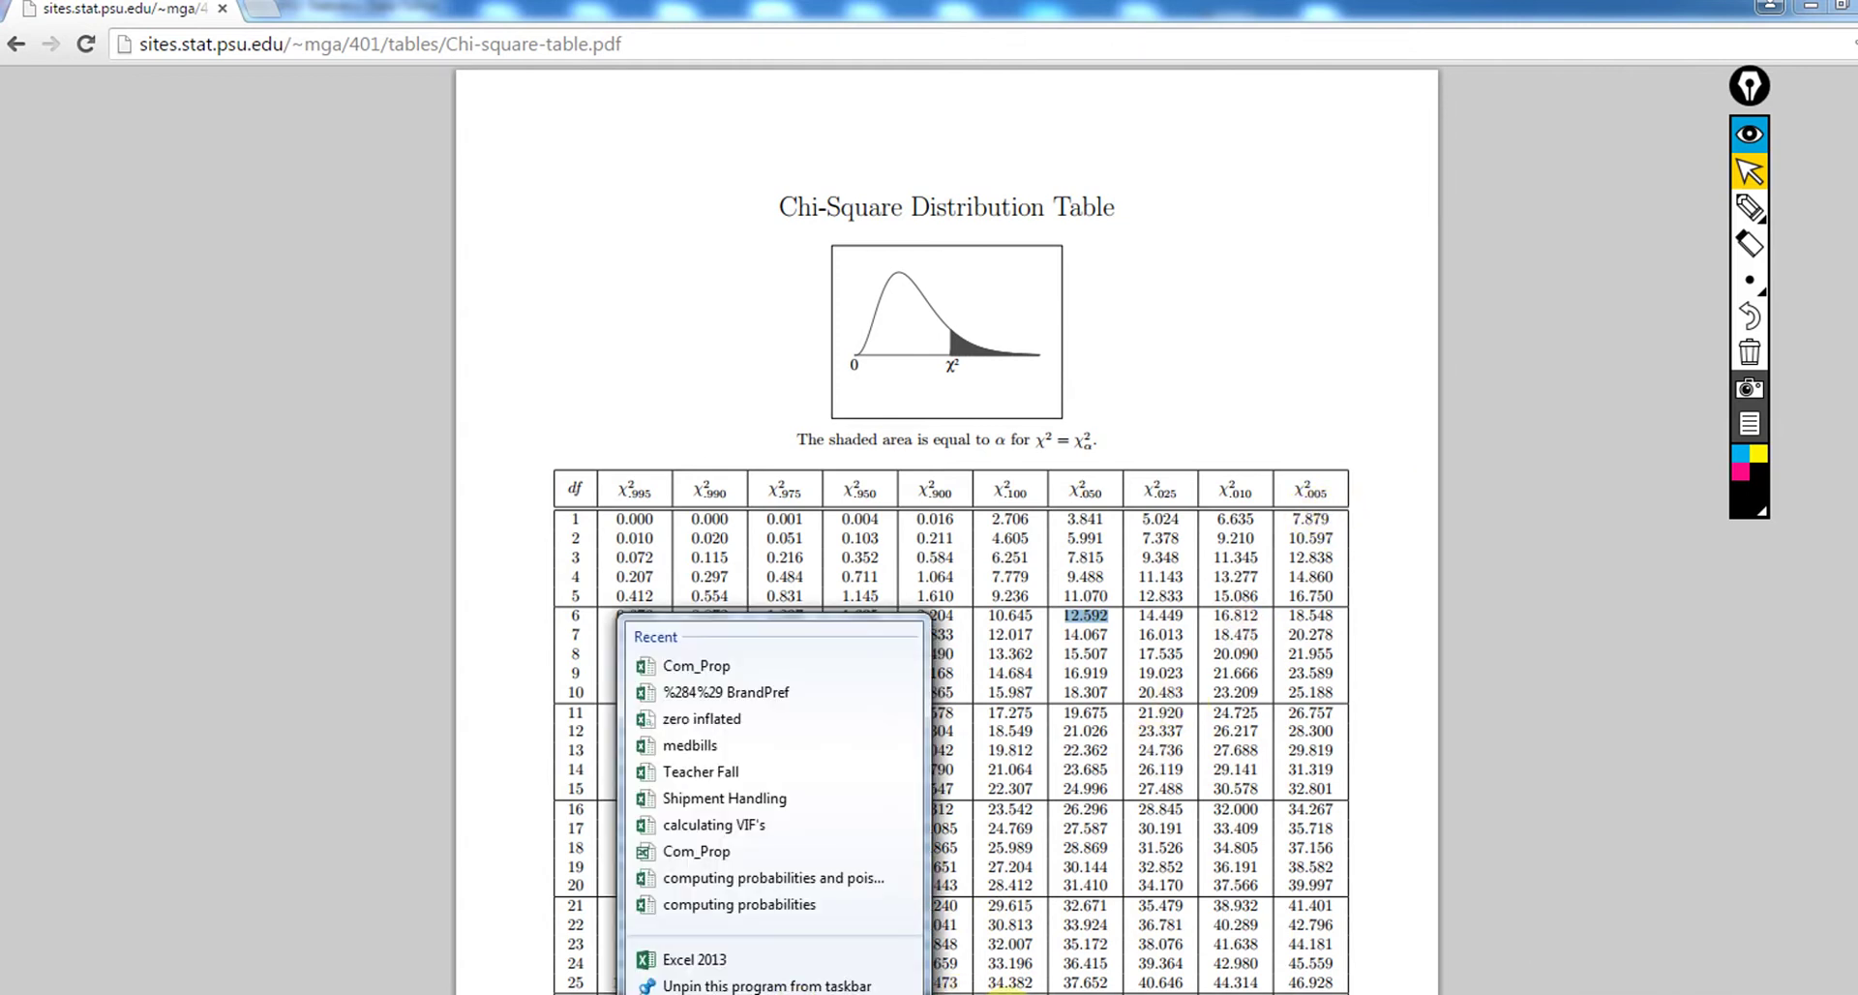
pyautogui.click(1009, 994)
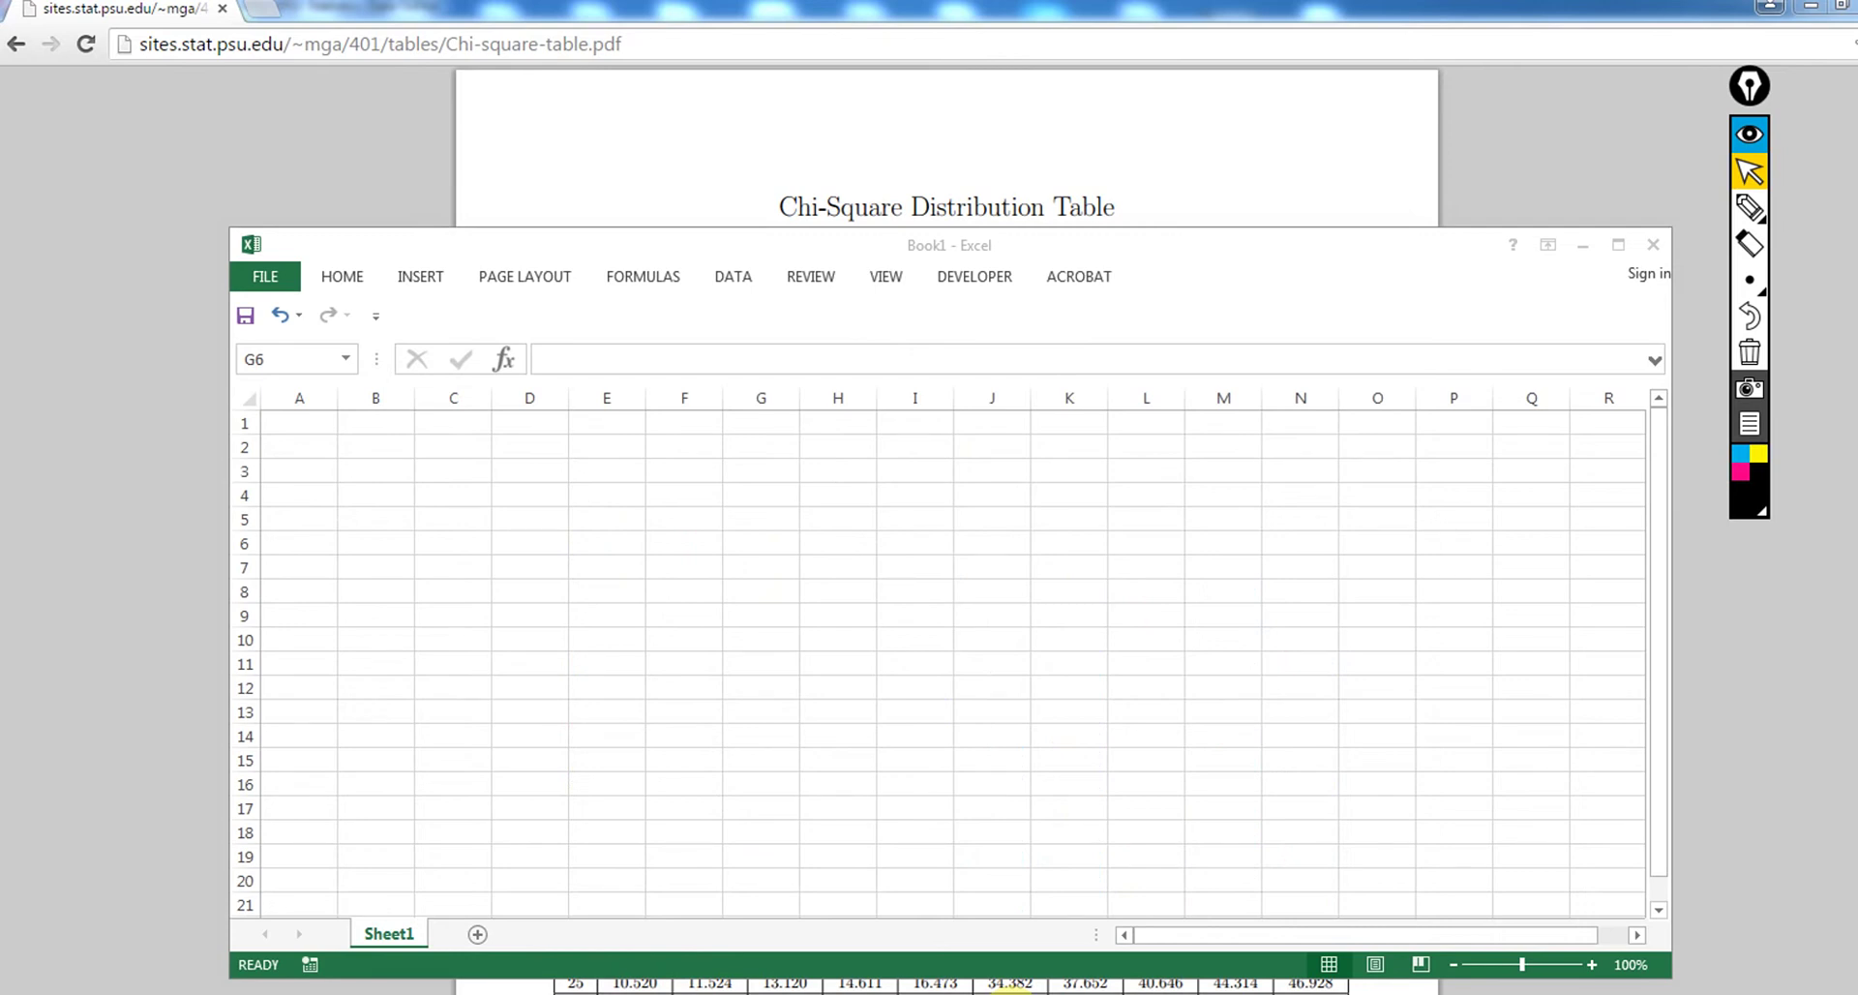
# Calculate the right-tailed chi-square critical value for probability .0005 and 6 degrees of freedom in cell E5 with =CHISQ.INV.RT(.0005,6).
pyautogui.click(610, 513)
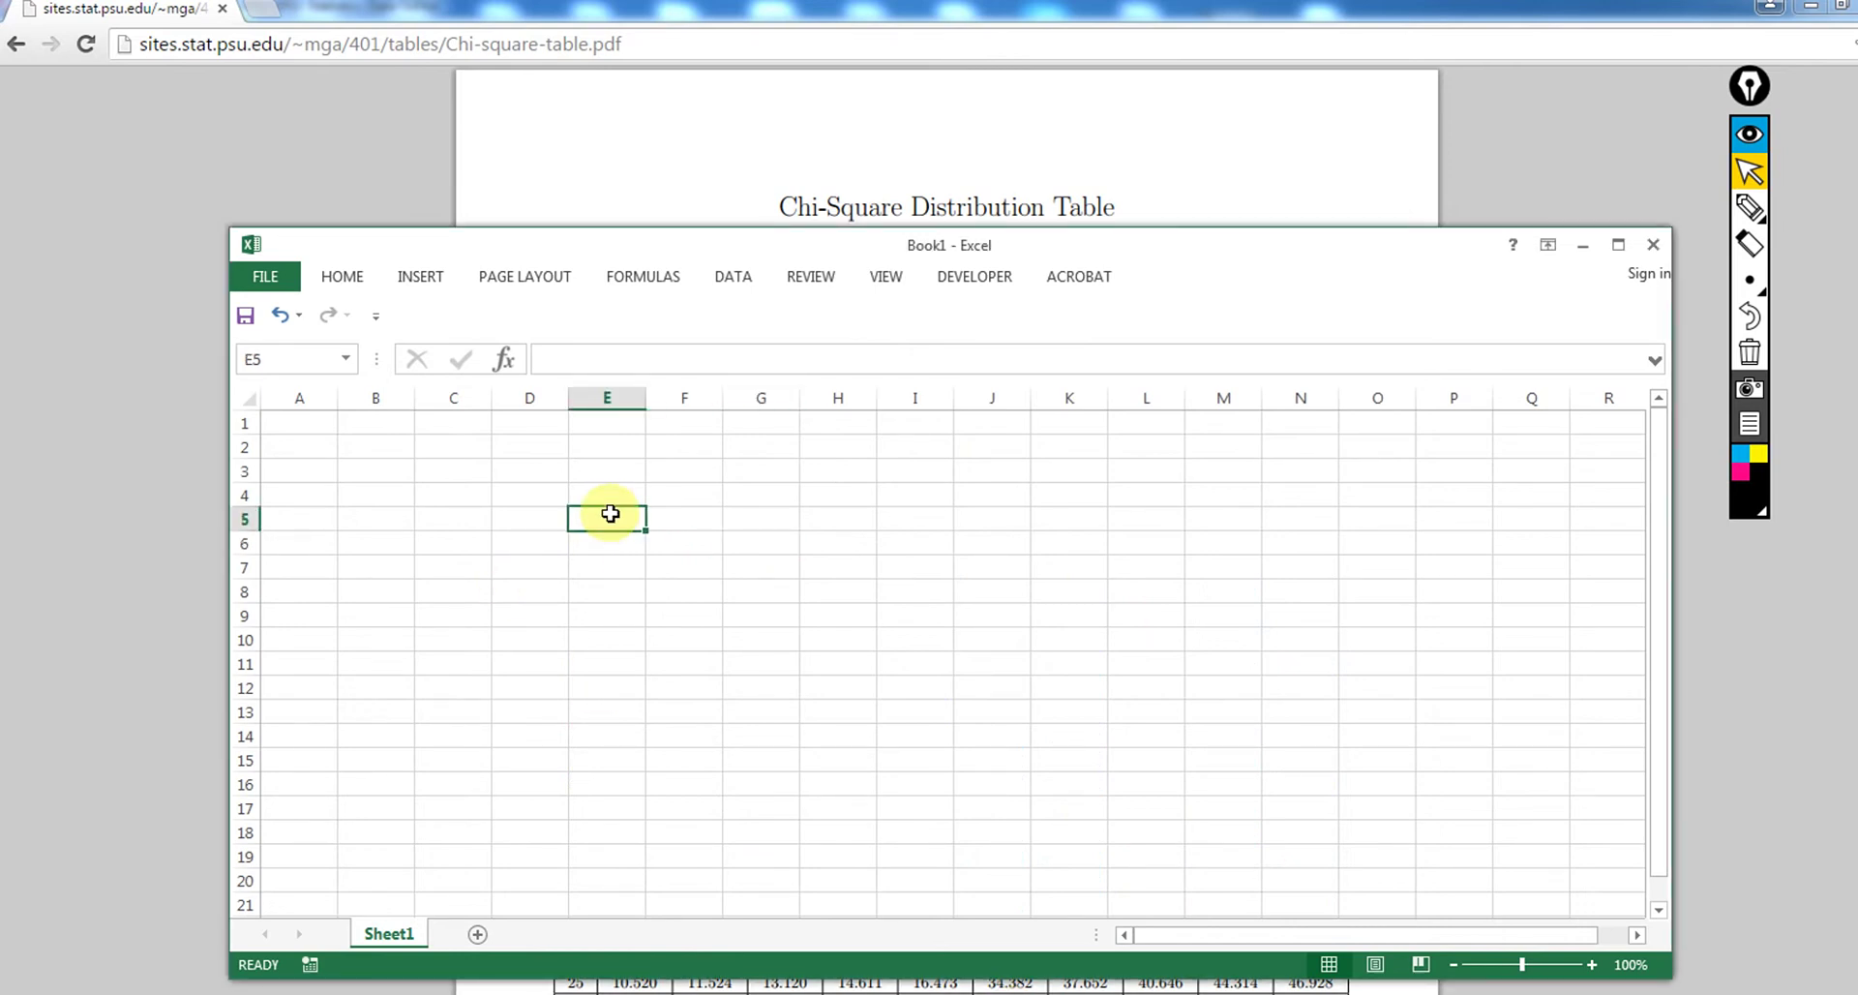
pyautogui.write('=')
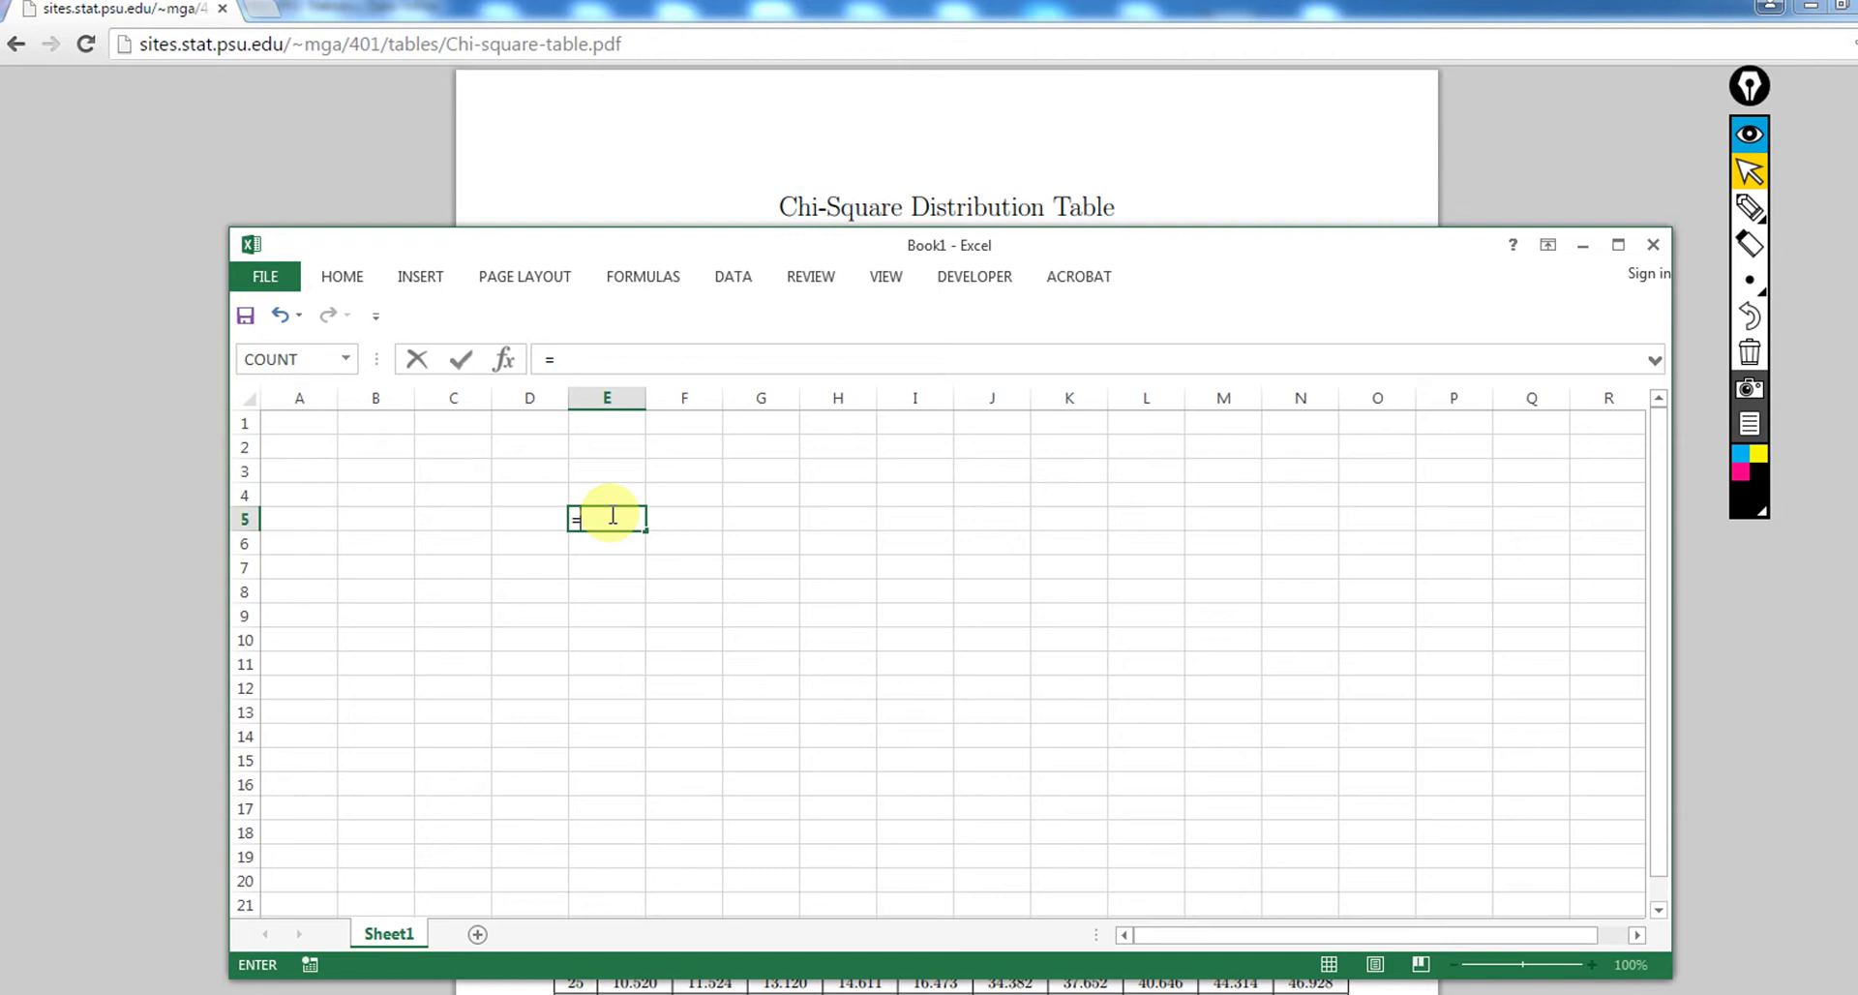
pyautogui.write('chi')
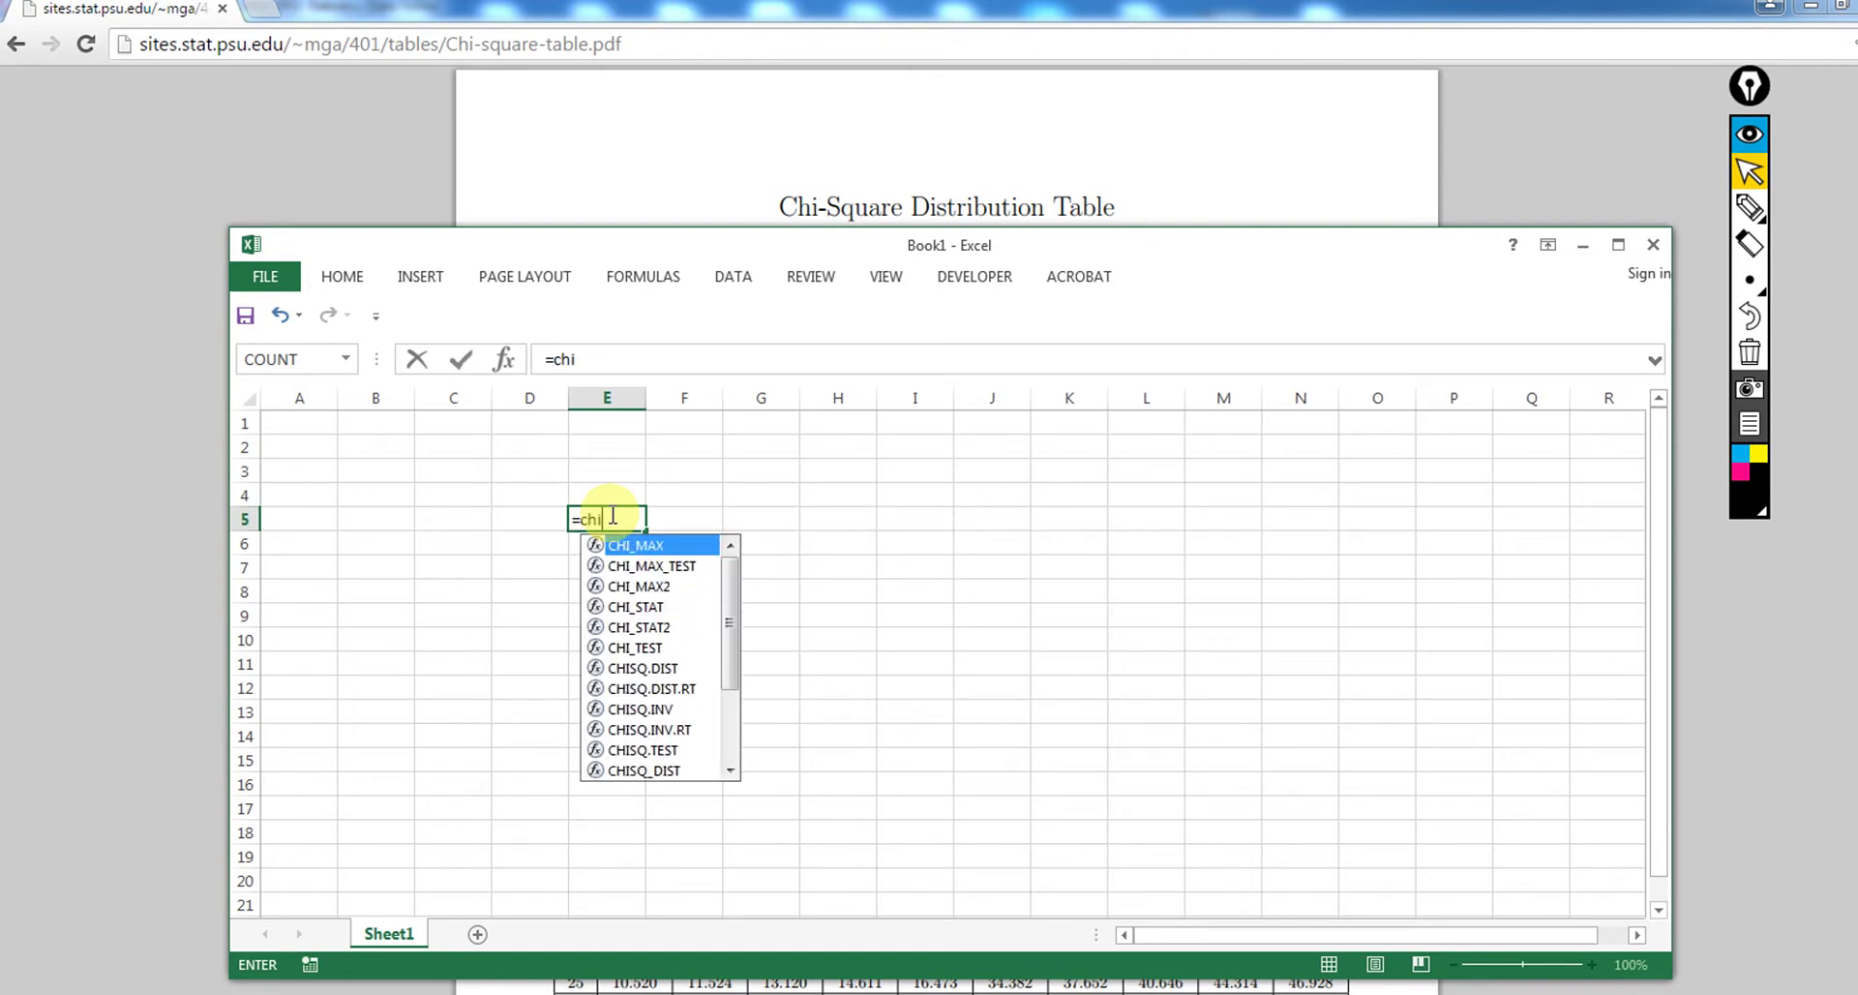
pyautogui.write('sq')
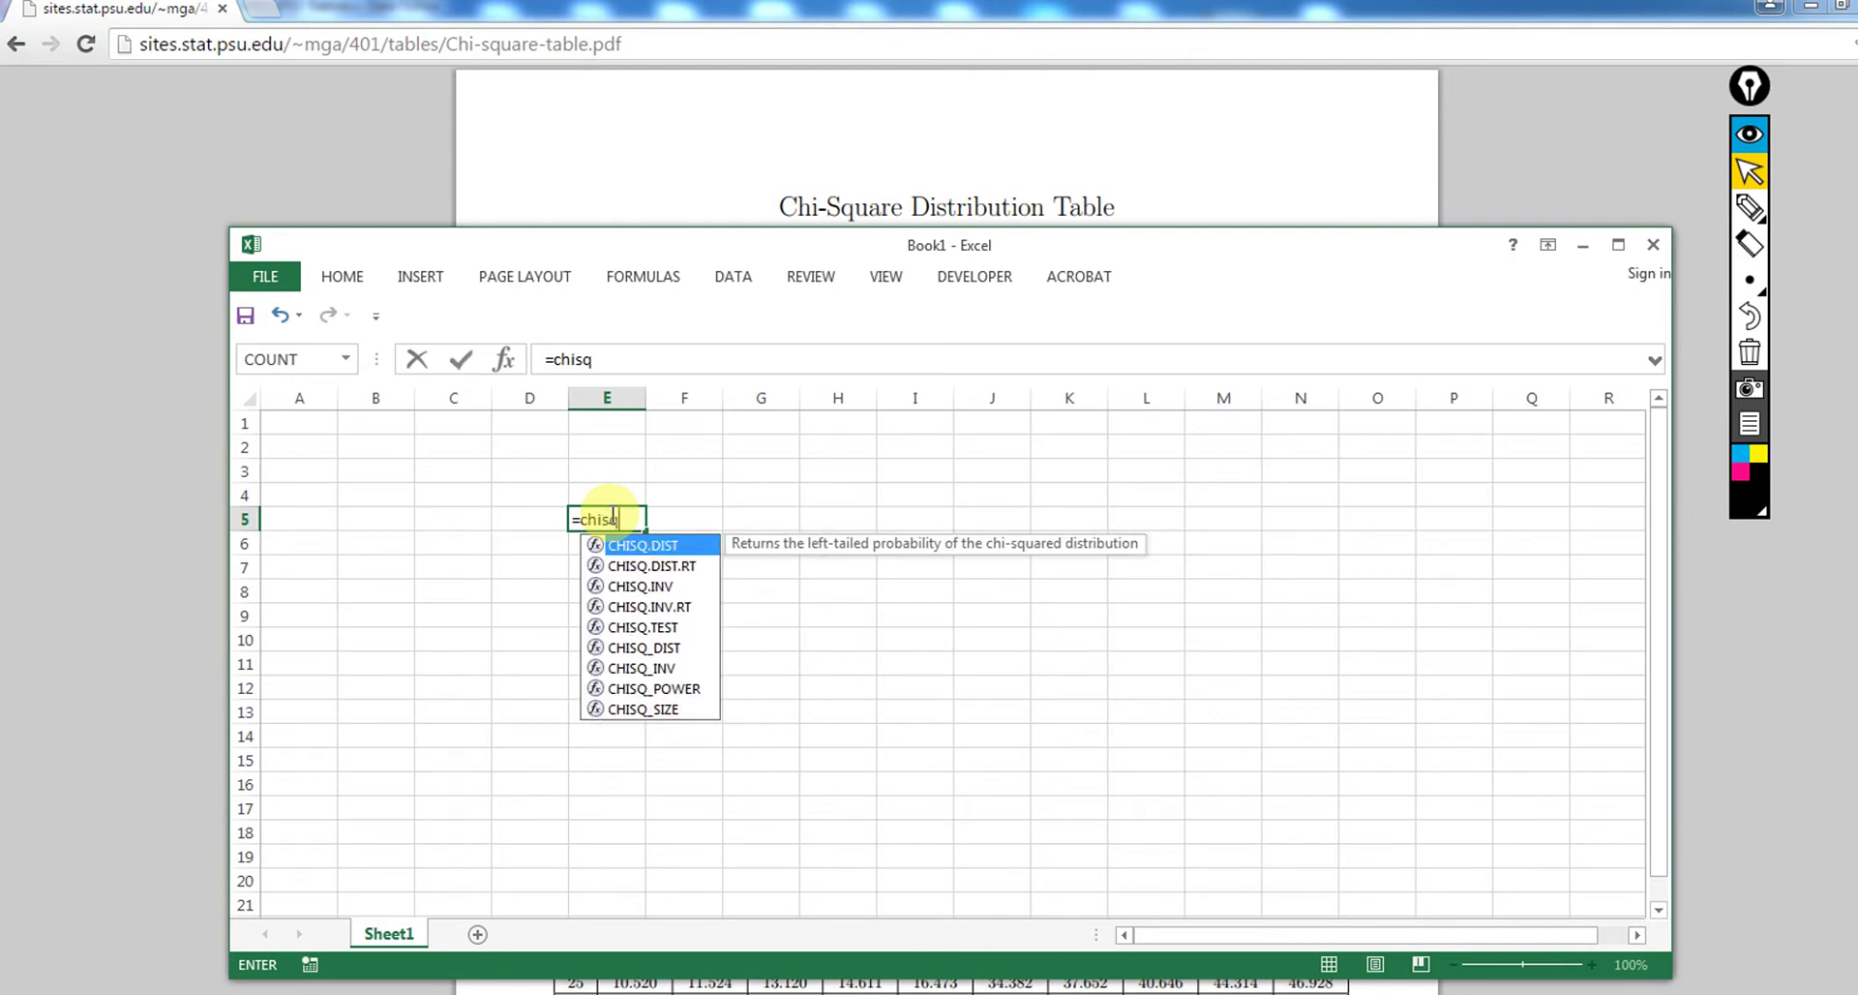
pyautogui.write('.inv')
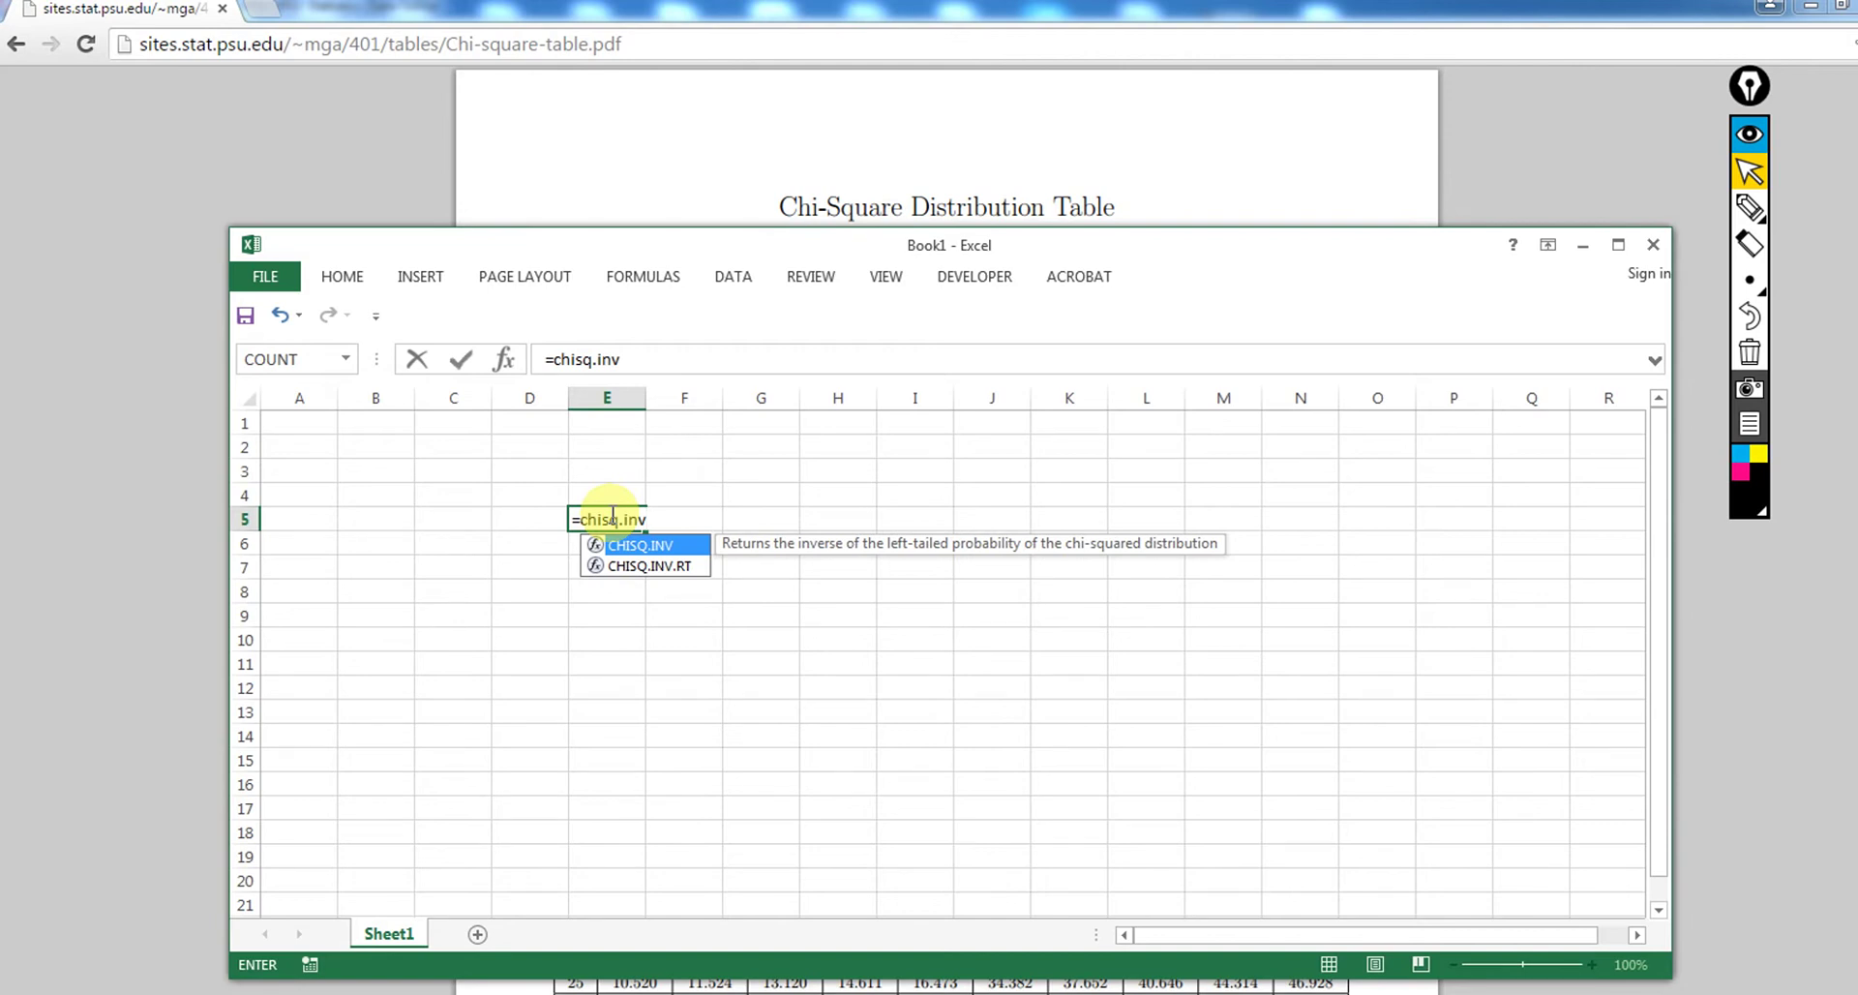
pyautogui.write('.rt')
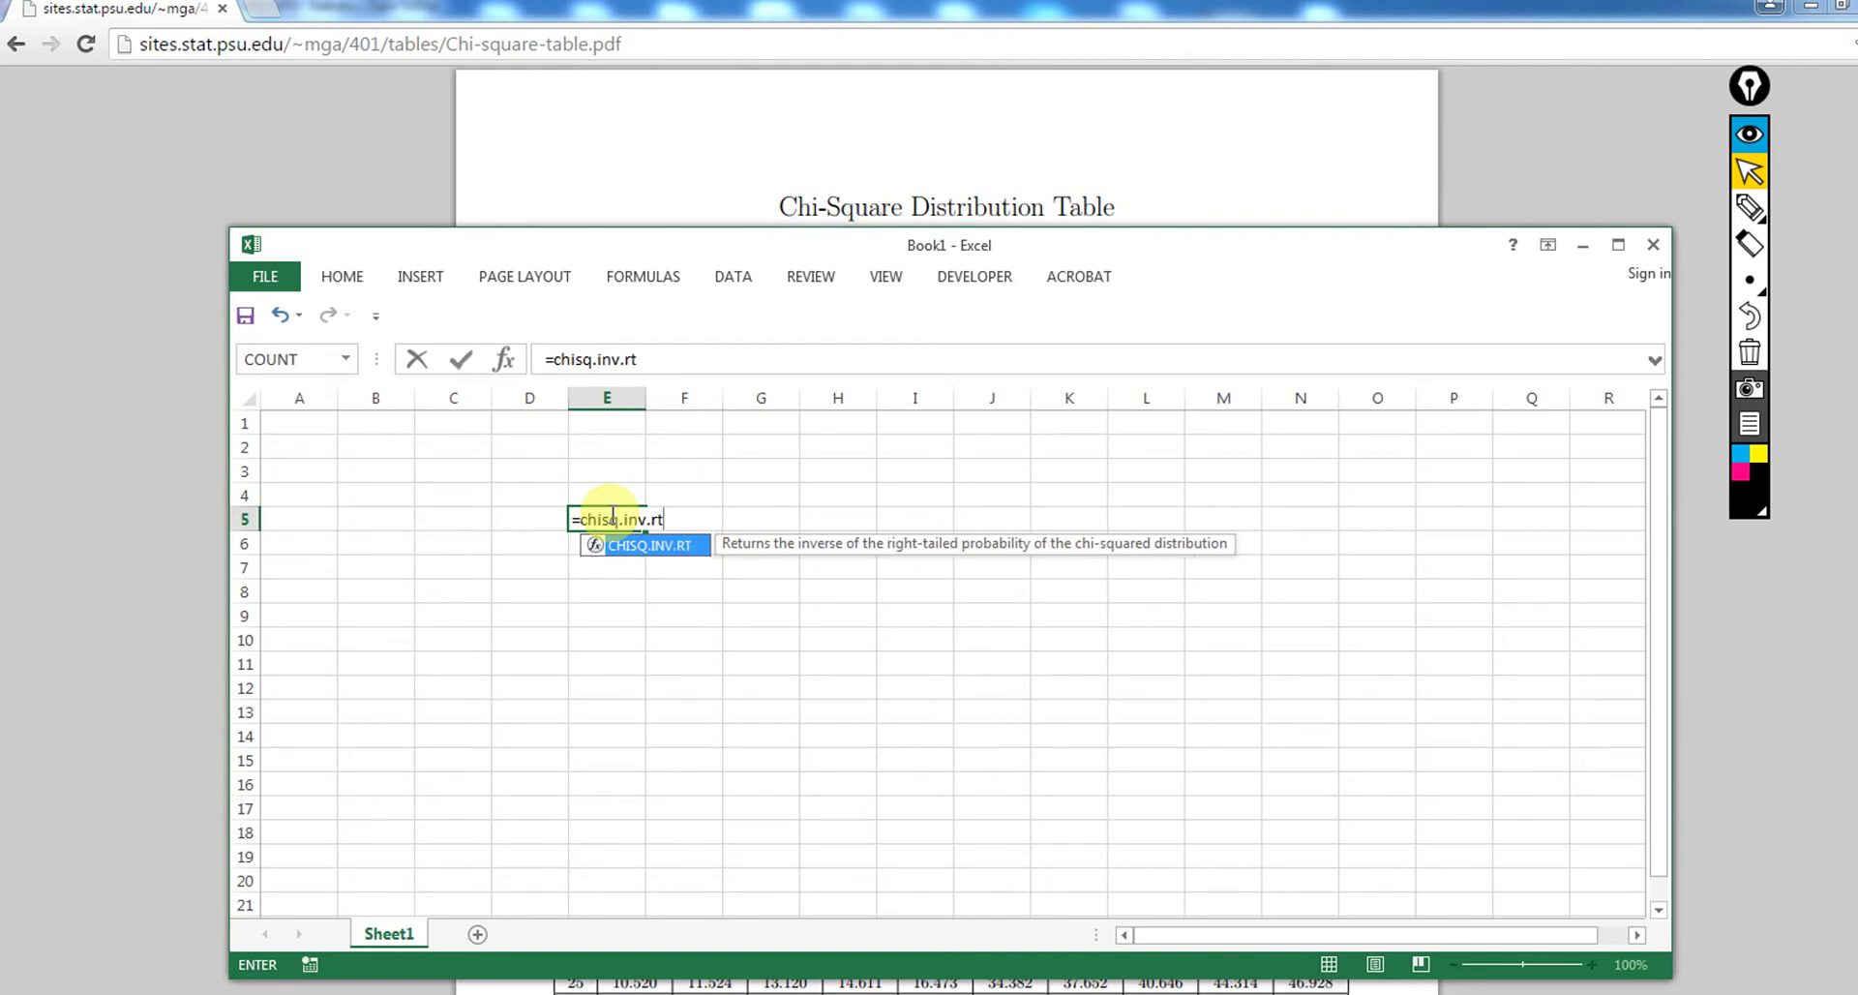
pyautogui.write('(')
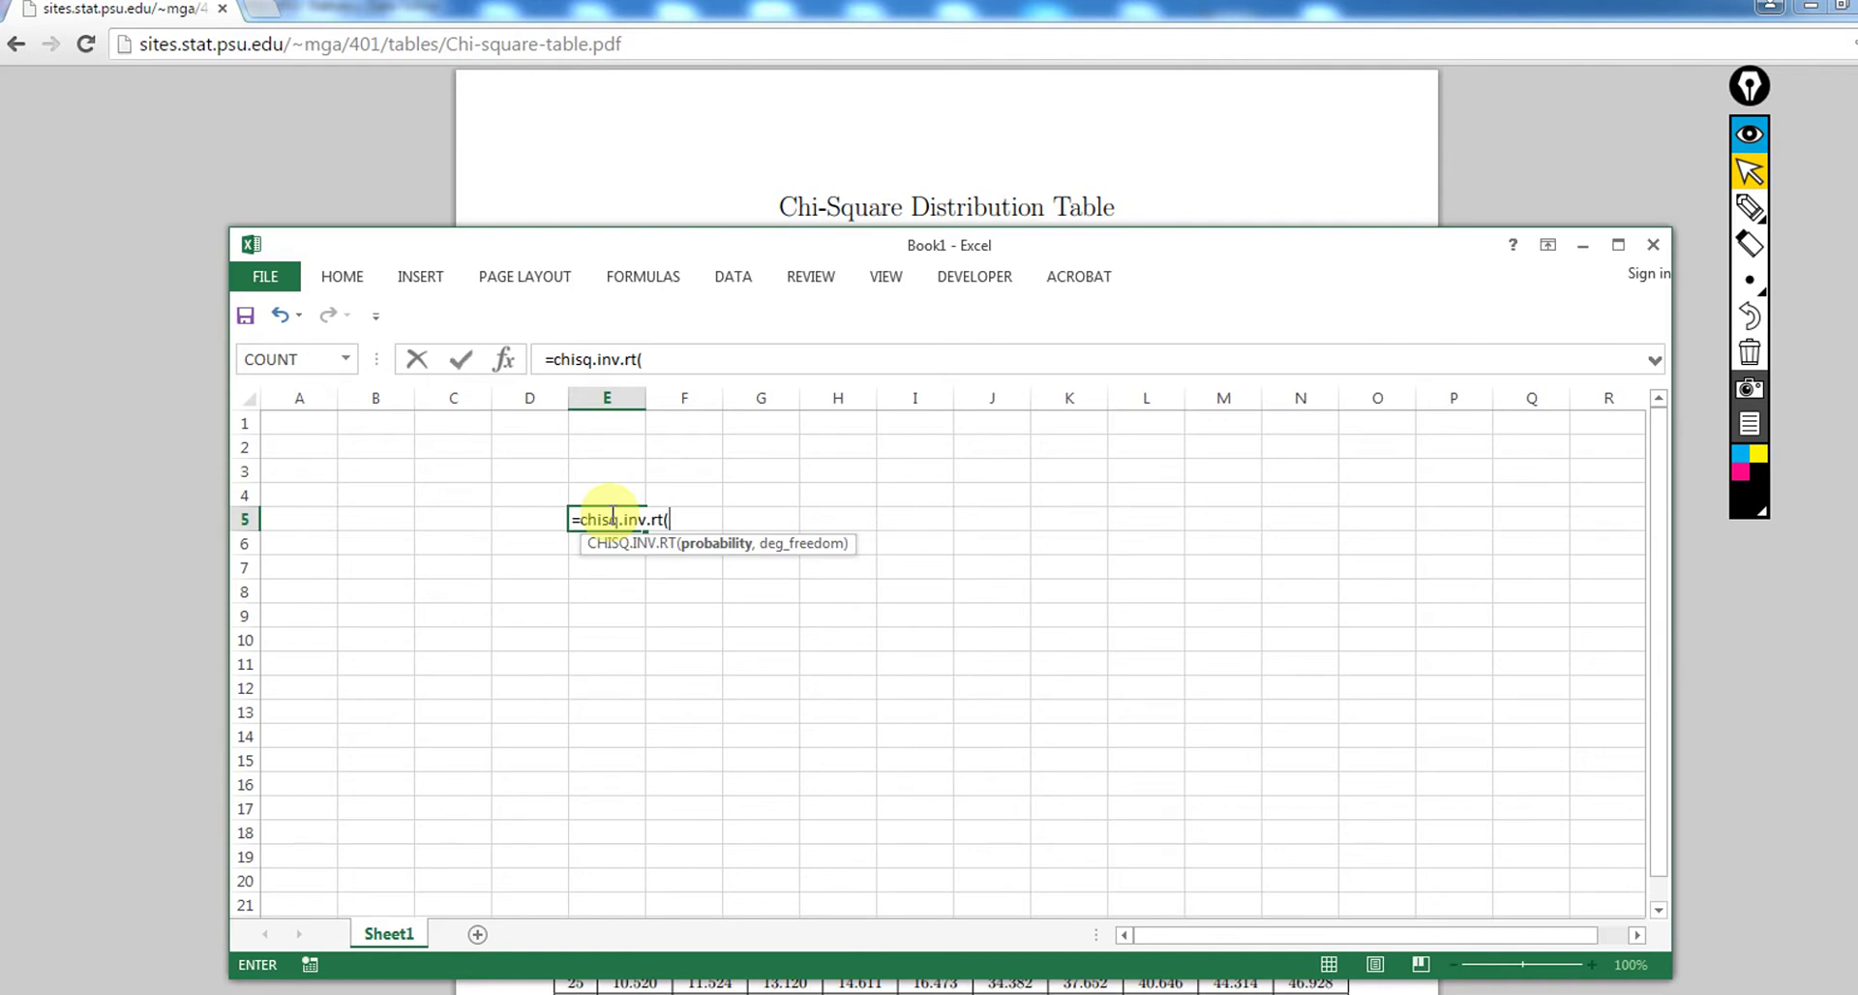
pyautogui.write('.0005,6')
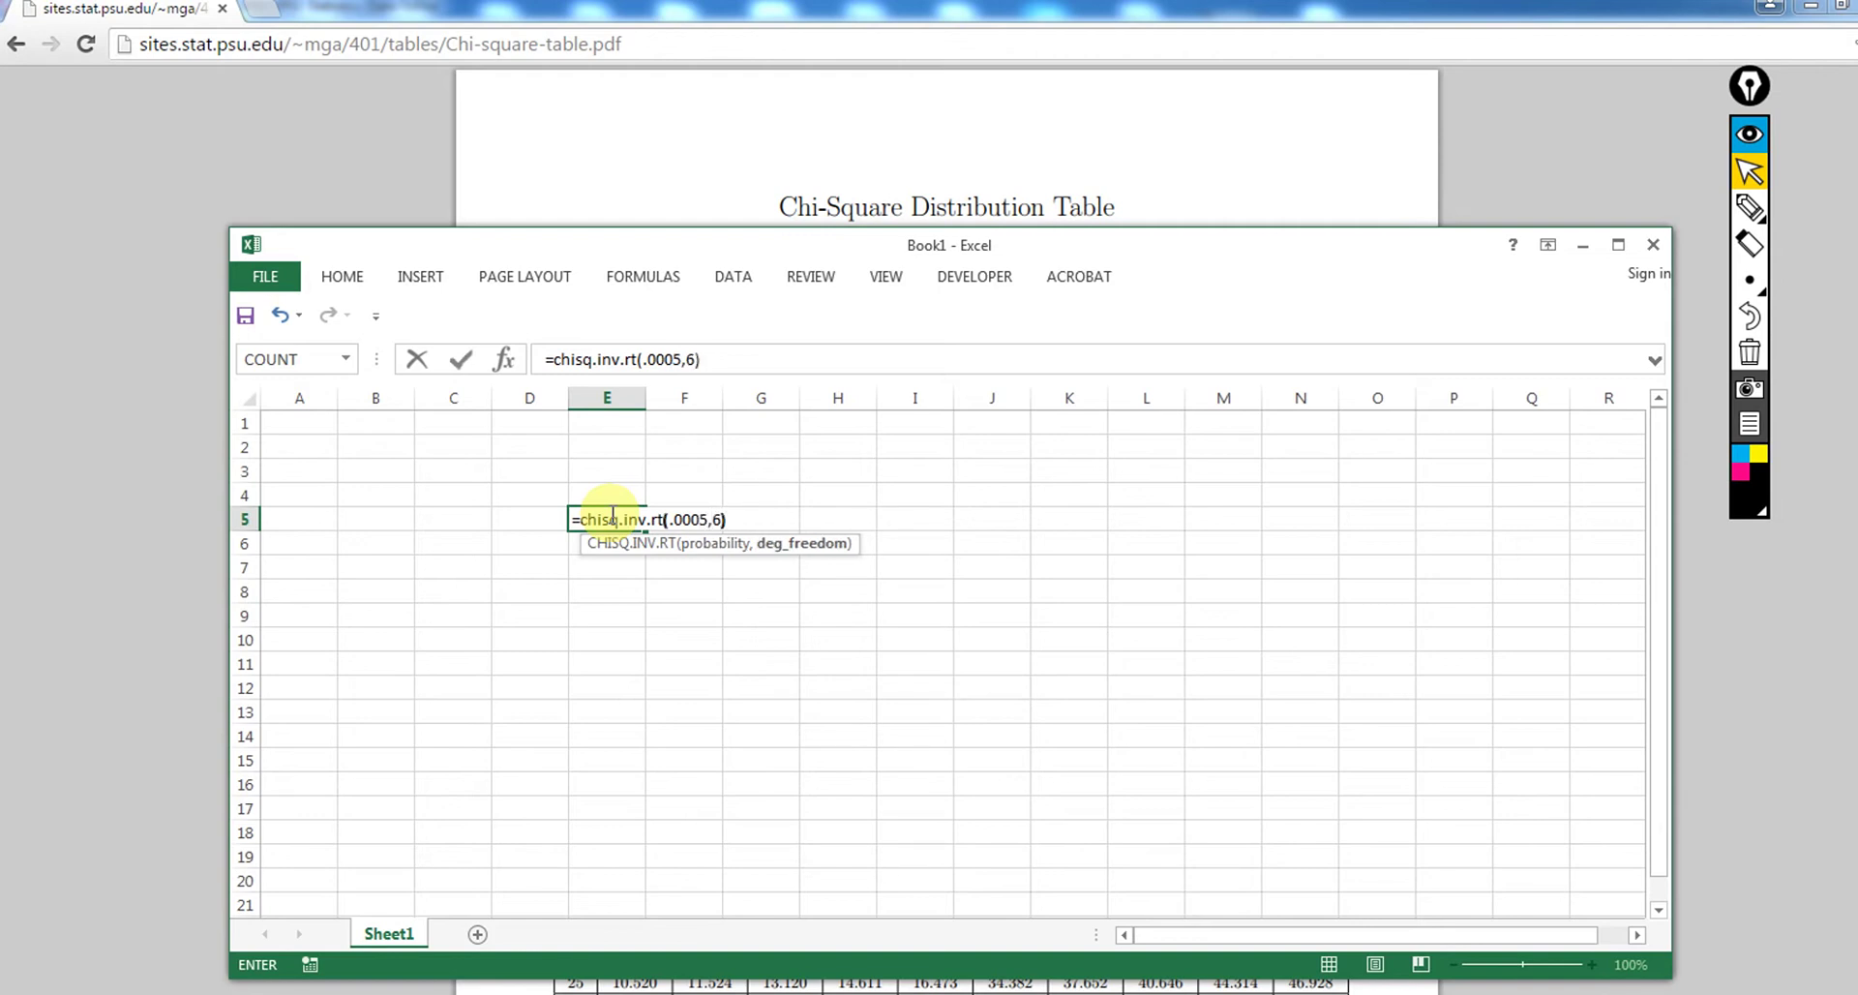
pyautogui.write(')')
pyautogui.press('Return')
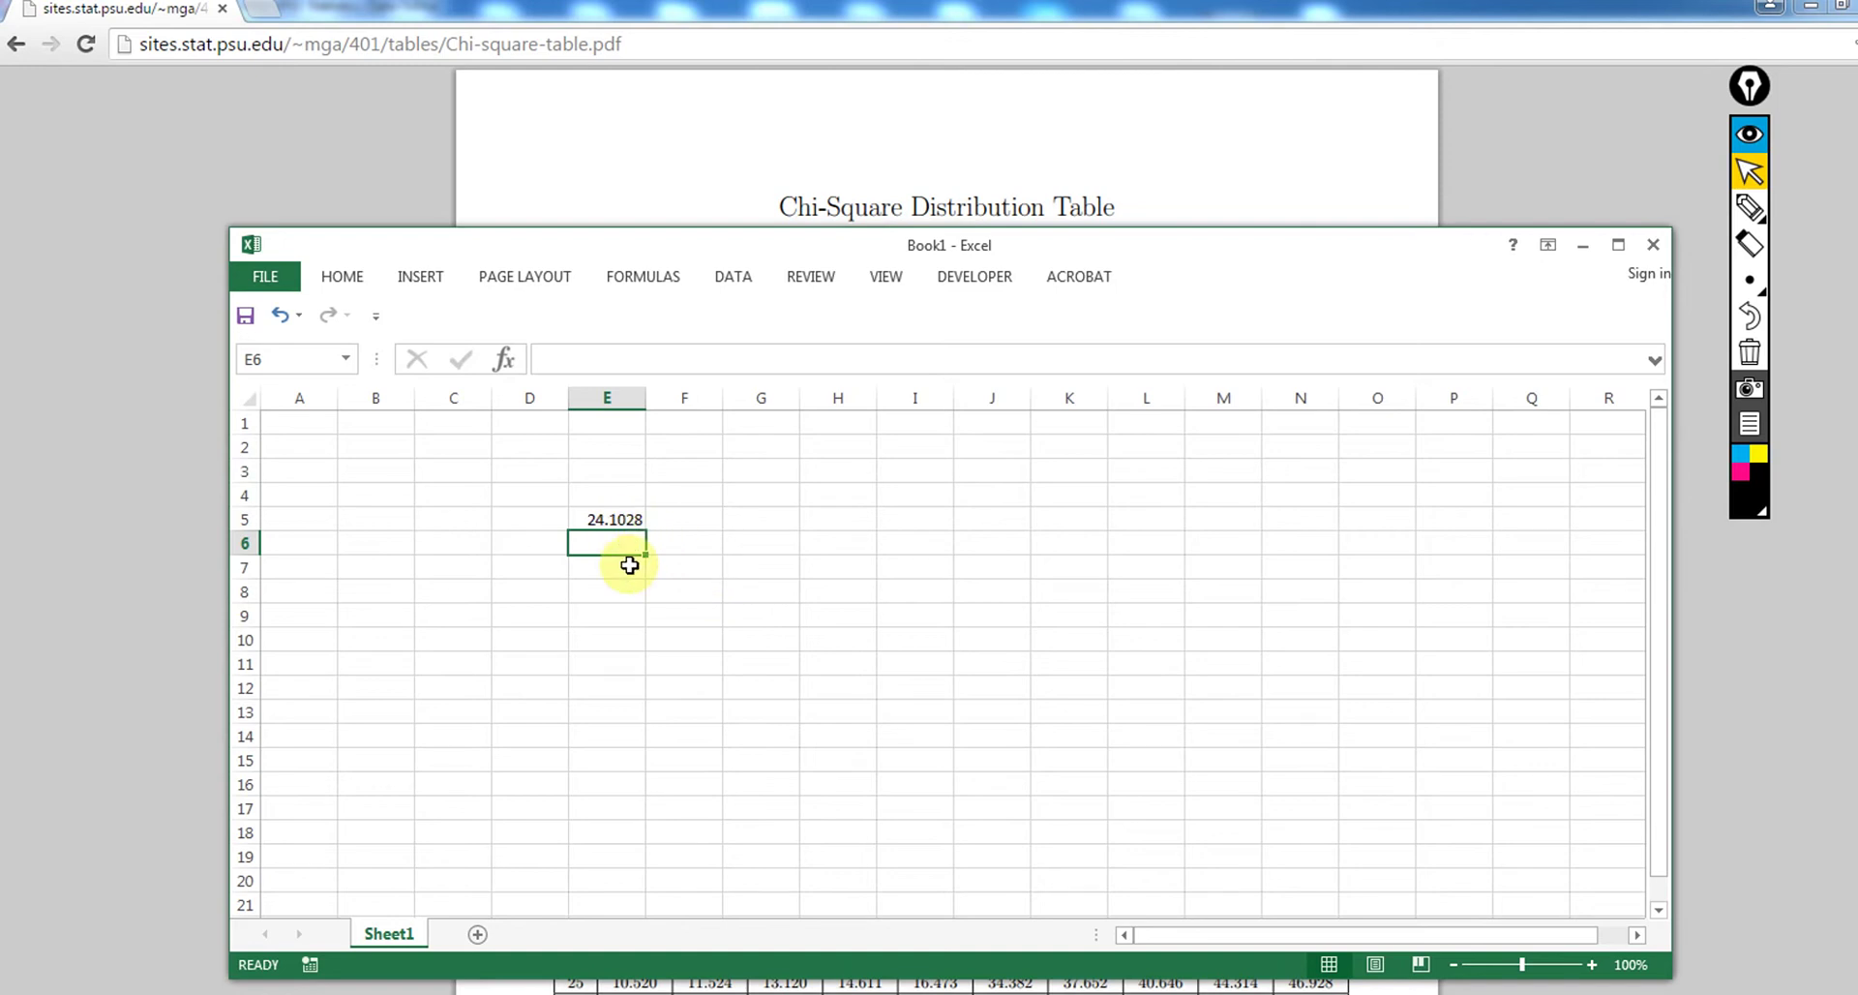
# Calculate the critical value for probability .001 and 6 degrees of freedom in cell E7 with =CHISQ.INV.RT(.001,6), and select that result.
pyautogui.click(629, 565)
pyautogui.write('=')
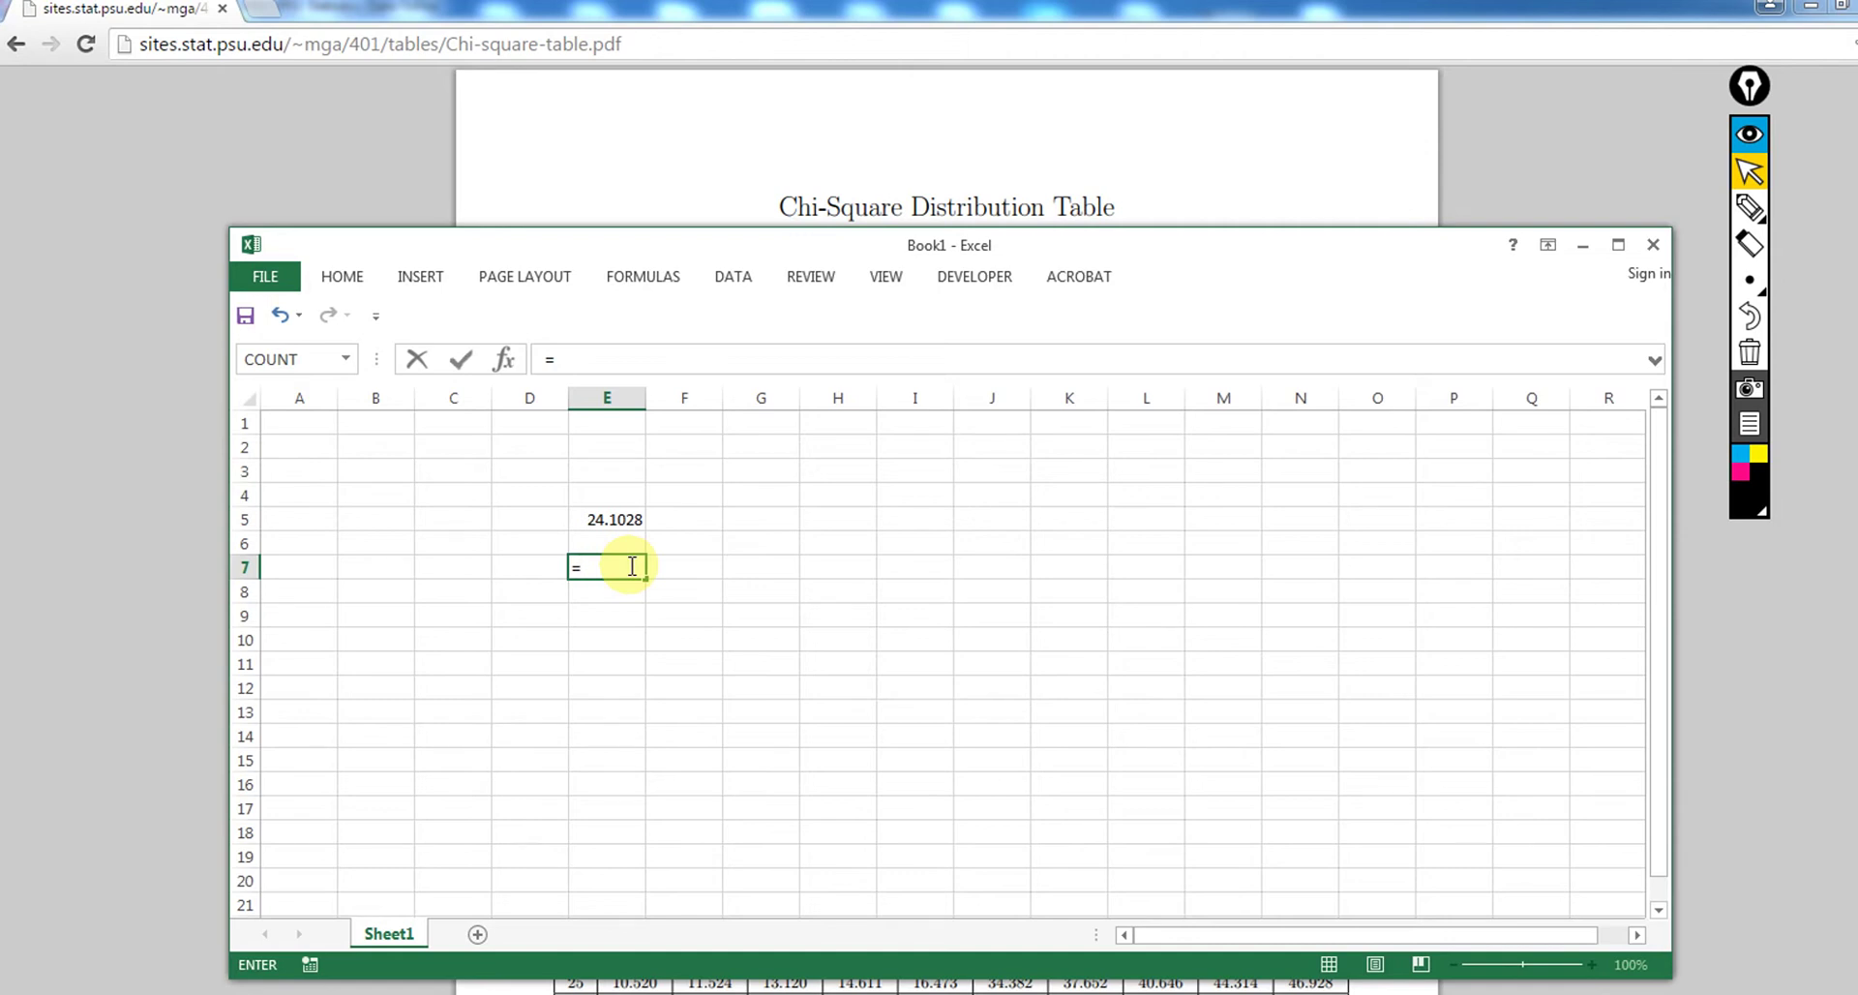
pyautogui.write('chi')
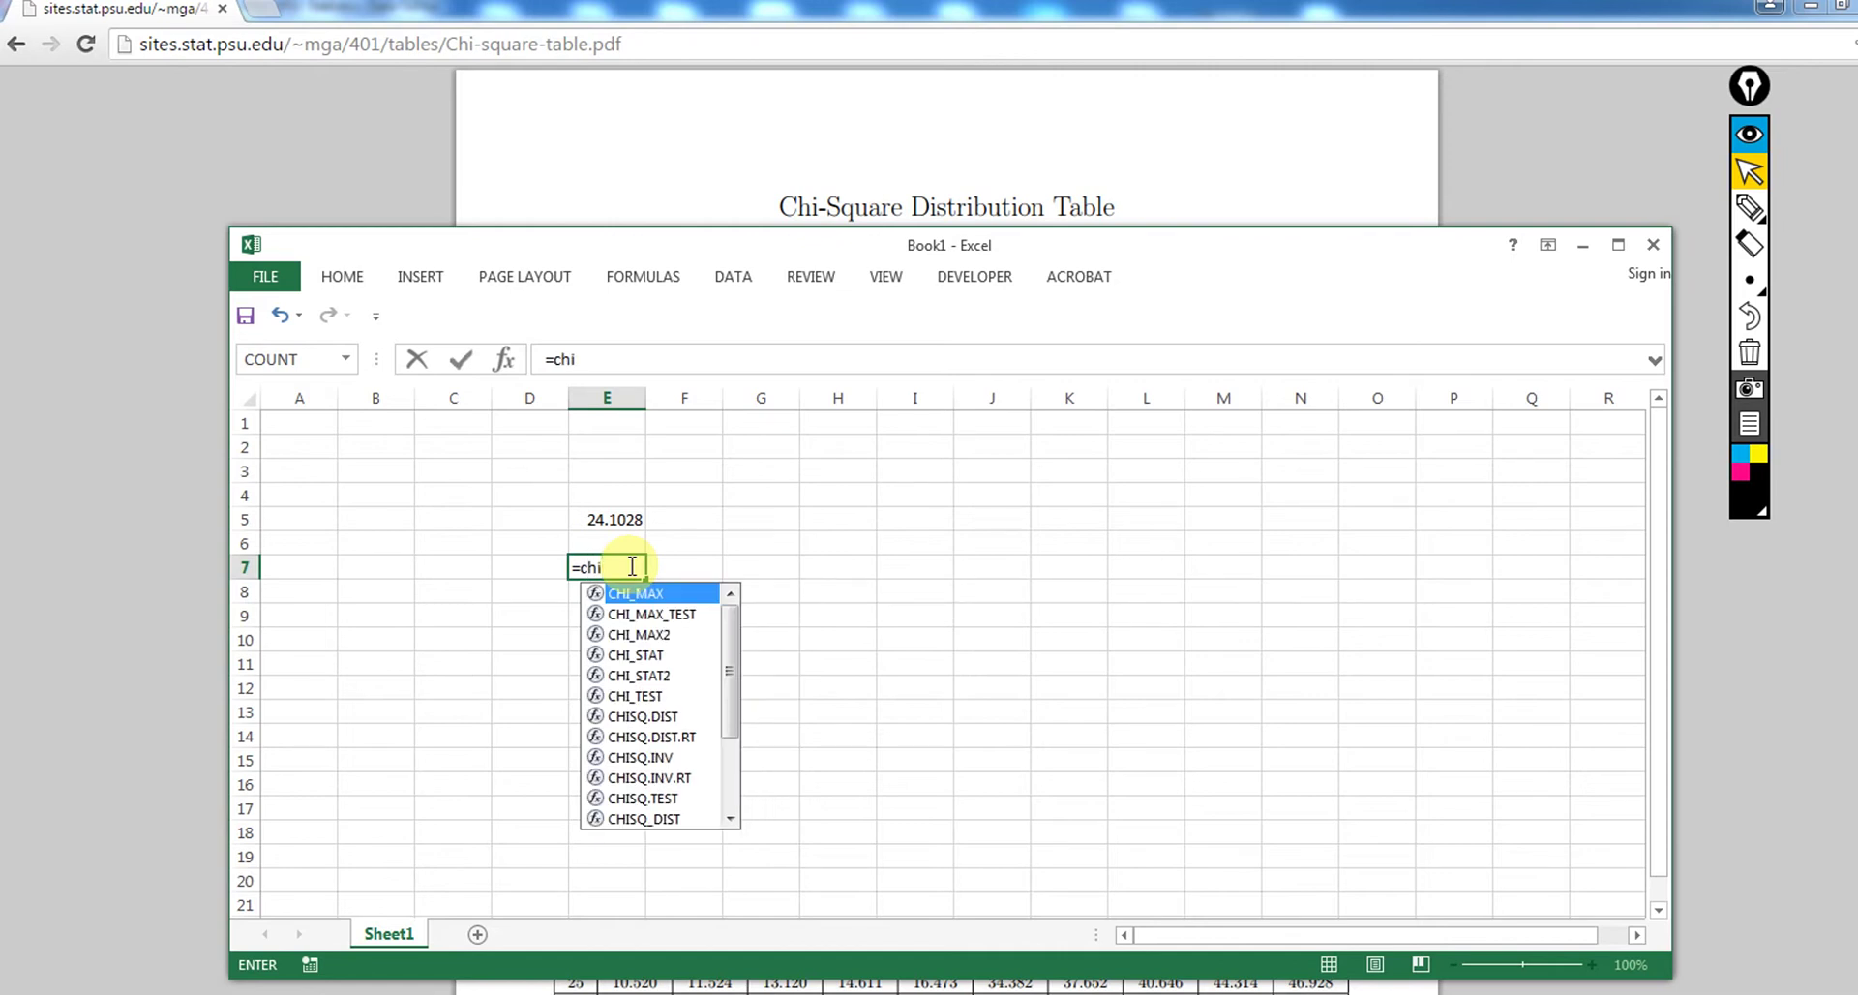
pyautogui.write('sq')
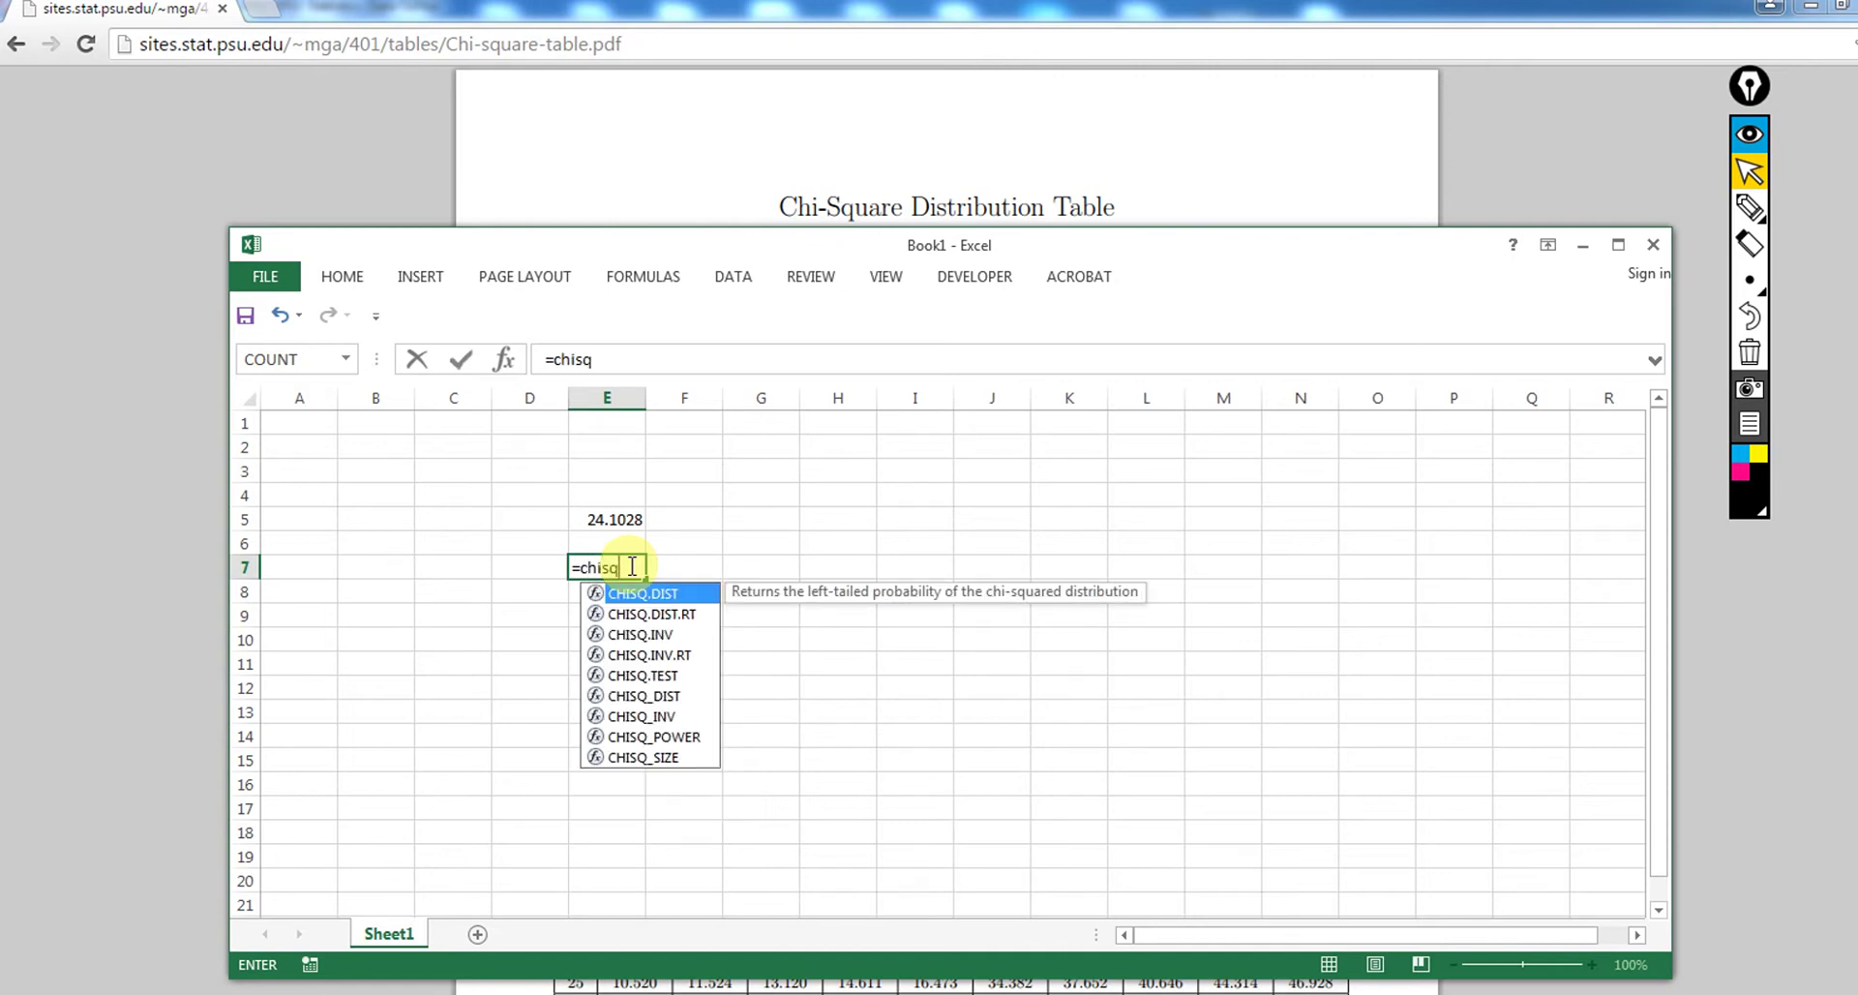
pyautogui.write('.')
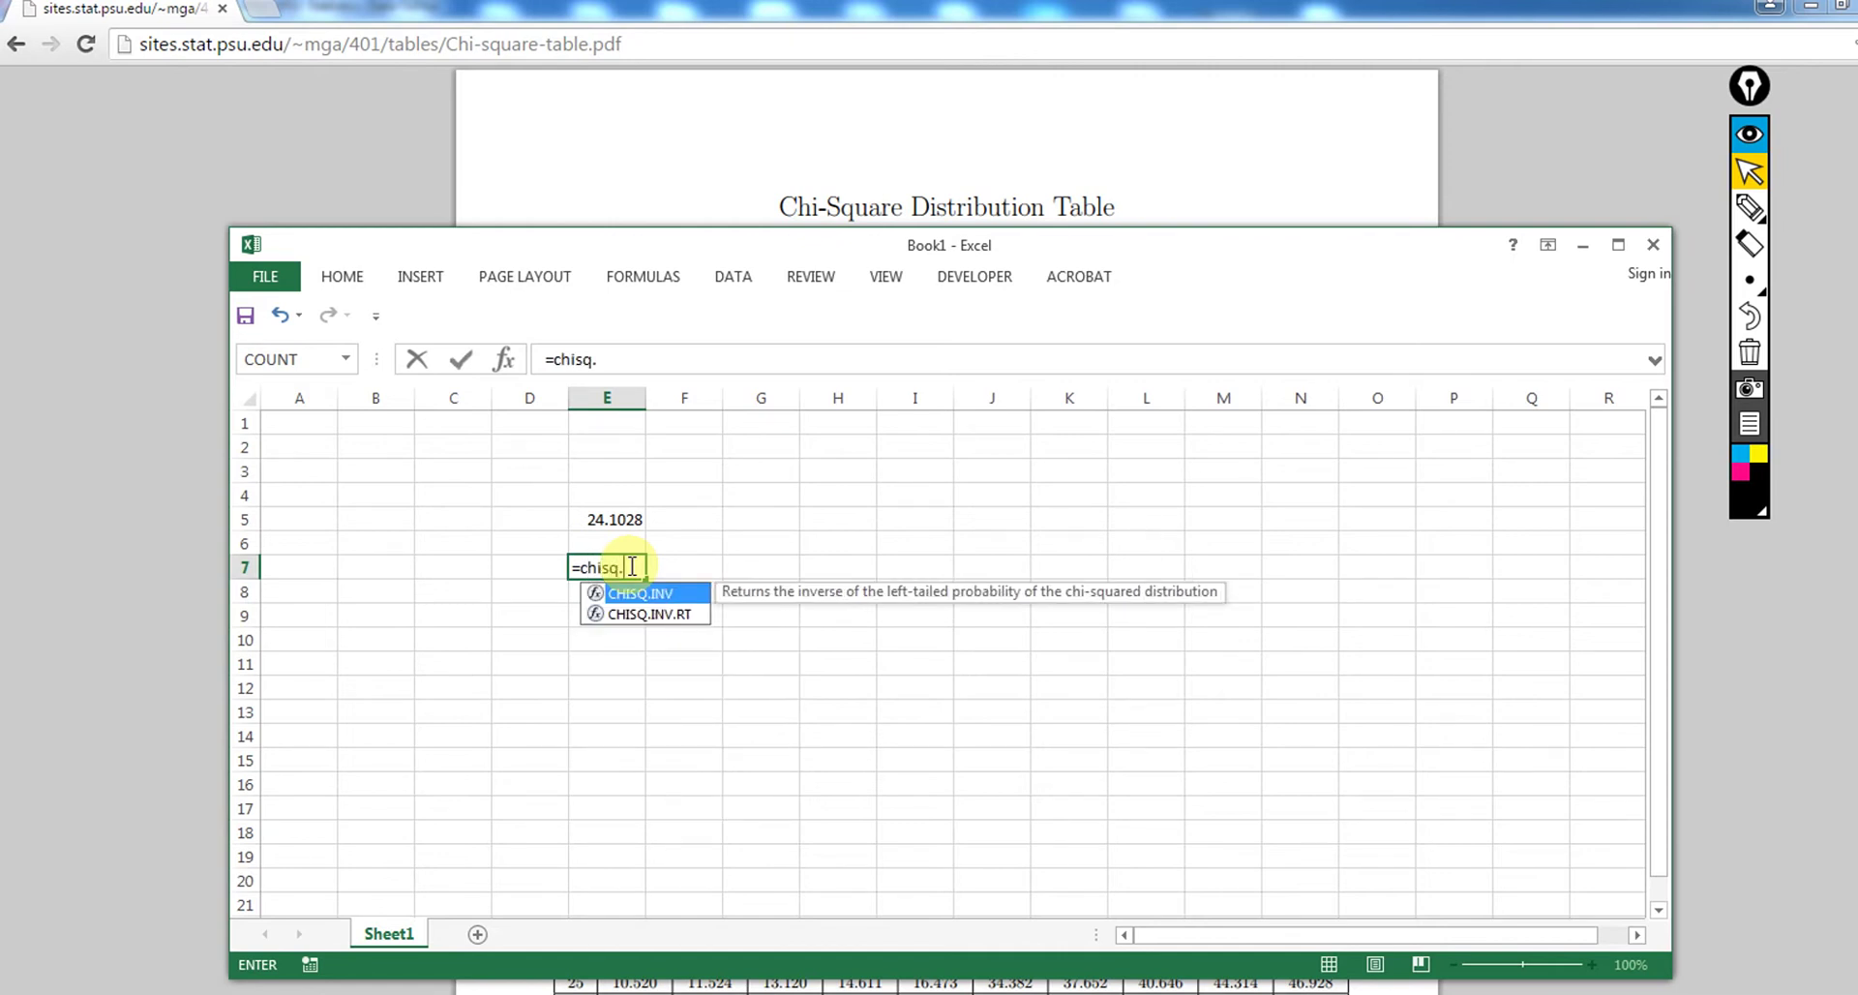
pyautogui.write('inv.rt')
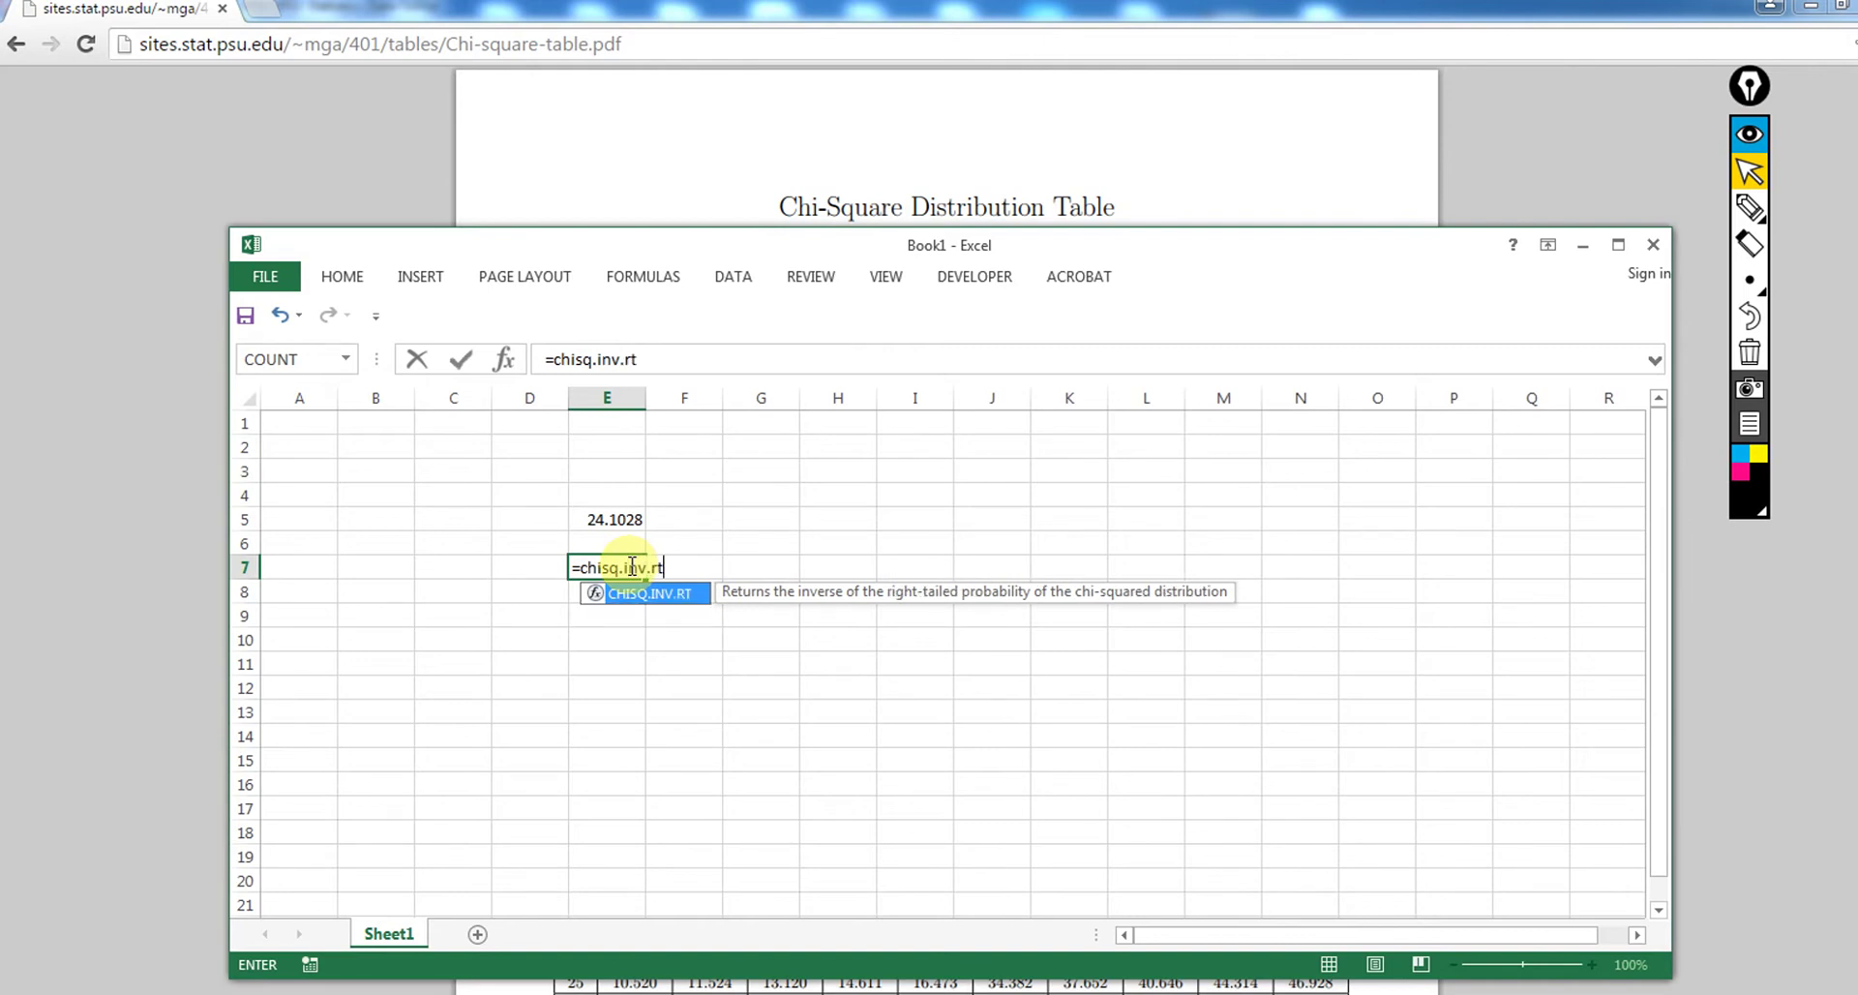
pyautogui.write('(.00')
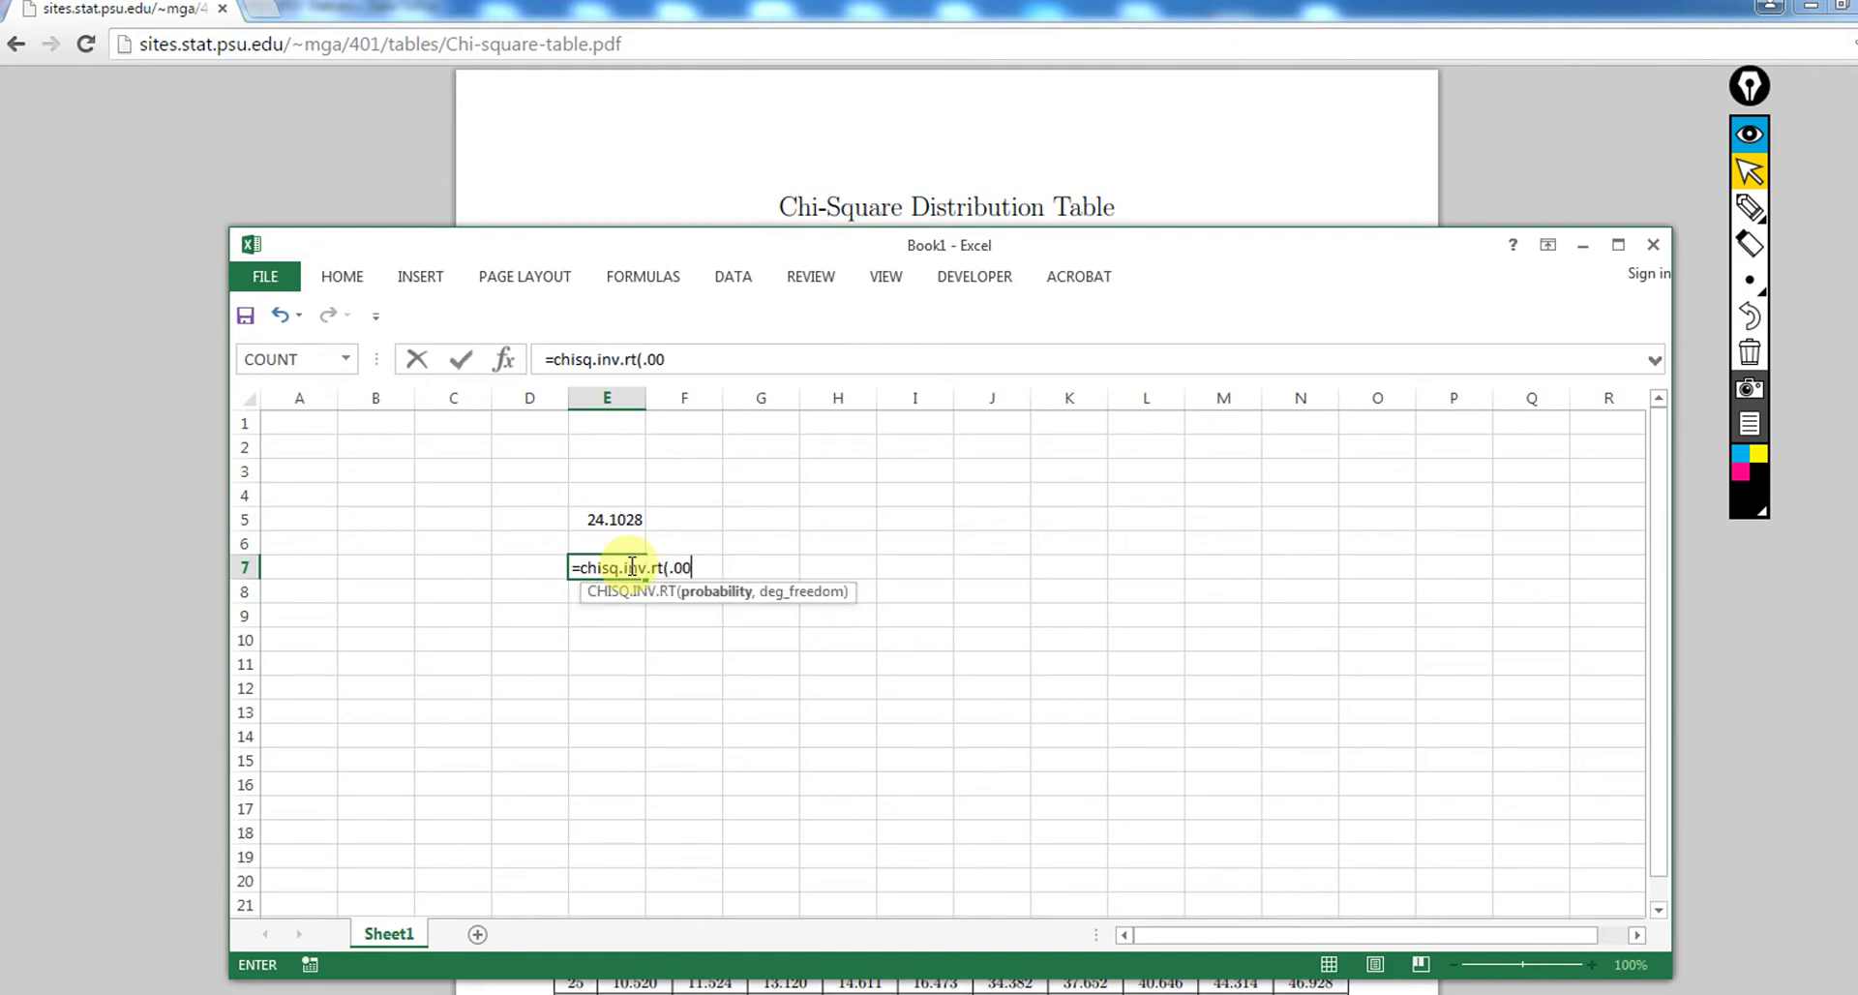
pyautogui.write('1,6')
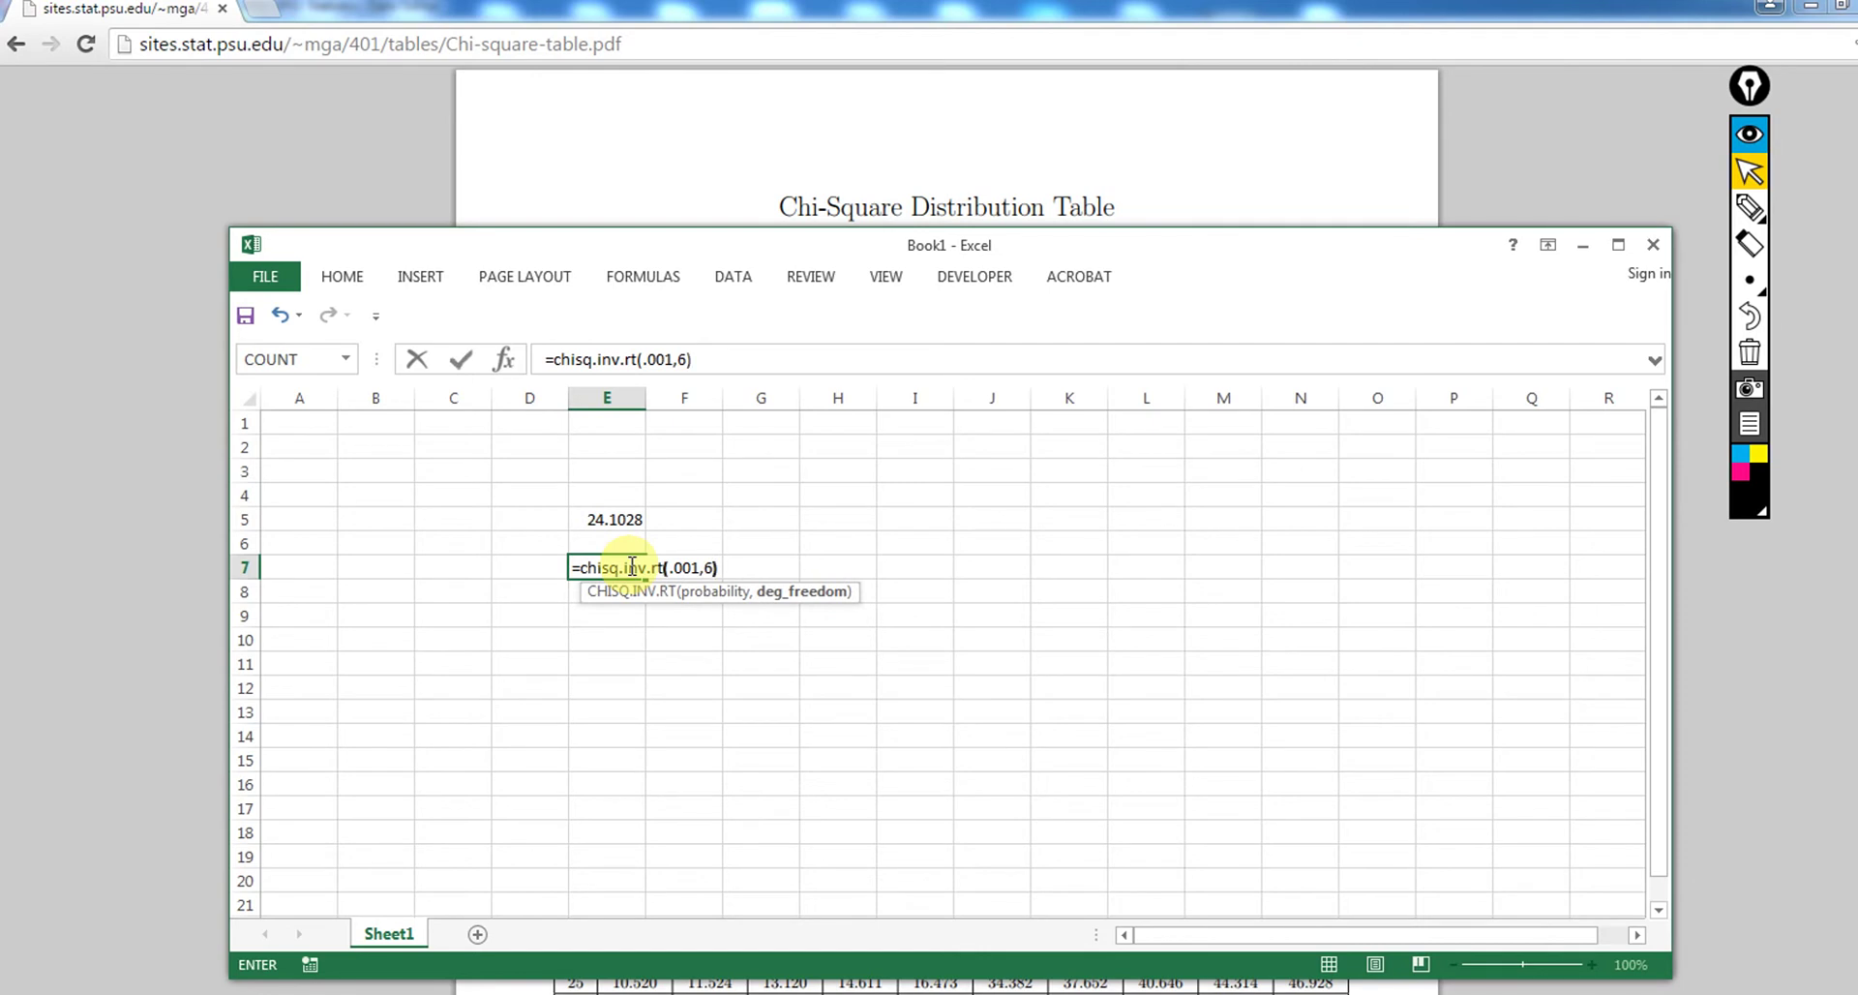
pyautogui.press('Return')
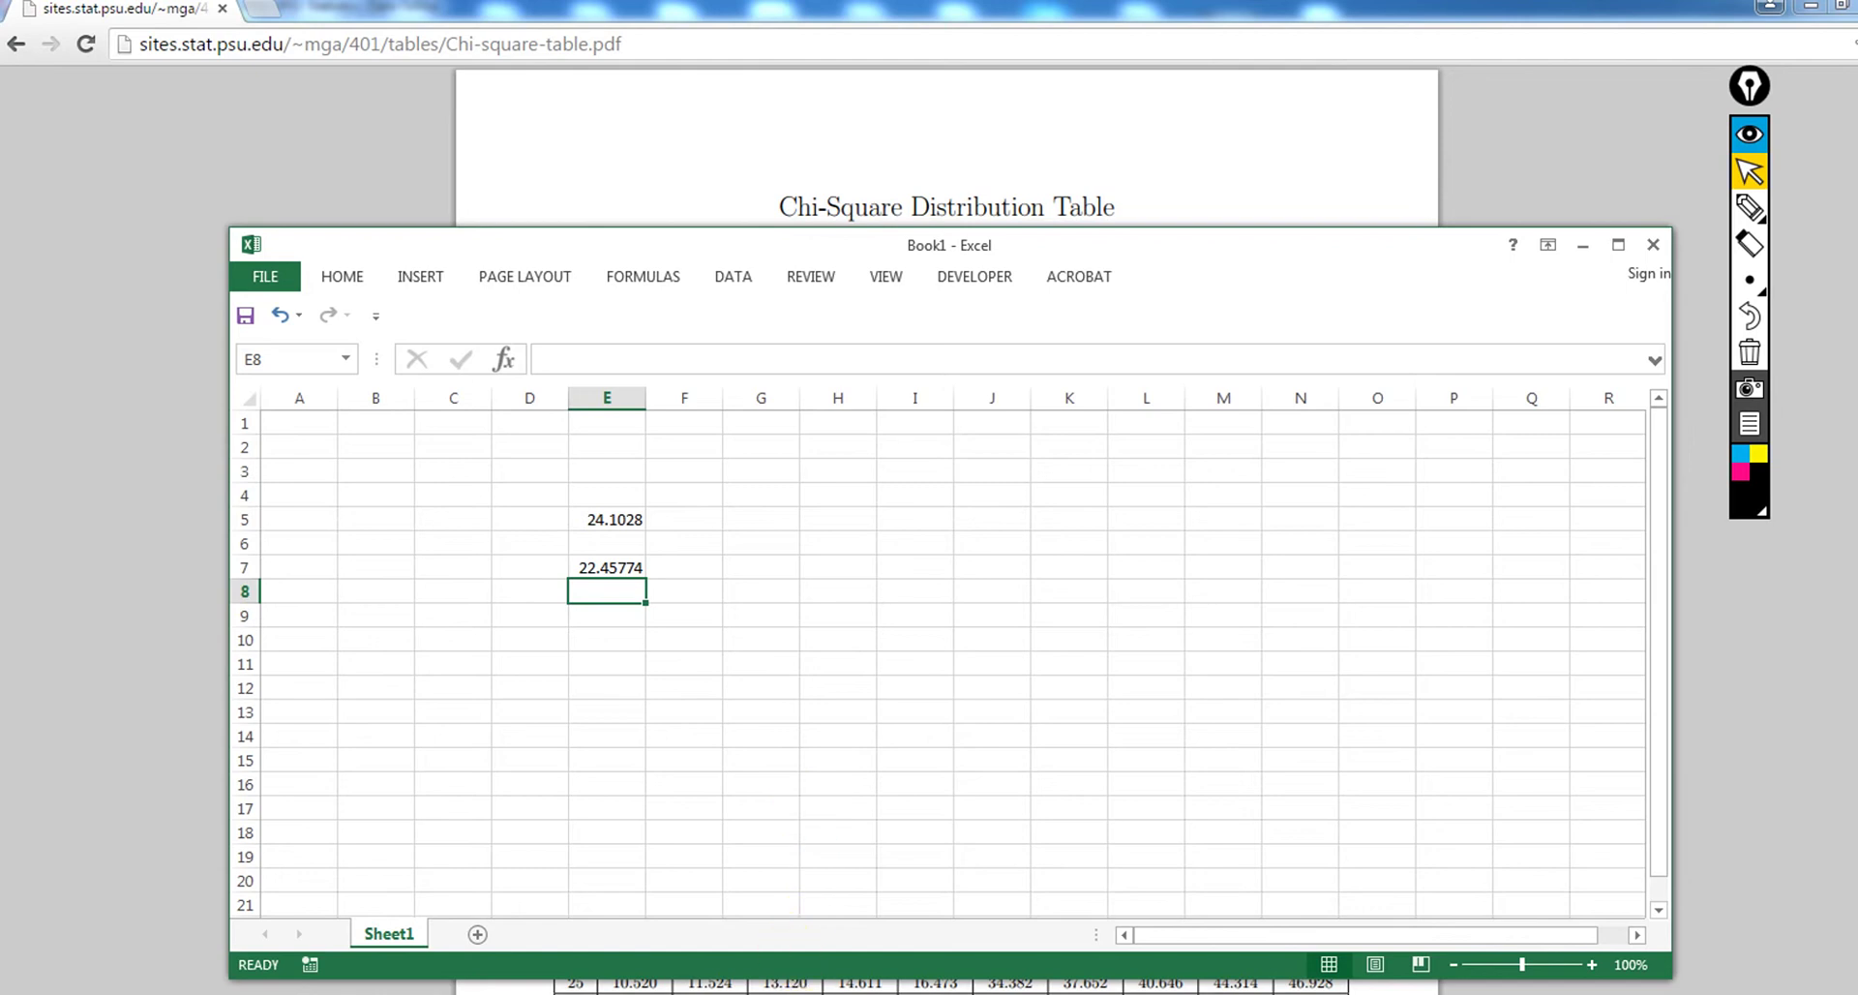
pyautogui.click(604, 565)
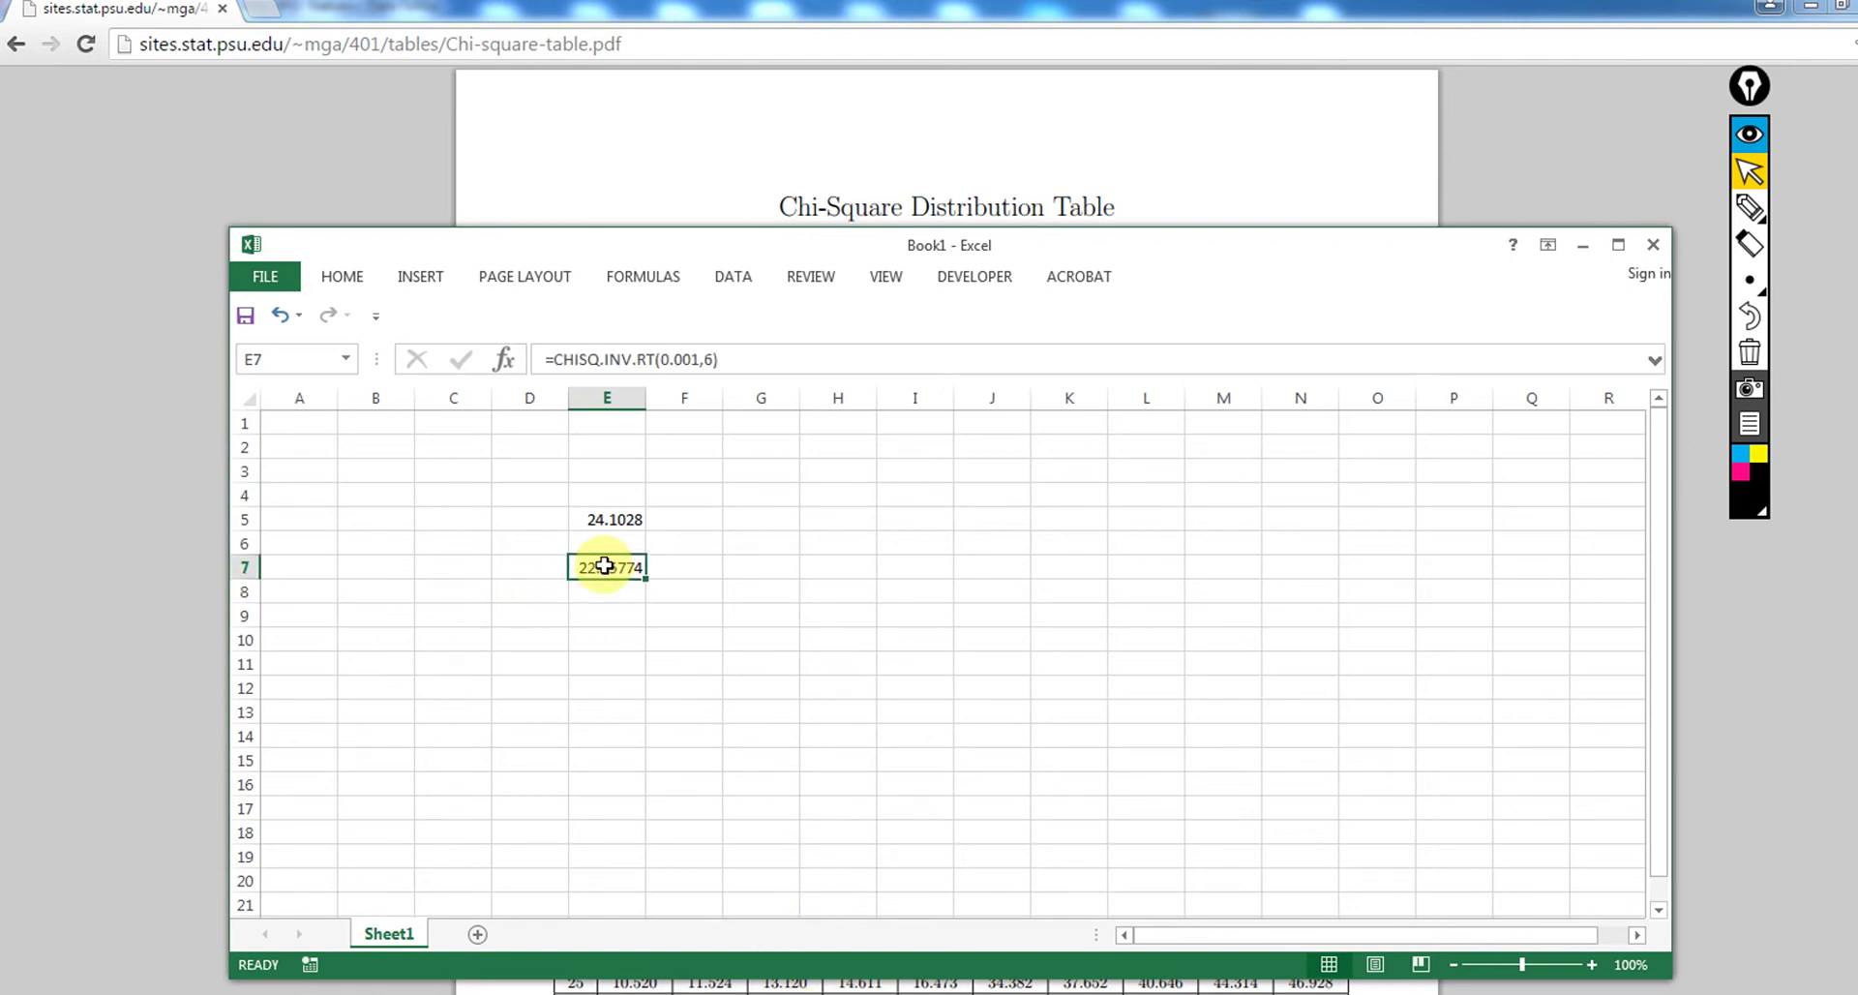
# Review the two chi-square critical value formulas in cells E5 and E7.
pyautogui.press('Return')
pyautogui.click(603, 565)
pyautogui.press('Up')
pyautogui.press('Up')
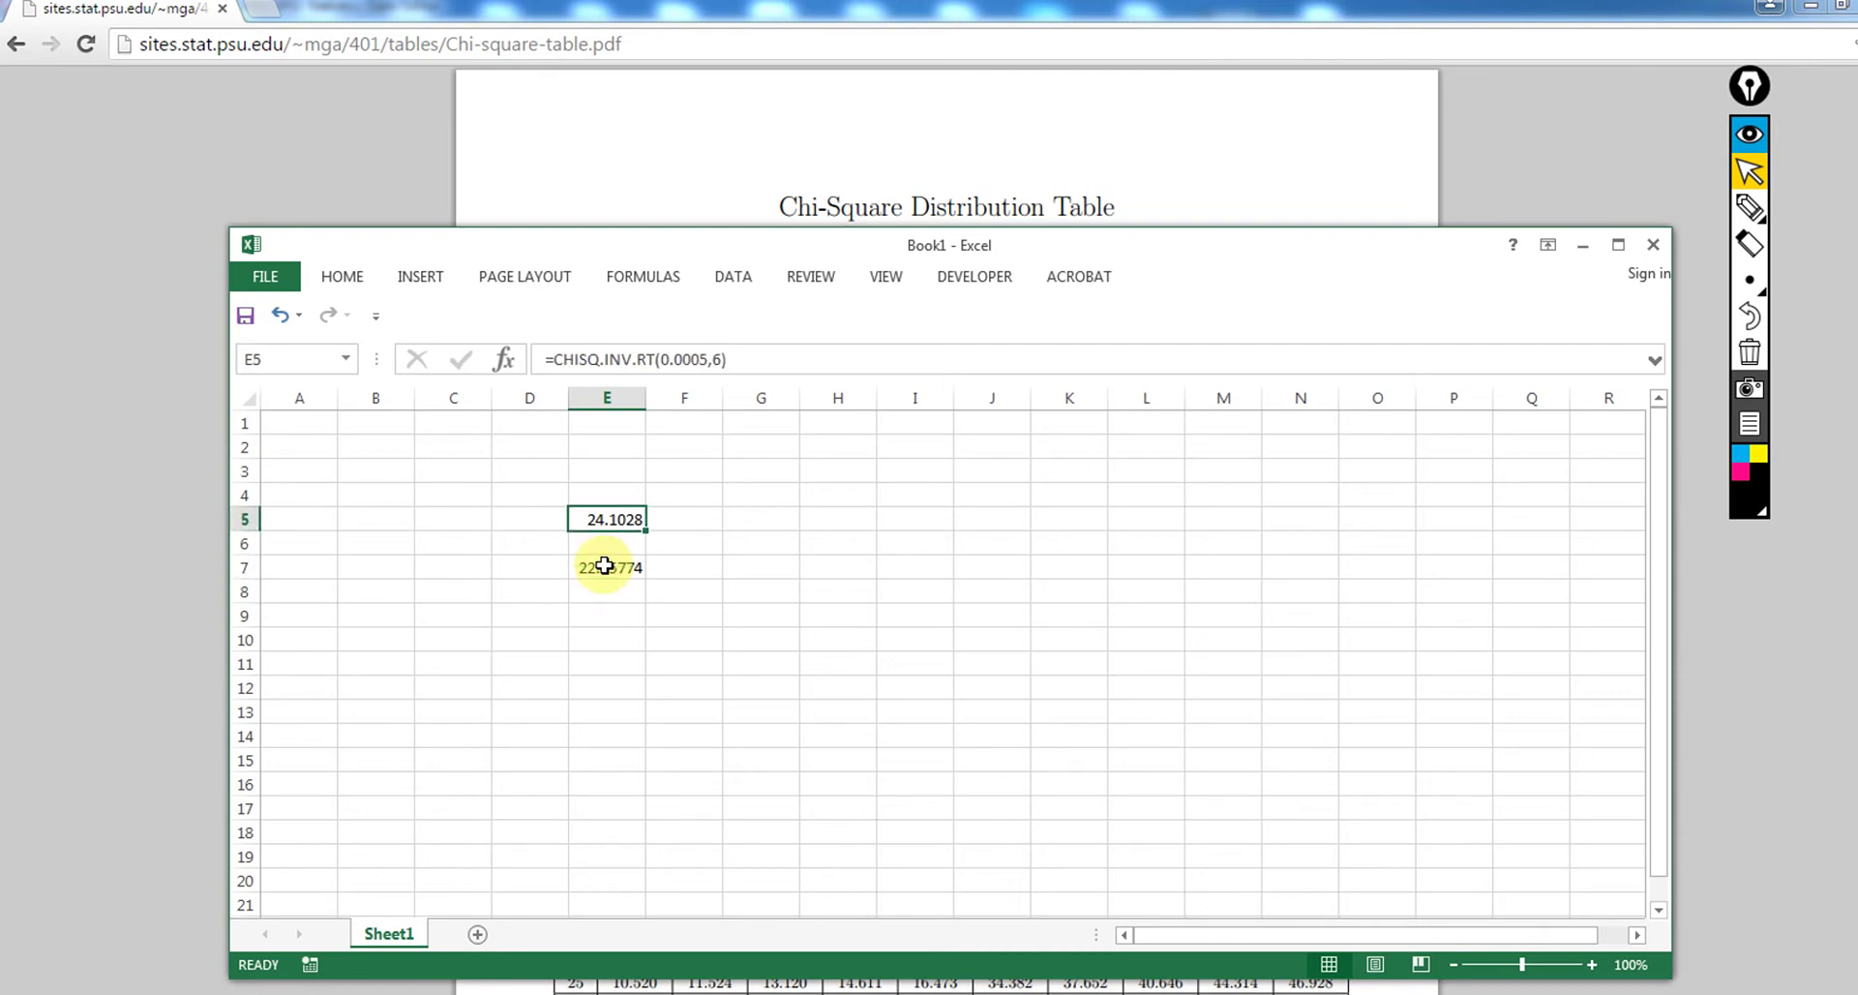
pyautogui.press('Down')
pyautogui.press('Down')
pyautogui.press('Down')
pyautogui.press('Down')
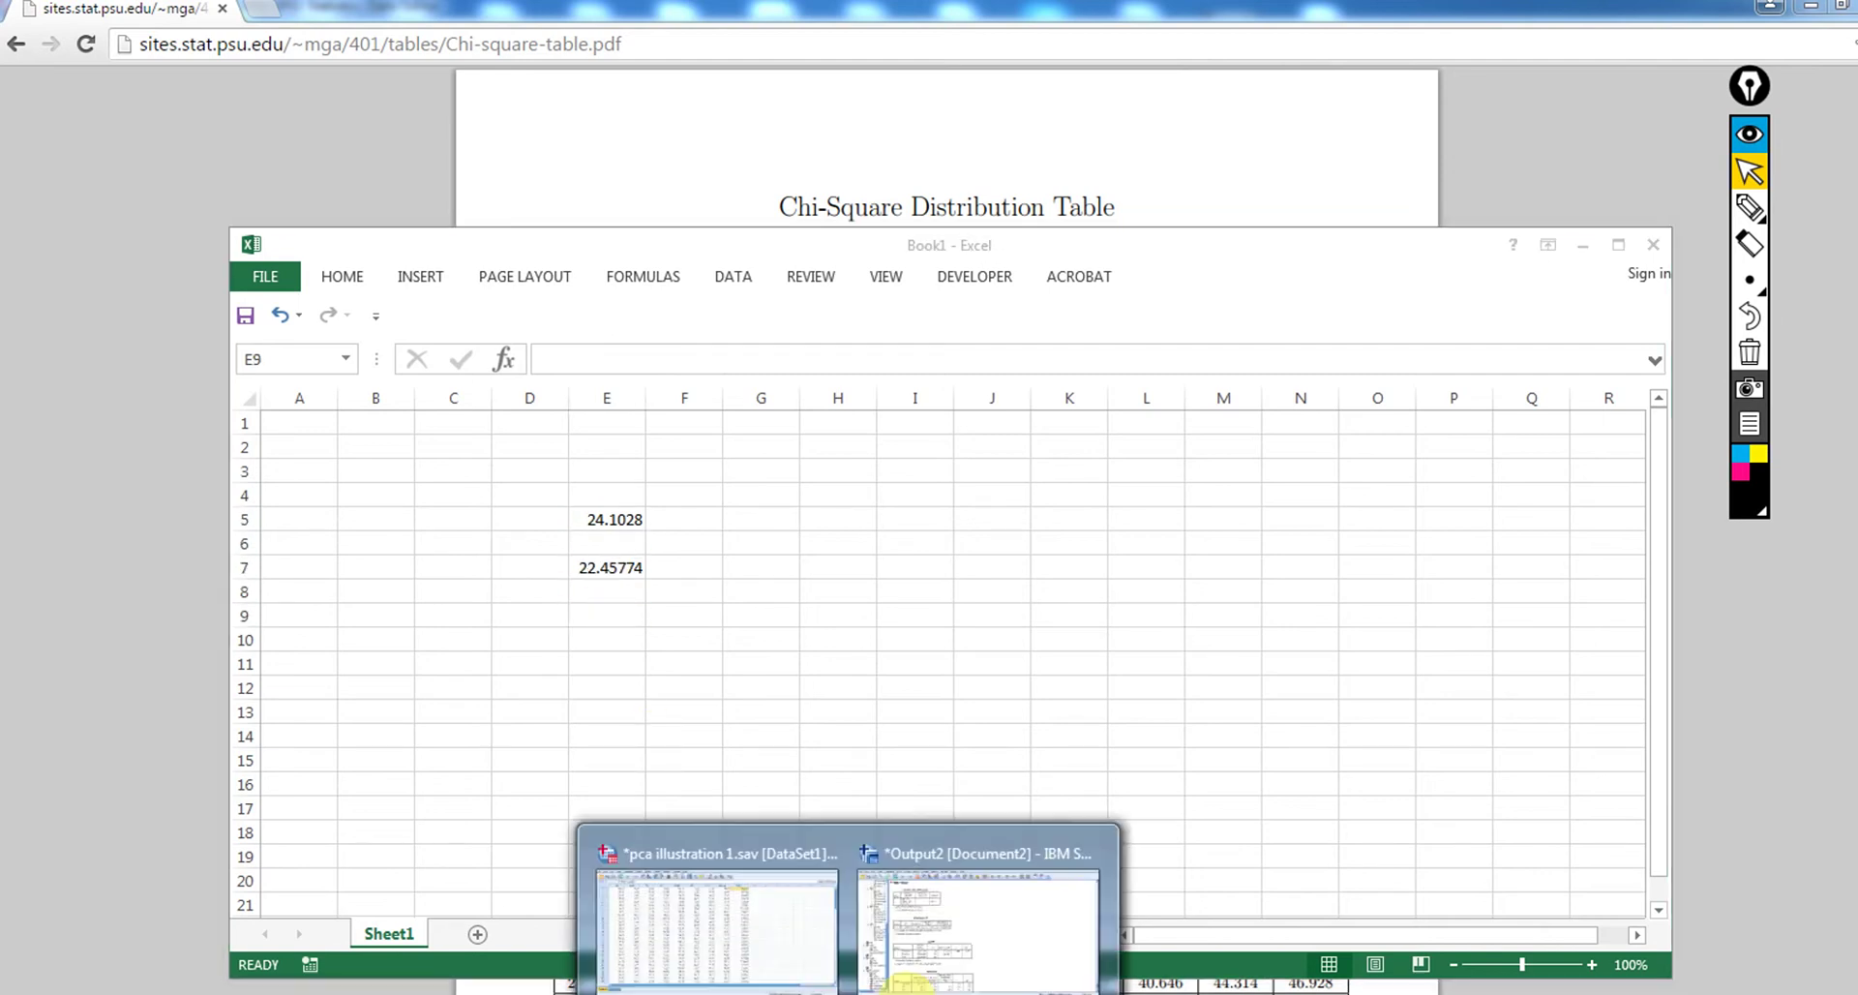
# Switch to the pca illustration 1.sav data in SPSS and examine the MAH_1 distances for all cases, returning to the first case.
pyautogui.click(780, 945)
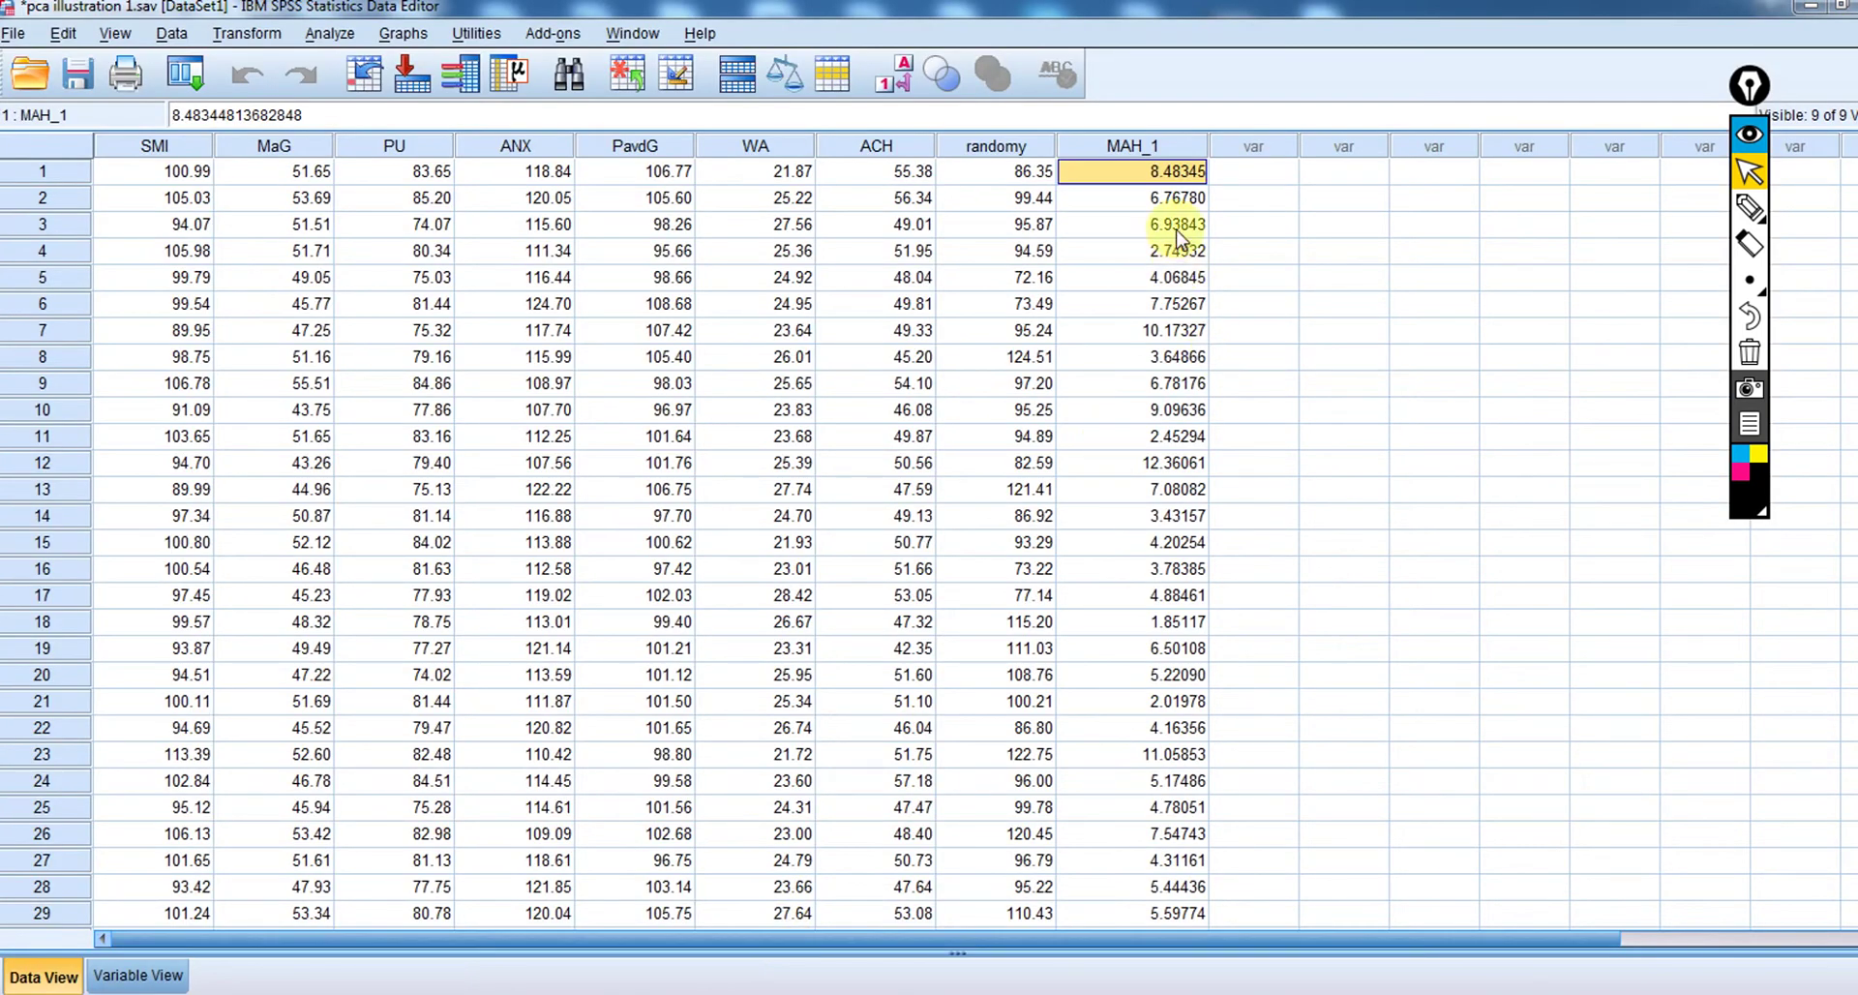
pyautogui.press('Down')
pyautogui.press('Down')
pyautogui.press('Down')
pyautogui.press('Down')
pyautogui.press('Down')
pyautogui.press('Down')
pyautogui.press('Down')
pyautogui.press('Down')
pyautogui.press('Down')
pyautogui.press('Down')
pyautogui.press('Down')
pyautogui.press('Down')
pyautogui.press('Down')
pyautogui.press('Down')
pyautogui.press('Down')
pyautogui.press('Down')
pyautogui.press('Down')
pyautogui.press('Down')
pyautogui.press('Down')
pyautogui.press('Down')
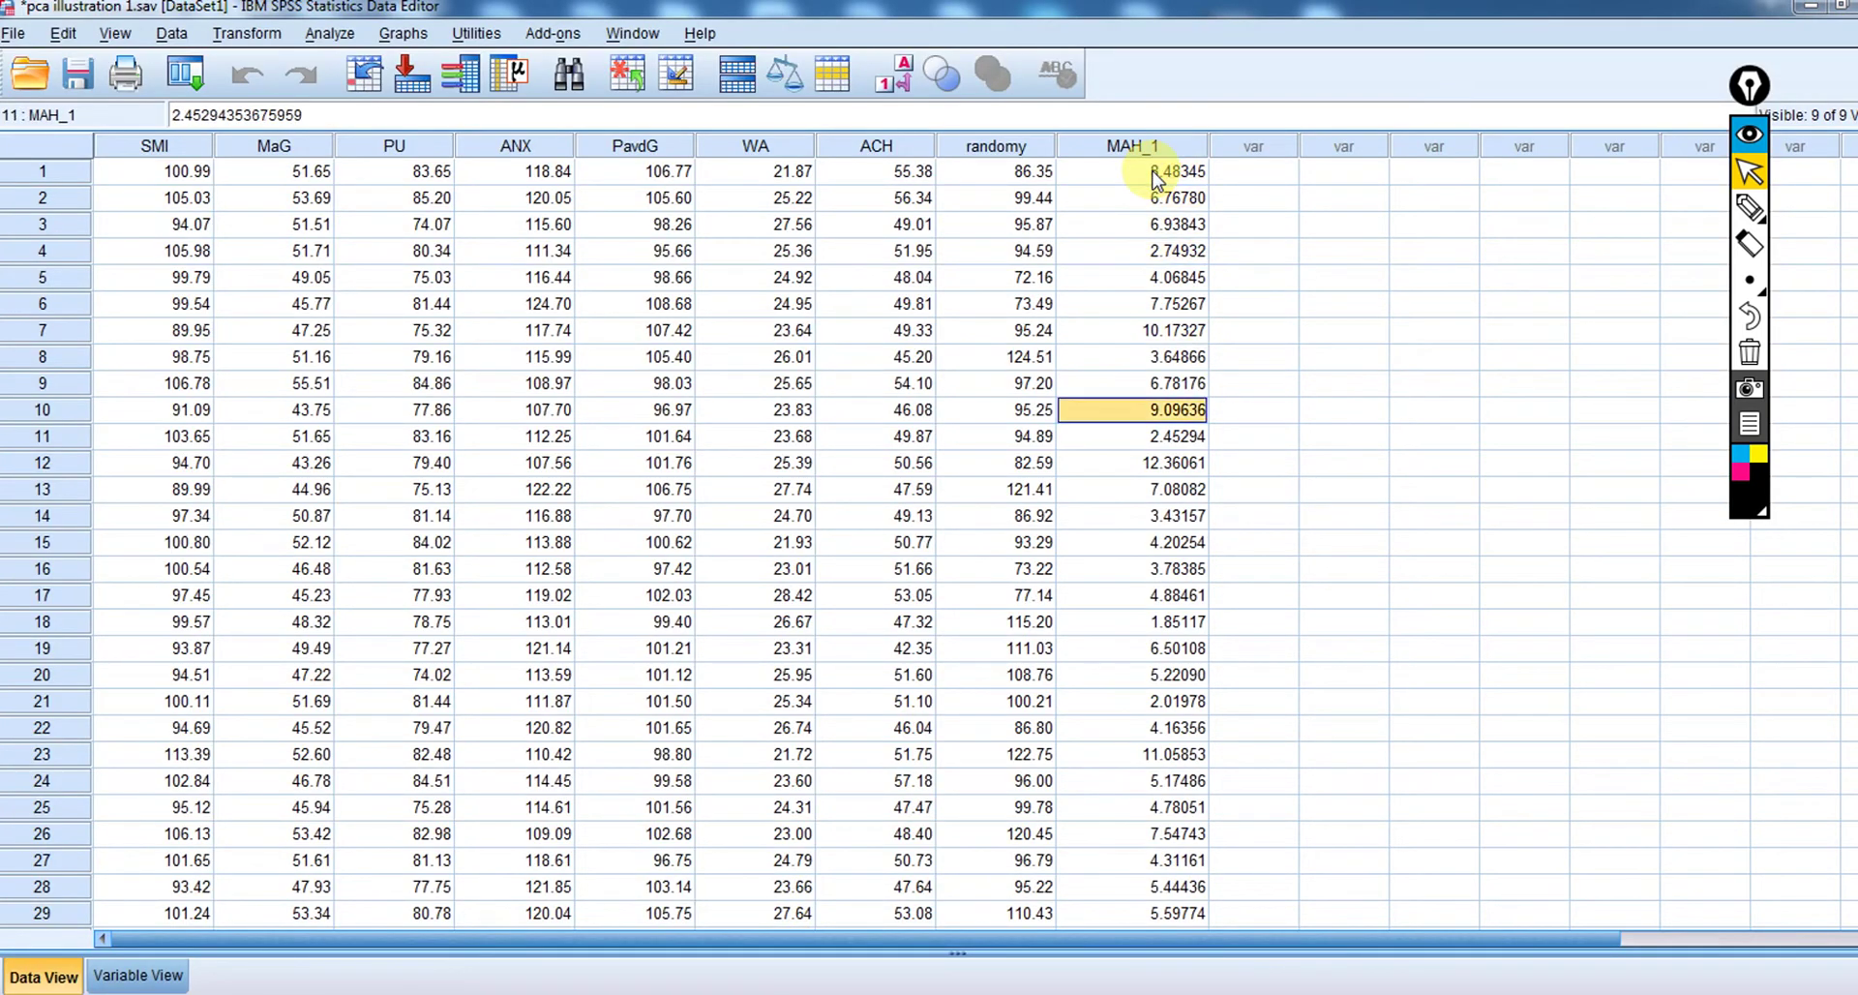
pyautogui.press('Down')
pyautogui.press('Down')
pyautogui.press('Down')
pyautogui.press('Down')
pyautogui.press('Down')
pyautogui.press('Down')
pyautogui.press('Down')
pyautogui.press('Down')
pyautogui.press('Down')
pyautogui.press('Down')
pyautogui.press('Down')
pyautogui.press('Down')
pyautogui.press('Down')
pyautogui.press('Down')
pyautogui.press('Down')
pyautogui.press('Down')
pyautogui.press('Down')
pyautogui.press('Down')
pyautogui.press('Down')
pyautogui.press('Down')
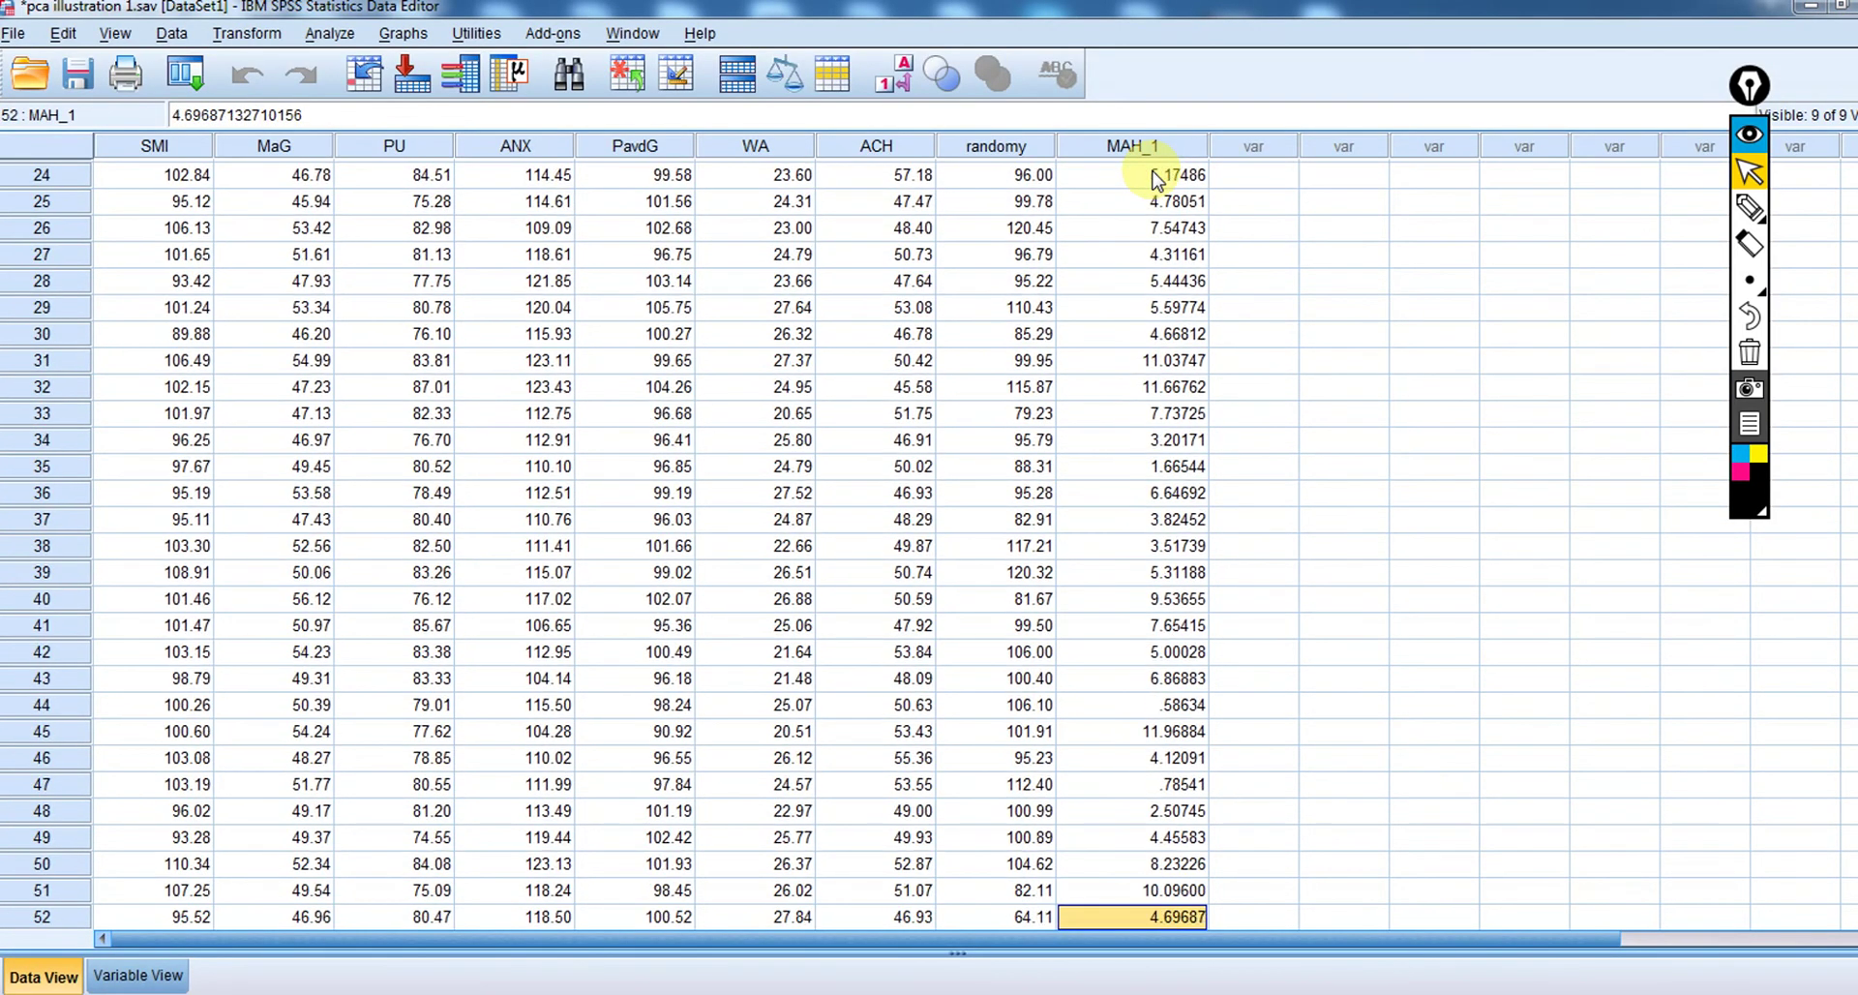
pyautogui.press('Down')
pyautogui.press('Down')
pyautogui.press('Down')
pyautogui.press('Down')
pyautogui.press('Down')
pyautogui.press('Down')
pyautogui.press('Down')
pyautogui.press('Down')
pyautogui.press('Down')
pyautogui.press('Down')
pyautogui.press('Down')
pyautogui.press('Down')
pyautogui.press('Down')
pyautogui.press('Down')
pyautogui.press('Down')
pyautogui.press('Down')
pyautogui.press('Down')
pyautogui.press('Down')
pyautogui.press('Down')
pyautogui.press('Down')
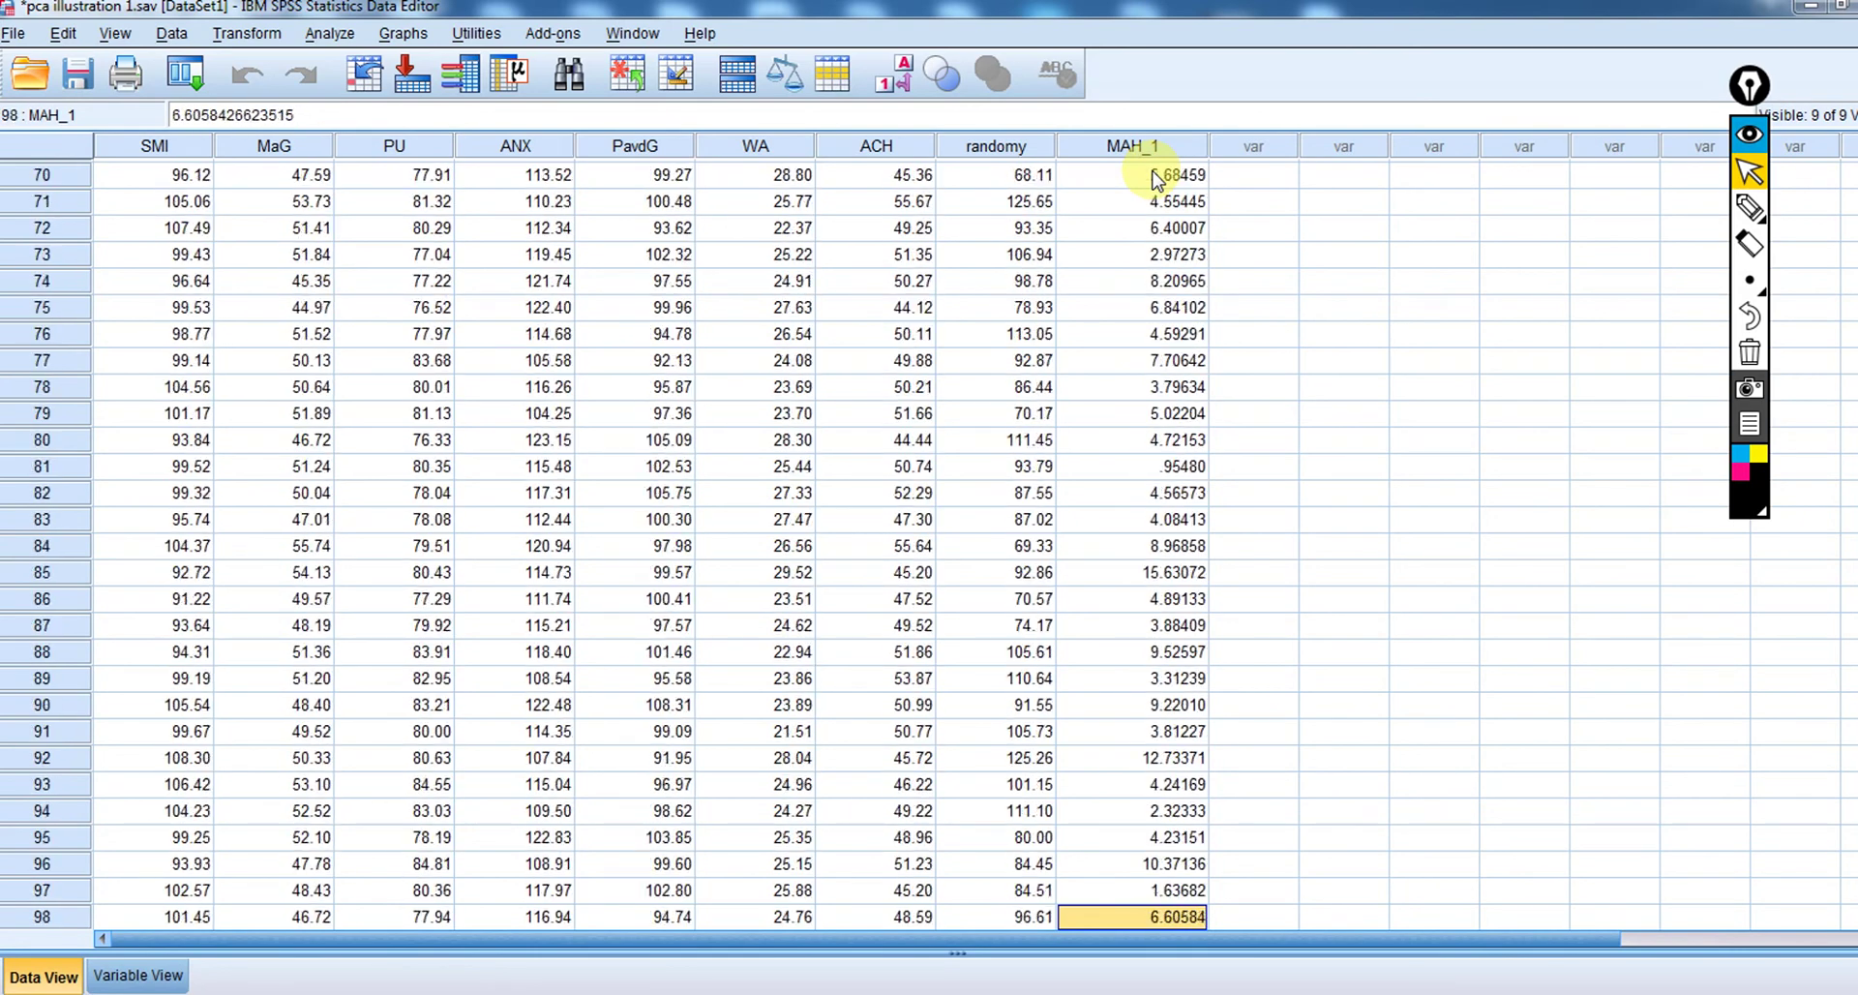
pyautogui.press('Up')
pyautogui.press('Up')
pyautogui.press('Up')
pyautogui.press('Up')
pyautogui.press('Up')
pyautogui.press('Up')
pyautogui.press('Up')
pyautogui.press('Up')
pyautogui.press('Up')
pyautogui.press('Up')
pyautogui.press('Up')
pyautogui.press('Up')
pyautogui.press('Up')
pyautogui.press('Up')
pyautogui.press('Up')
pyautogui.press('Up')
pyautogui.press('Up')
pyautogui.press('Up')
pyautogui.press('Up')
pyautogui.press('Up')
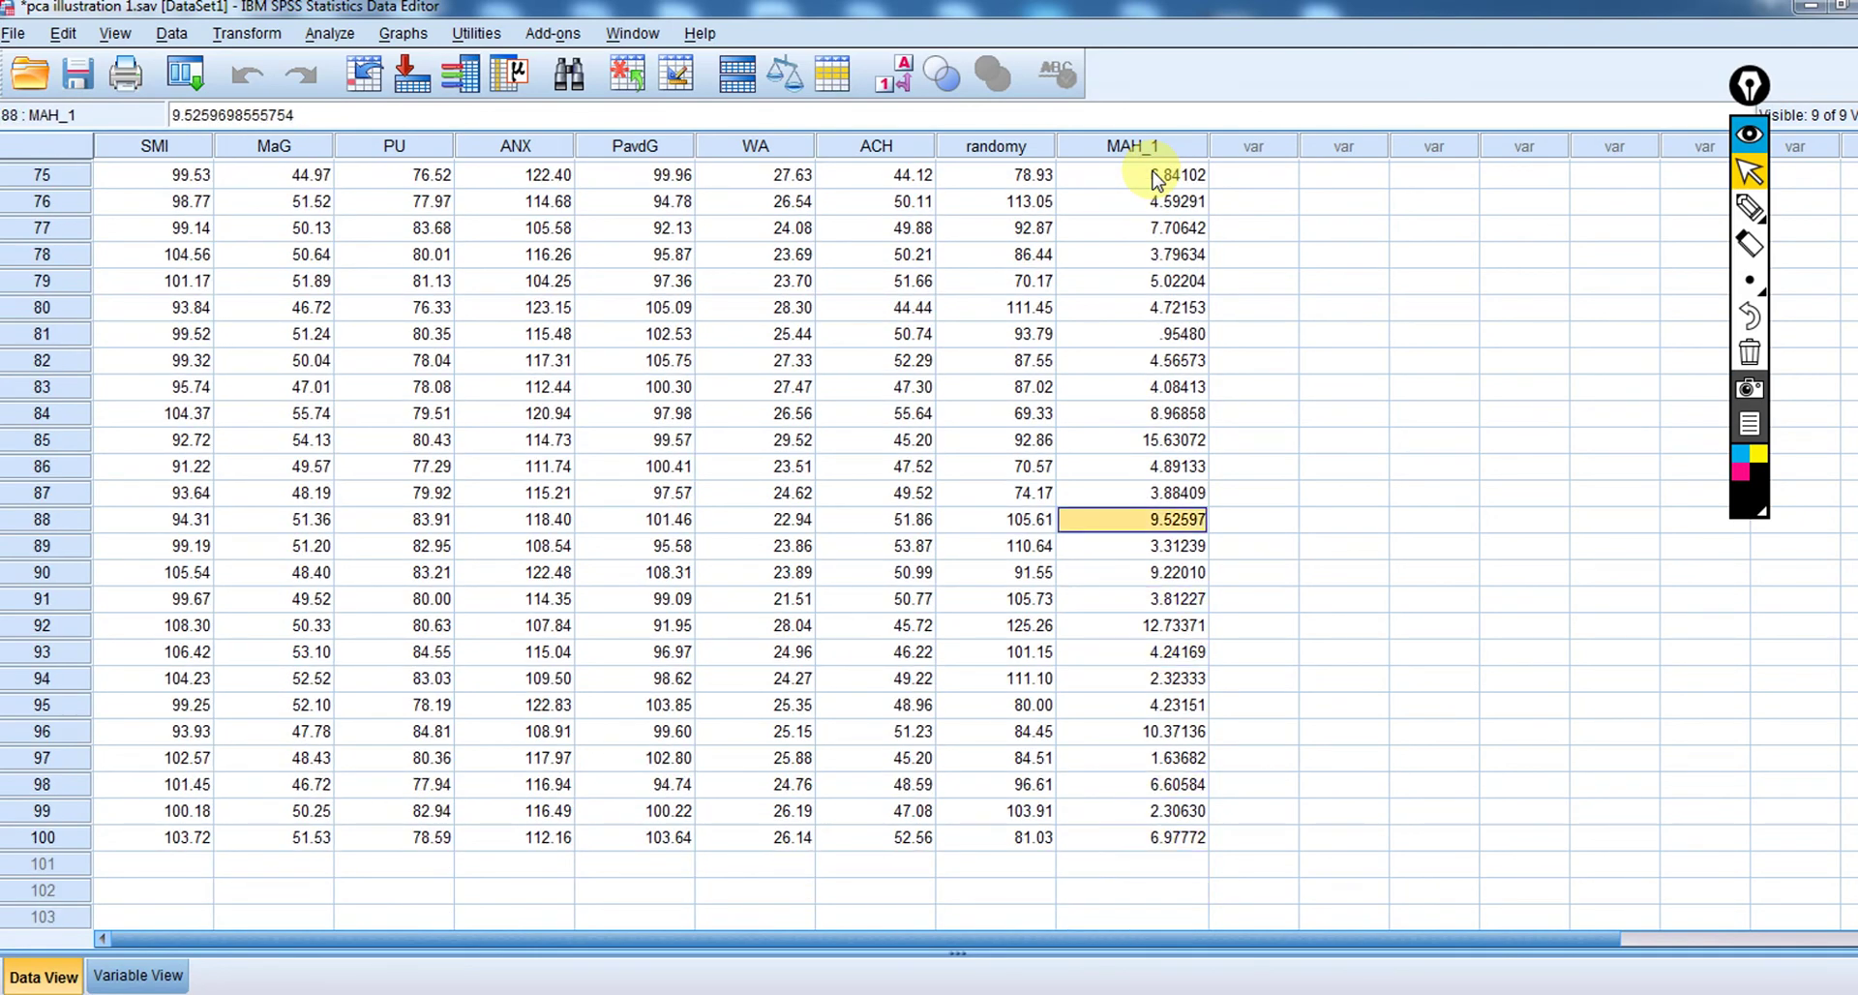
pyautogui.press('Up')
pyautogui.press('Up')
pyautogui.press('Up')
pyautogui.press('Up')
pyautogui.press('Up')
pyautogui.press('Up')
pyautogui.press('Up')
pyautogui.press('Up')
pyautogui.press('Up')
pyautogui.press('Up')
pyautogui.press('Up')
pyautogui.press('Up')
pyautogui.press('Up')
pyautogui.press('Up')
pyautogui.press('Up')
pyautogui.press('Up')
pyautogui.press('Up')
pyautogui.press('Up')
pyautogui.press('Up')
pyautogui.press('Up')
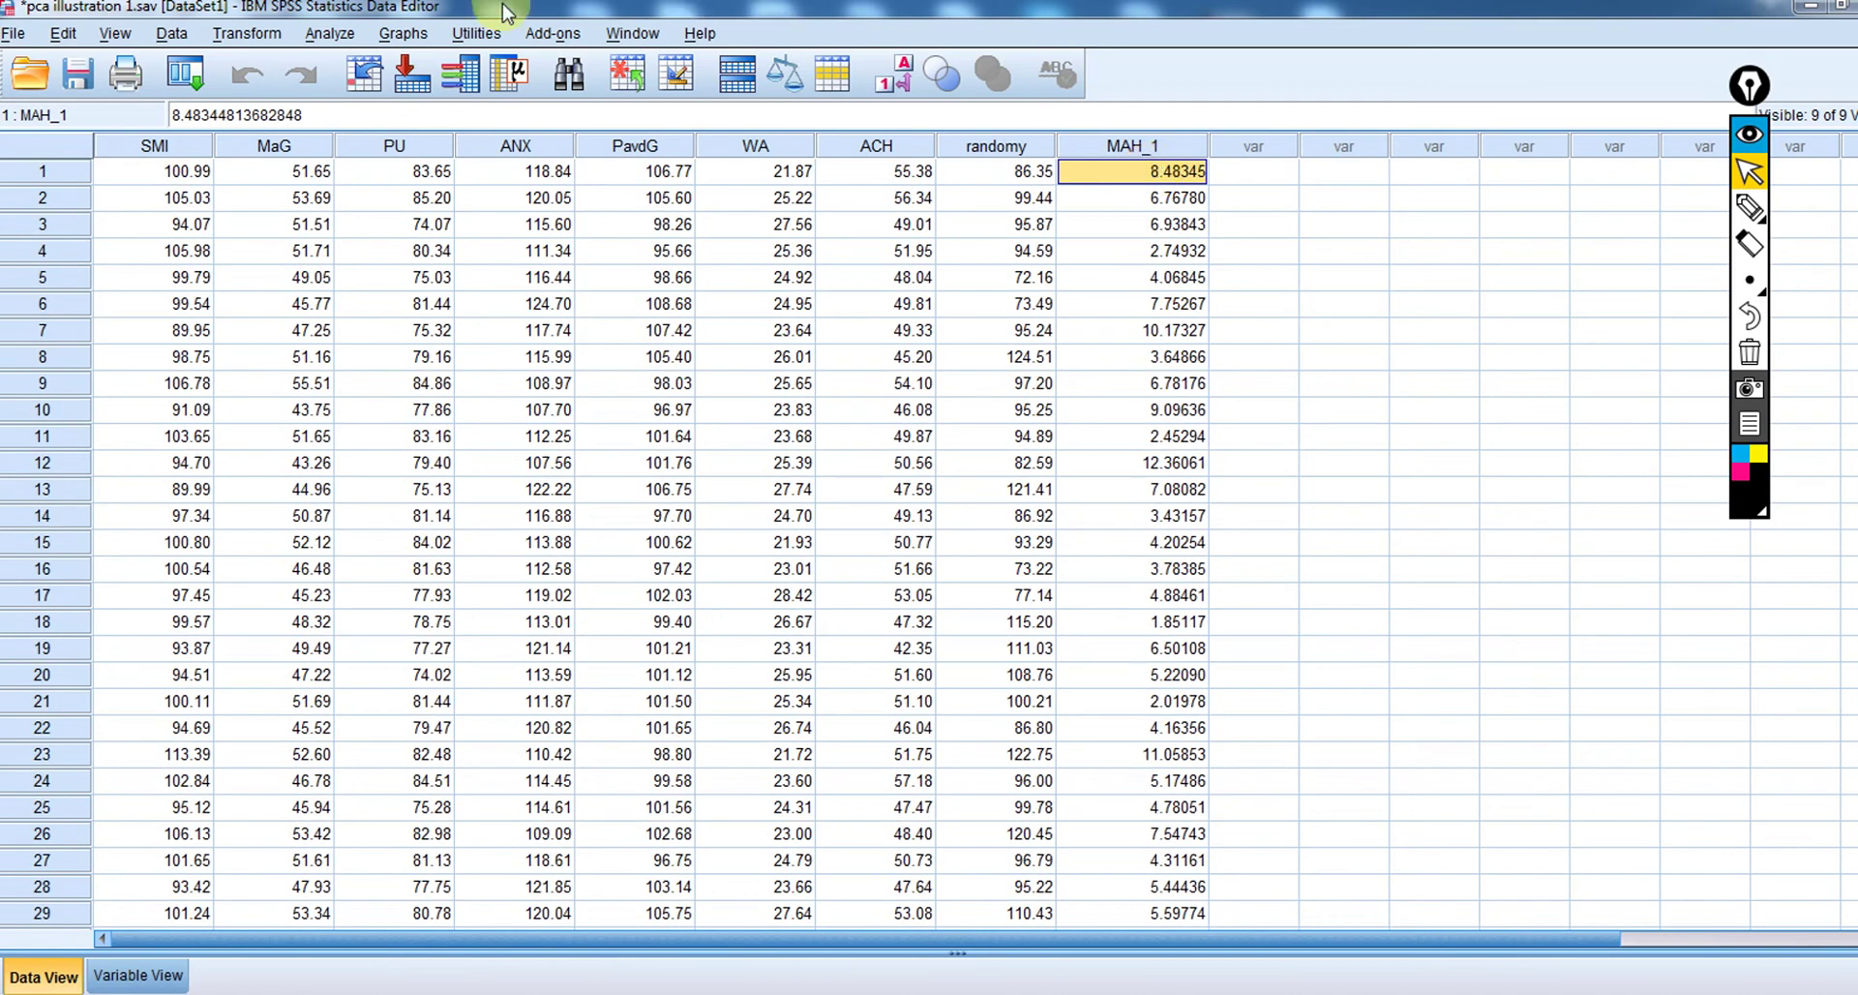
# Start a cleared Compute Variable definition with chisqPvalue as the target variable.
pyautogui.click(267, 36)
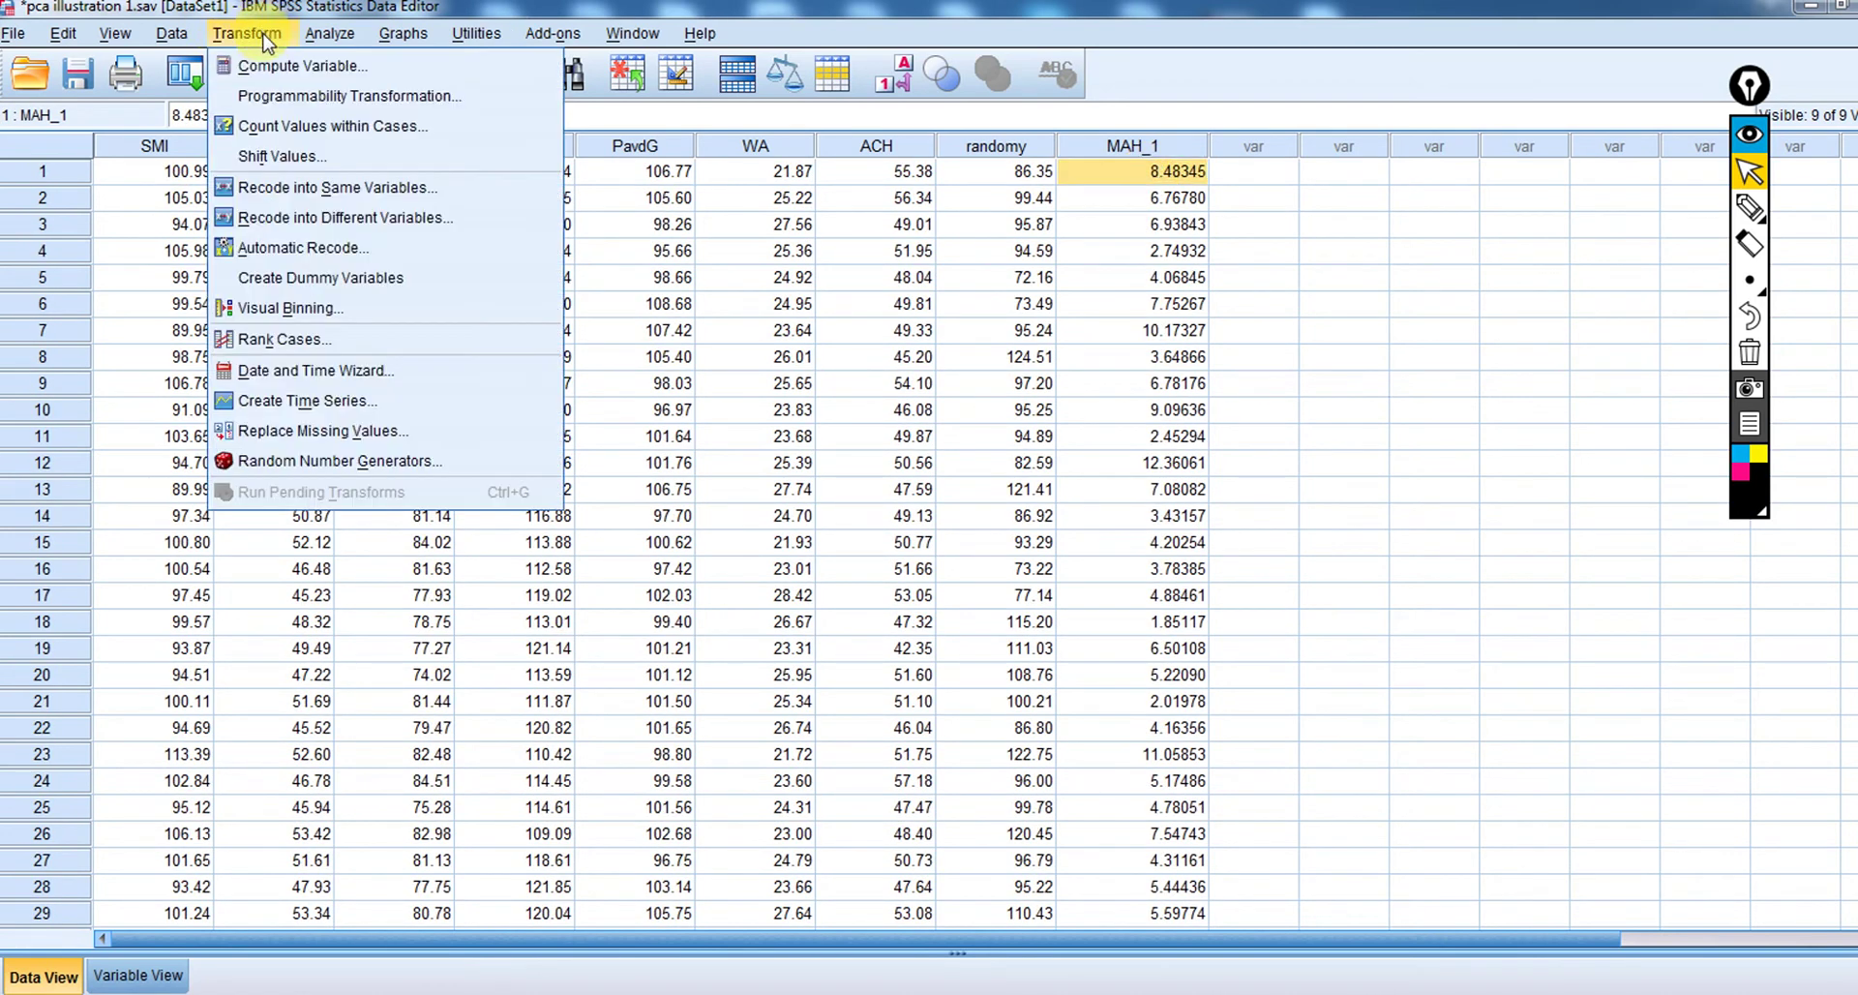
pyautogui.click(280, 67)
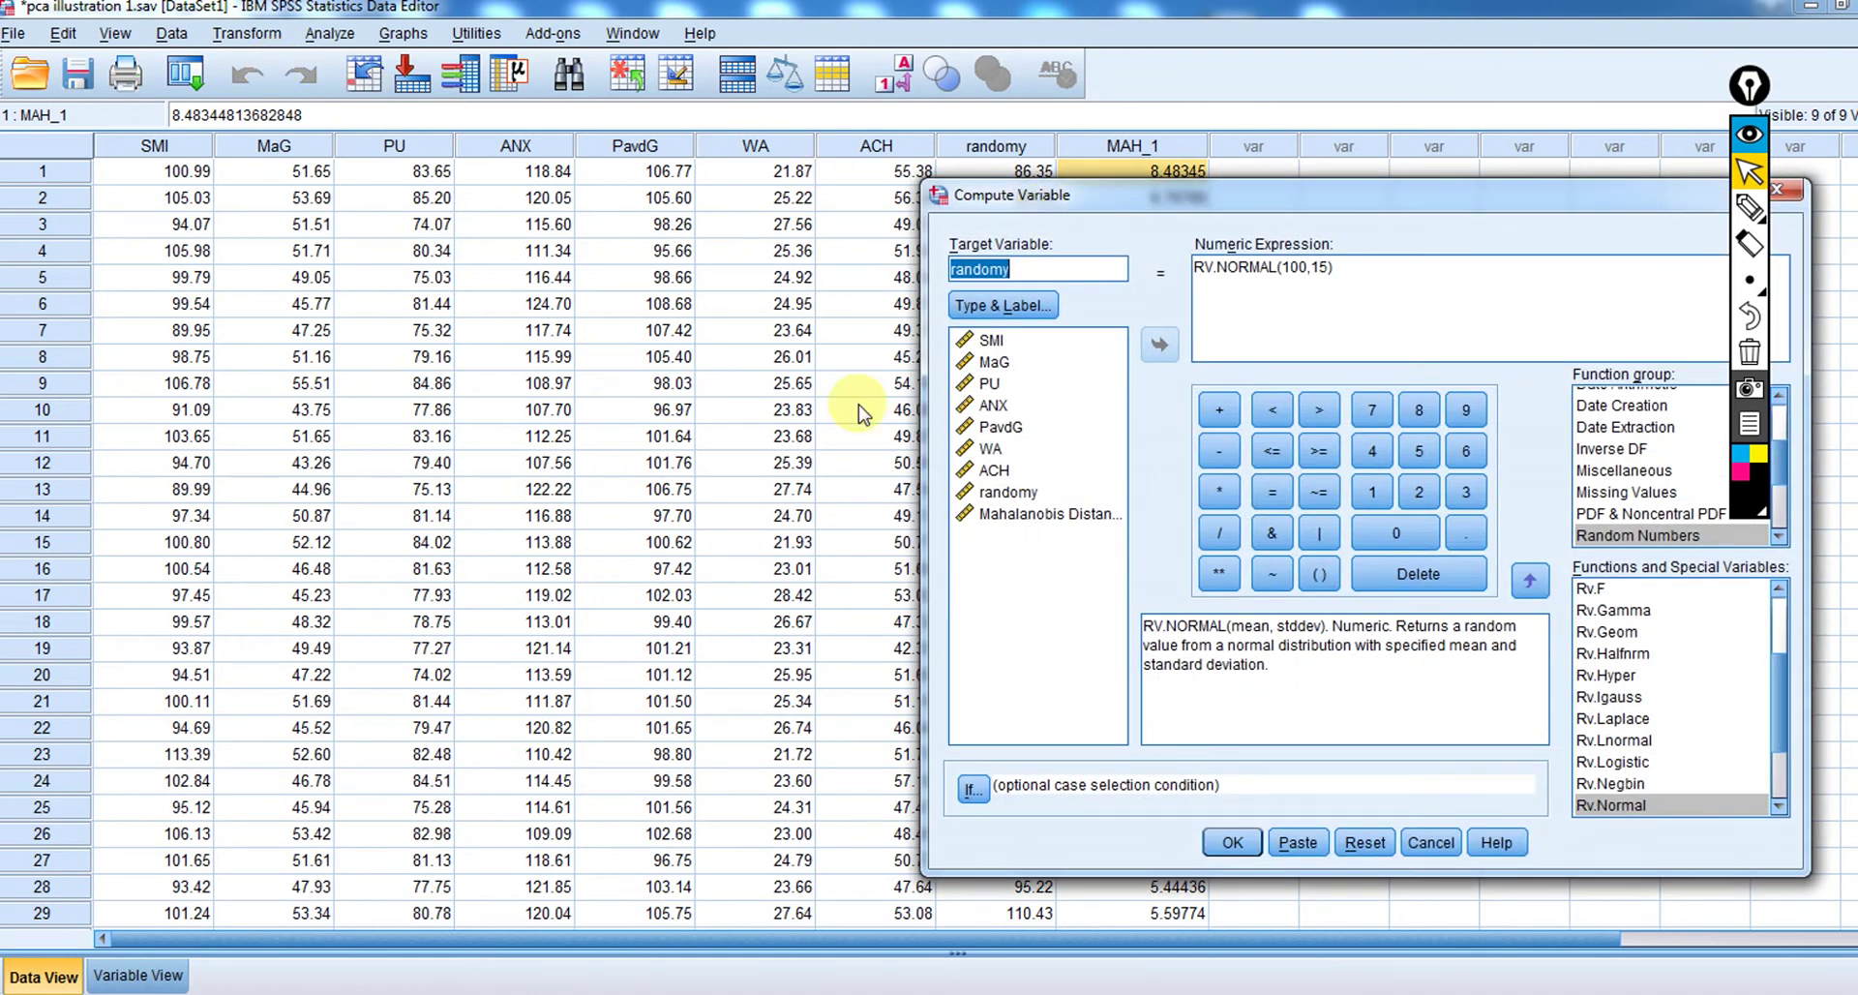
pyautogui.click(1366, 843)
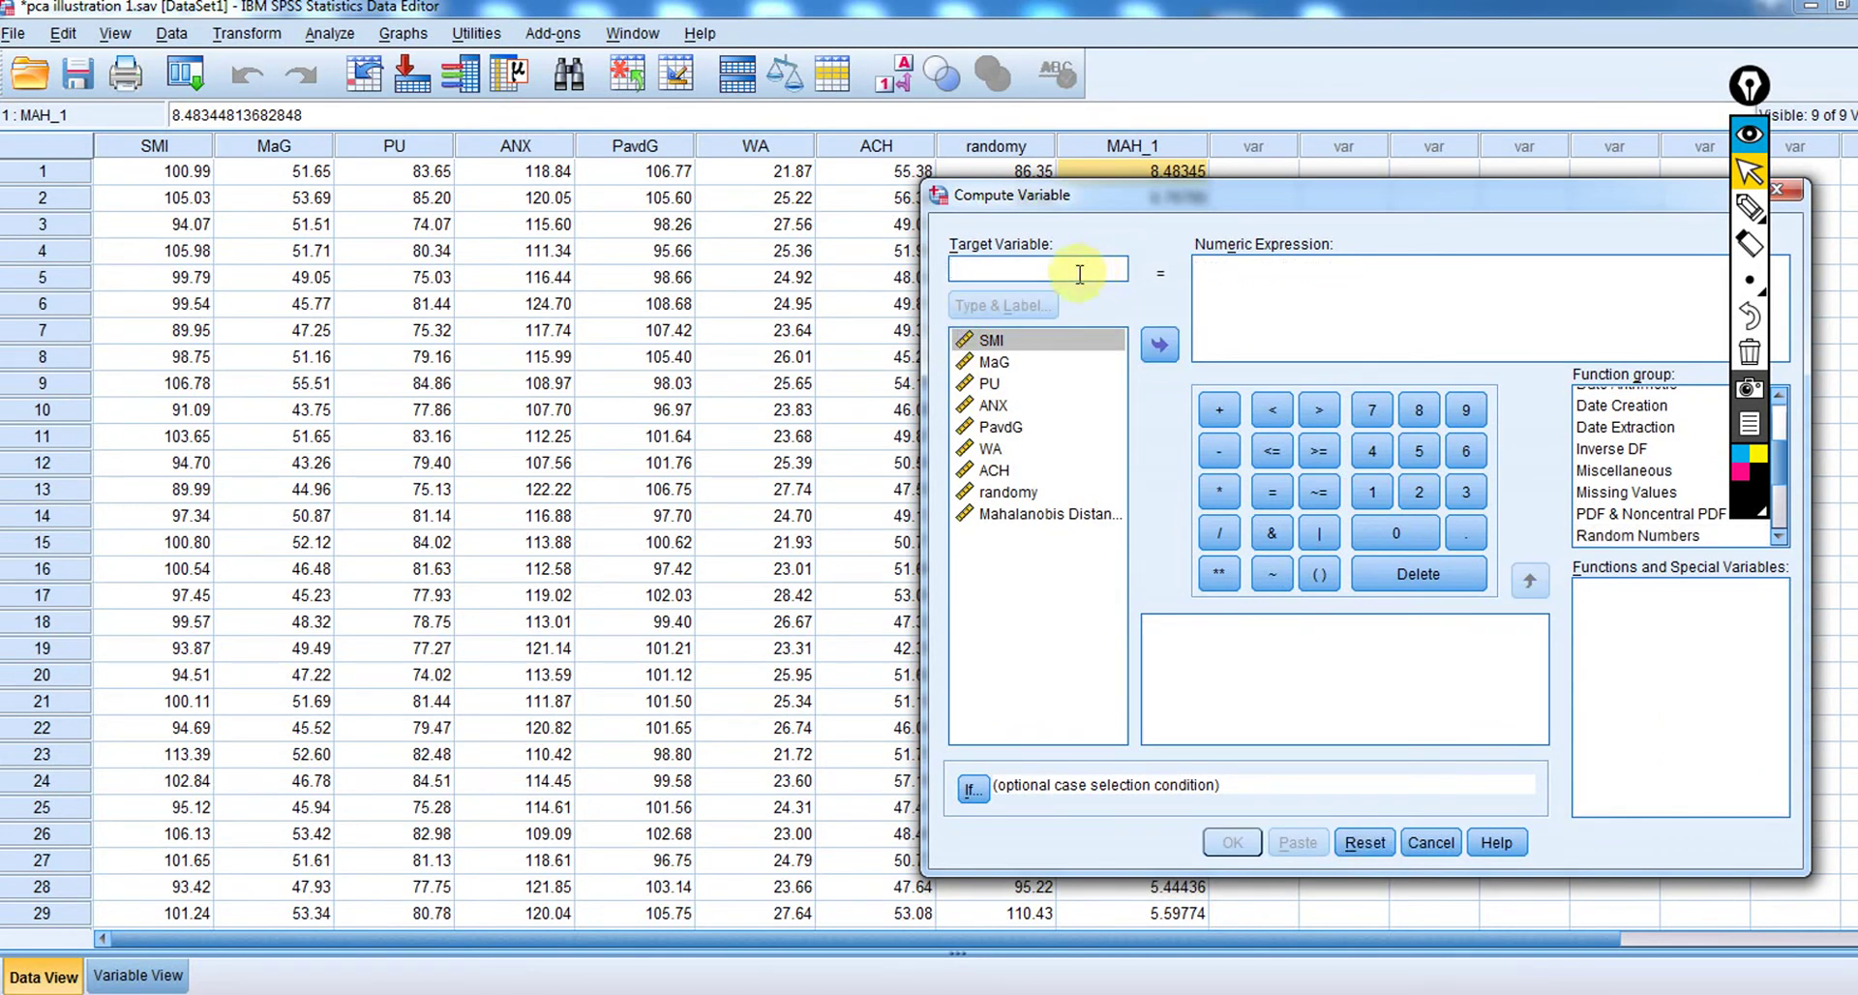
pyautogui.moveTo(1224, 201); pyautogui.dragTo(1352, 228)
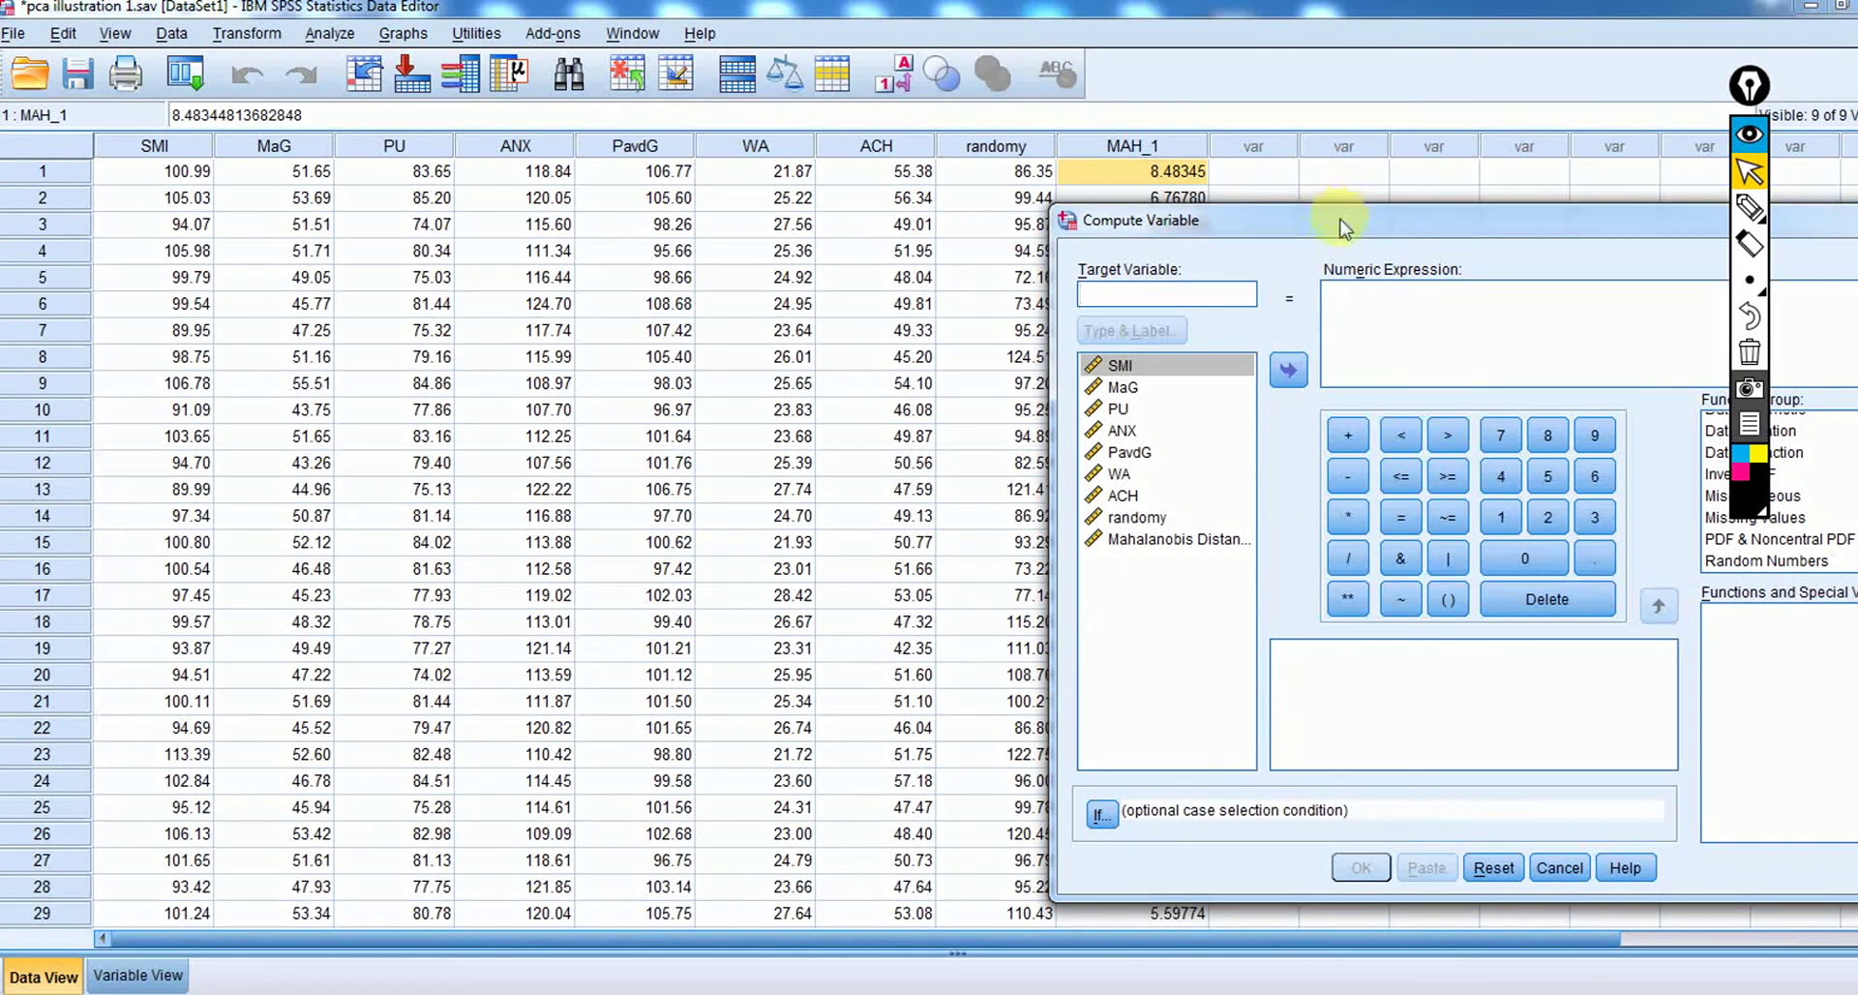
pyautogui.moveTo(1341, 232); pyautogui.dragTo(1064, 274)
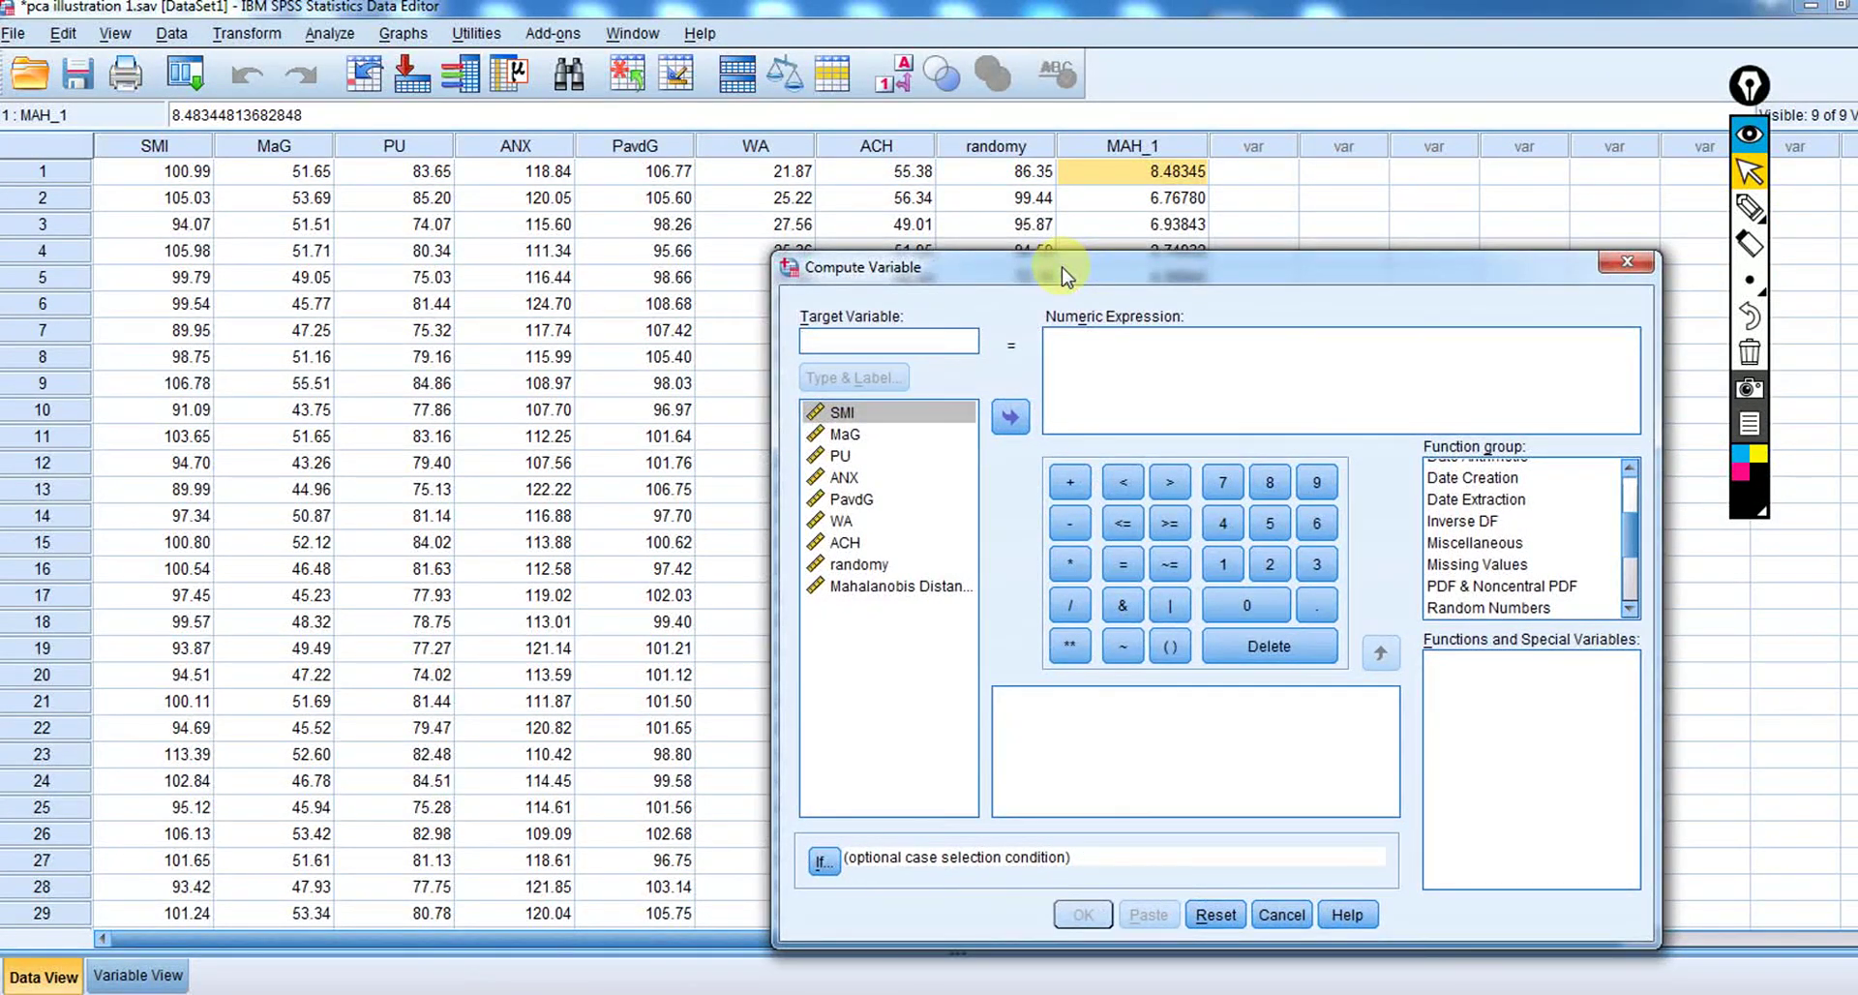
pyautogui.write('p')
pyautogui.press('BackSpace')
pyautogui.write('chis')
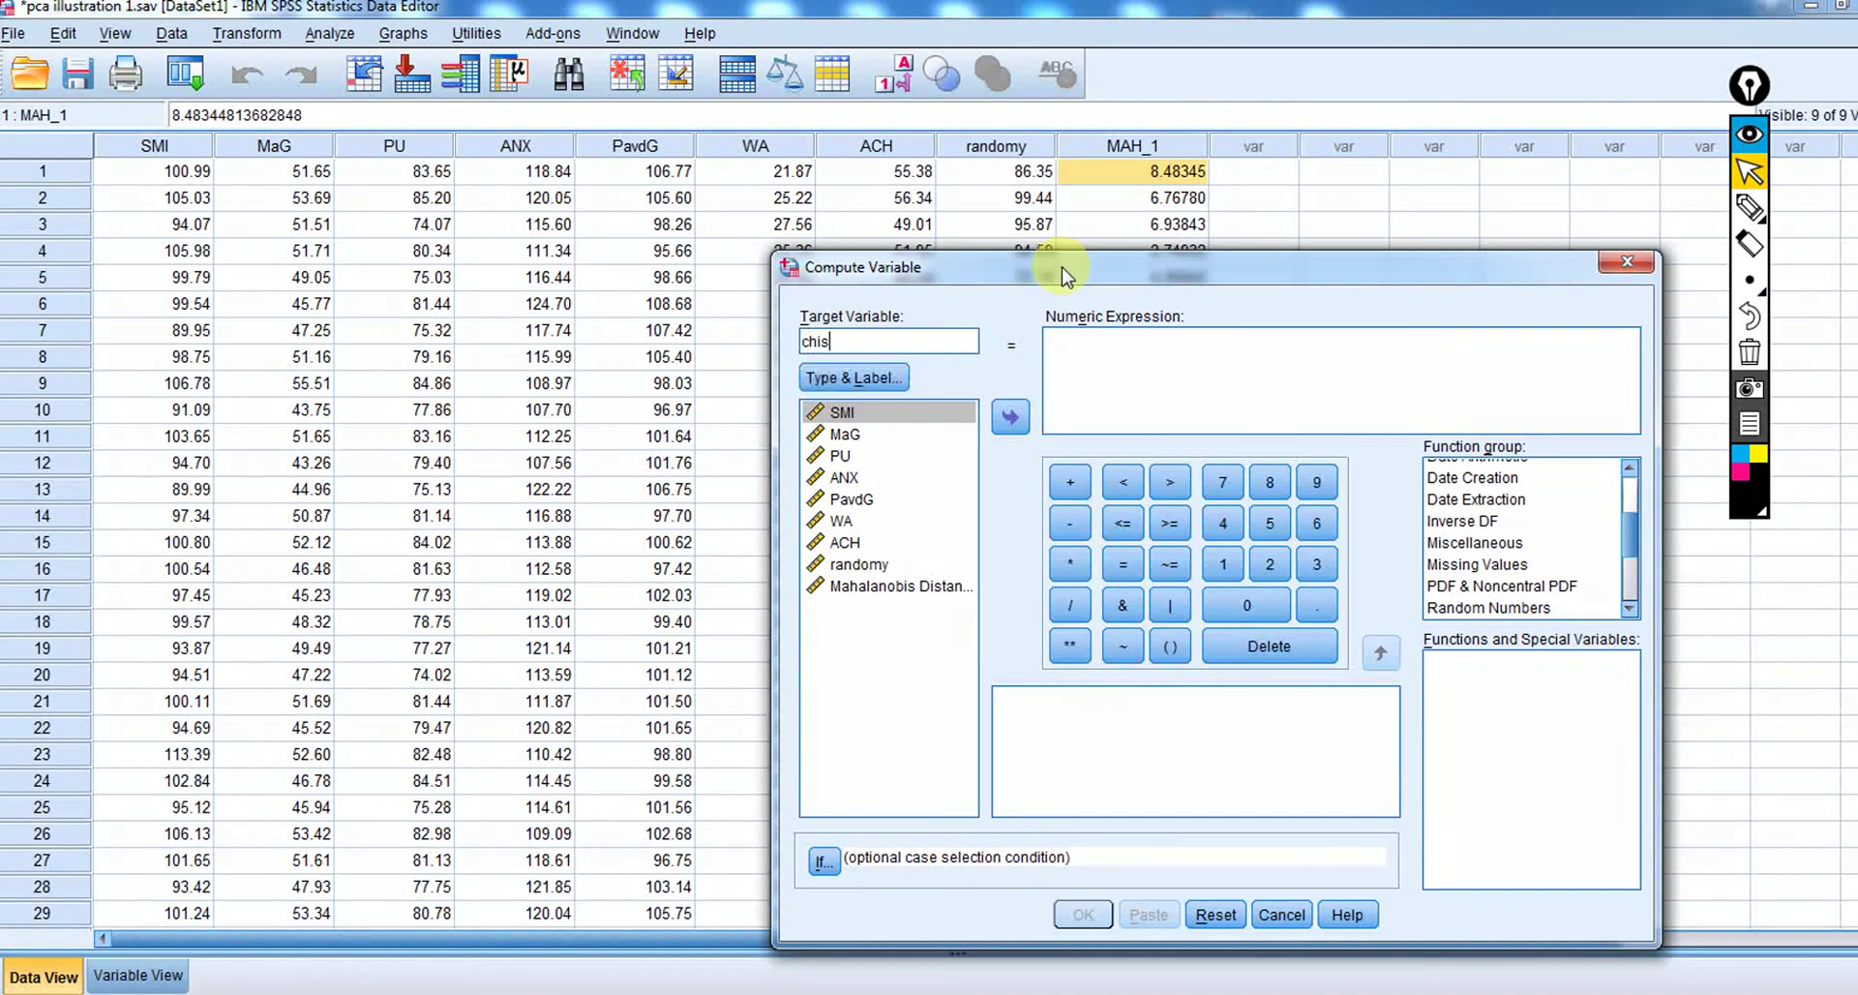
pyautogui.write('qPvalue')
# Begin the numeric expression with 1- followed by the Cdf.Chisq function from the CDF & Noncentral CDF group.
pyautogui.click(1150, 381)
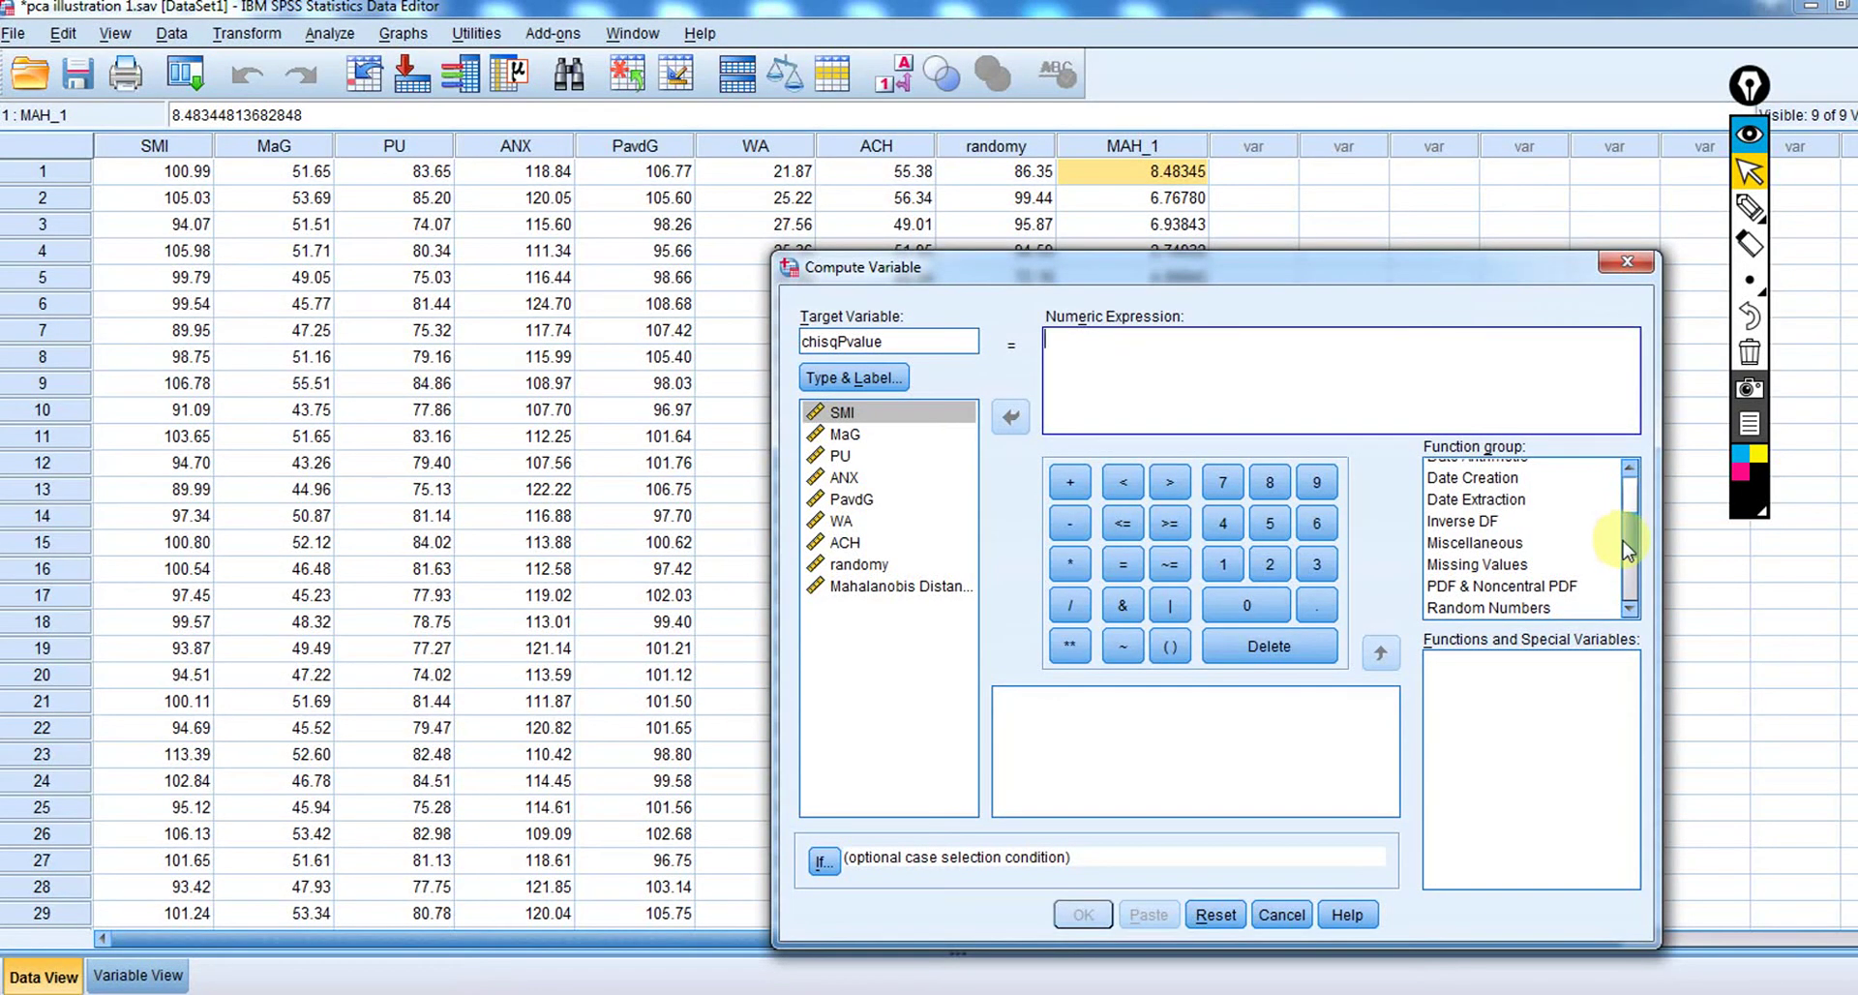
pyautogui.scroll(1, 1626, 534)
pyautogui.scroll(2, 1626, 530)
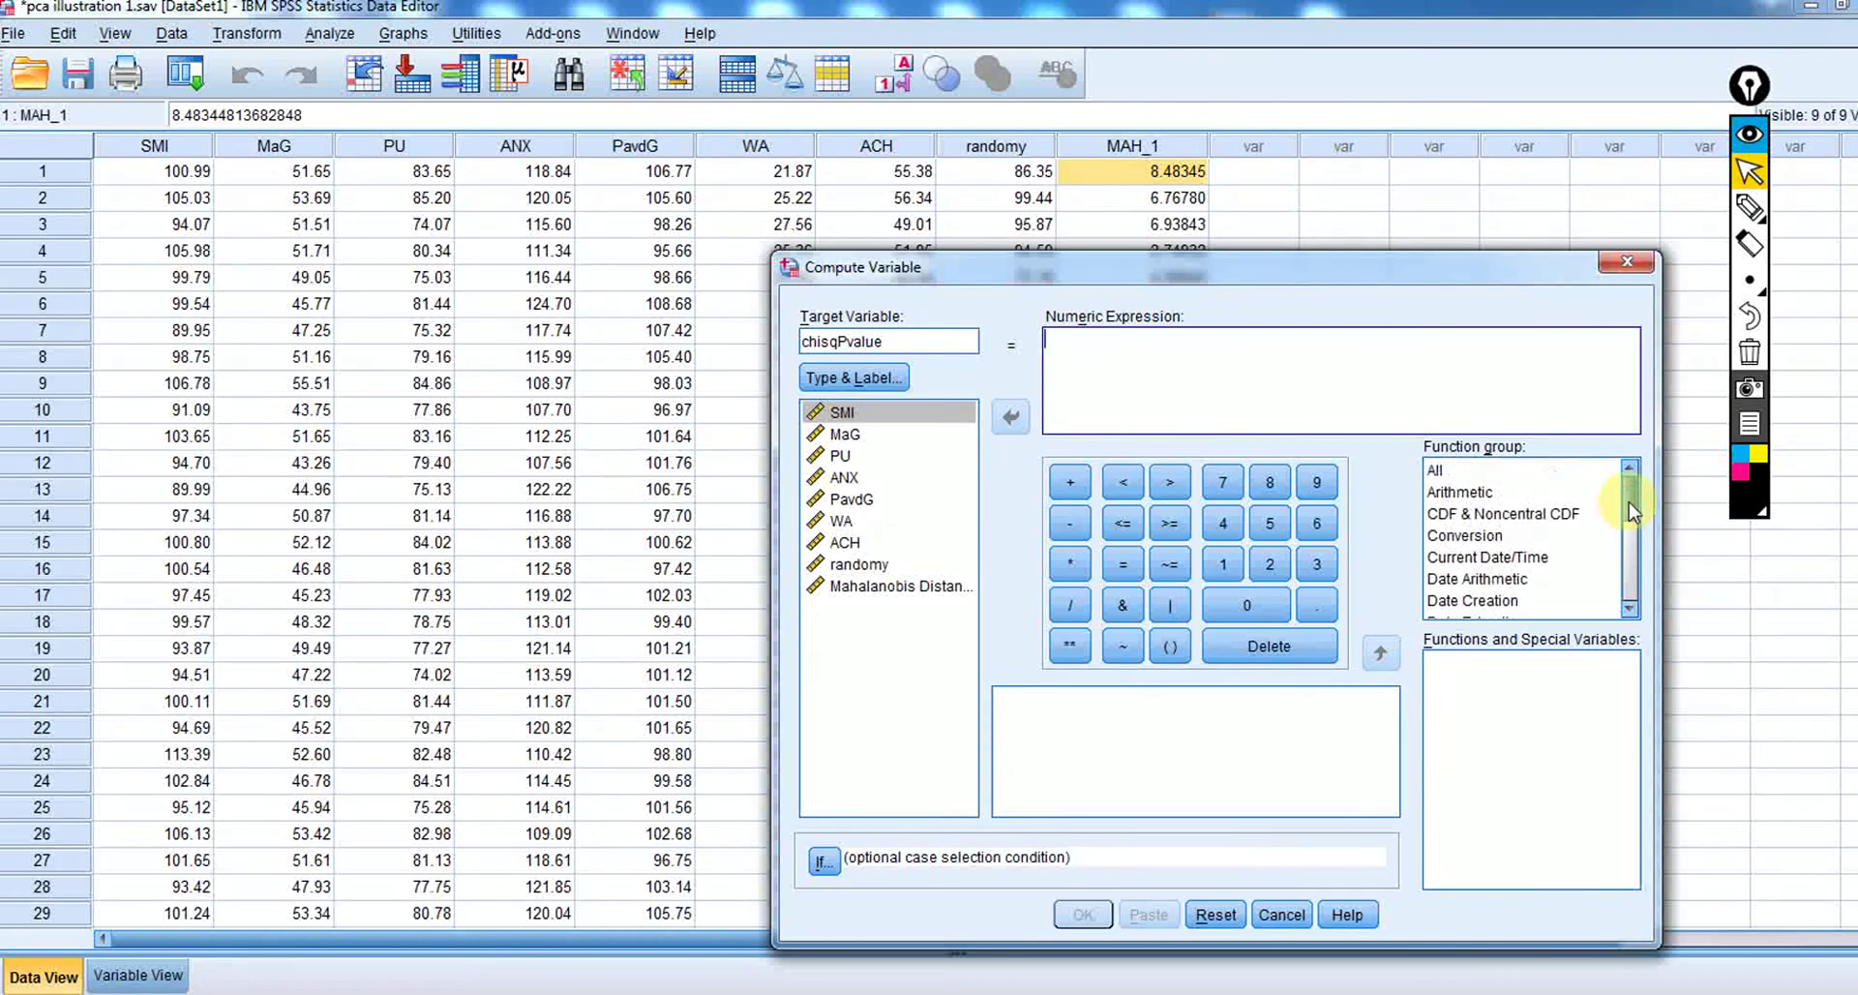
pyautogui.click(1524, 514)
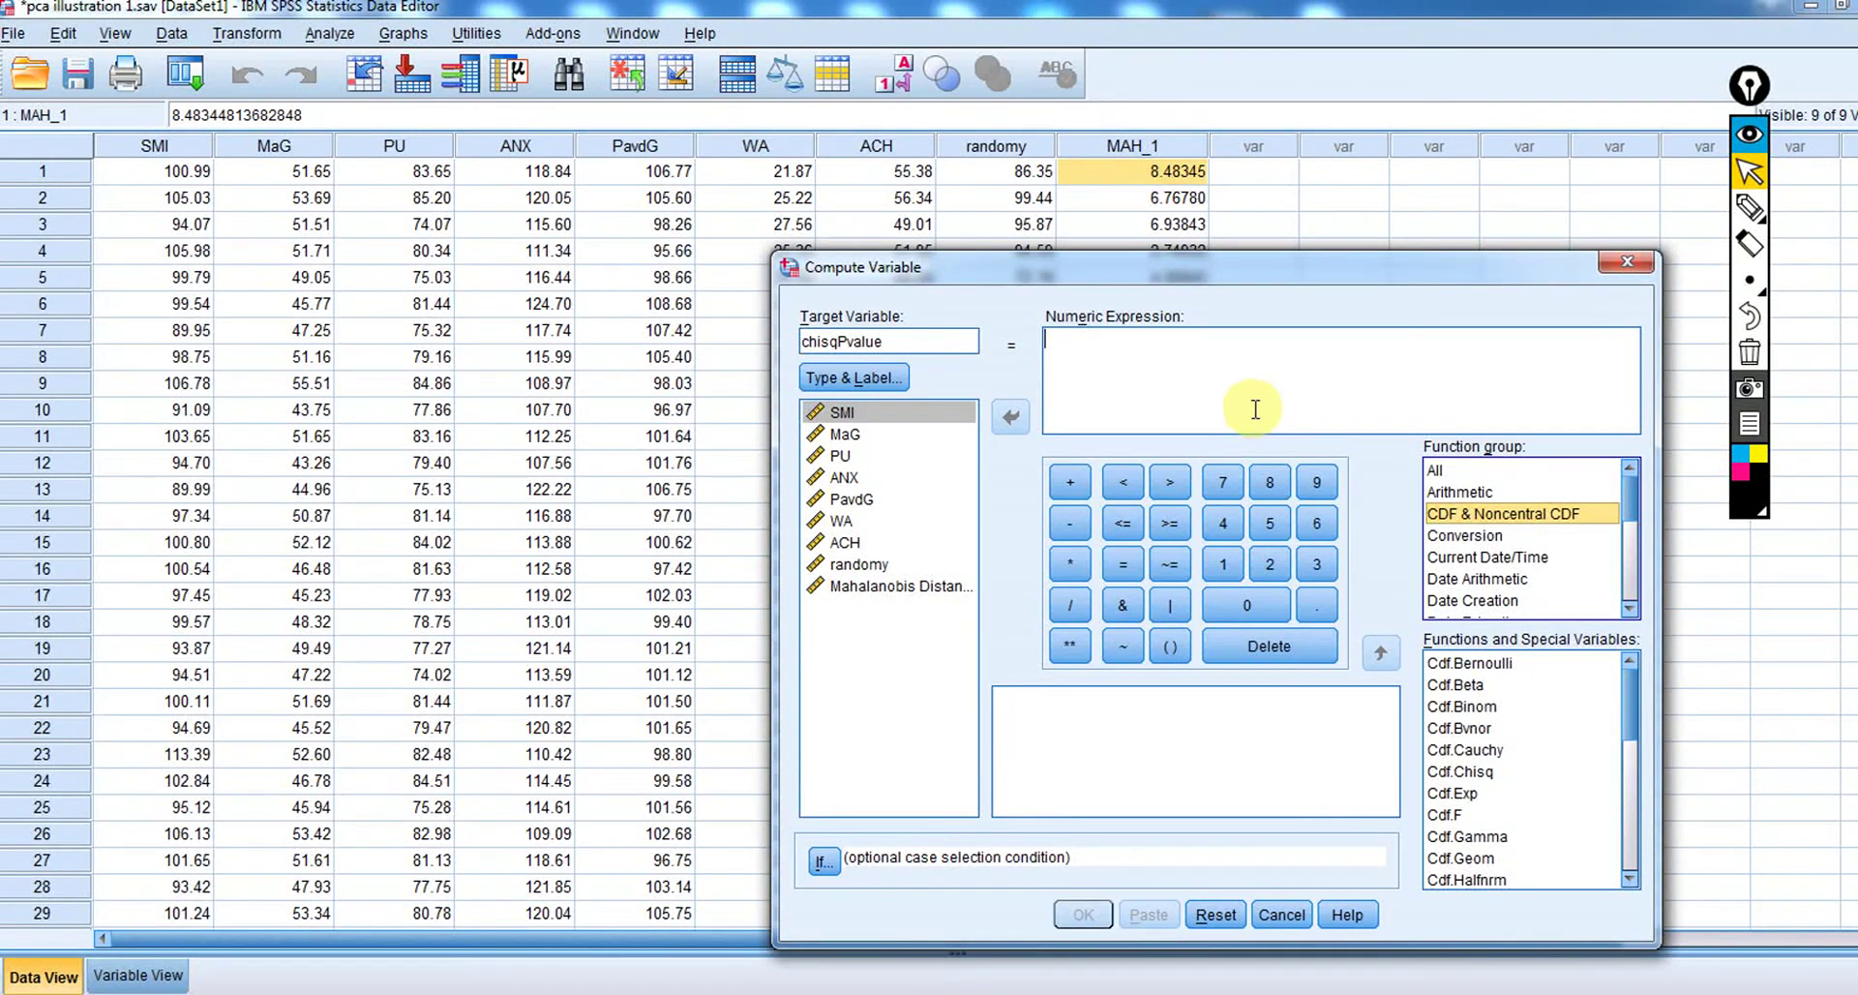
pyautogui.click(1244, 379)
pyautogui.write('1-')
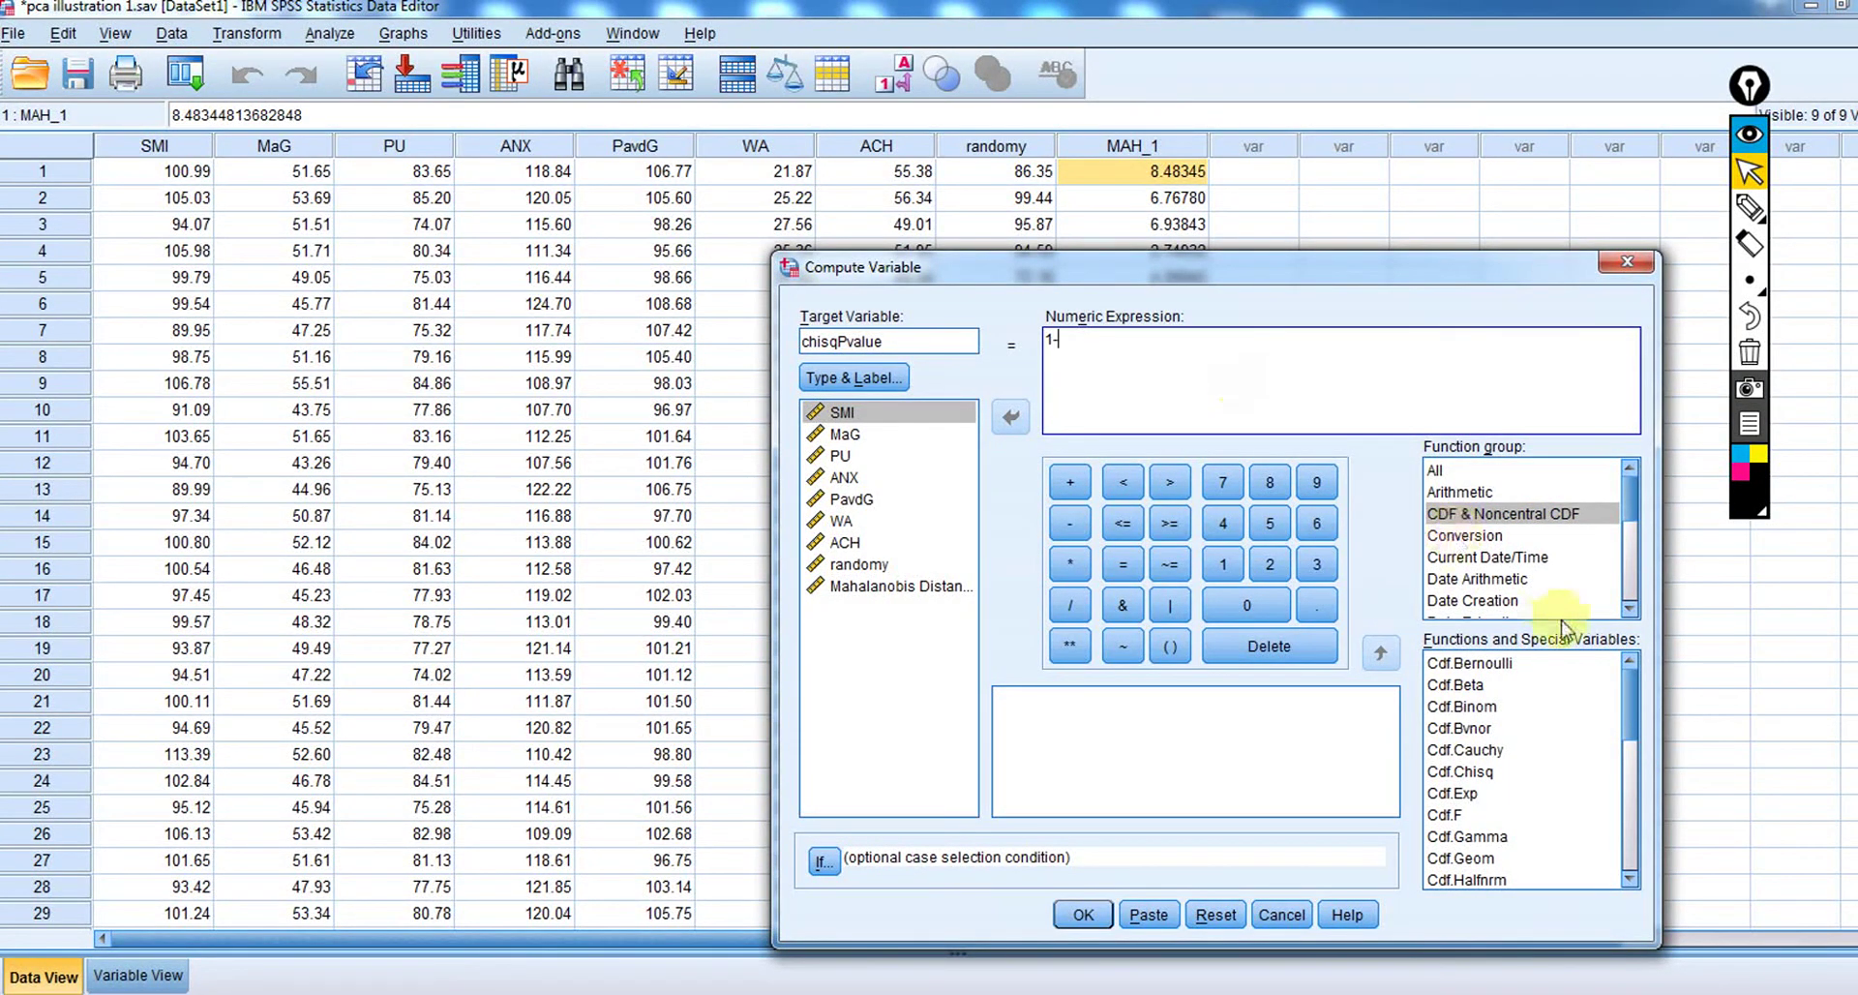
pyautogui.click(1468, 774)
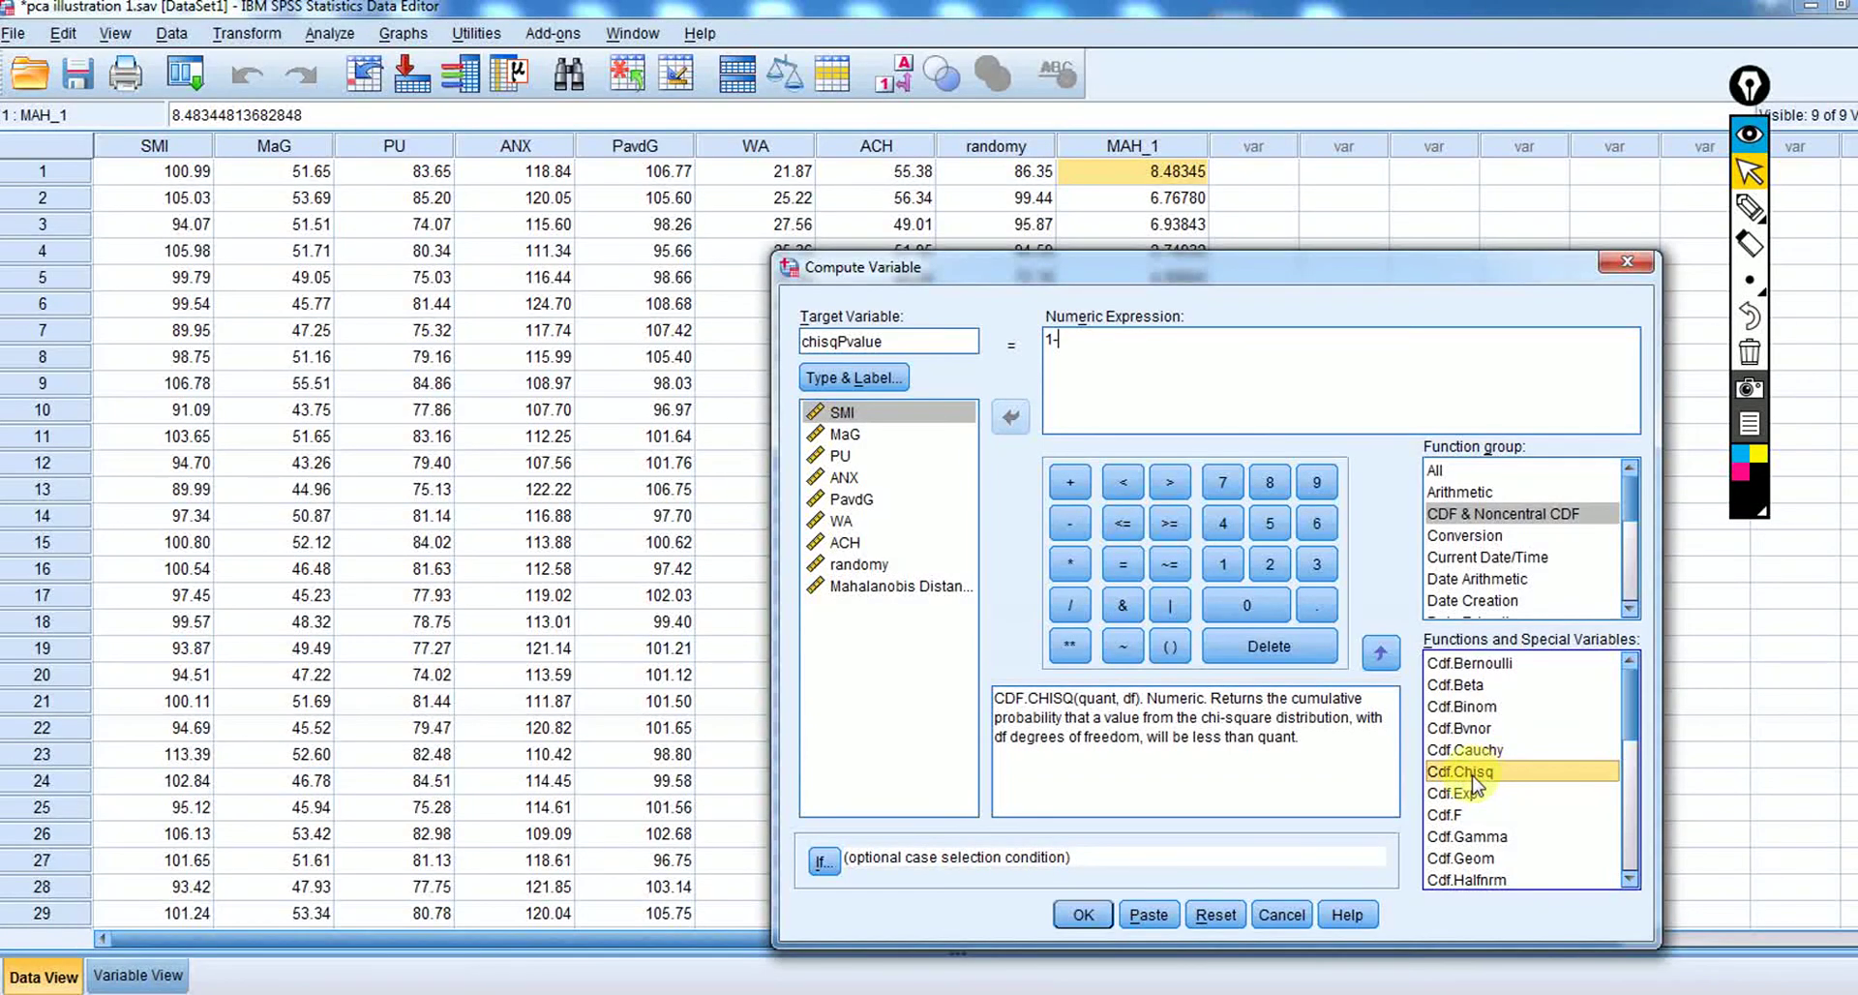
pyautogui.doubleClick(1500, 777)
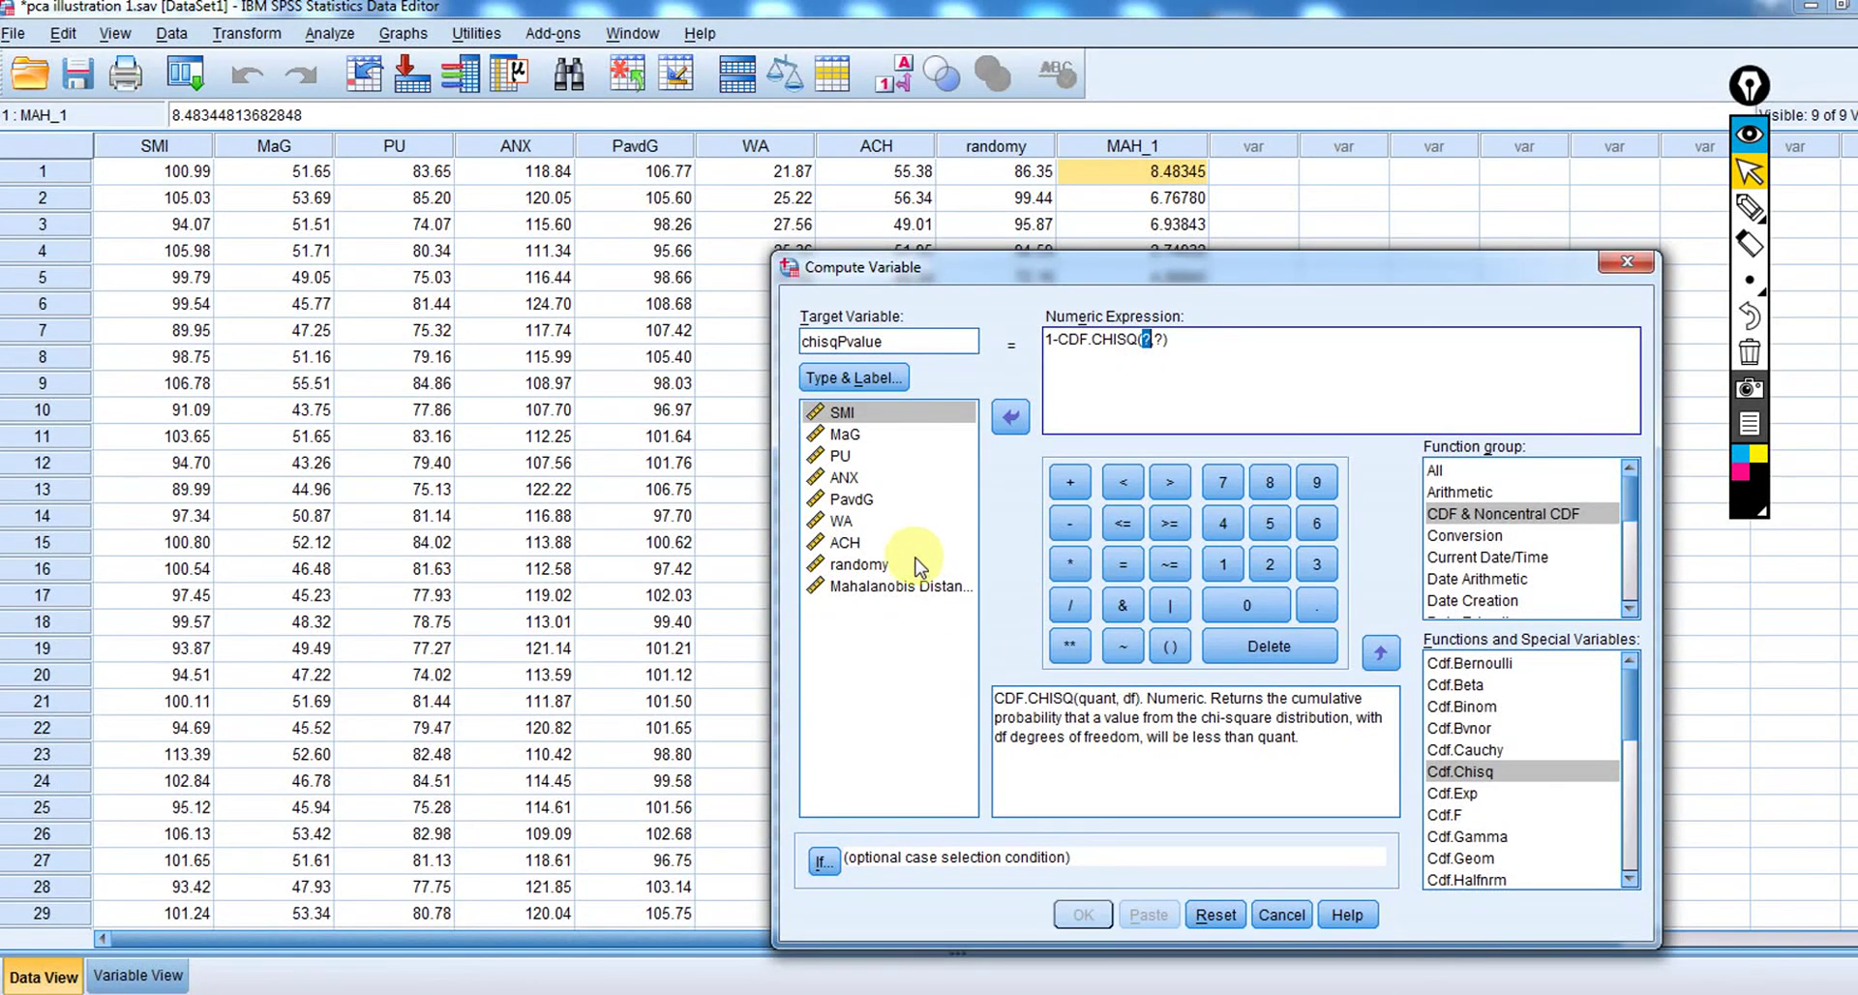
# Complete the expression as 1-CDF.CHISQ(MAH_1,6), using the Mahalanobis distance and 6 degrees of freedom, and compute the variable.
pyautogui.doubleClick(900, 587)
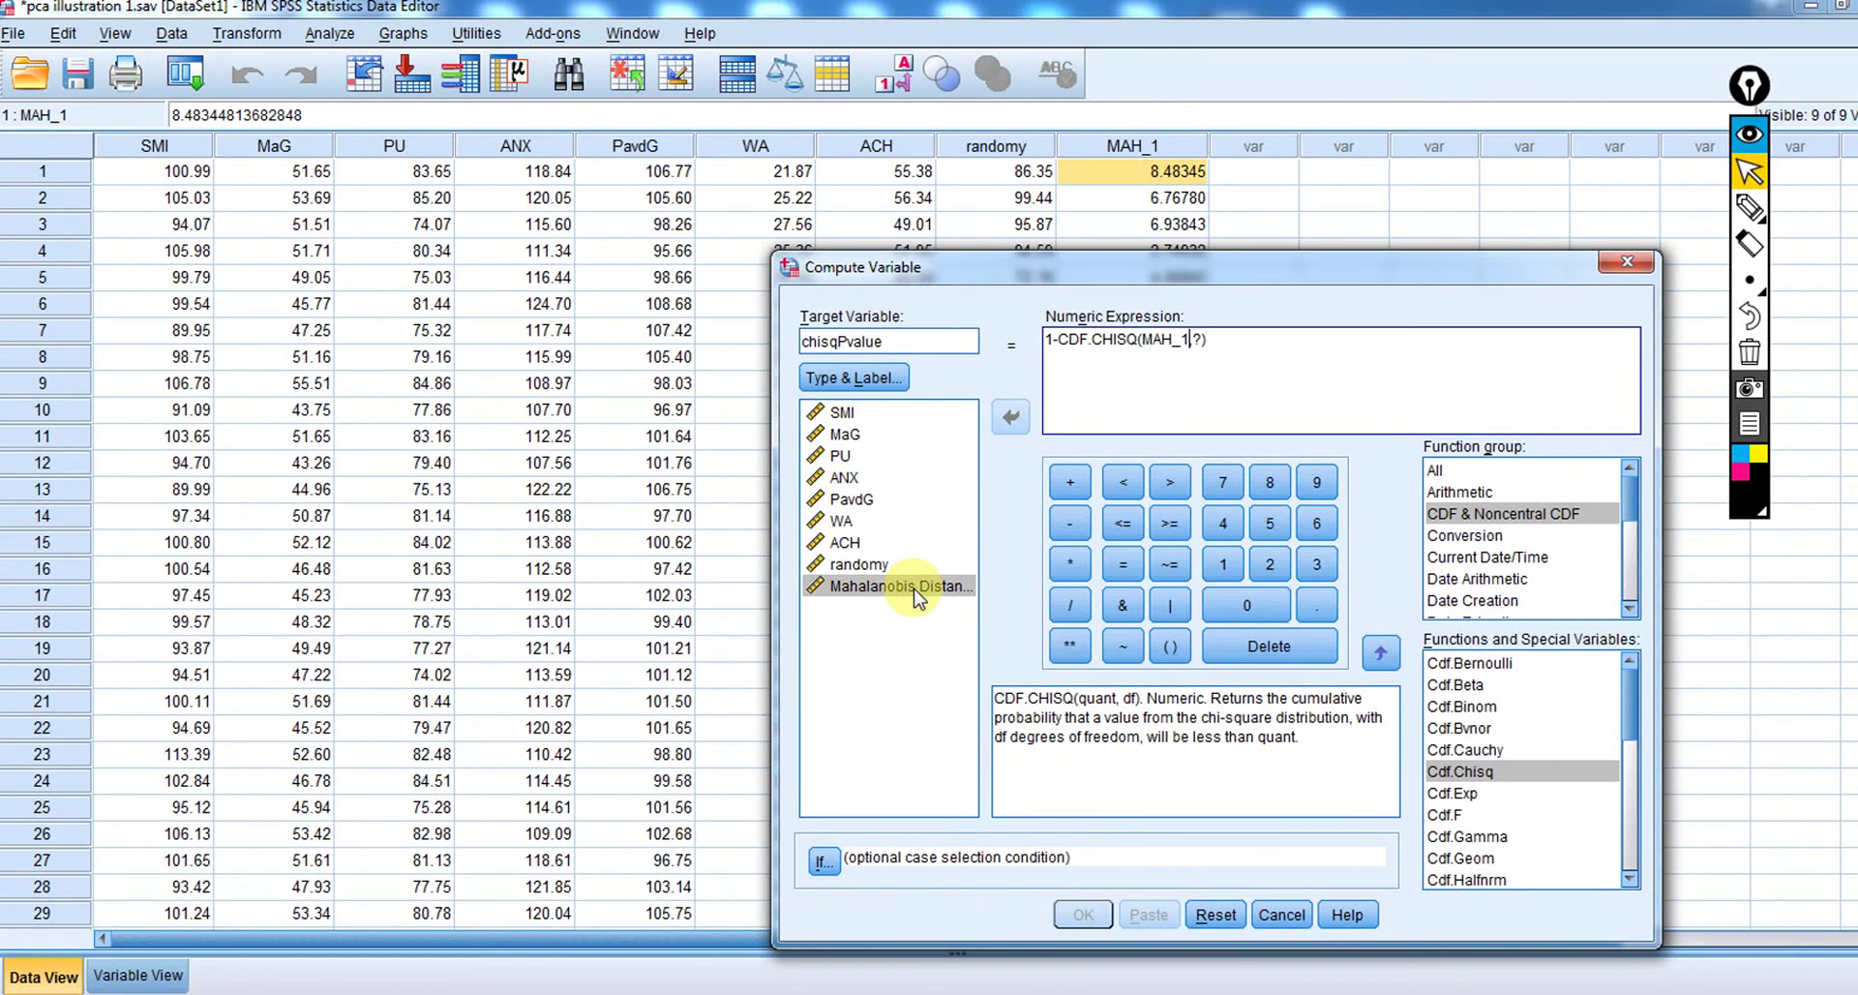
pyautogui.click(916, 596)
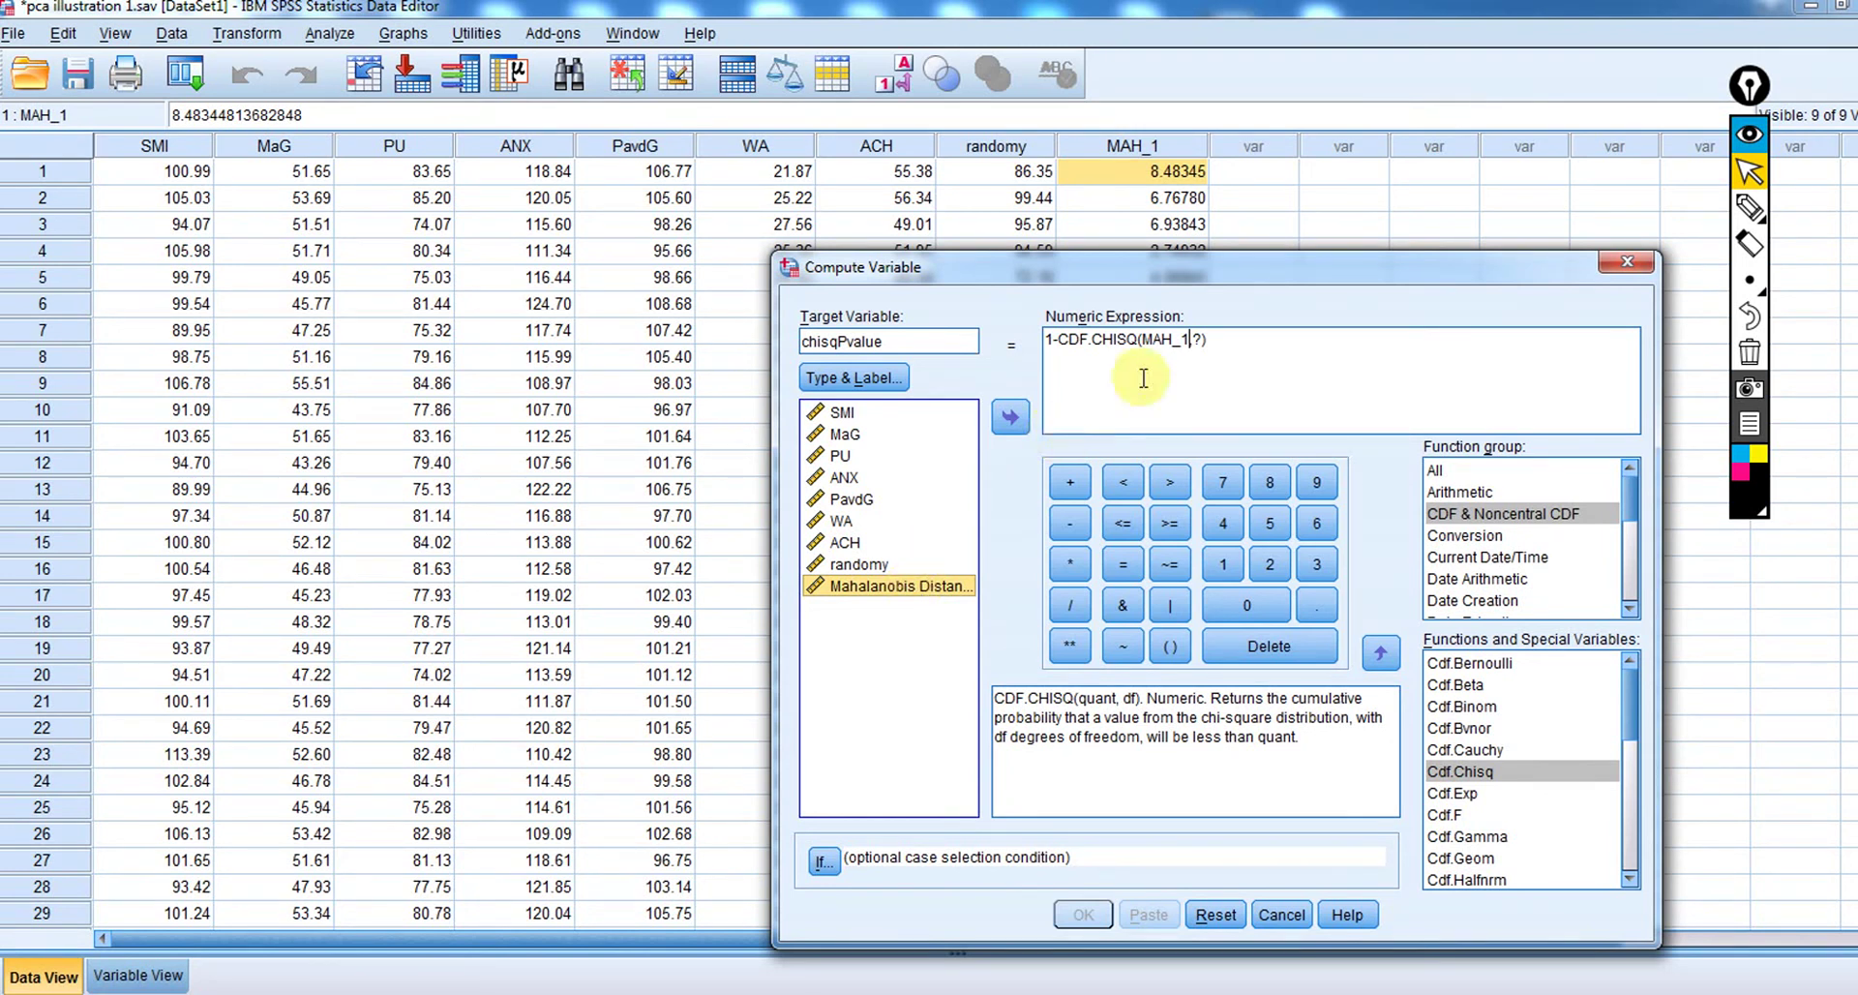
pyautogui.click(1203, 339)
pyautogui.write(',')
pyautogui.write('1')
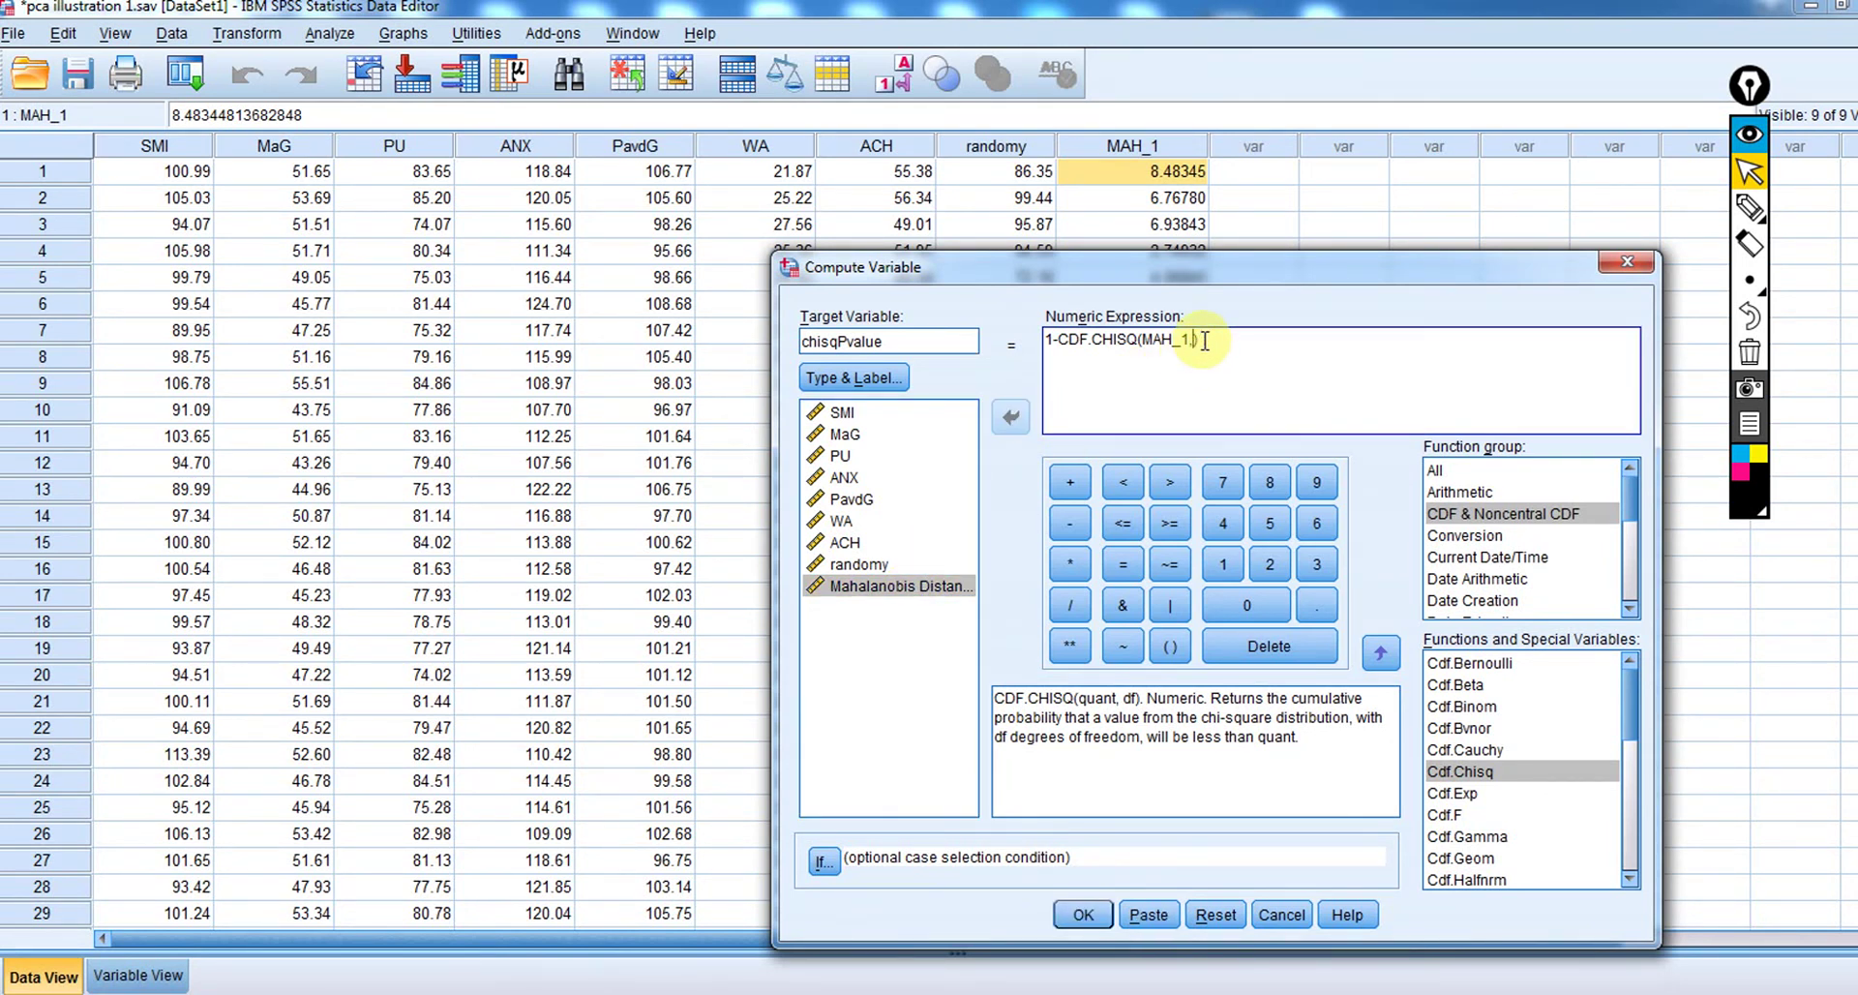
pyautogui.write('6')
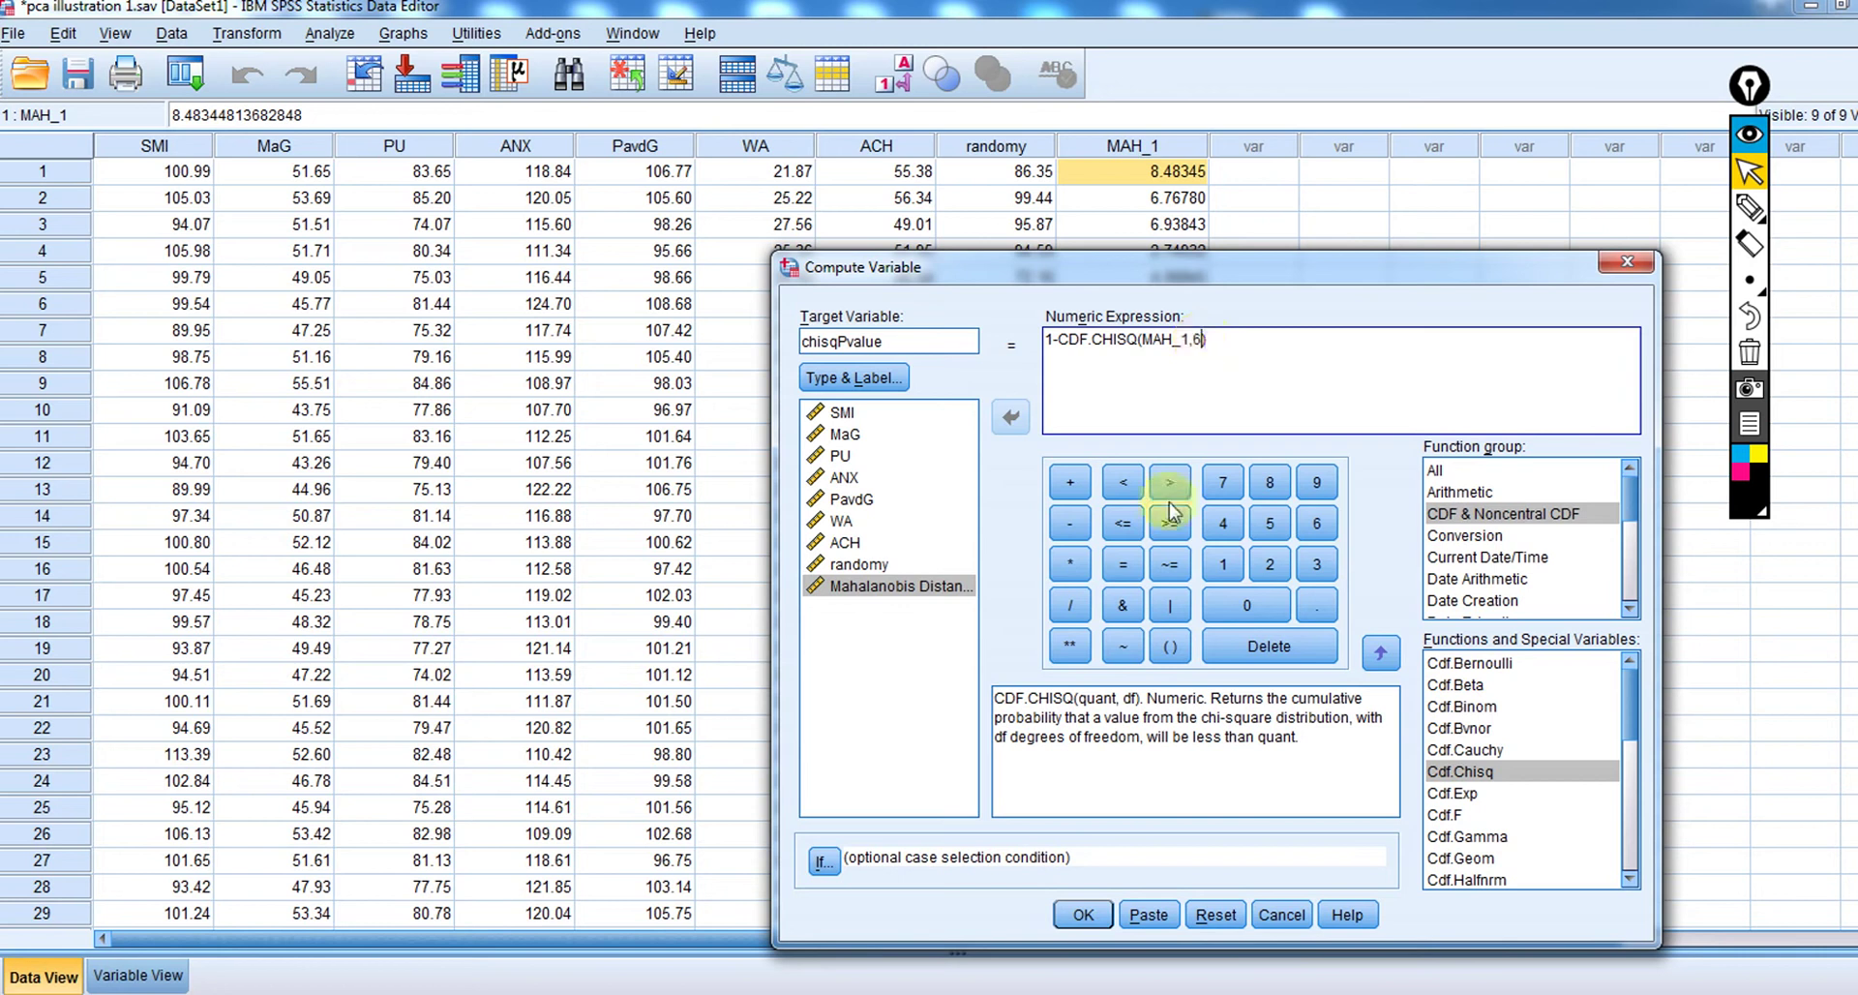
pyautogui.click(1084, 914)
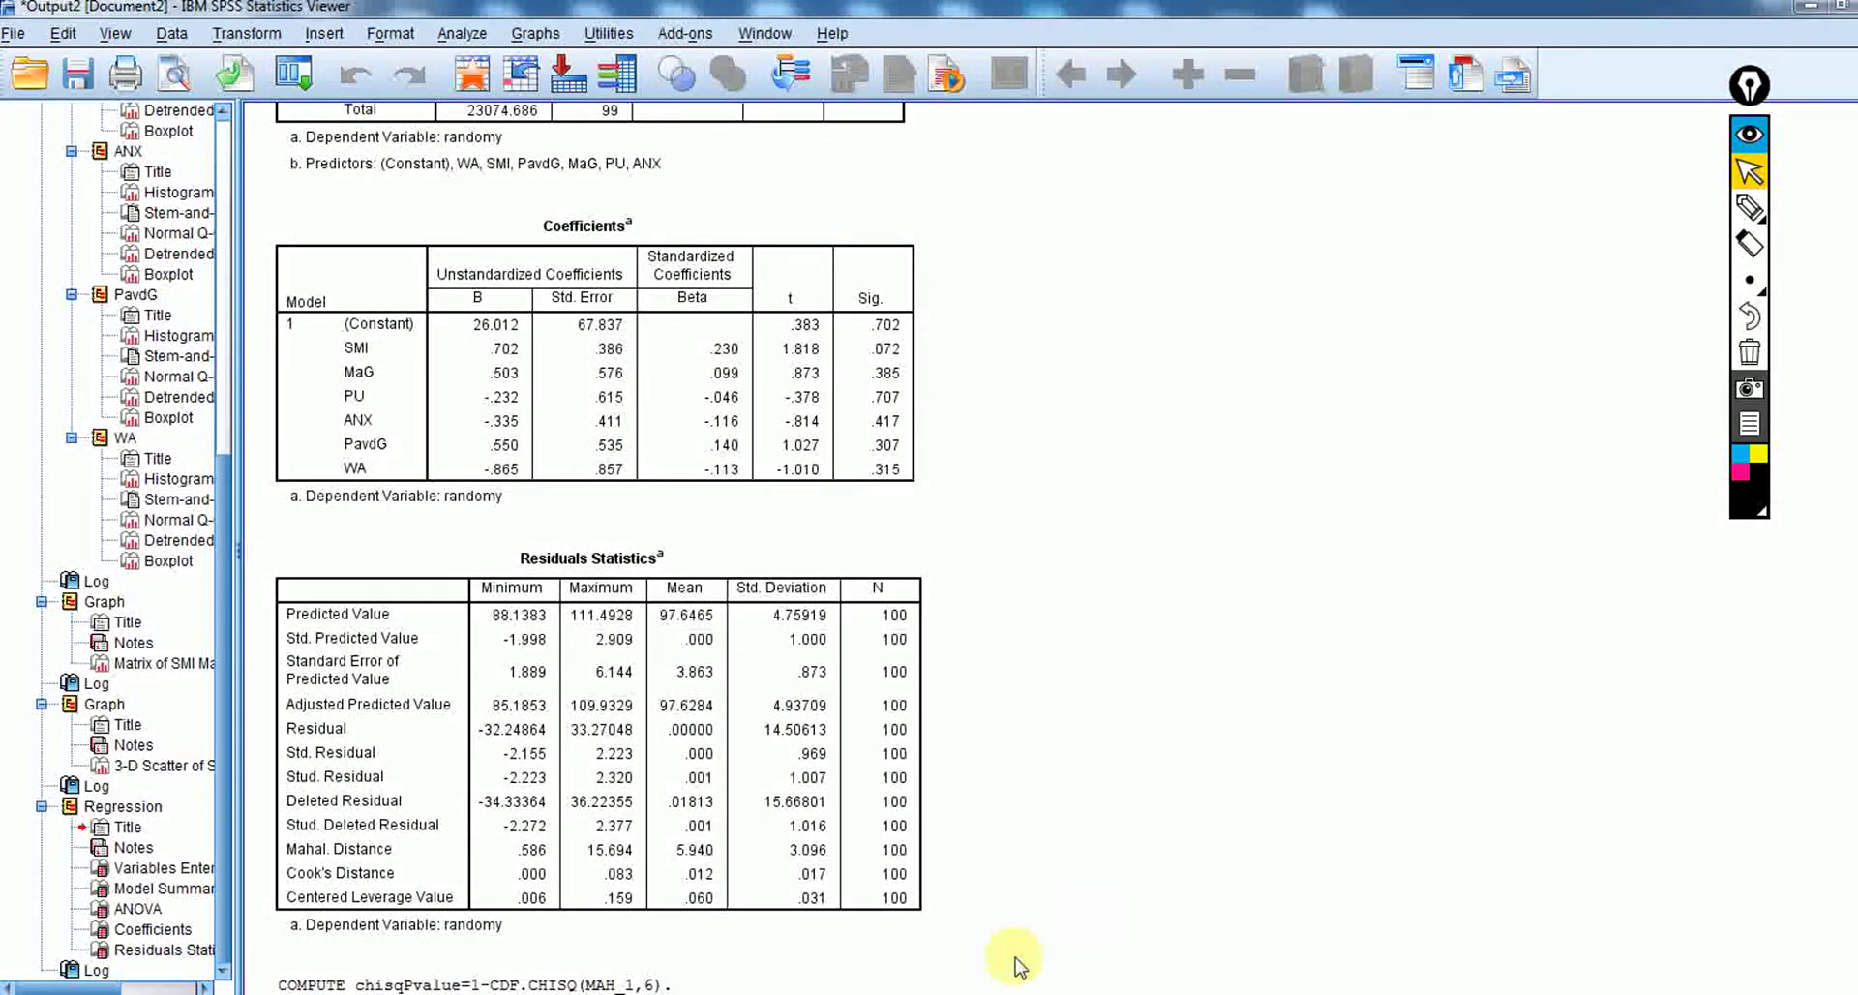
# Switch to the pca illustration 1.sav data and examine the chisqPvalue column down to case 41, returning to the first case.
pyautogui.moveTo(849, 992)
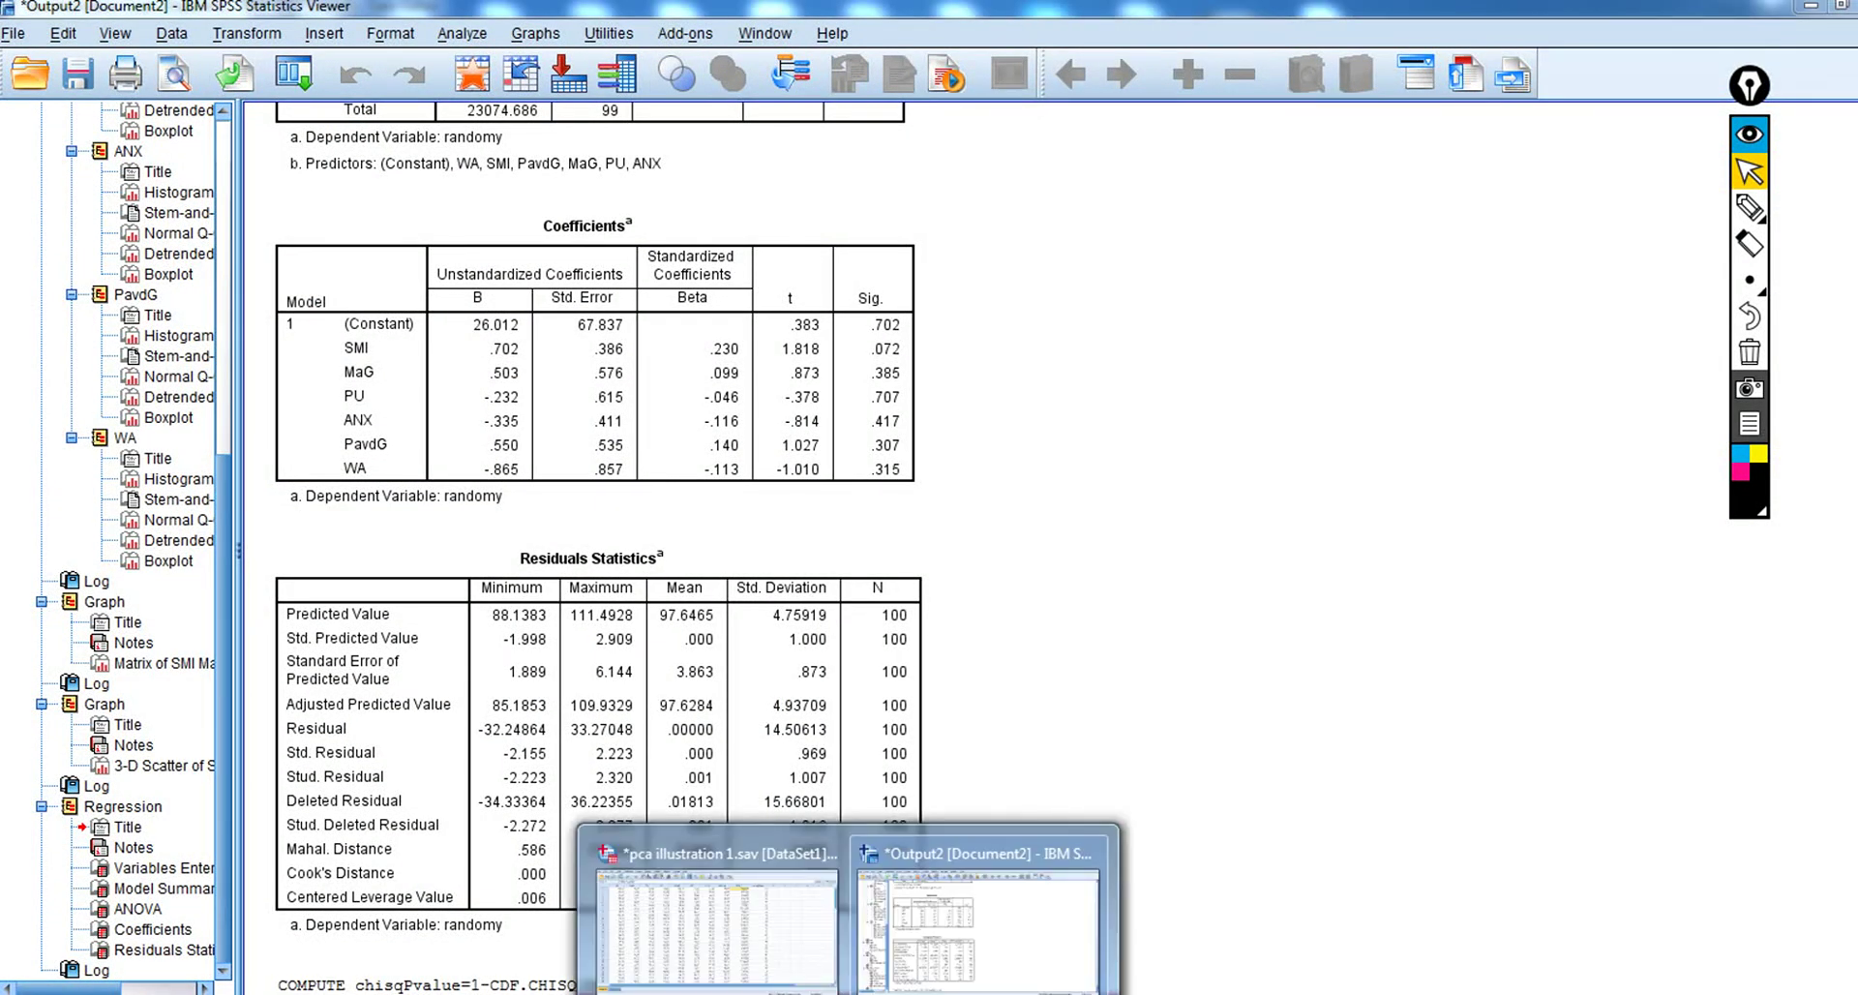
pyautogui.click(780, 916)
pyautogui.click(1268, 174)
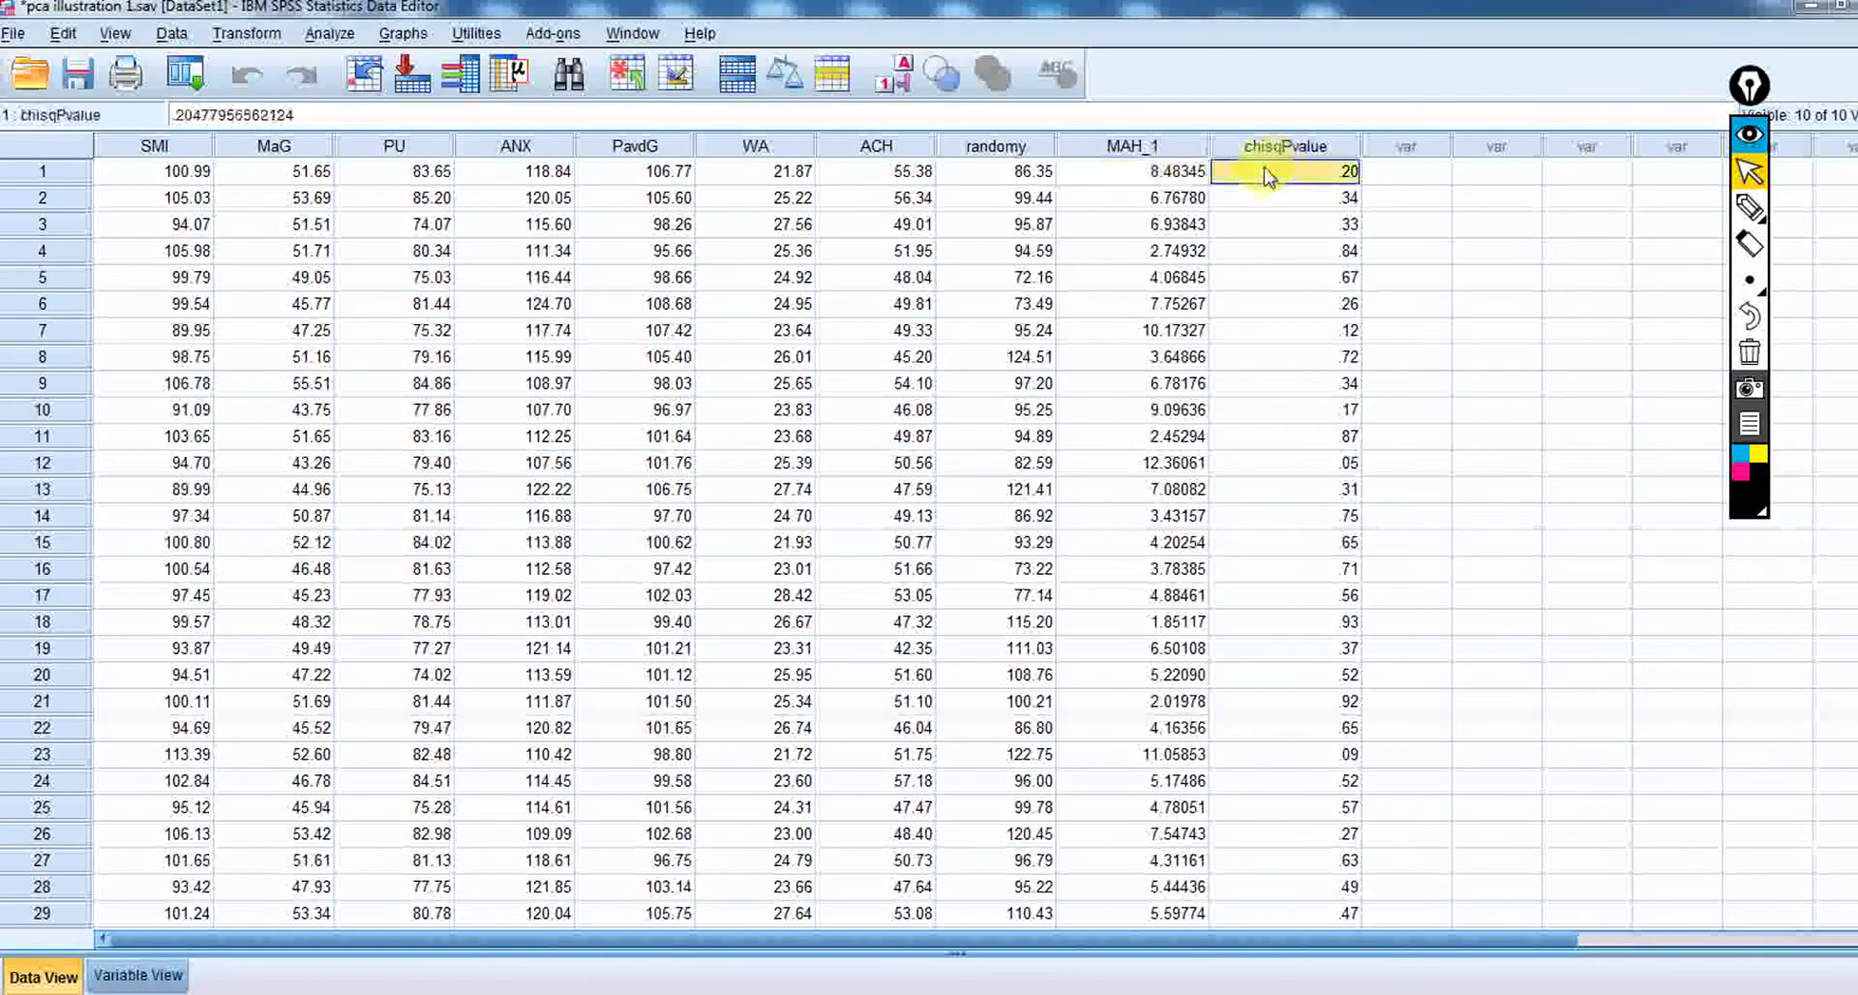
pyautogui.press('Down')
pyautogui.press('Down')
pyautogui.press('Down')
pyautogui.press('Down')
pyautogui.press('Down')
pyautogui.press('Down')
pyautogui.press('Down')
pyautogui.press('Down')
pyautogui.press('Down')
pyautogui.press('Down')
pyautogui.press('Down')
pyautogui.press('Down')
pyautogui.press('Down')
pyautogui.press('Down')
pyautogui.press('Down')
pyautogui.press('Down')
pyautogui.press('Down')
pyautogui.press('Down')
pyautogui.press('Down')
pyautogui.press('Down')
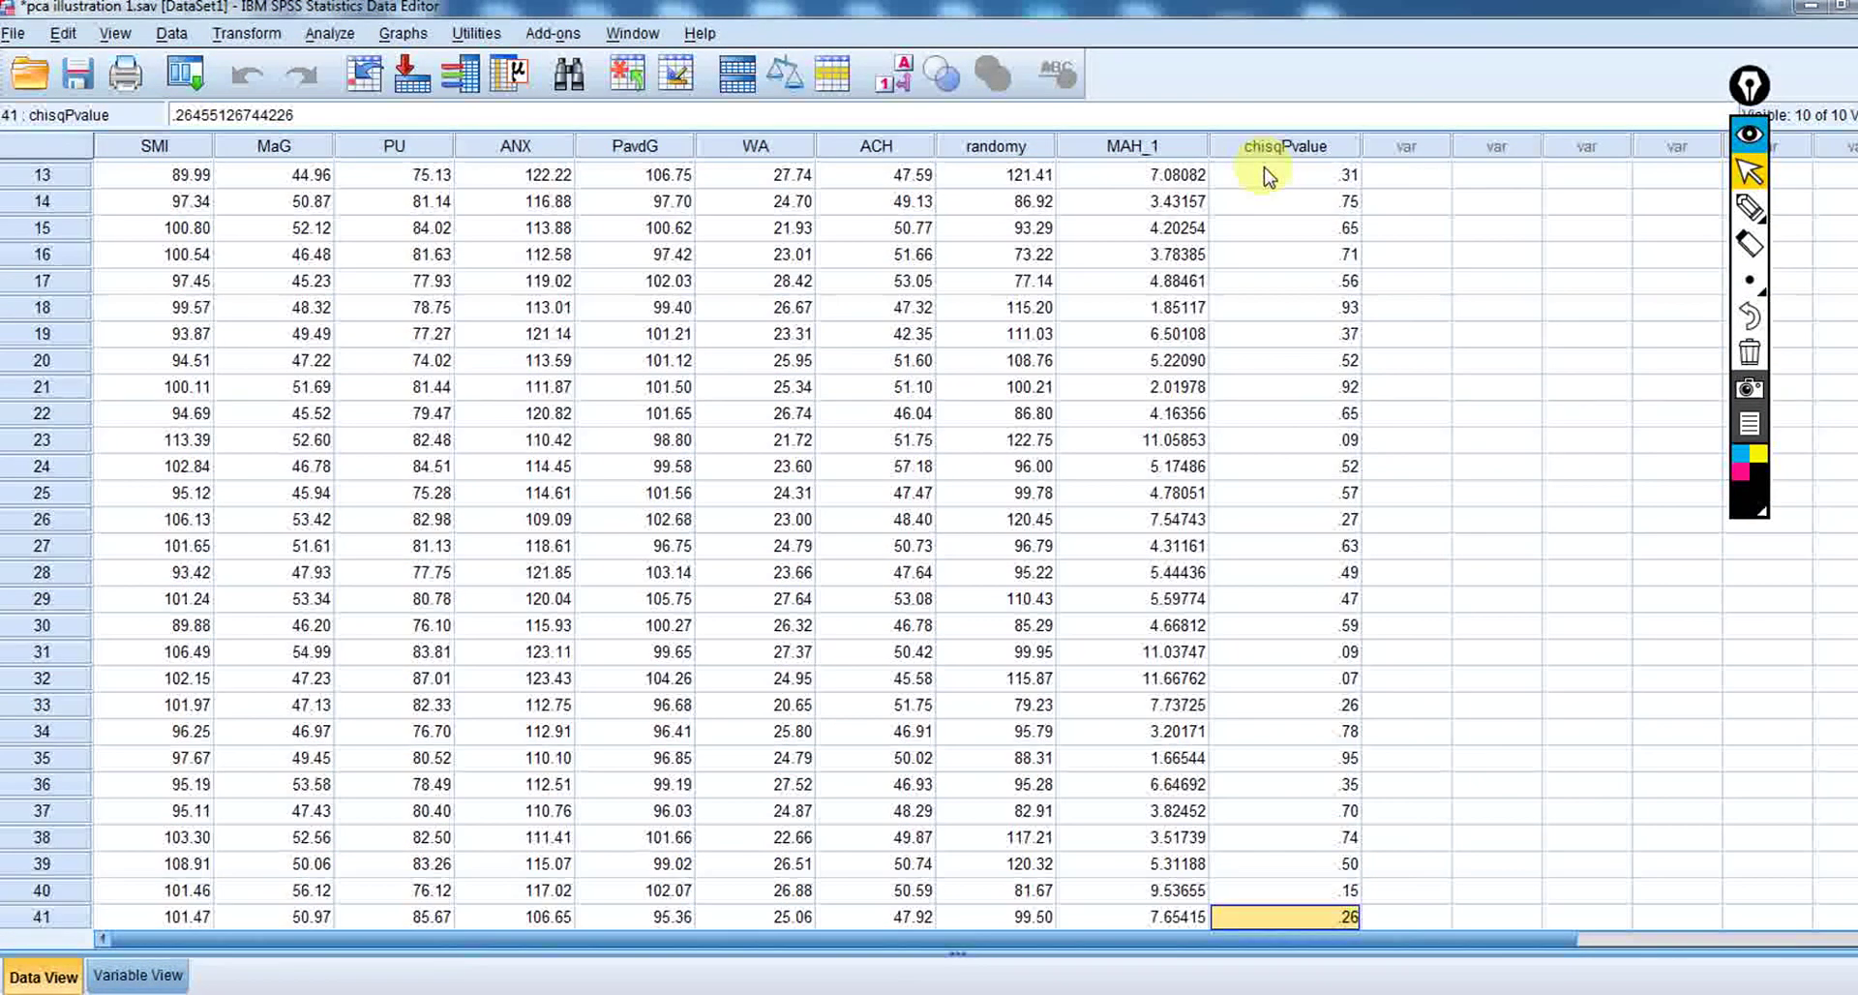
pyautogui.press('Up')
pyautogui.press('Up')
pyautogui.press('Up')
pyautogui.press('Up')
pyautogui.press('Up')
pyautogui.press('Up')
pyautogui.press('Up')
pyautogui.press('Up')
pyautogui.press('Up')
pyautogui.press('Up')
pyautogui.press('Up')
pyautogui.press('Up')
pyautogui.press('Up')
pyautogui.press('Up')
pyautogui.press('Up')
pyautogui.press('Up')
pyautogui.press('Up')
pyautogui.press('Up')
pyautogui.press('Up')
pyautogui.press('Up')
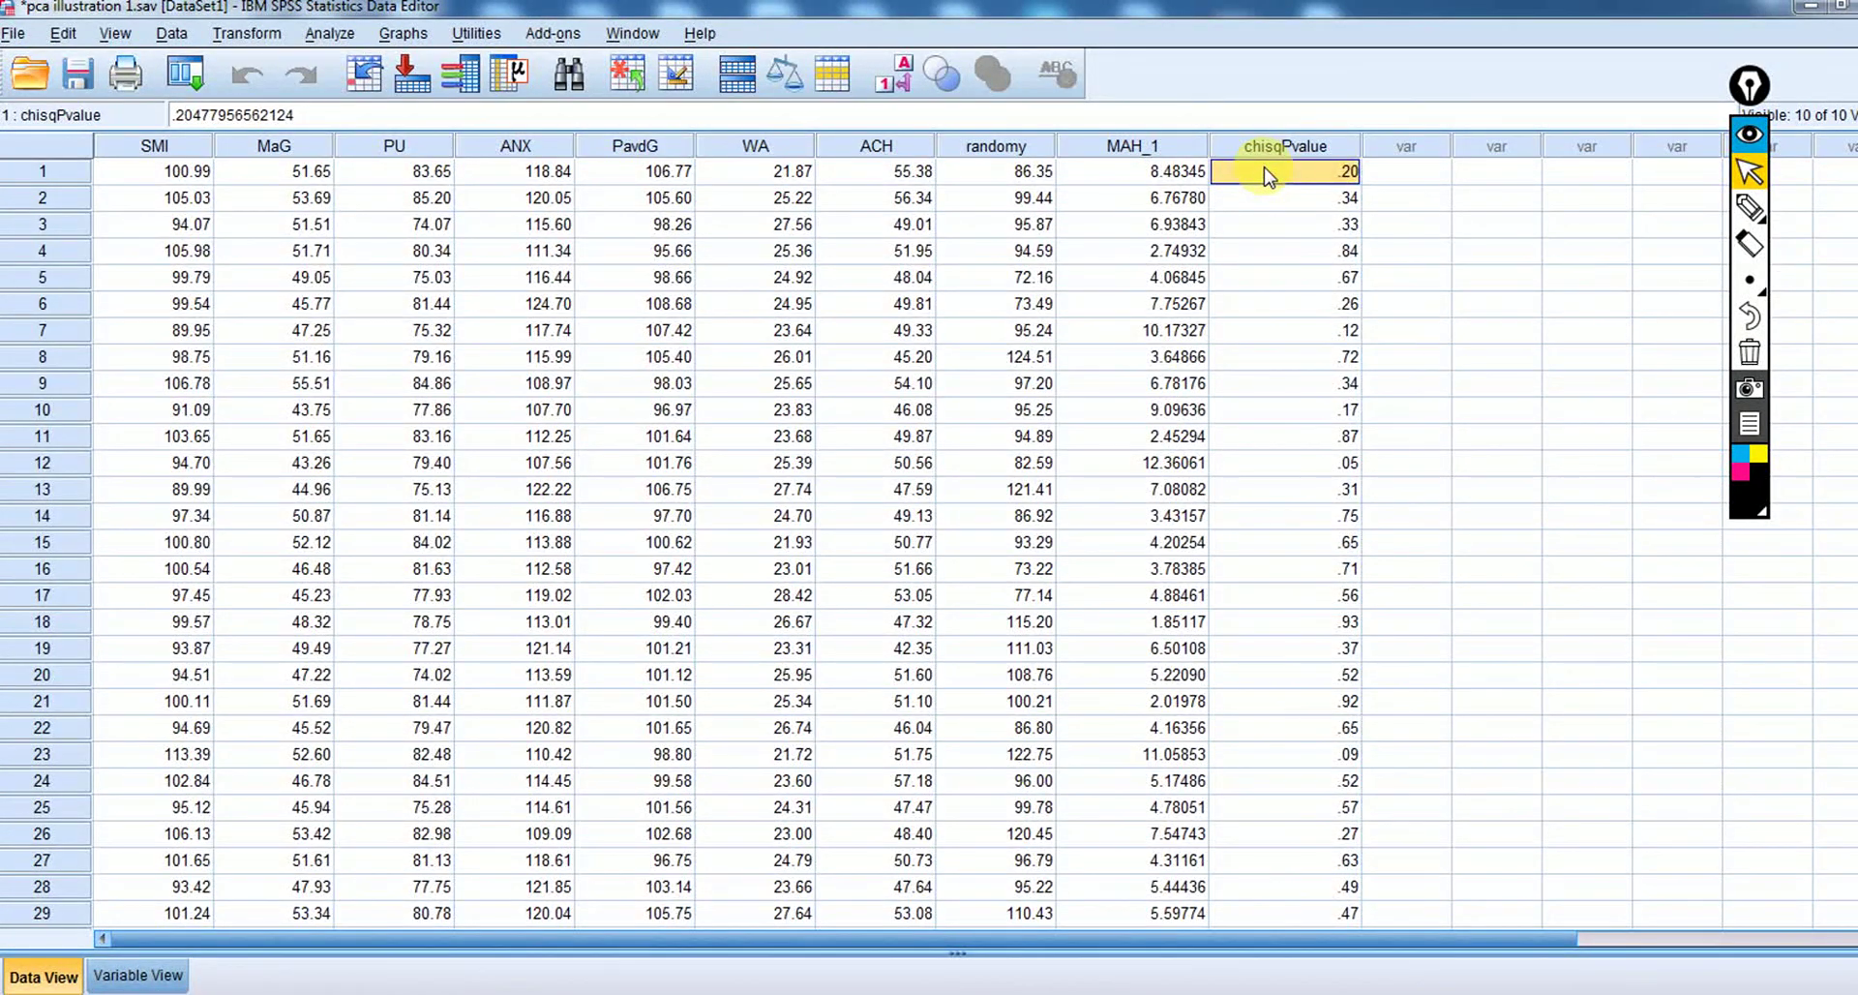
# Compare the MAH_1 distance of the first case with its chisqPvalue at full precision.
pyautogui.press('Left')
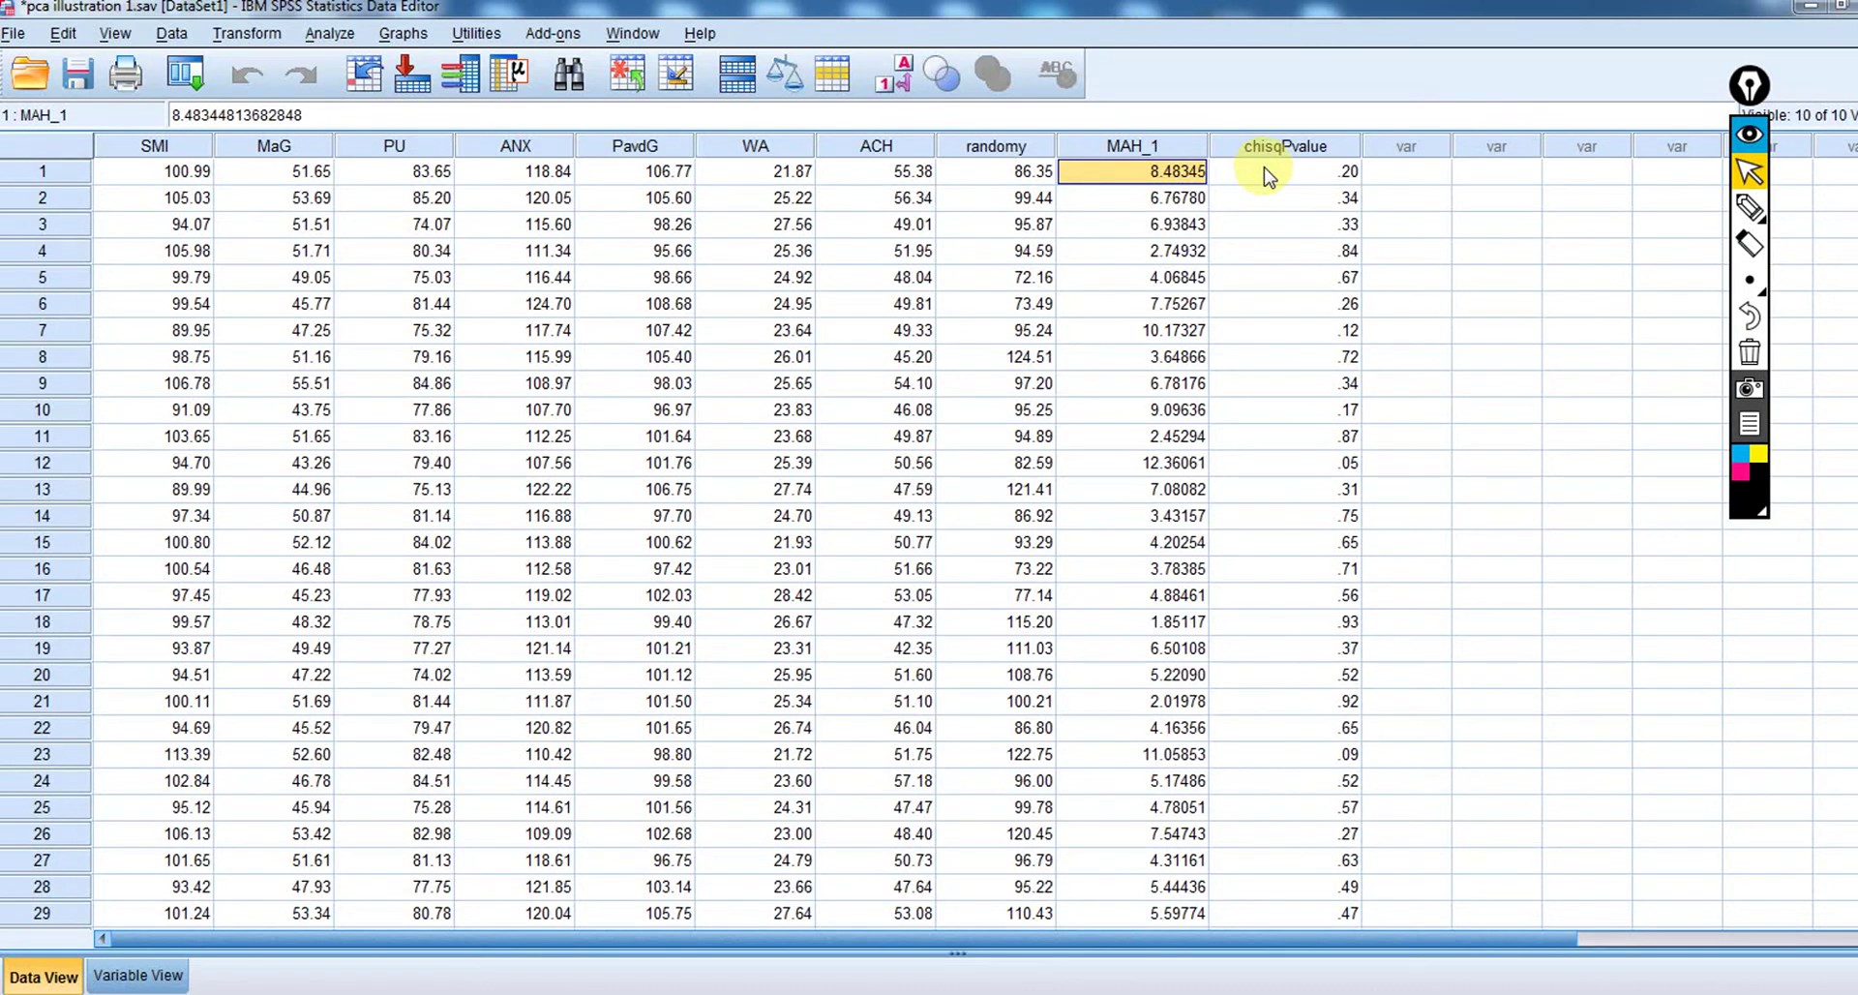
pyautogui.press('Right')
pyautogui.press('Right')
pyautogui.press('Left')
pyautogui.press('Left')
pyautogui.press('Right')
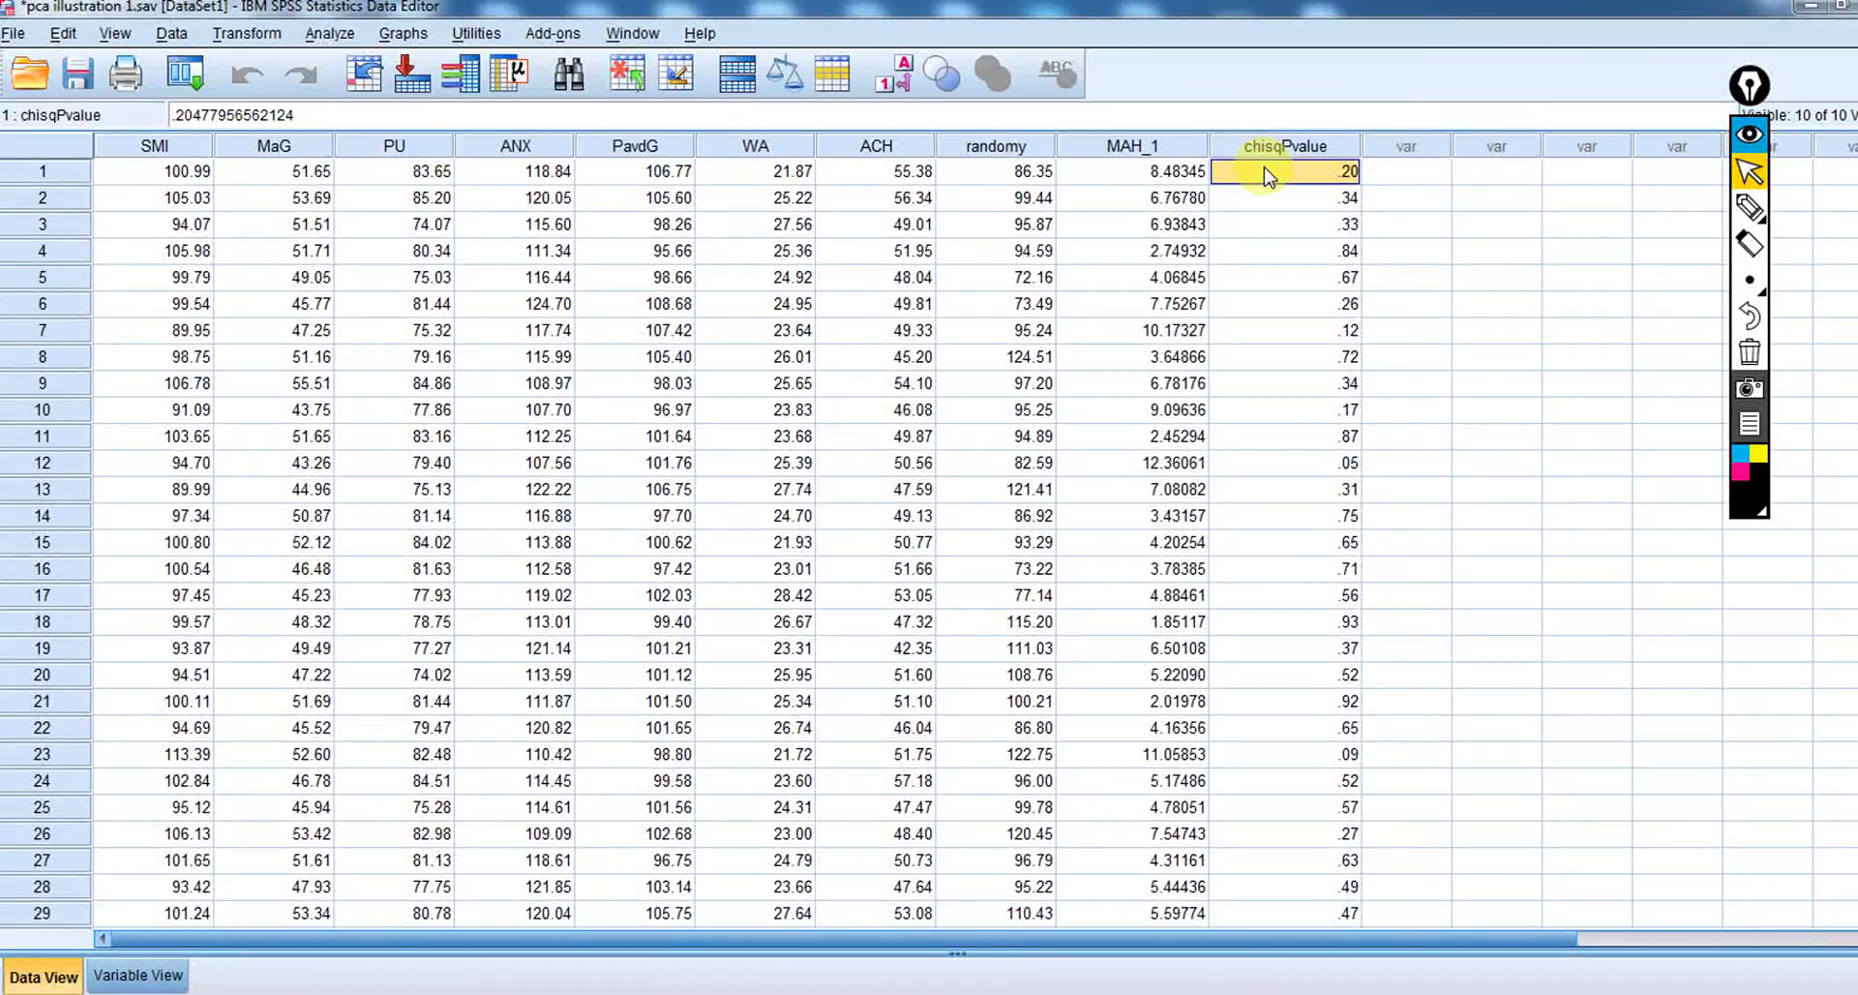
# Check the chisqPvalue entries of the first 14 cases, going back and forth around case 12.
pyautogui.press('Down')
pyautogui.press('Down')
pyautogui.press('Down')
pyautogui.press('Down')
pyautogui.press('Down')
pyautogui.press('Down')
pyautogui.press('Down')
pyautogui.press('Down')
pyautogui.press('Down')
pyautogui.press('Down')
pyautogui.press('Down')
pyautogui.press('Down')
pyautogui.press('Down')
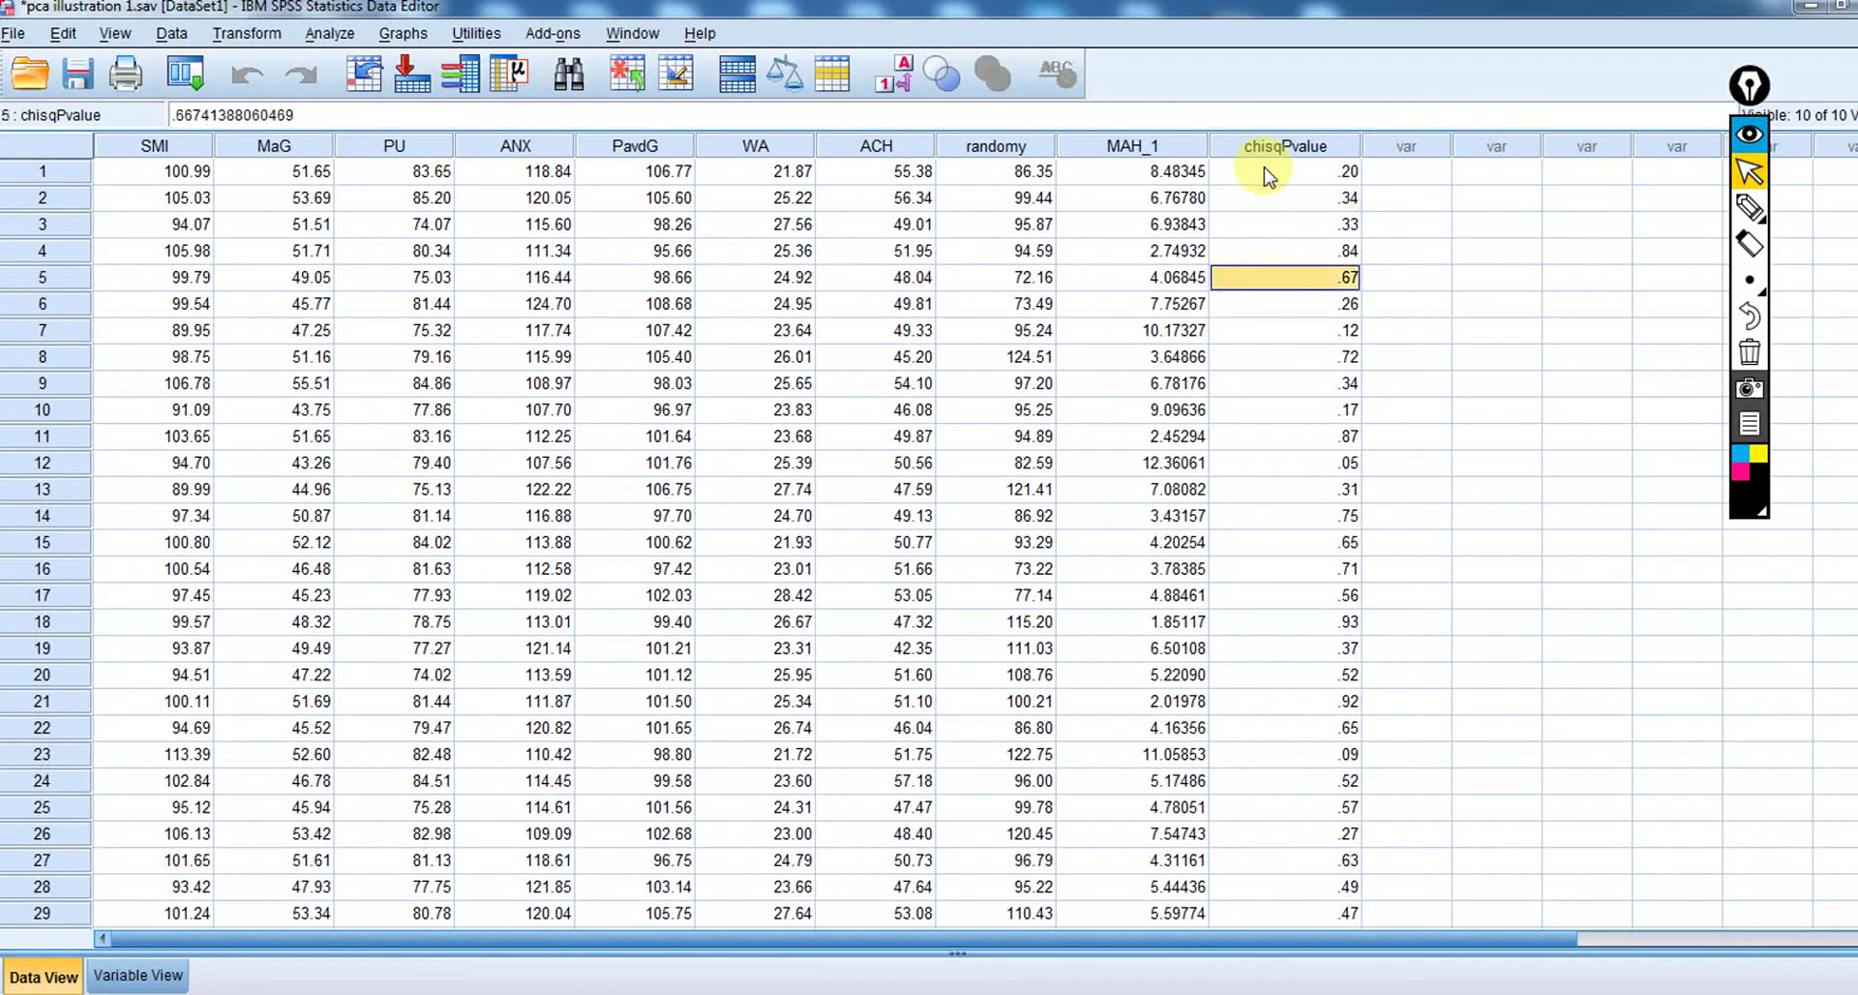
pyautogui.press('Up')
pyautogui.press('Up')
pyautogui.press('Up')
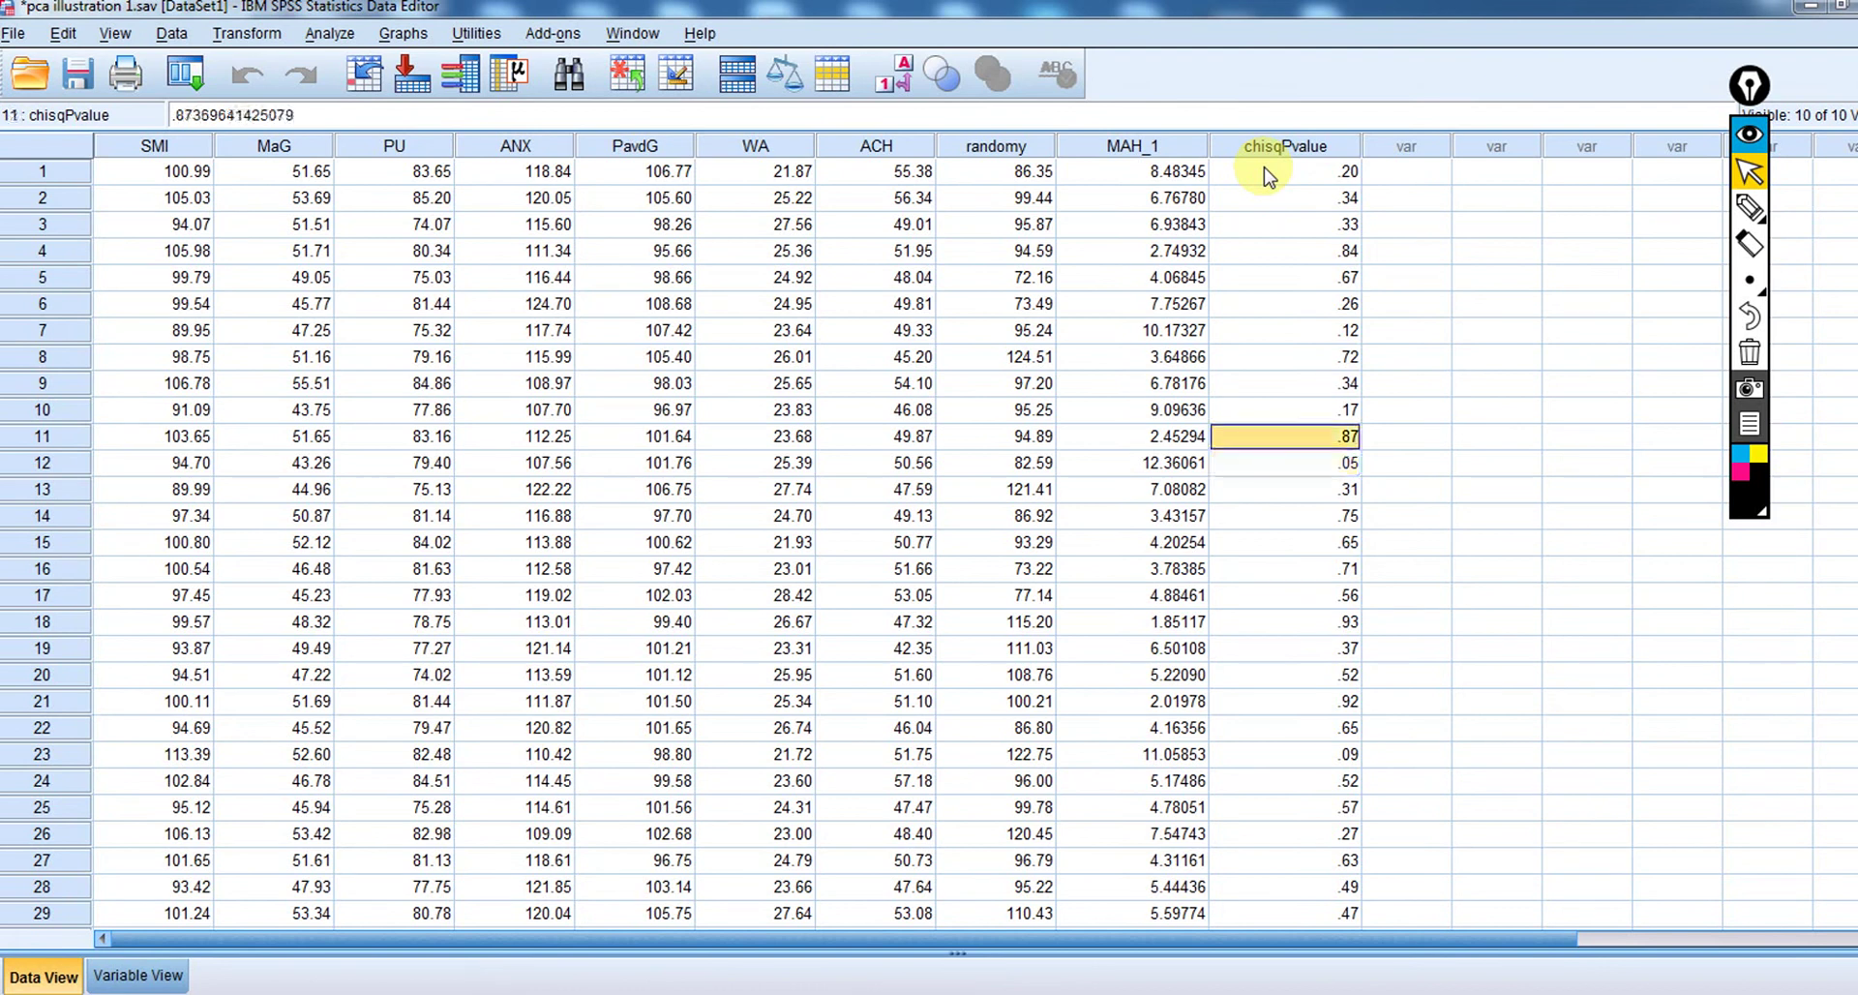
pyautogui.press('Down')
pyautogui.press('Down')
pyautogui.press('Up')
pyautogui.press('Down')
pyautogui.press('Down')
pyautogui.press('Down')
pyautogui.press('Down')
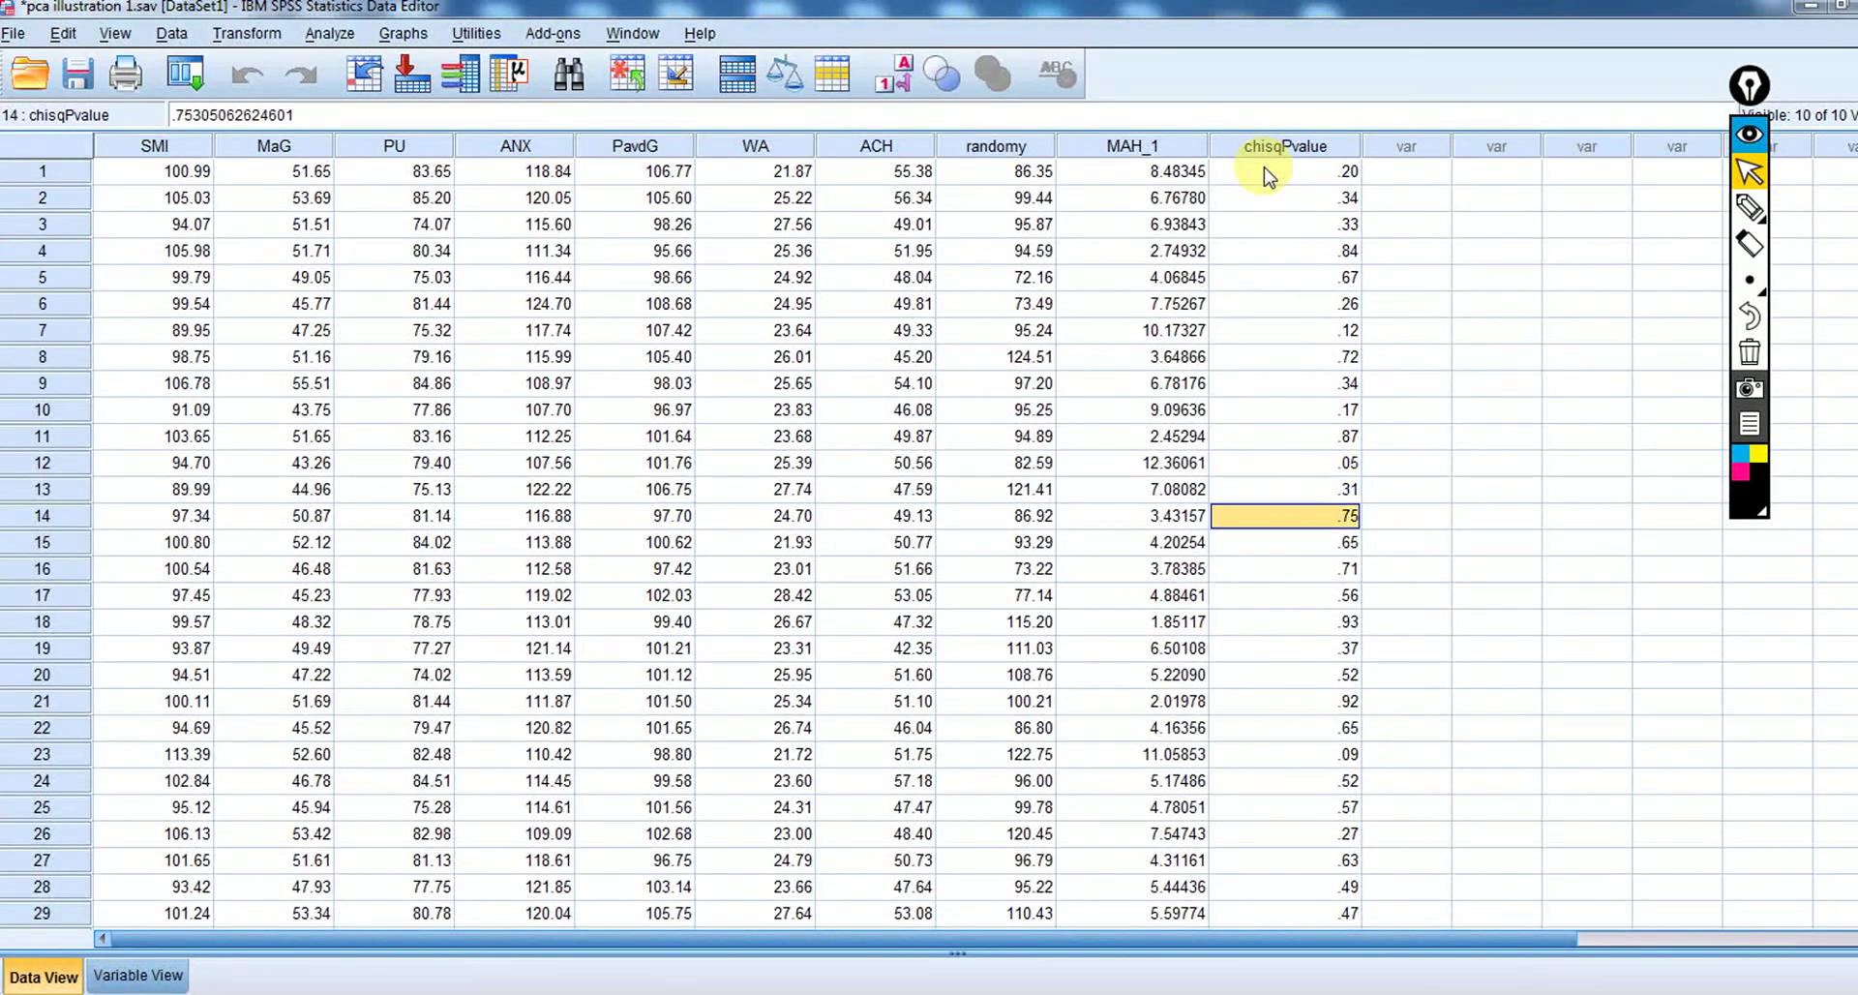
pyautogui.press('Up')
pyautogui.press('Up')
pyautogui.press('Up')
pyautogui.press('Up')
pyautogui.press('Down')
pyautogui.press('Down')
pyautogui.press('Down')
pyautogui.press('Down')
pyautogui.press('Down')
pyautogui.press('Down')
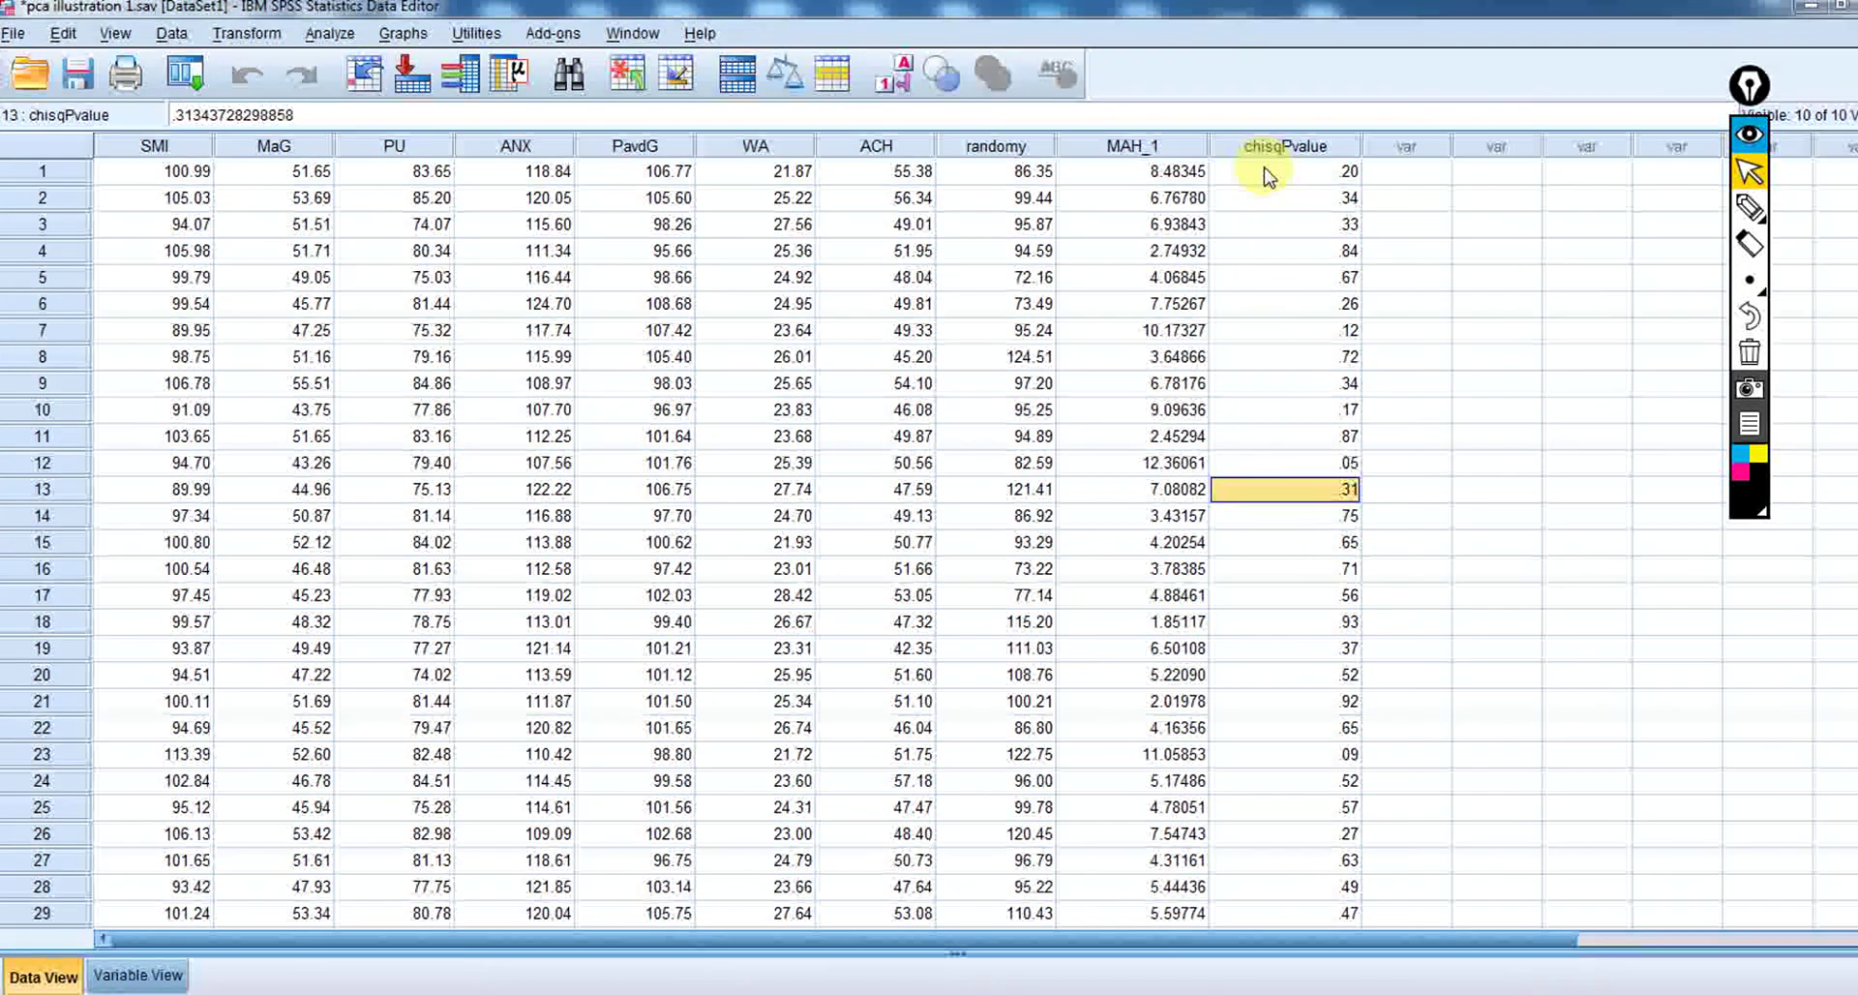
# Examine the remaining chisqPvalue entries case by case down to the end of the data at case 100.
pyautogui.press('Down')
pyautogui.press('Down')
pyautogui.press('Down')
pyautogui.press('Down')
pyautogui.press('Down')
pyautogui.press('Down')
pyautogui.press('Down')
pyautogui.press('Down')
pyautogui.press('Down')
pyautogui.press('Down')
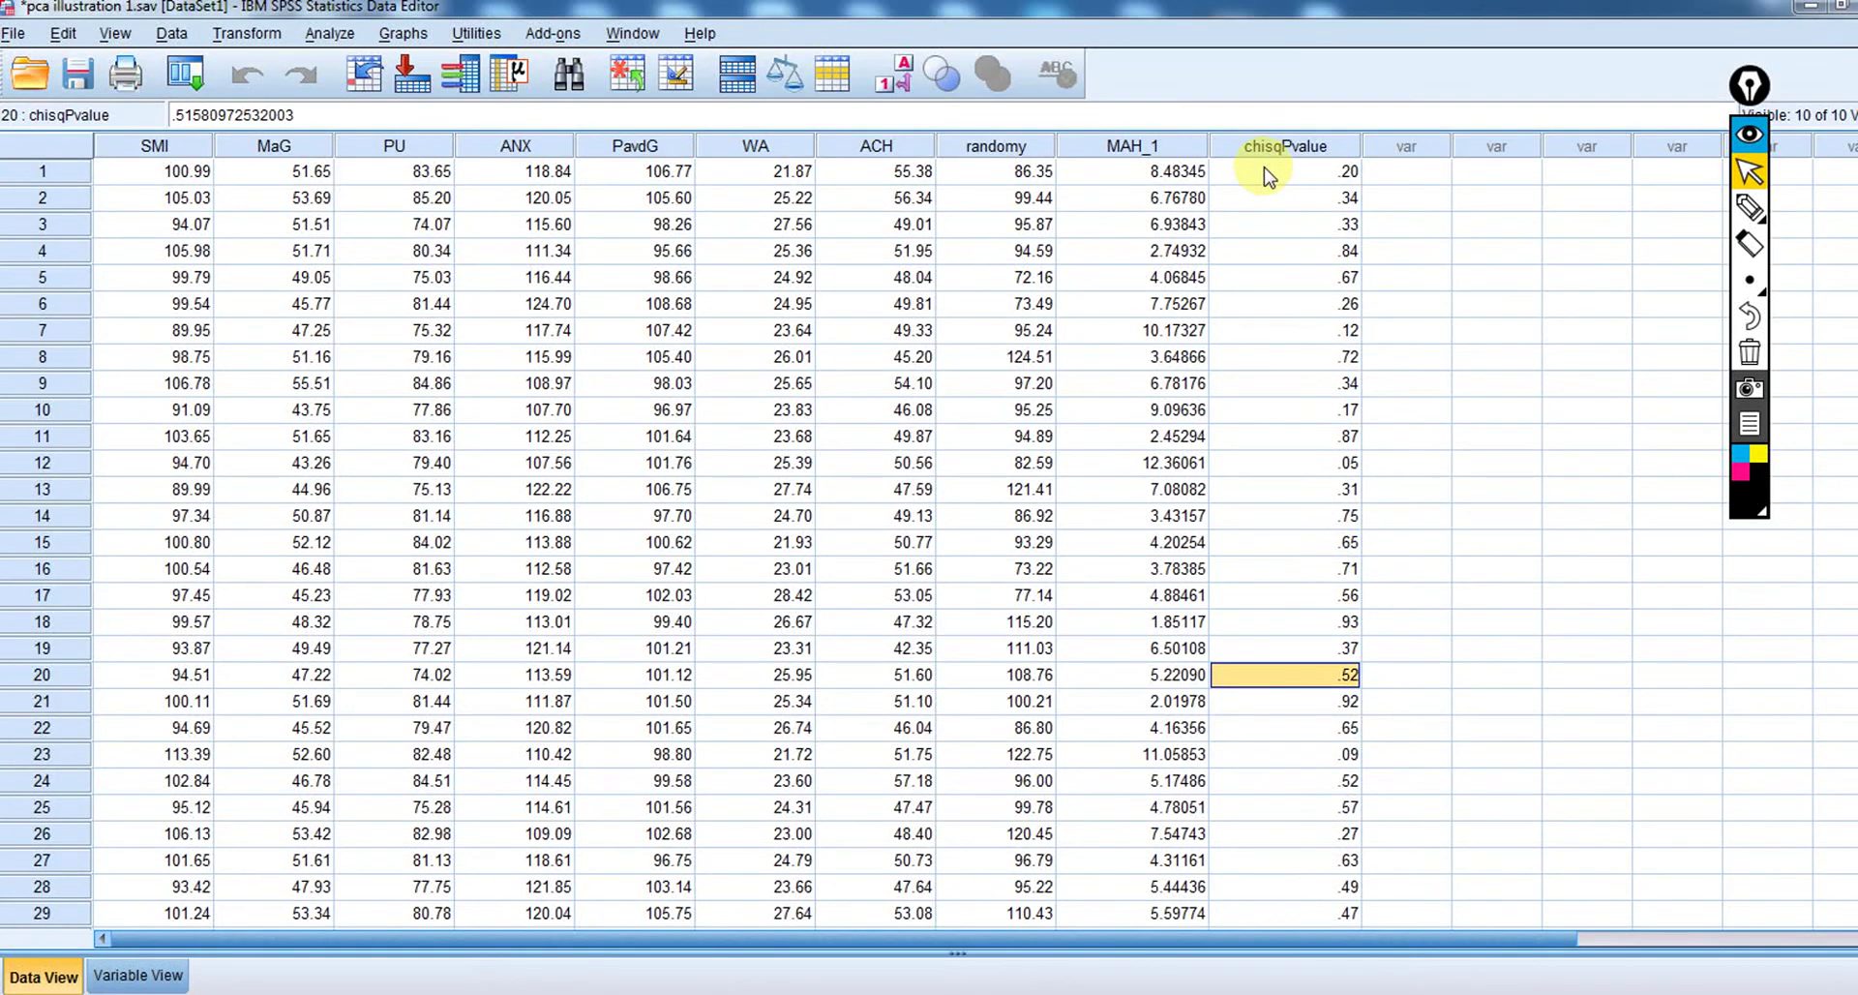
pyautogui.press('Down')
pyautogui.press('Down')
pyautogui.press('Down')
pyautogui.press('Down')
pyautogui.press('Down')
pyautogui.press('Down')
pyautogui.press('Down')
pyautogui.press('Down')
pyautogui.press('Down')
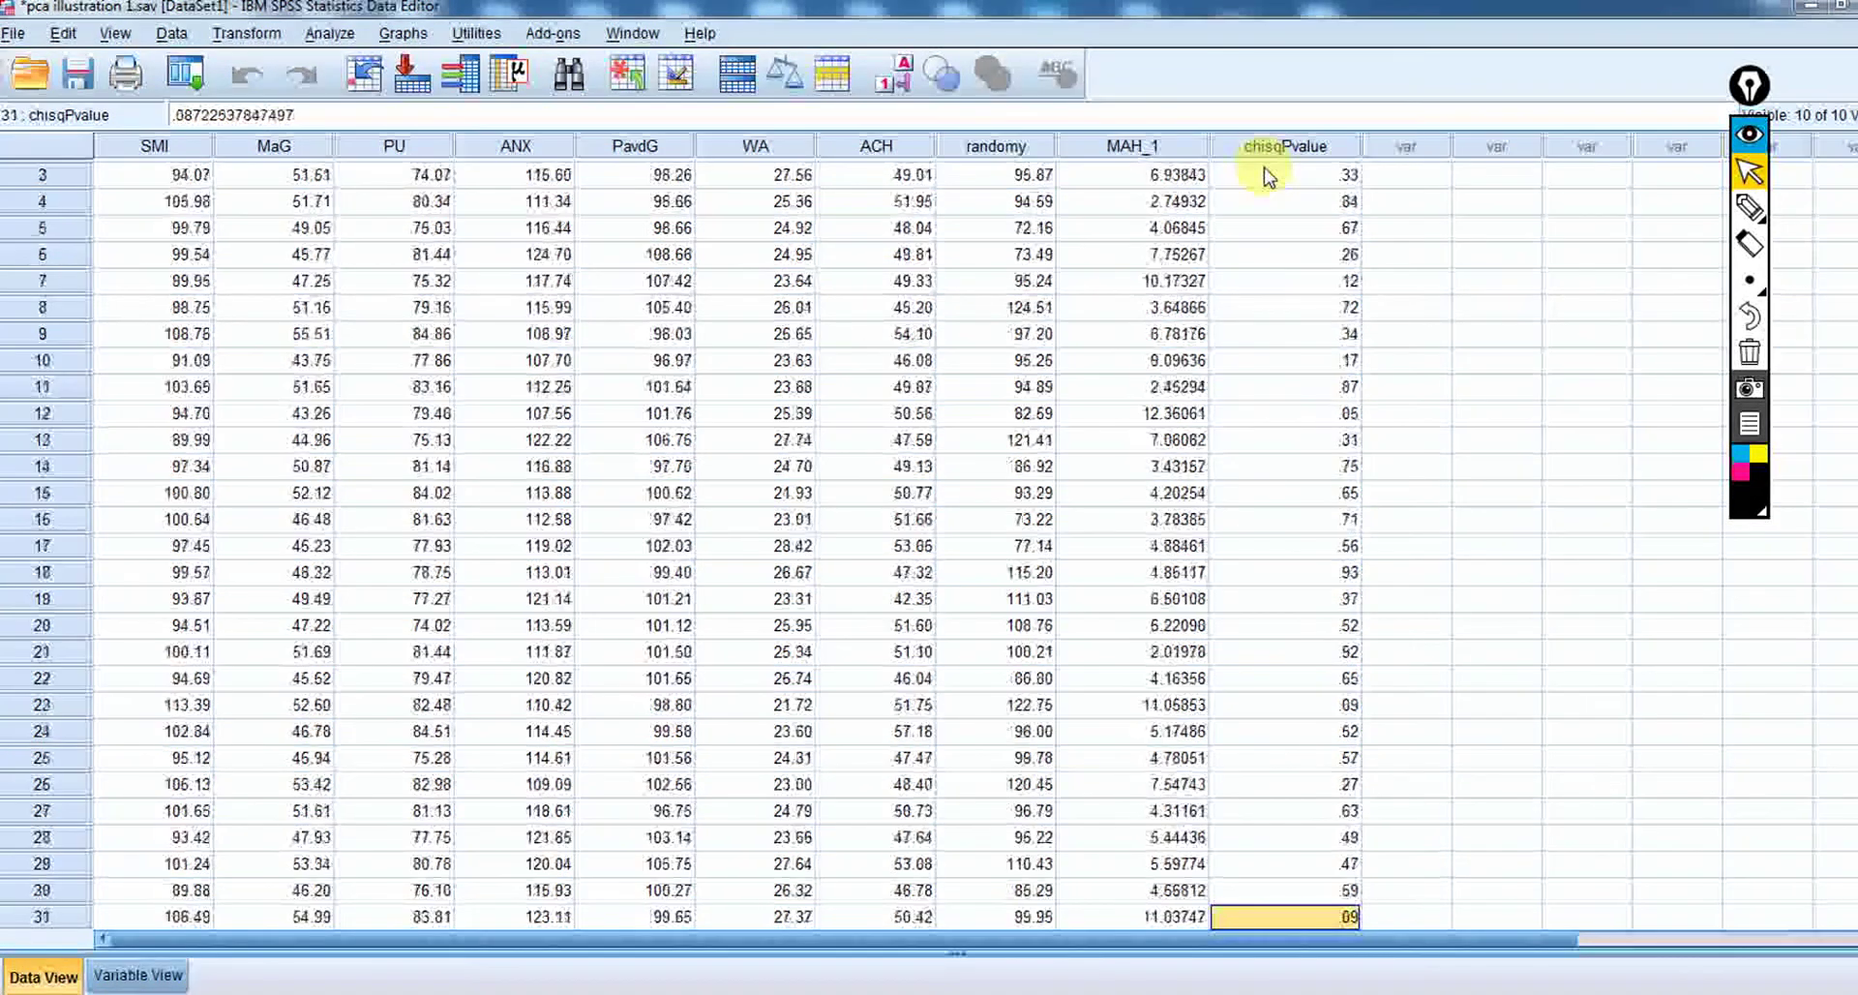
pyautogui.press('Down')
pyautogui.press('Down')
pyautogui.press('Down')
pyautogui.press('Down')
pyautogui.press('Down')
pyautogui.press('Down')
pyautogui.press('Down')
pyautogui.press('Down')
pyautogui.press('Down')
pyautogui.press('Down')
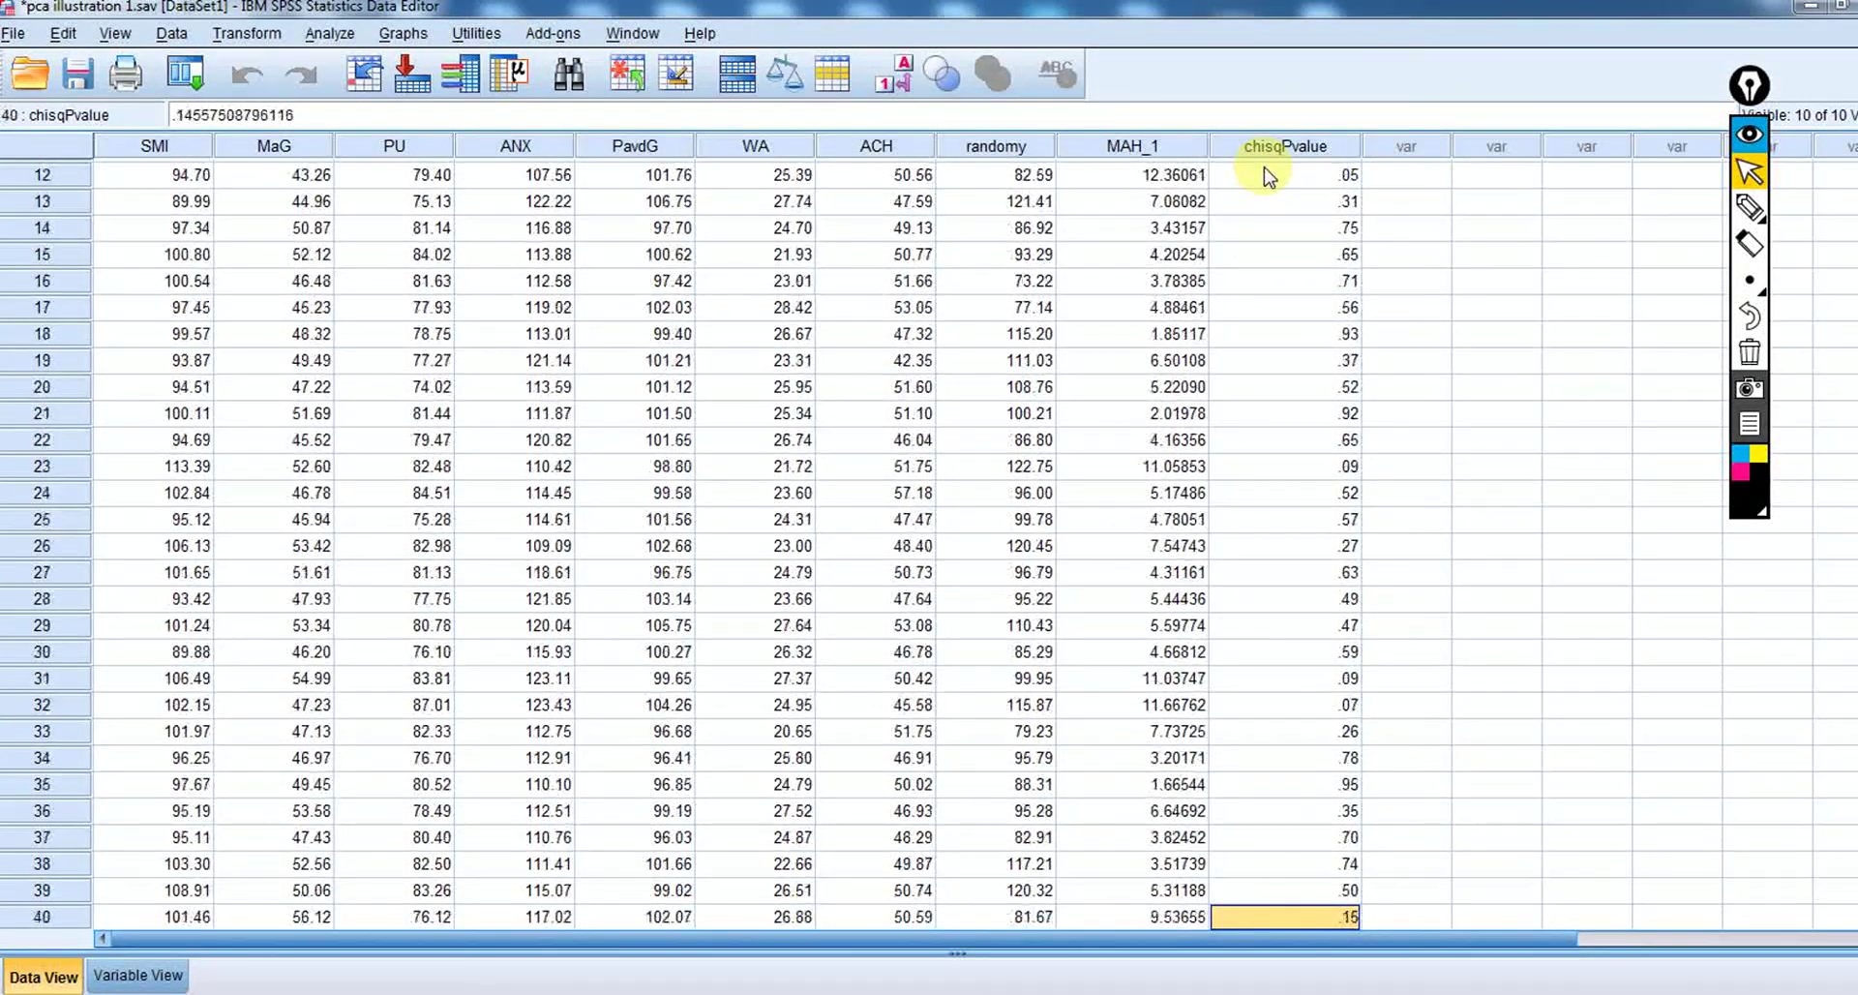
pyautogui.press('Down')
pyautogui.press('Down')
pyautogui.press('Down')
pyautogui.press('Down')
pyautogui.press('Down')
pyautogui.press('Down')
pyautogui.press('Down')
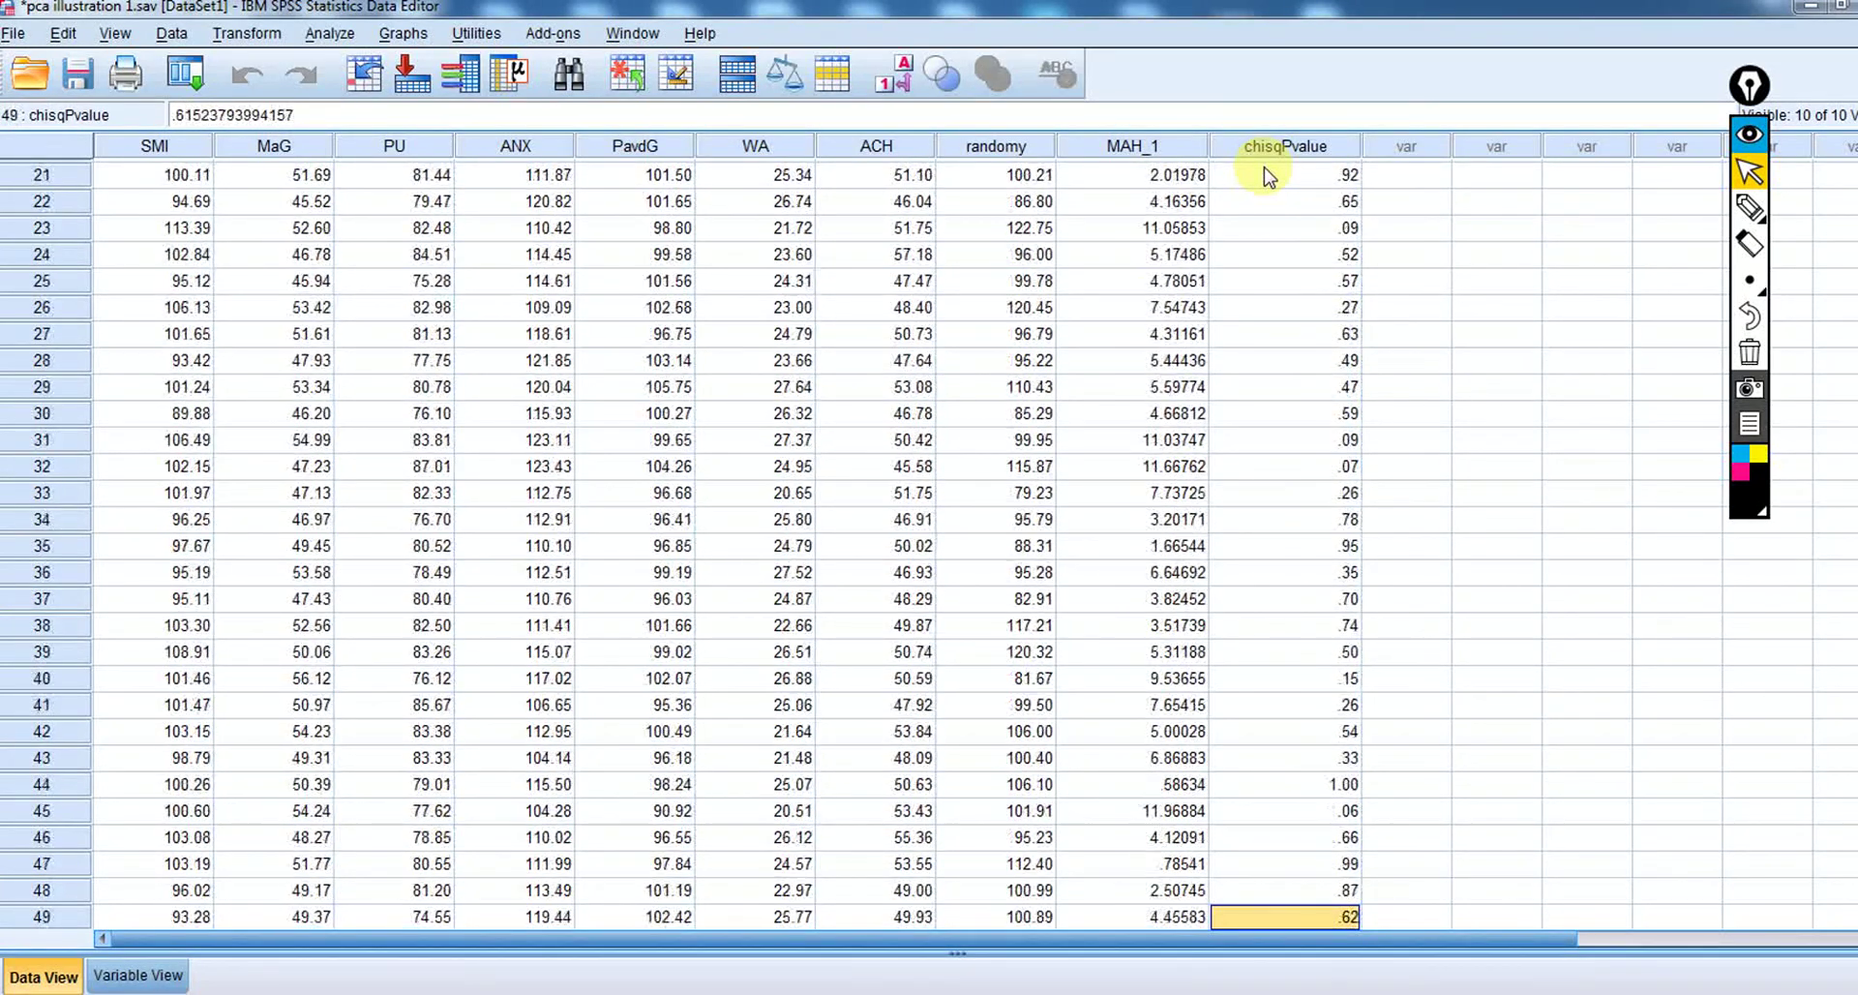
pyautogui.press('Down')
pyautogui.press('Down')
pyautogui.press('Down')
pyautogui.press('Down')
pyautogui.press('Down')
pyautogui.press('Down')
pyautogui.press('Down')
pyautogui.press('Down')
pyautogui.press('Down')
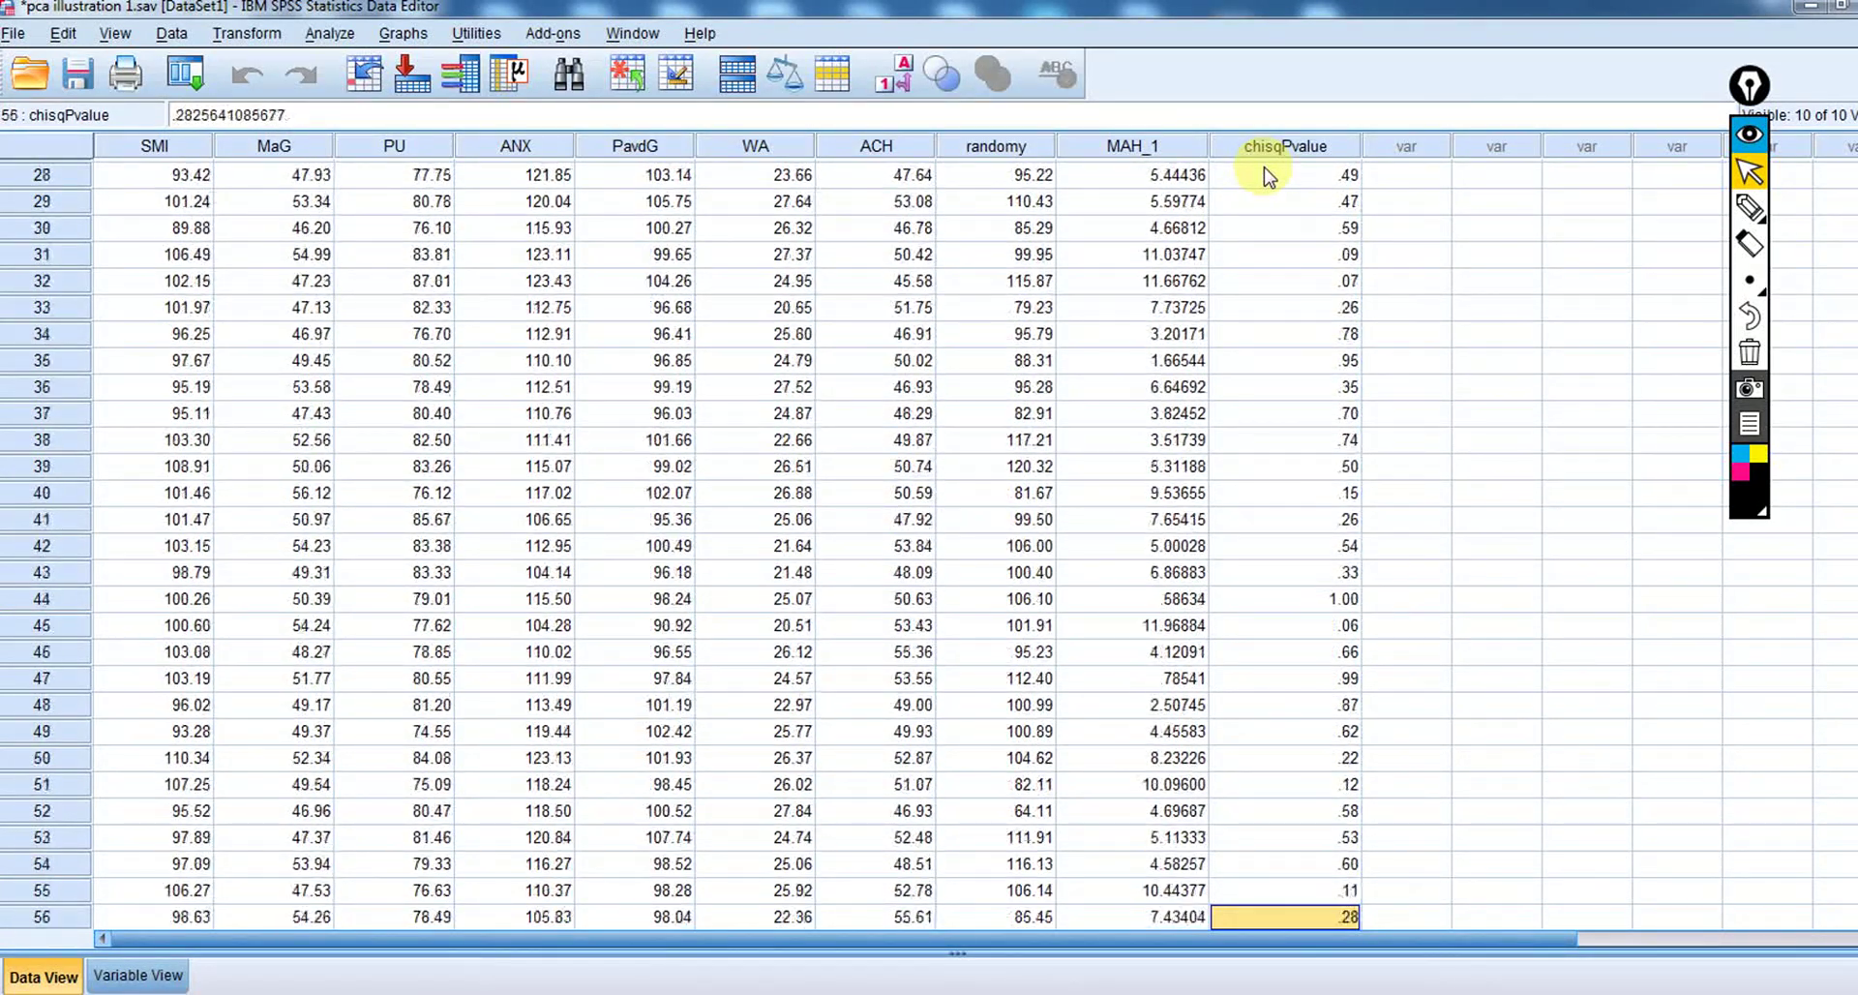
pyautogui.press('Down')
pyautogui.press('Down')
pyautogui.press('Down')
pyautogui.press('Down')
pyautogui.press('Down')
pyautogui.press('Down')
pyautogui.press('Down')
pyautogui.press('Down')
pyautogui.press('Down')
pyautogui.press('Down')
pyautogui.press('Down')
pyautogui.press('Down')
pyautogui.press('Down')
pyautogui.press('Down')
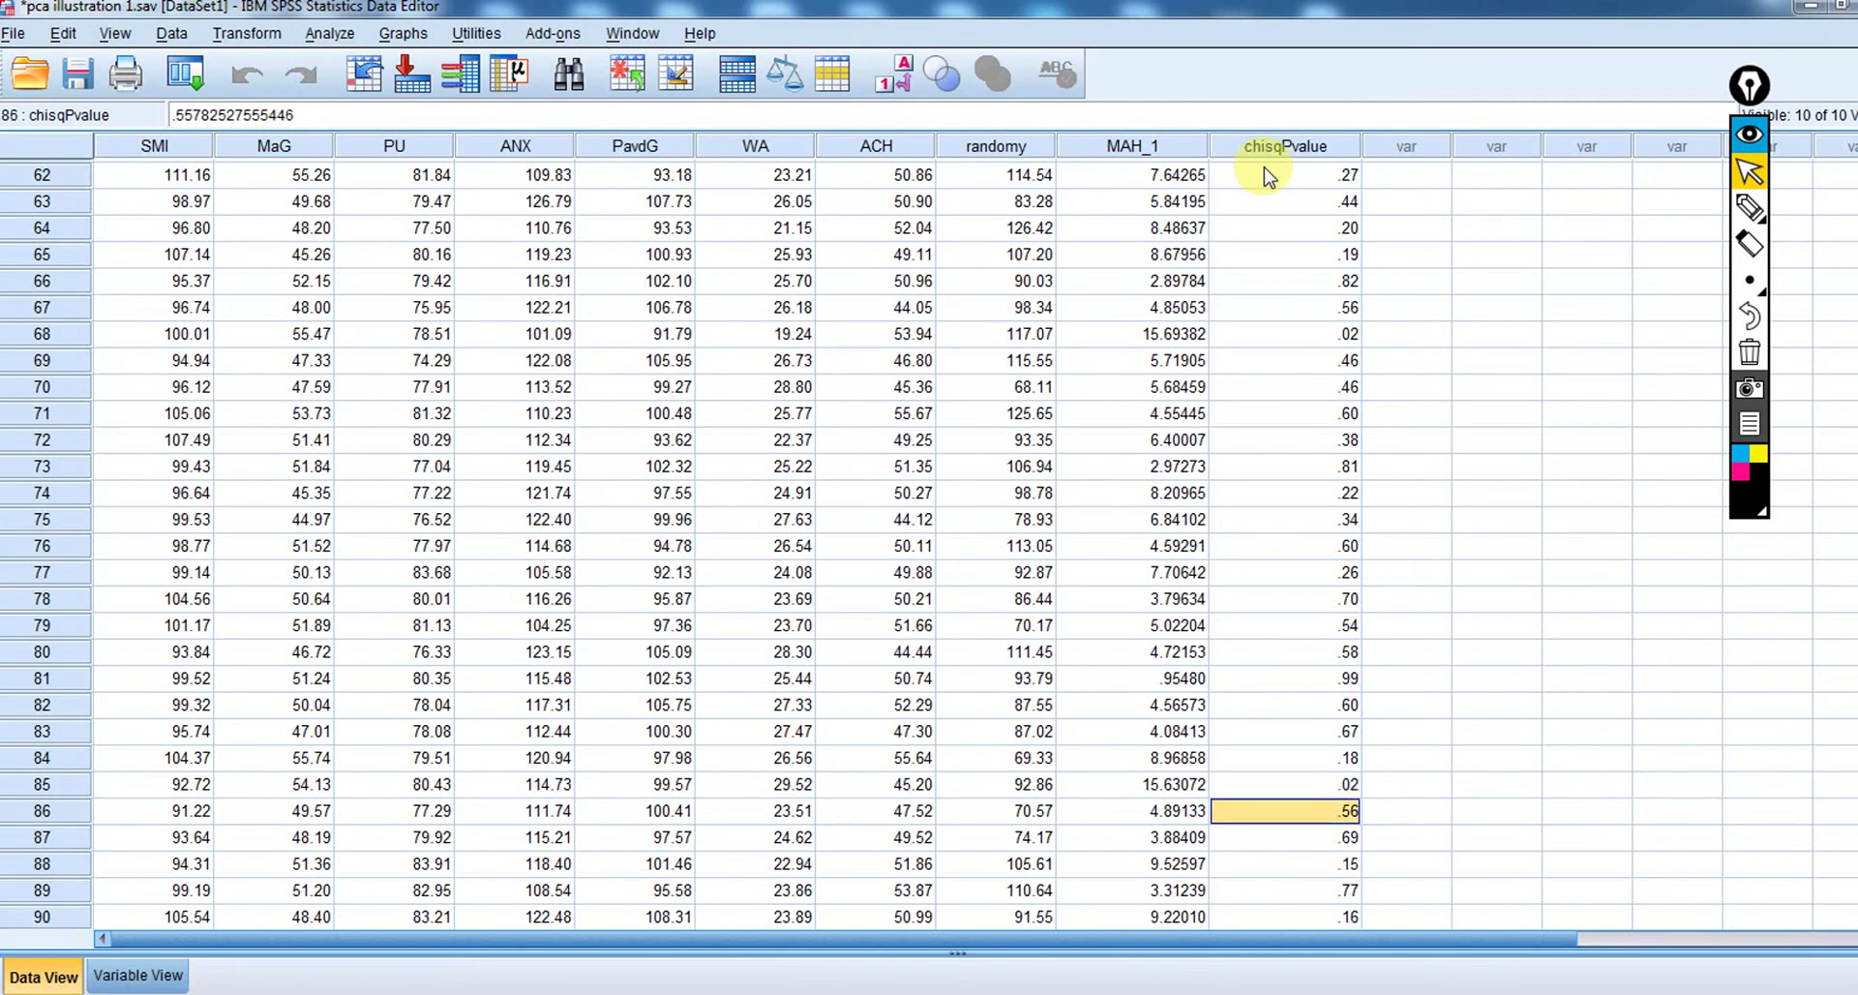
pyautogui.press('Down')
pyautogui.press('Down')
pyautogui.press('Down')
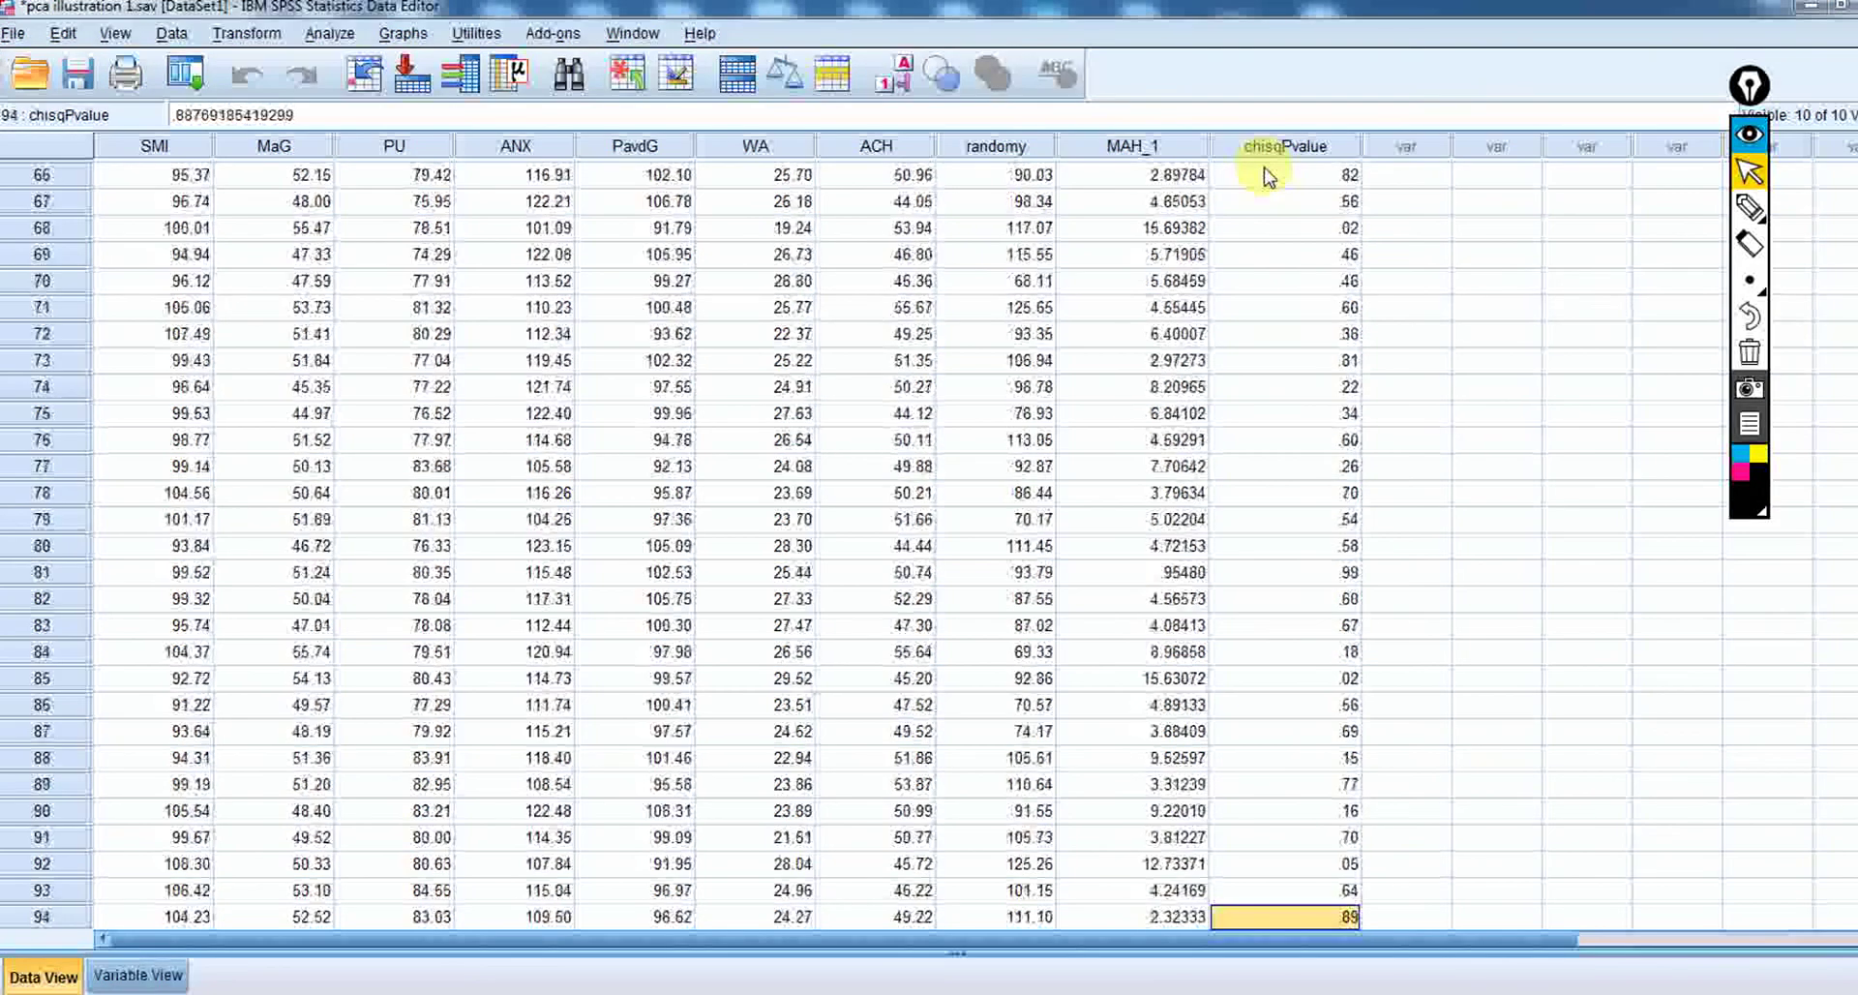
pyautogui.press('Down')
pyautogui.press('Down')
pyautogui.press('Down')
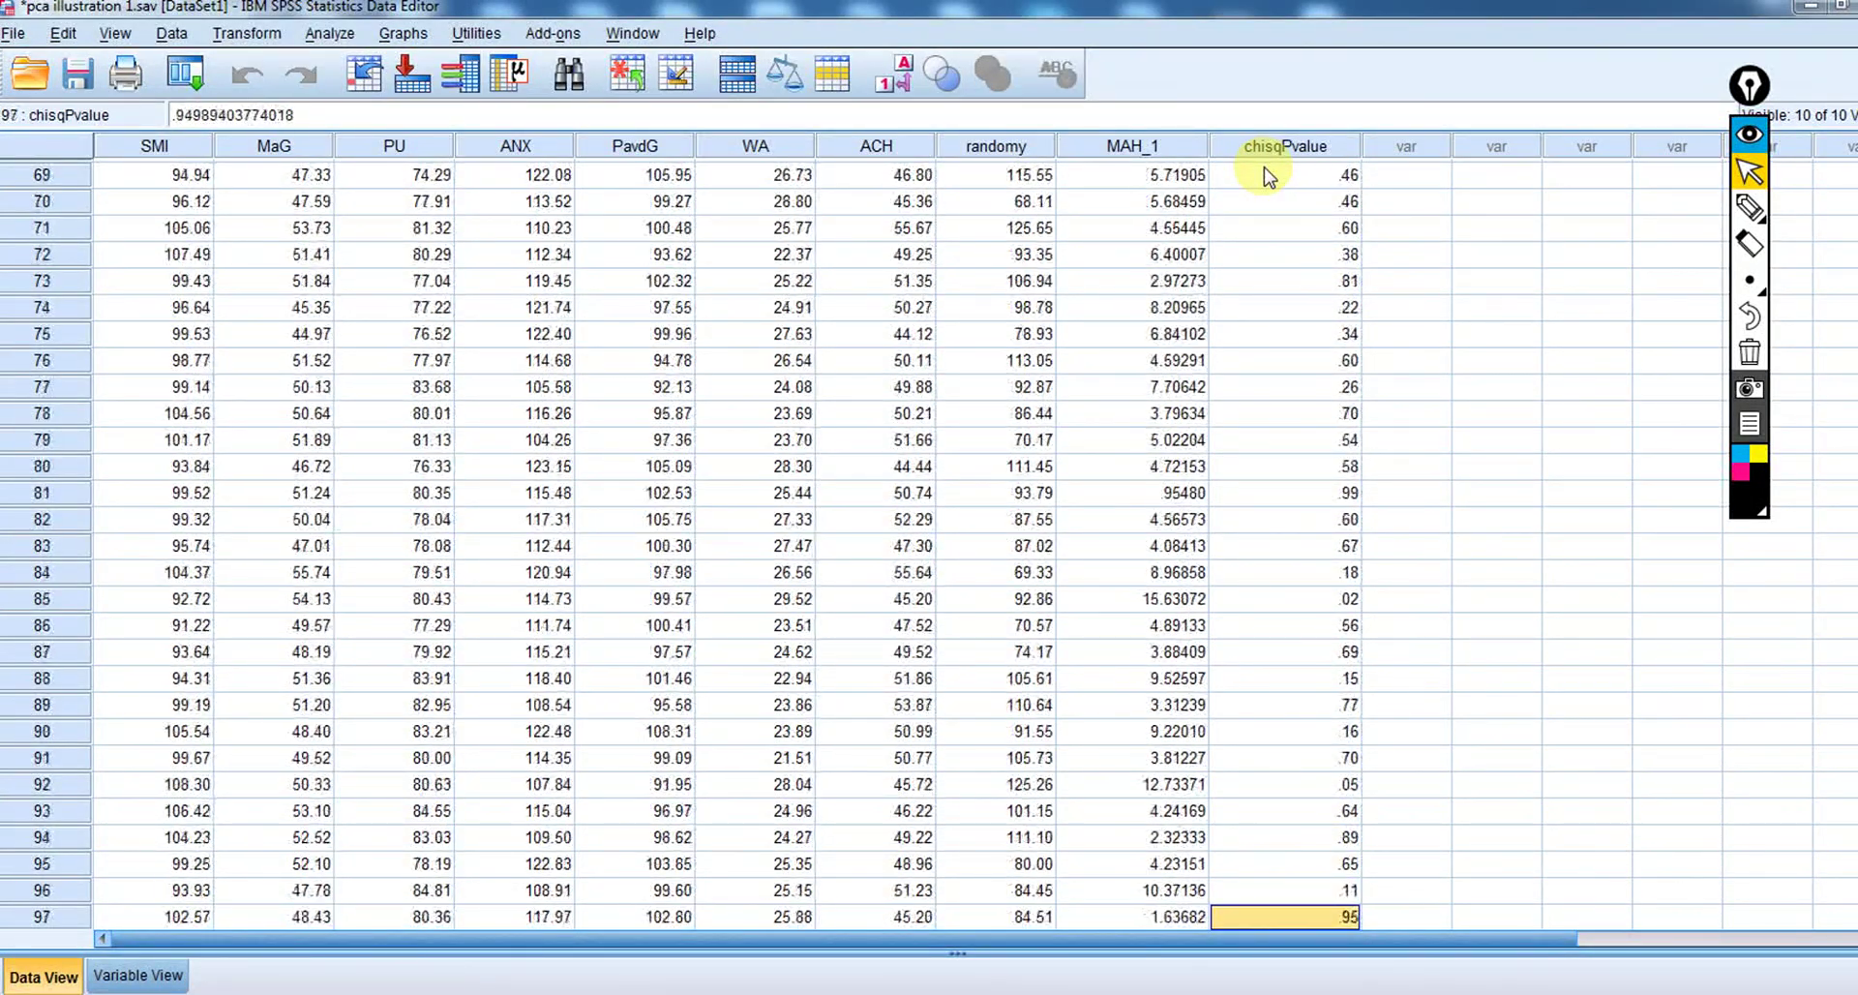
pyautogui.press('Down')
pyautogui.press('Down')
pyautogui.press('Down')
pyautogui.press('Down')
pyautogui.press('Up')
pyautogui.press('Up')
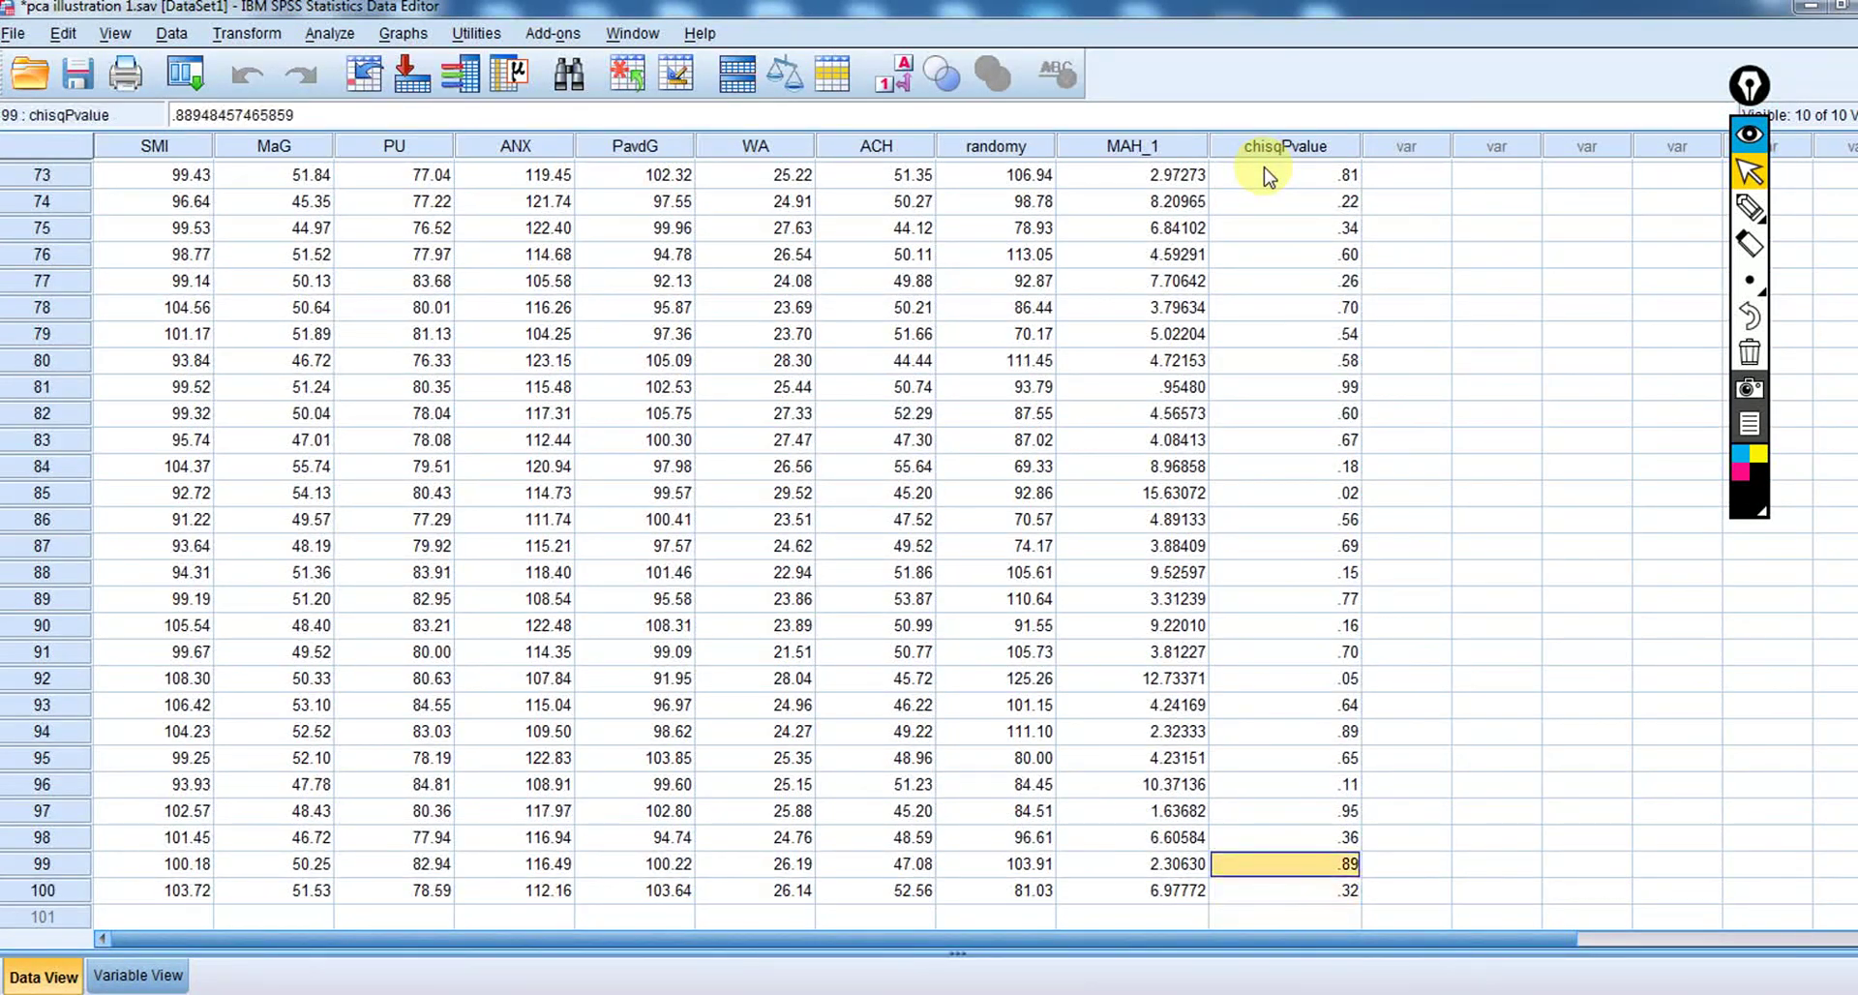
# Go back up through the chisqPvalue column from case 99 to the first case.
pyautogui.press('Up')
pyautogui.press('Up')
pyautogui.press('Up')
pyautogui.press('Up')
pyautogui.press('Up')
pyautogui.press('Up')
pyautogui.press('Up')
pyautogui.press('Up')
pyautogui.press('Up')
pyautogui.press('Up')
pyautogui.press('Up')
pyautogui.press('Up')
pyautogui.press('Up')
pyautogui.press('Up')
pyautogui.press('Up')
pyautogui.press('Up')
pyautogui.press('Up')
pyautogui.press('Up')
pyautogui.press('Up')
pyautogui.press('Up')
pyautogui.press('Up')
pyautogui.press('Up')
pyautogui.press('Up')
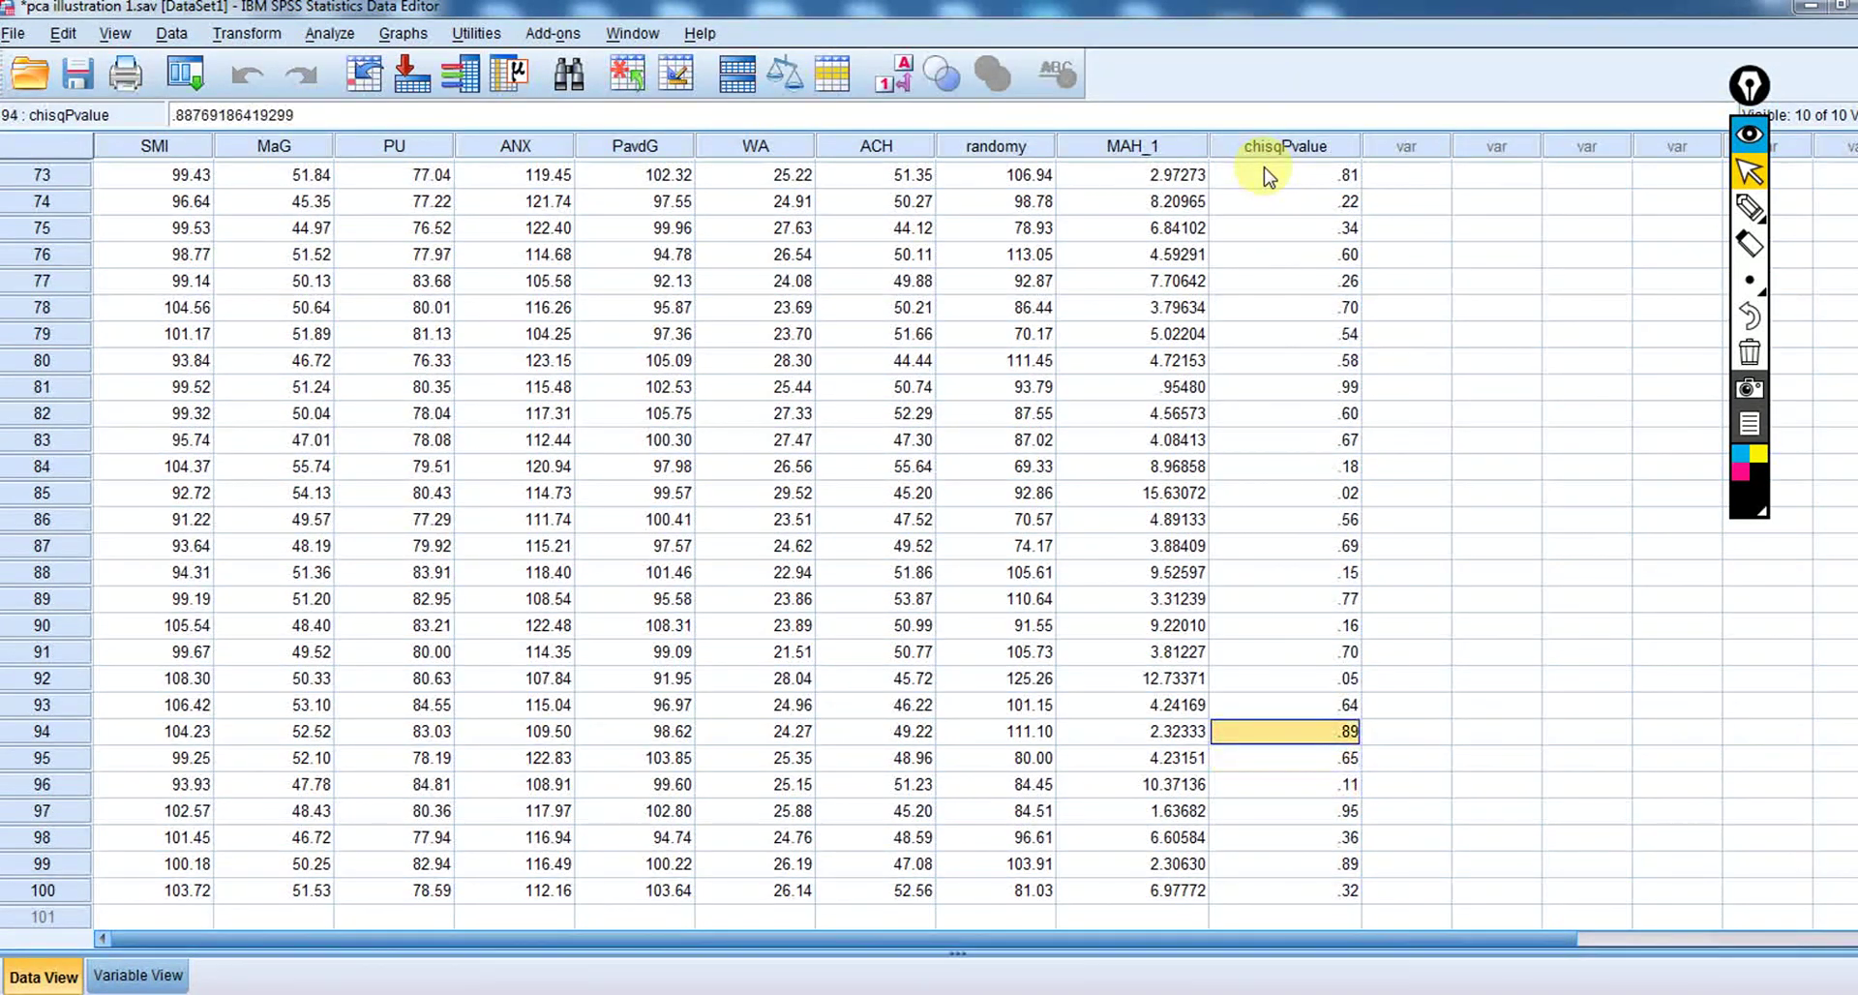
pyautogui.press('Up')
pyautogui.press('Up')
pyautogui.press('Up')
pyautogui.press('Up')
pyautogui.press('Up')
pyautogui.press('Up')
pyautogui.press('Up')
pyautogui.press('Up')
pyautogui.press('Up')
pyautogui.press('Up')
pyautogui.press('Up')
pyautogui.press('Up')
pyautogui.press('Up')
pyautogui.press('Up')
pyautogui.press('Up')
pyautogui.press('Up')
pyautogui.press('Up')
pyautogui.press('Up')
pyautogui.press('Up')
pyautogui.press('Up')
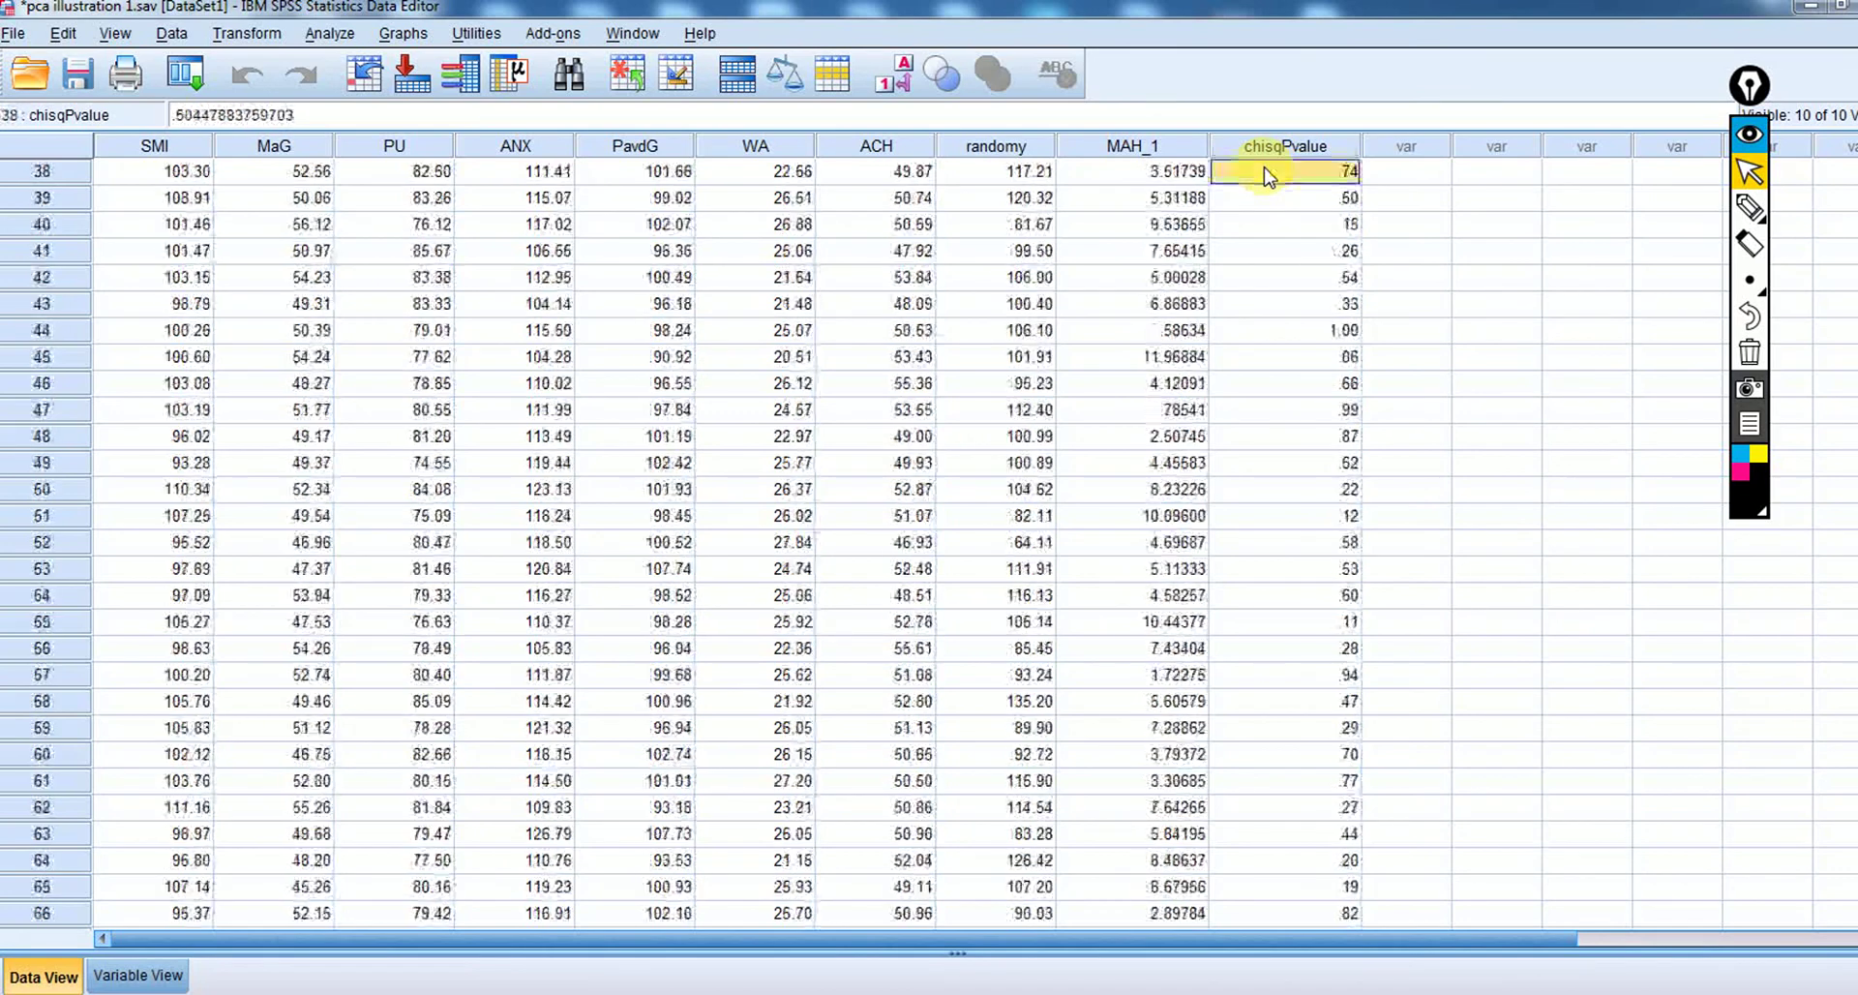
pyautogui.press('Up')
pyautogui.press('Up')
pyautogui.press('Up')
pyautogui.press('Up')
pyautogui.press('Up')
pyautogui.press('Up')
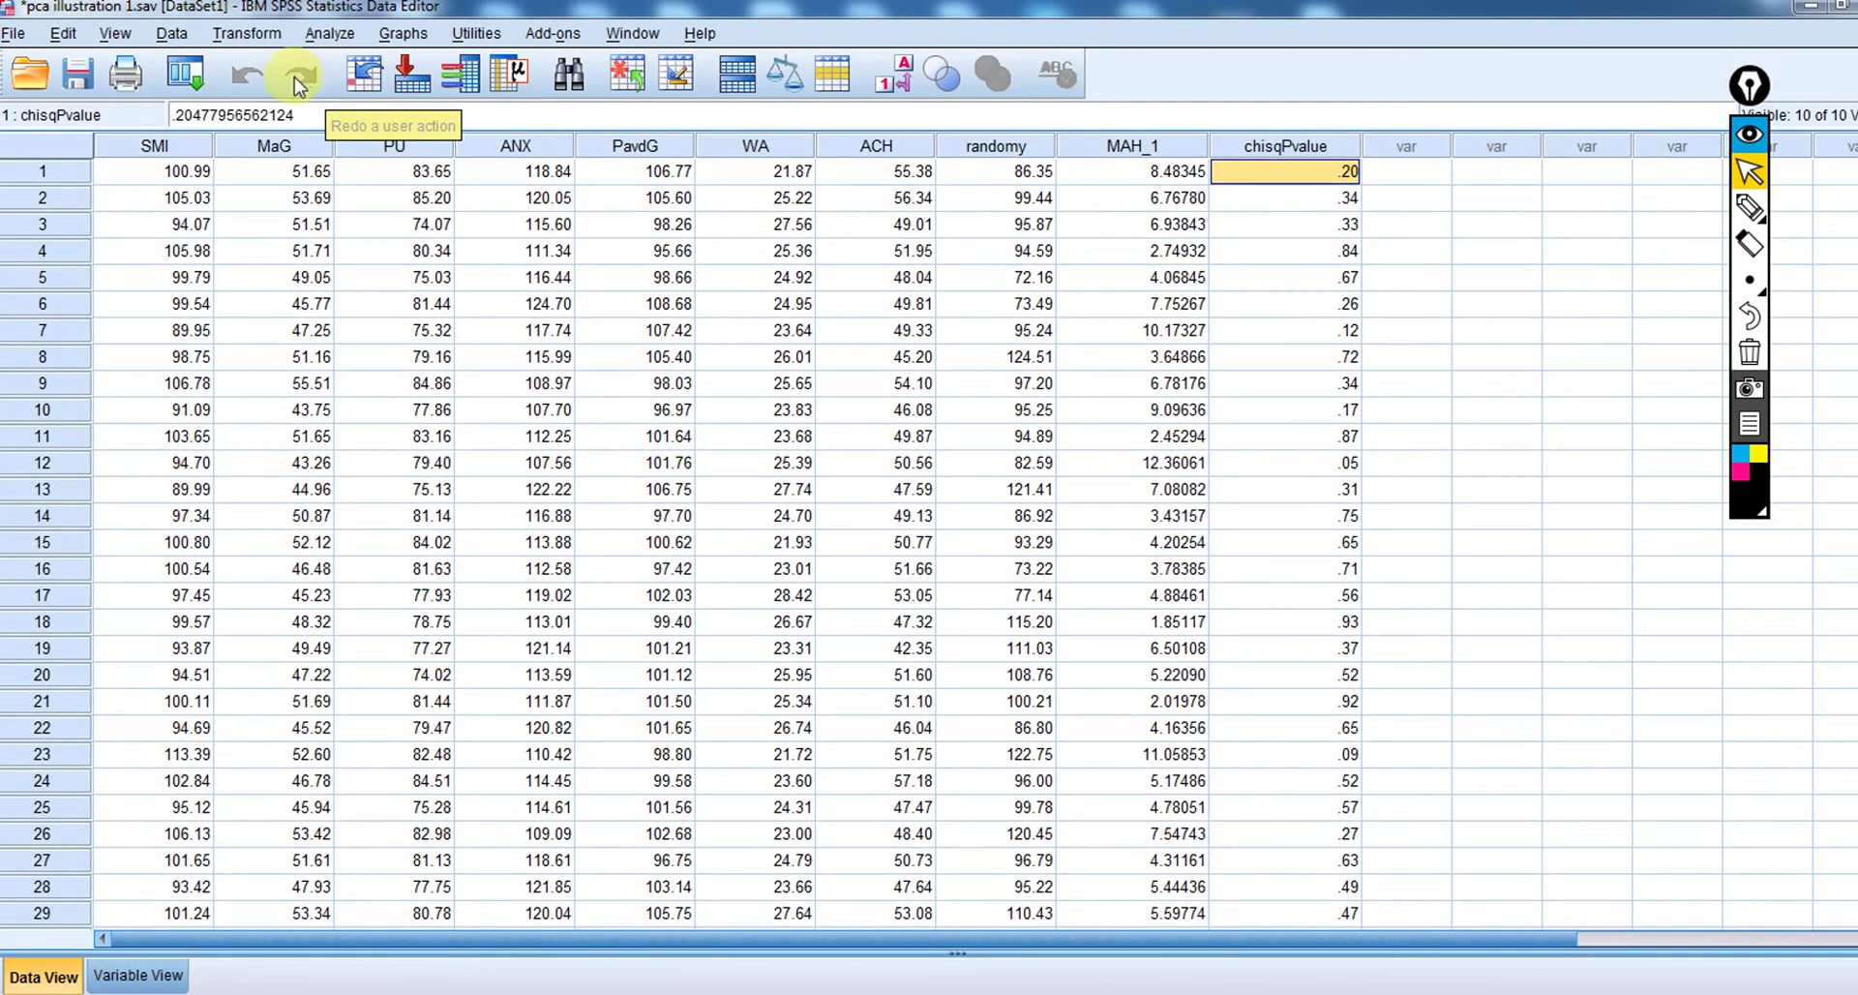
# Set up a factor analysis with SMI, MaG, PU, ANX, PavdG and WA as the analysis variables.
pyautogui.click(330, 42)
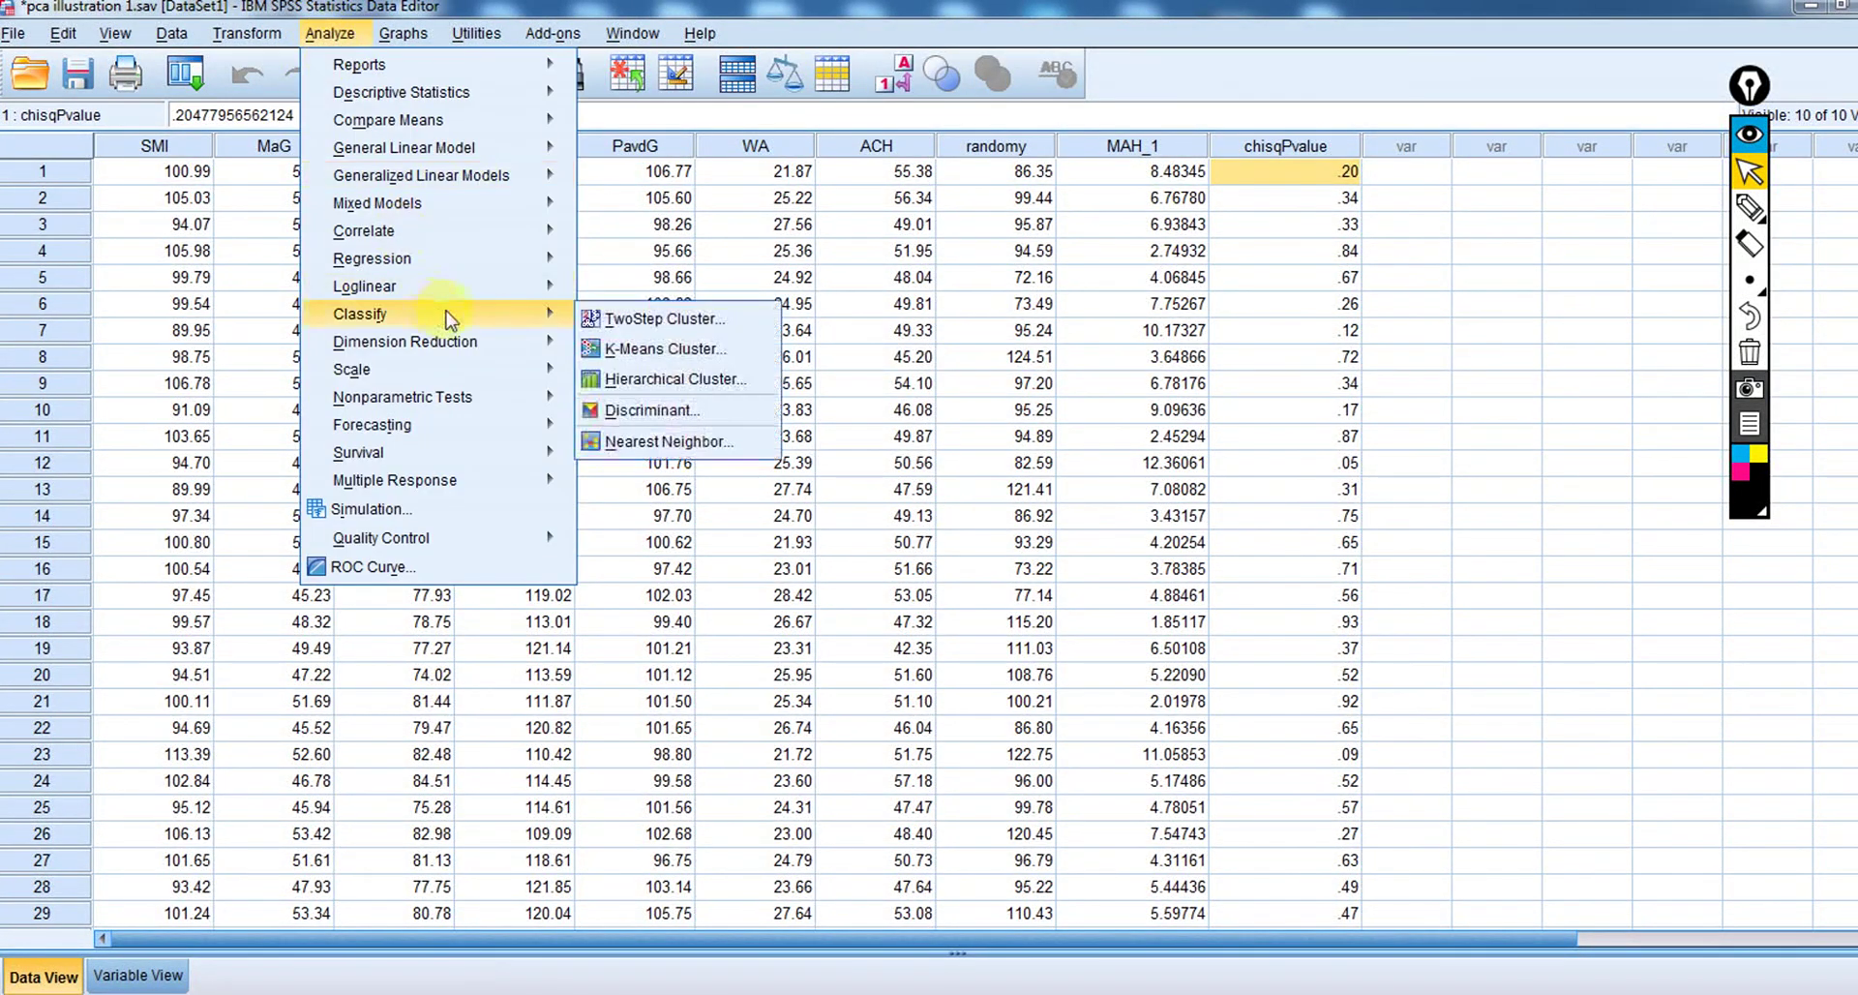
pyautogui.moveTo(492, 343)
pyautogui.click(621, 346)
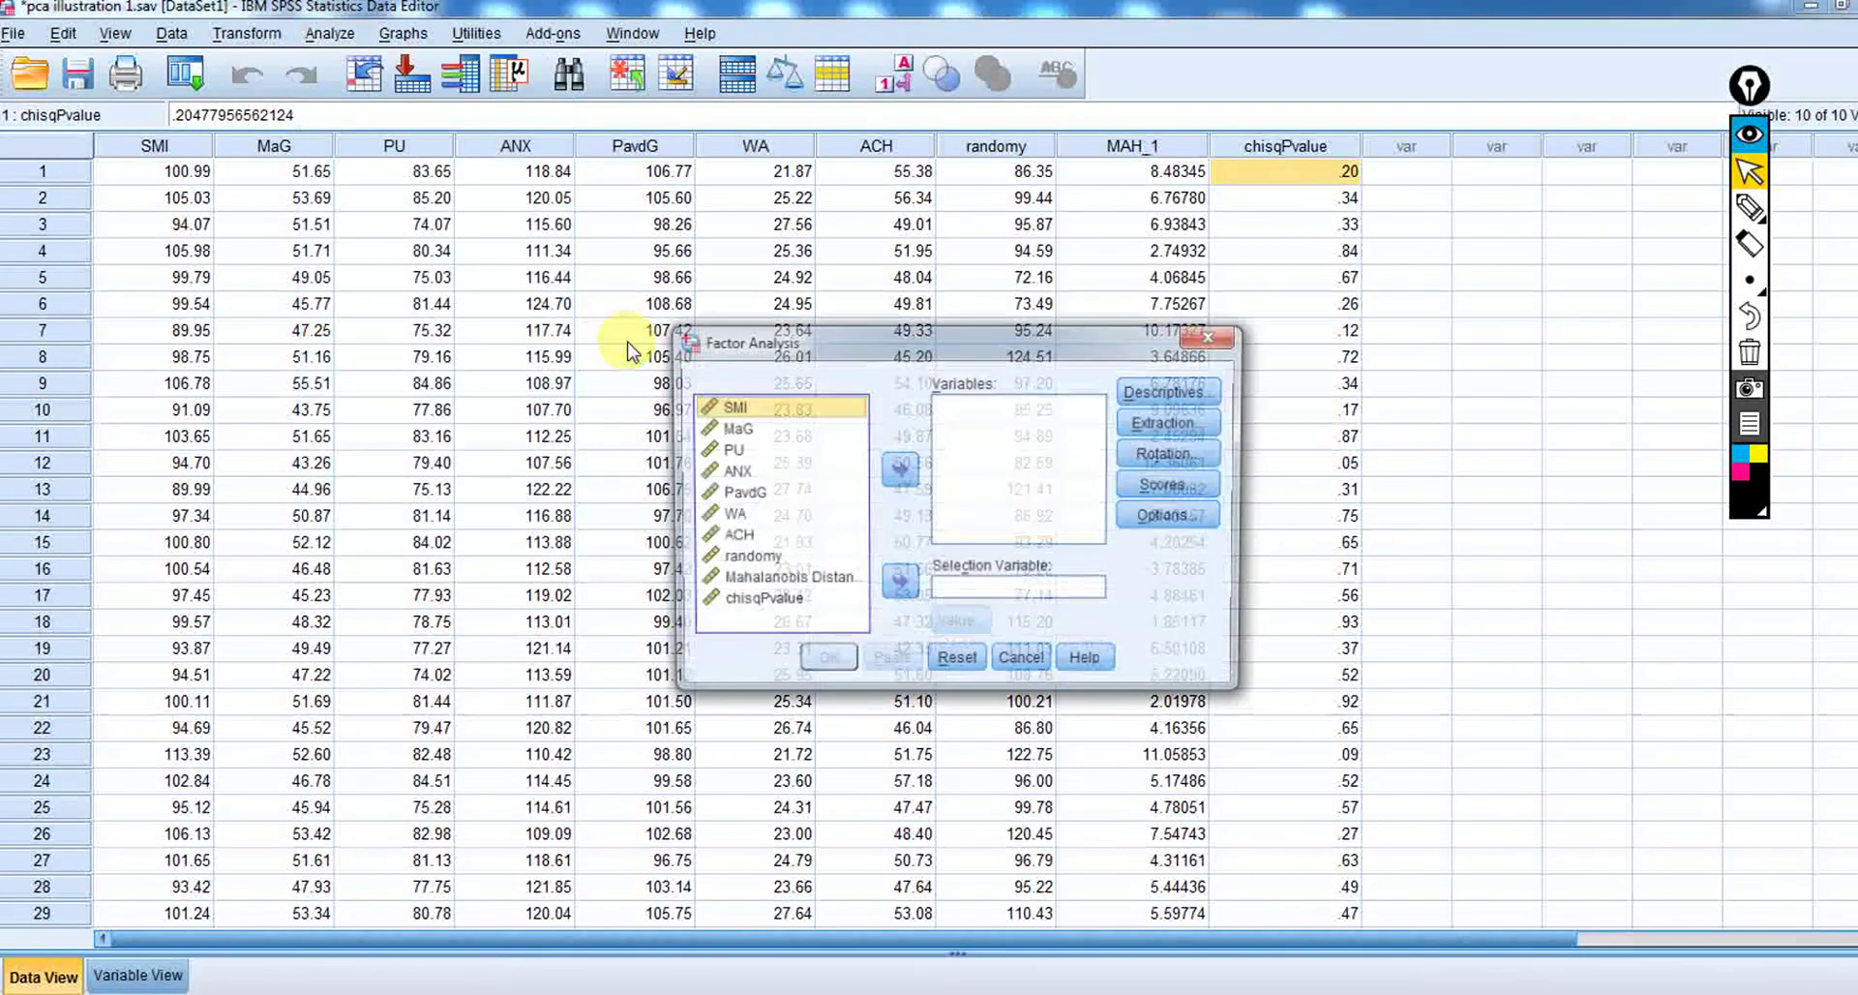
pyautogui.keyDown('shift'); pyautogui.click(752, 518); pyautogui.keyUp('shift')
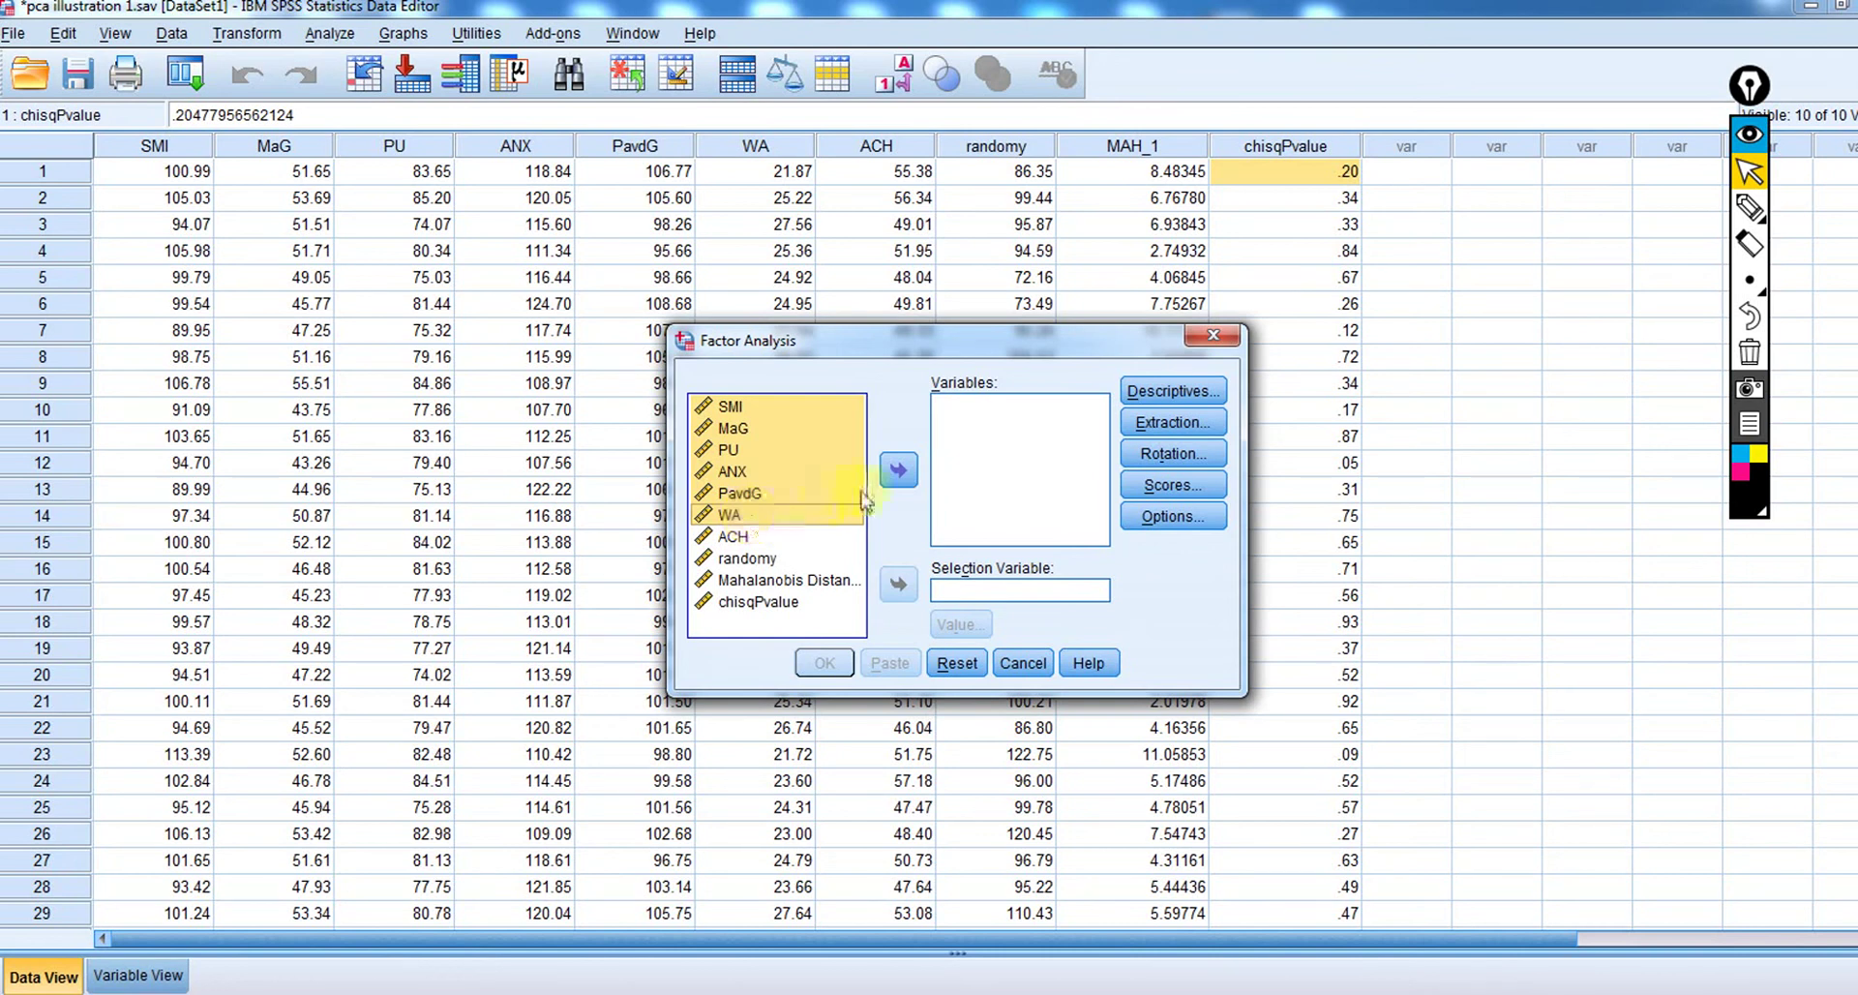
pyautogui.click(898, 471)
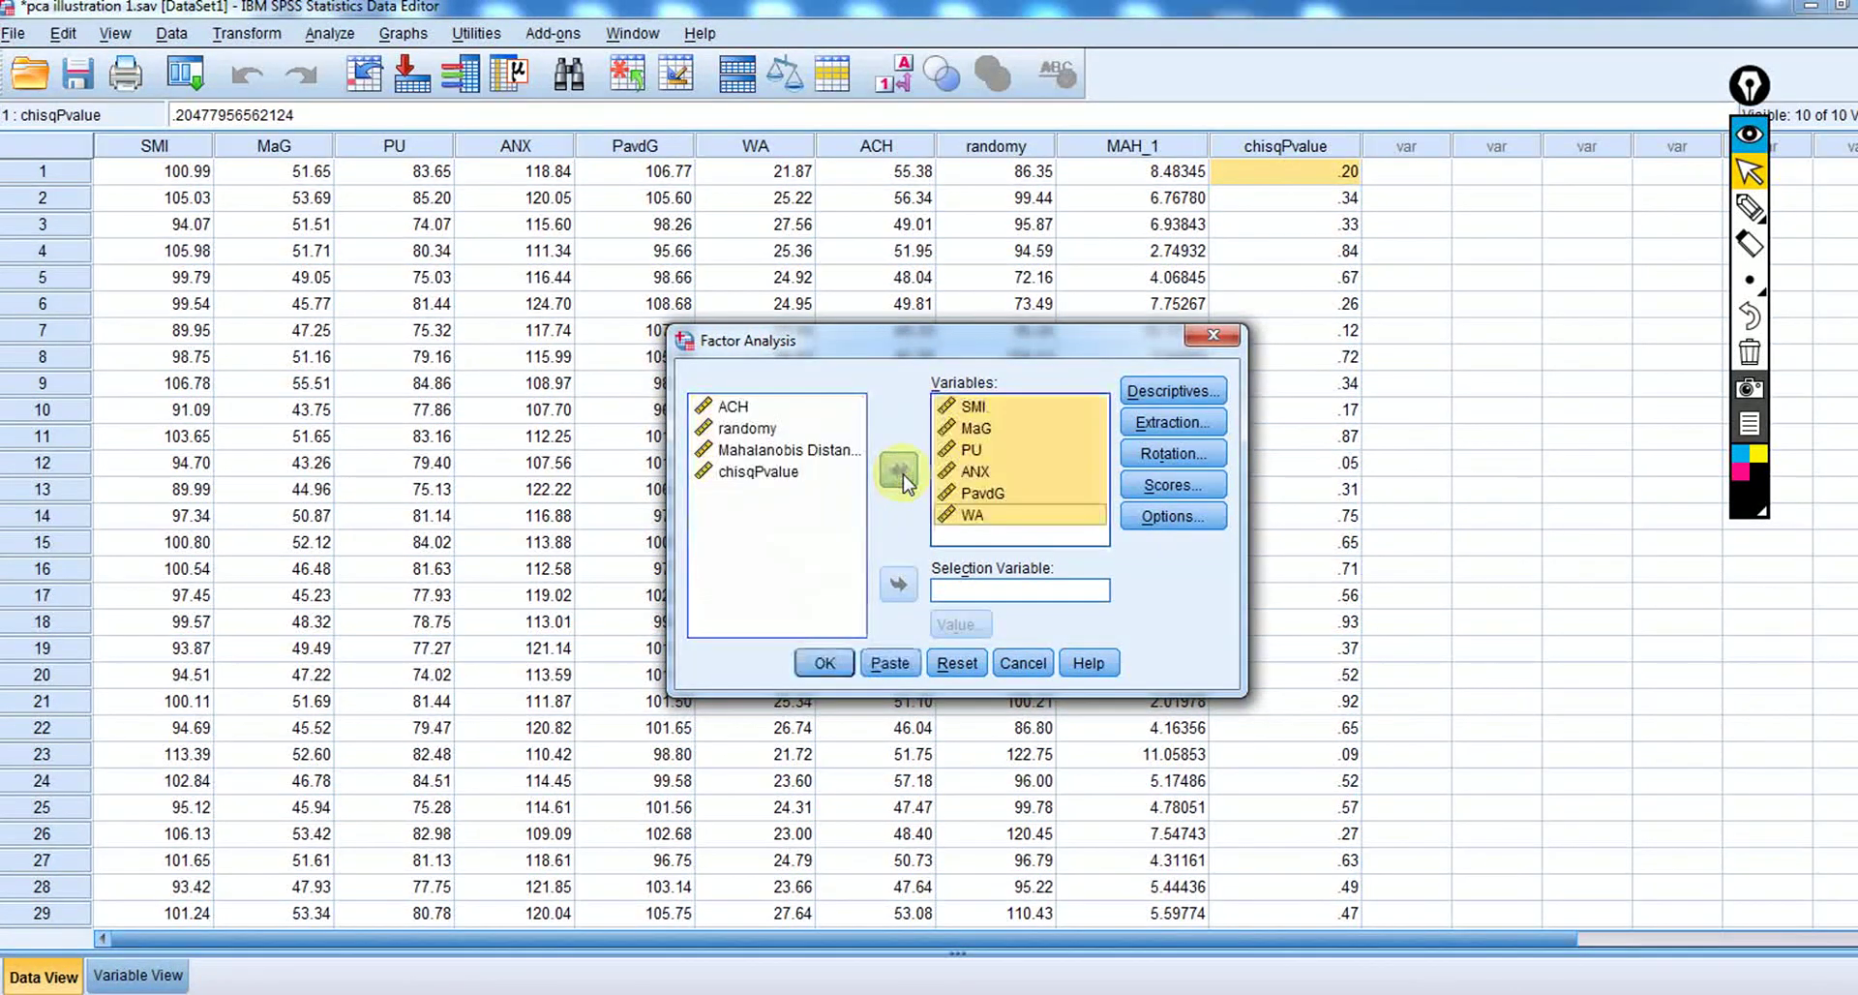
# Request the KMO and Bartlett's test of sphericity, run the factor analysis and examine the KMO and Bartlett's Test table.
pyautogui.click(1173, 391)
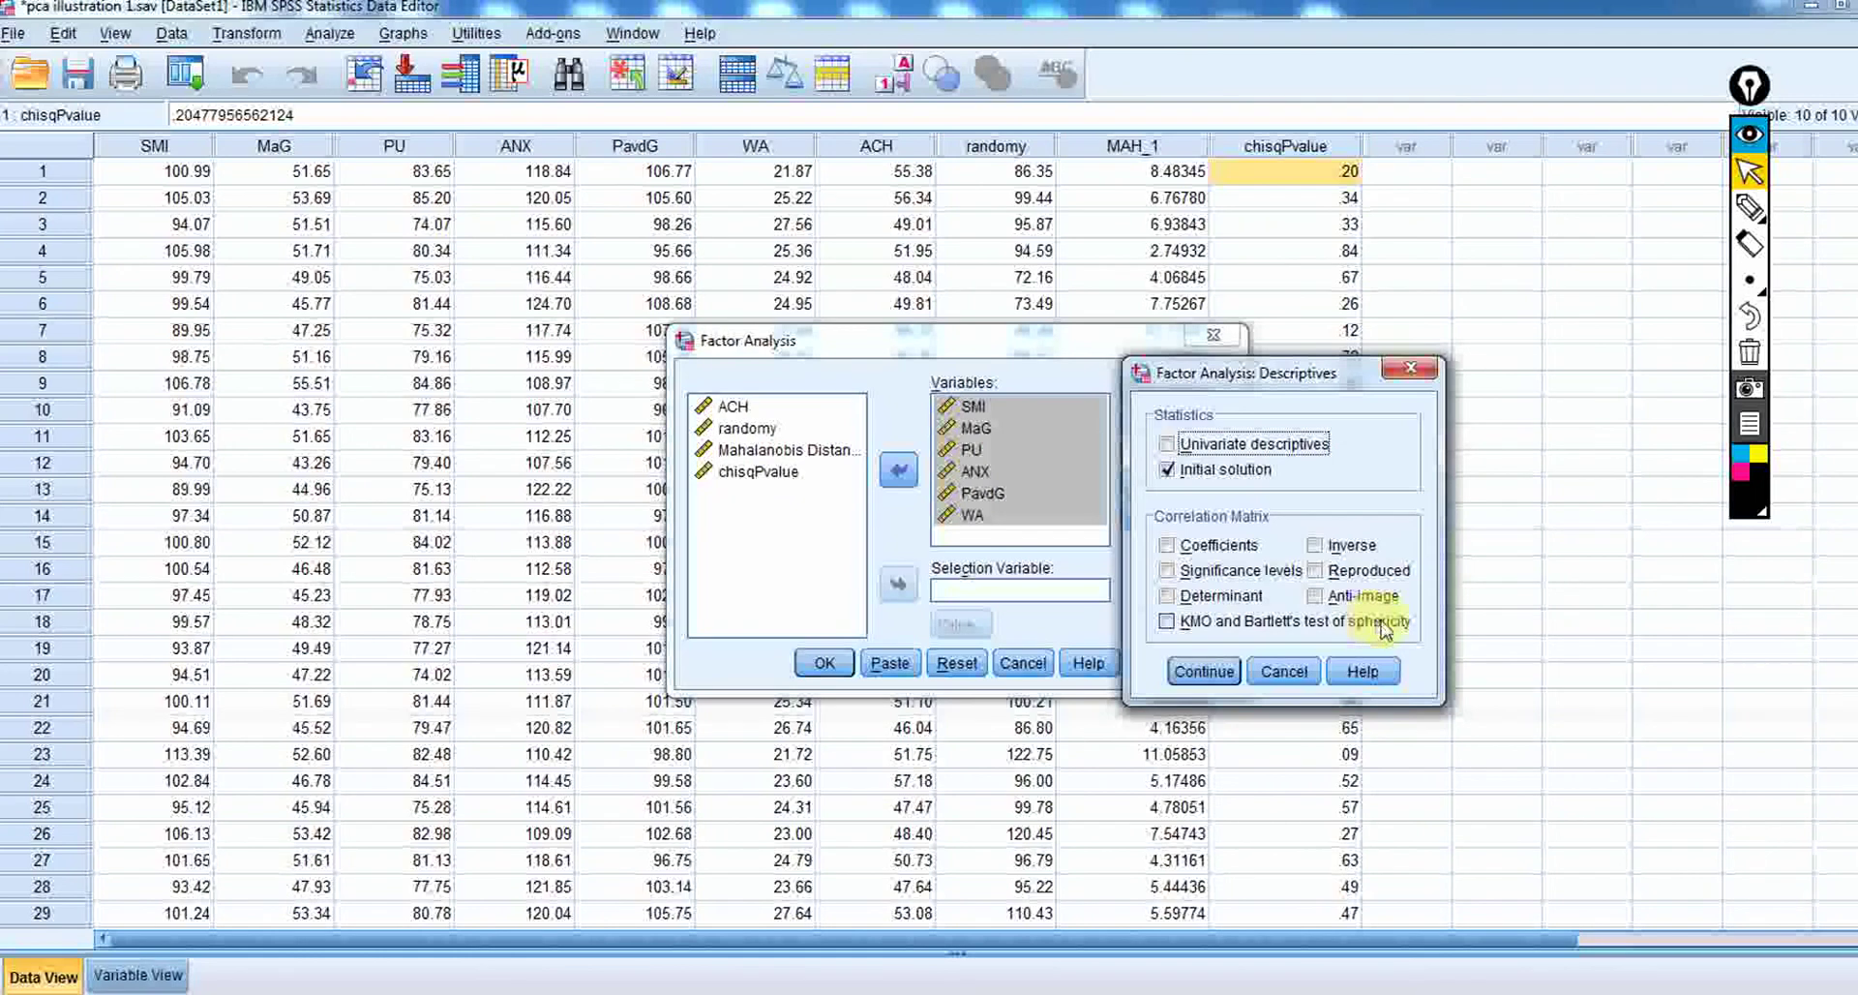
pyautogui.click(1167, 620)
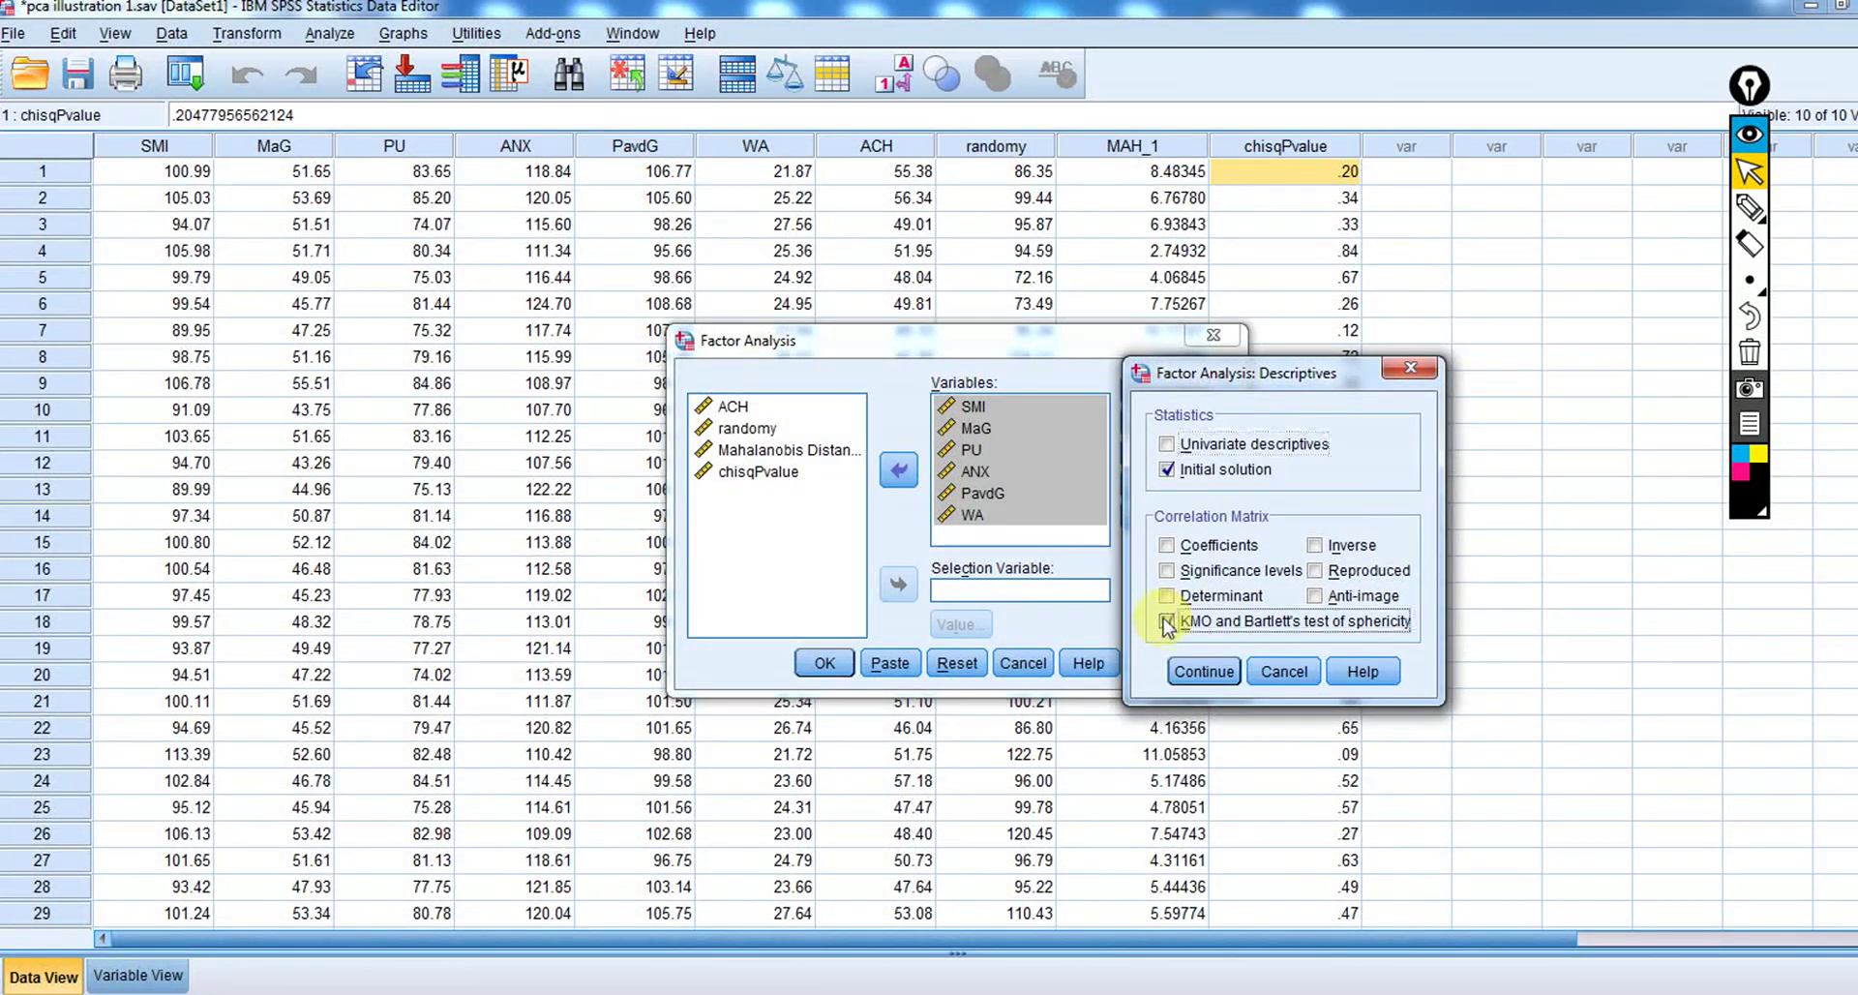
pyautogui.click(1209, 672)
pyautogui.click(824, 664)
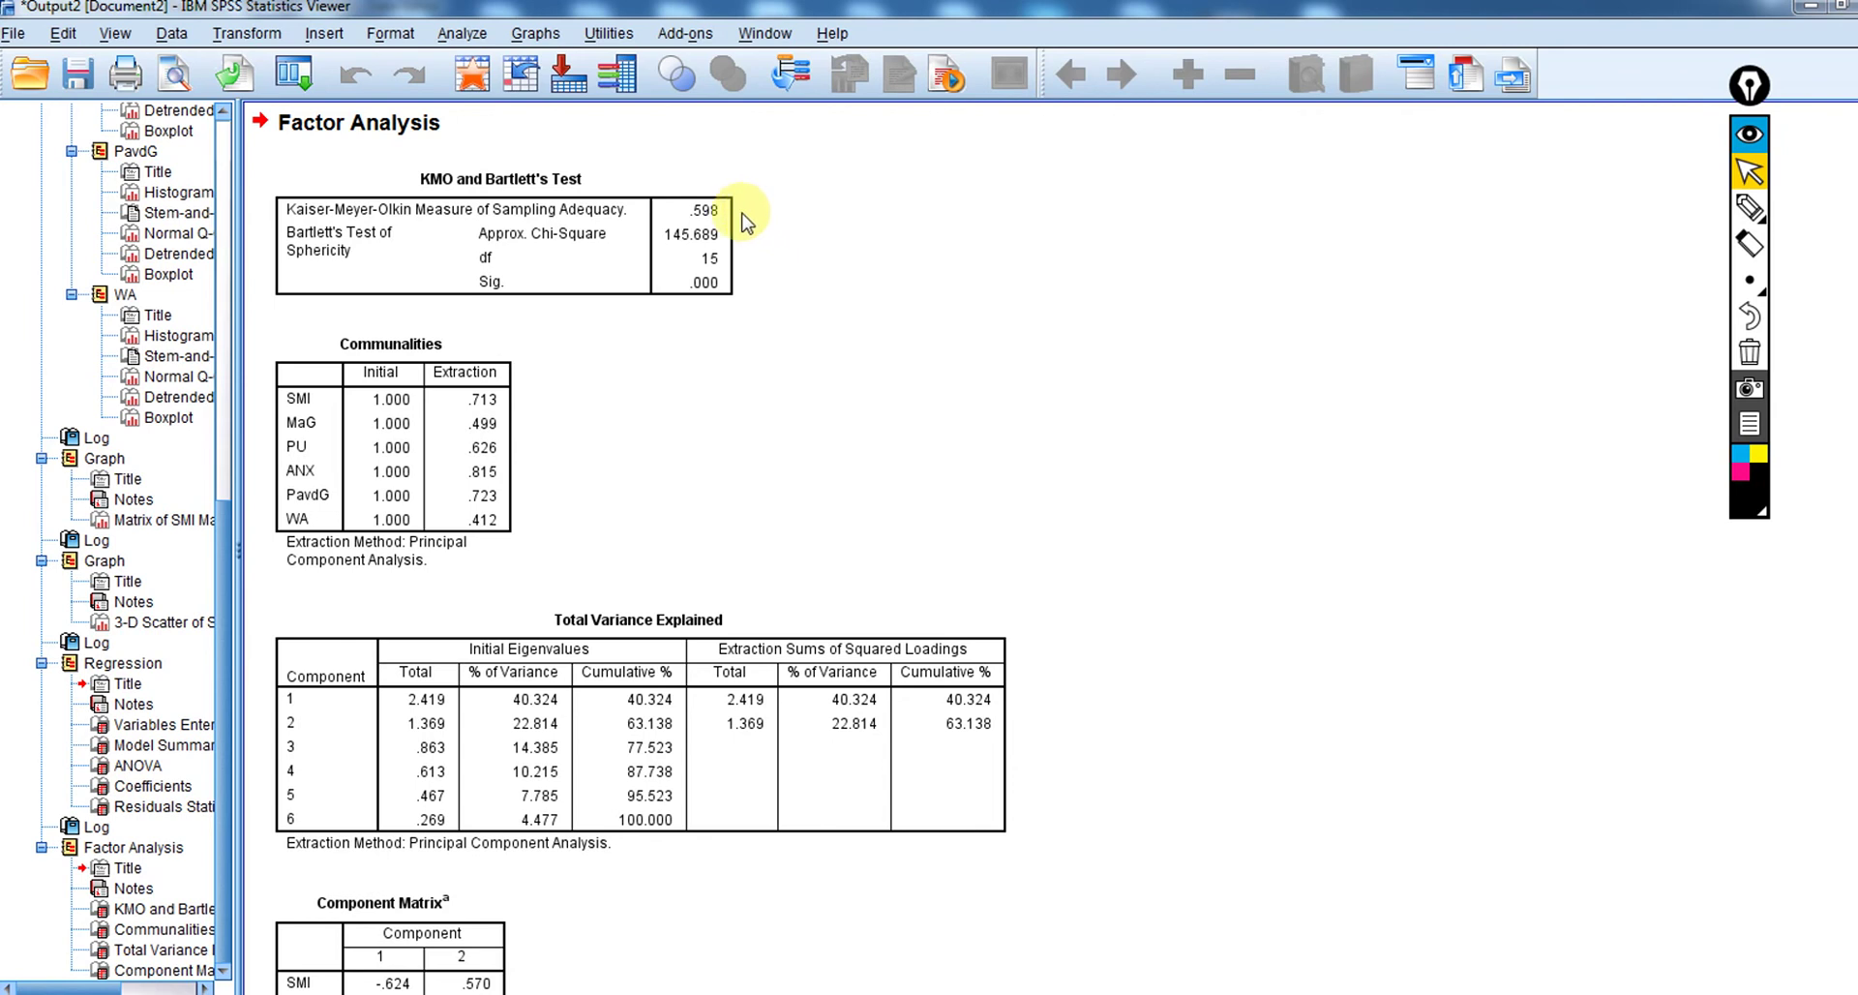
pyautogui.click(723, 221)
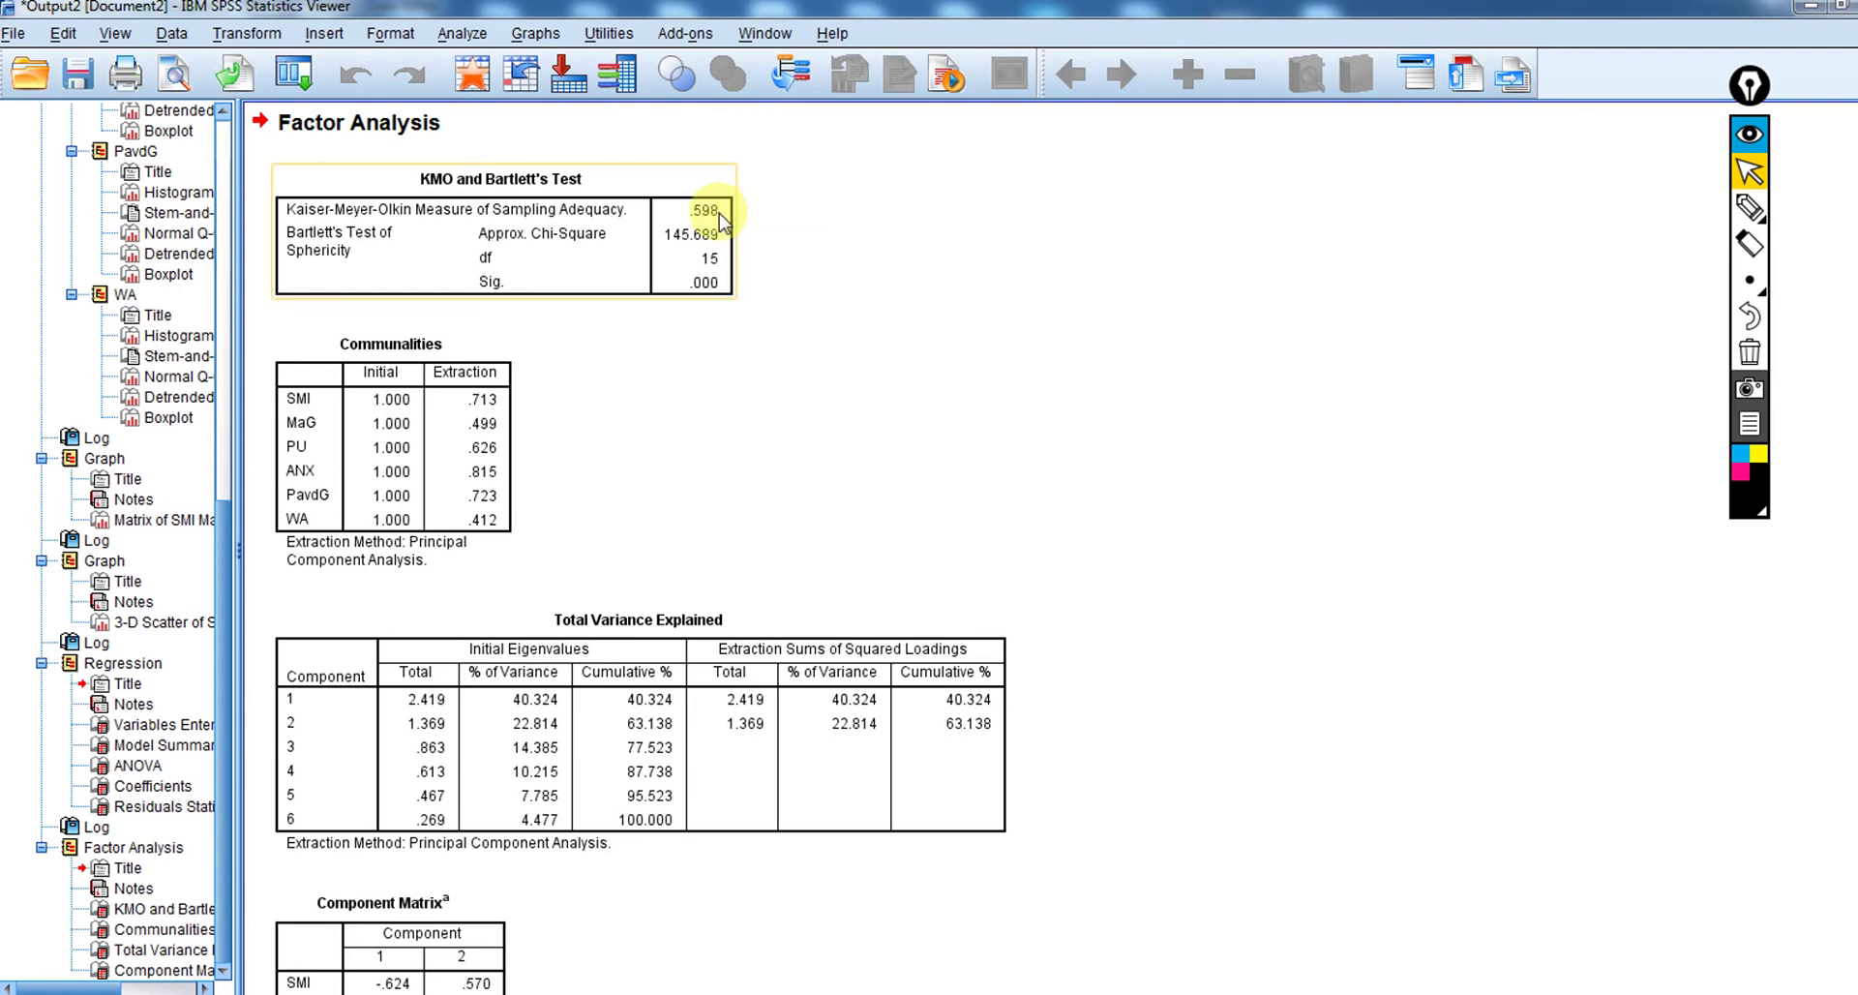
pyautogui.click(759, 215)
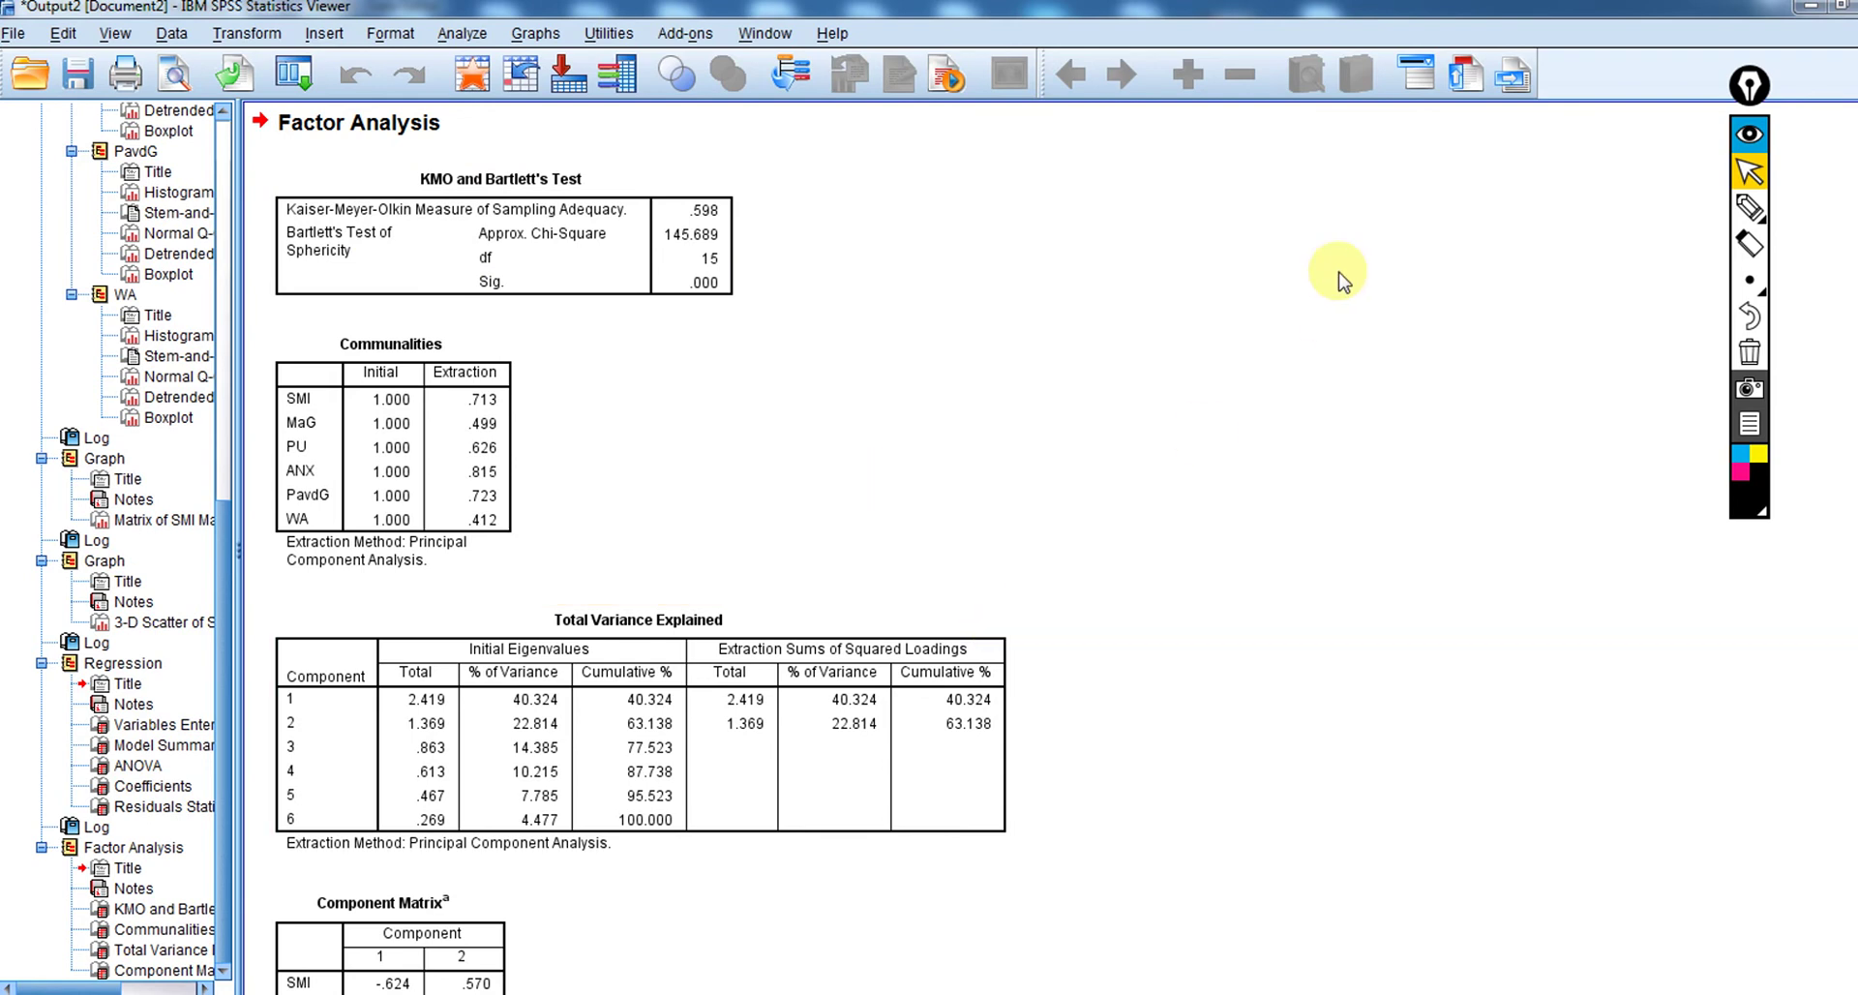
# Sketch a 4-by-4 identity matrix in black pen beside the KMO and Bartlett's Test table, with ones on the diagonal and zeros elsewhere.
pyautogui.click(1747, 207)
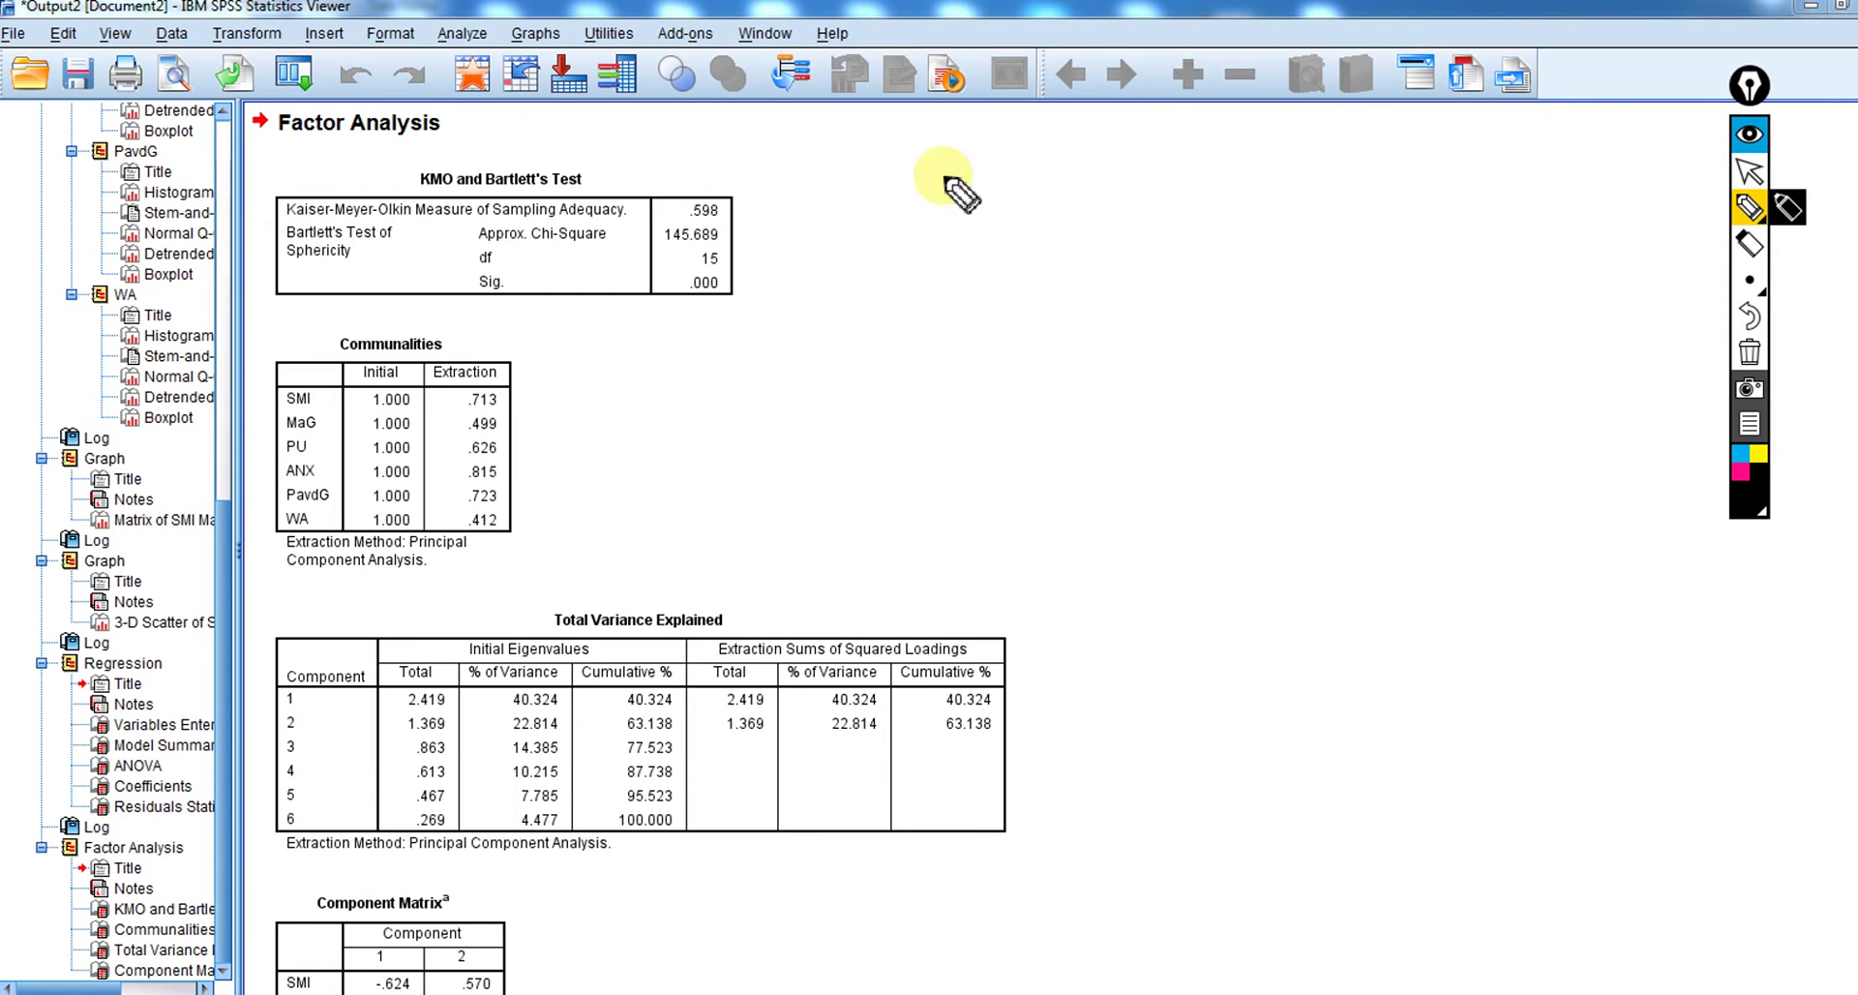
pyautogui.moveTo(964, 177)
pyautogui.mouseDown()
pyautogui.moveTo(957, 363)
pyautogui.moveTo(1128, 387)
pyautogui.moveTo(1308, 379)
pyautogui.mouseUp()
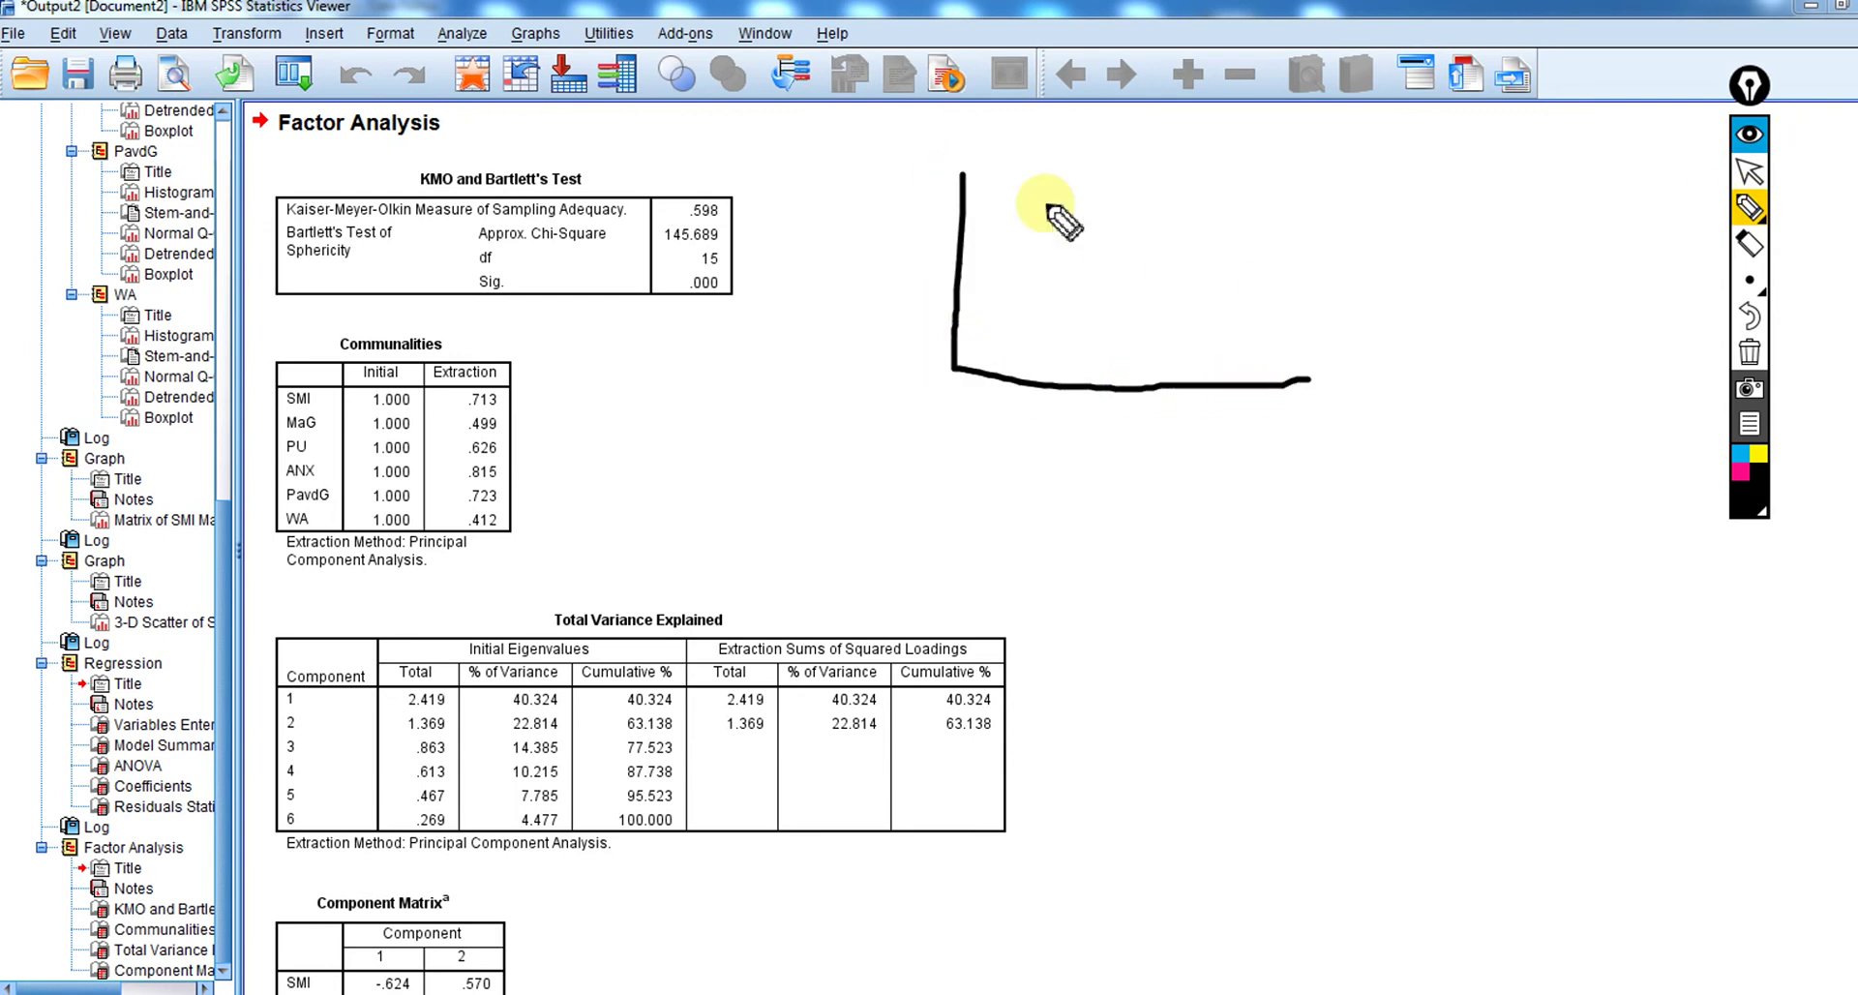
pyautogui.moveTo(1000, 179)
pyautogui.mouseDown()
pyautogui.moveTo(1001, 215)
pyautogui.moveTo(1181, 343)
pyautogui.mouseUp()
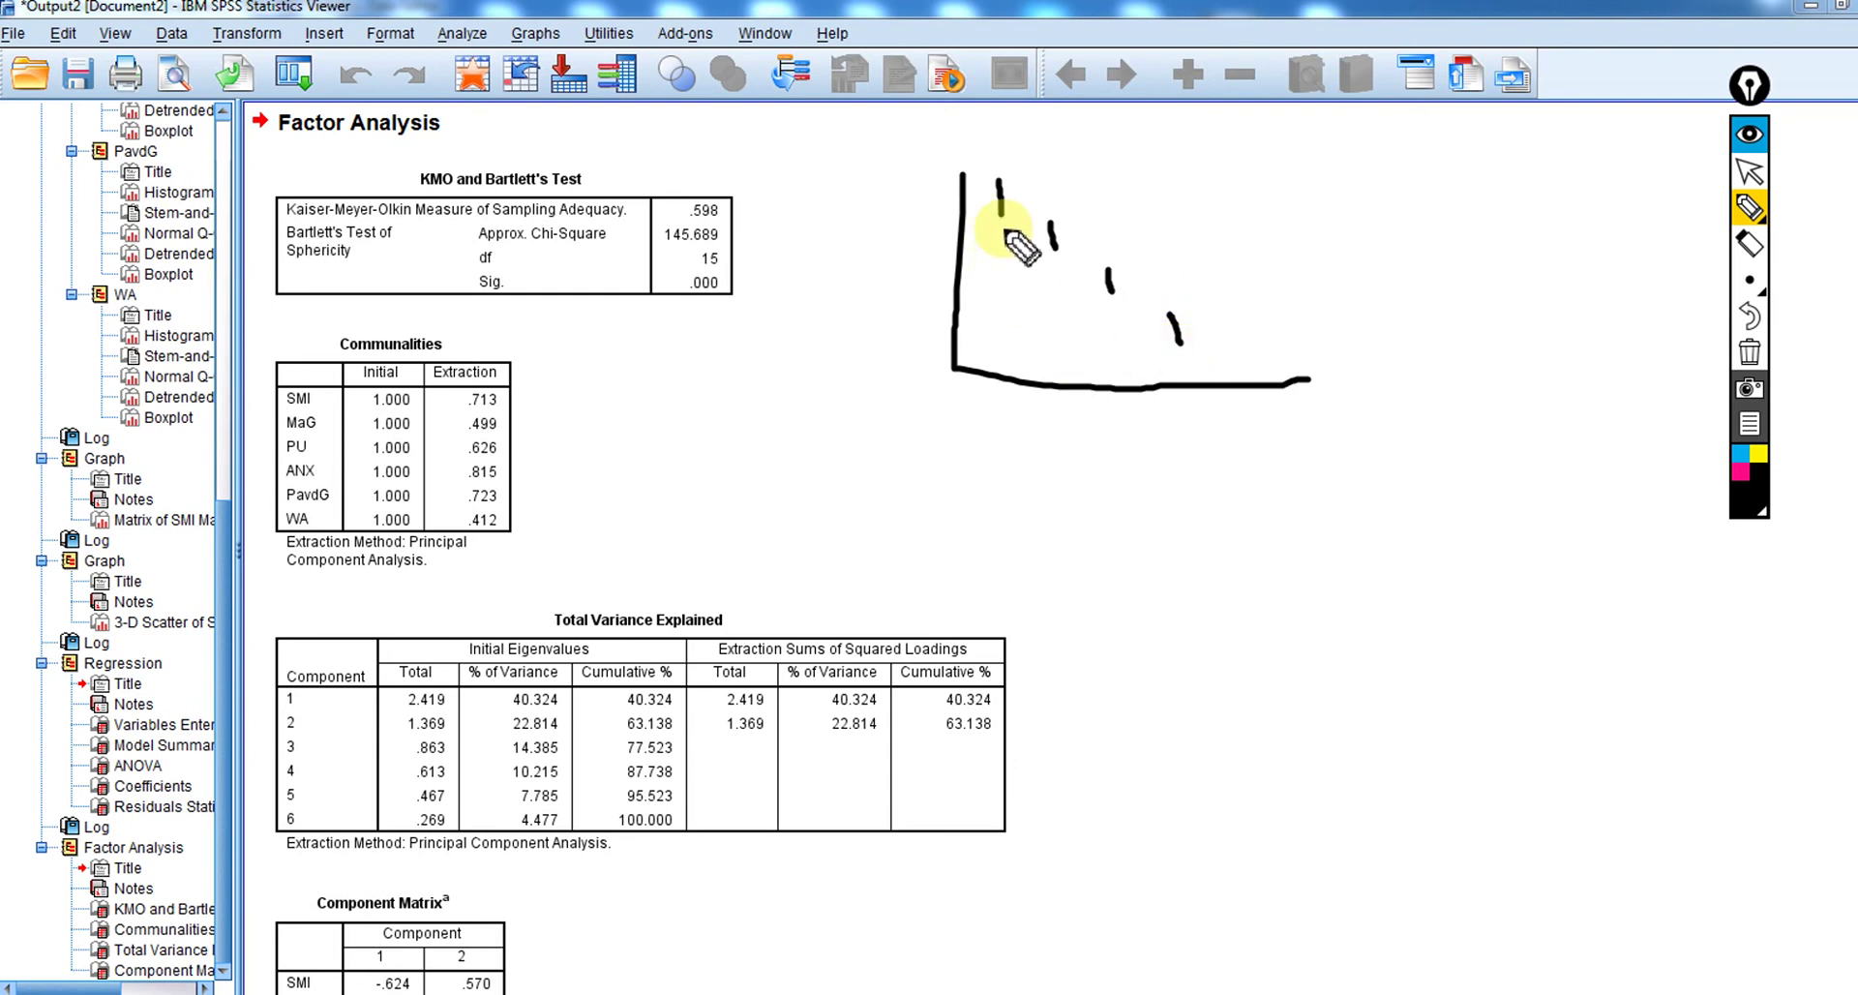
pyautogui.moveTo(1006, 227)
pyautogui.mouseDown()
pyautogui.moveTo(995, 296)
pyautogui.moveTo(1070, 300)
pyautogui.moveTo(1065, 282)
pyautogui.moveTo(991, 334)
pyautogui.moveTo(1058, 352)
pyautogui.moveTo(1068, 319)
pyautogui.moveTo(1110, 358)
pyautogui.moveTo(1122, 324)
pyautogui.mouseUp()
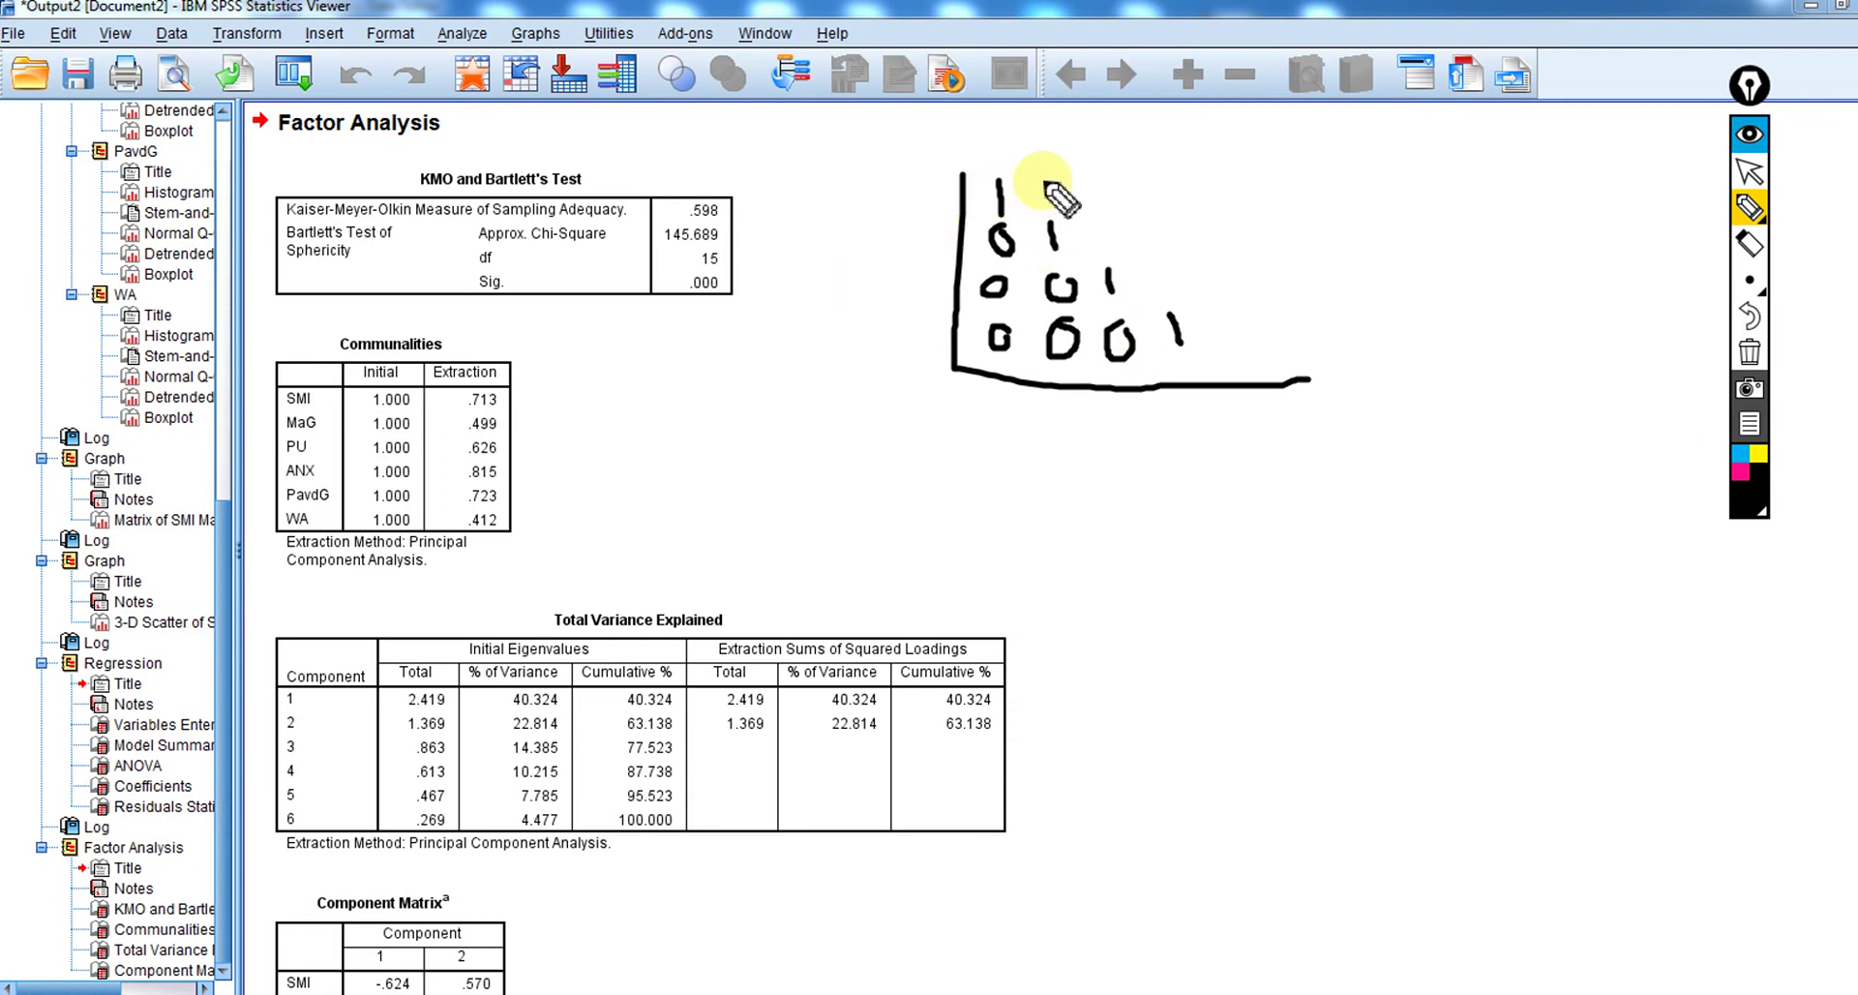
pyautogui.moveTo(1049, 178); pyautogui.dragTo(1055, 197)
pyautogui.moveTo(1037, 184)
pyautogui.mouseDown()
pyautogui.moveTo(1184, 196)
pyautogui.moveTo(1194, 178)
pyautogui.moveTo(1190, 197)
pyautogui.mouseUp()
pyautogui.moveTo(1107, 222)
pyautogui.mouseDown()
pyautogui.moveTo(1105, 250)
pyautogui.moveTo(1113, 224)
pyautogui.moveTo(1206, 236)
pyautogui.moveTo(1161, 286)
pyautogui.moveTo(1176, 274)
pyautogui.moveTo(1182, 295)
pyautogui.mouseUp()
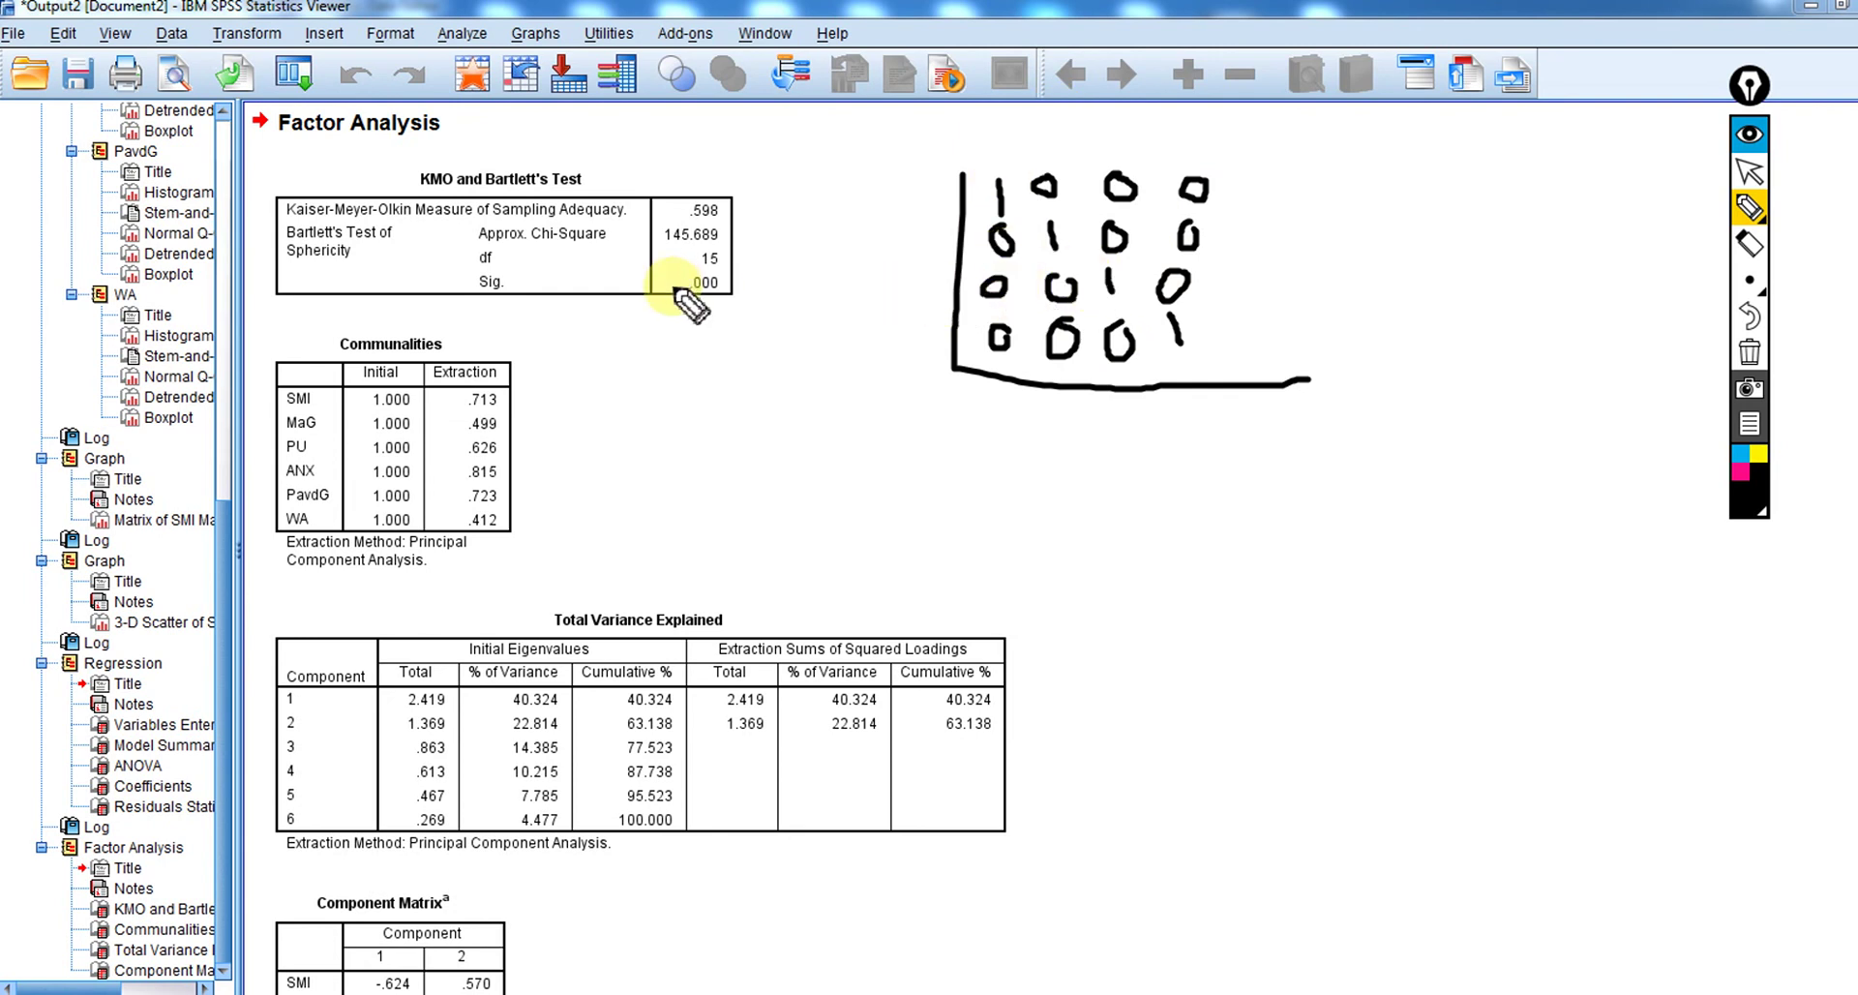
# Underline the Sig. value of Bartlett's test, label it P, and clear all pen annotations.
pyautogui.moveTo(674, 303)
pyautogui.mouseDown()
pyautogui.moveTo(764, 285)
pyautogui.moveTo(750, 271)
pyautogui.moveTo(782, 259)
pyautogui.mouseUp()
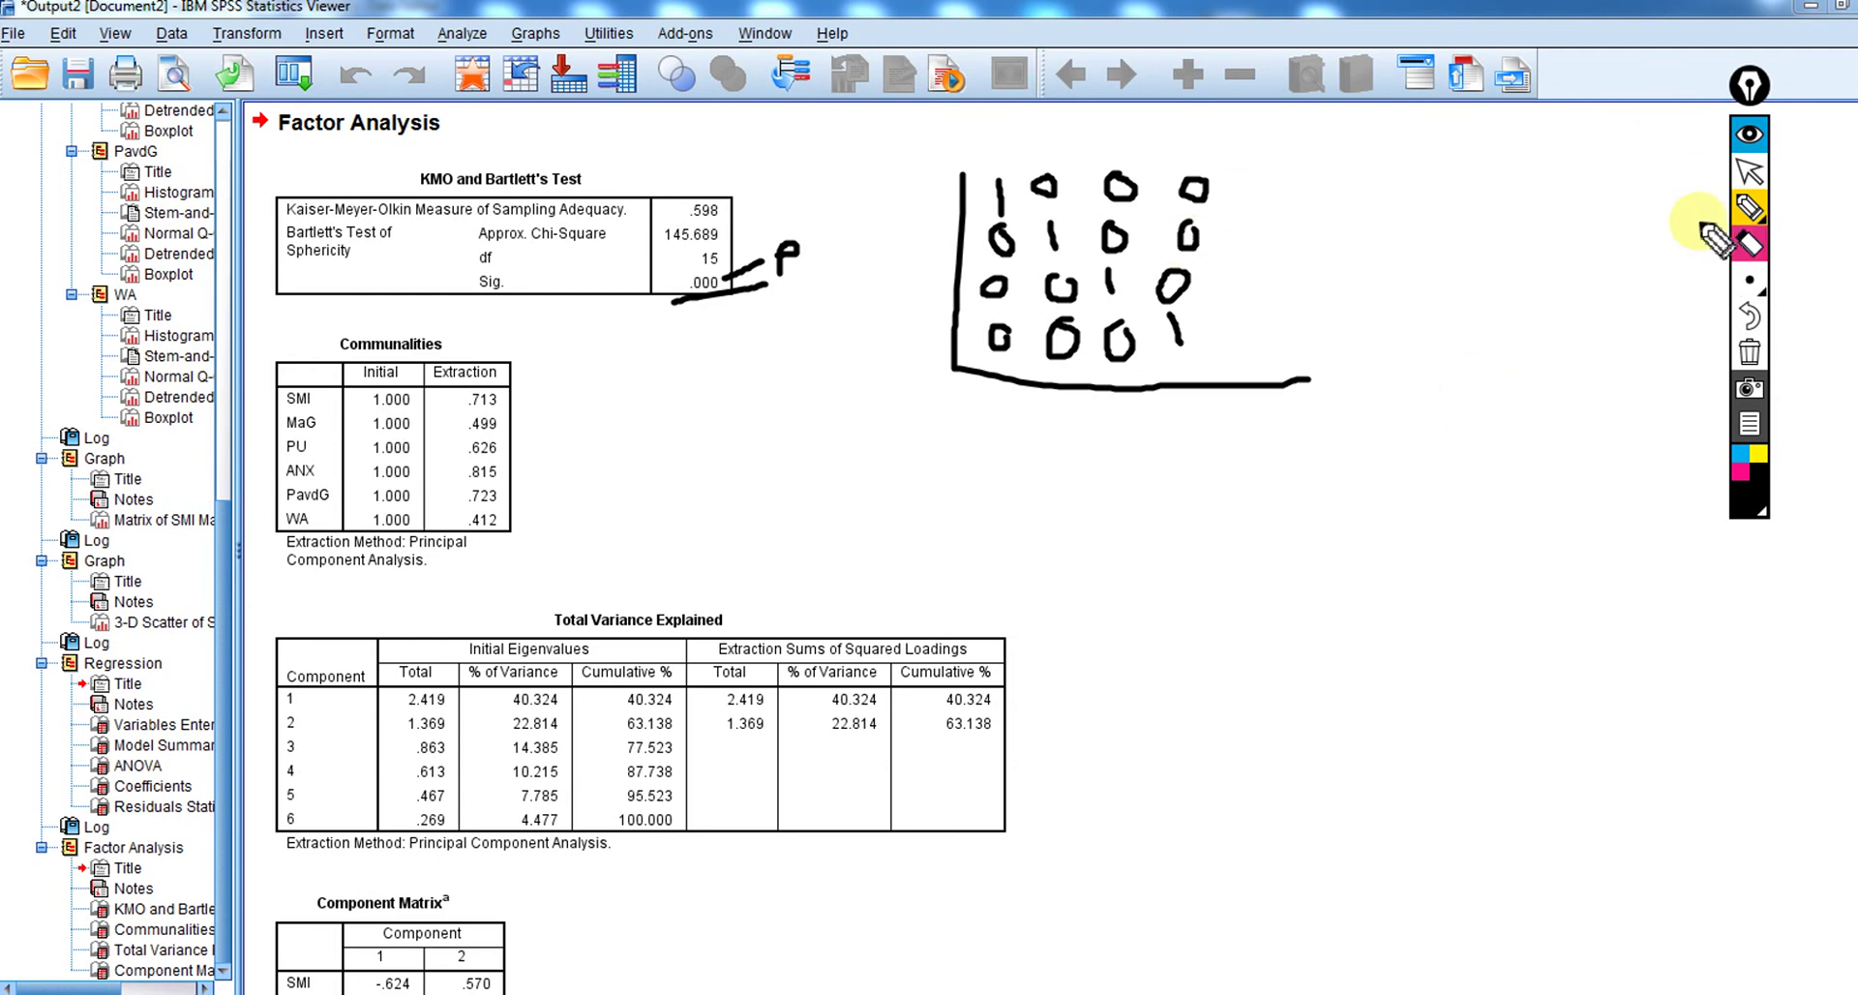
pyautogui.click(1748, 174)
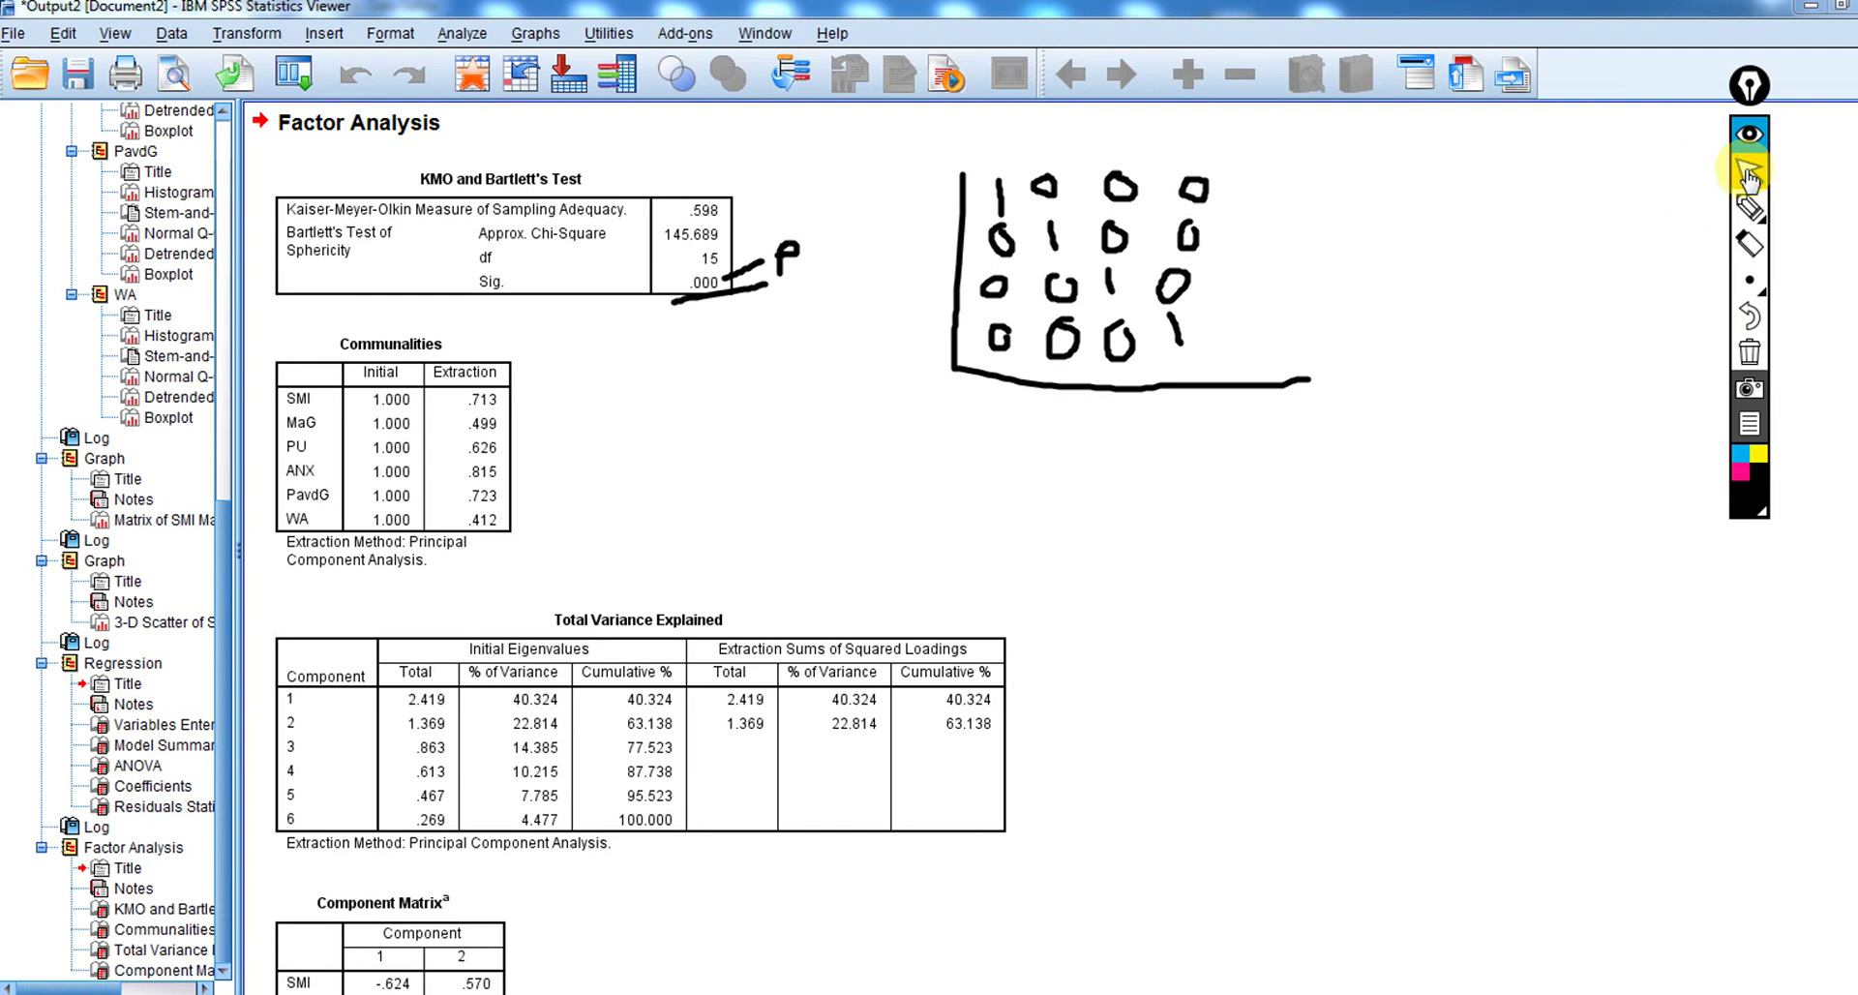
pyautogui.click(1750, 352)
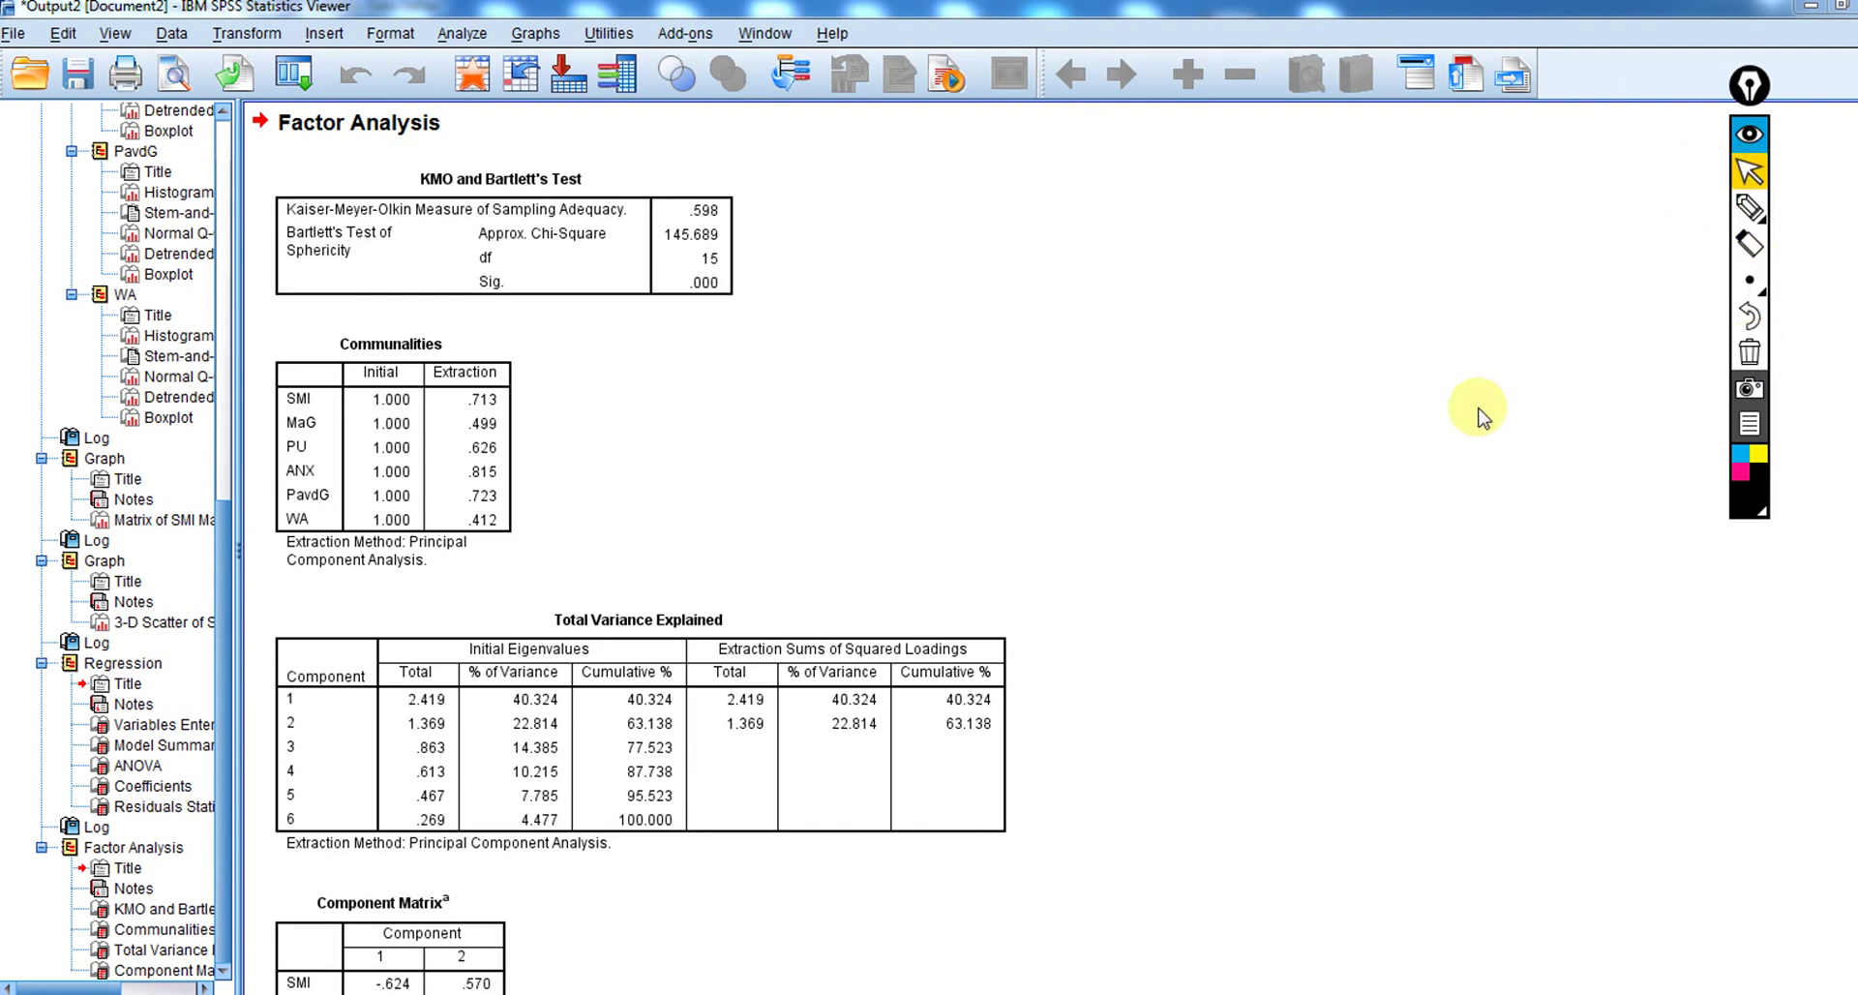